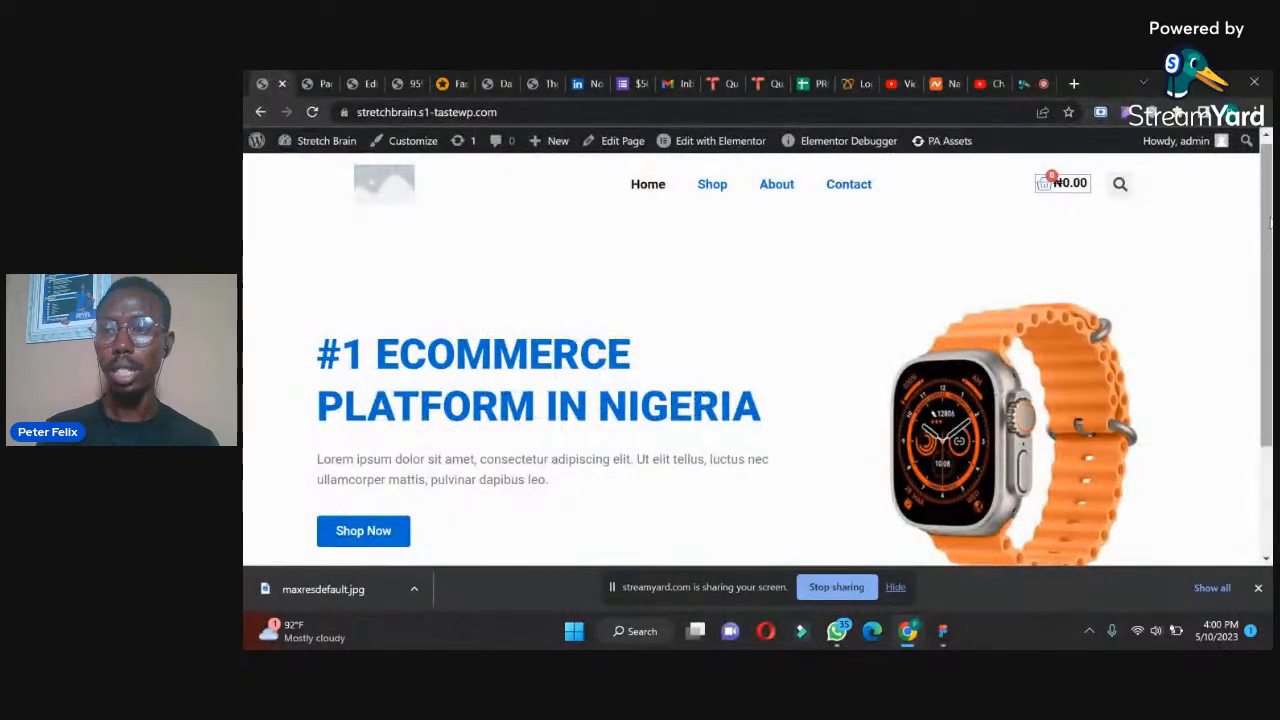
- Switch from the live home page to its Elementor editor and delete the watch image in the hero section
scroll(1200, 300, down, 3)
scroll(1240, 367, up, 1)
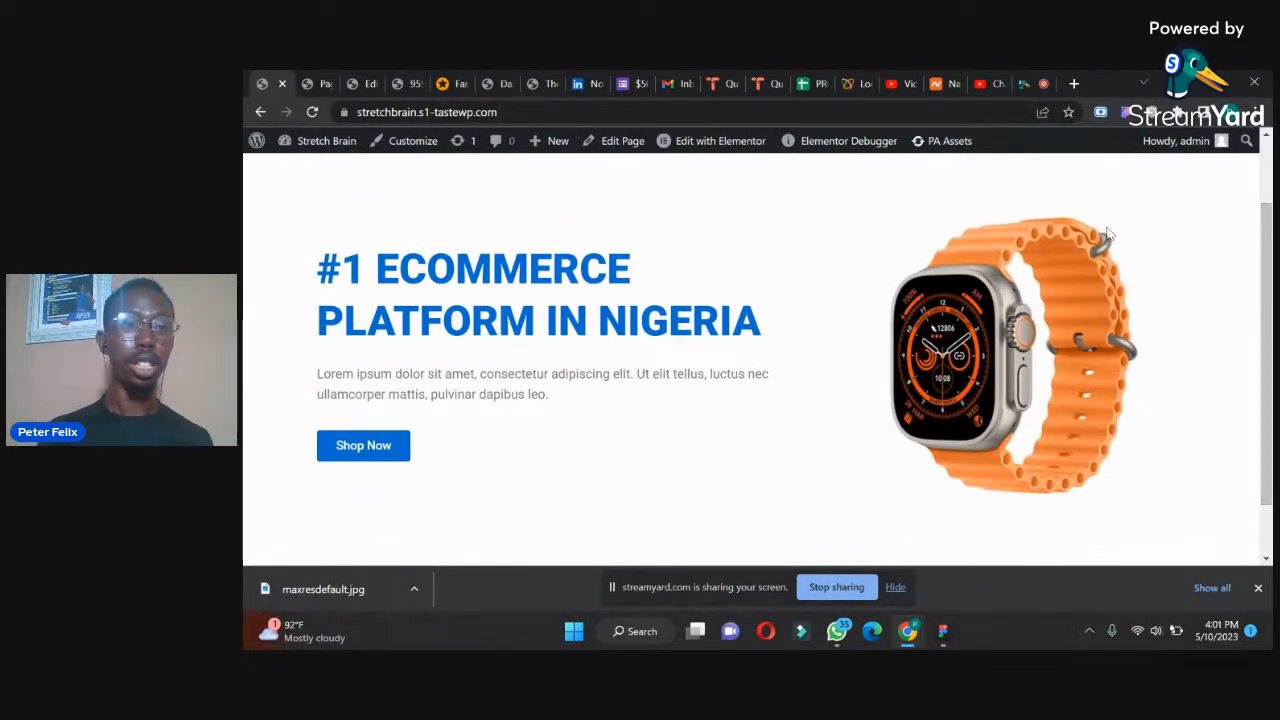
click(366, 83)
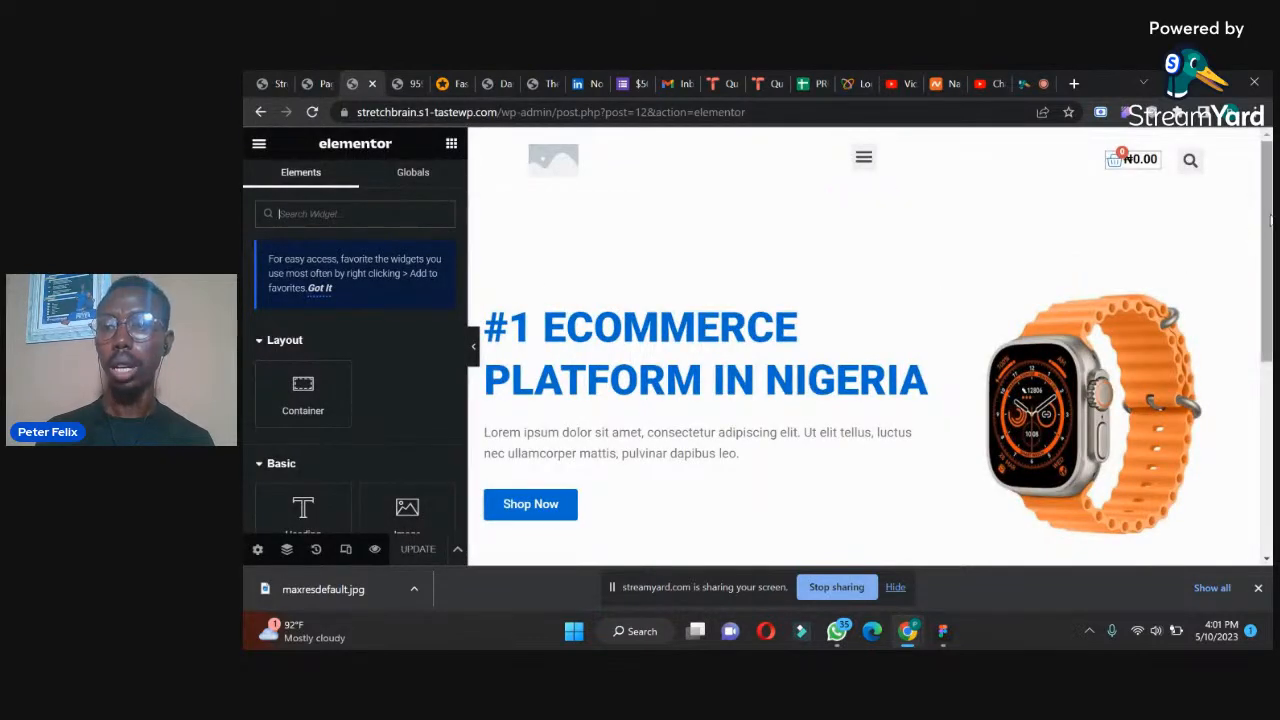
scroll(1218, 257, down, 2)
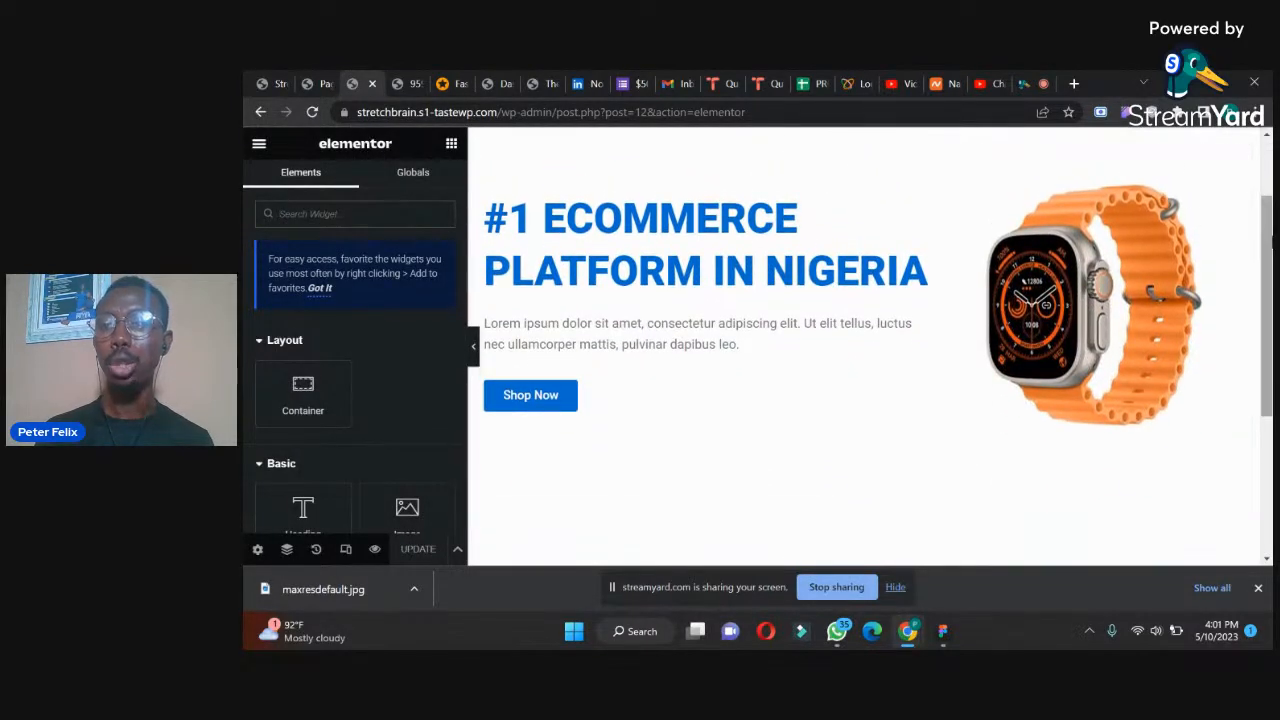
scroll(1266, 260, up, 1)
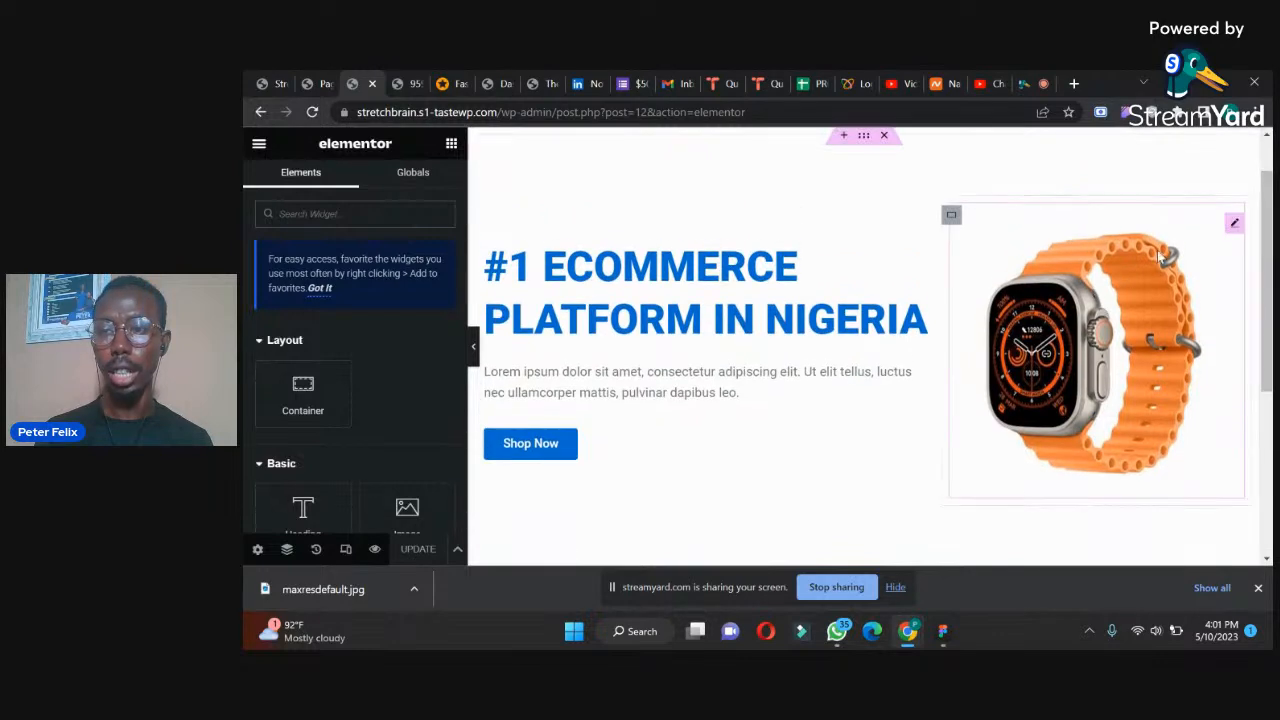
right_click(1232, 228)
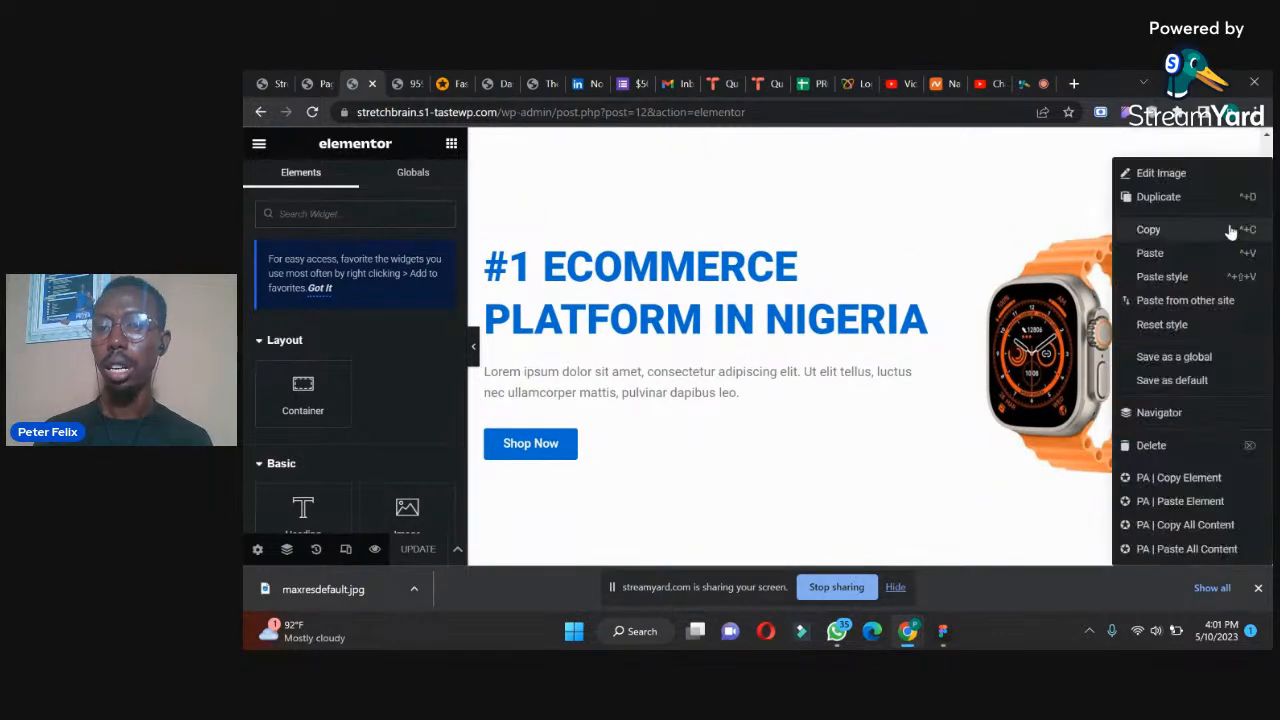
click(1152, 447)
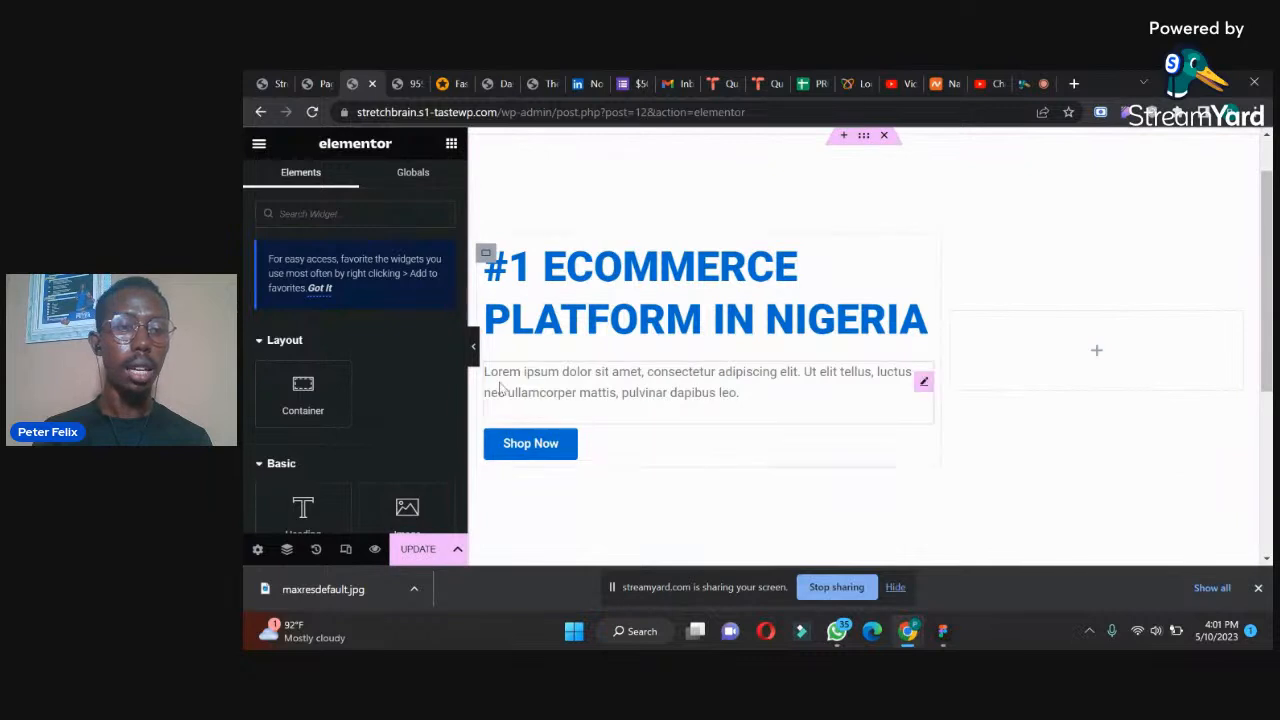
- Find the Image Carousel widget by searching for "caro" and place it in the empty hero column
click(323, 213)
text(caro)
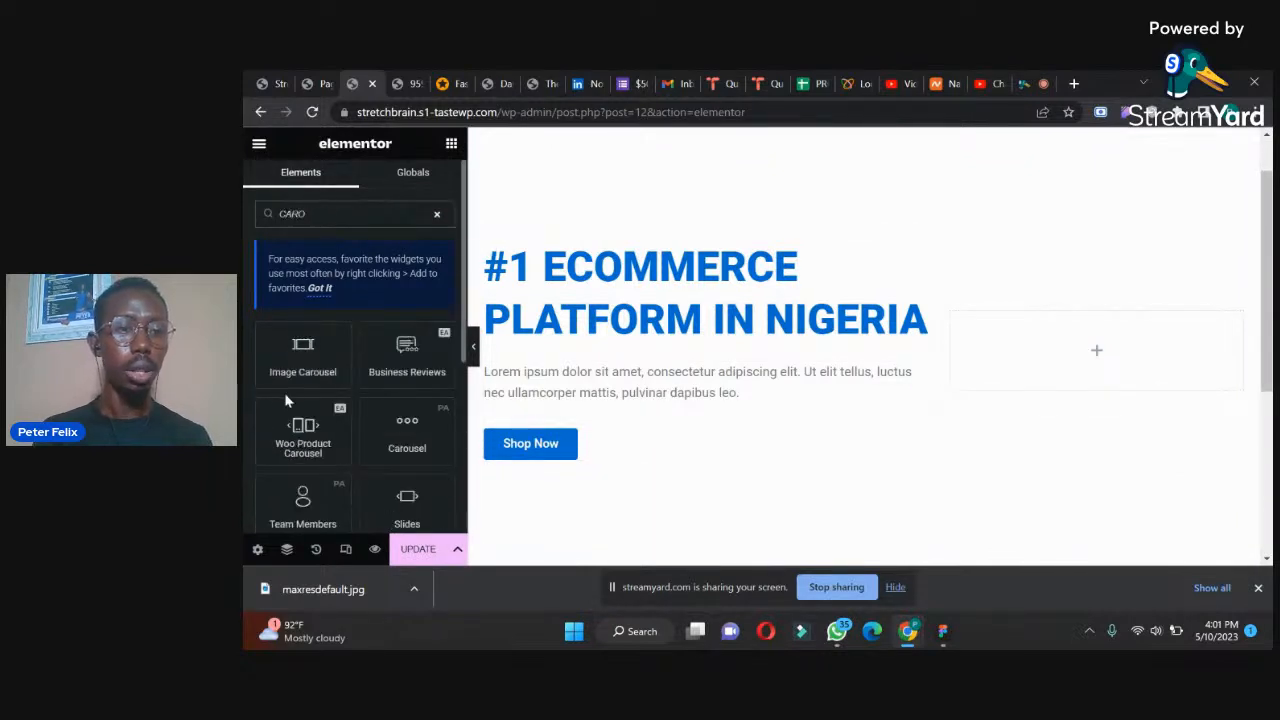
drag(313, 360, 1075, 349)
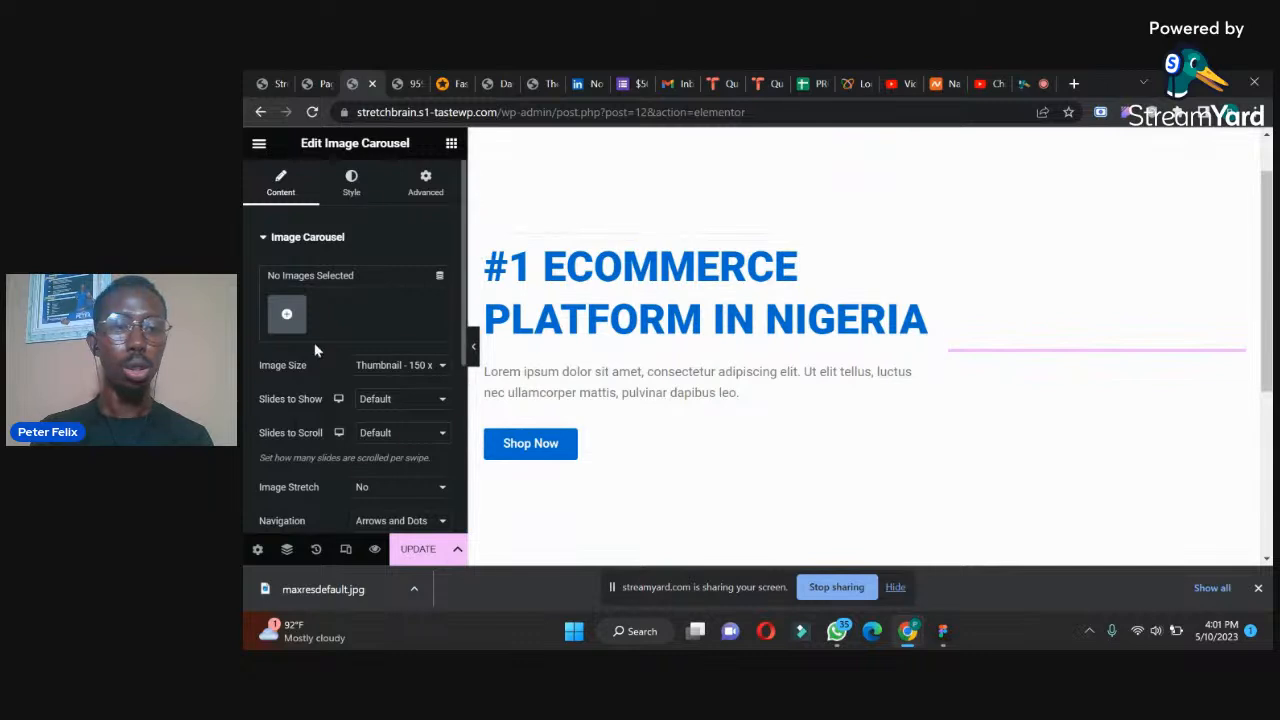
- Fill the carousel with a new gallery of the four smartwatch images from the media library
click(285, 316)
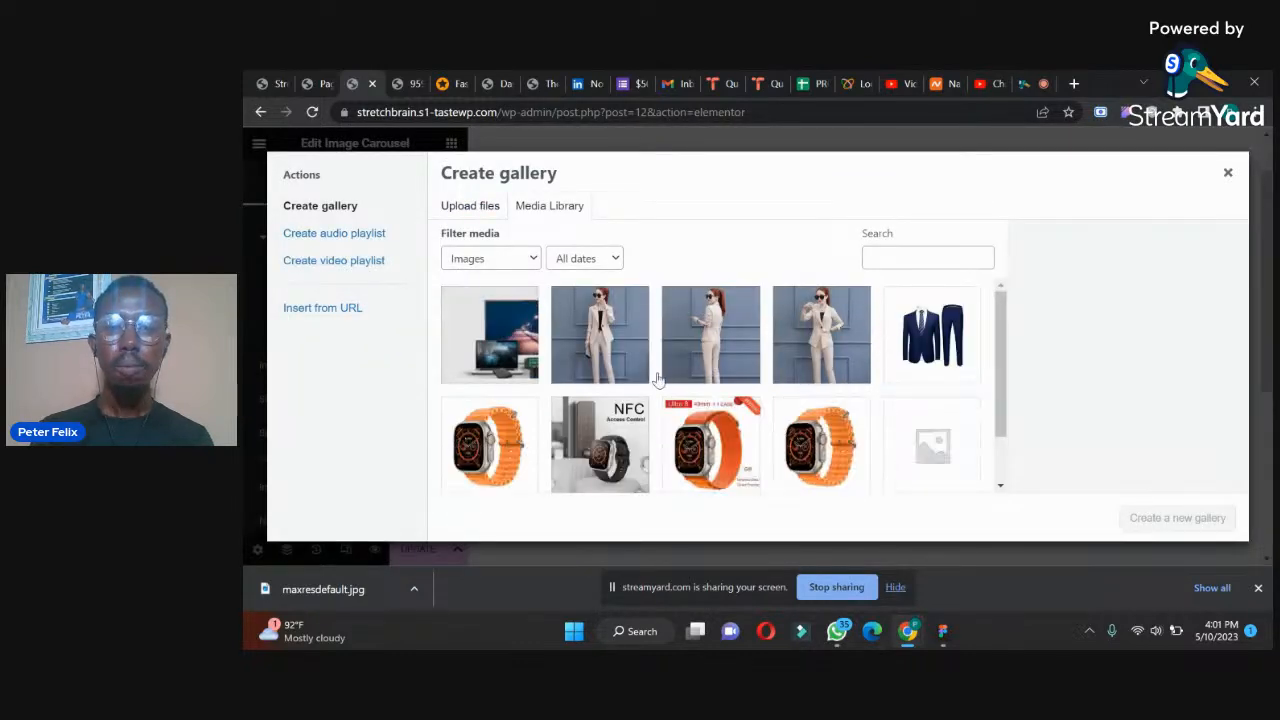
click(513, 432)
click(620, 450)
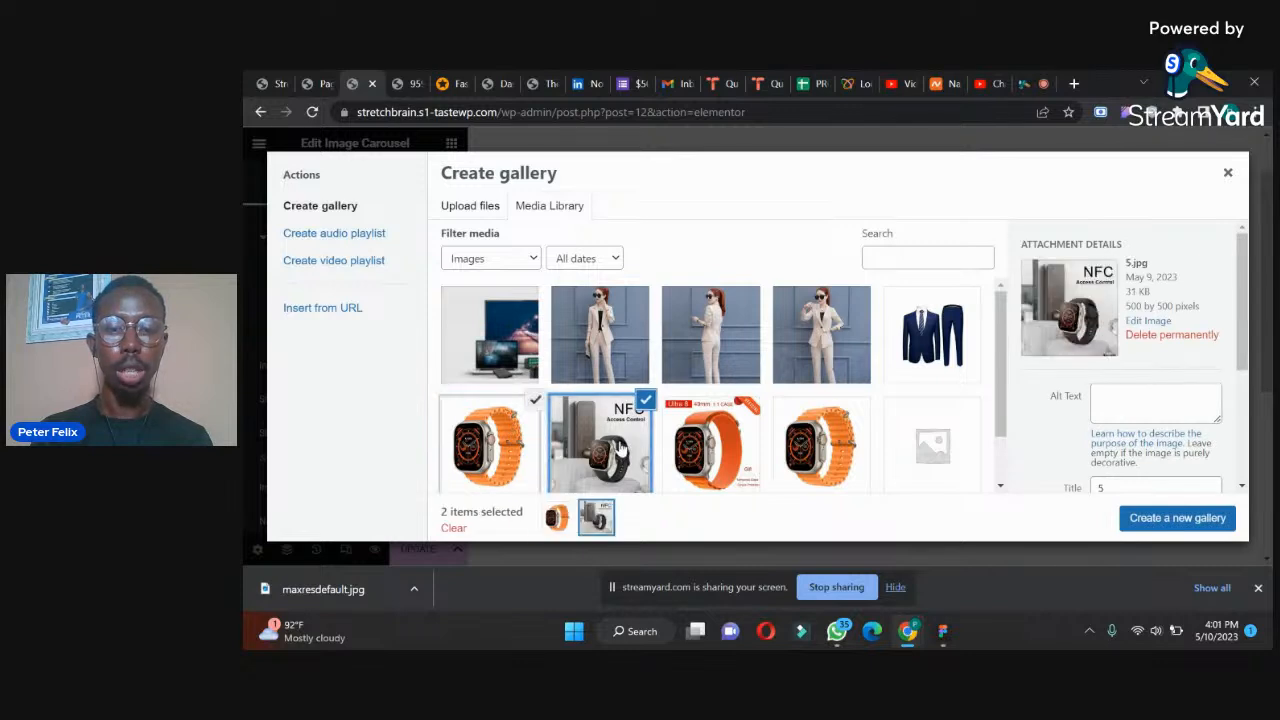
click(716, 438)
click(811, 437)
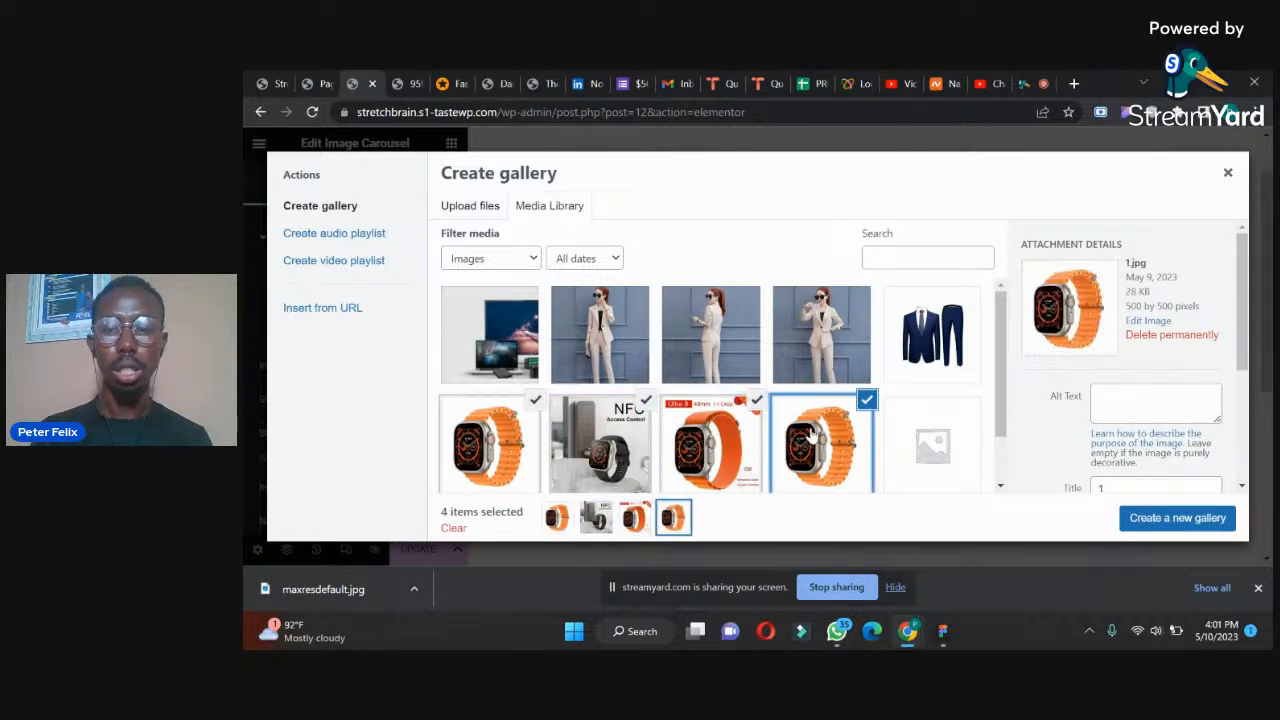
click(1180, 520)
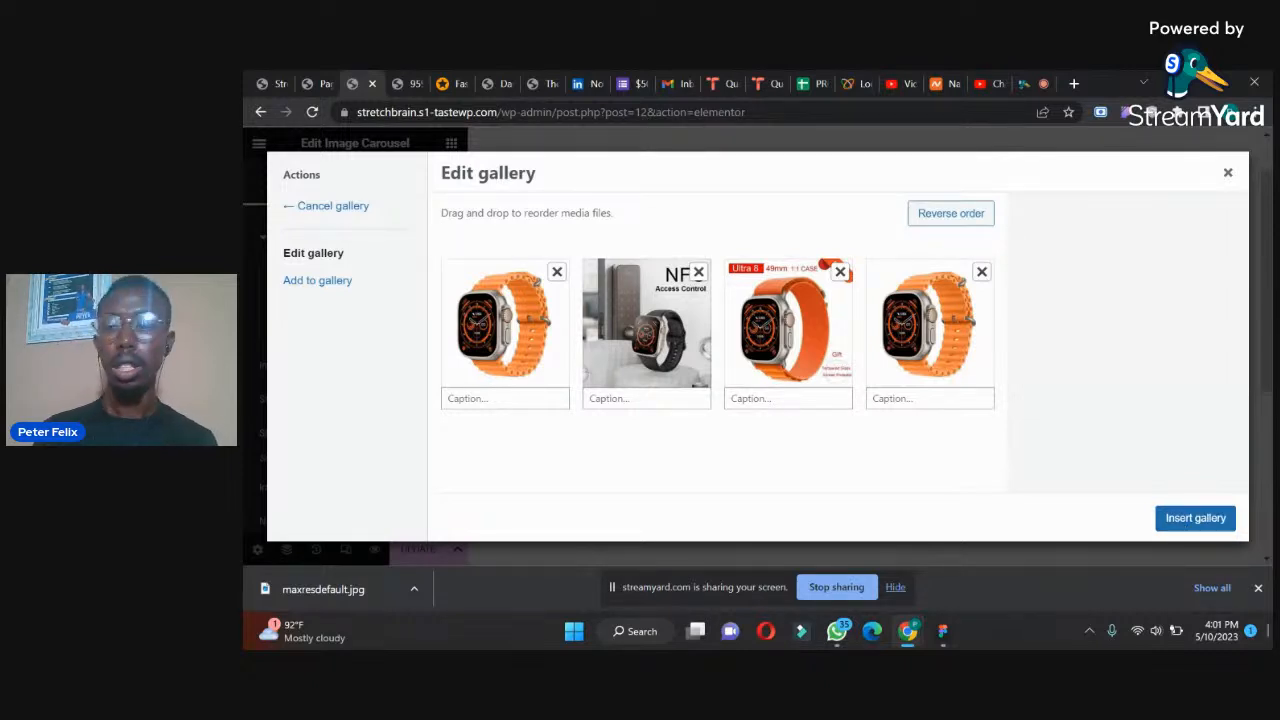
click(1195, 518)
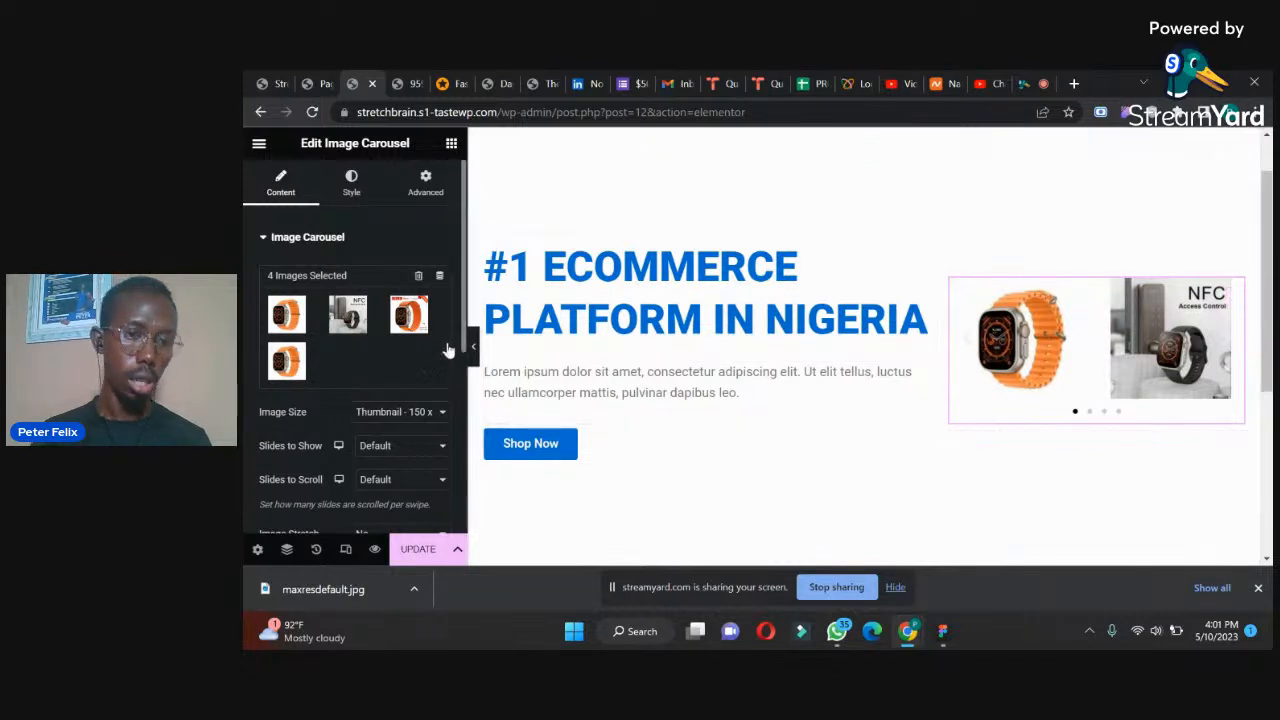
- Set the carousel to show 1 slide at Full image size and update the page
scroll(455, 367, down, 3)
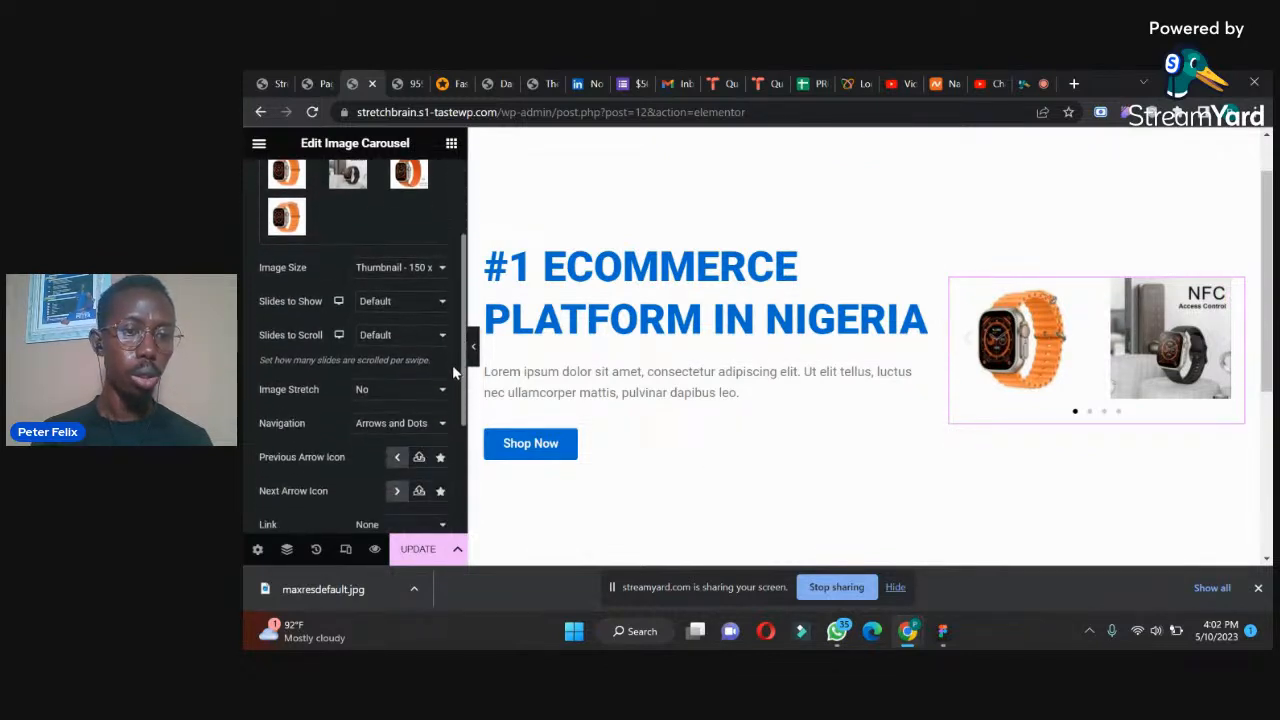
scroll(455, 369, down, 1)
click(375, 284)
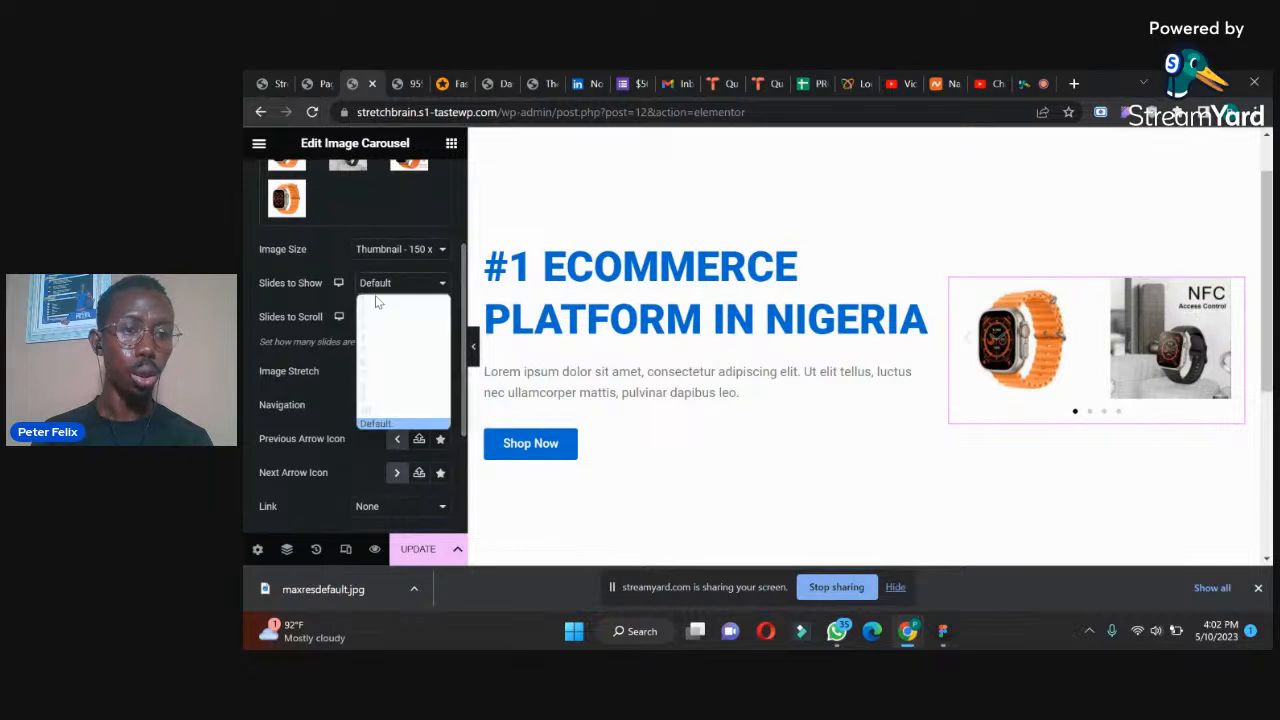
click(368, 296)
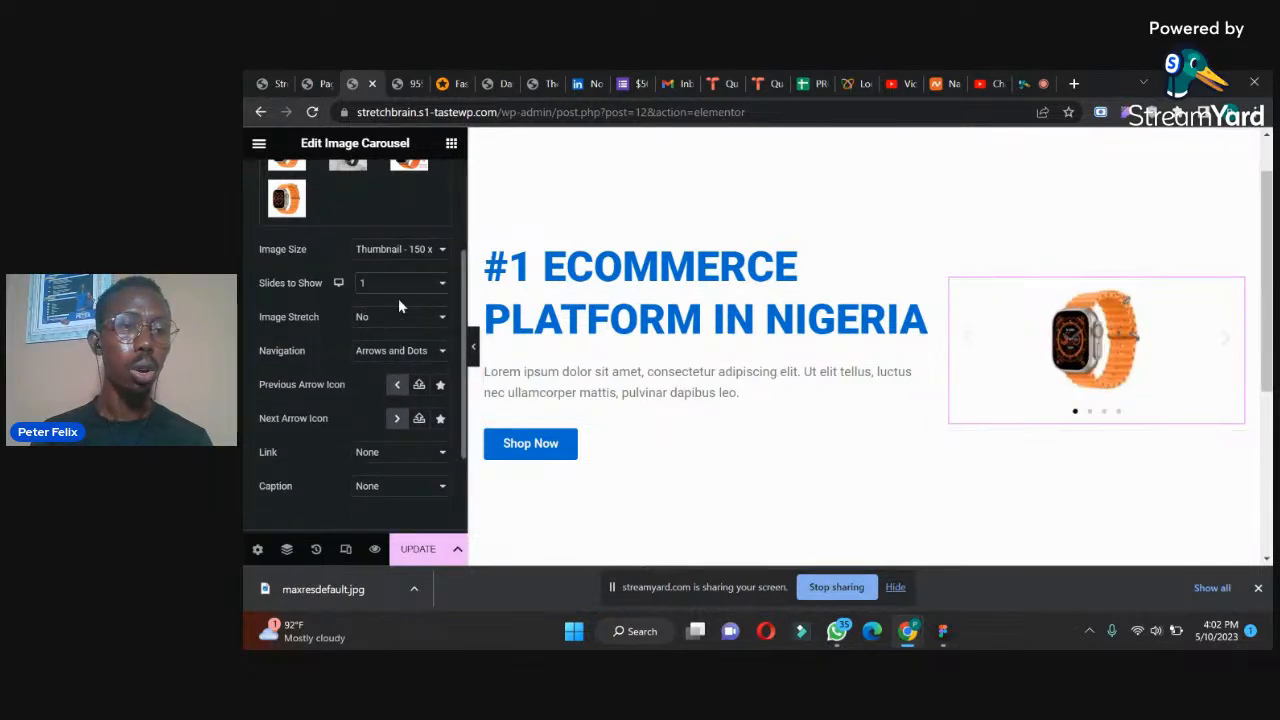
click(376, 250)
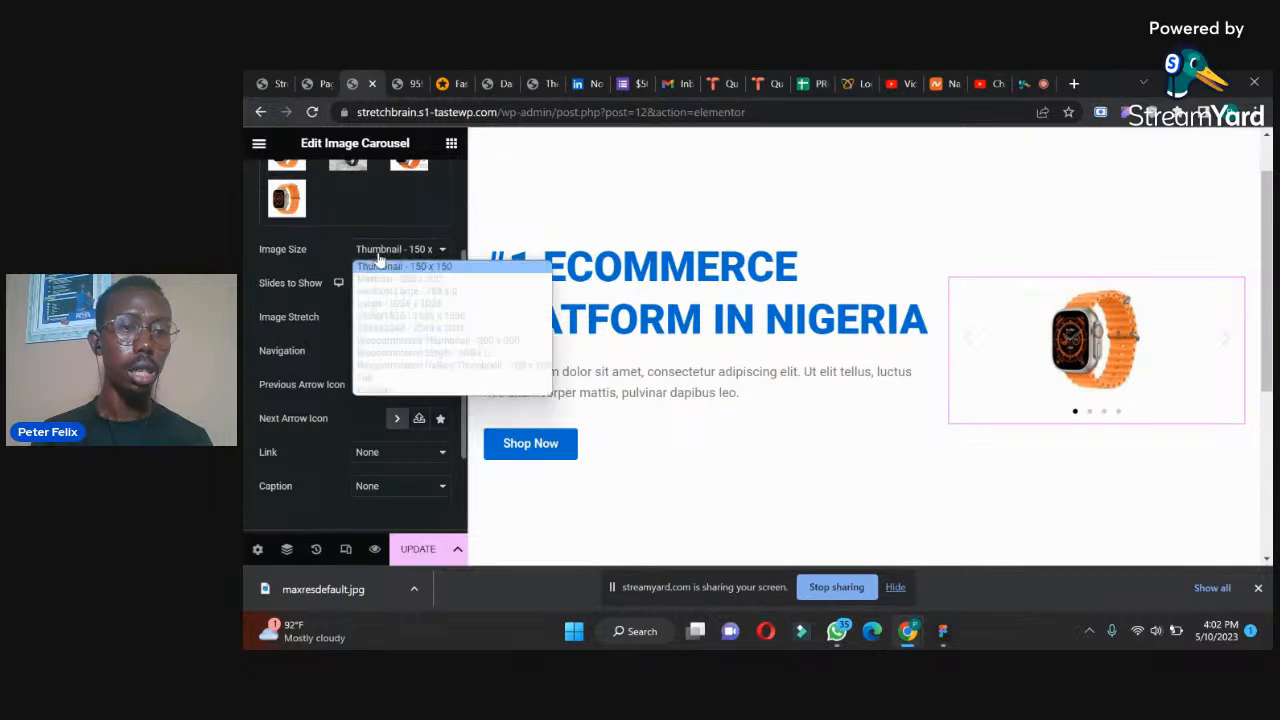
click(382, 377)
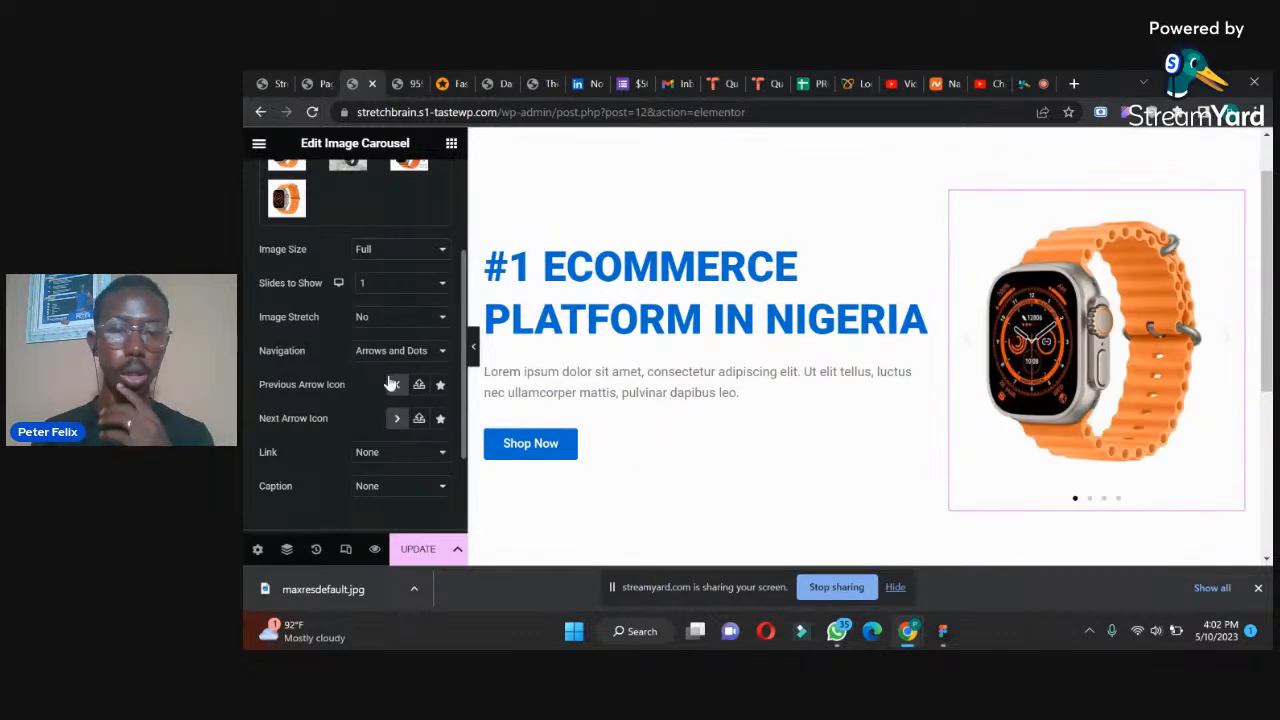
click(418, 549)
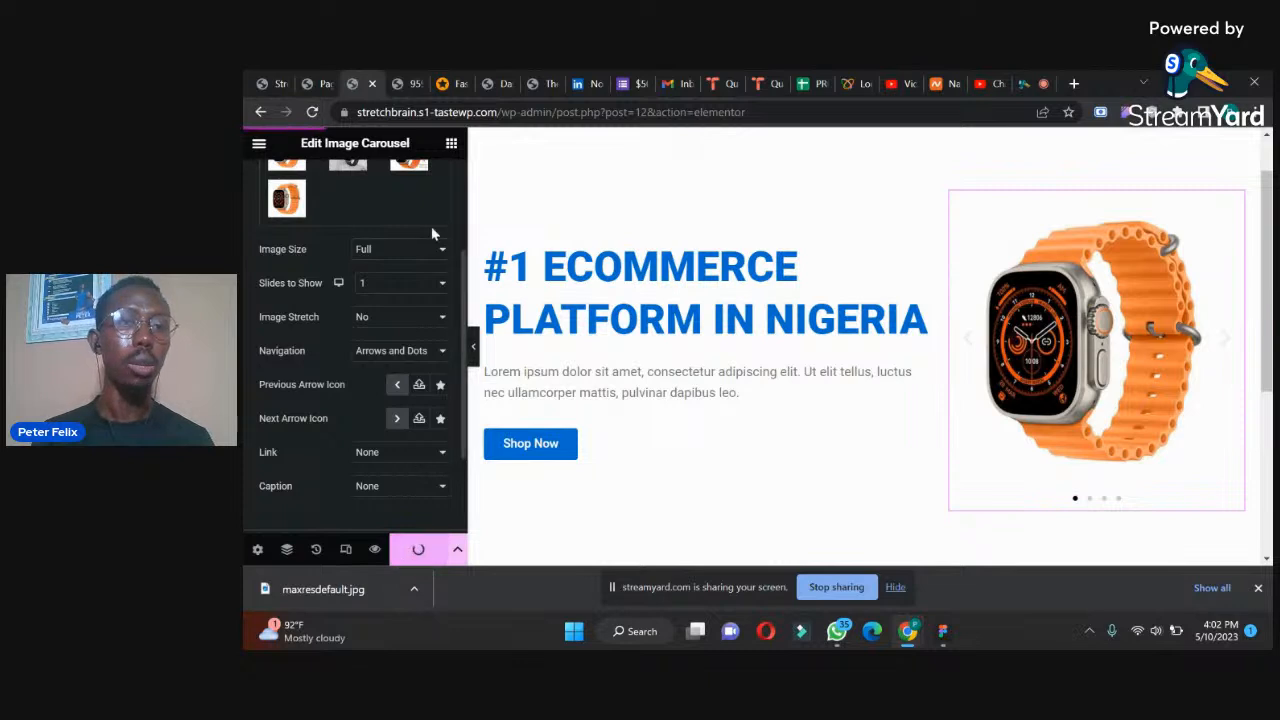
- Examine the product category banner grid in the reference design image and return to the page editor
click(410, 78)
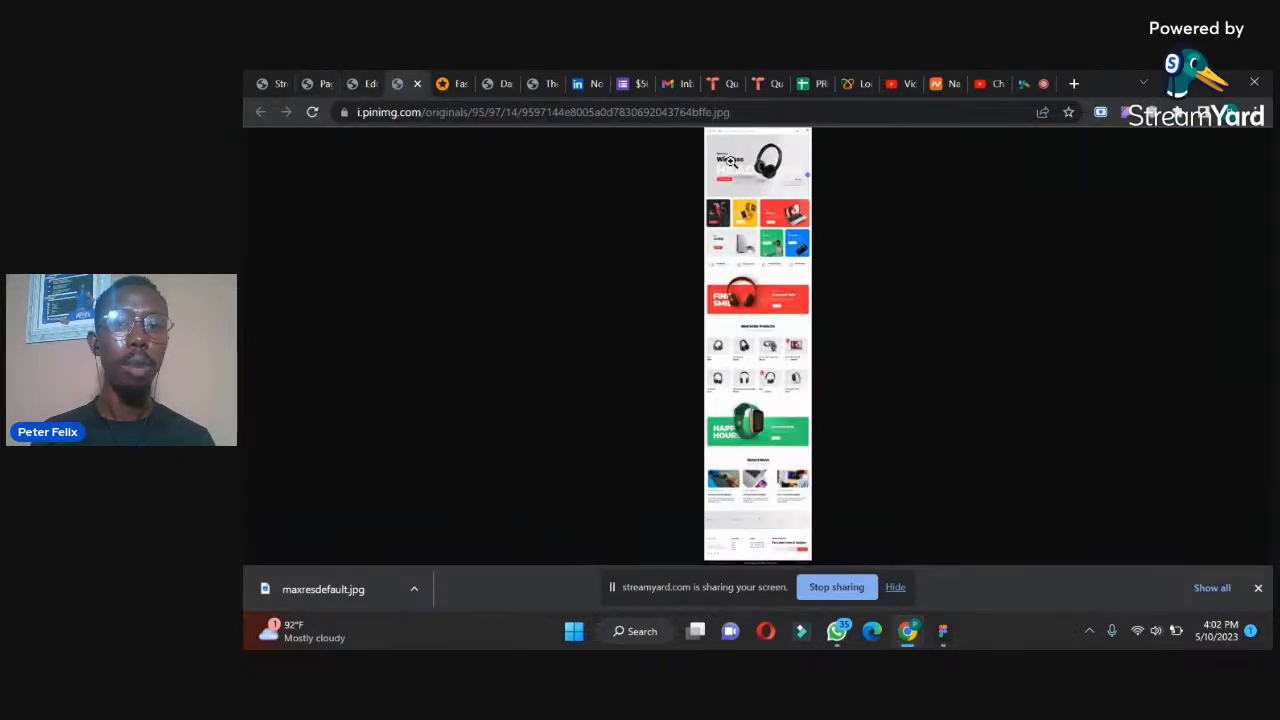
click(745, 155)
drag(1264, 178, 1248, 235)
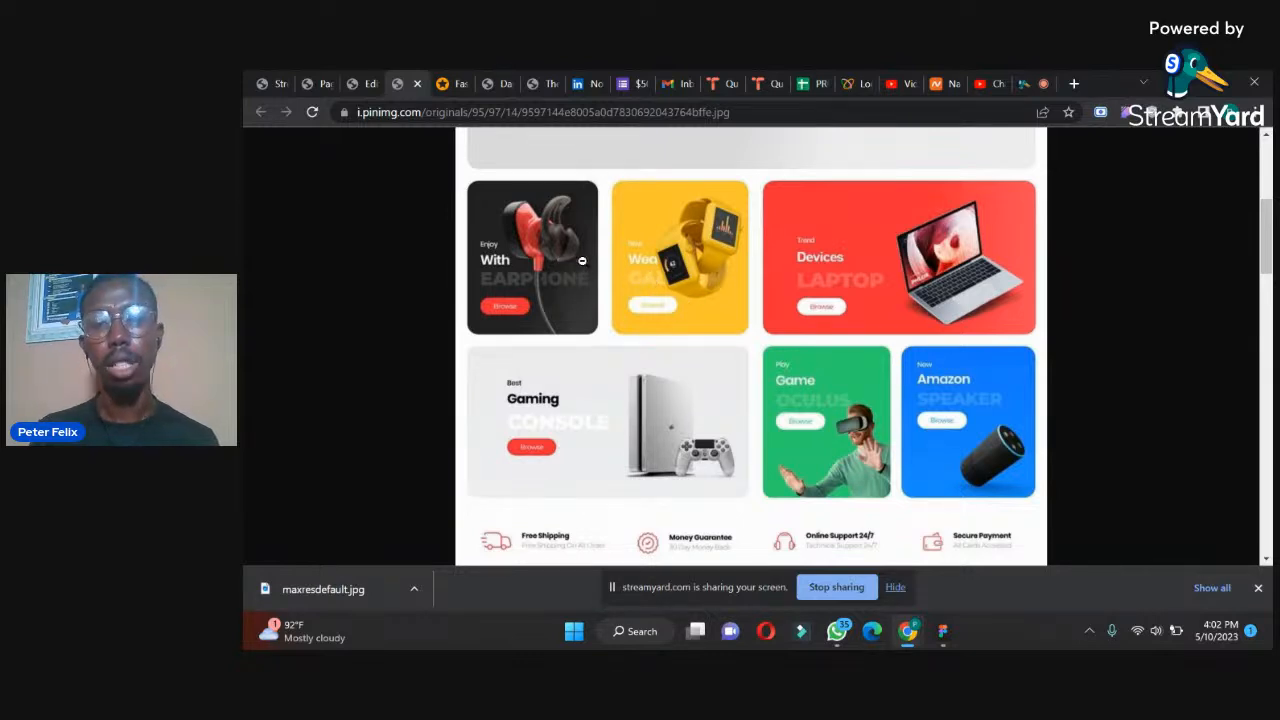
click(368, 80)
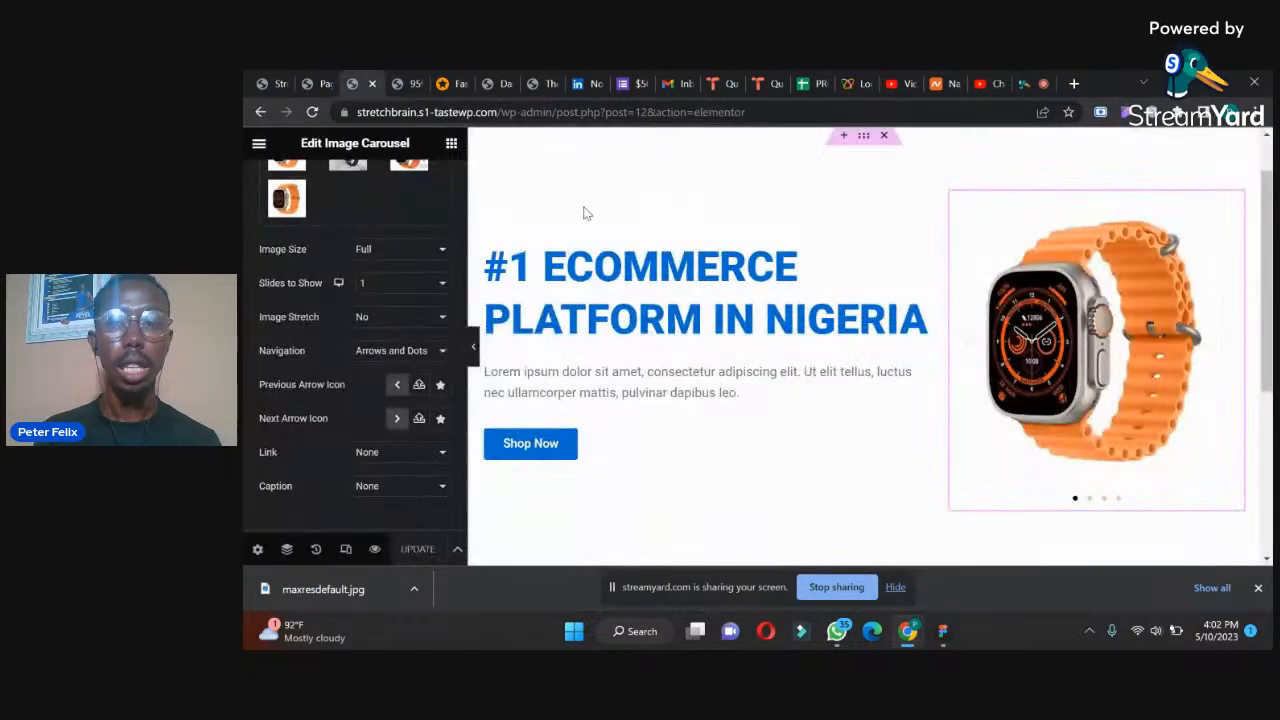
- Try a two-column container structure below the hero section and undo it
drag(1271, 277, 1256, 432)
click(834, 370)
click(813, 405)
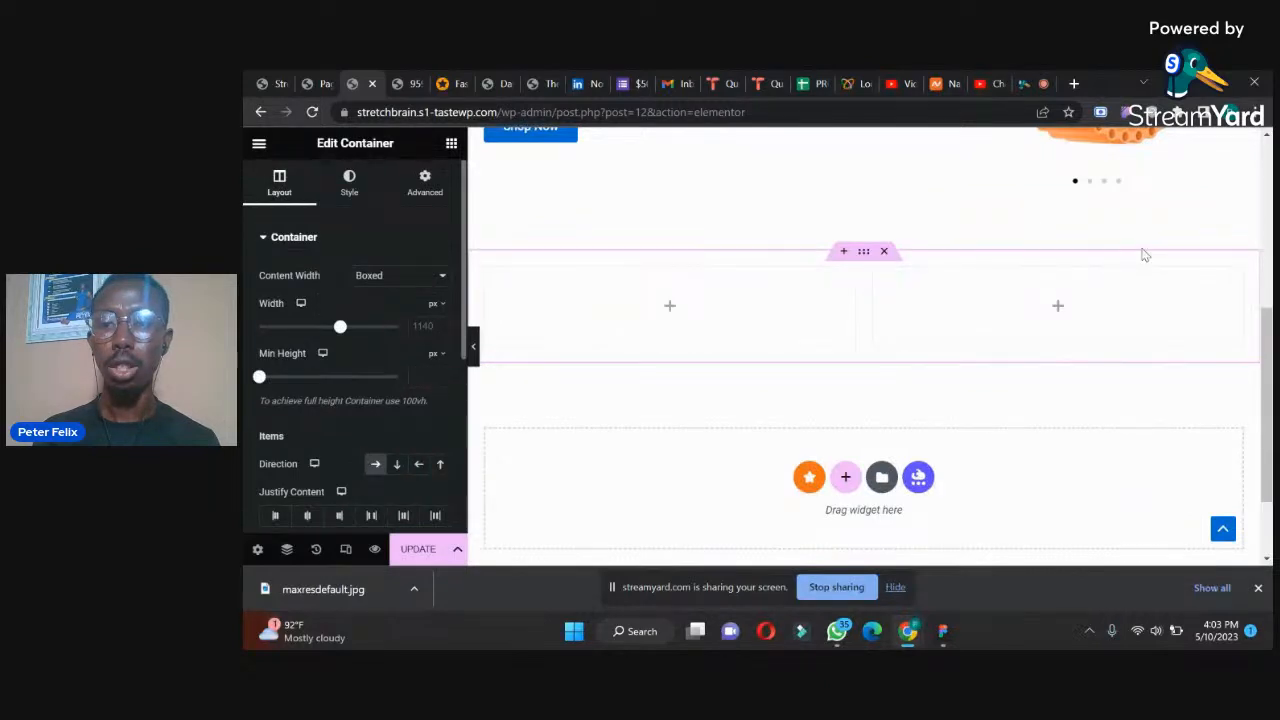
key(ctrl+z)
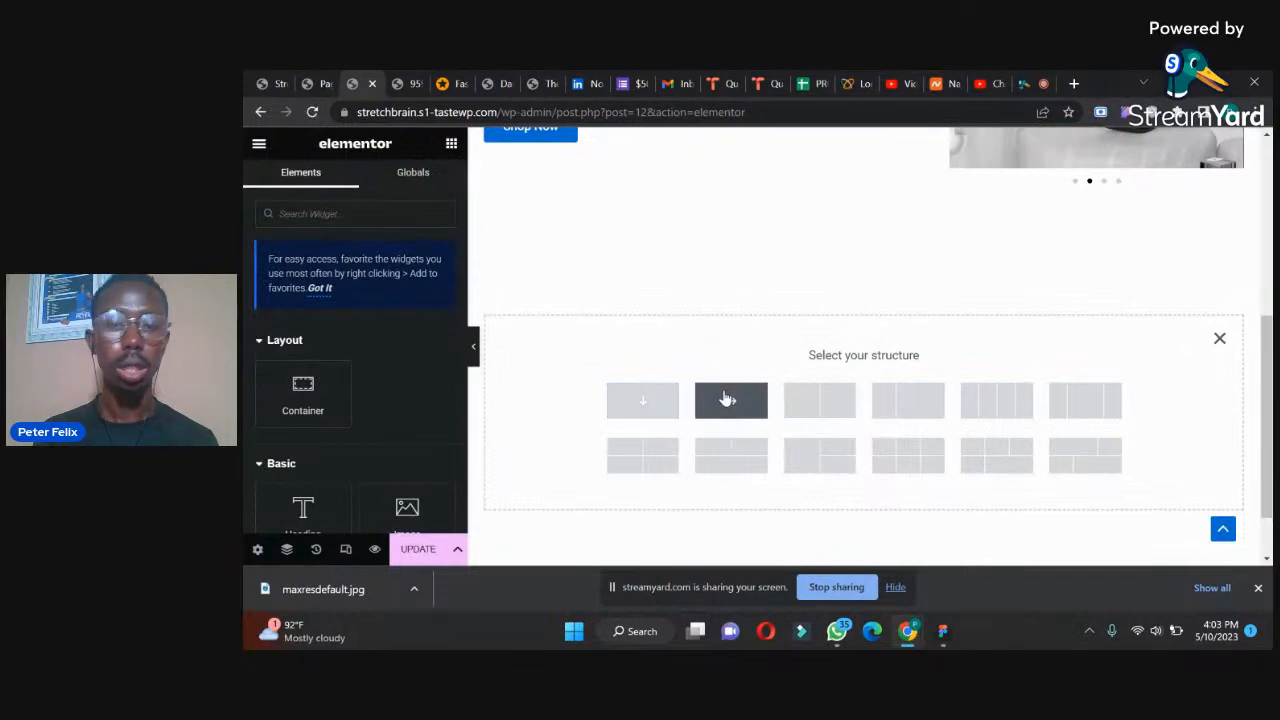
- Add a row-direction container below the hero section, nest a container in it, and duplicate the nested one twice to make three columns
click(728, 400)
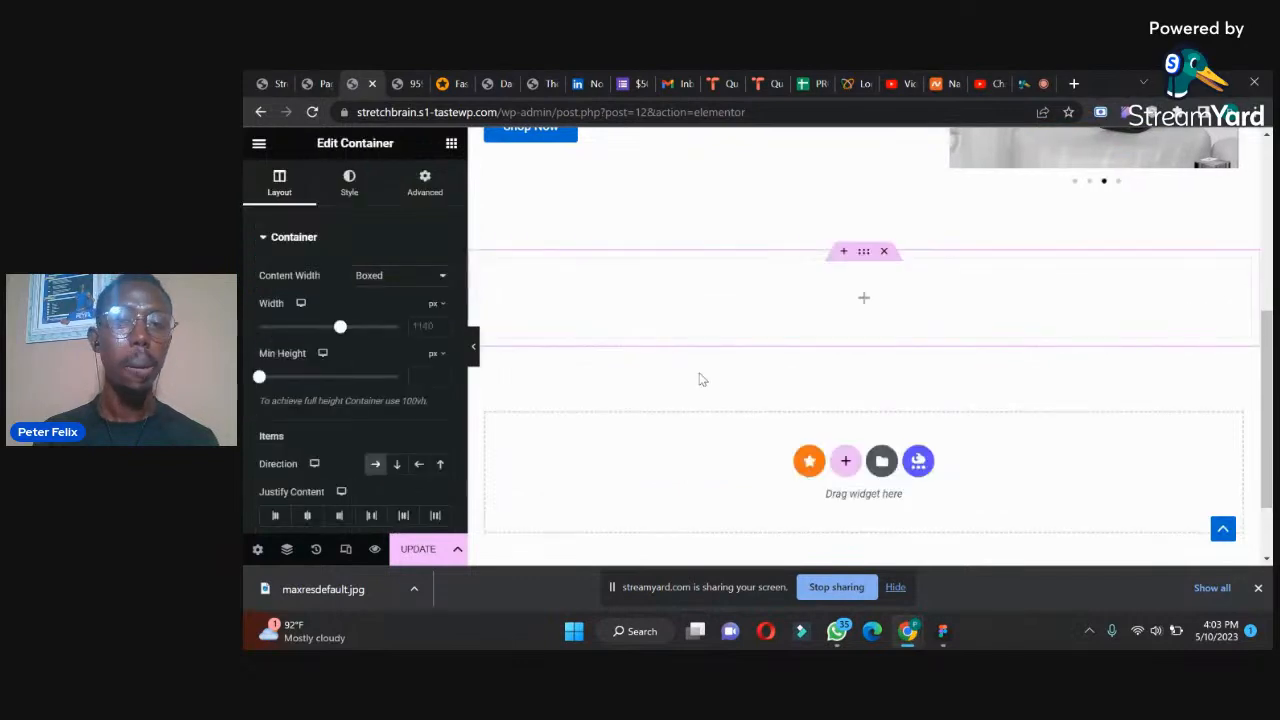
click(451, 144)
drag(300, 390, 677, 286)
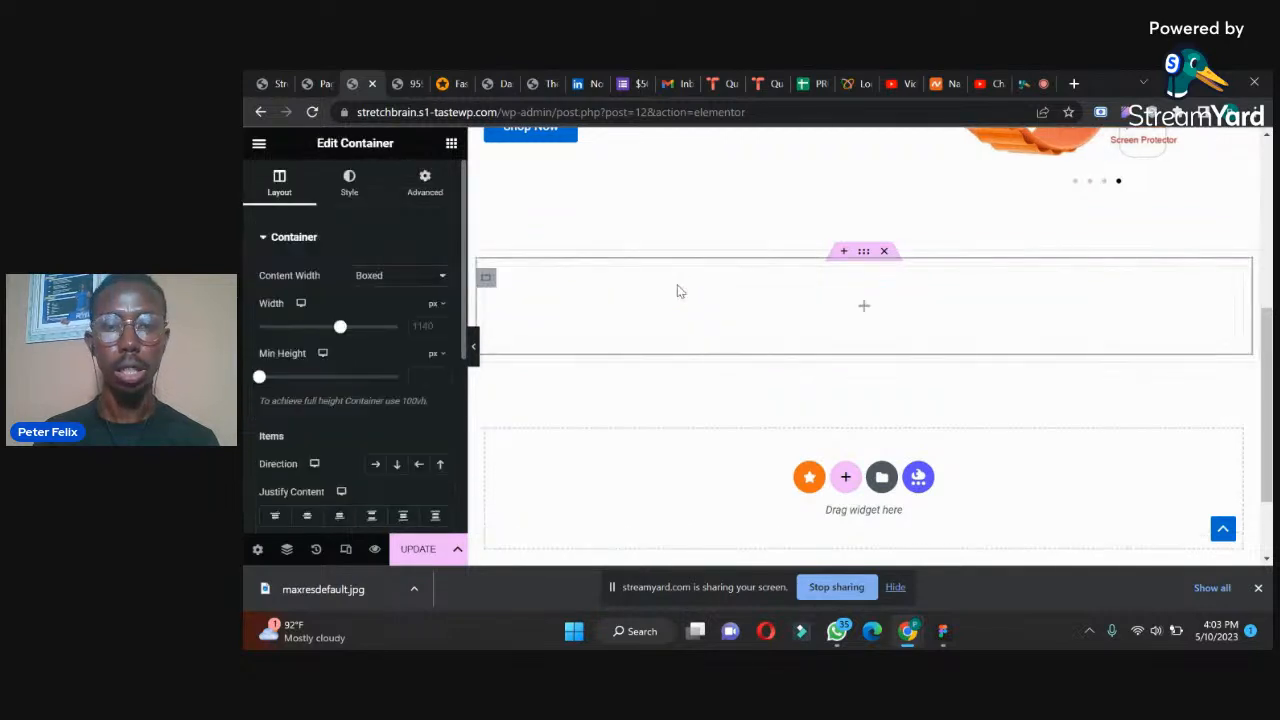
right_click(487, 281)
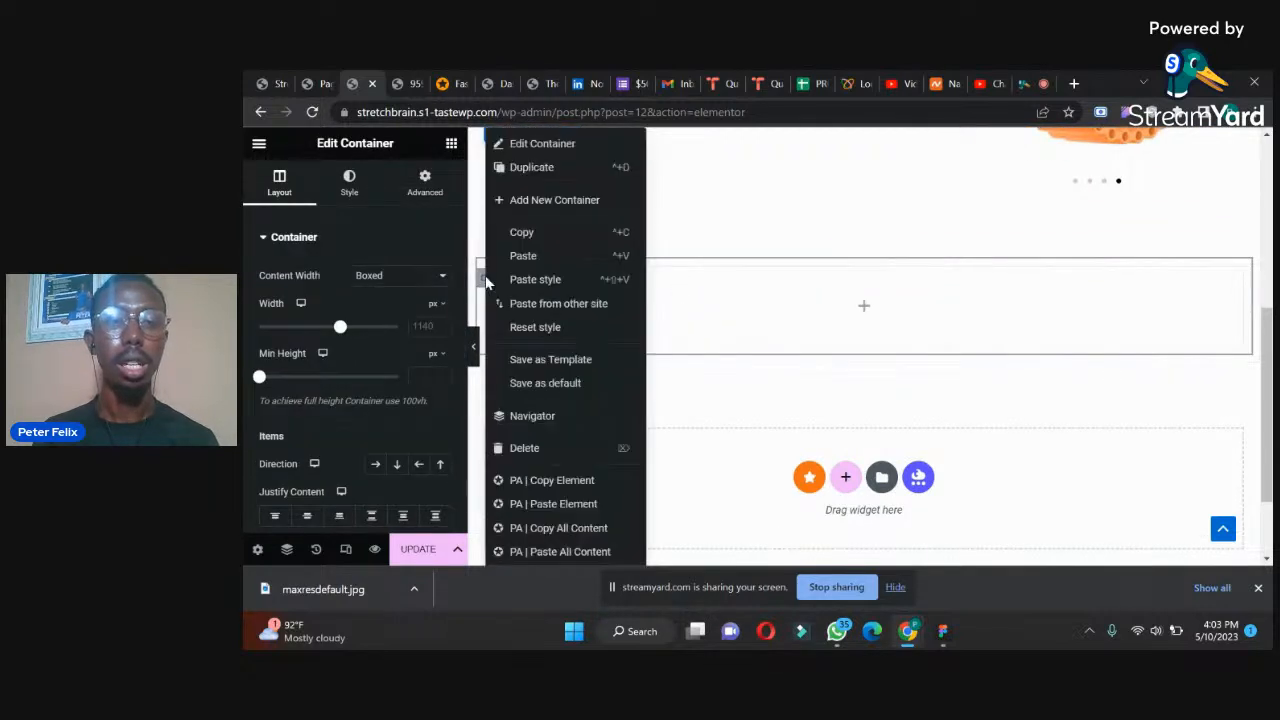
click(531, 168)
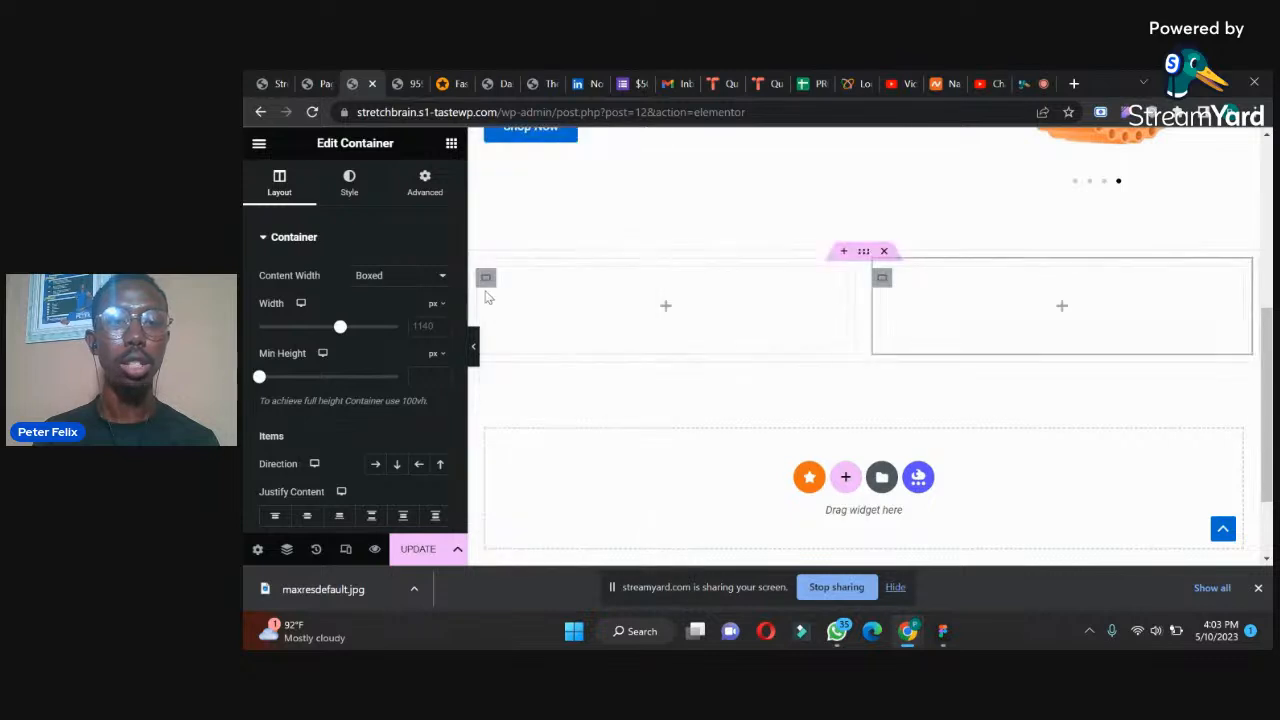
right_click(486, 287)
click(567, 177)
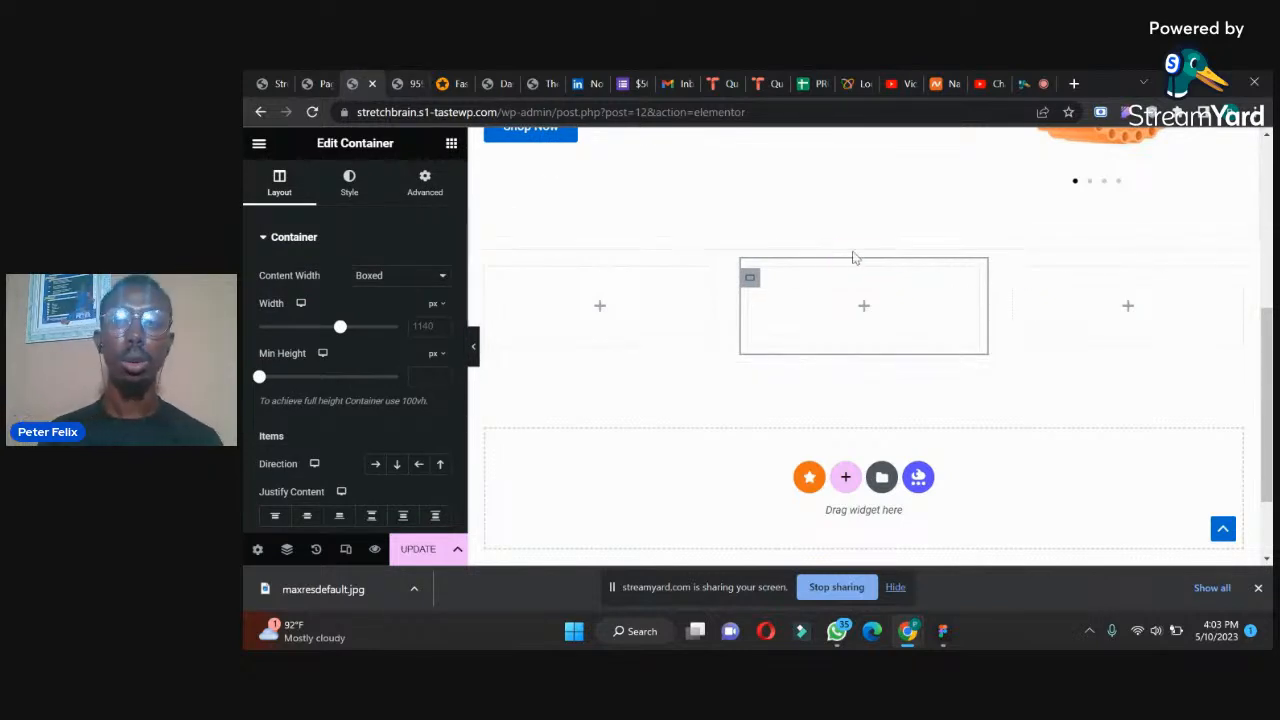
click(864, 251)
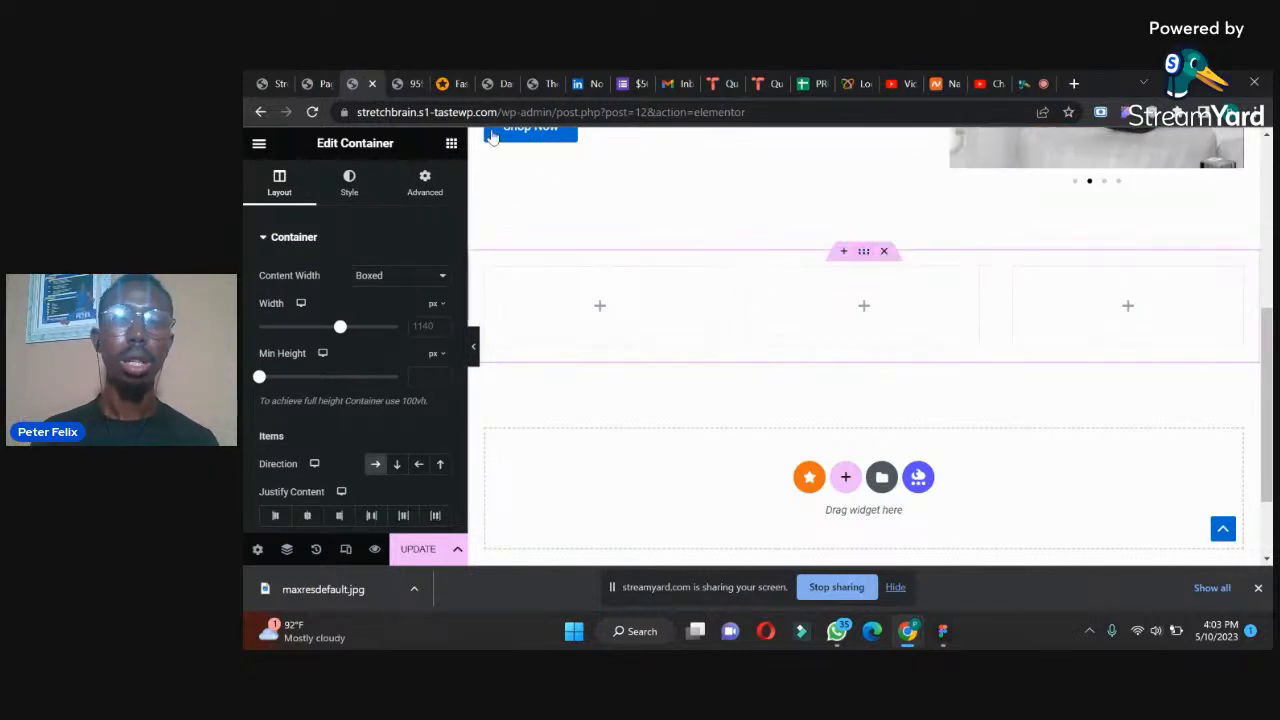
- Recheck the reference banner grid, try a 3 px width on the first nested container, and delete the whole parent container
click(407, 82)
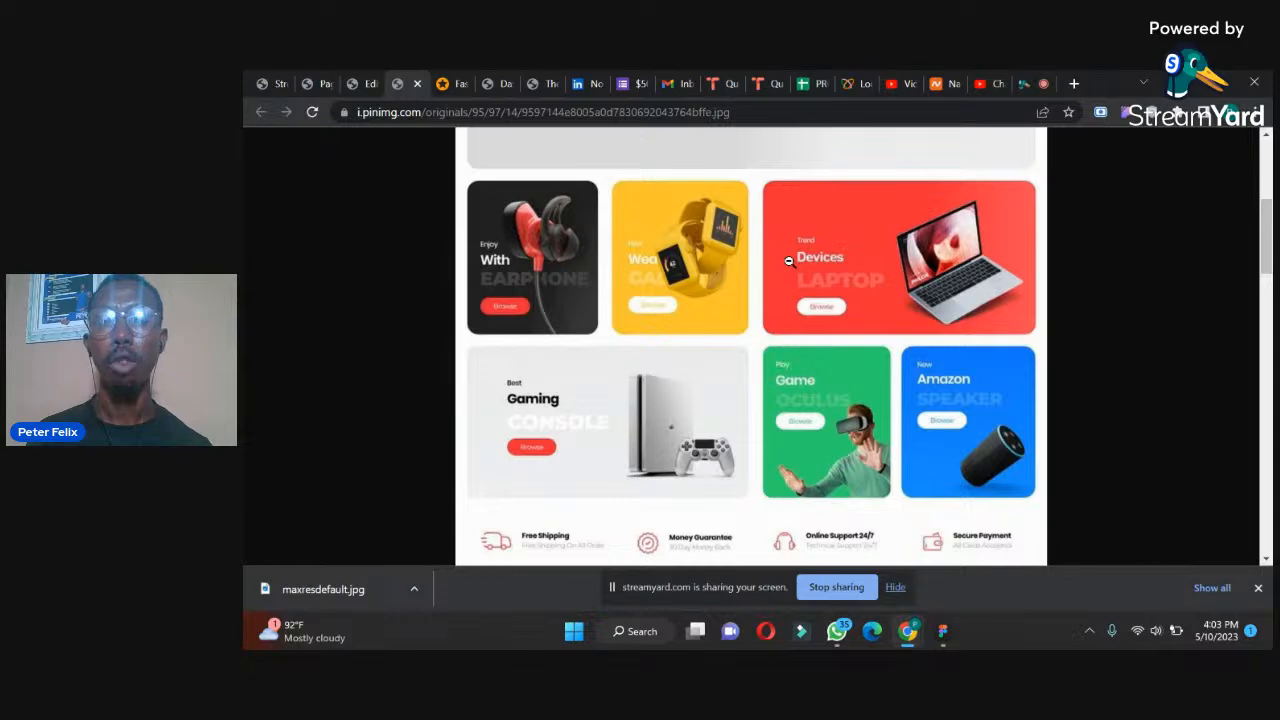
click(352, 83)
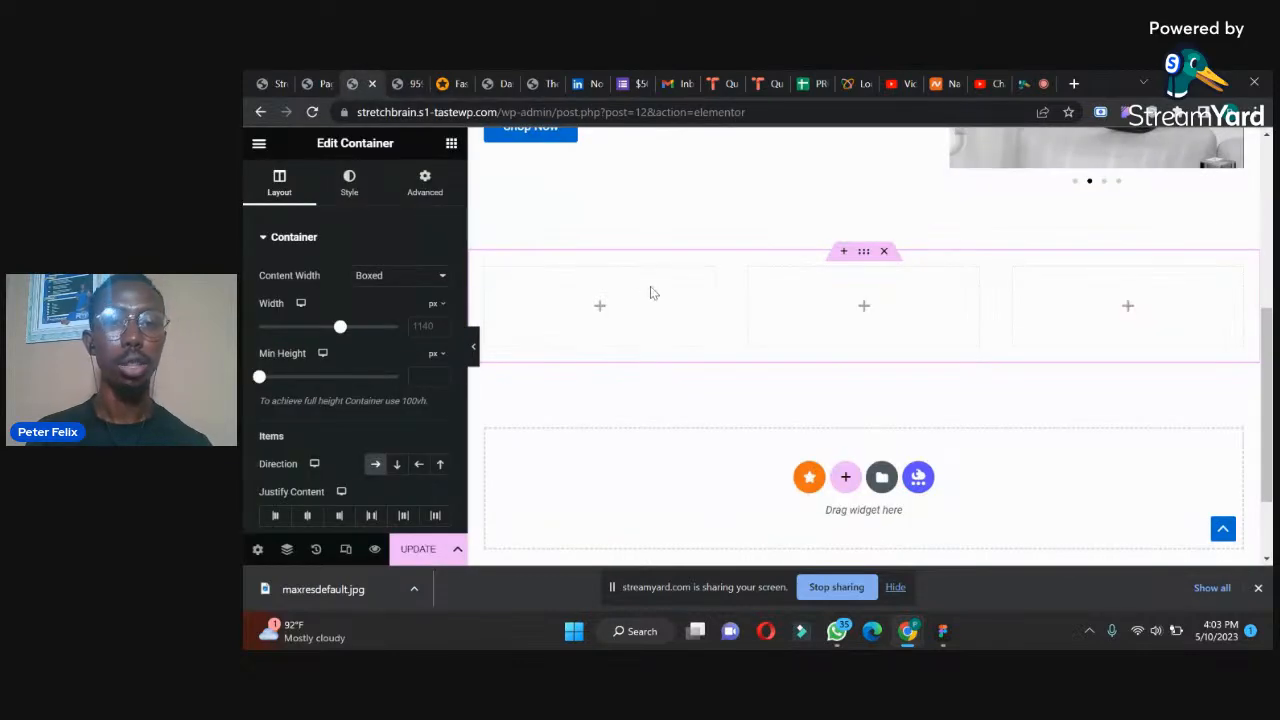
click(487, 279)
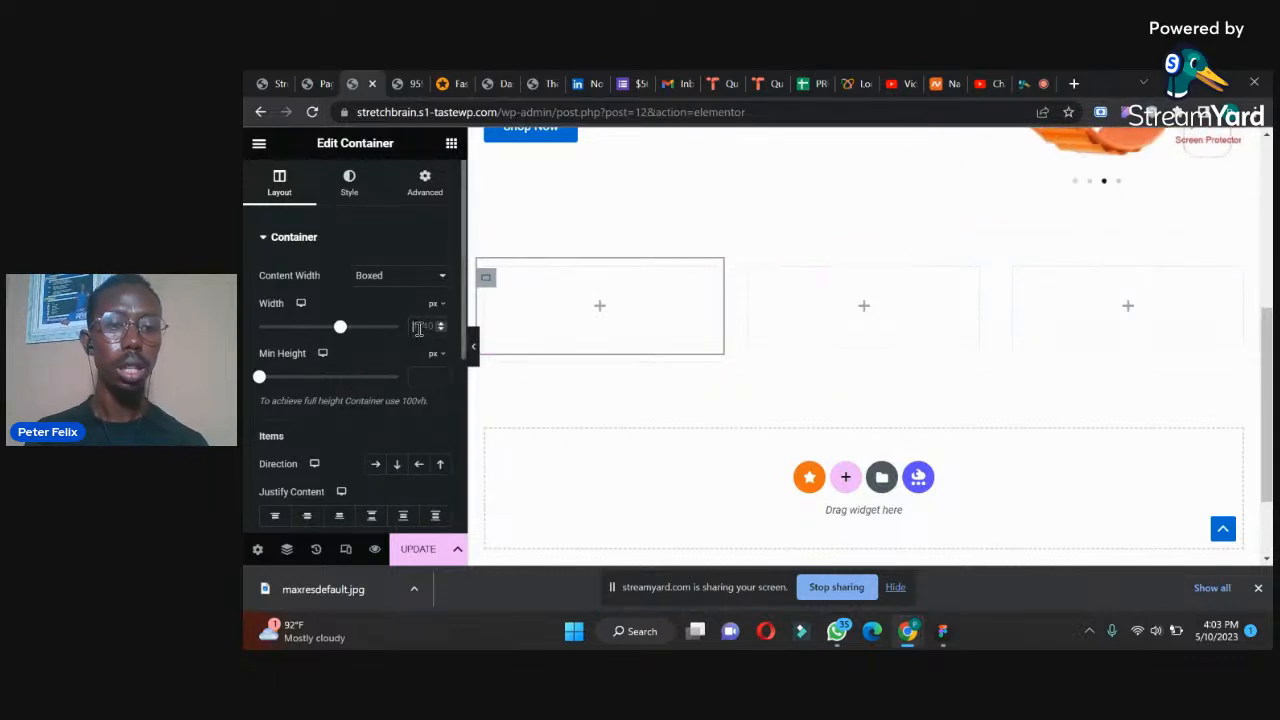
text(3)
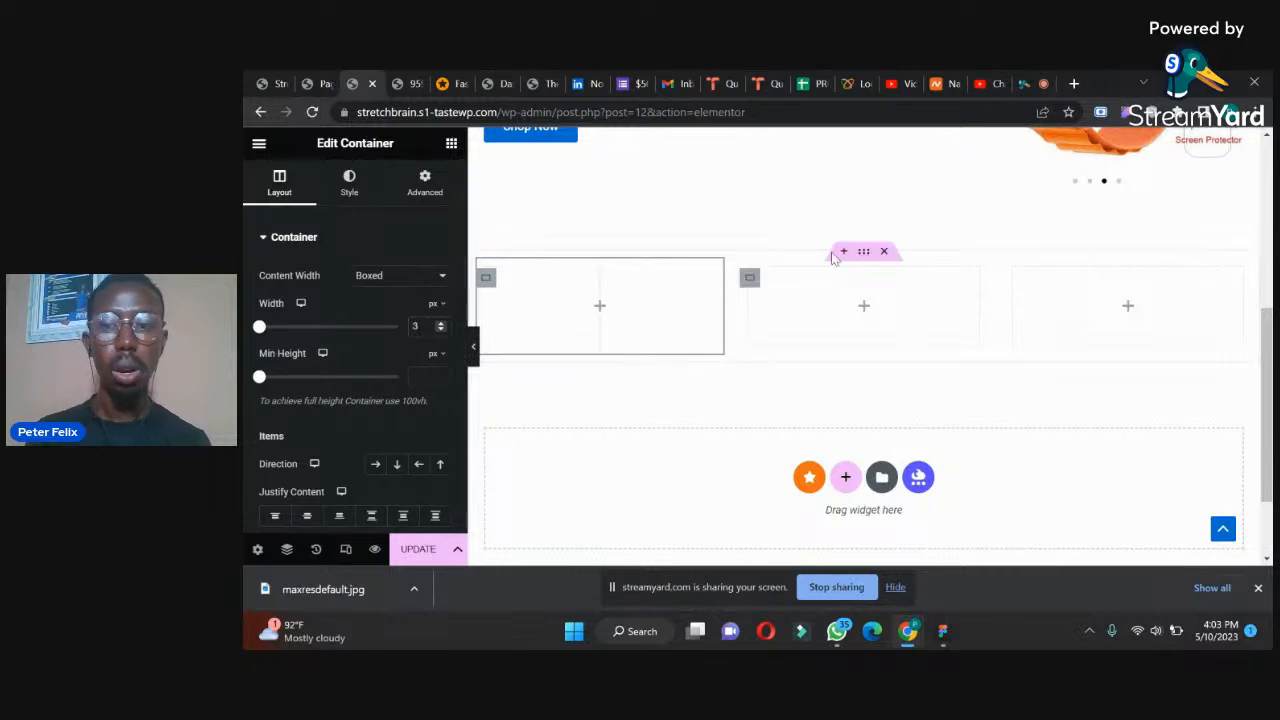
click(884, 253)
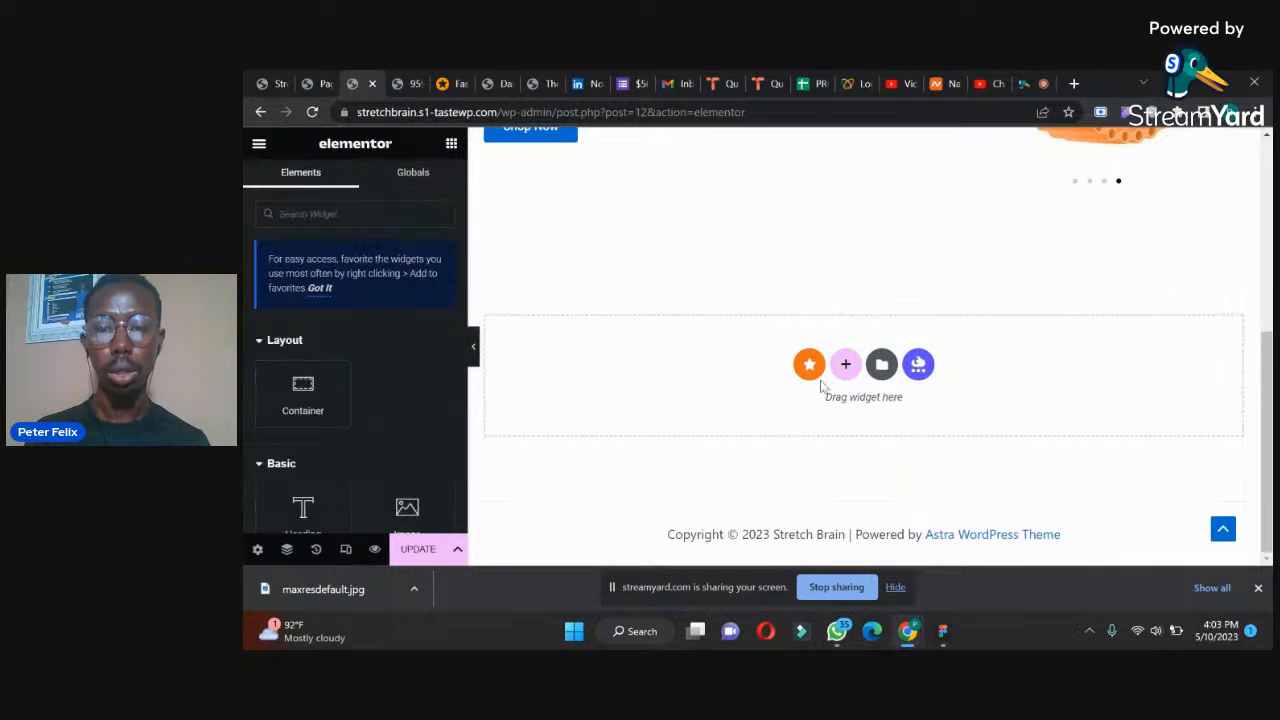
- Add a two-column container structure below the hero section and duplicate its first column to make three columns
click(846, 366)
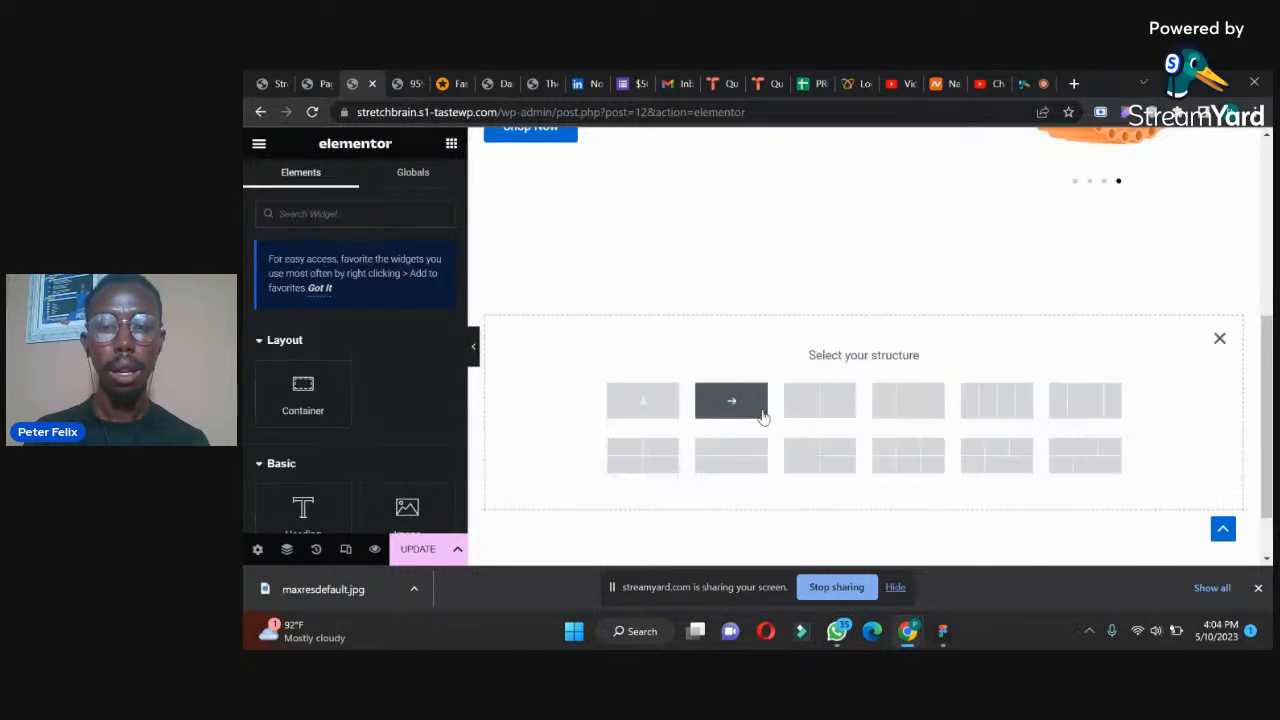
click(828, 405)
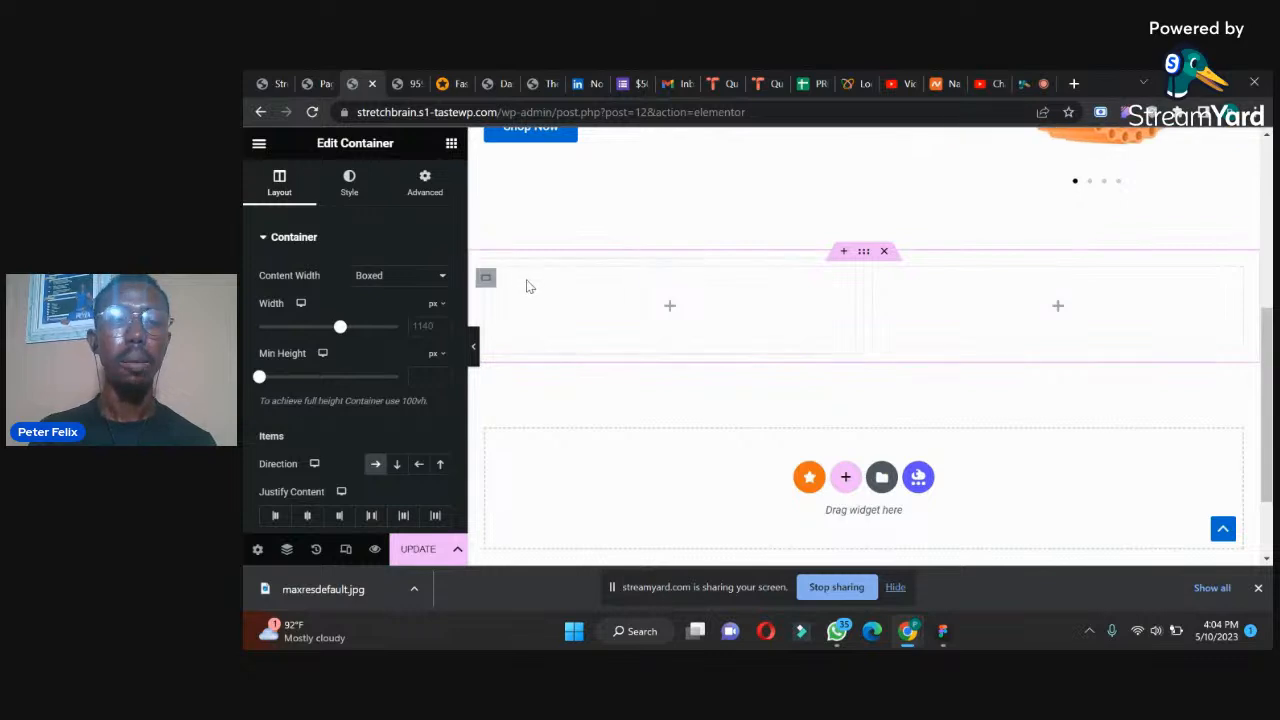
right_click(486, 280)
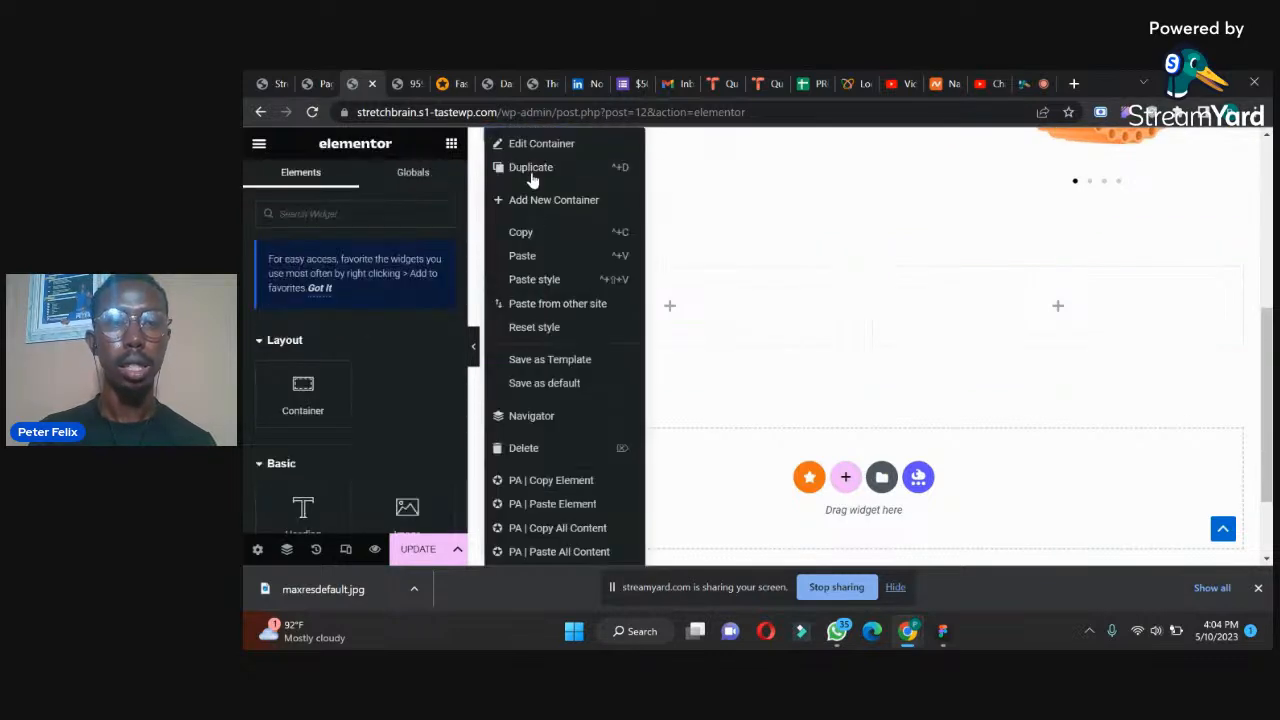
click(538, 257)
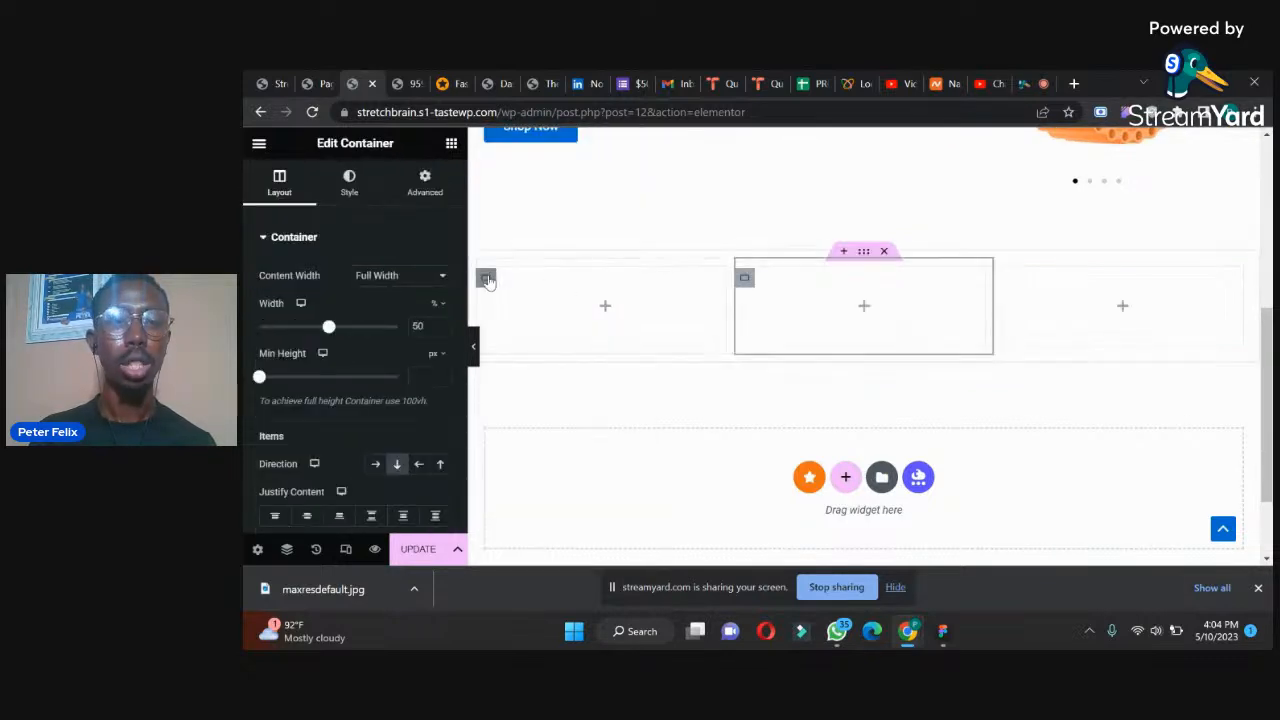
- Set the widths of the three nested containers to 30%, 30% and 40% from first to last
click(486, 280)
double_click(418, 326)
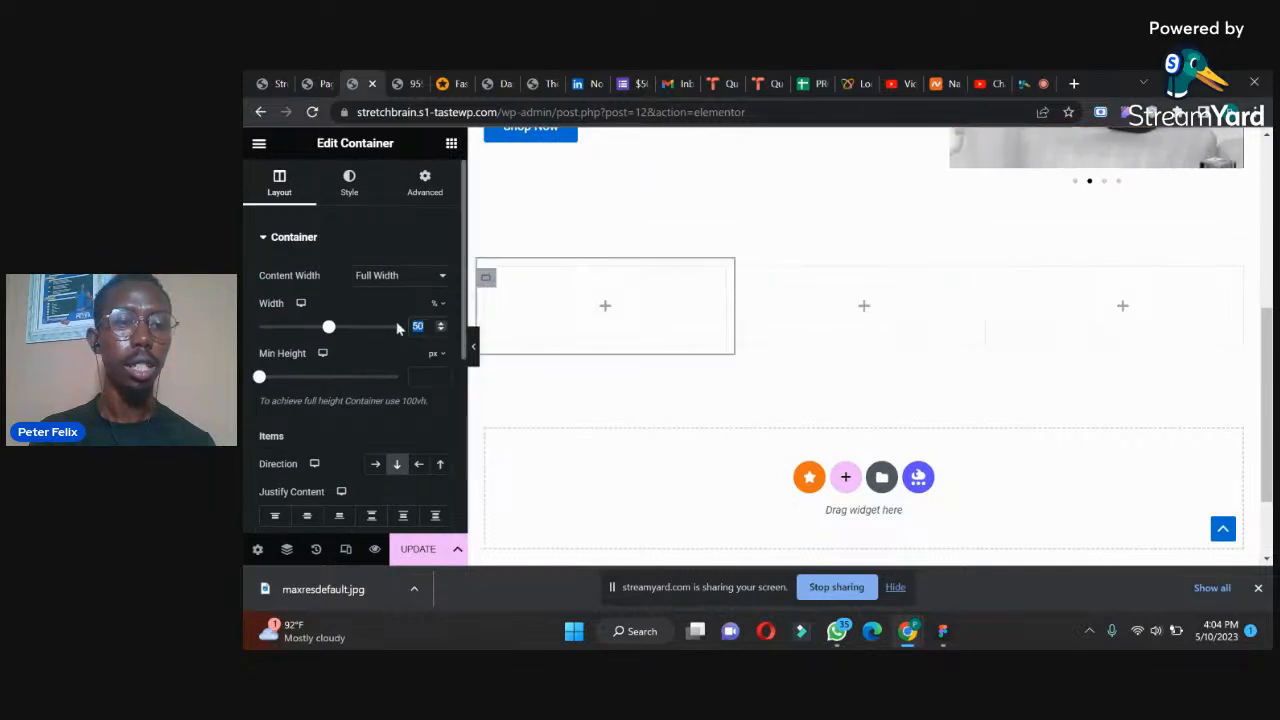
text(30)
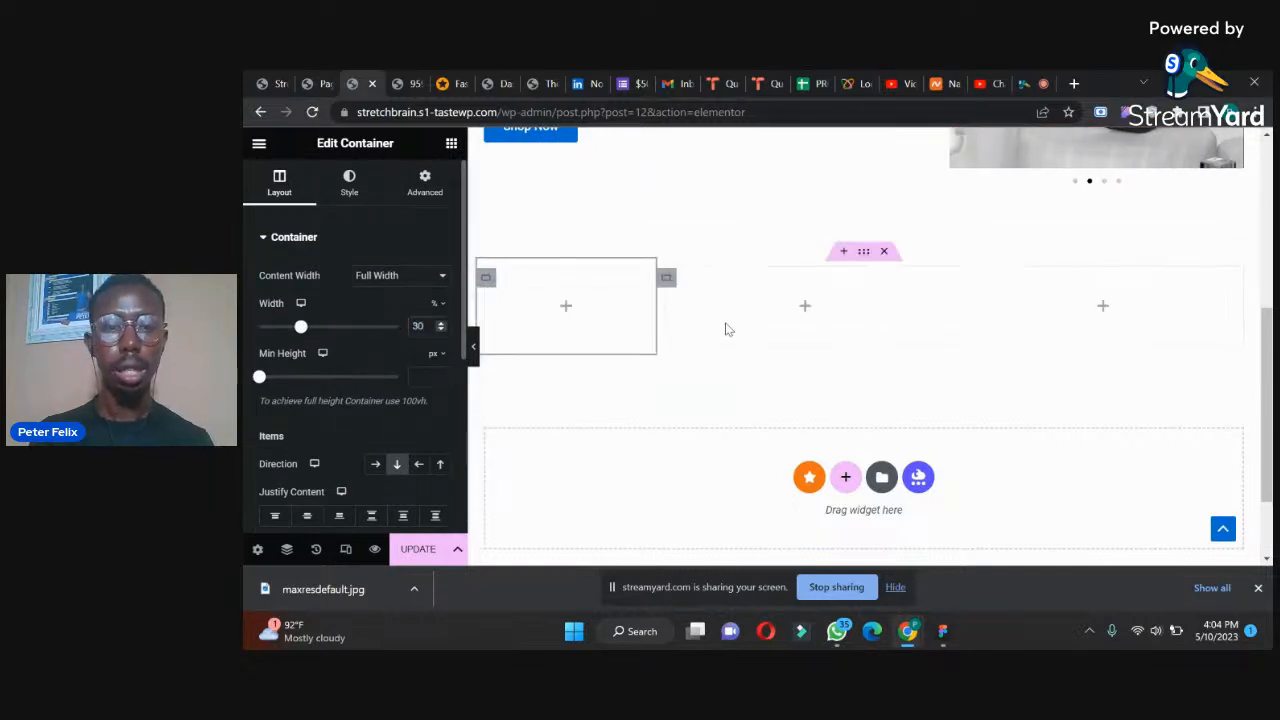
click(670, 285)
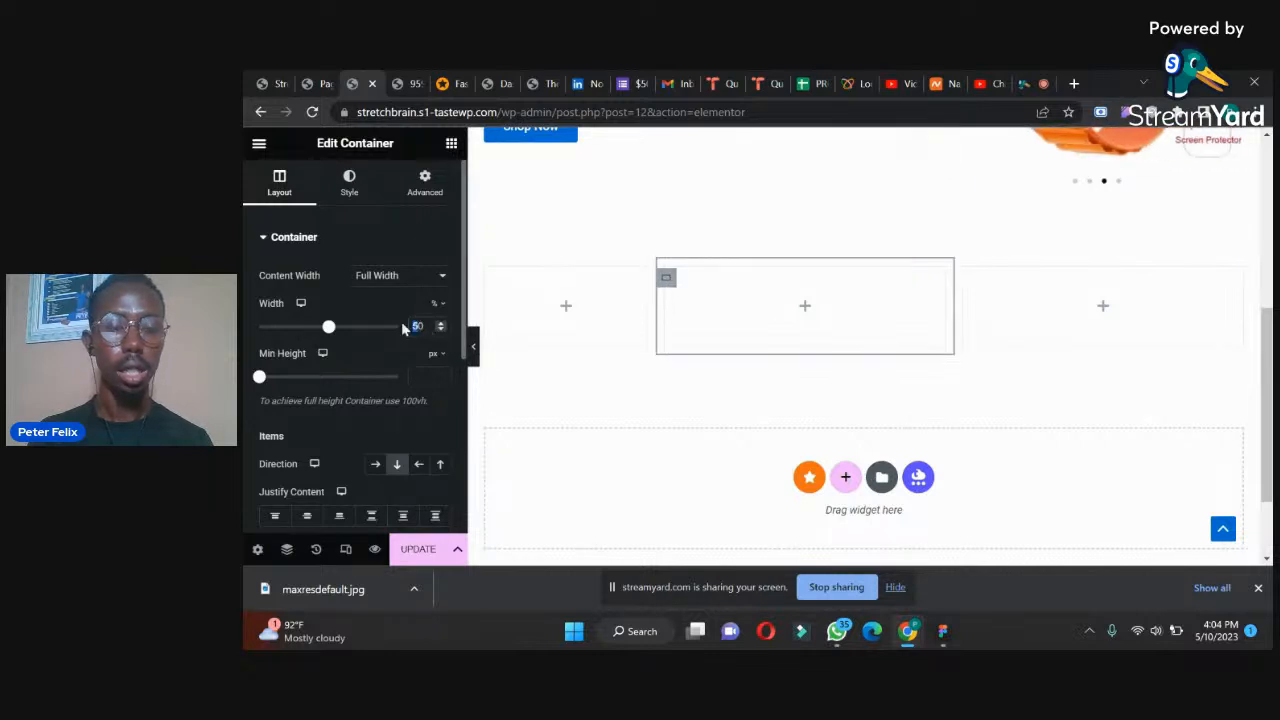
text(30)
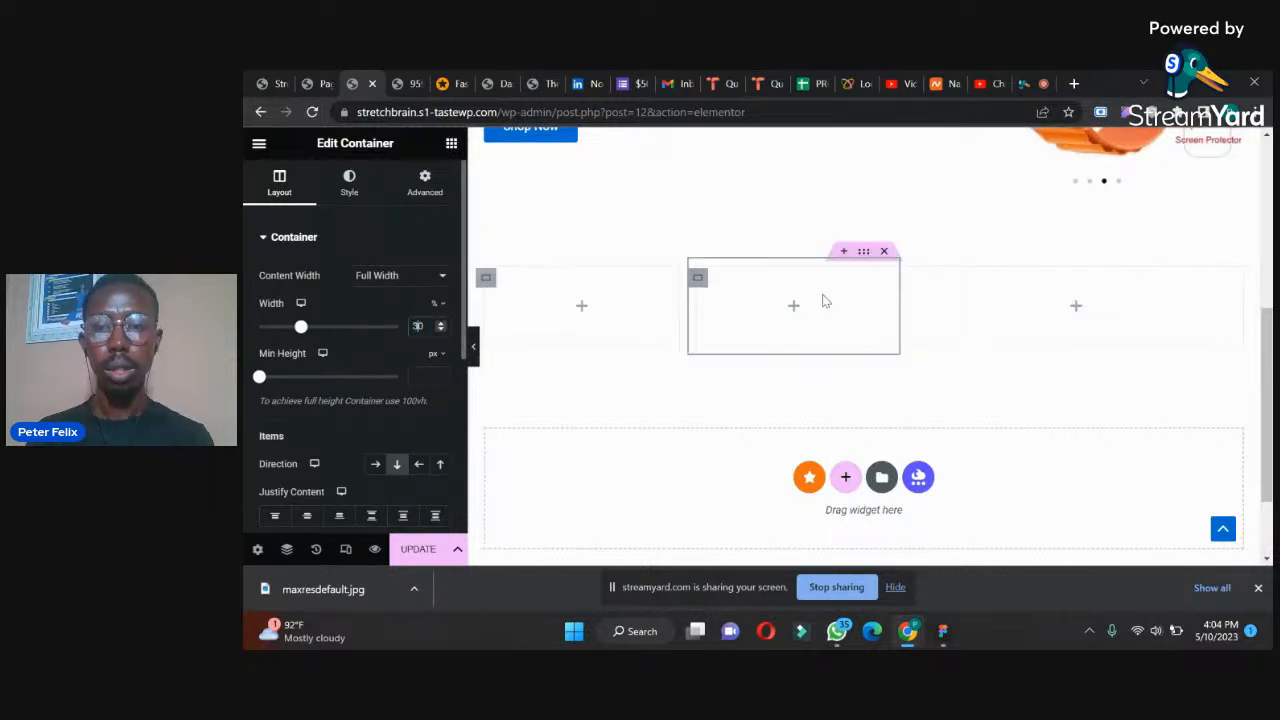
click(909, 277)
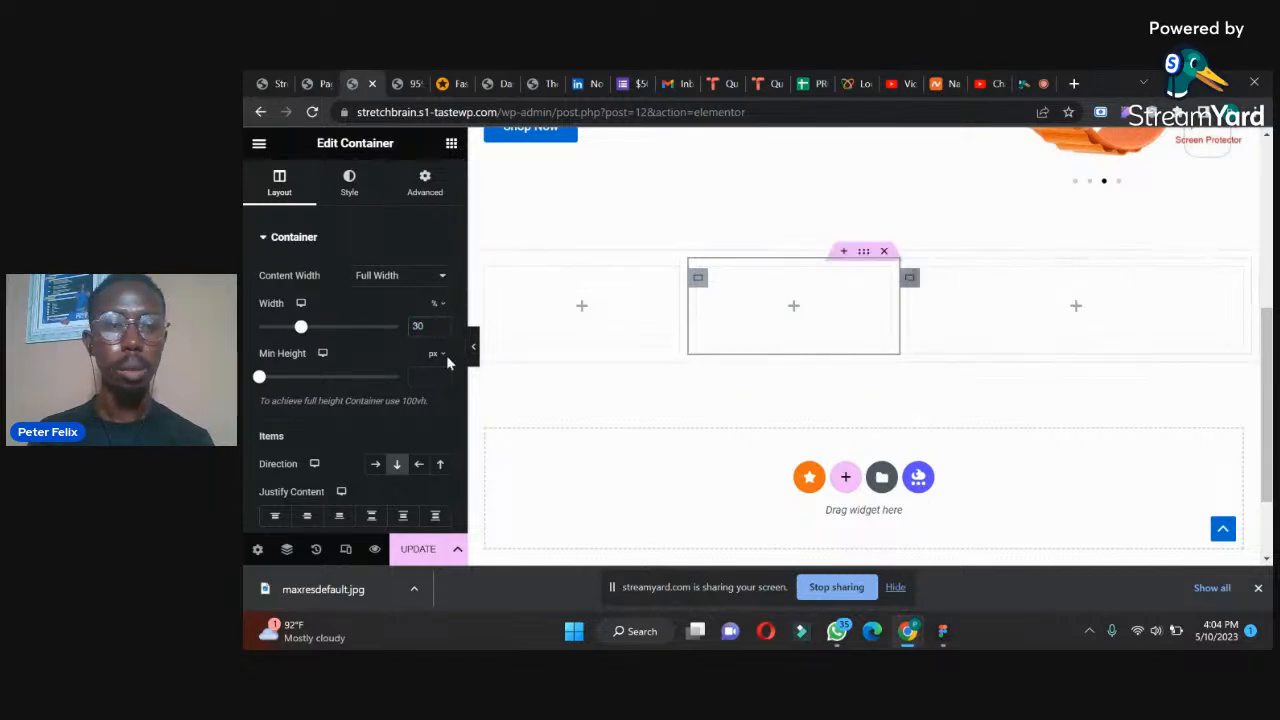
double_click(417, 326)
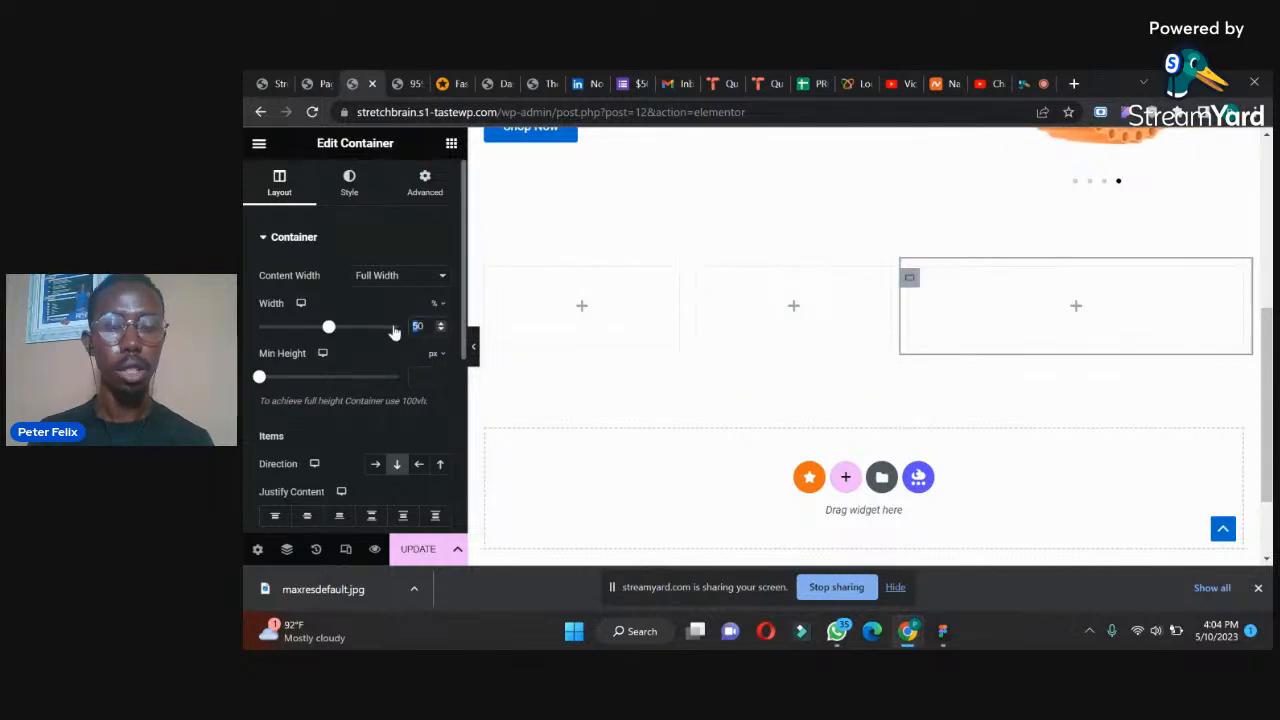
text(40)
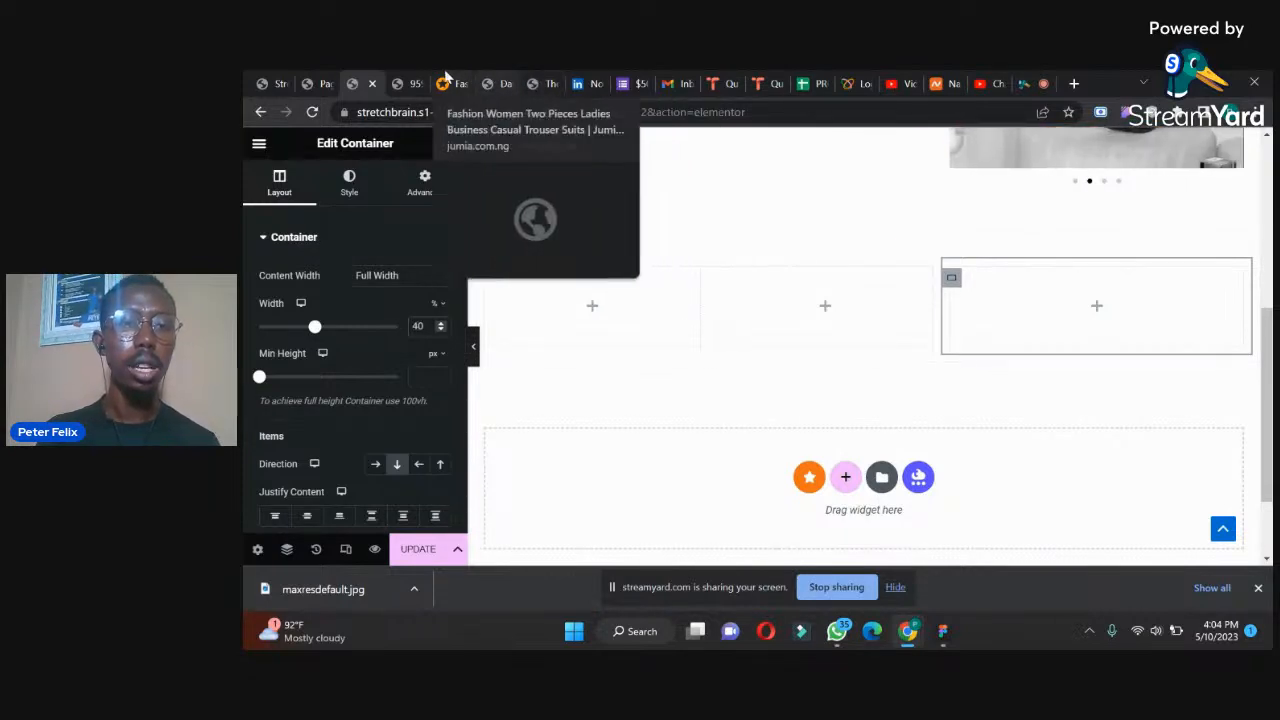
- Recheck the reference banner grid and set the parent container's minimum height to 258 px
click(407, 80)
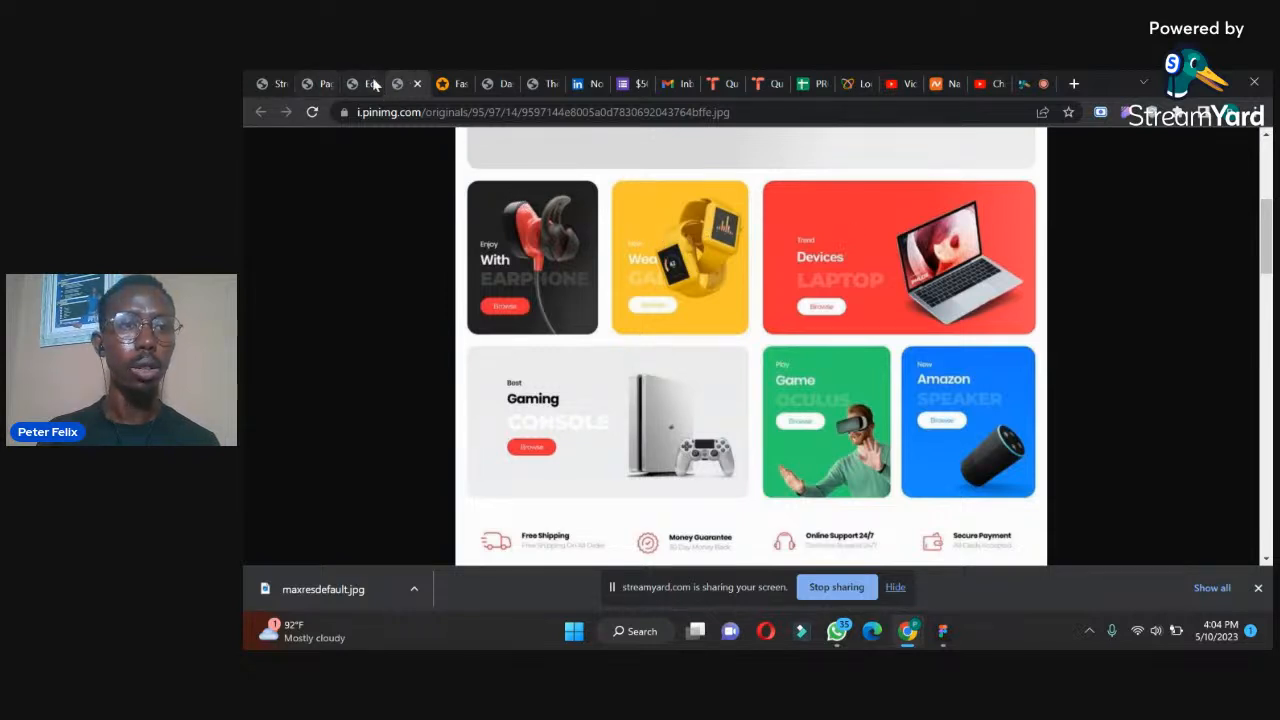
click(358, 83)
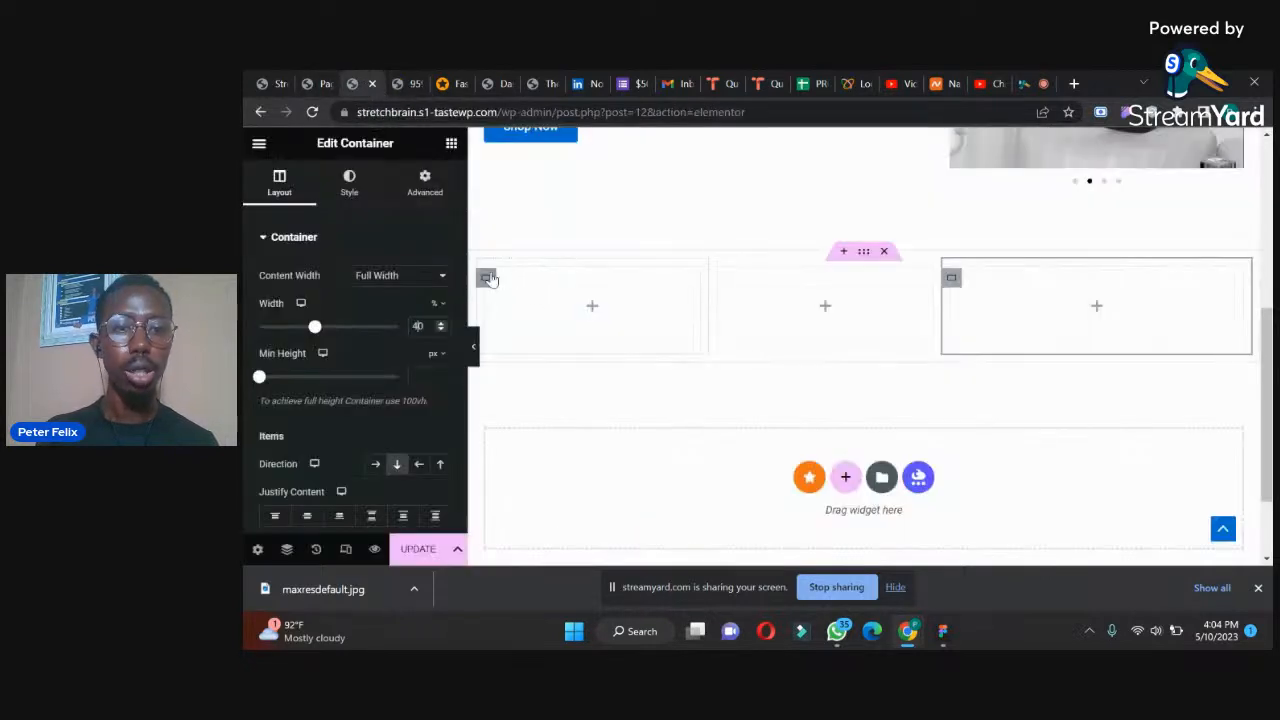
click(863, 254)
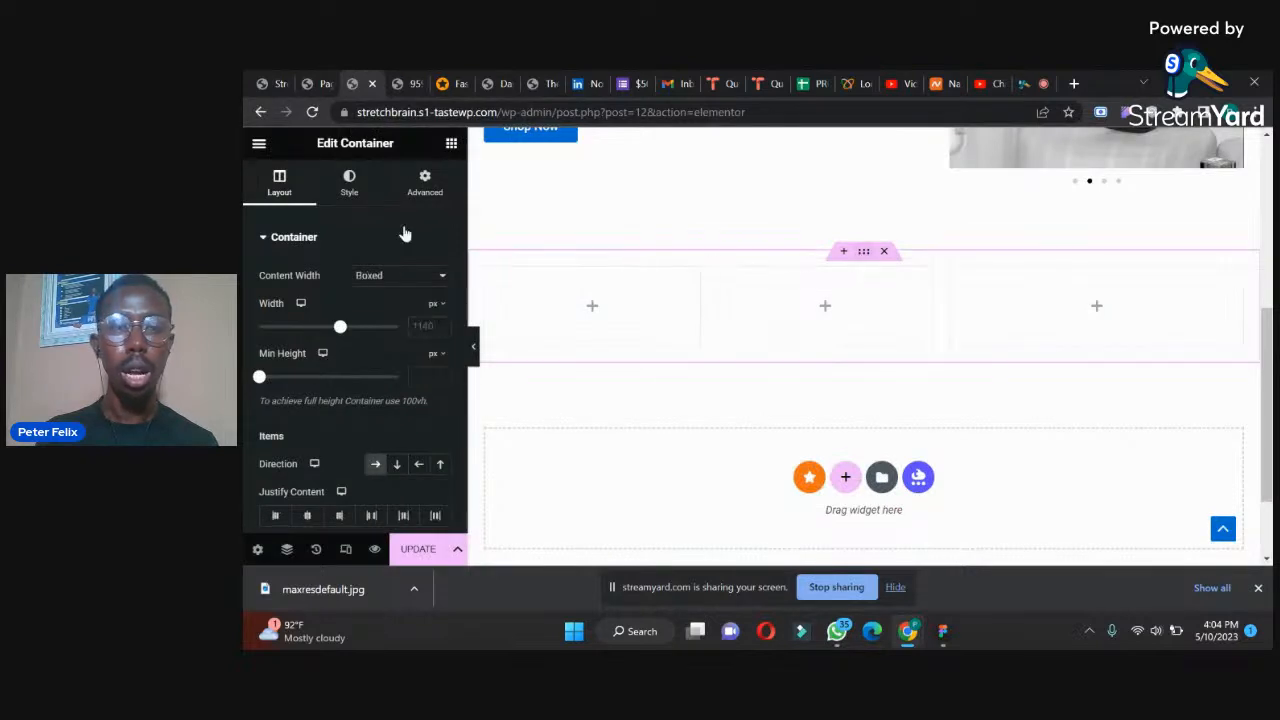
drag(258, 378, 285, 392)
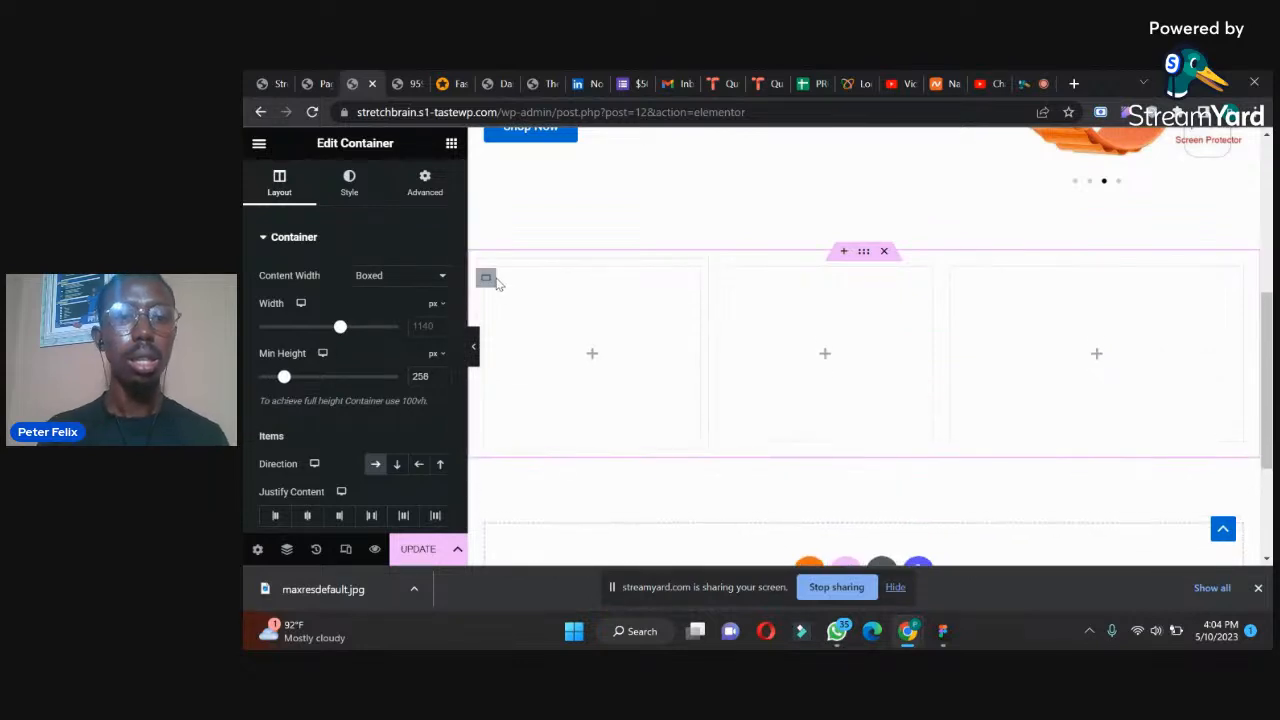
- Give the first nested container a classic background in black
click(486, 277)
click(348, 192)
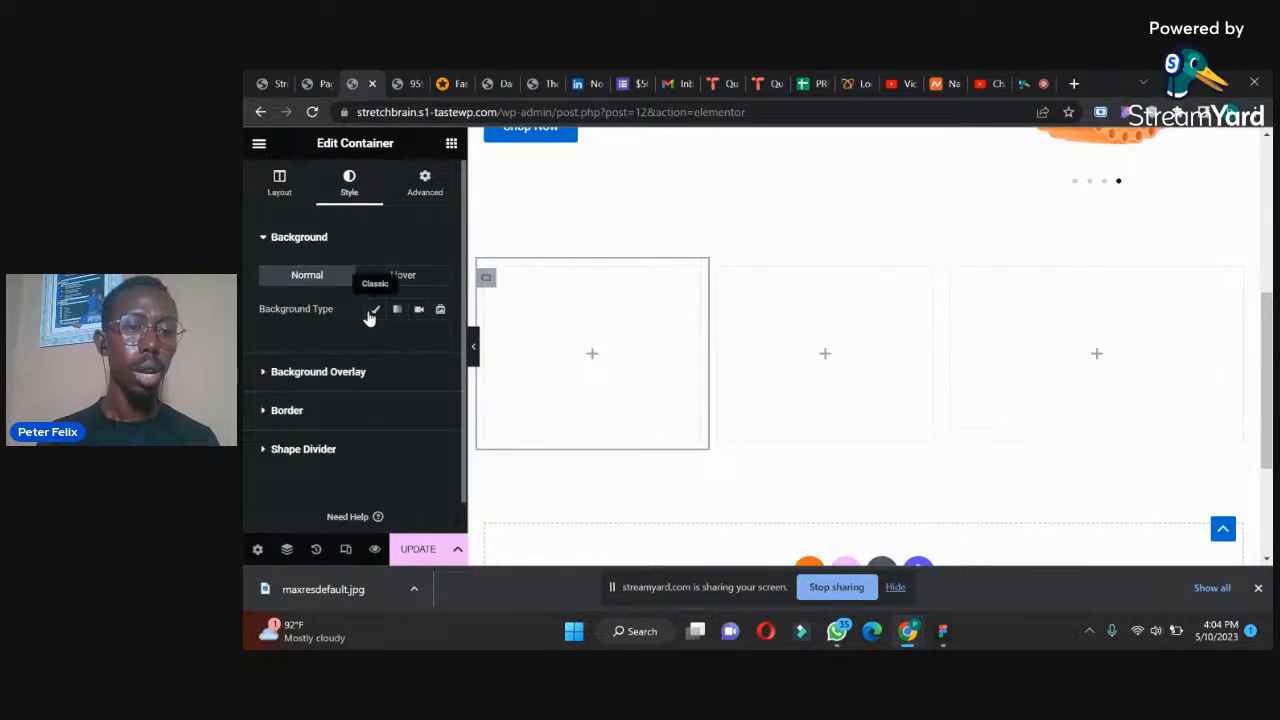
click(374, 310)
click(437, 344)
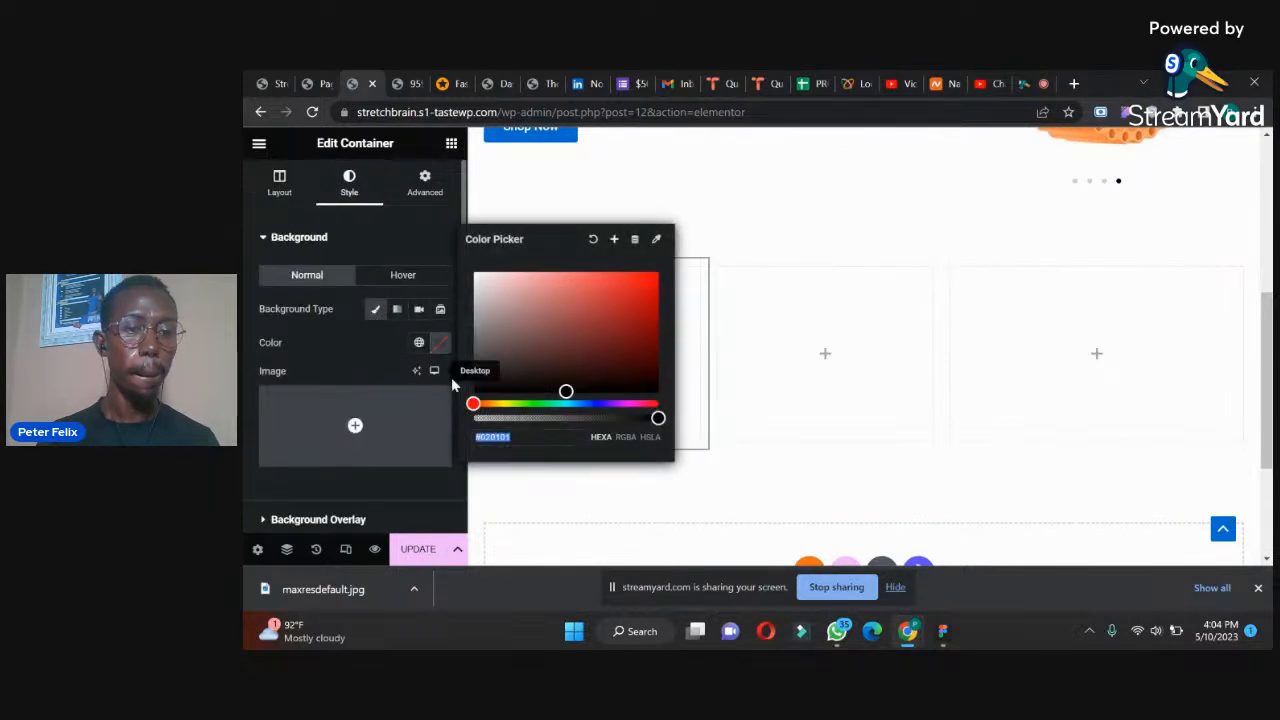
click(345, 358)
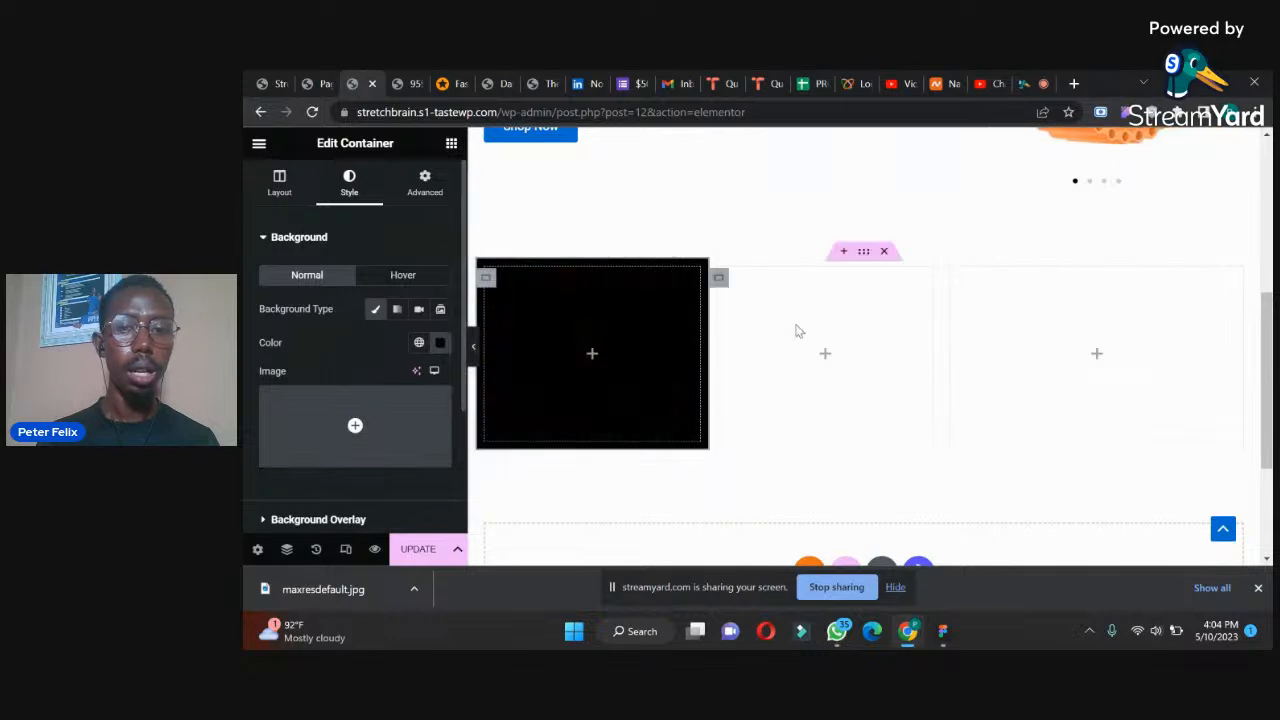
- Give the middle nested container a classic background in yellow, #FFD301
click(720, 280)
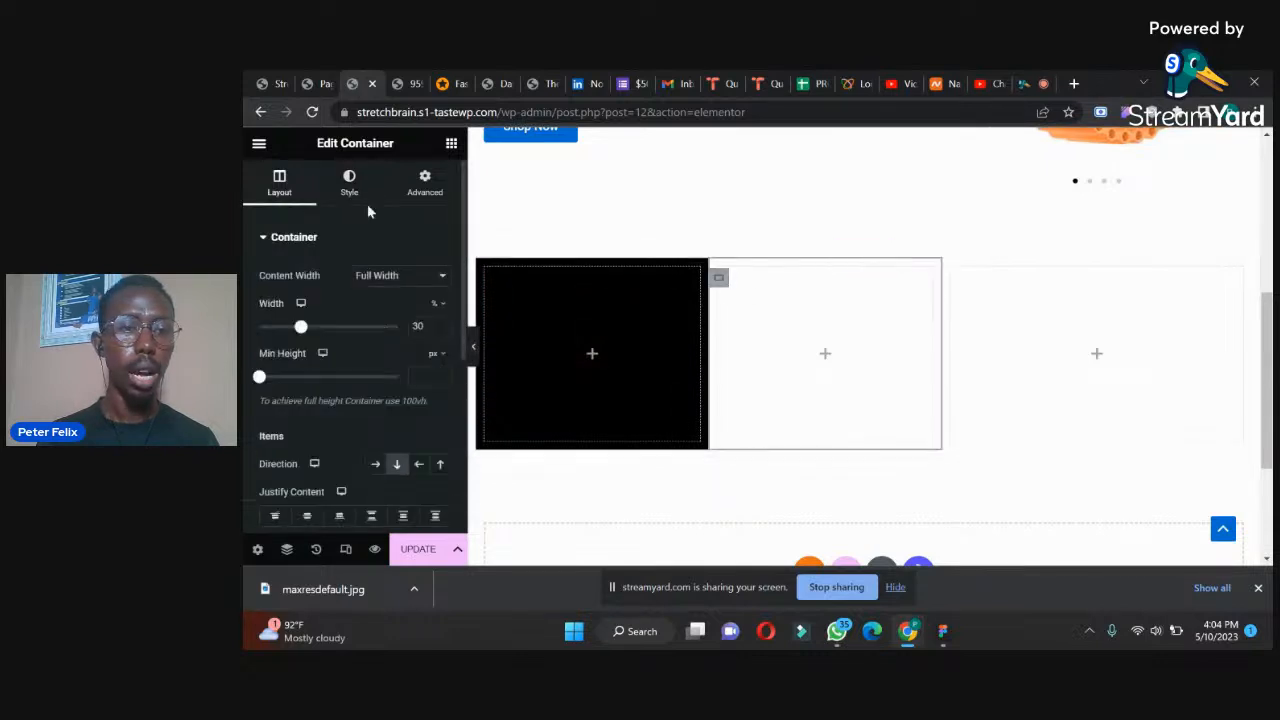
click(349, 183)
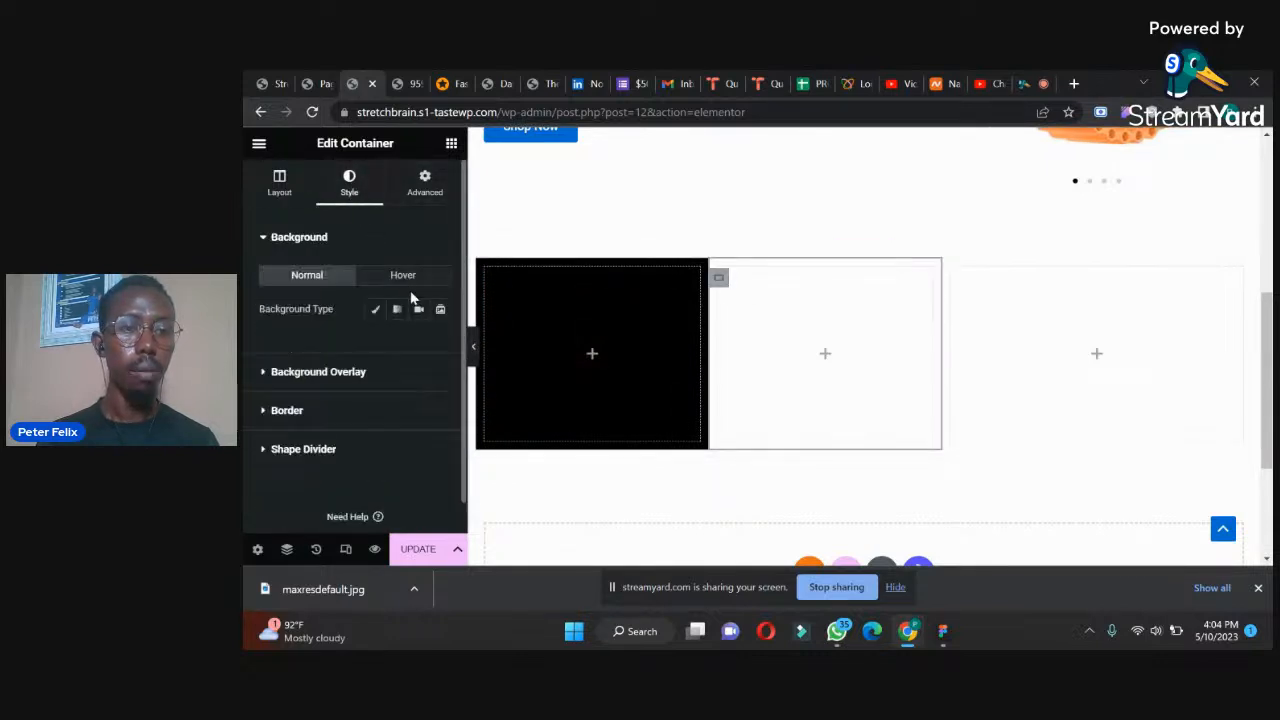
click(375, 309)
click(441, 345)
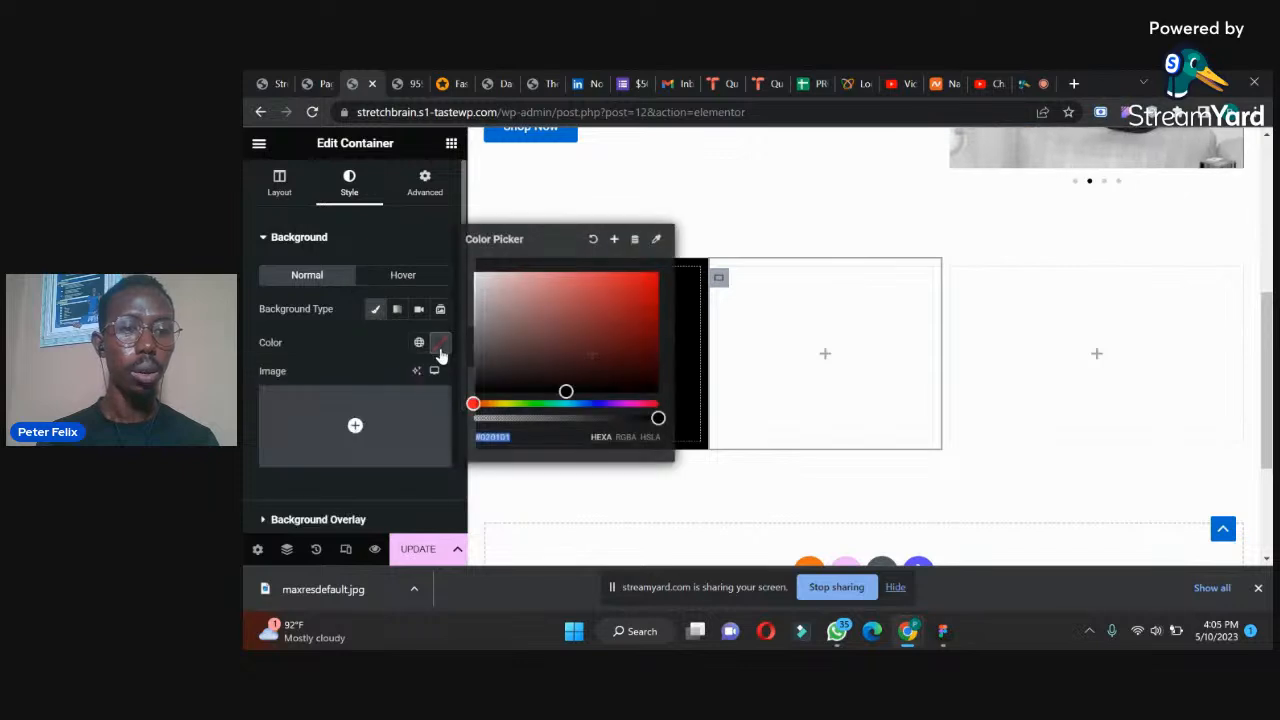
drag(473, 403, 498, 403)
click(645, 295)
drag(645, 295, 656, 268)
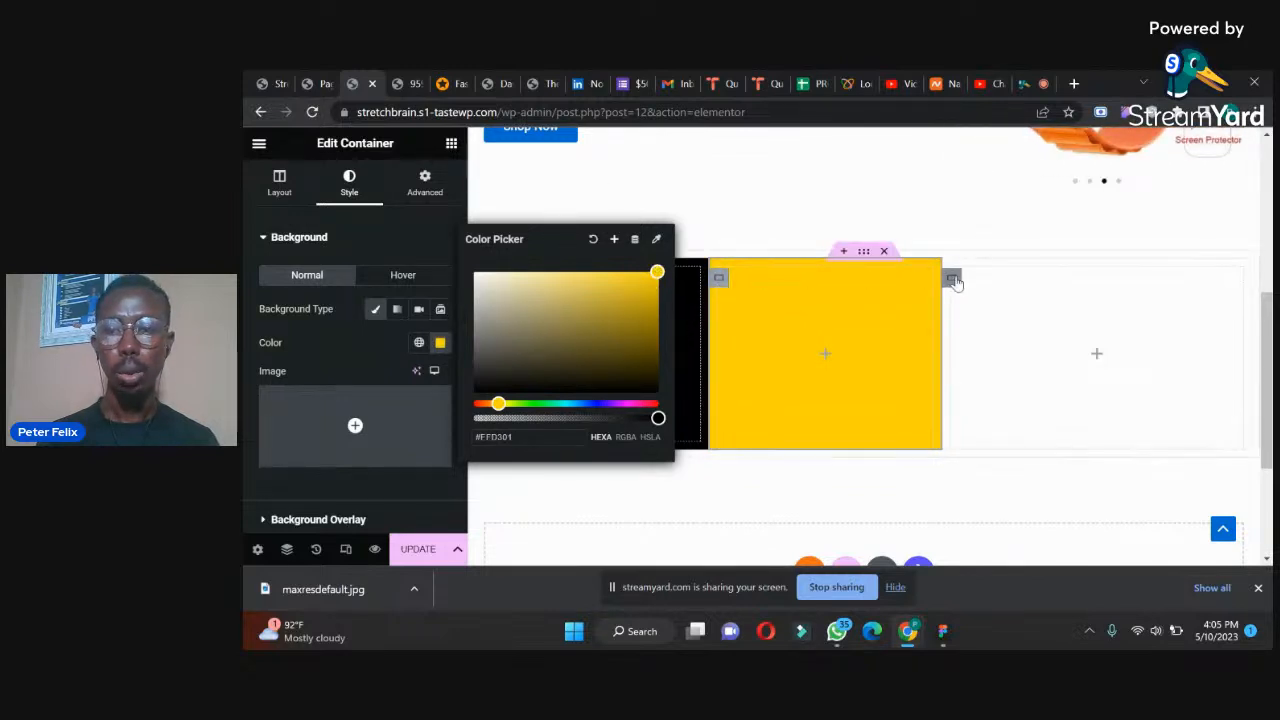
- Give the third nested container a classic background in bright red, #FC0707
click(952, 278)
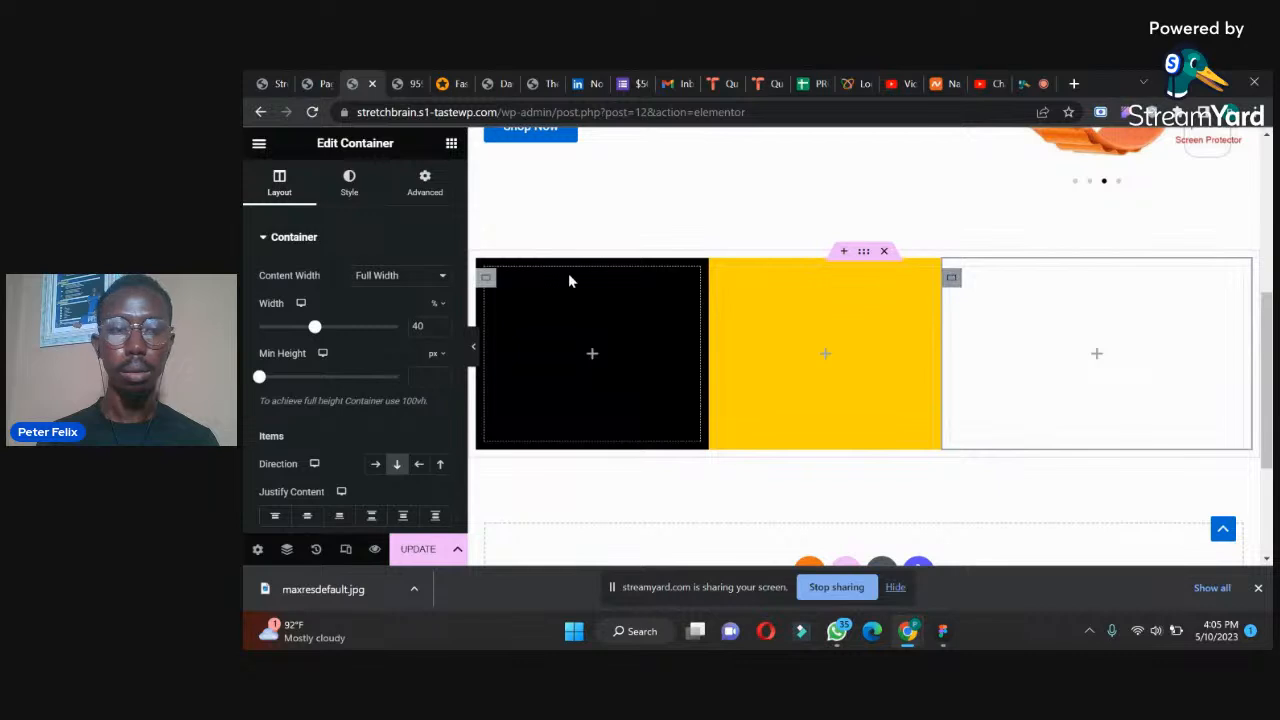
click(349, 182)
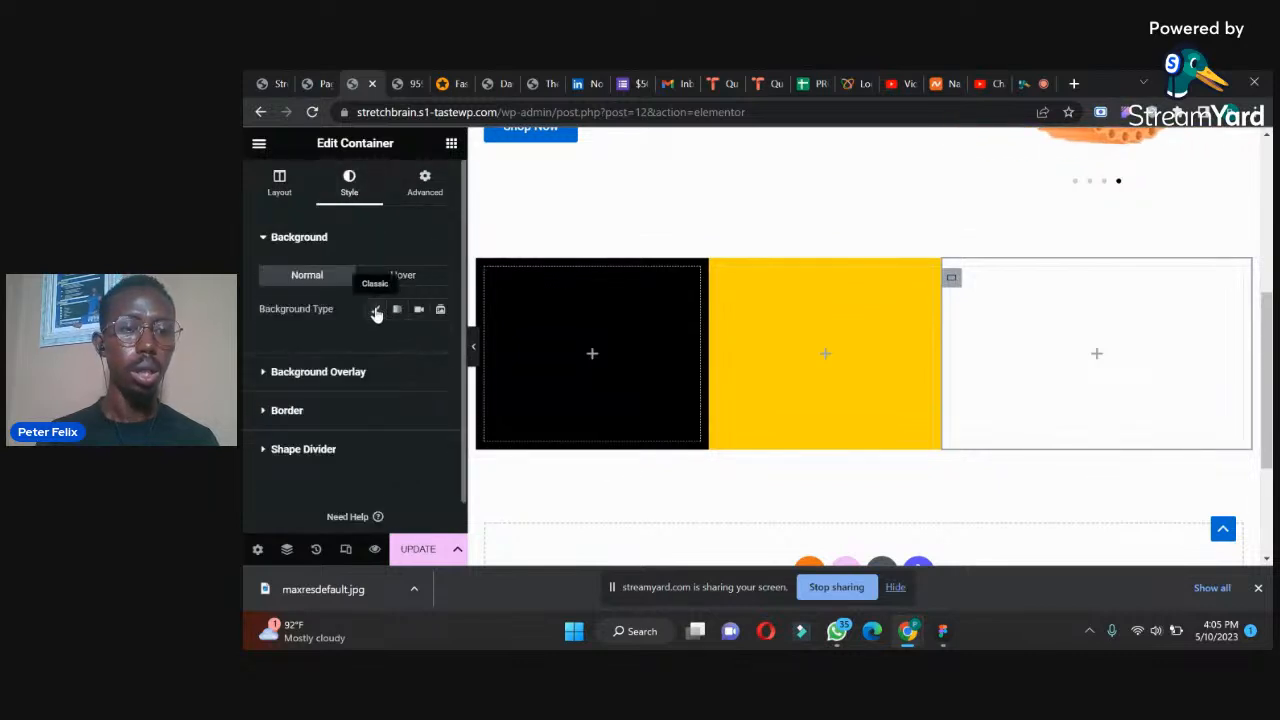
click(377, 310)
click(440, 342)
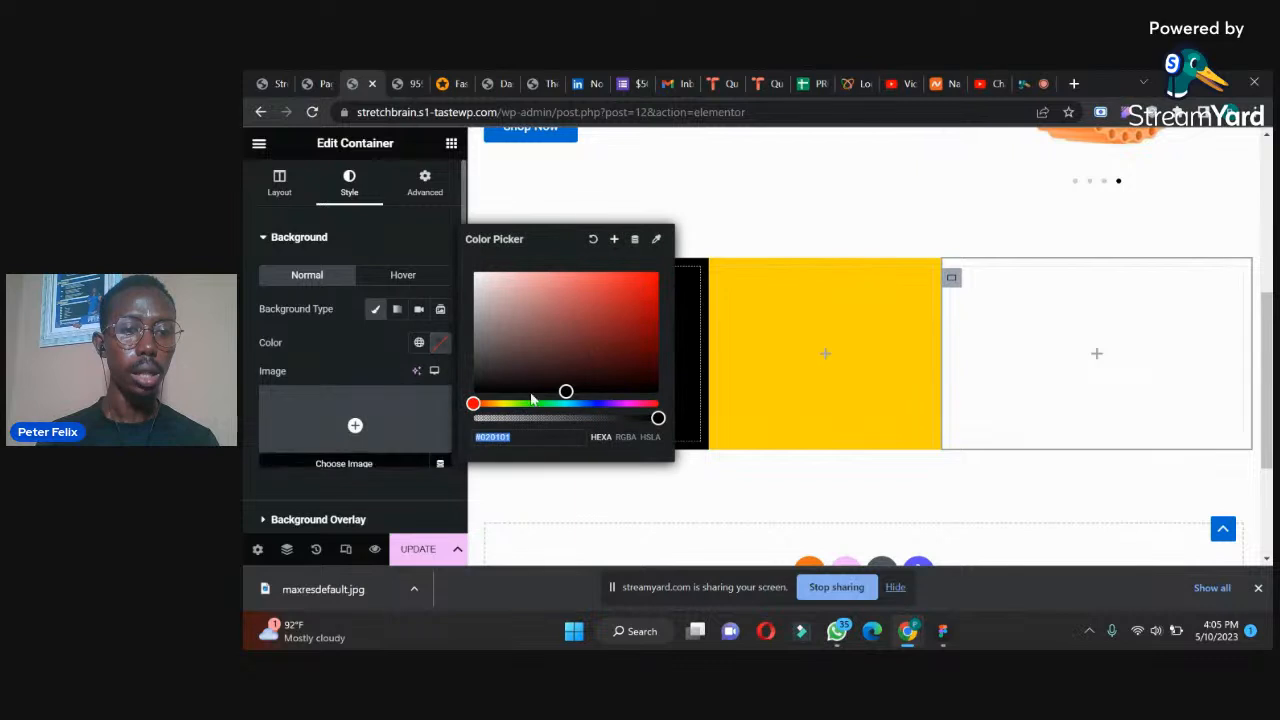
click(652, 274)
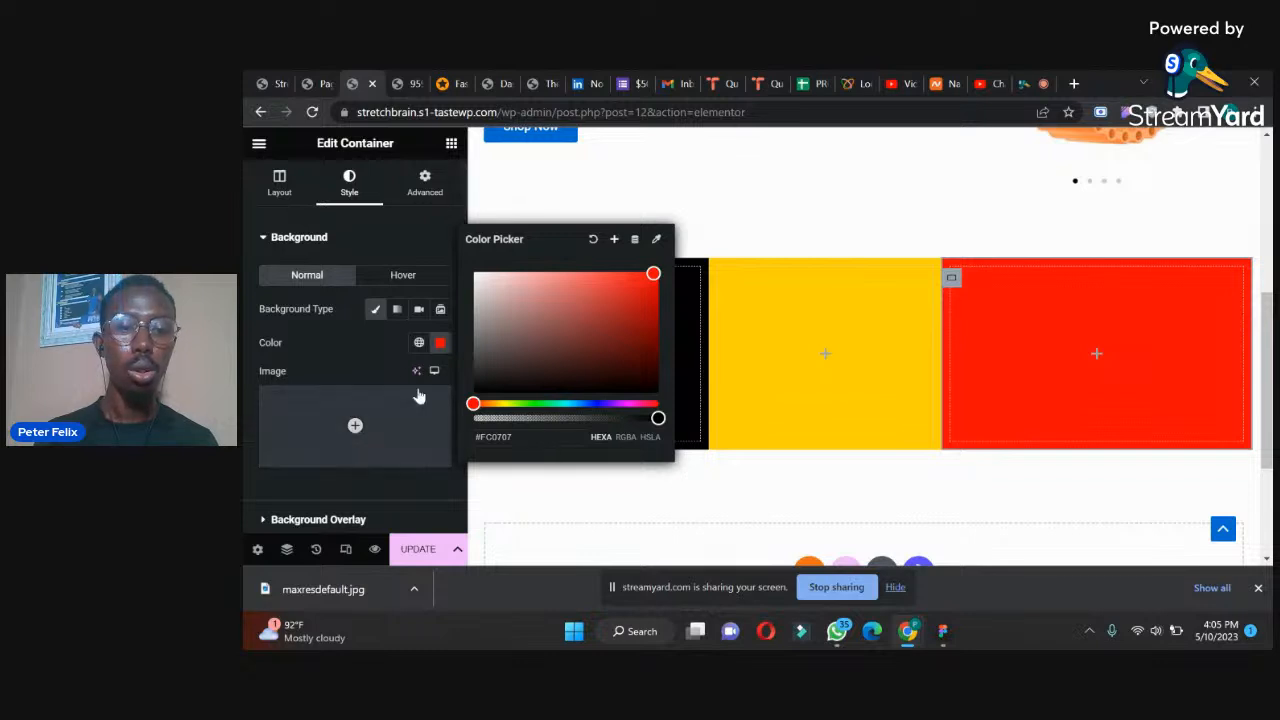
click(440, 346)
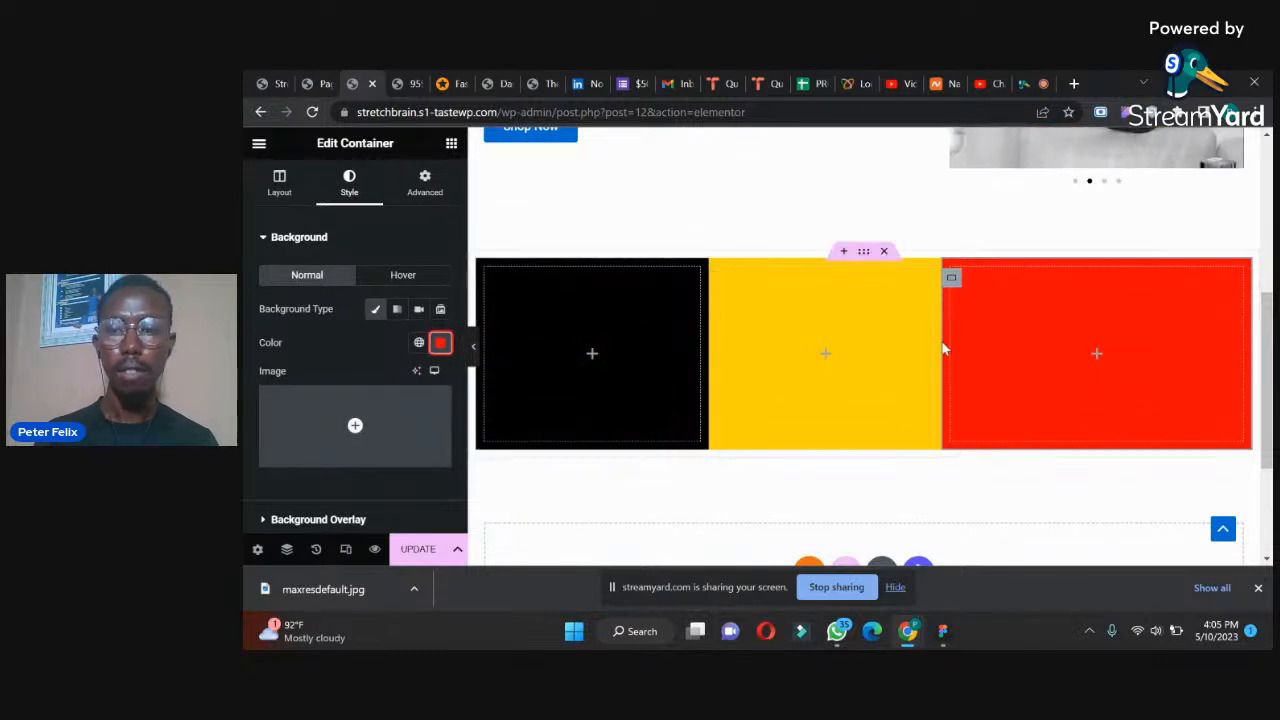
- Set the gap between elements in the parent banner container to 20 px
click(862, 254)
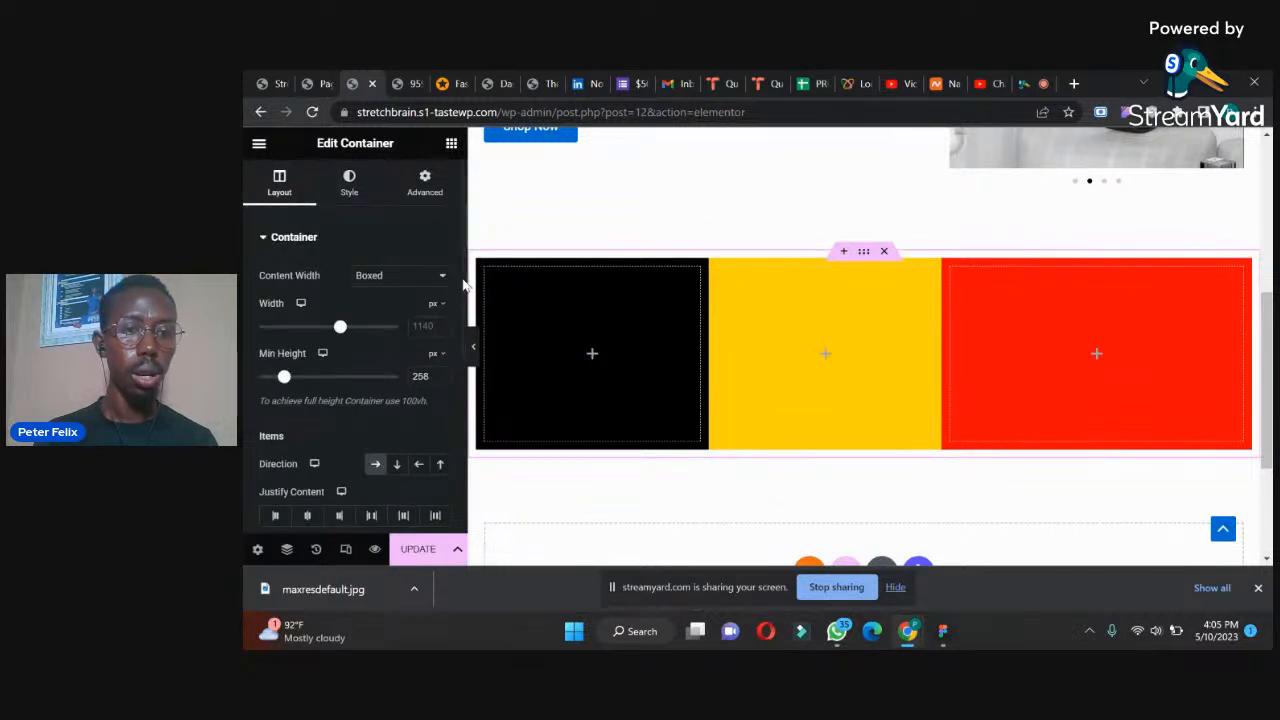
scroll(462, 287, down, 3)
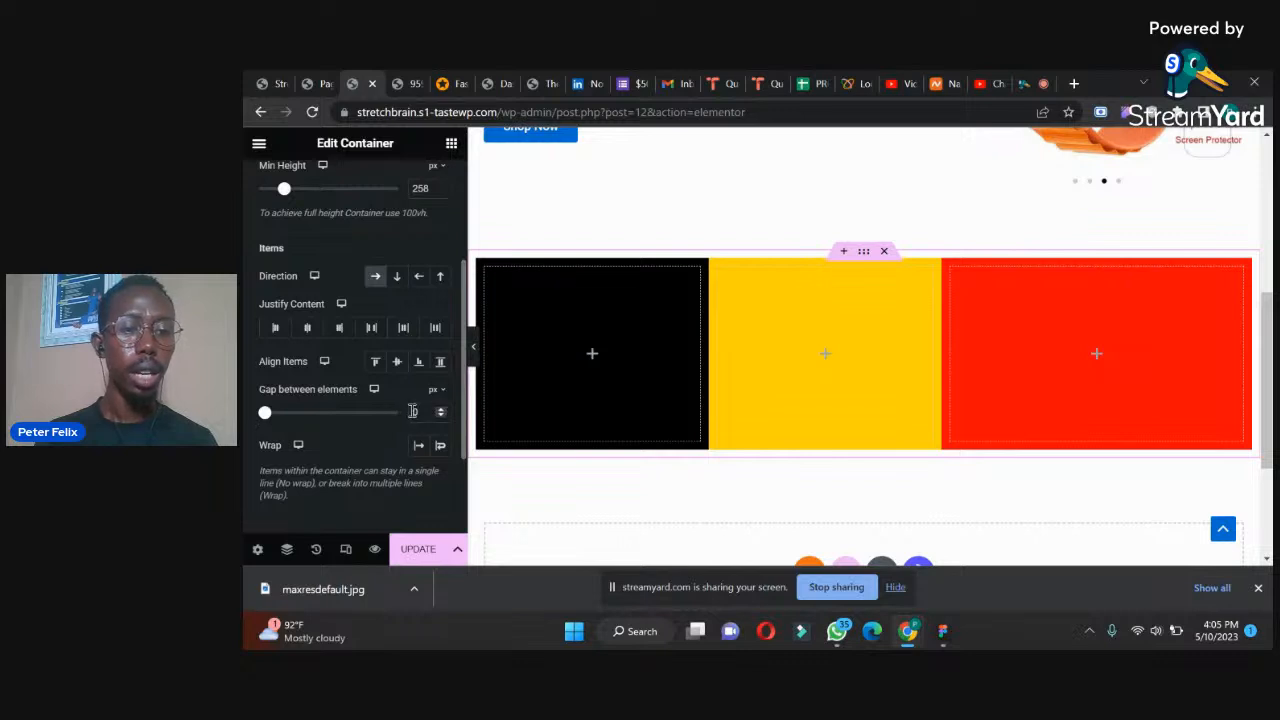
text(2)
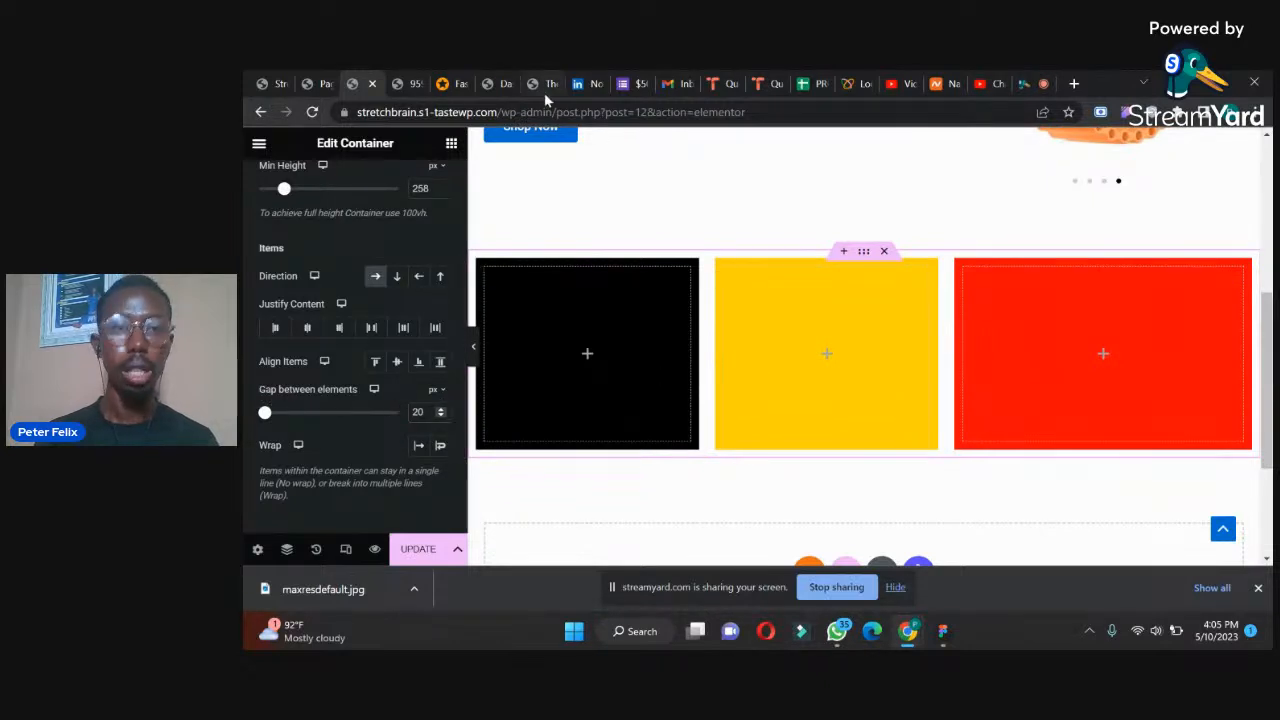
- Recheck the reference banners and round all corners of the black container with a 16 px border radius
click(412, 83)
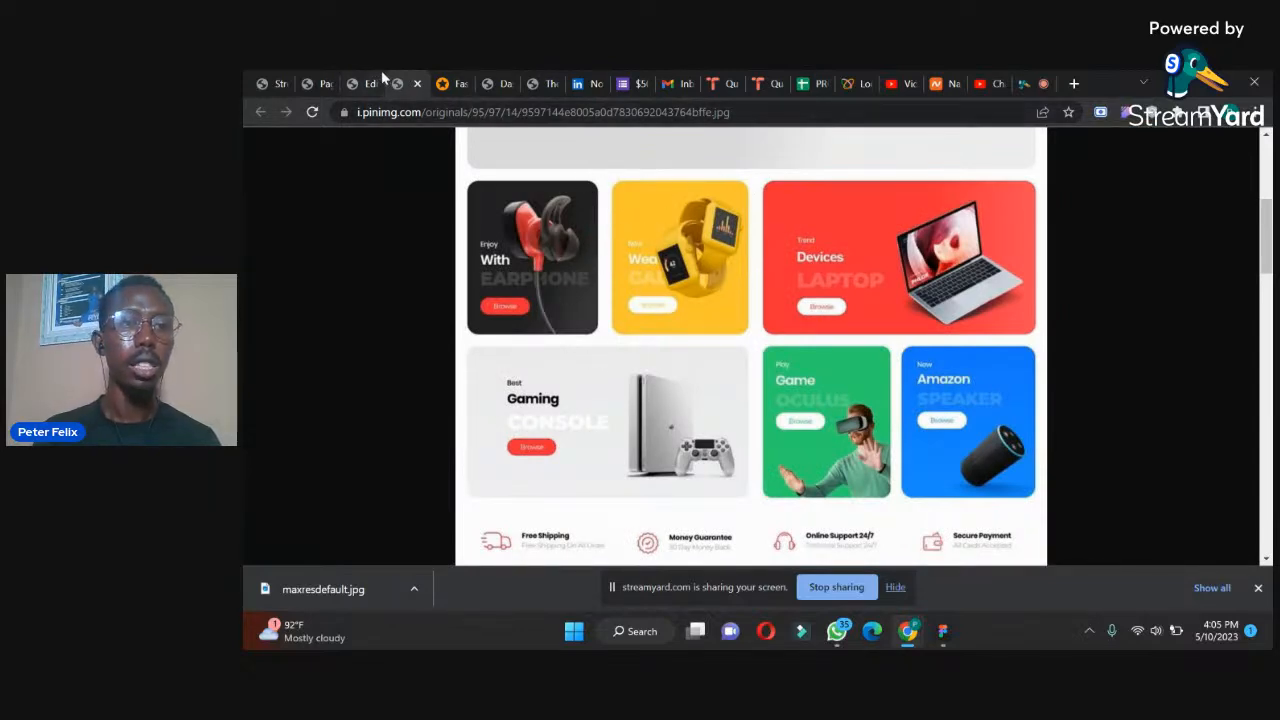
click(360, 81)
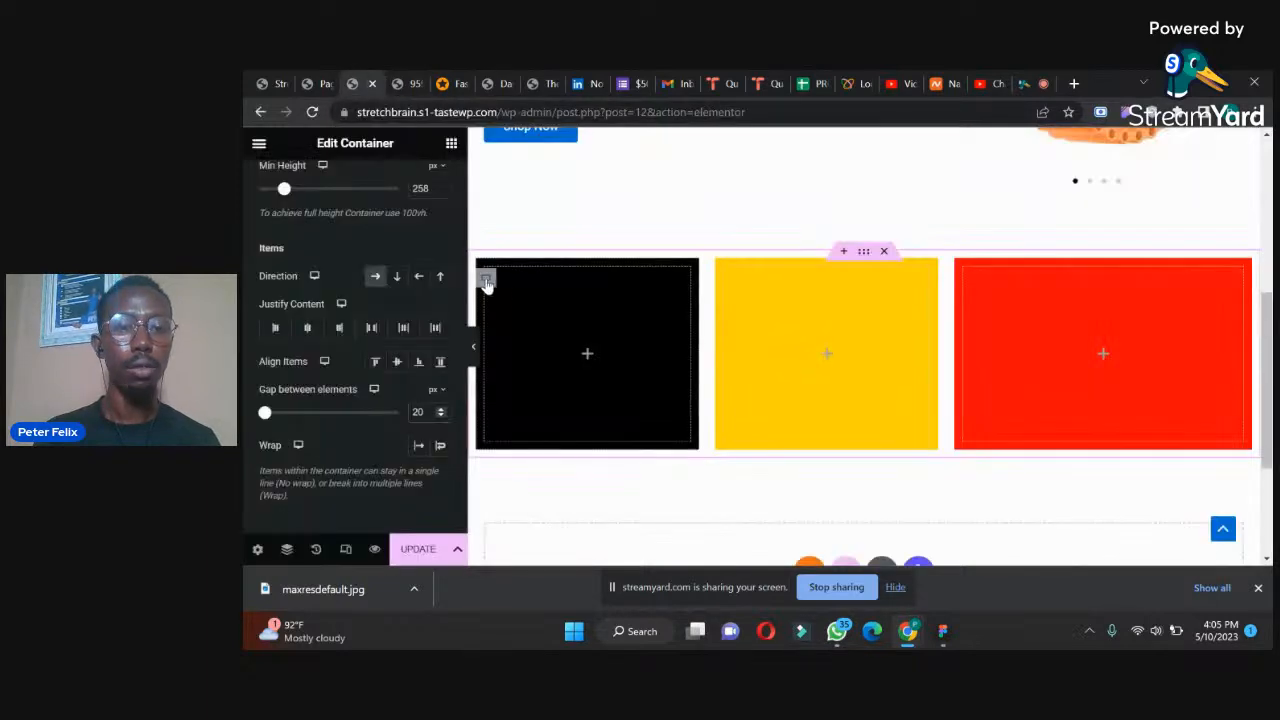
click(486, 281)
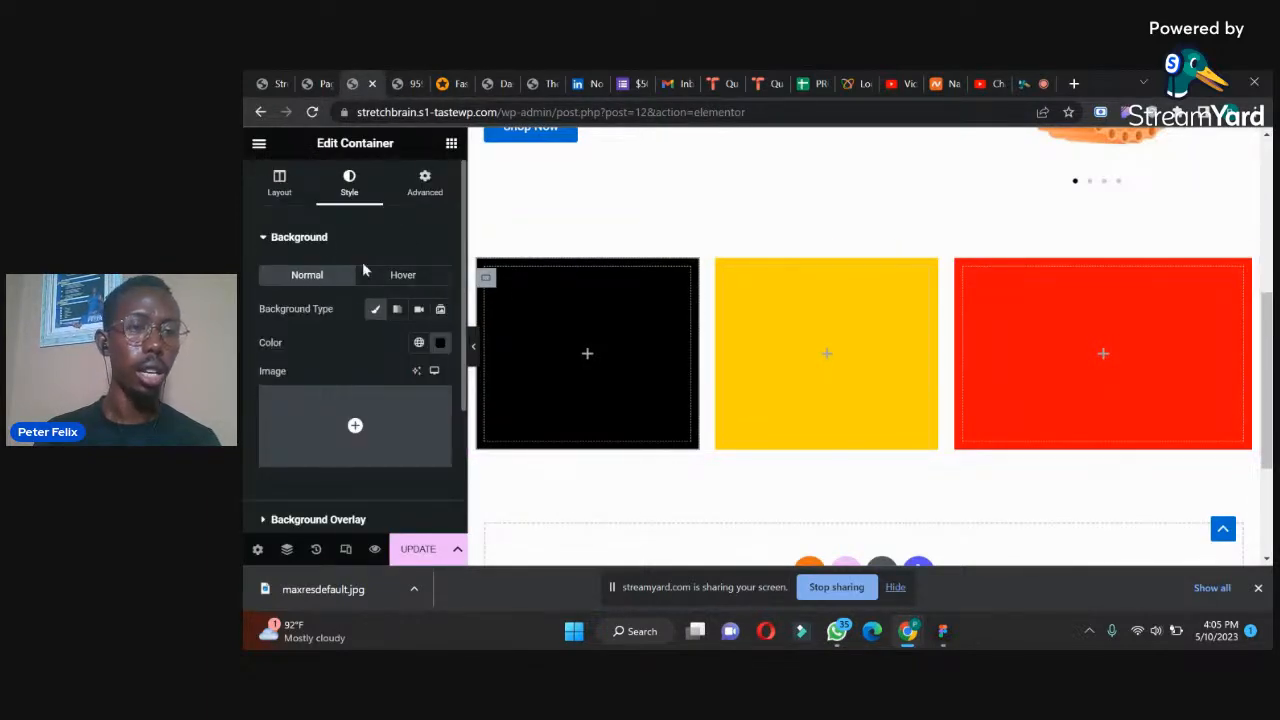
click(265, 238)
click(288, 315)
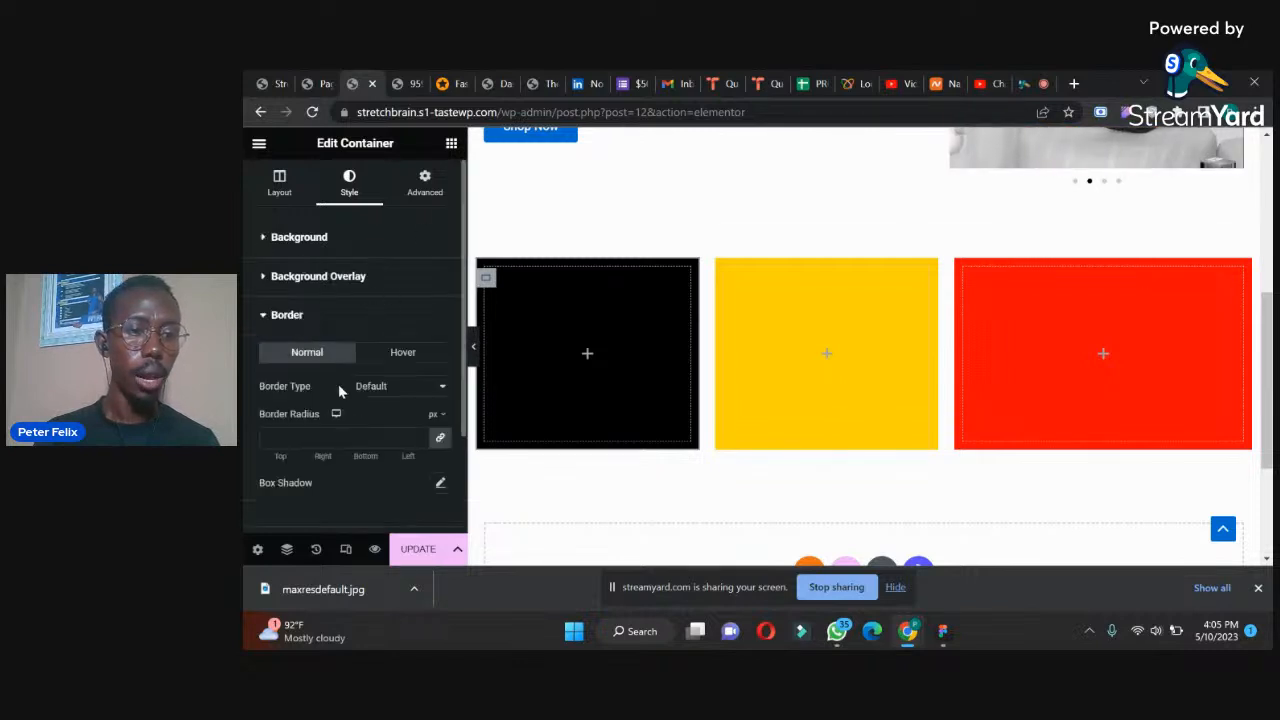
click(277, 437)
text(16)
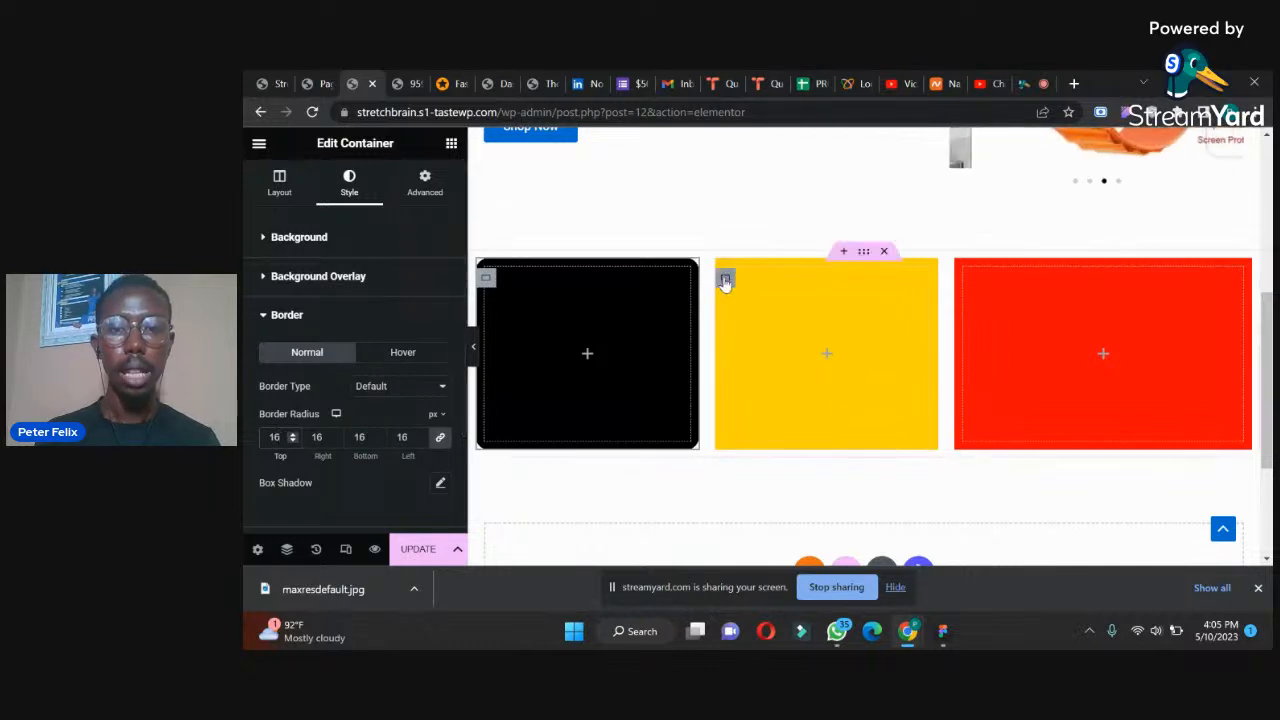
- Round all corners of the yellow container with a 16 px border radius
click(725, 280)
click(262, 238)
click(262, 318)
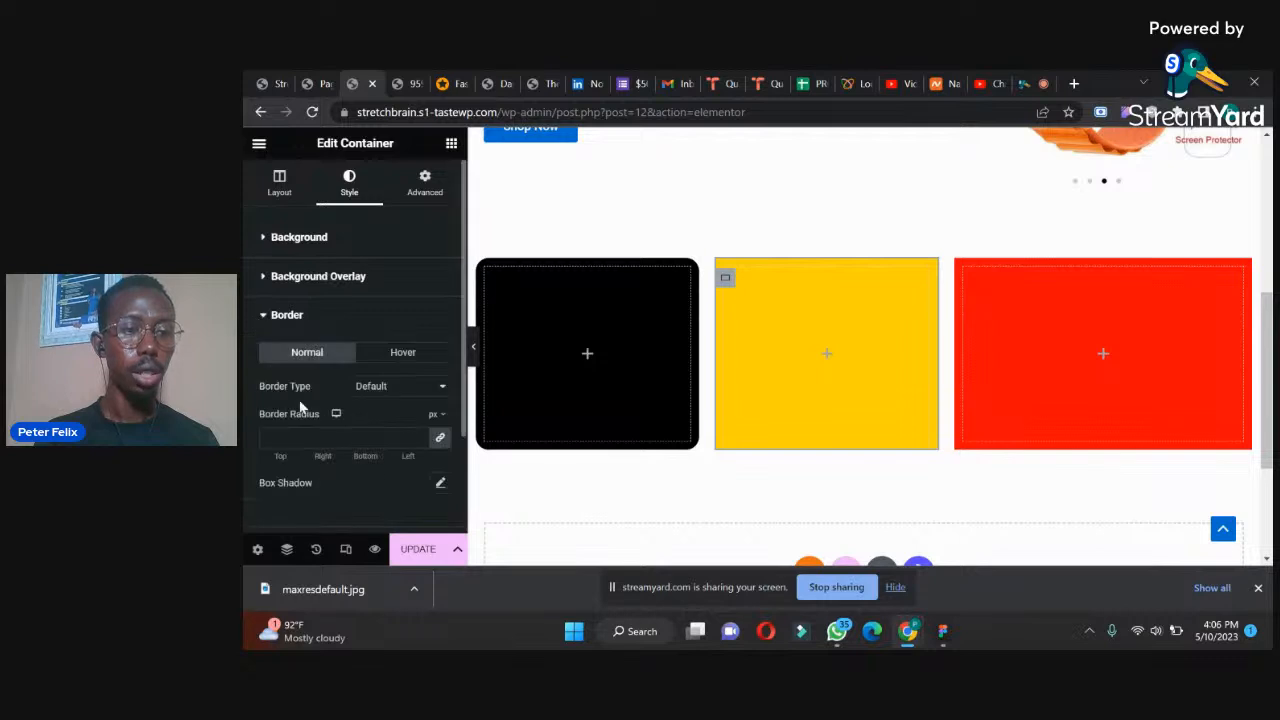
click(270, 437)
text(16)
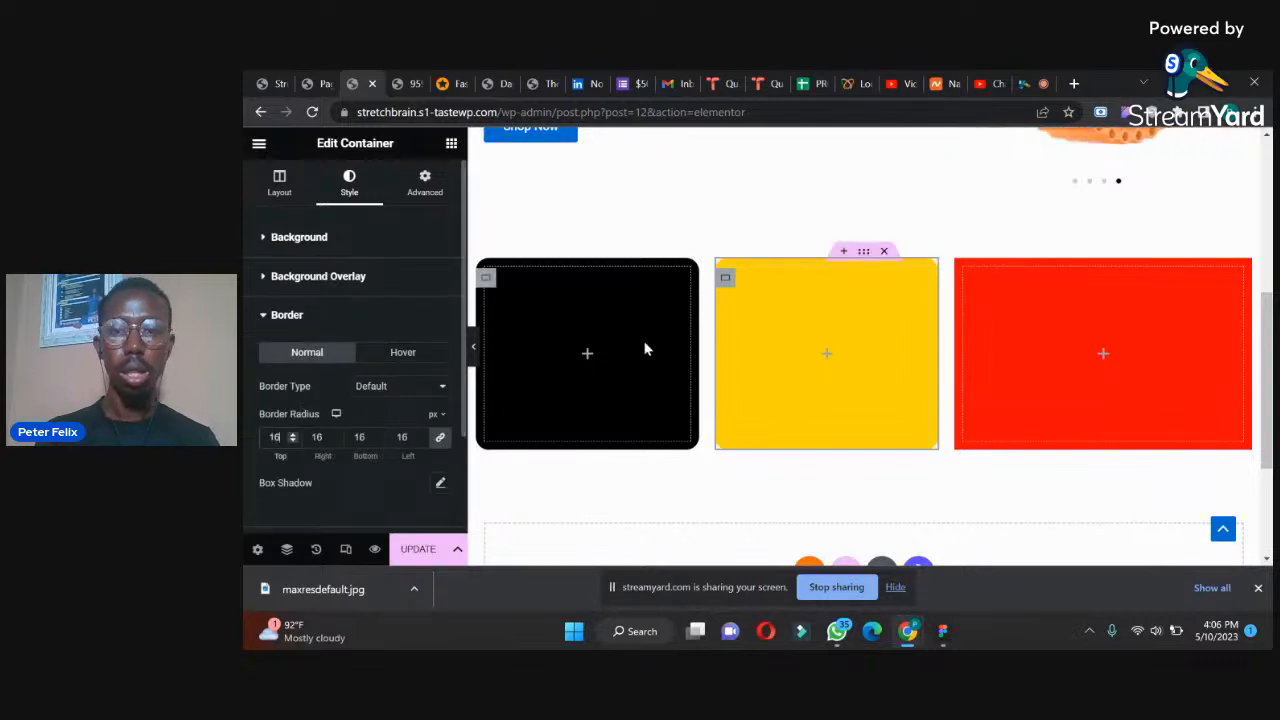
- Round all corners of the red container with a 16 px border radius
click(963, 279)
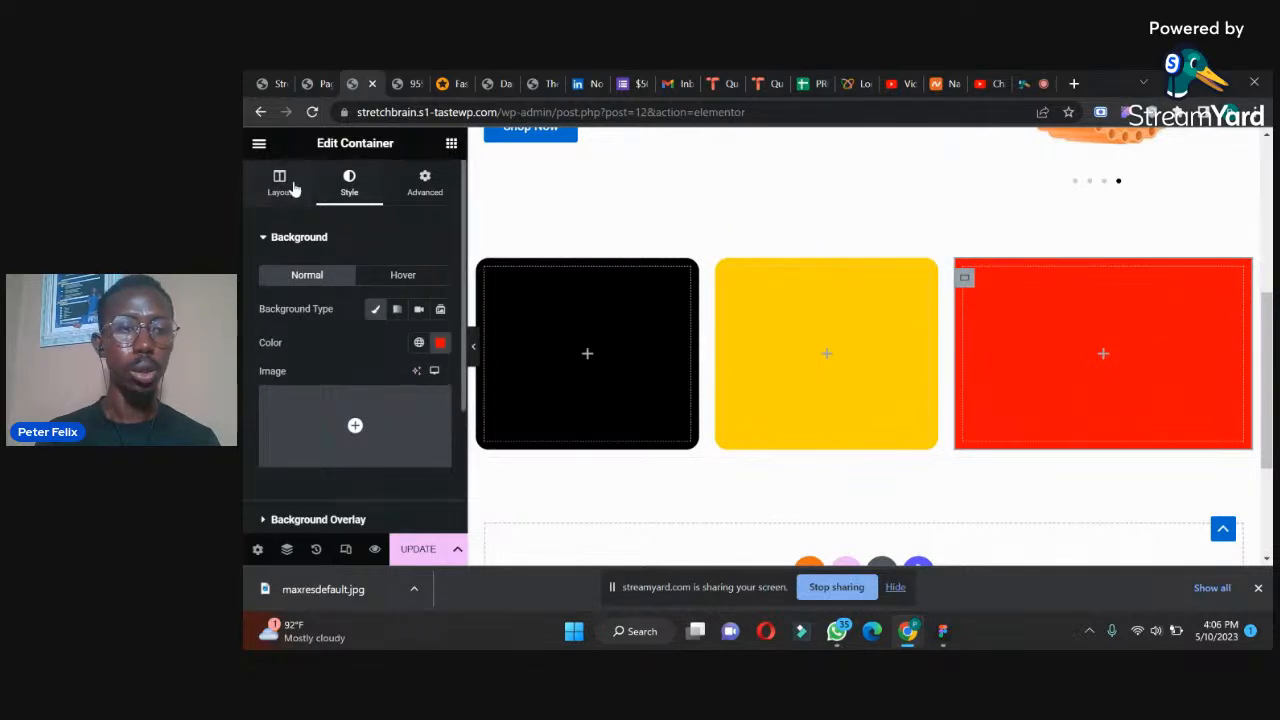
click(264, 239)
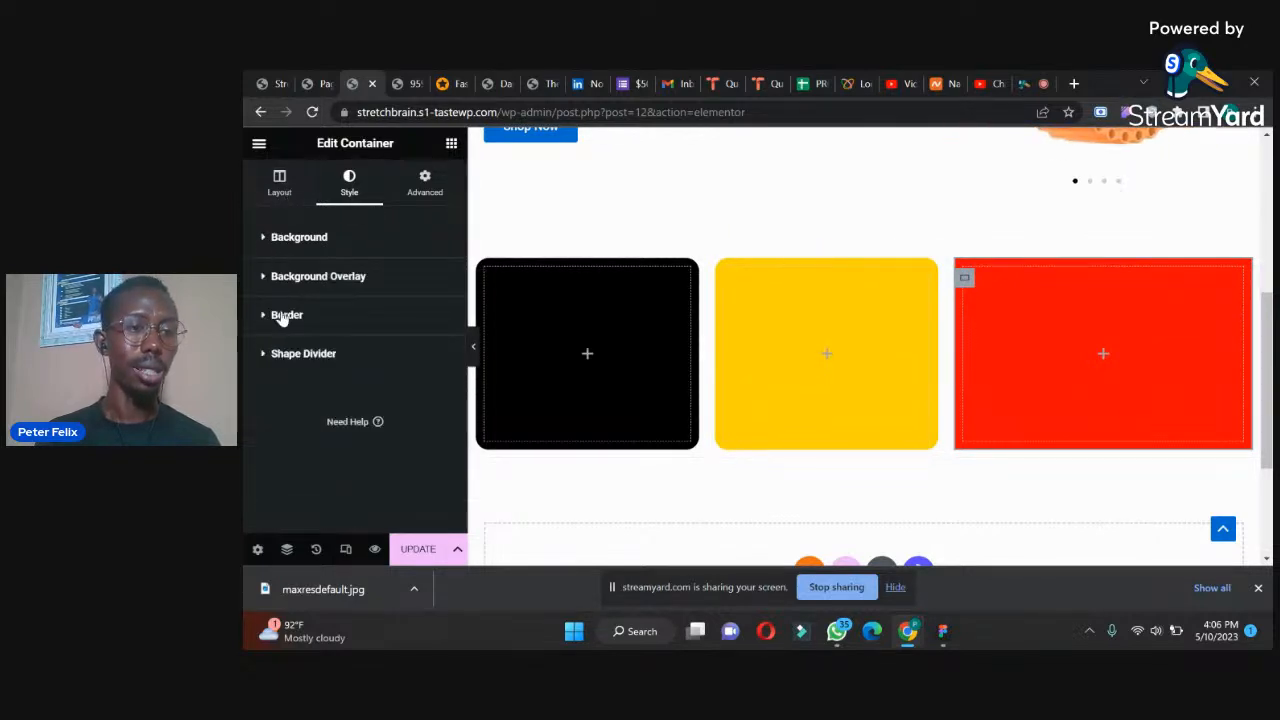
click(277, 318)
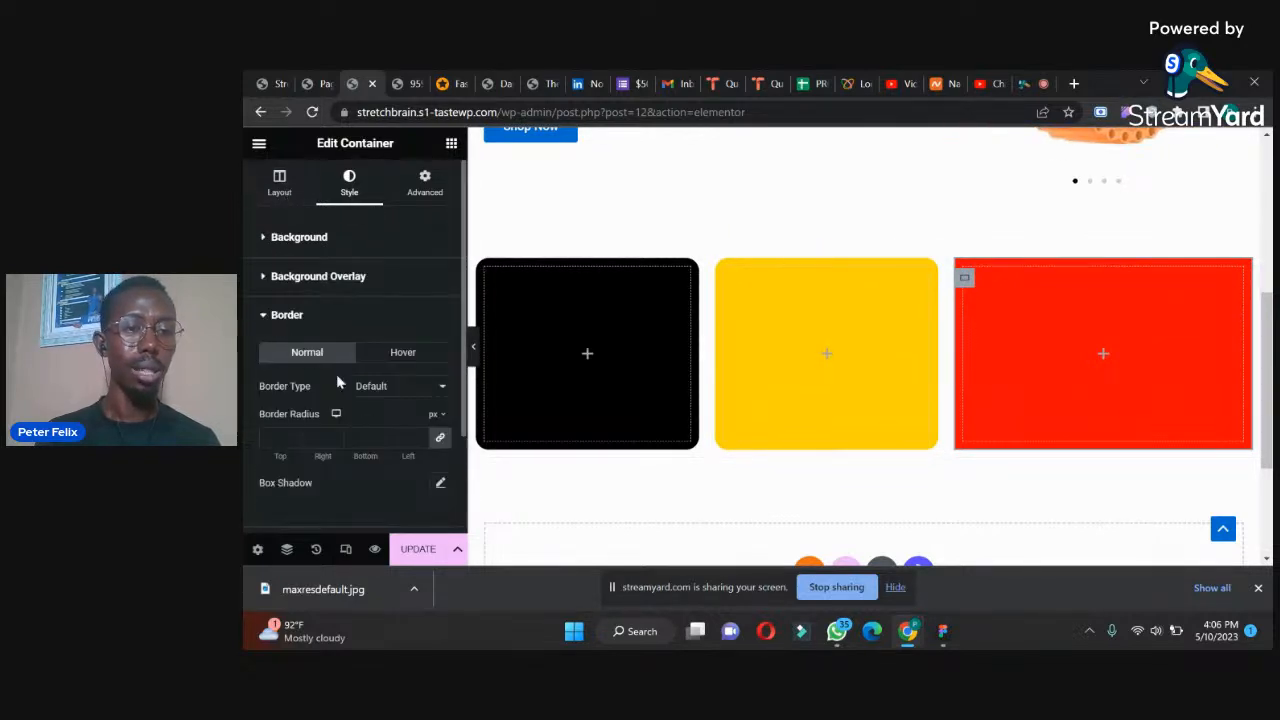
click(272, 436)
text(16)
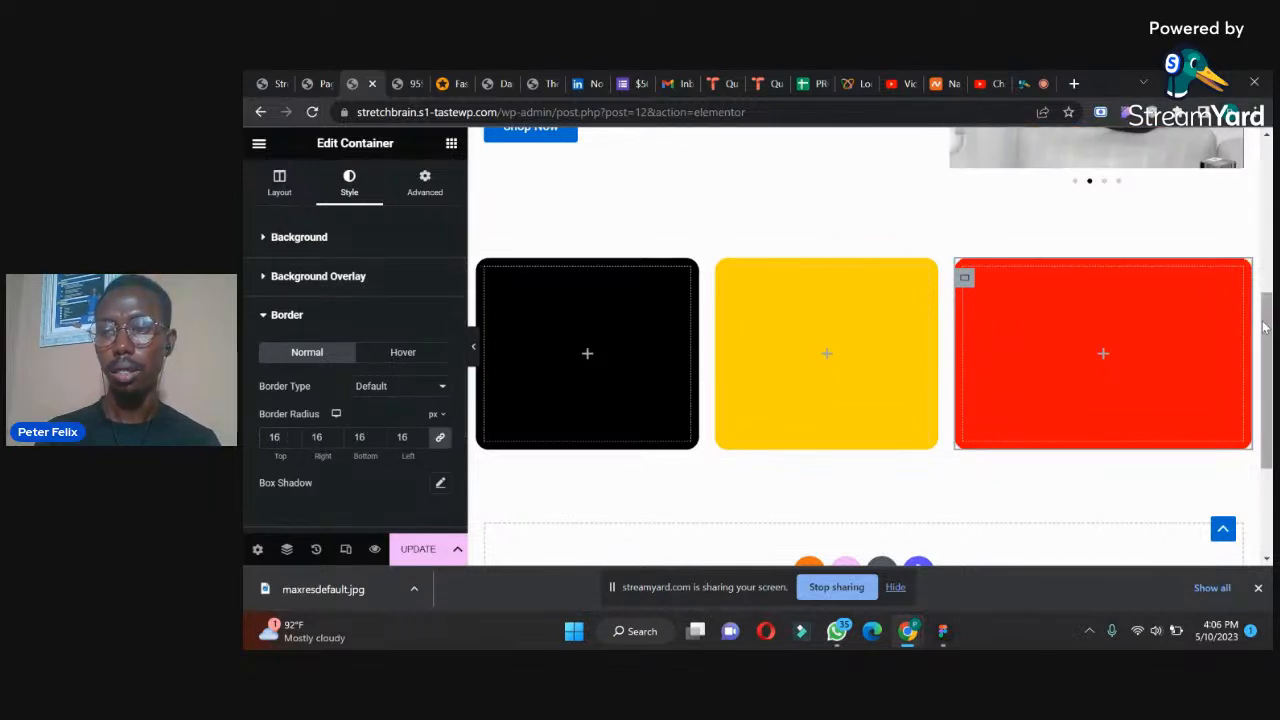
- Check the reference banners and add a Heading widget titled "Enjoy" to the black container
click(398, 84)
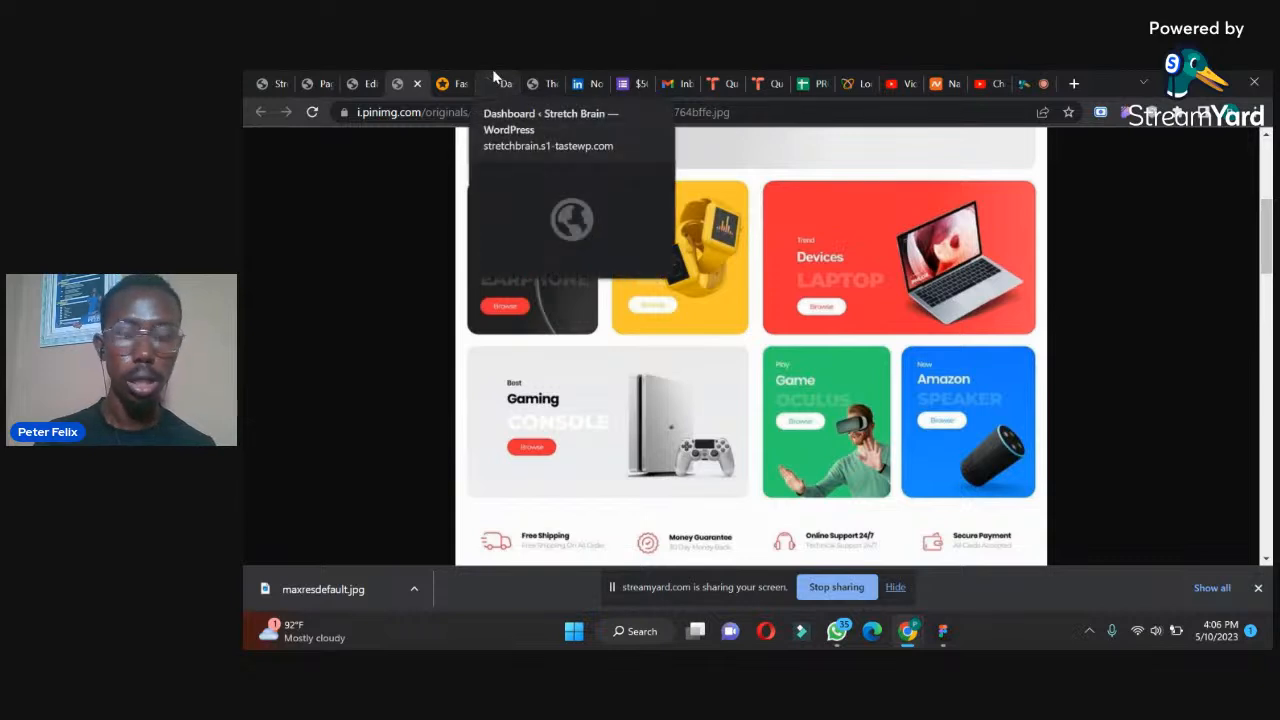
click(358, 83)
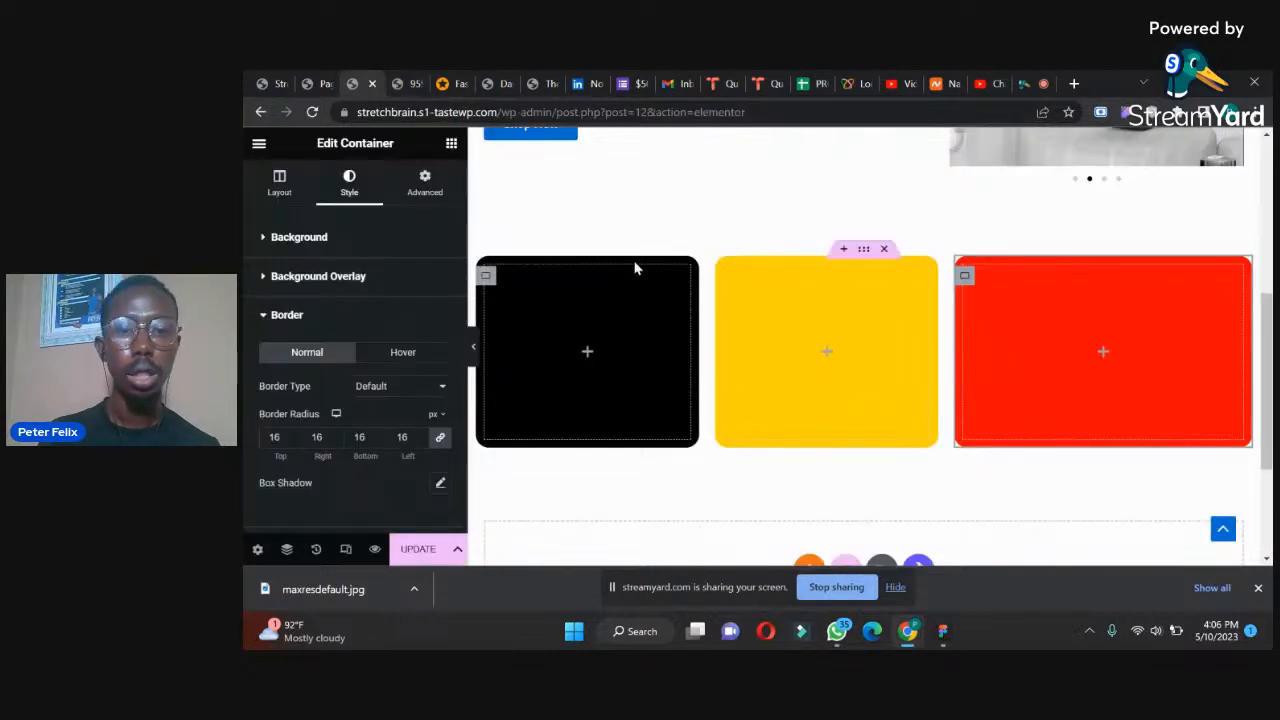
click(451, 143)
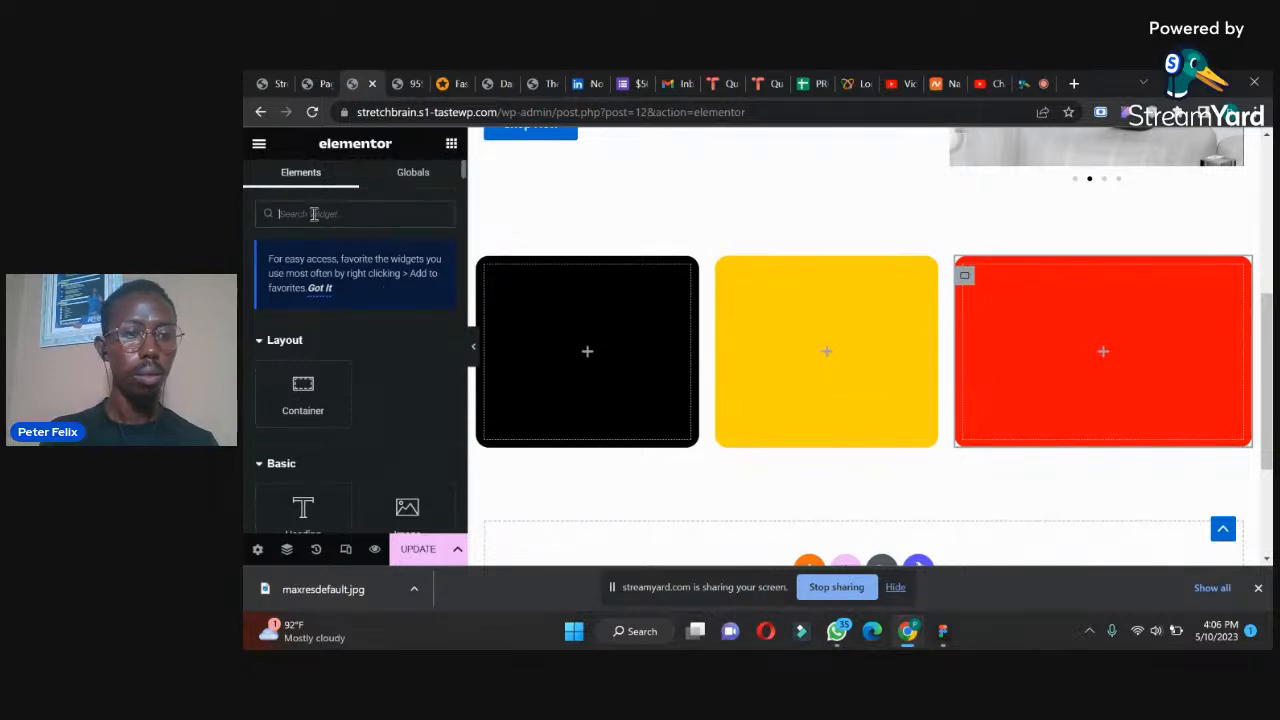
text(TE)
drag(303, 350, 603, 310)
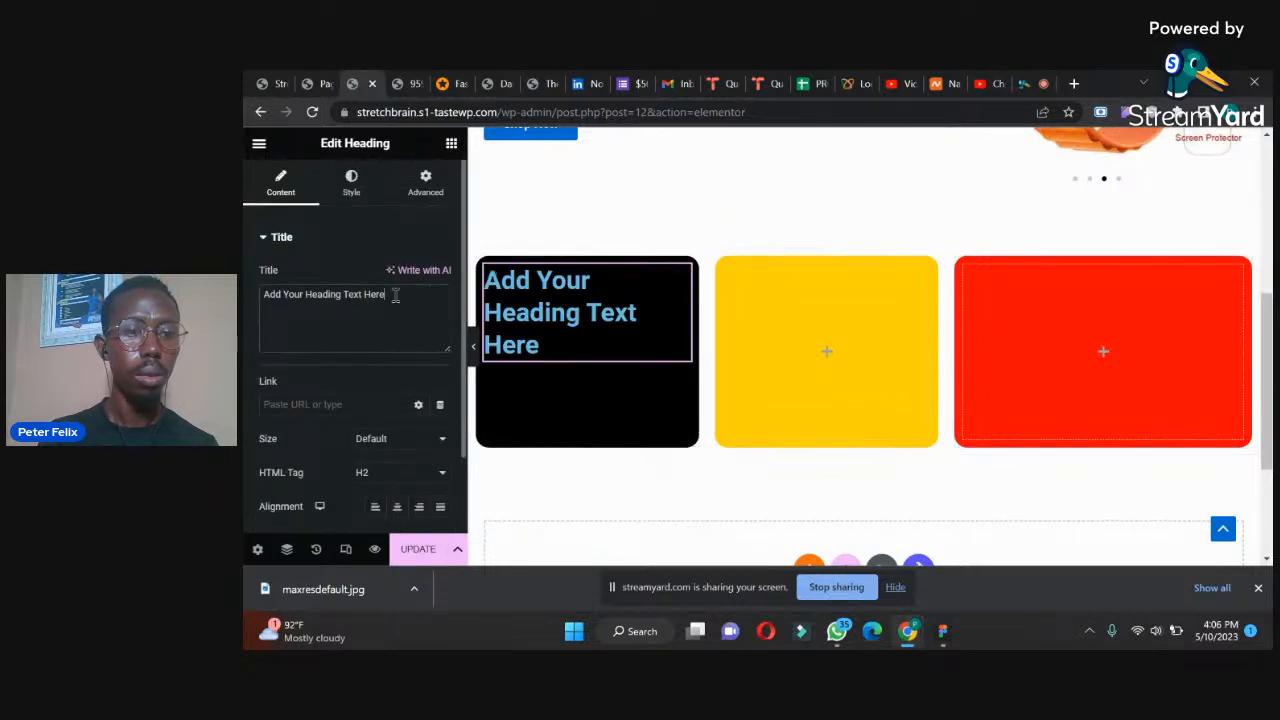
drag(395, 295, 245, 272)
text(Ejoy)
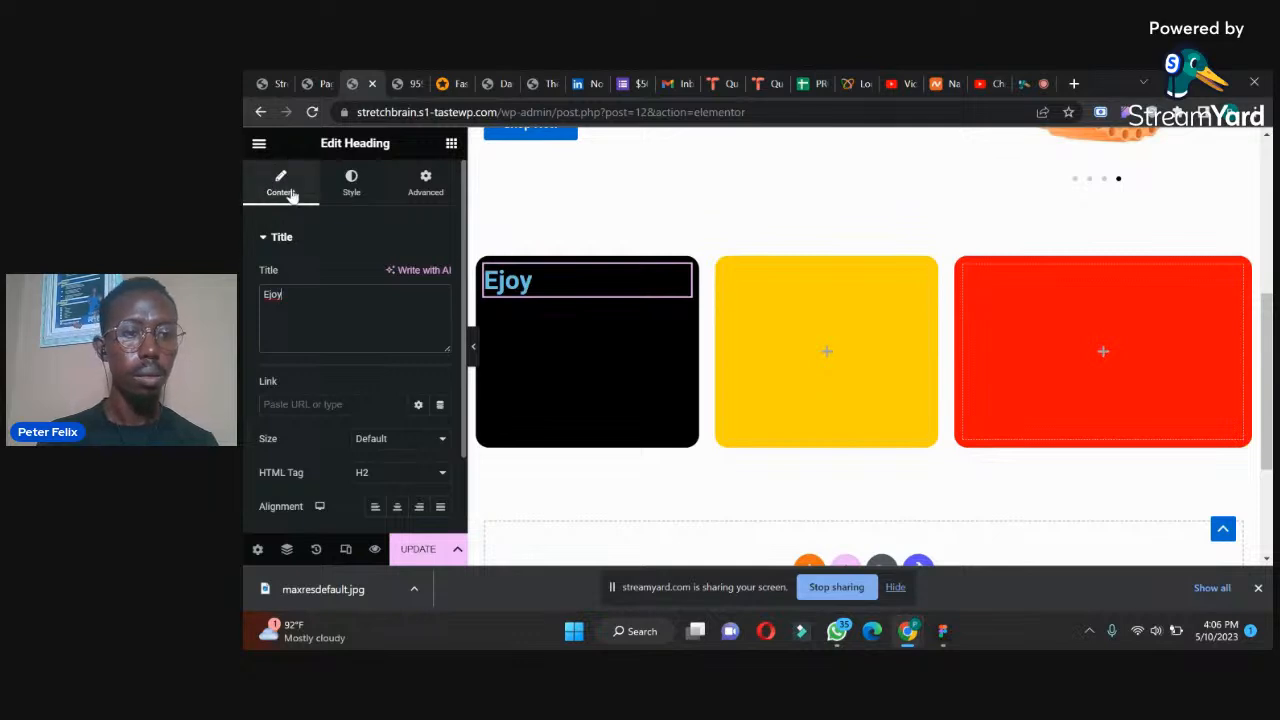
key(Left)
key(Left)
key(Left)
text(n)
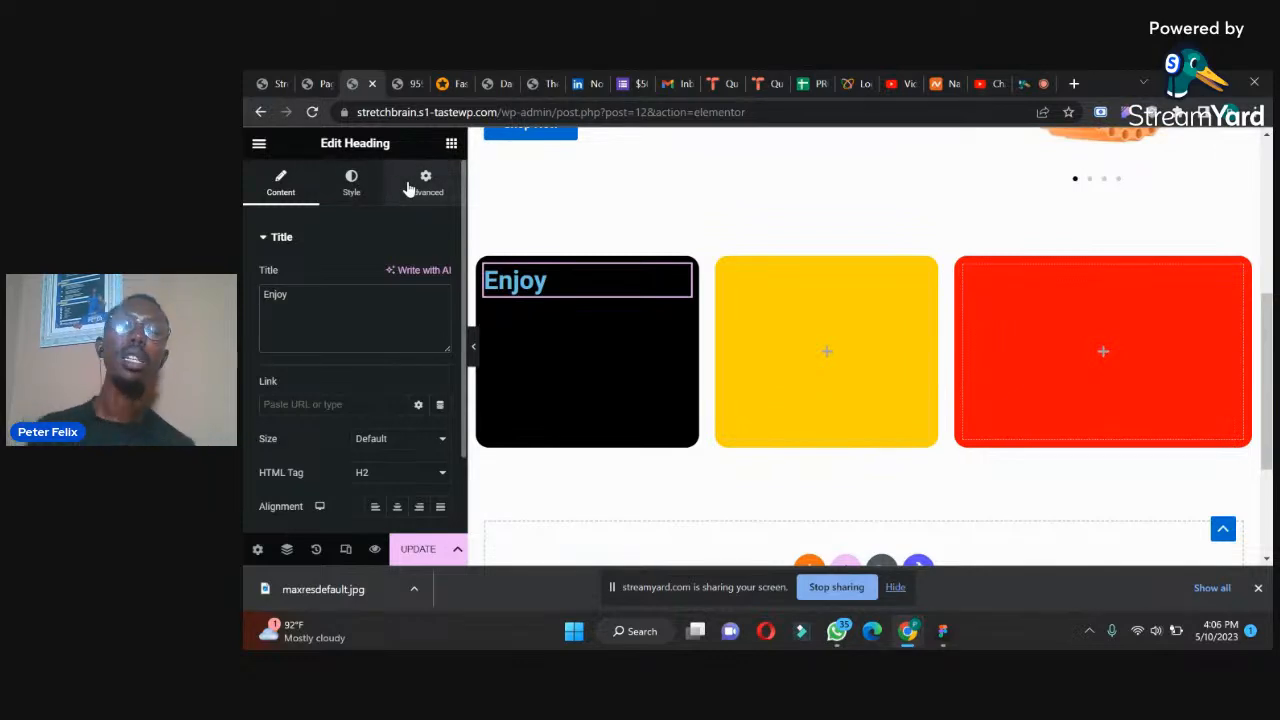
- Compare with the reference earphone banner and set the "Enjoy" heading's text colour to white, #FFFFFF
click(401, 81)
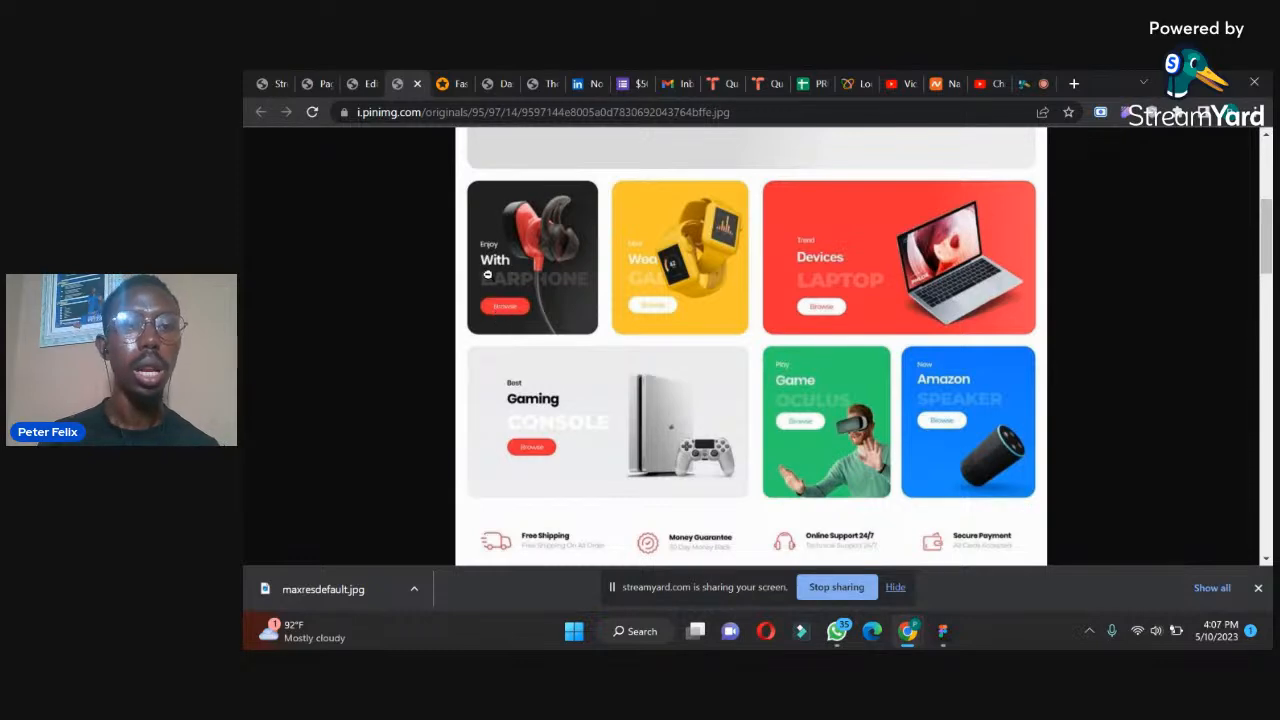
click(362, 80)
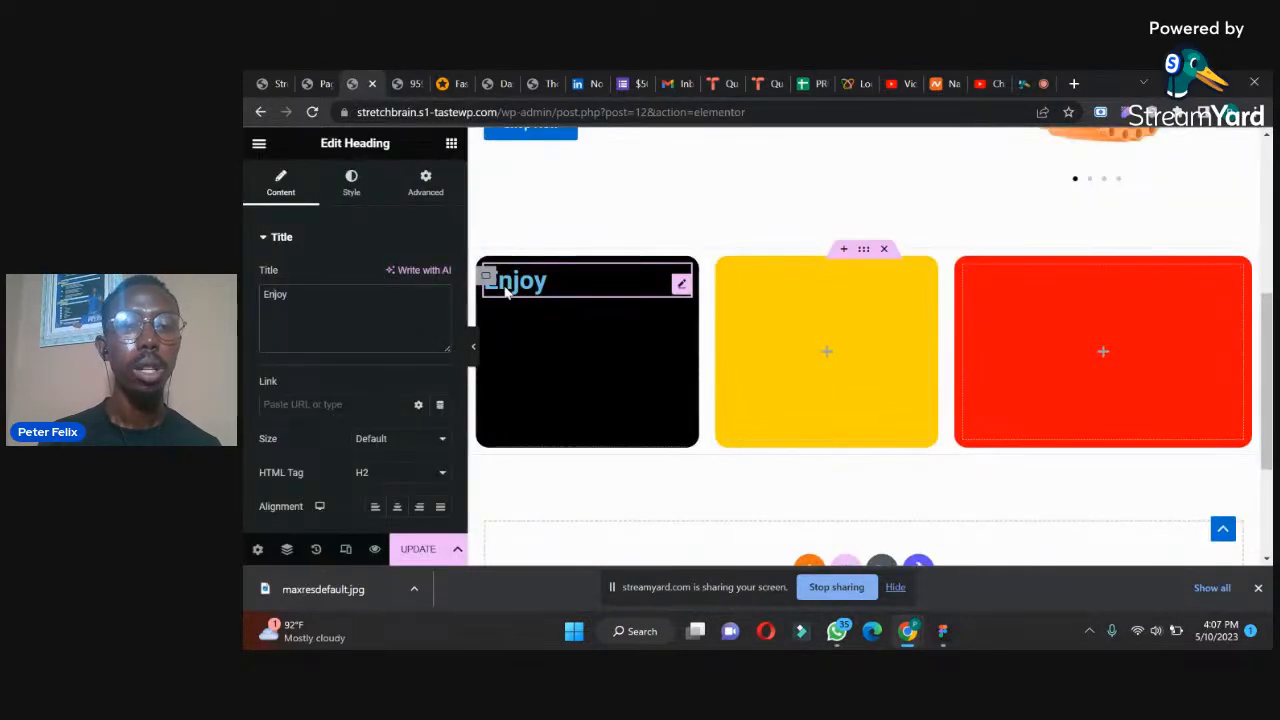
click(352, 183)
click(440, 275)
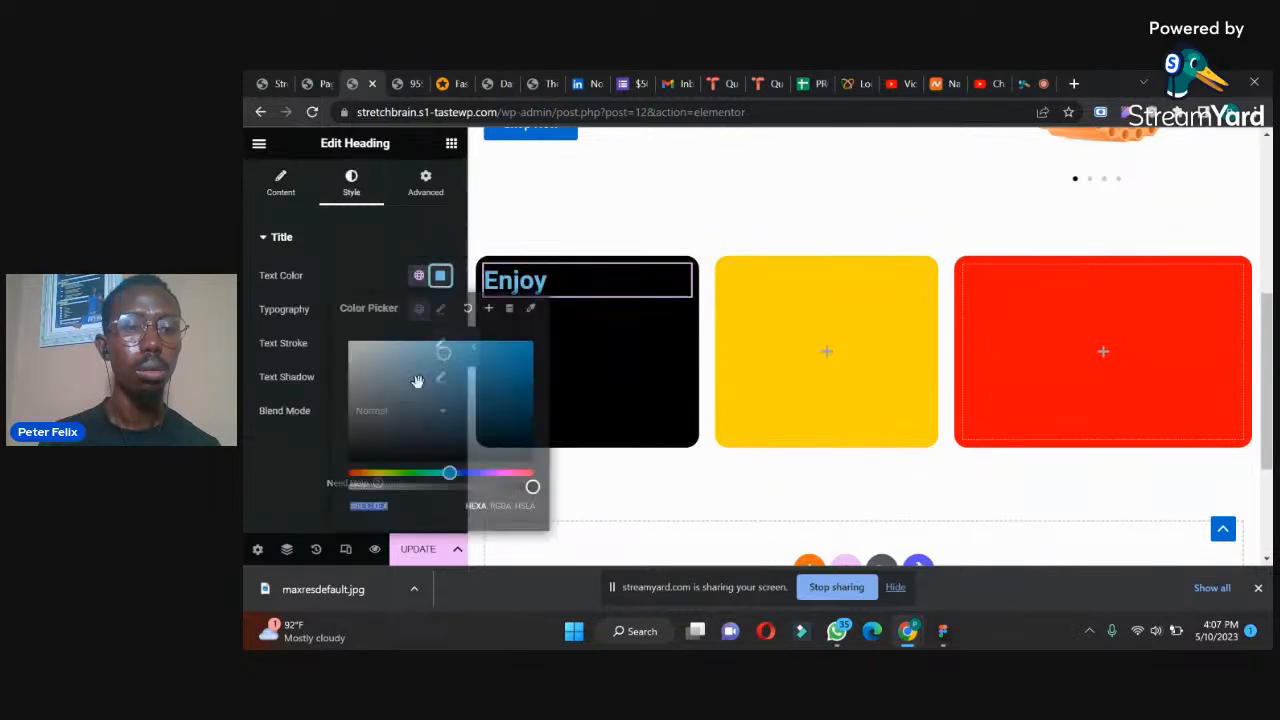
drag(352, 355, 321, 276)
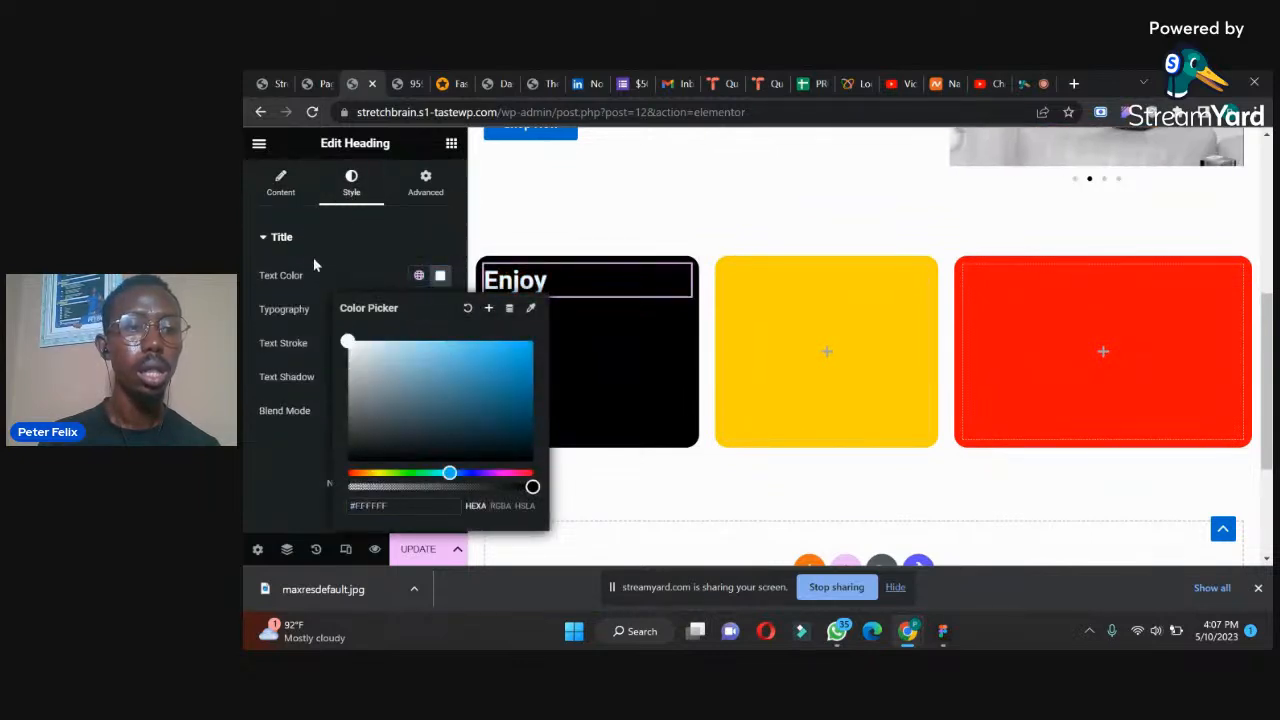
click(312, 258)
click(294, 261)
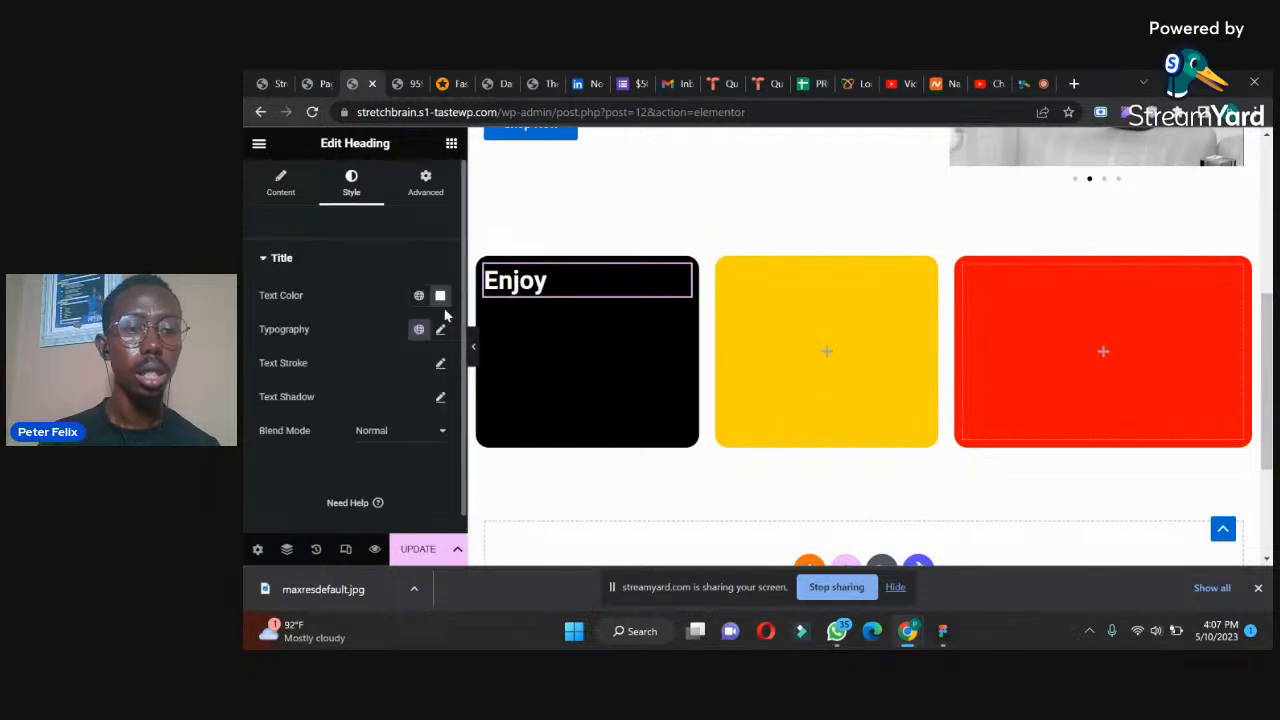
- Set the "Enjoy" heading's typography to size 16 px and weight 500 (Medium), checking it against the reference banner
click(440, 331)
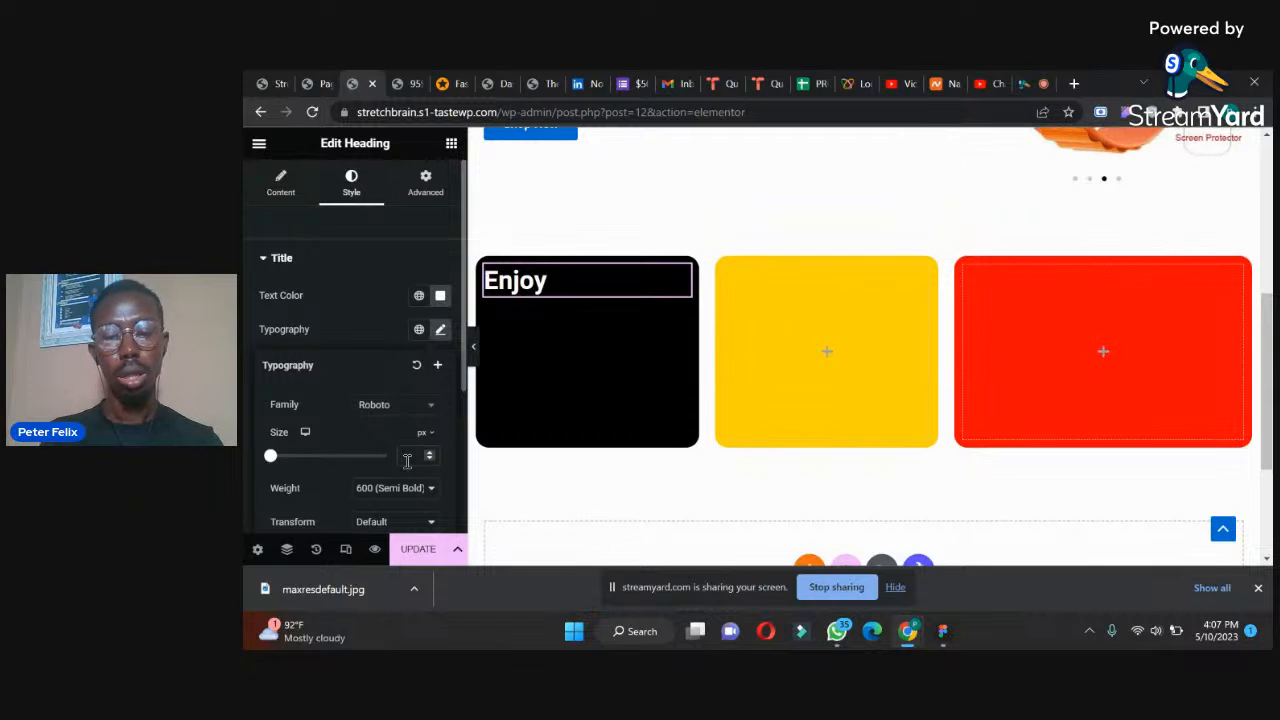
click(407, 456)
text(18)
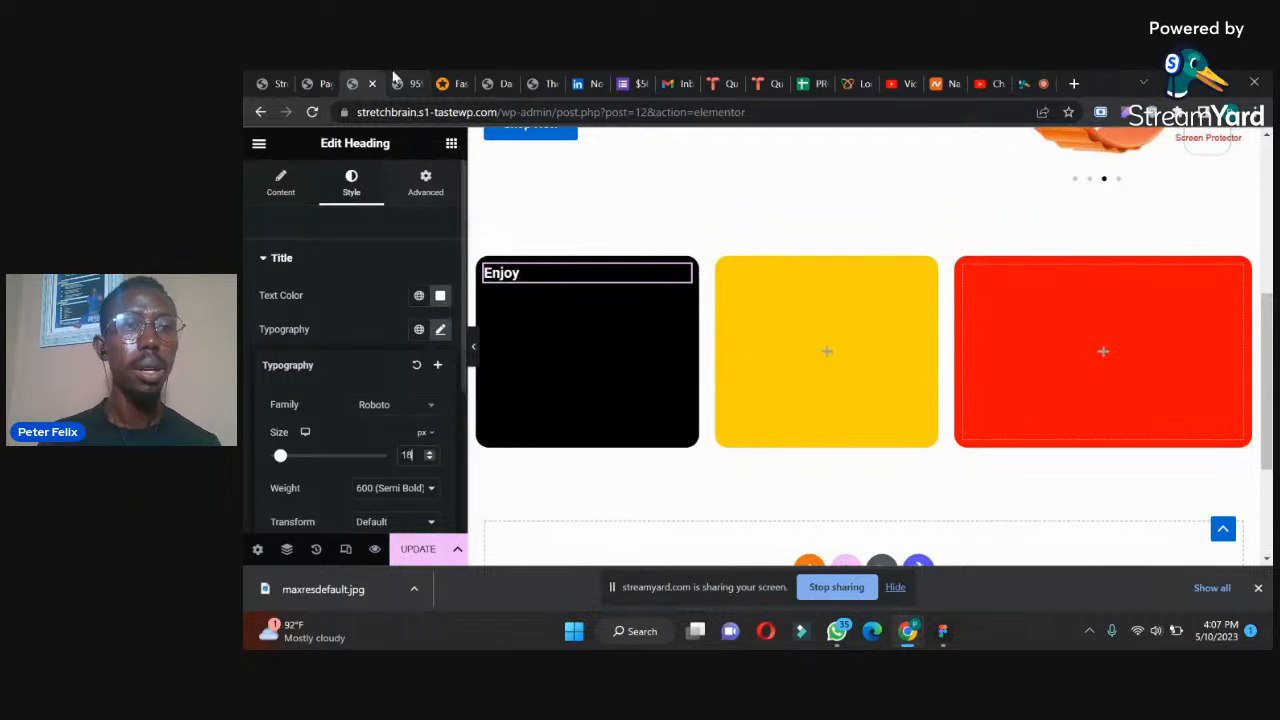
click(402, 80)
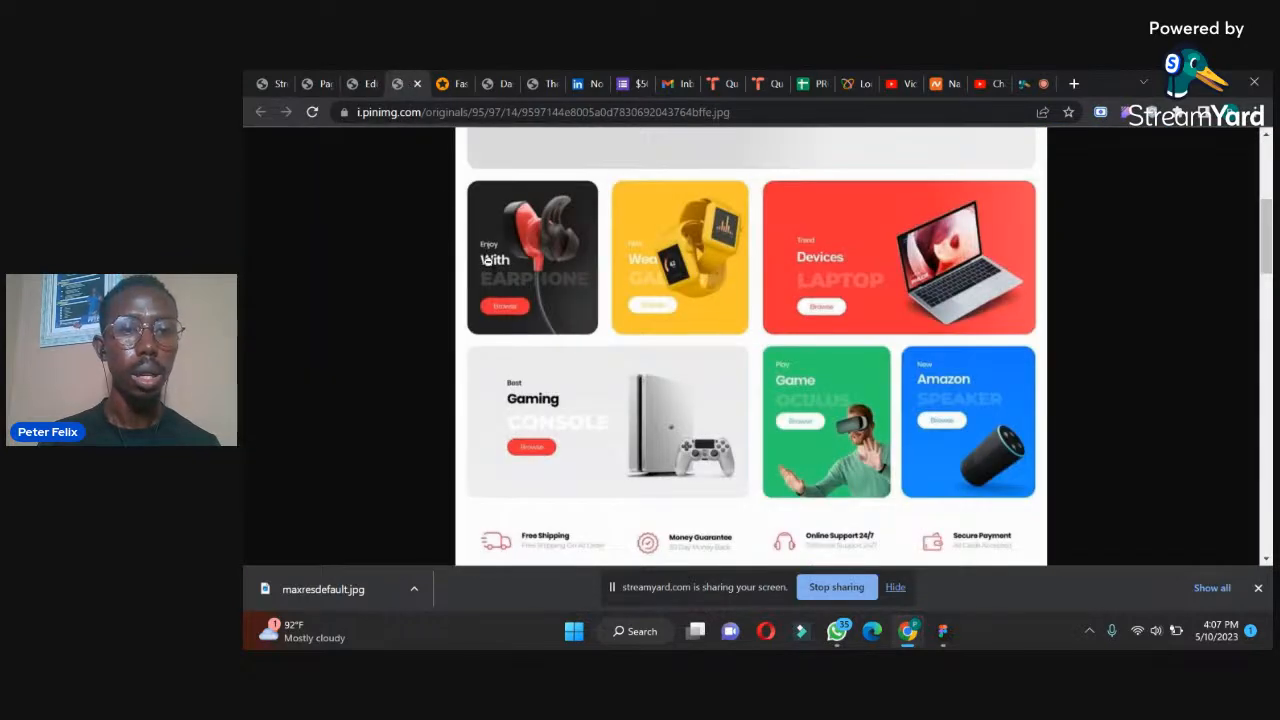
click(370, 86)
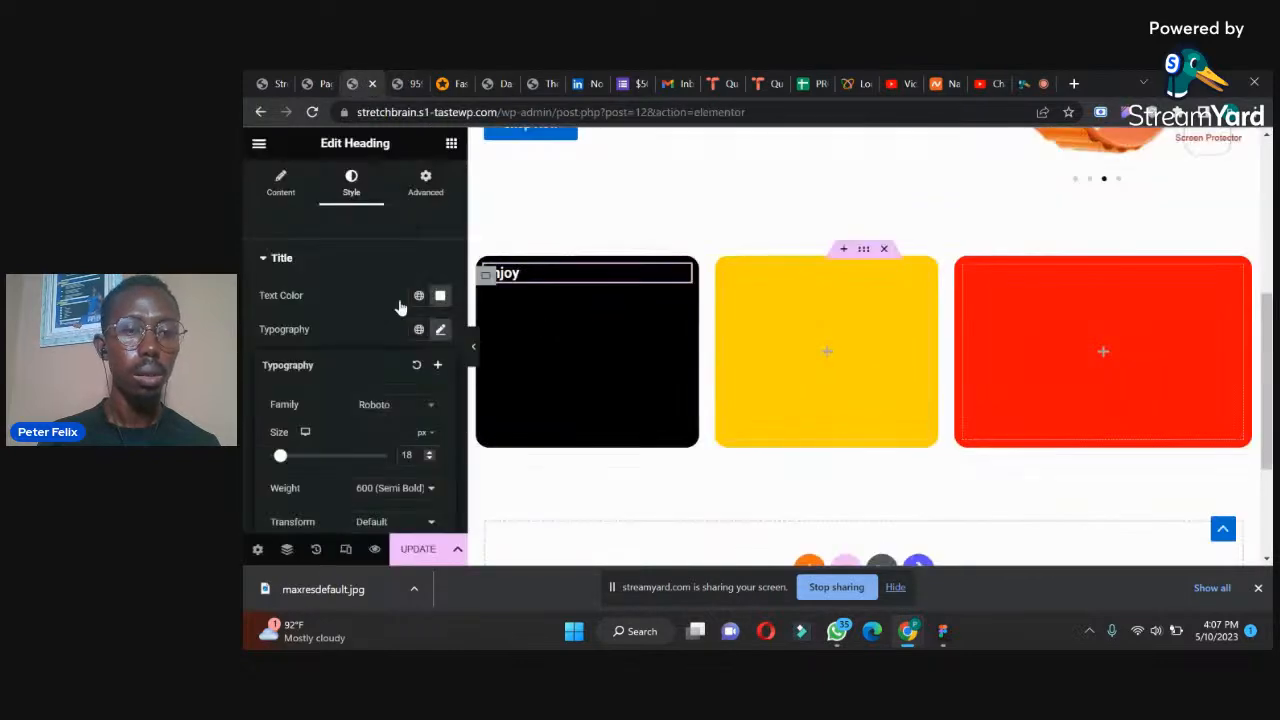
click(406, 486)
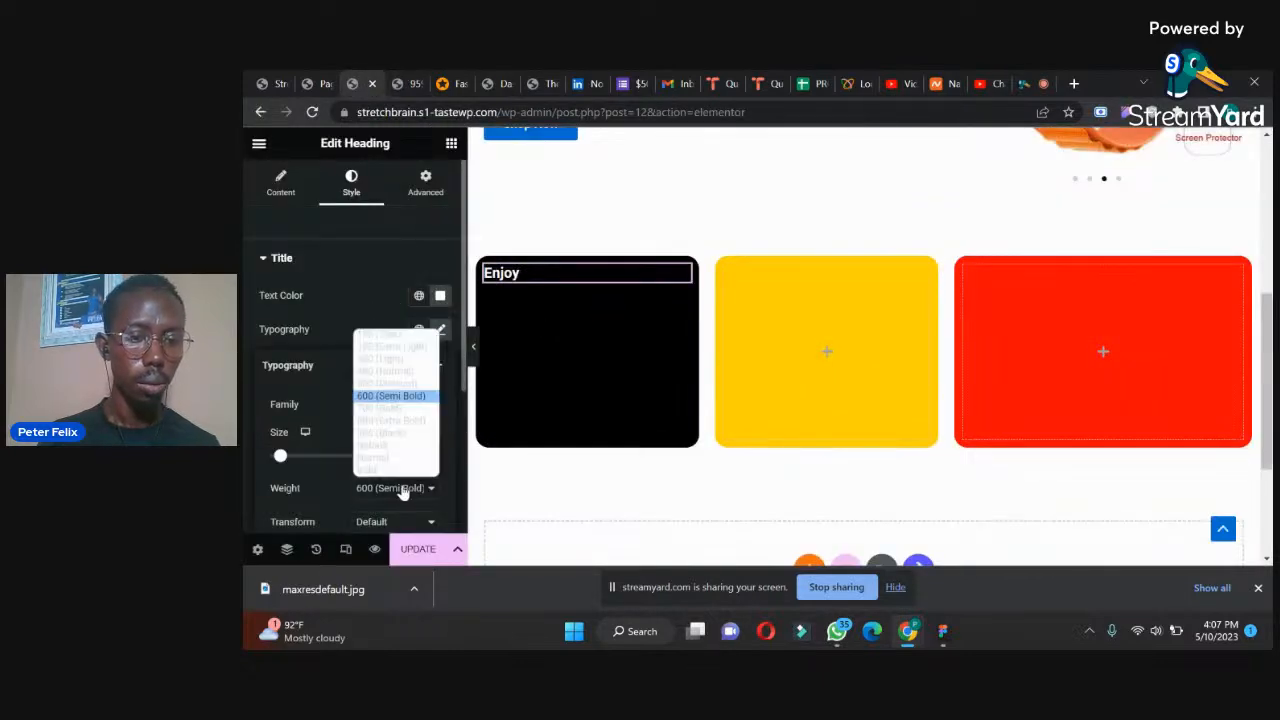
click(376, 388)
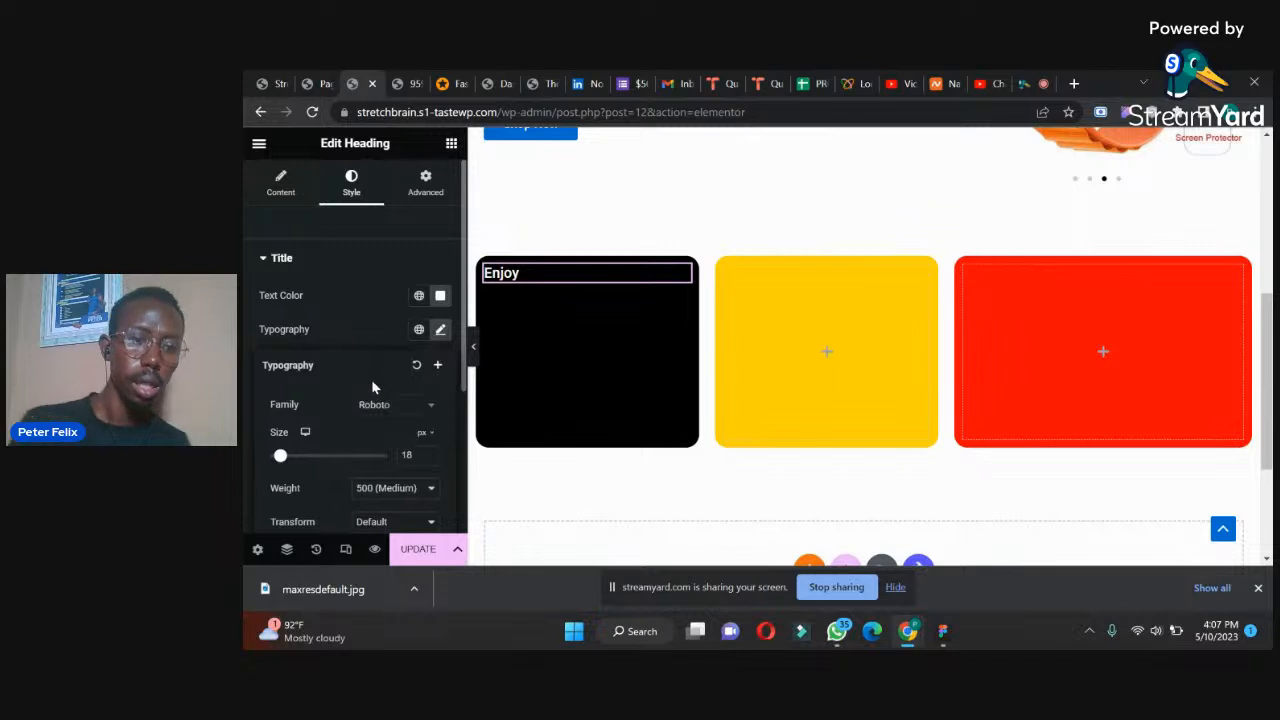
click(429, 459)
click(429, 459)
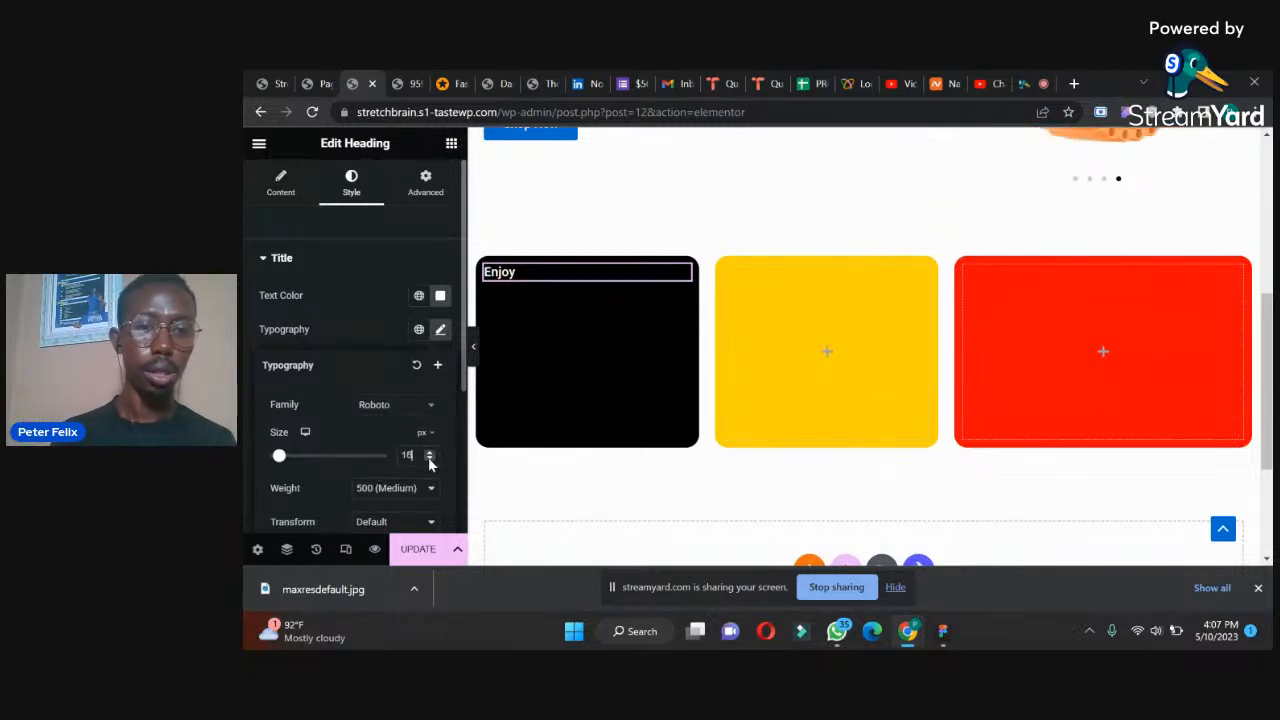
- Duplicate the "Enjoy" heading in the black container and title the copy "With", following the reference
right_click(506, 276)
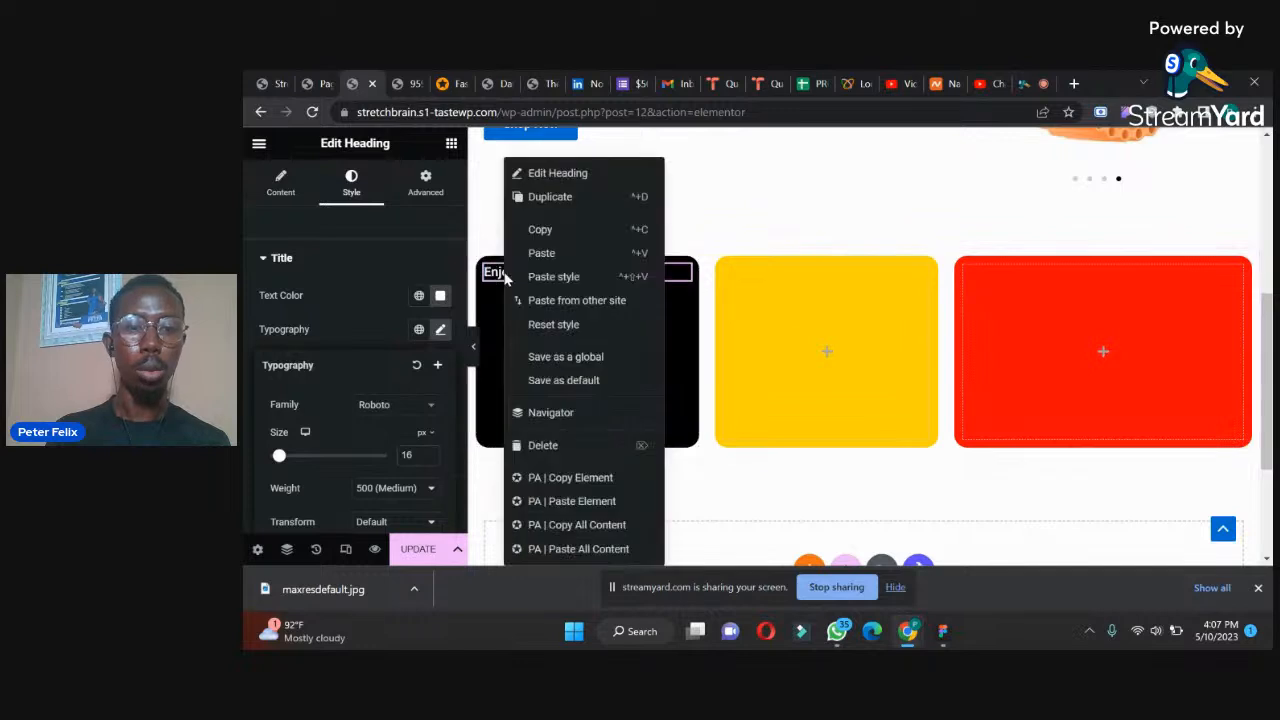
click(541, 199)
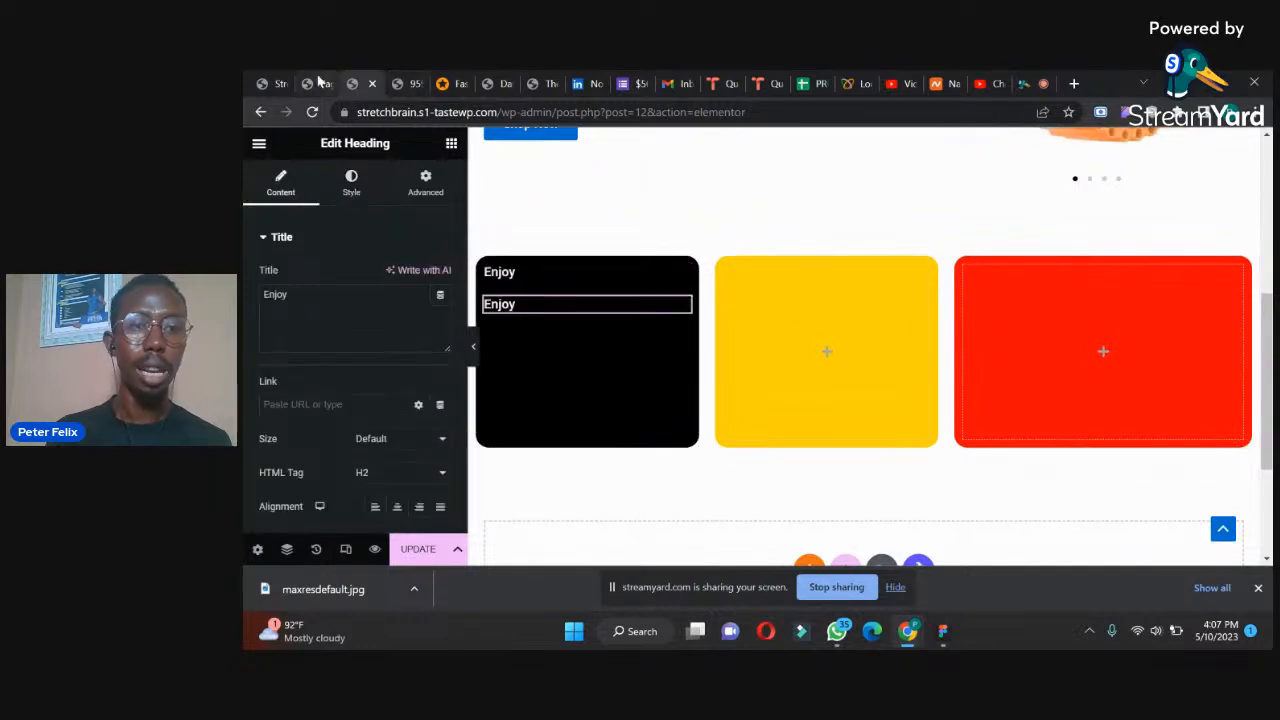
click(320, 83)
click(410, 82)
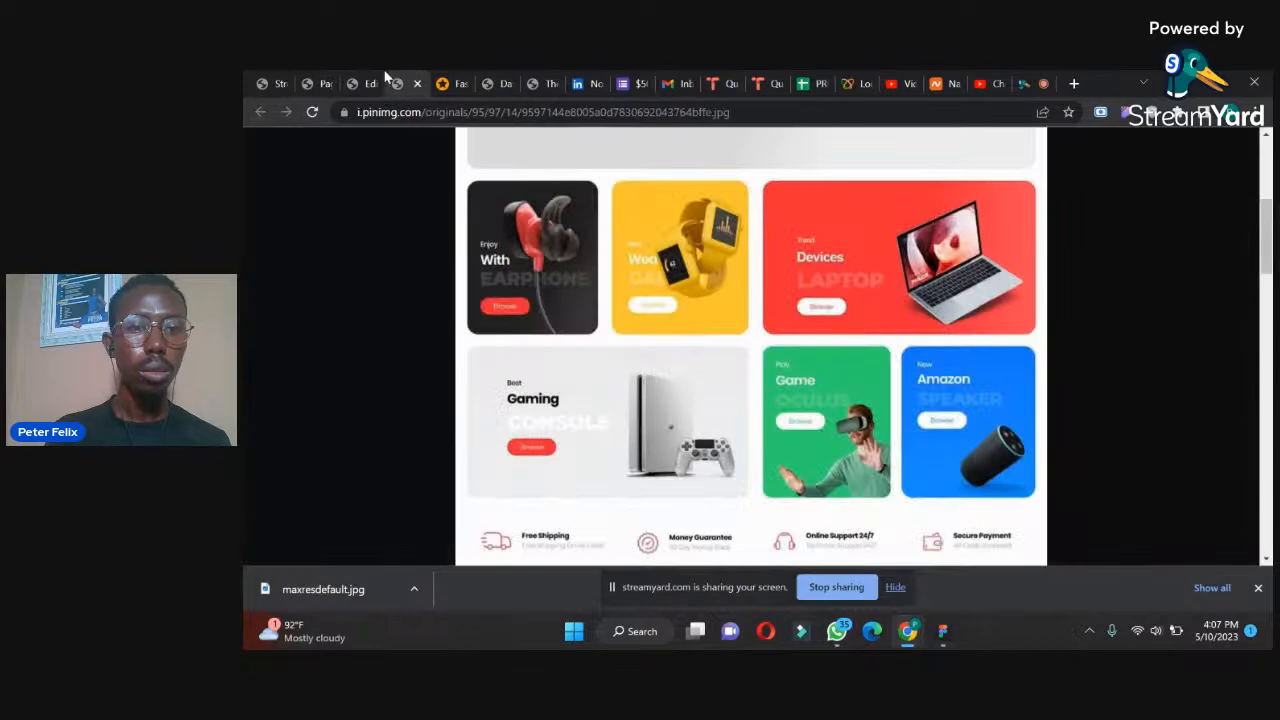
click(373, 80)
drag(317, 292, 245, 302)
text(With)
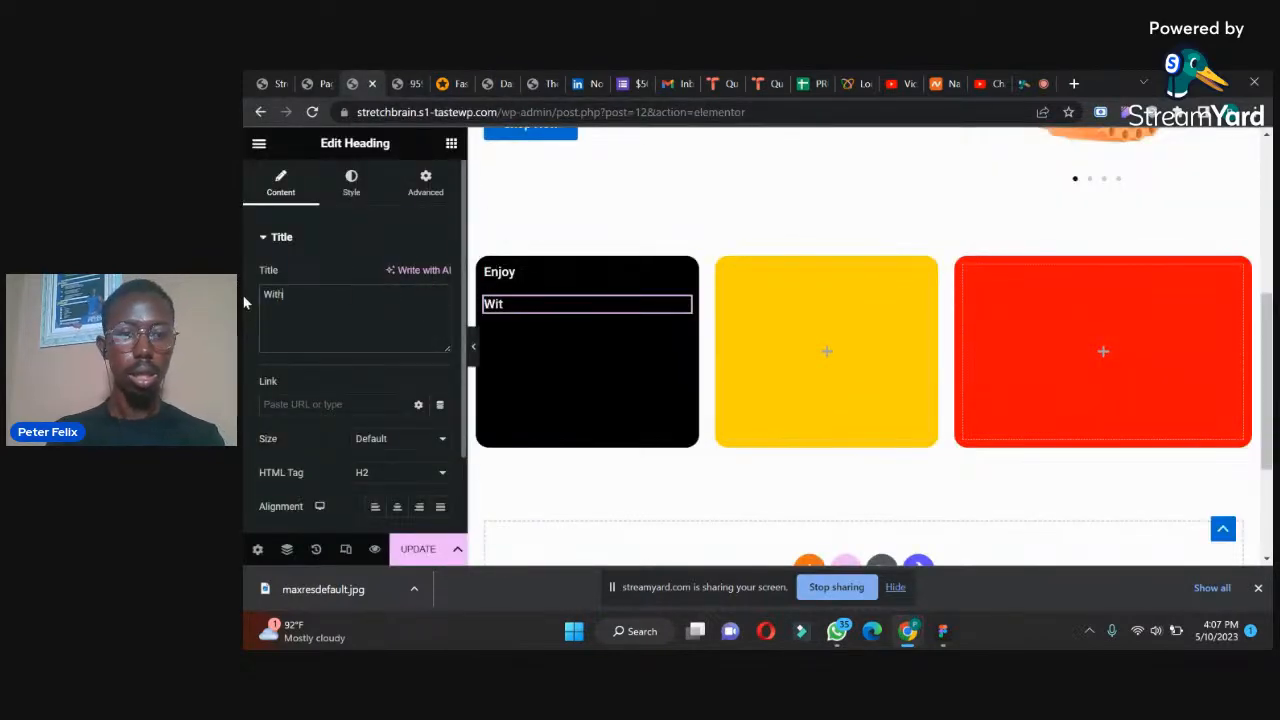
- Set the "With" heading's font size to 23 px
click(351, 183)
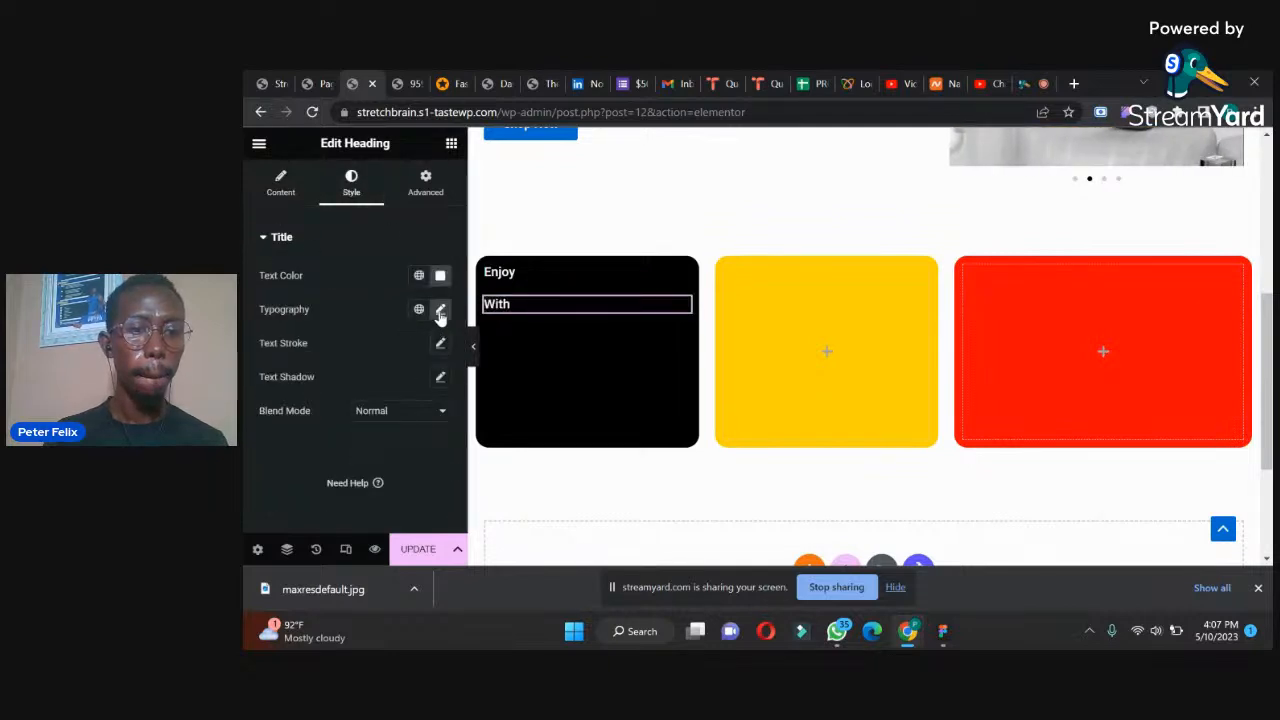
click(440, 311)
drag(280, 437, 284, 440)
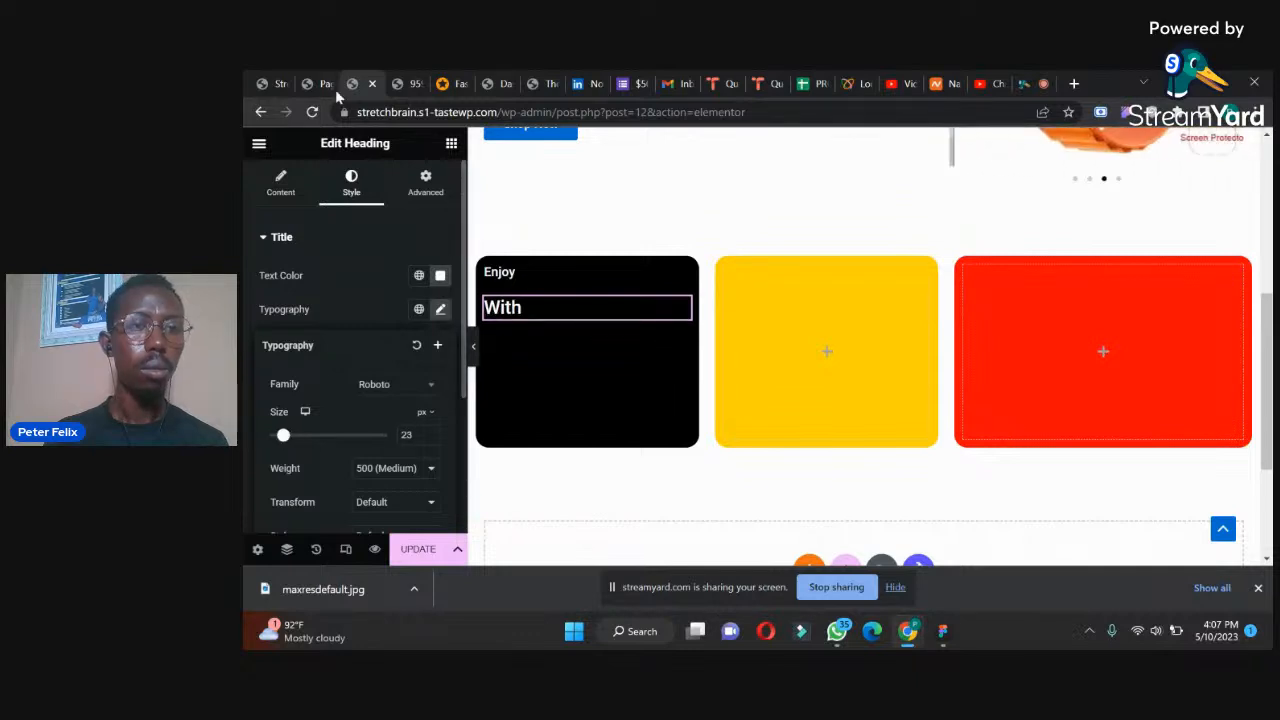
- Recheck the reference banner, duplicate the "With" heading and title the copy "EARPHONE"
click(405, 83)
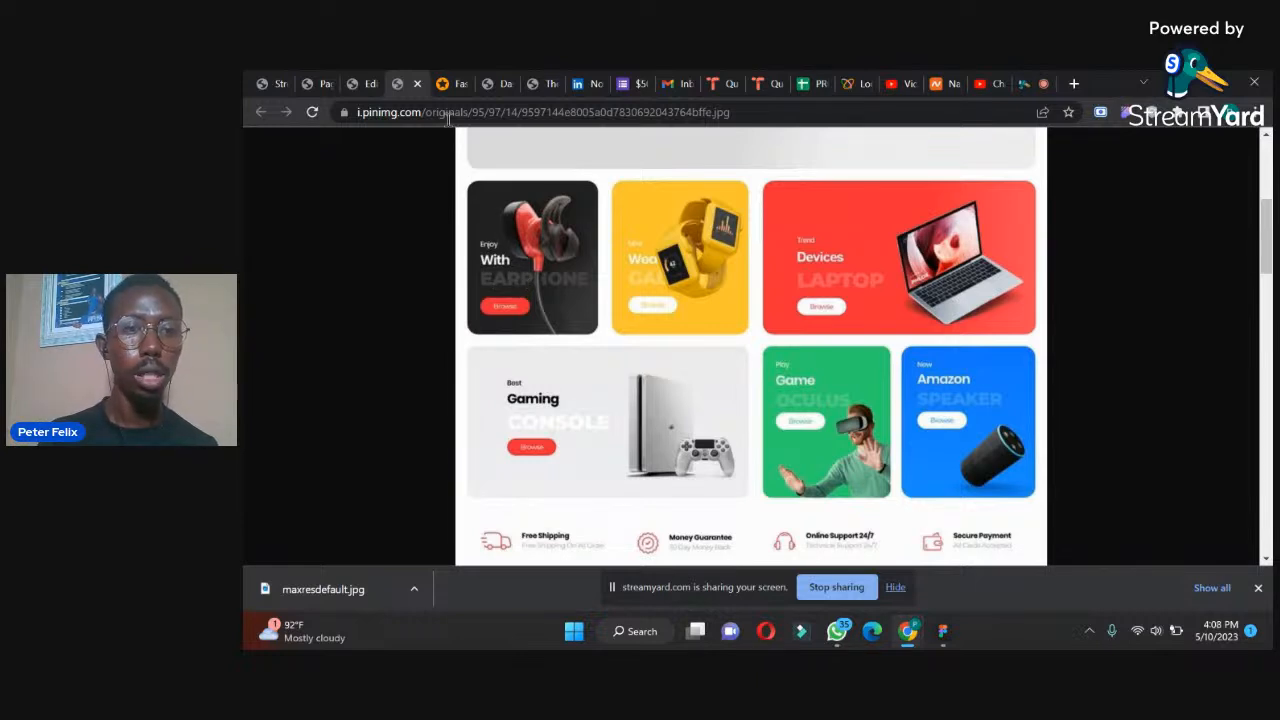
click(365, 83)
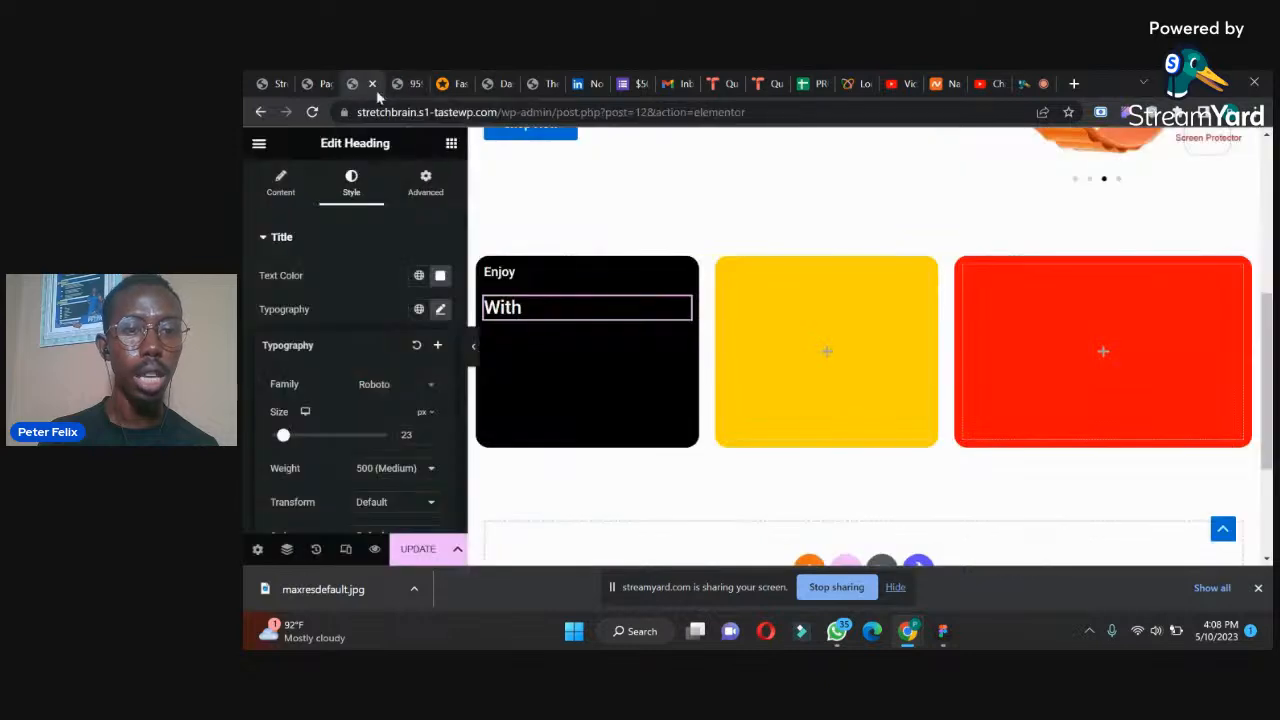
right_click(493, 312)
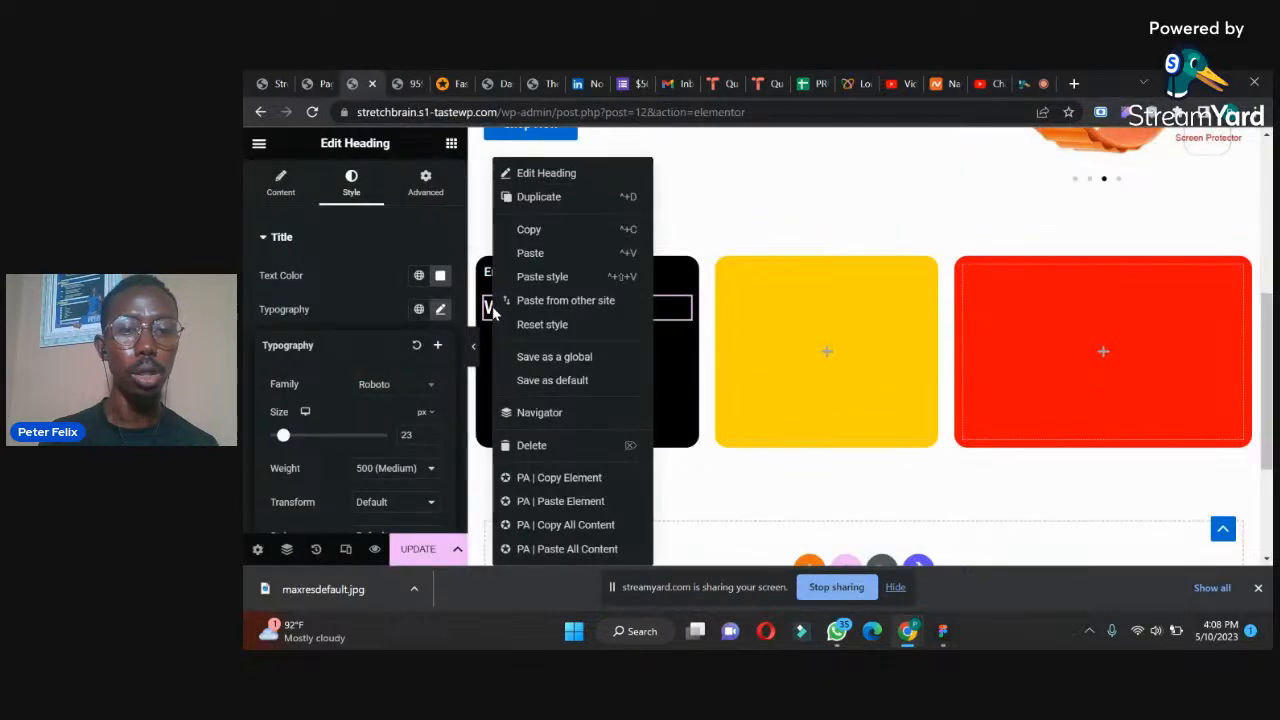
click(541, 197)
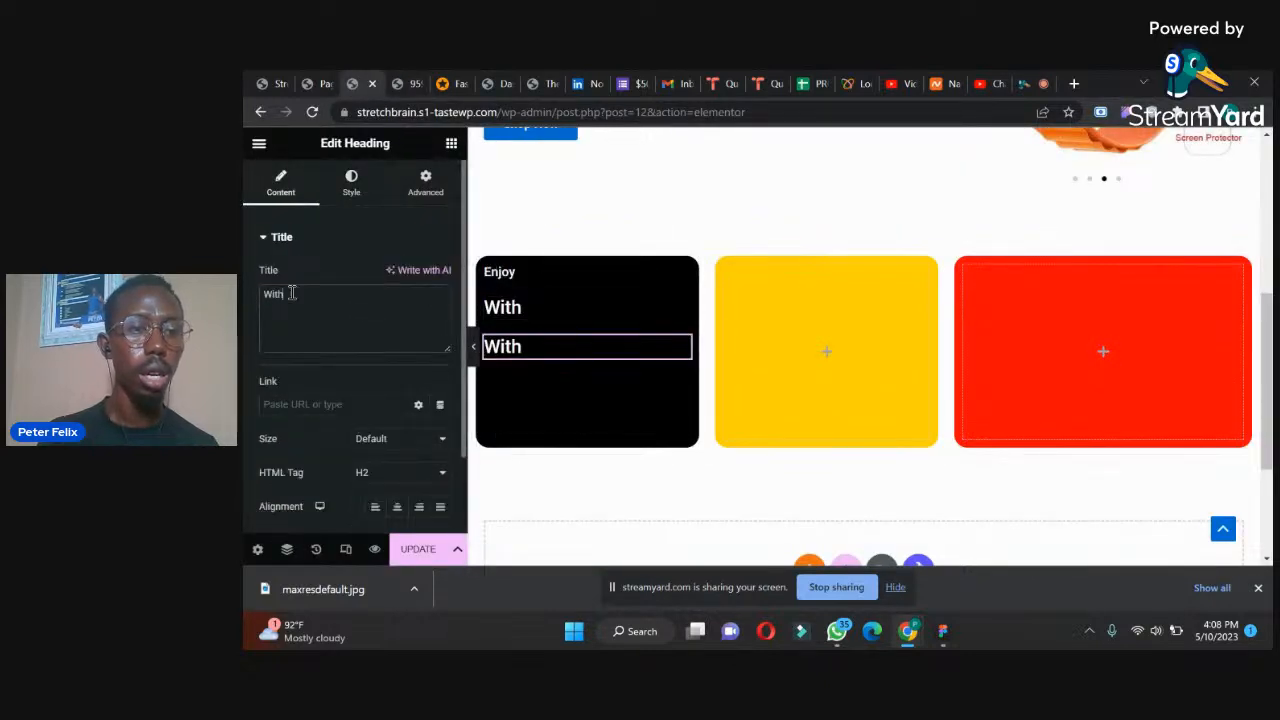
drag(288, 291, 247, 290)
text(EARPHONE)
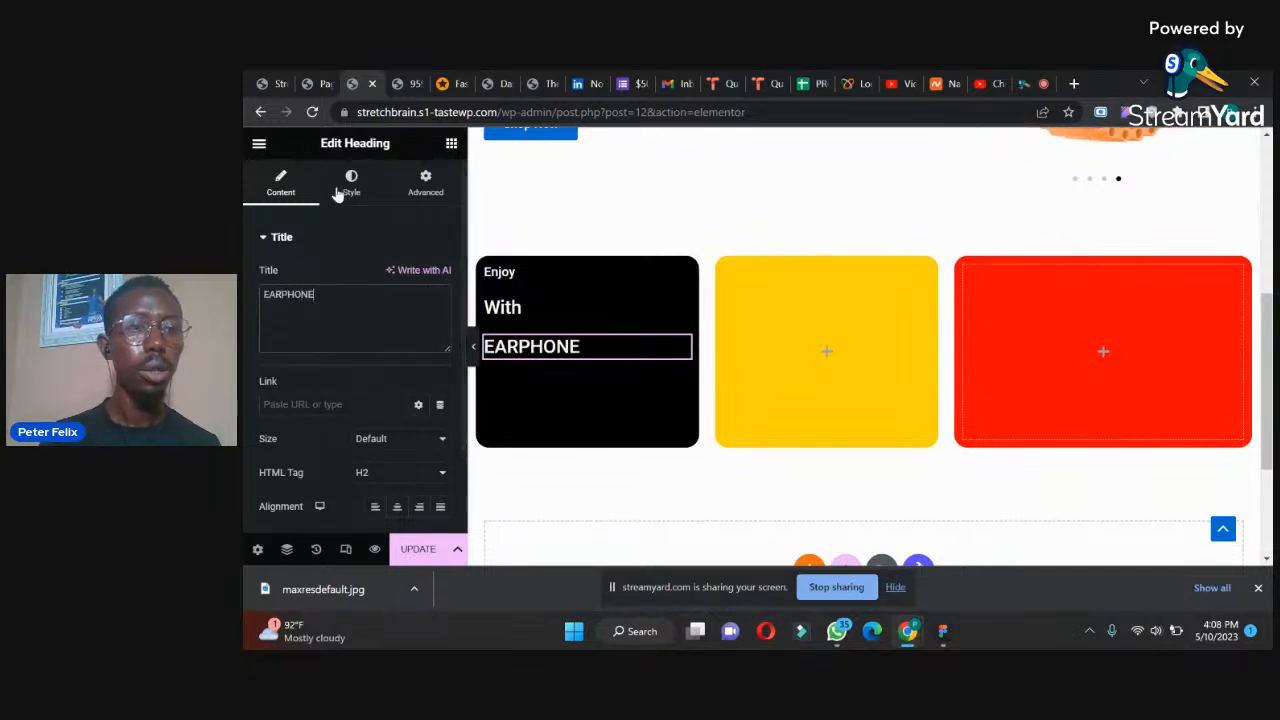
- Change the "EARPHONE" heading's text colour to the light grey #C1C1C1
click(343, 199)
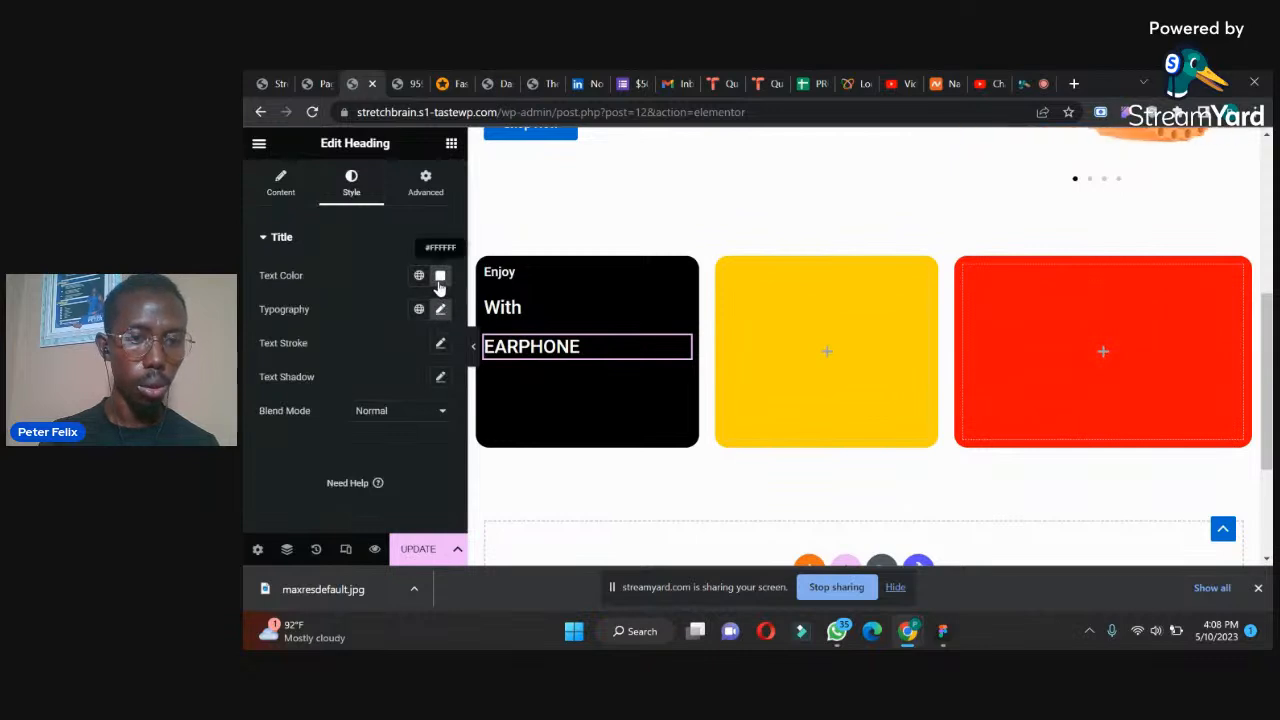
click(440, 275)
drag(356, 358, 348, 369)
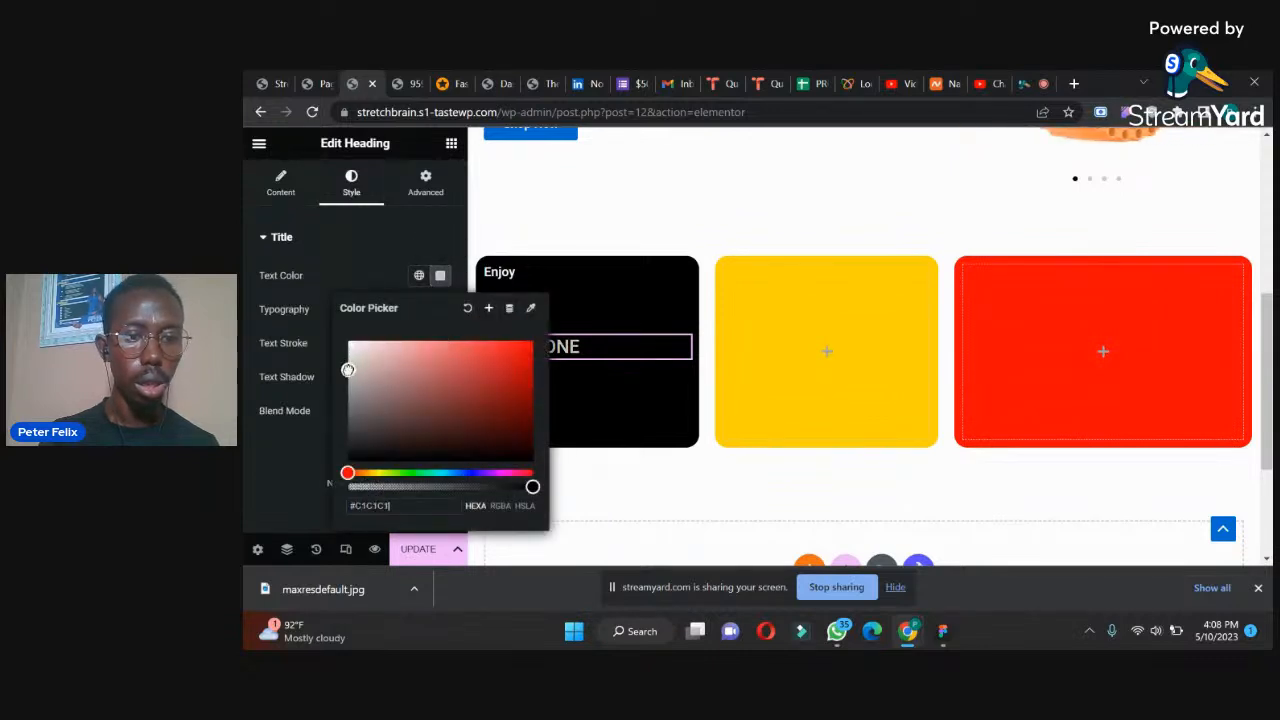
drag(387, 511, 300, 508)
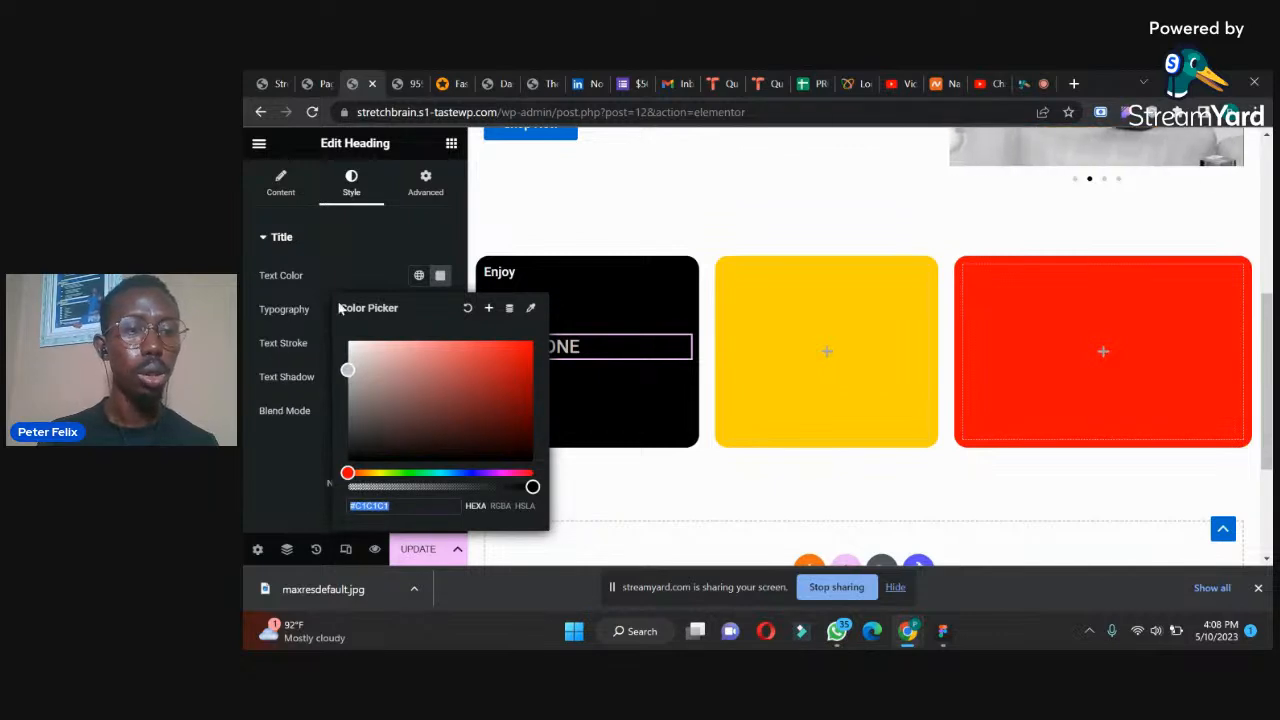
click(367, 264)
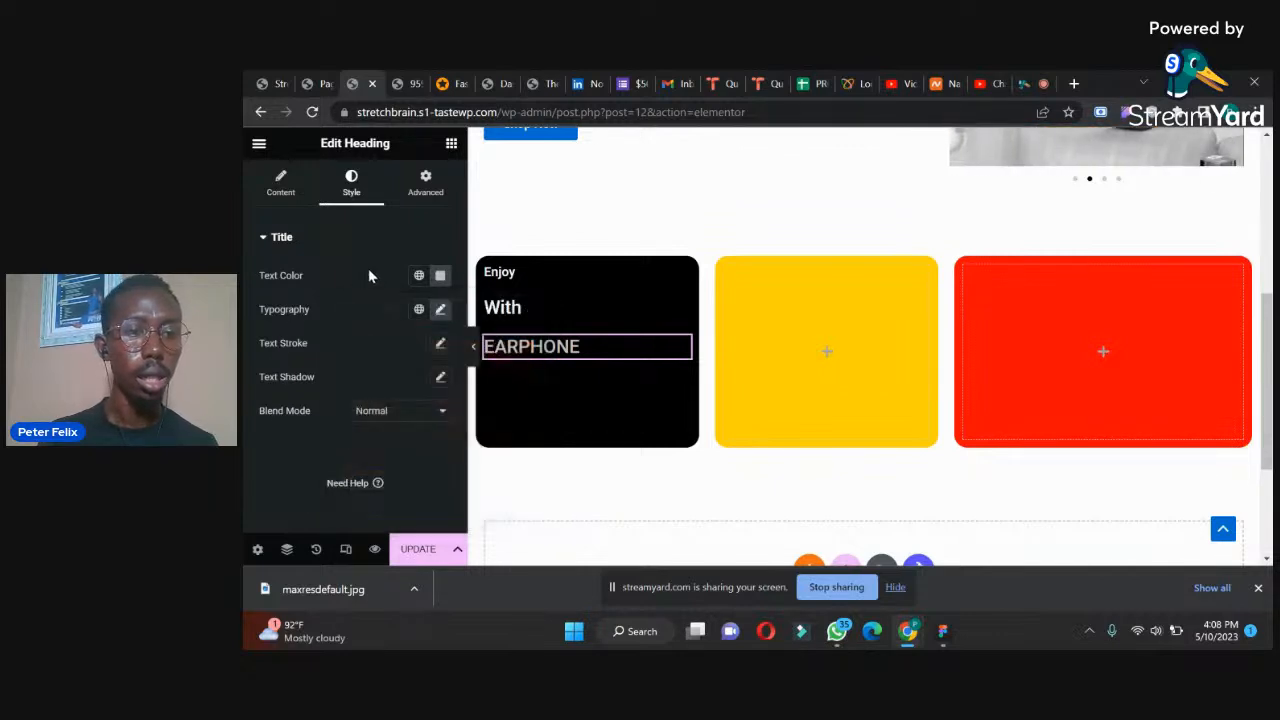
- Set the "EARPHONE" heading's font size to 32 px and its weight to 900 (Black)
click(441, 312)
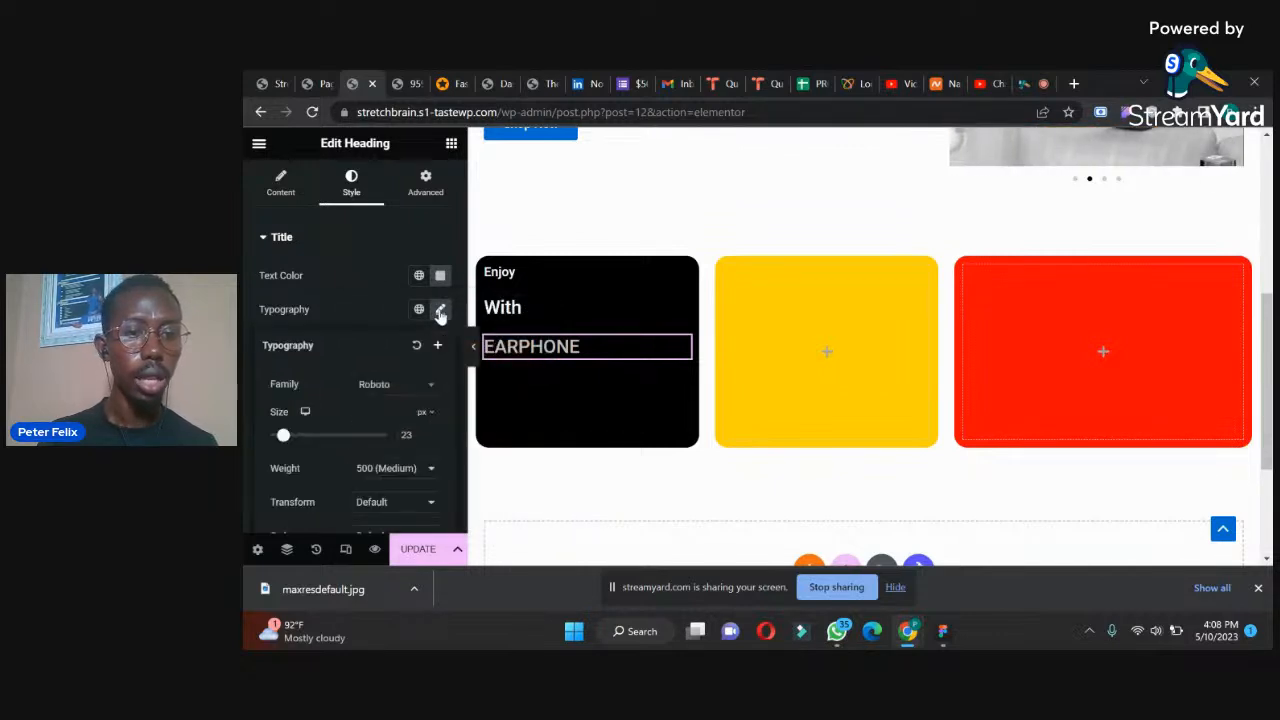
double_click(429, 433)
click(429, 433)
click(429, 433)
click(429, 433)
click(429, 433)
click(429, 433)
click(429, 433)
click(429, 433)
click(400, 470)
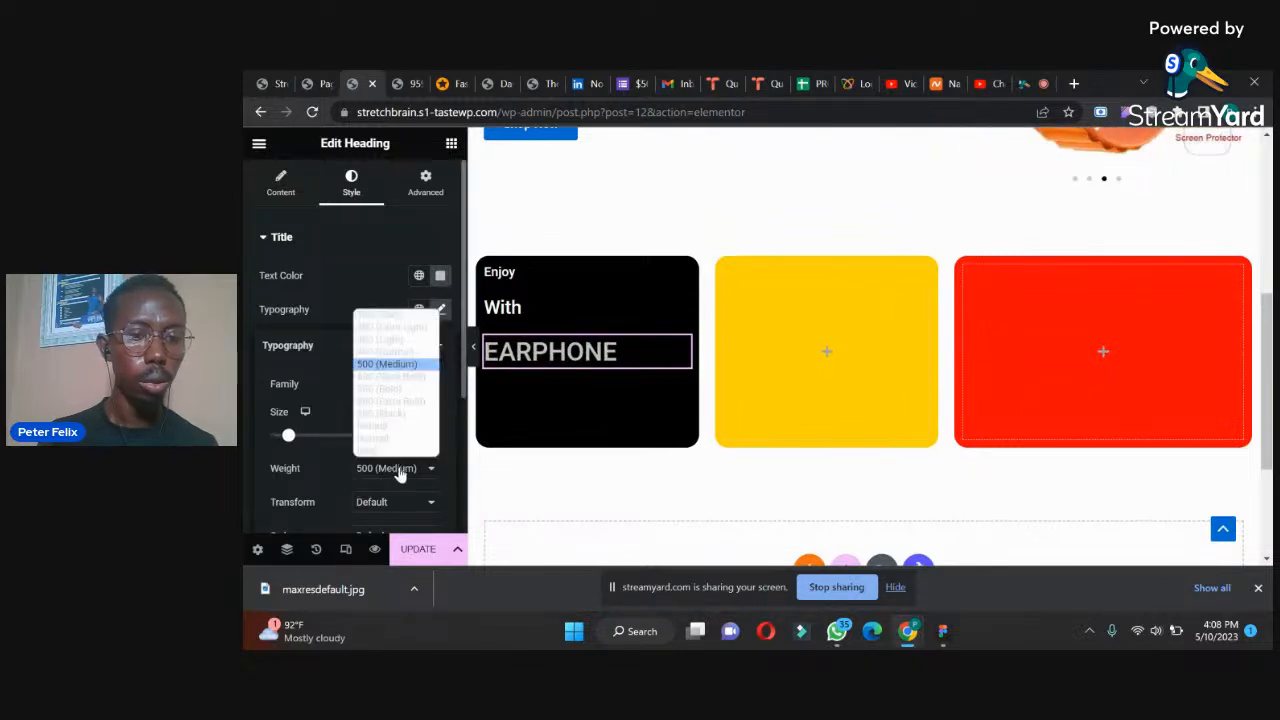
click(380, 416)
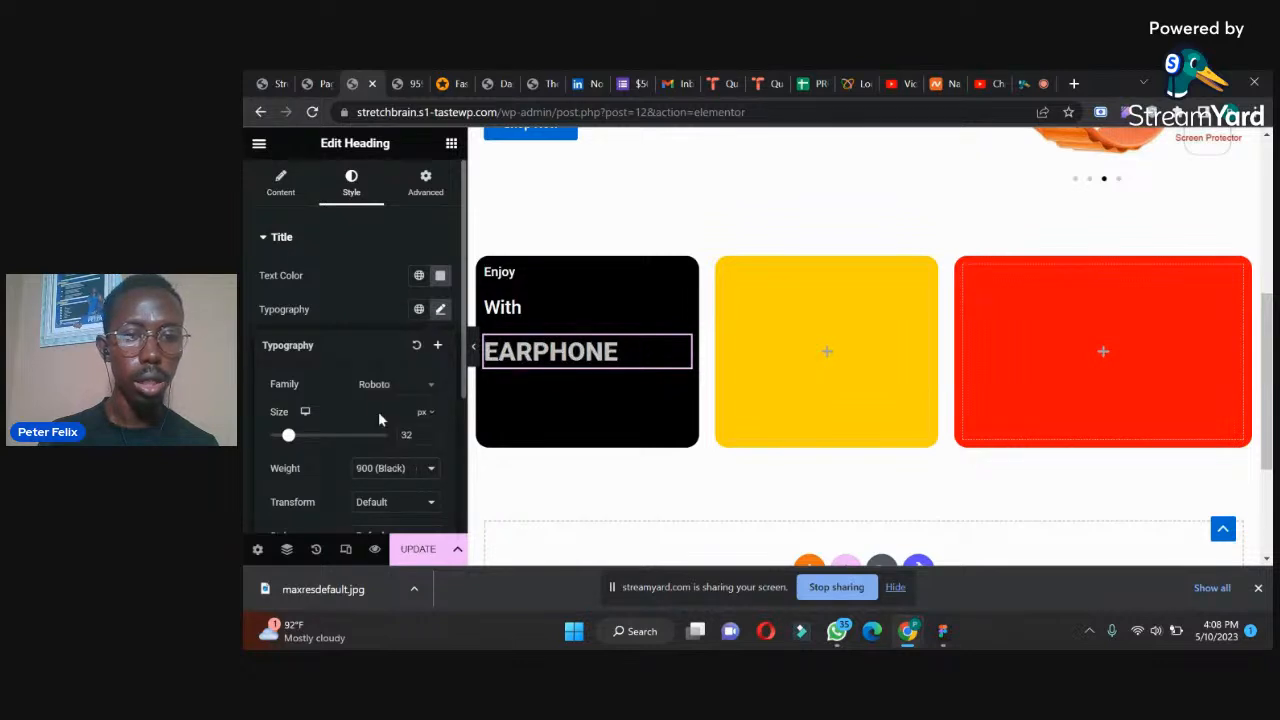
- Adjust the "EARPHONE" heading's font size to 43 px, comparing it with the reference banner
click(429, 433)
click(429, 433)
click(429, 433)
click(429, 433)
click(429, 433)
click(429, 433)
click(429, 433)
click(429, 433)
click(429, 433)
click(429, 433)
click(429, 433)
click(429, 433)
click(429, 433)
click(429, 433)
click(429, 433)
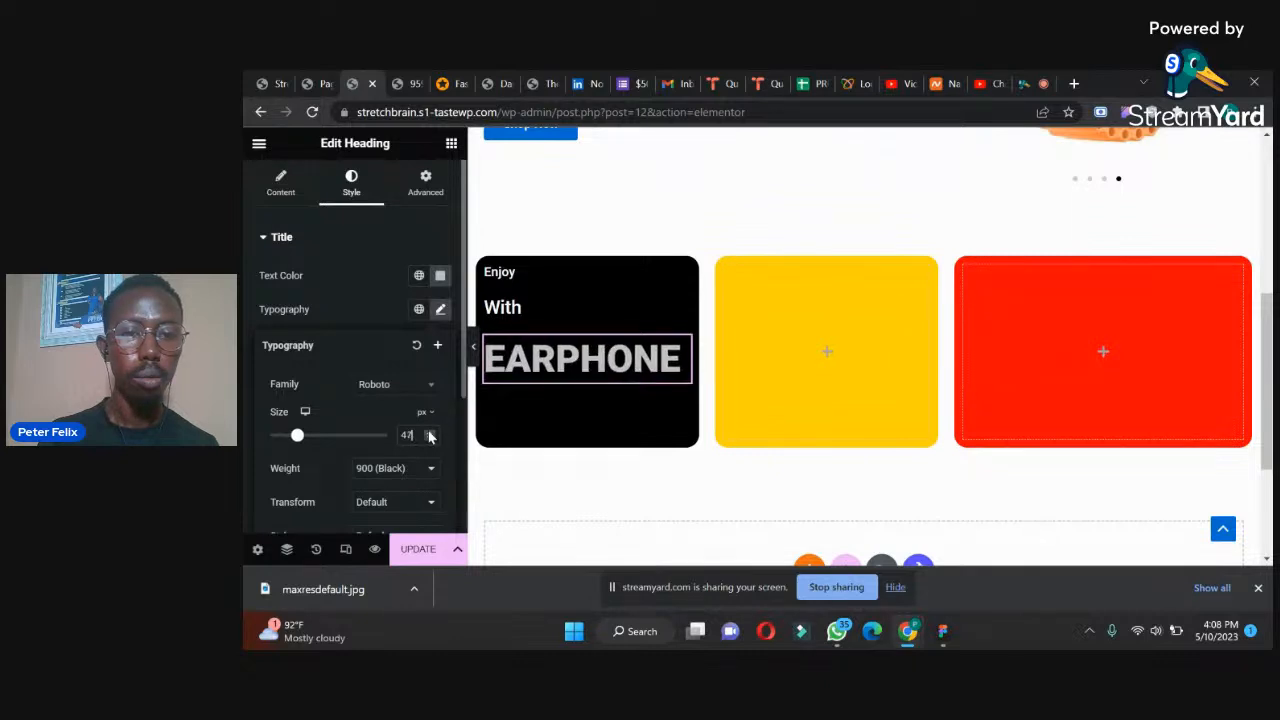
click(408, 72)
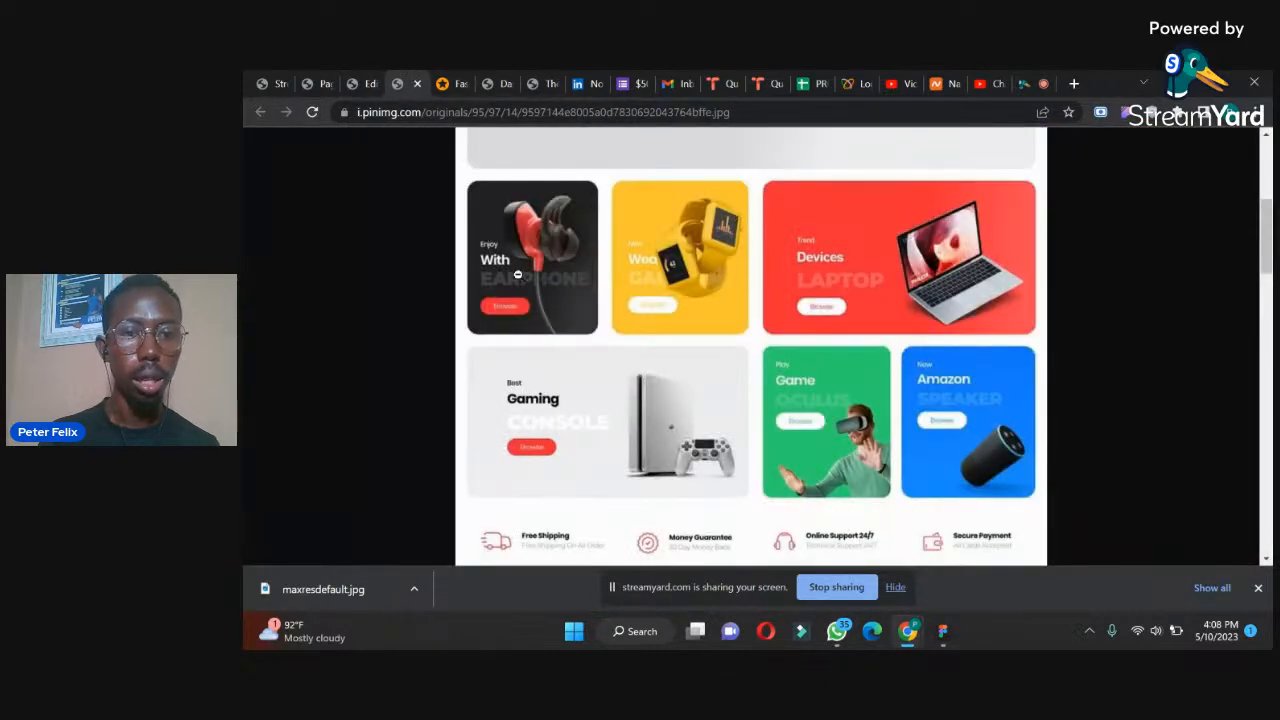
click(352, 74)
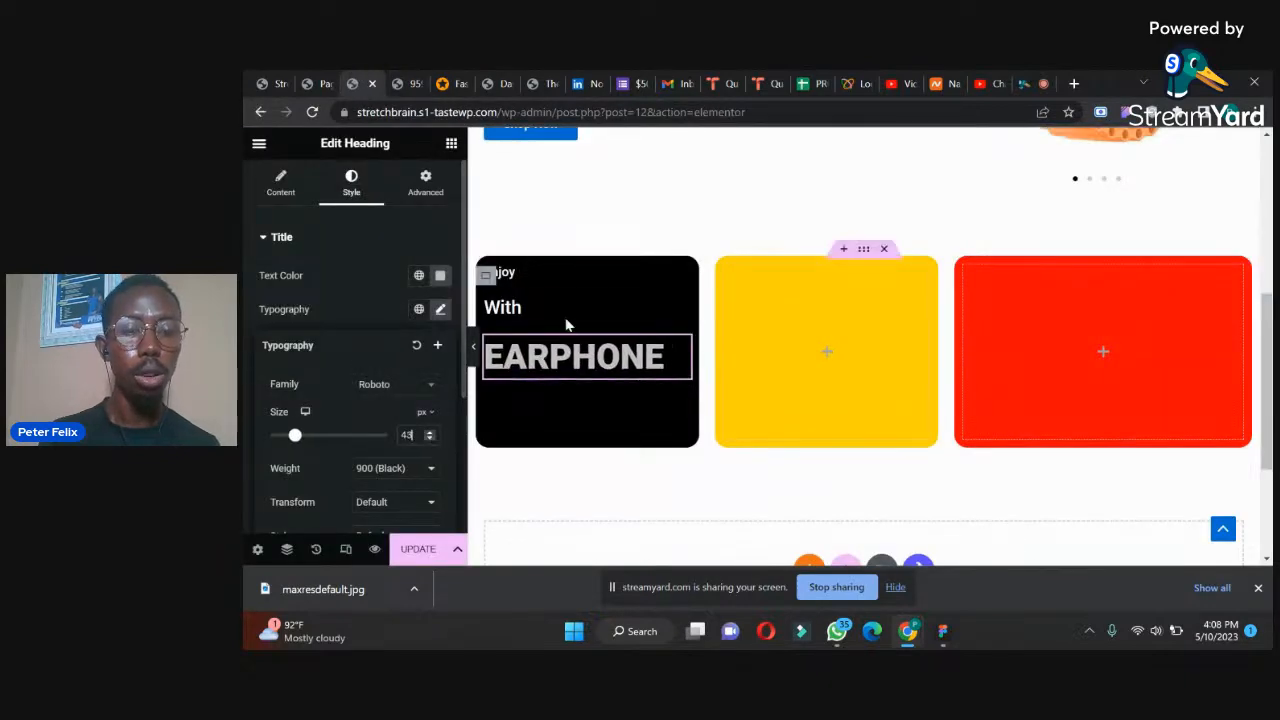
- Recheck the reference, then align the black container's items to the left and justify its content to the bottom
click(404, 84)
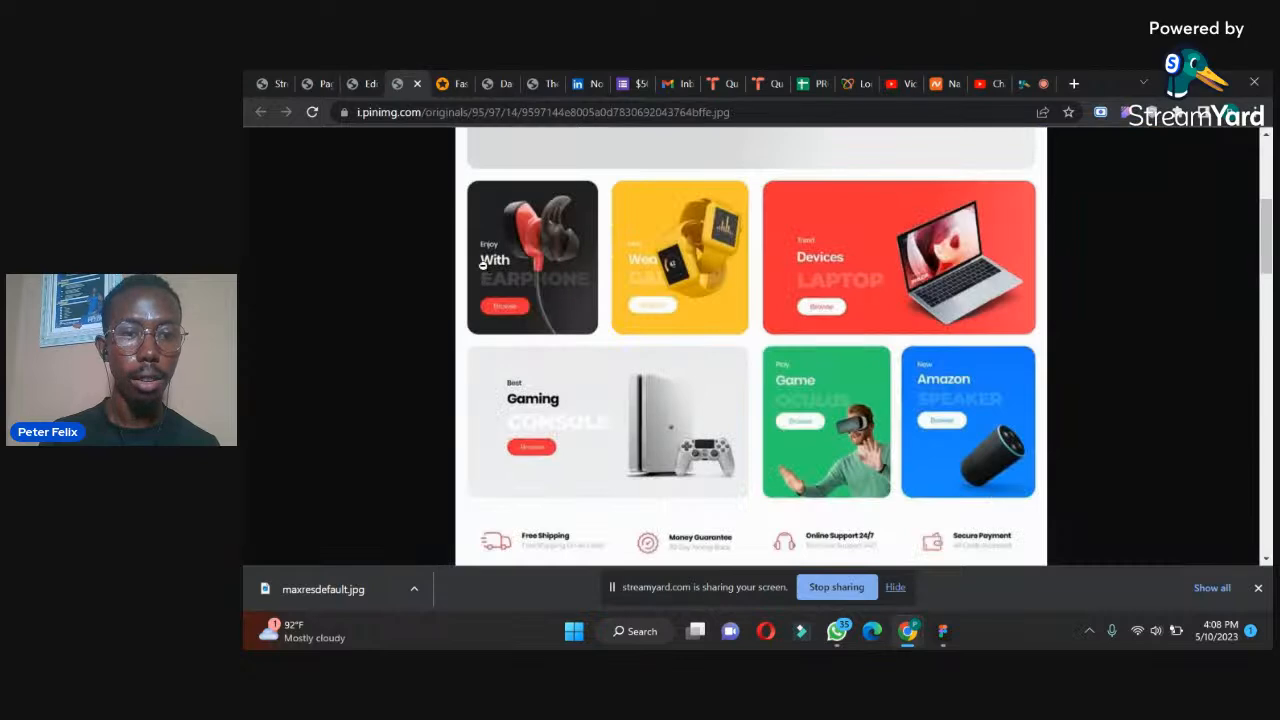
click(361, 75)
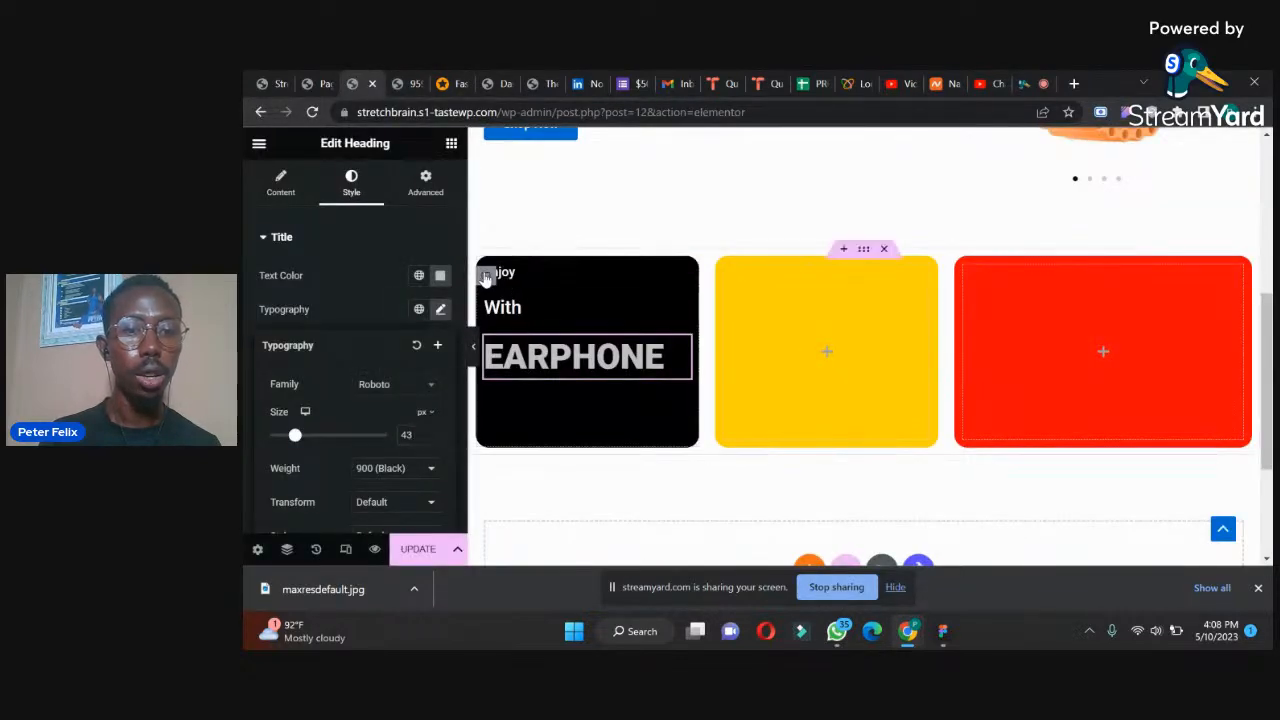
click(486, 275)
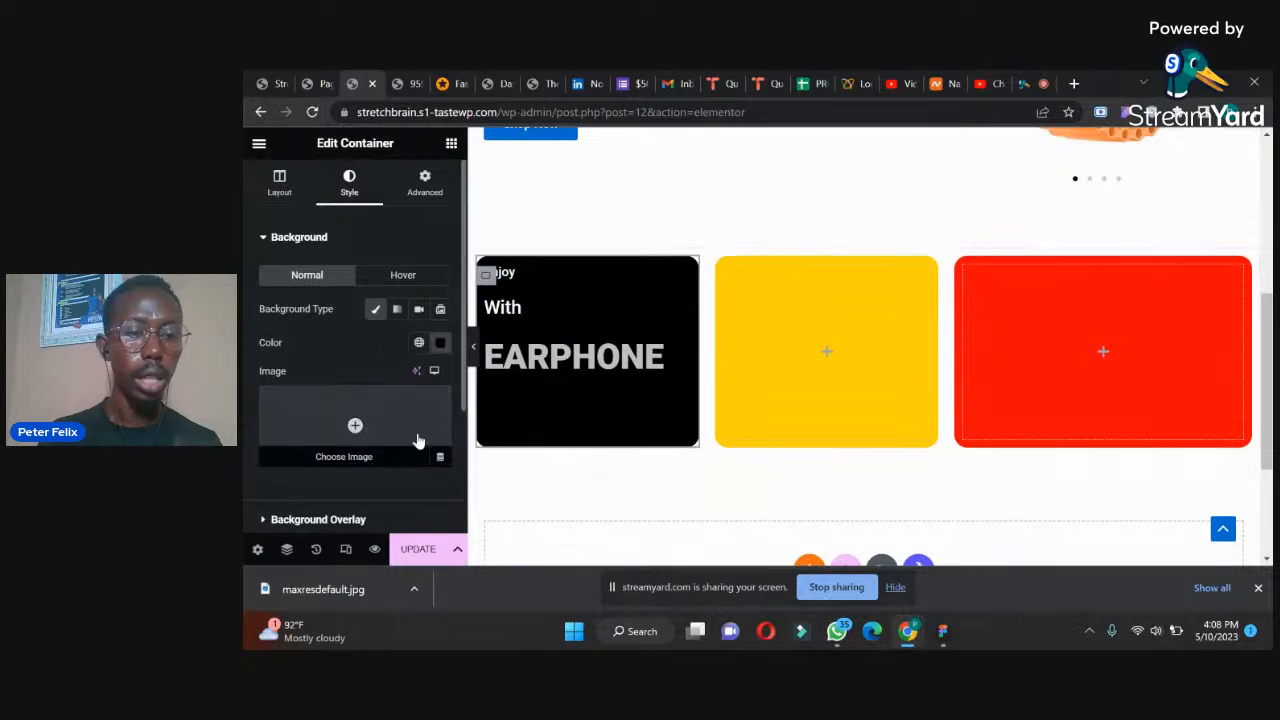
scroll(449, 470, down, 3)
scroll(450, 420, up, 3)
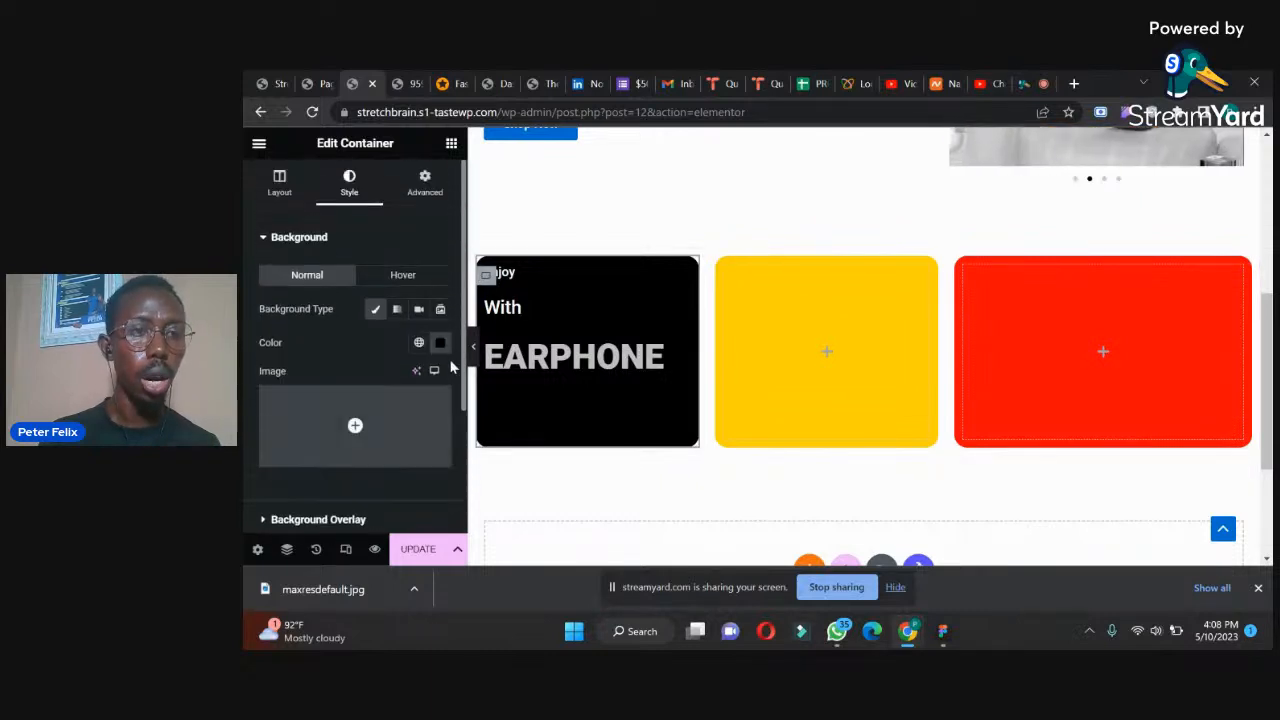
click(276, 183)
scroll(460, 320, down, 2)
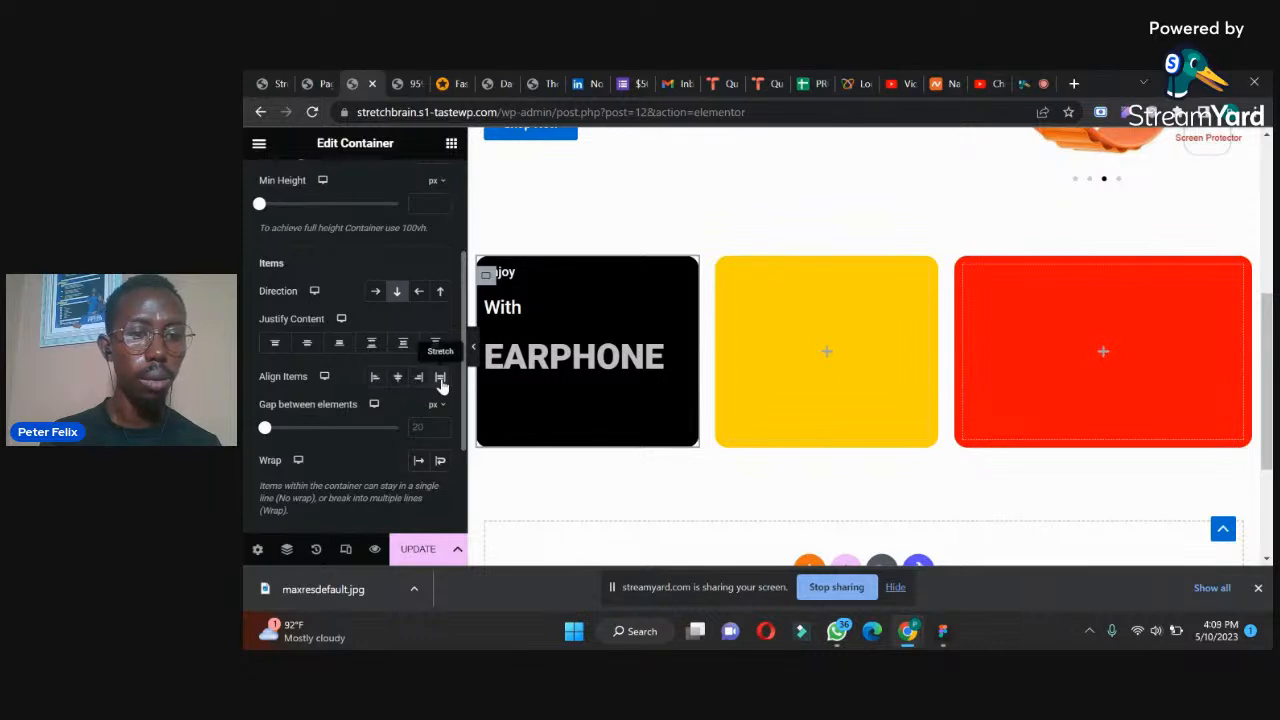
click(397, 385)
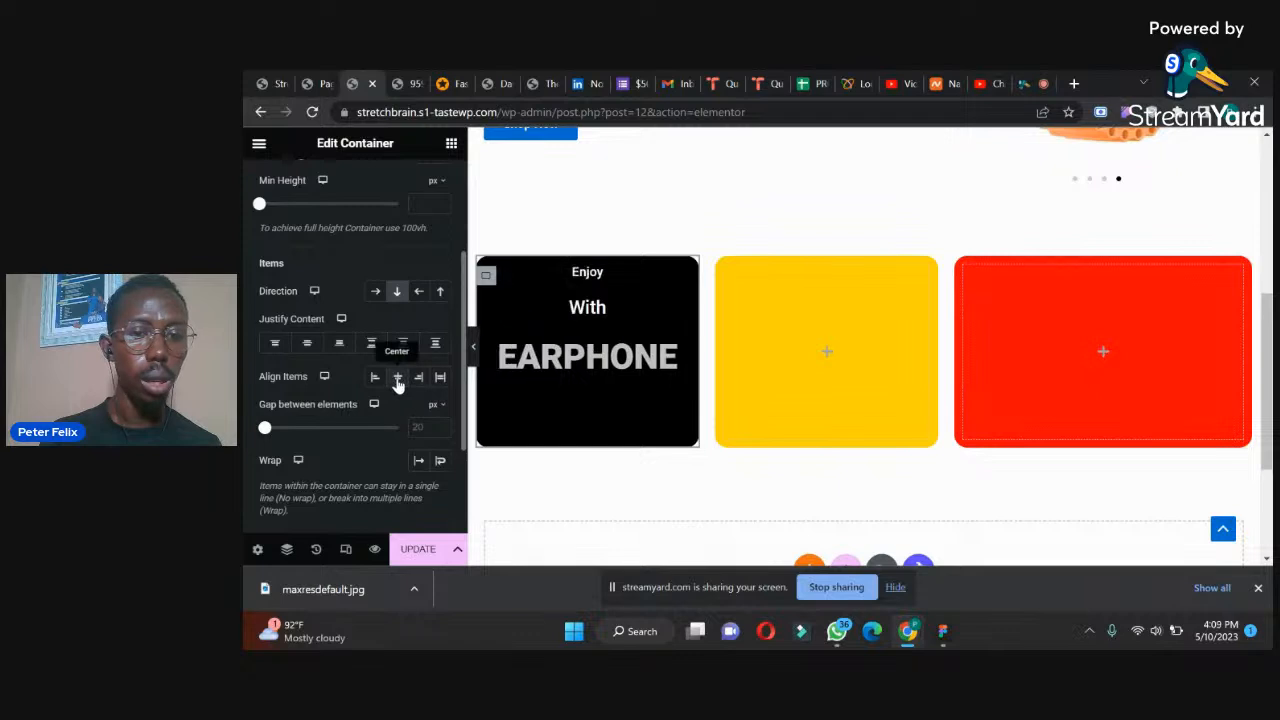
click(375, 378)
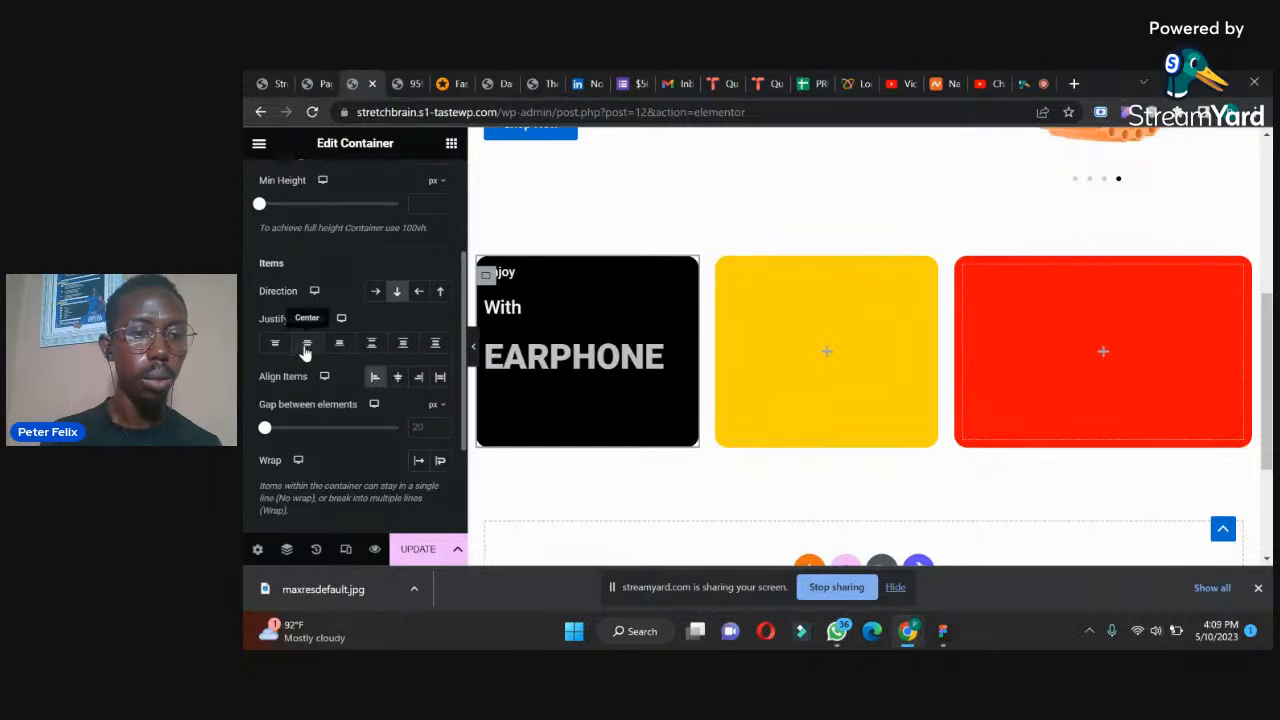
click(338, 347)
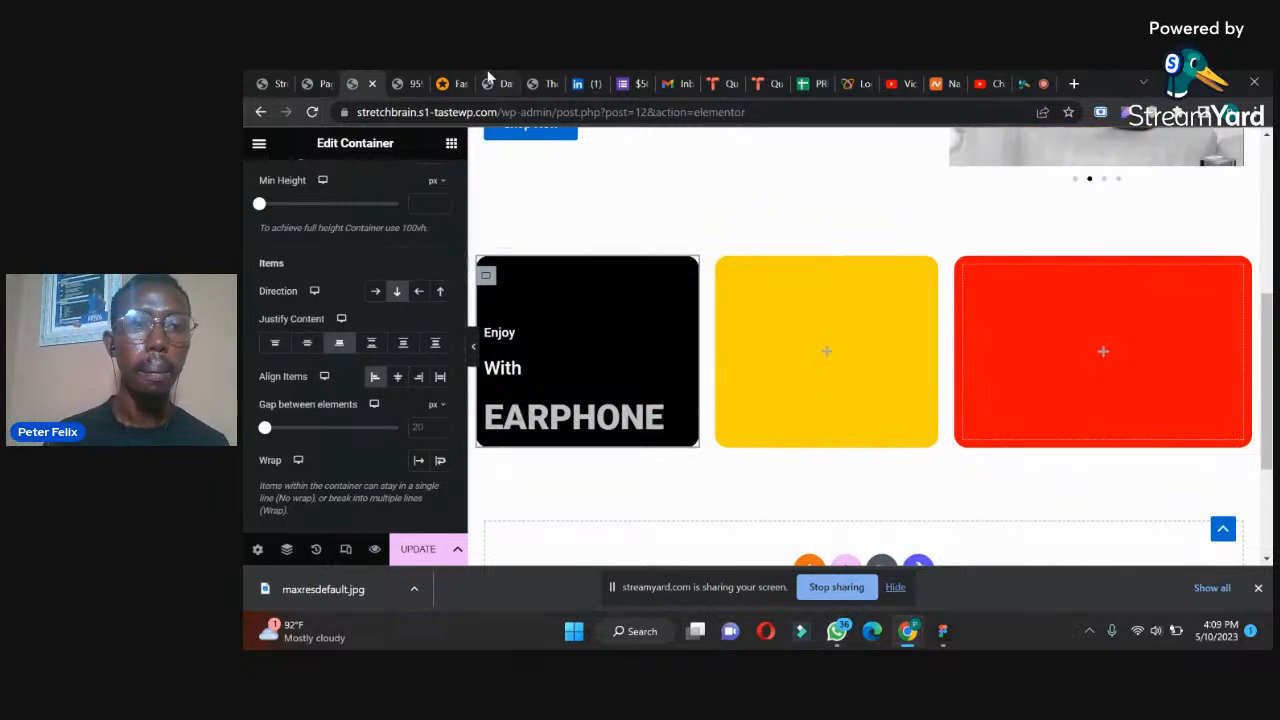
- Check the reference banner and add a Button widget below the "EARPHONE" heading in the black container
click(405, 83)
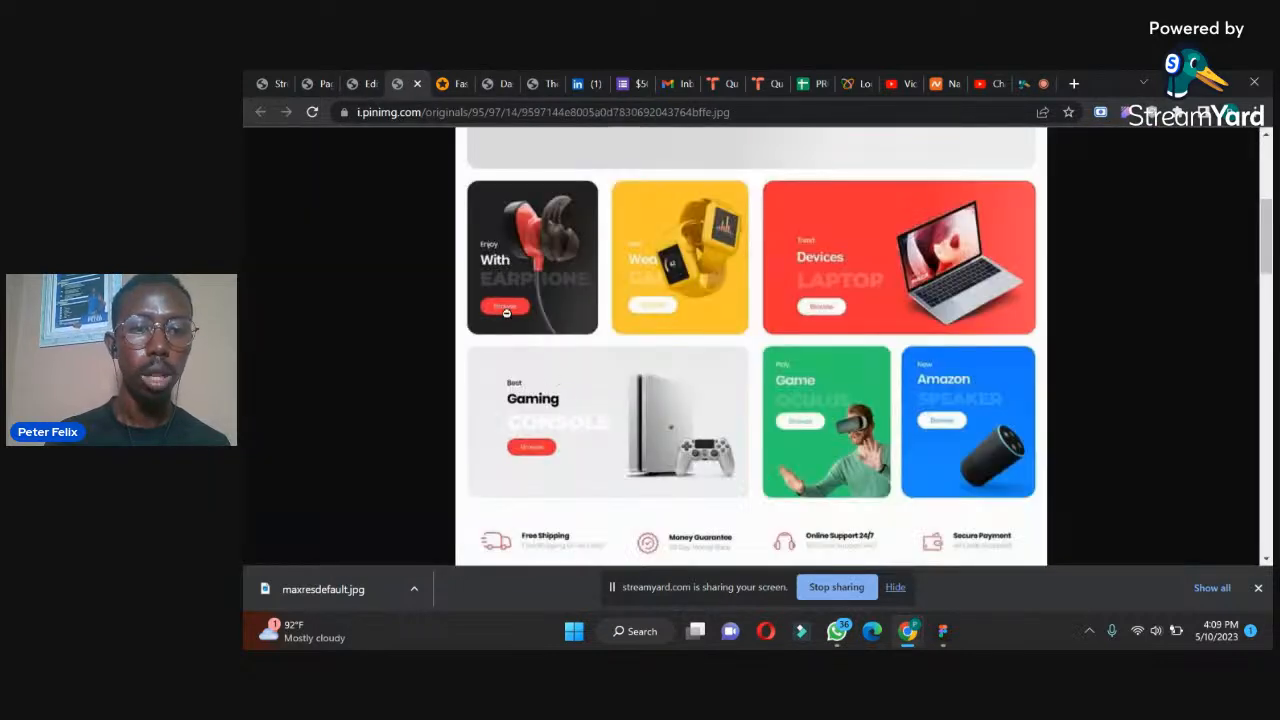
click(360, 83)
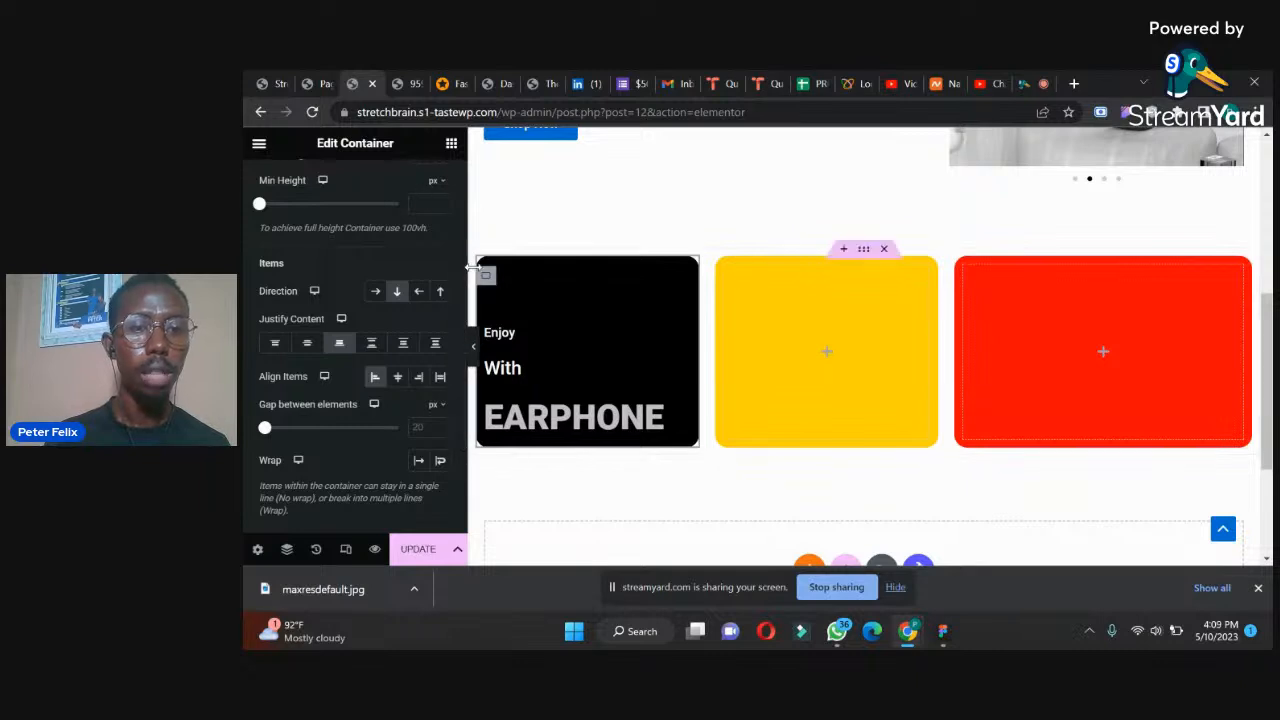
click(452, 146)
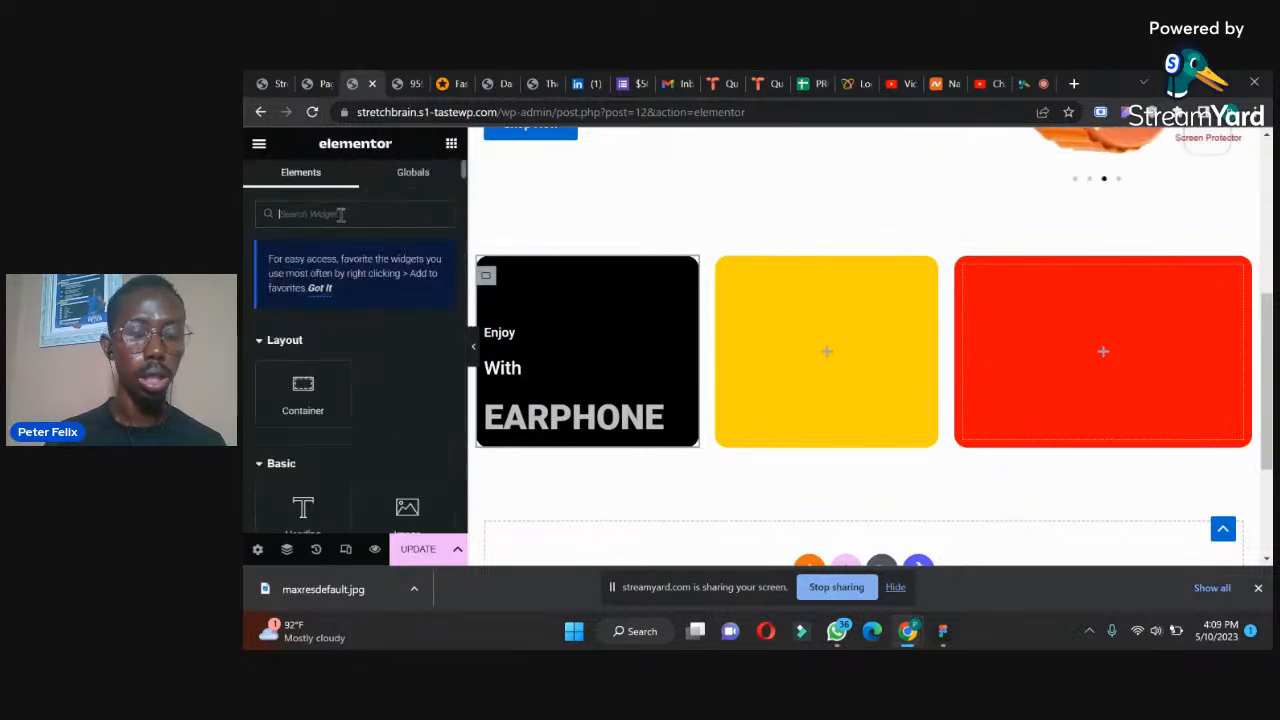
text(but)
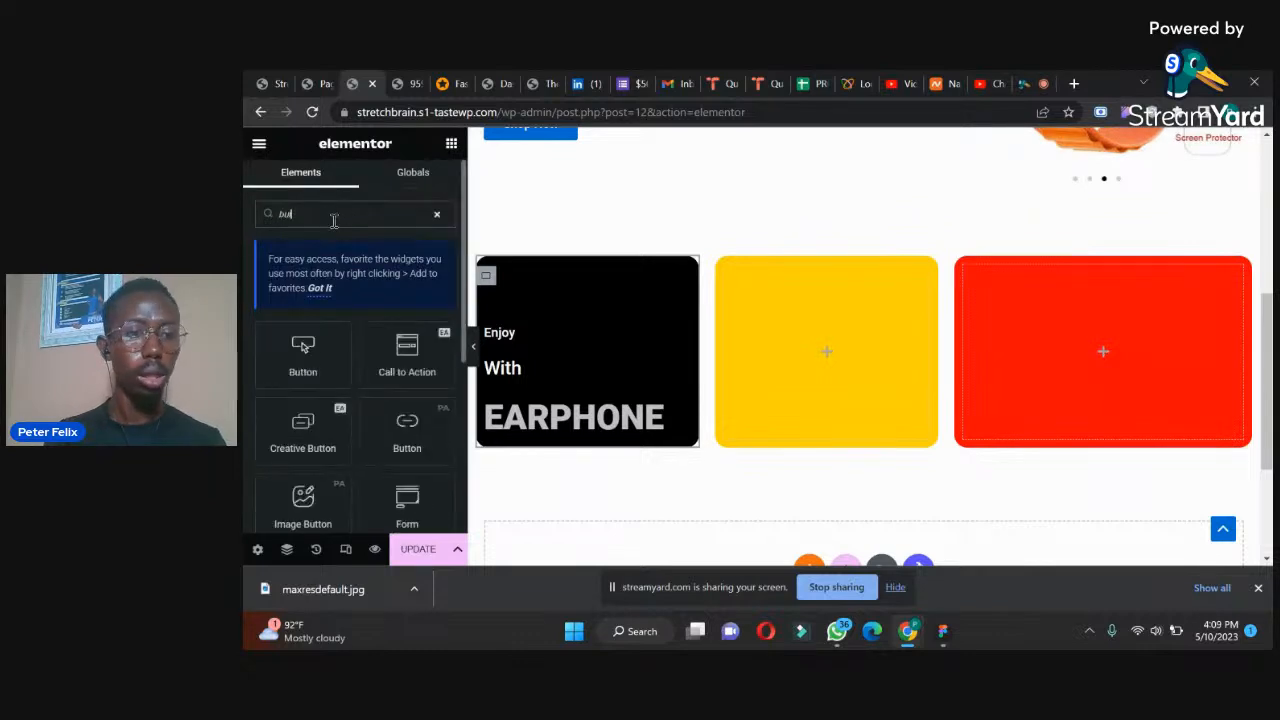
drag(362, 374, 545, 432)
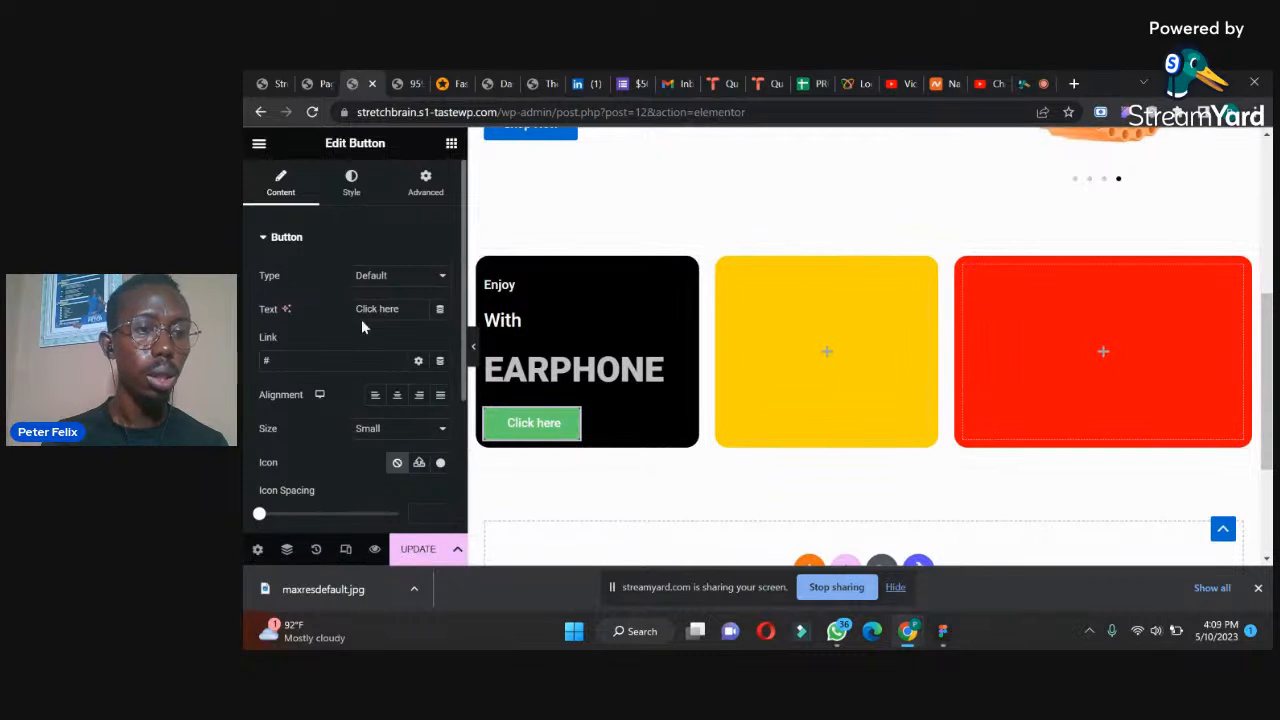
- Set the new button's text to "Browse", following the reference banner
click(399, 82)
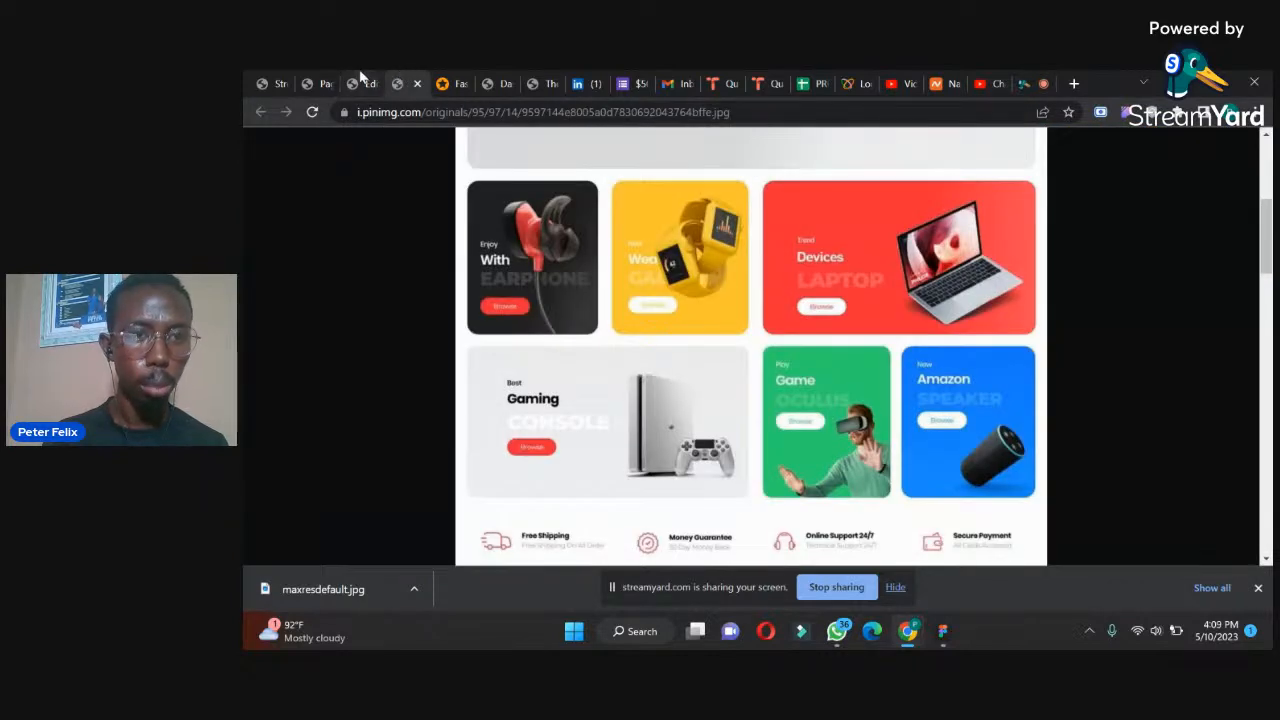
click(359, 75)
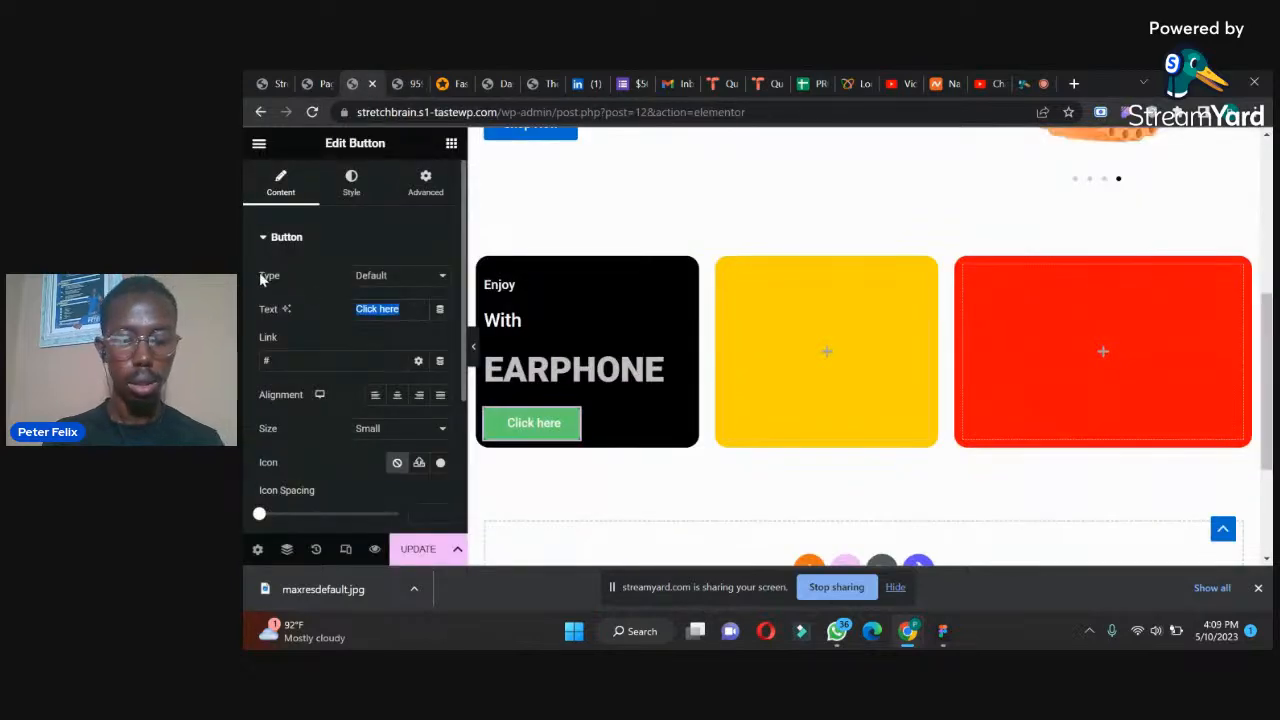
text(Bro)
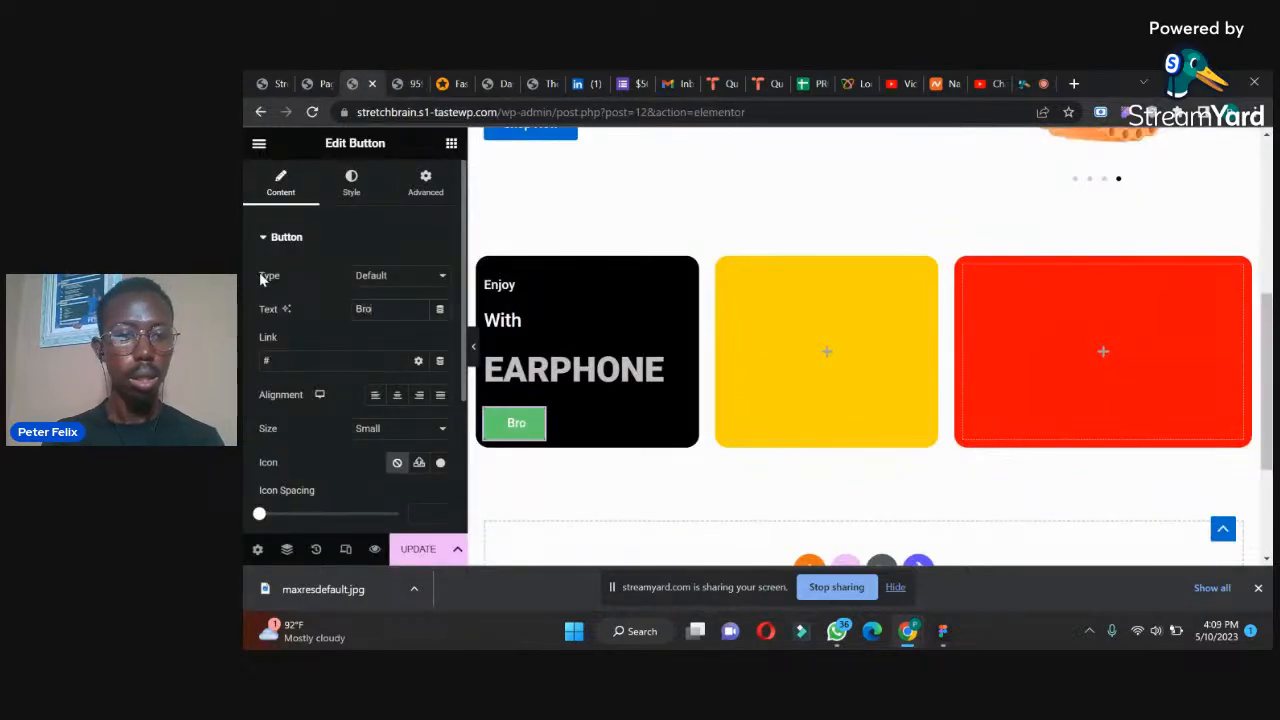
text(wse)
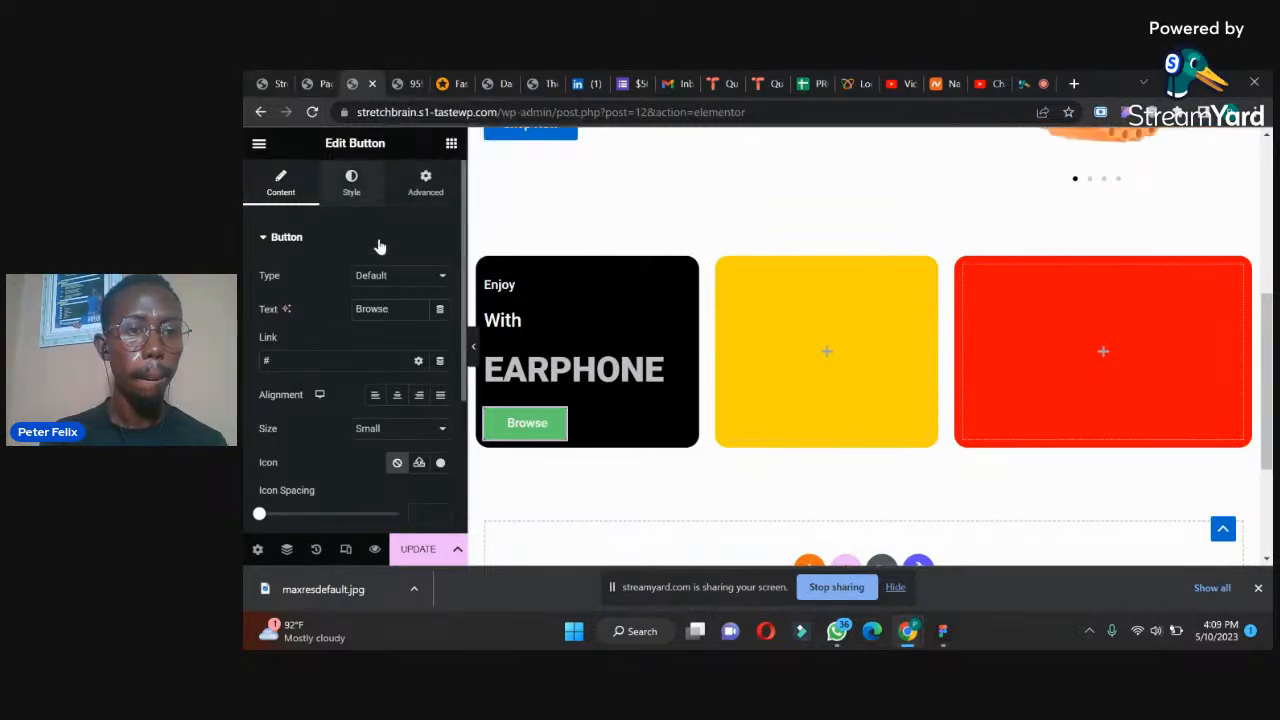
- Change the "Browse" button's background colour to a bright red
click(351, 183)
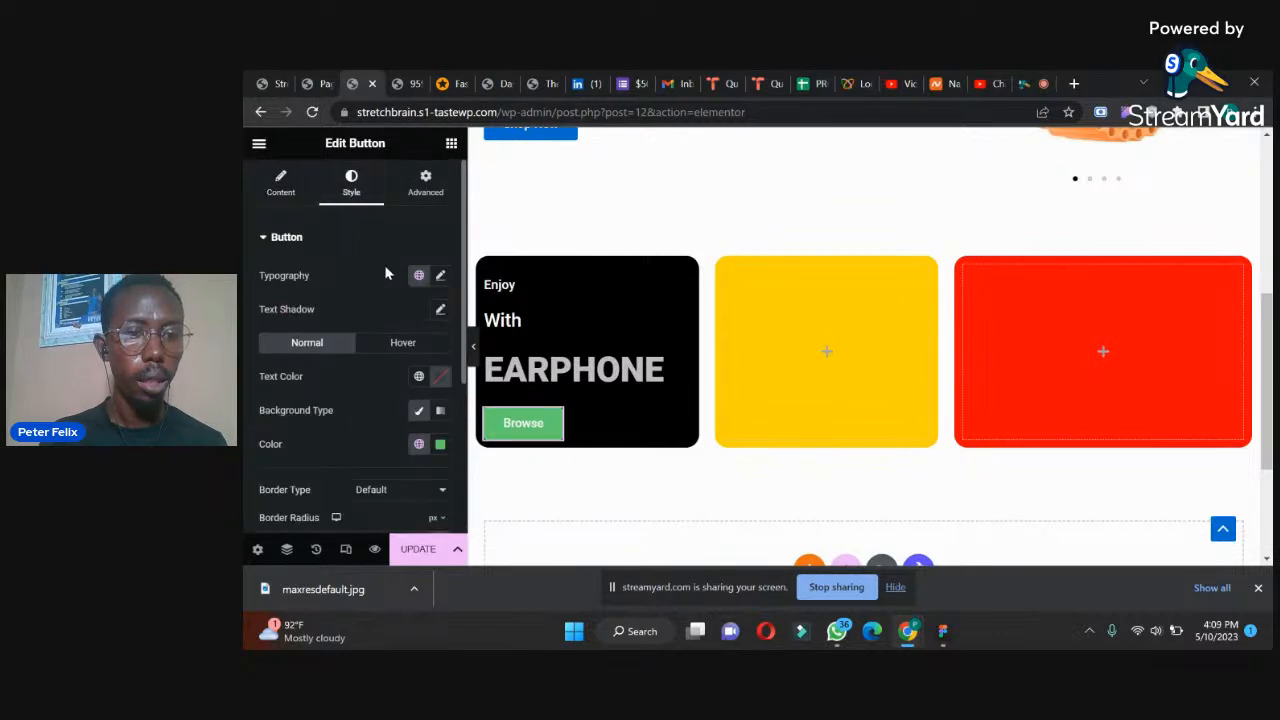
click(440, 446)
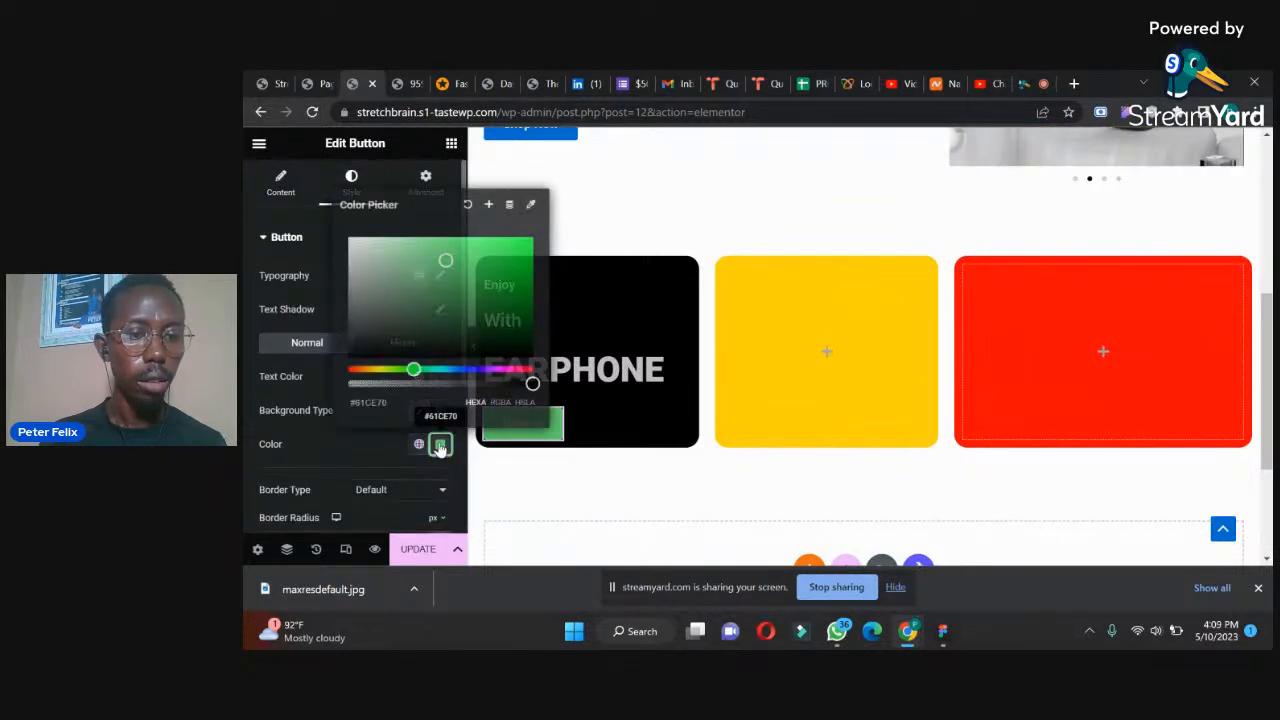
drag(418, 367, 529, 369)
drag(518, 269, 521, 251)
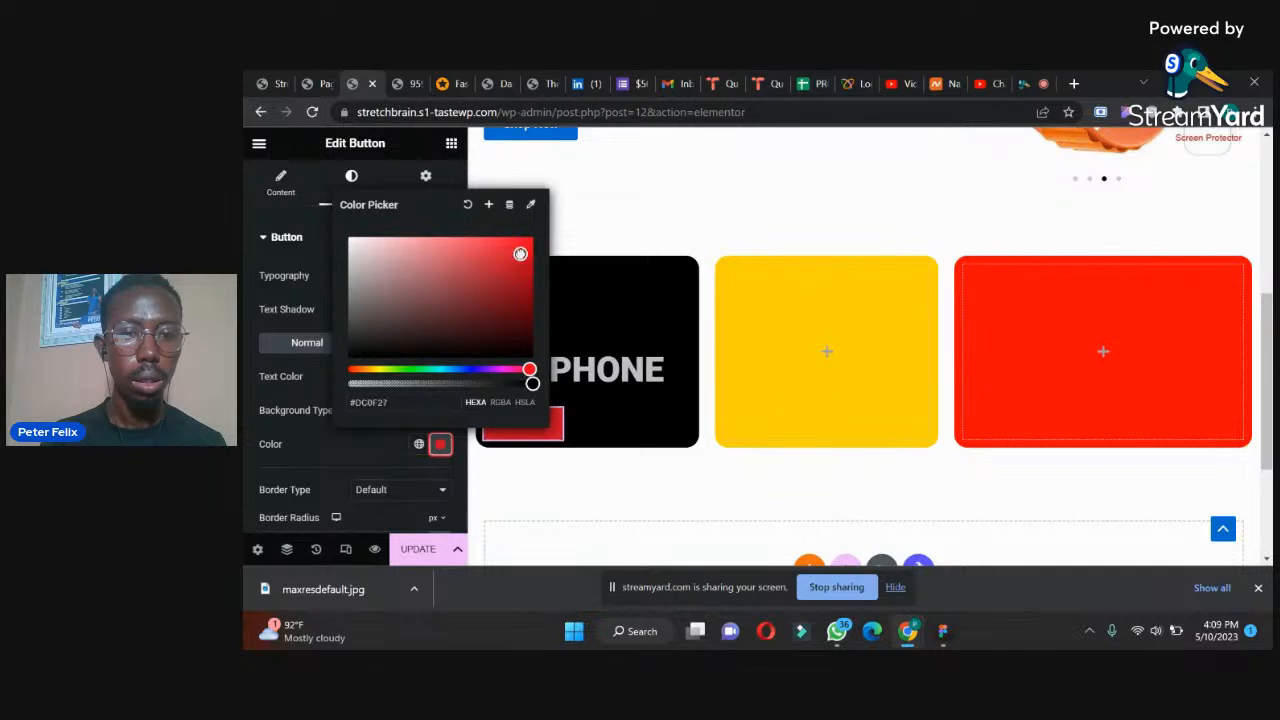
click(337, 440)
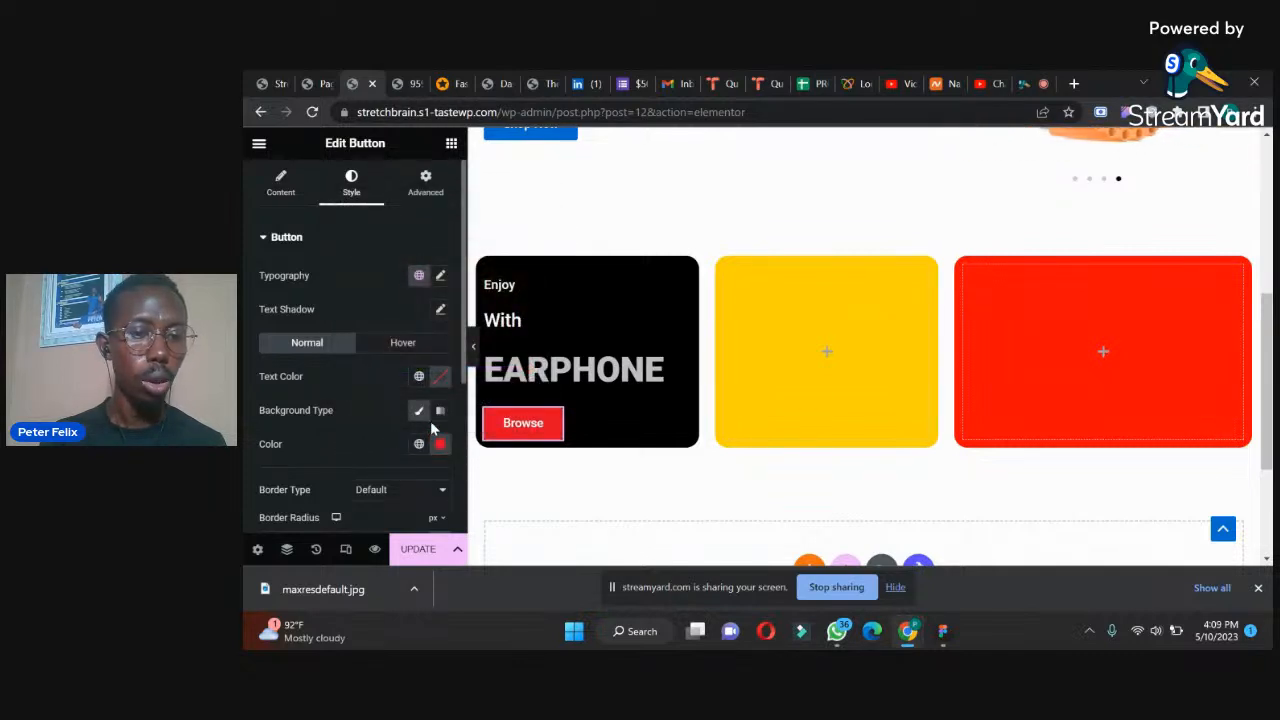
- Round the "Browse" button with a border radius of 24 px on all four corners
scroll(462, 420, down, 2)
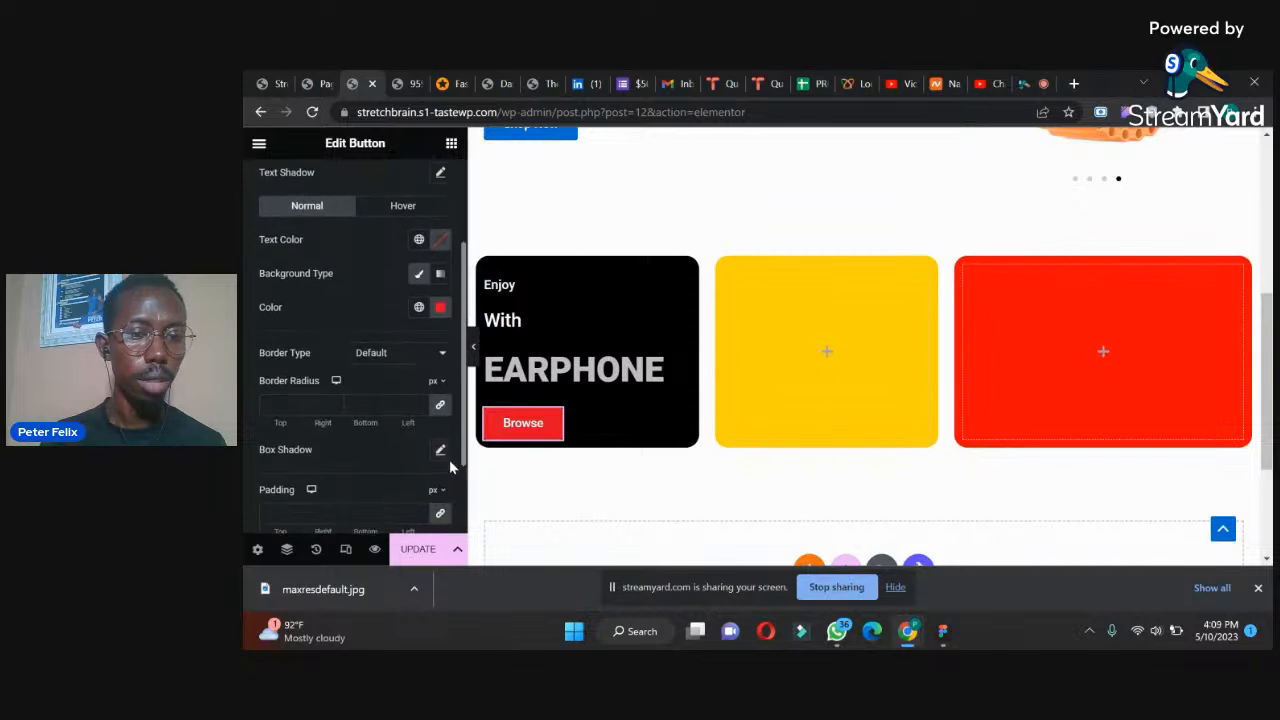
click(390, 404)
text(24)
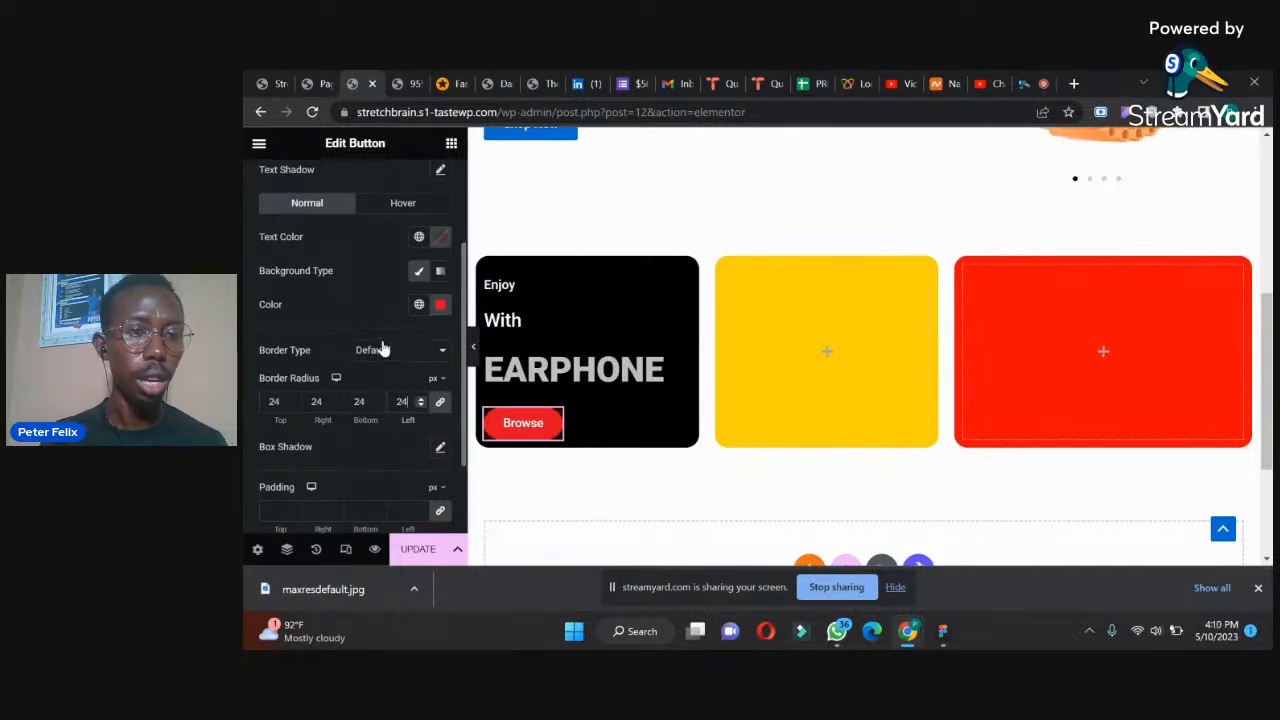
- Set the "Browse" button's typography to weight 400 (Normal) and size 14 px, and compare it with the reference banner
scroll(460, 323, up, 2)
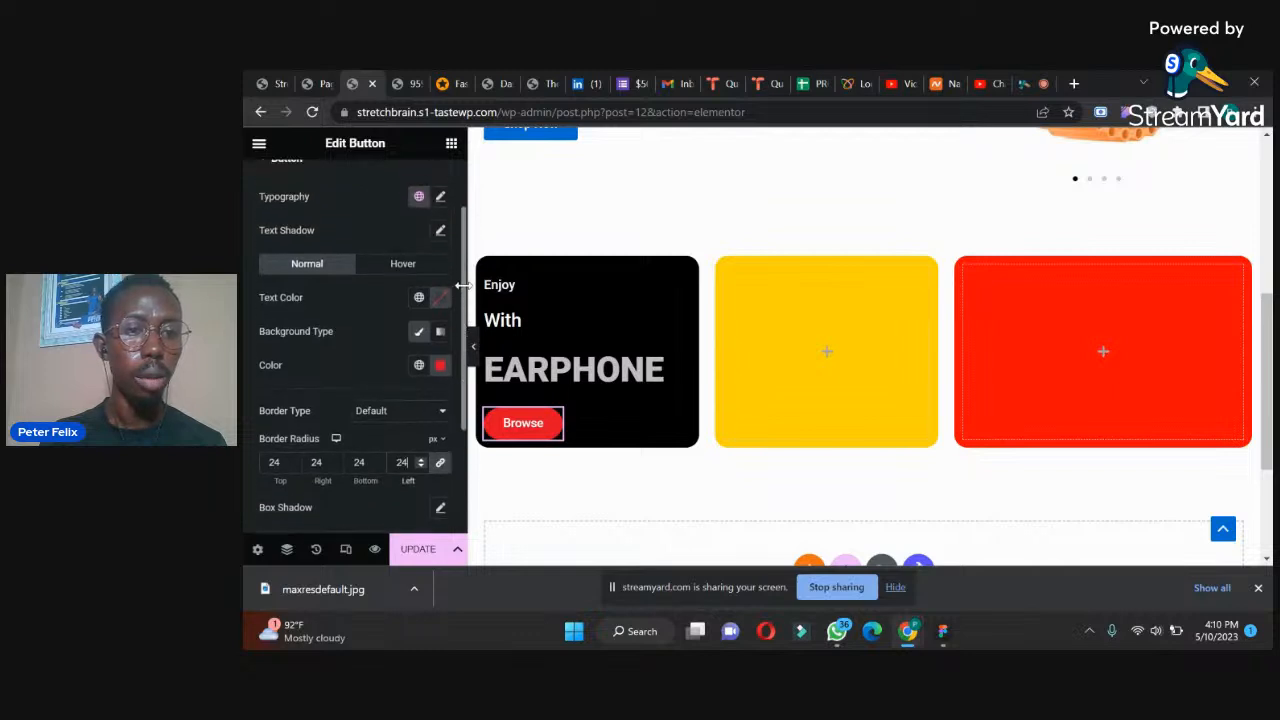
click(440, 268)
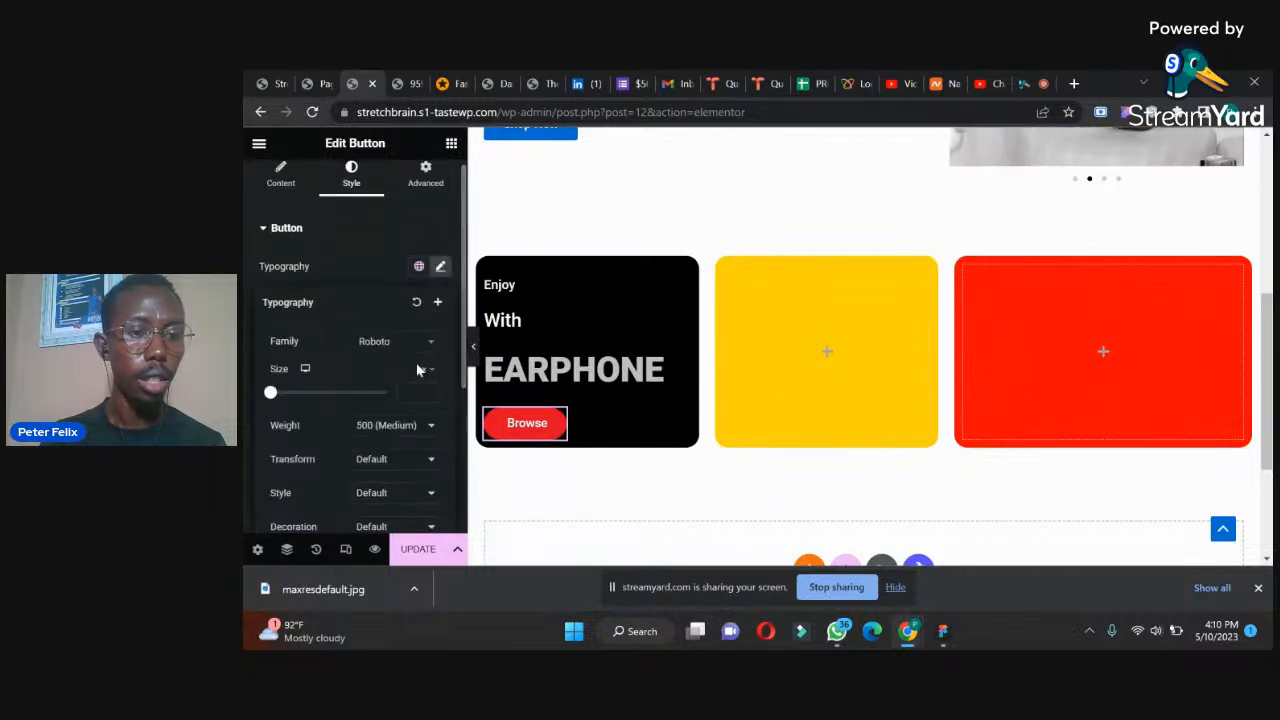
click(391, 423)
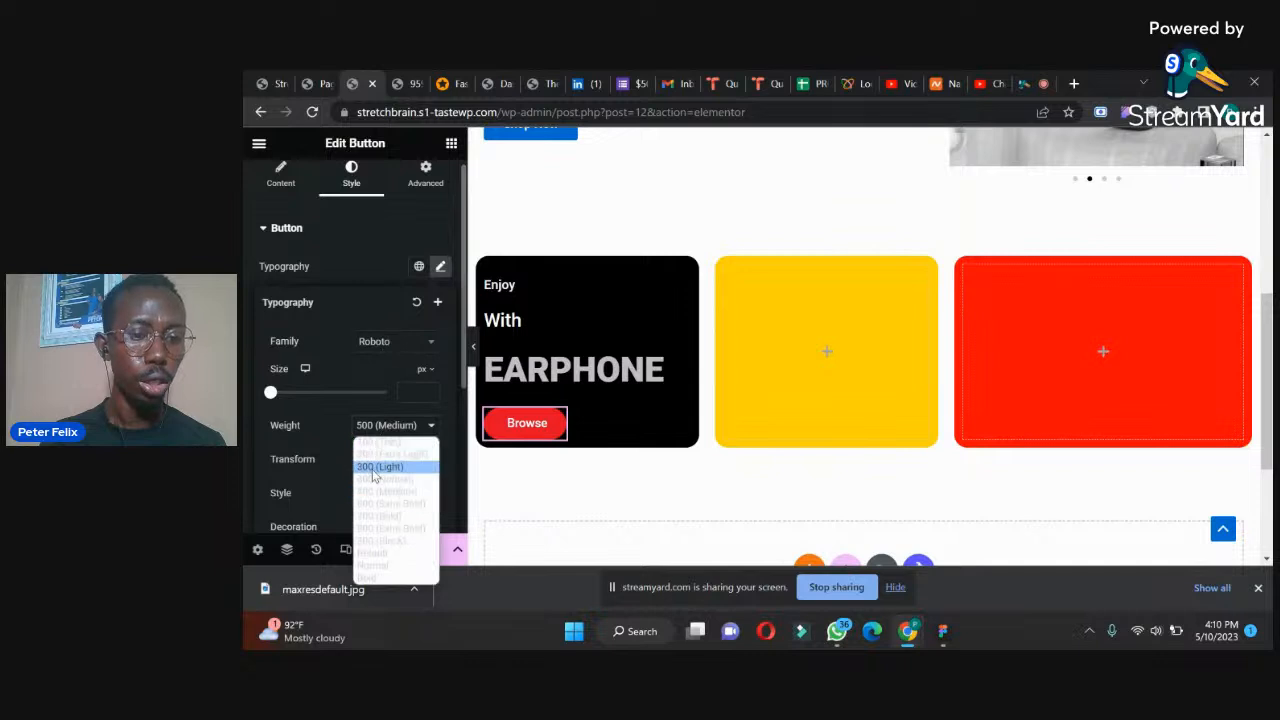
click(375, 480)
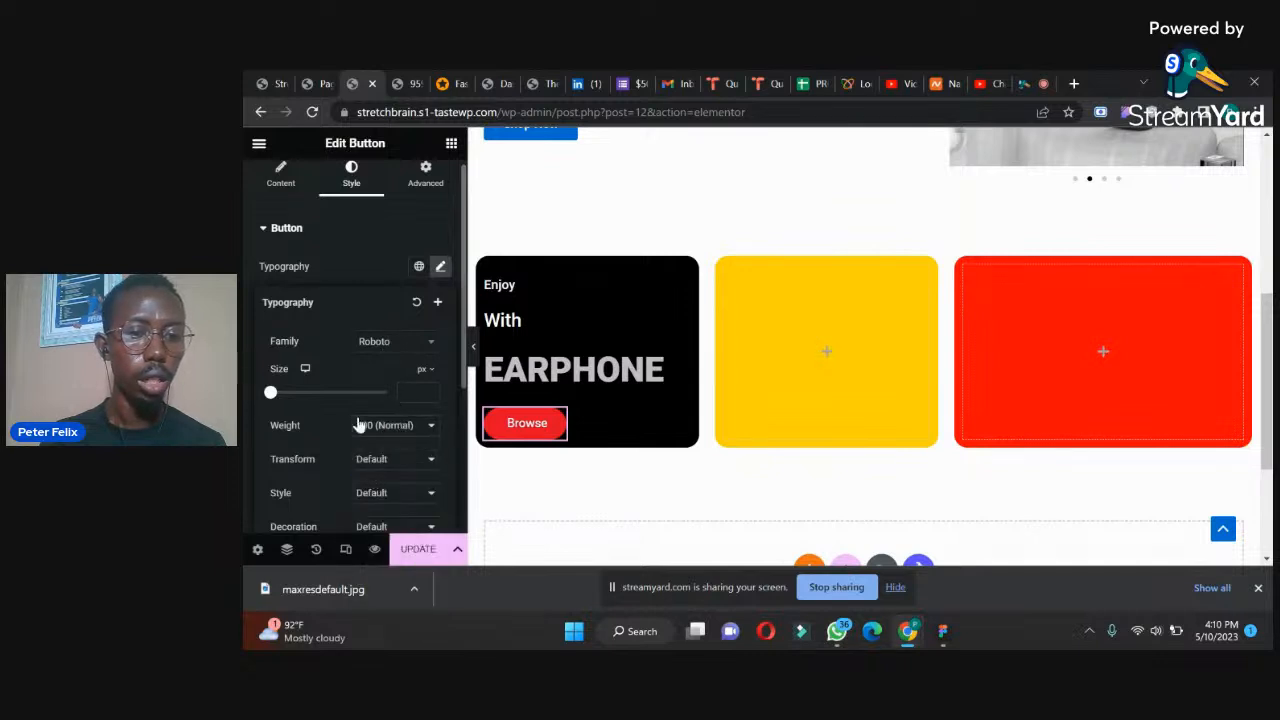
text(14)
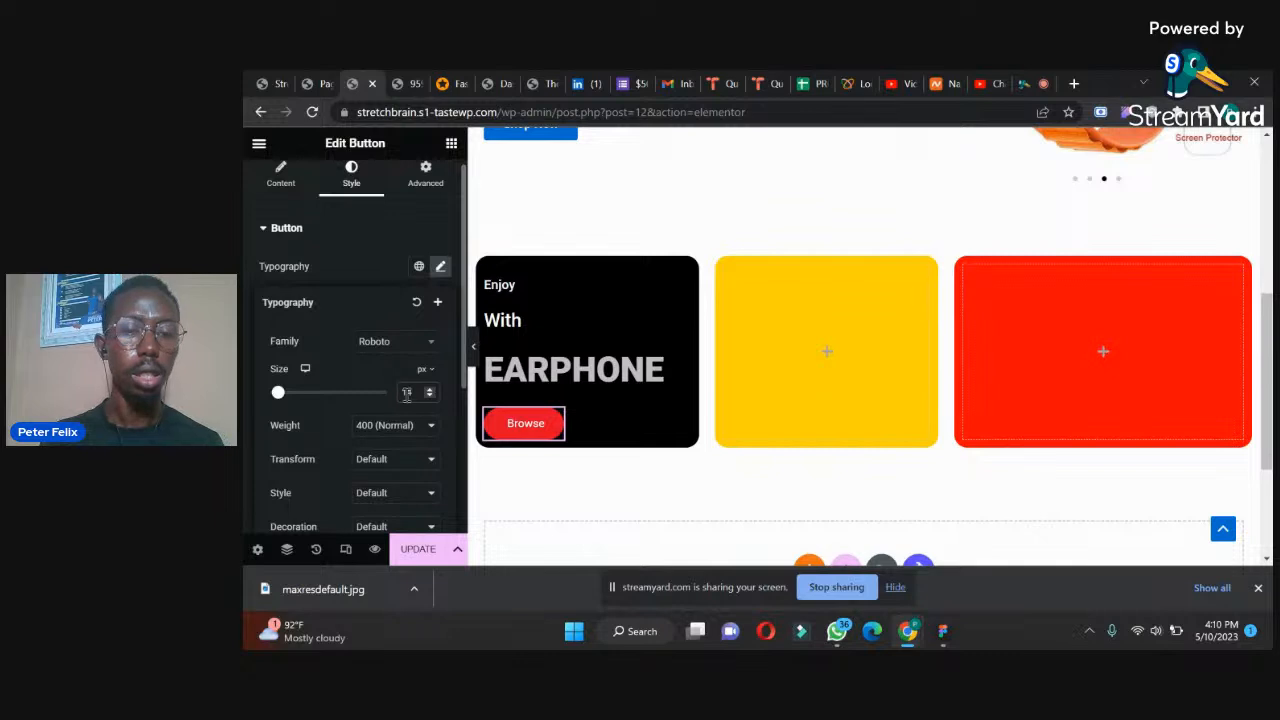
click(402, 84)
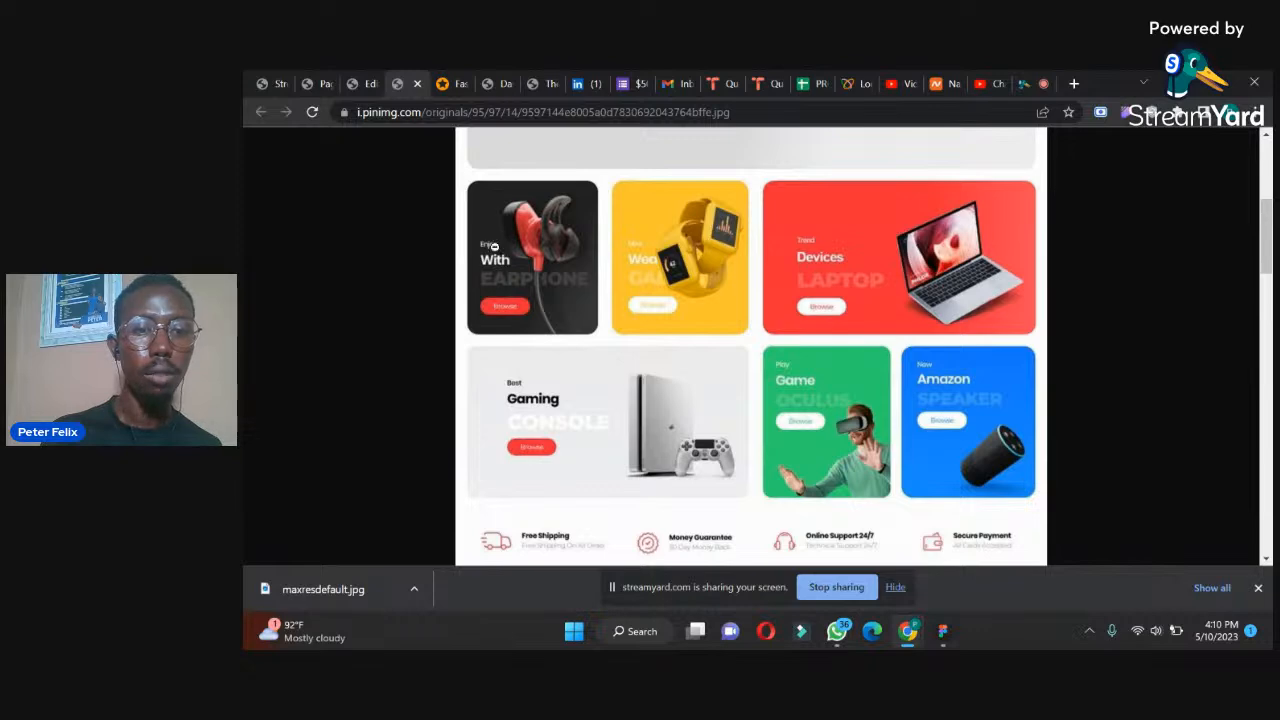
click(370, 82)
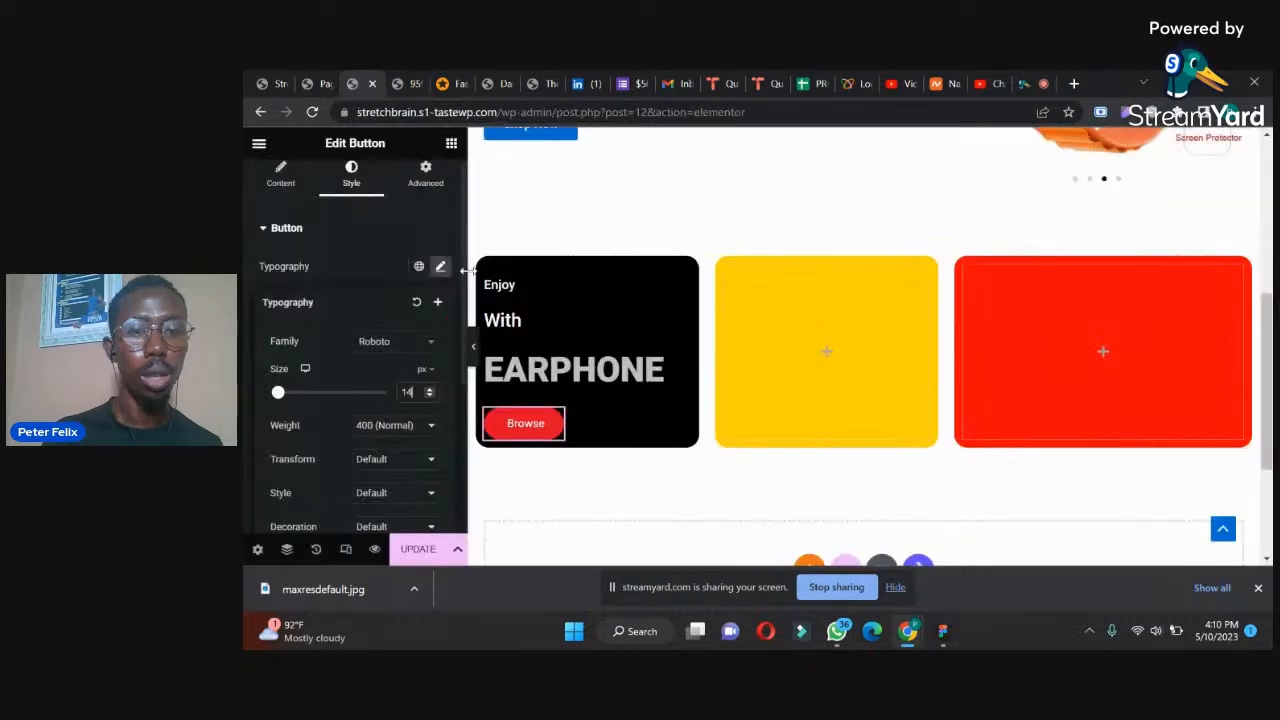
- Unlink the "EARPHONE" heading's margins and set its top margin to -22 px
click(509, 360)
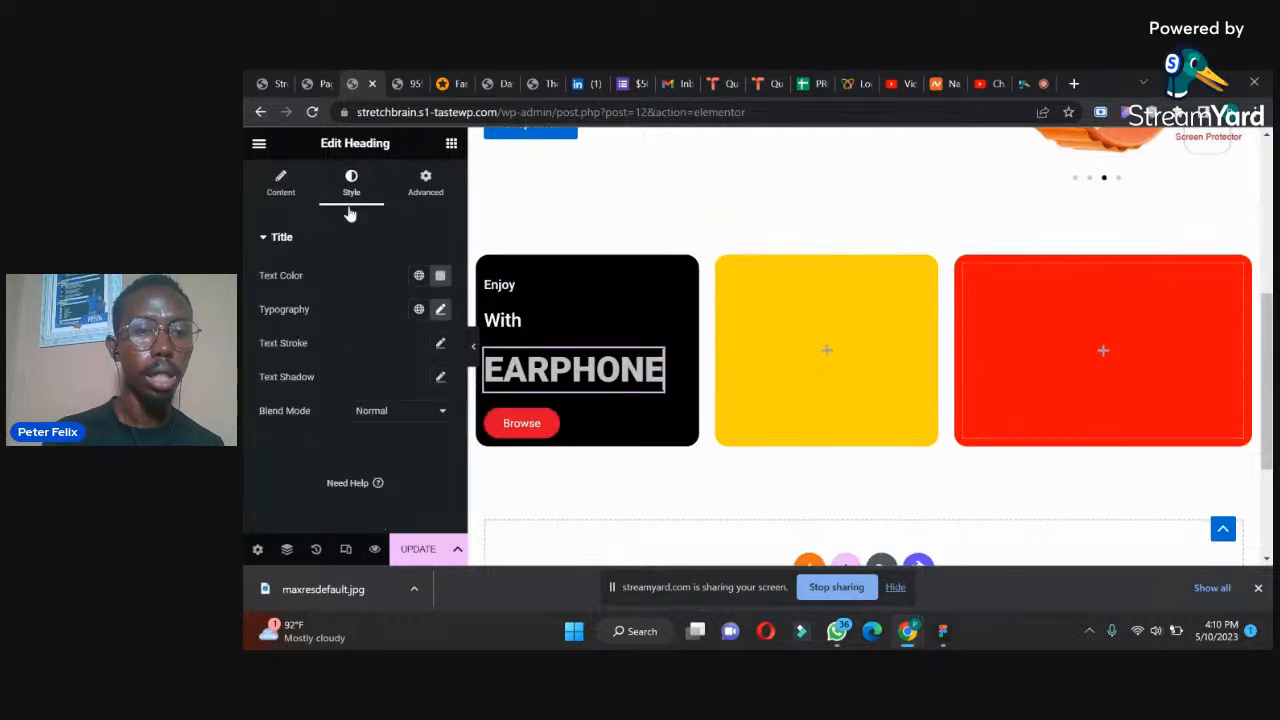
click(424, 185)
click(439, 294)
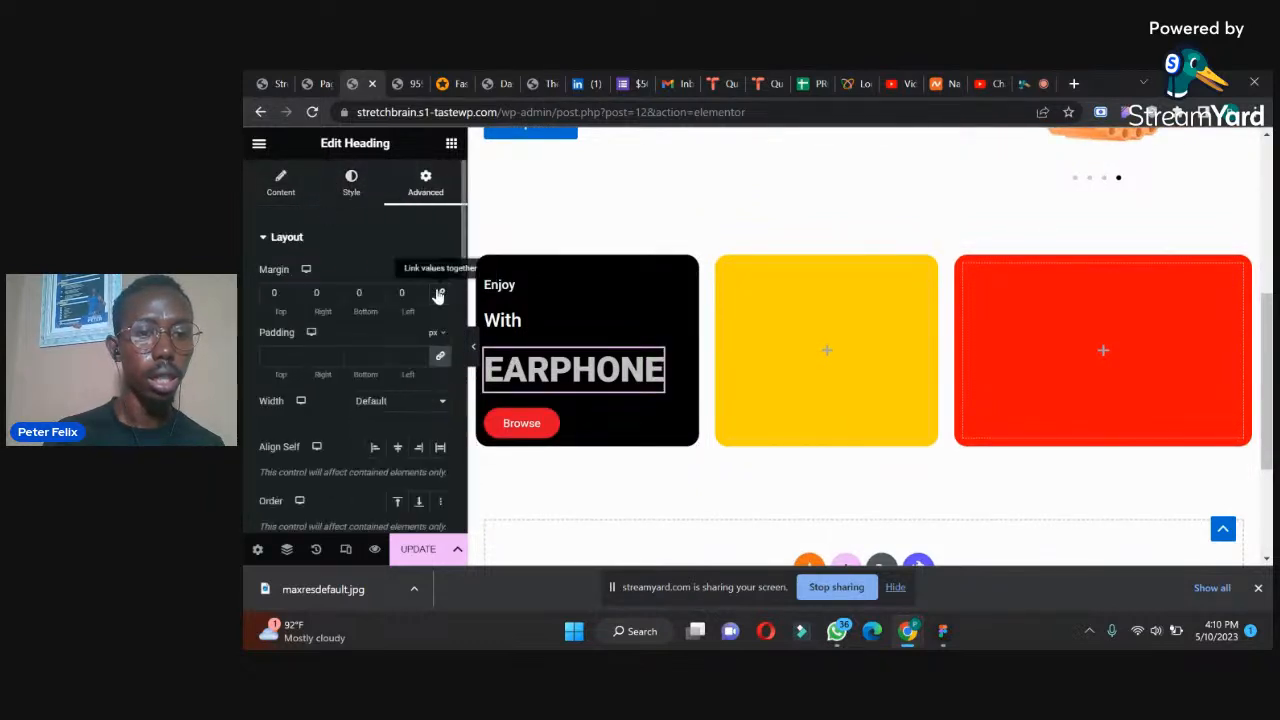
drag(292, 300, 292, 300)
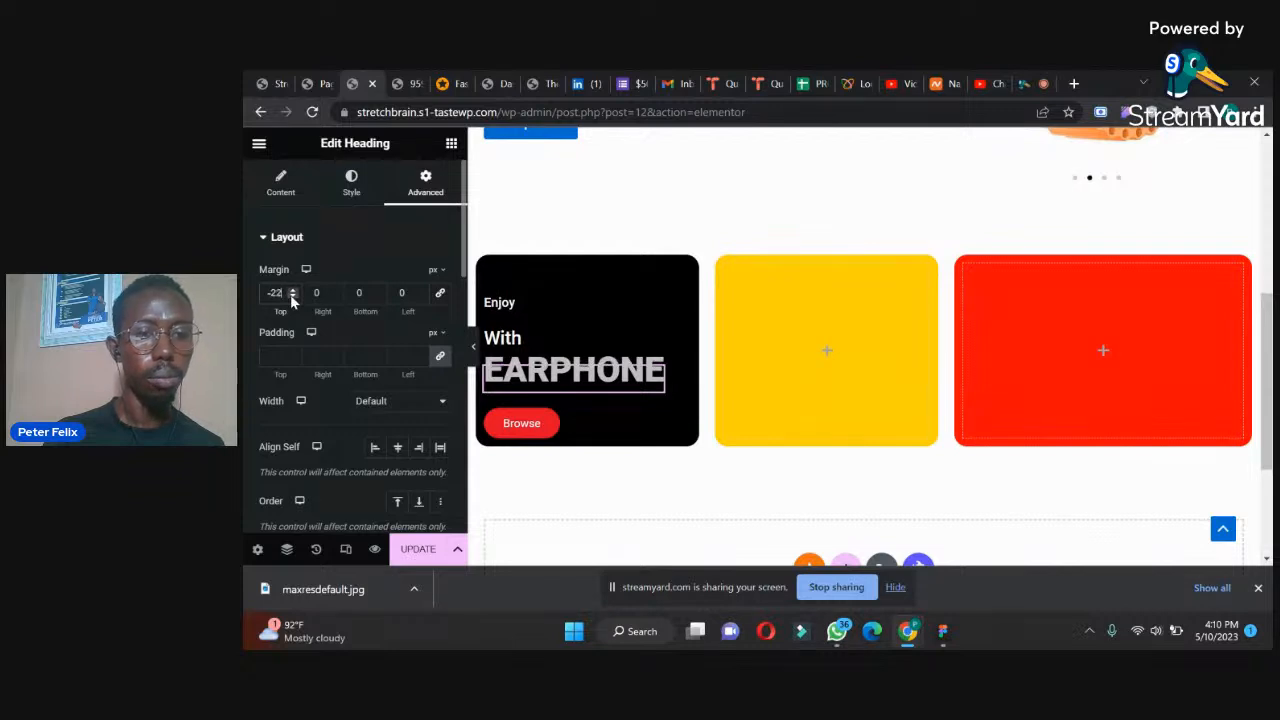
click(292, 298)
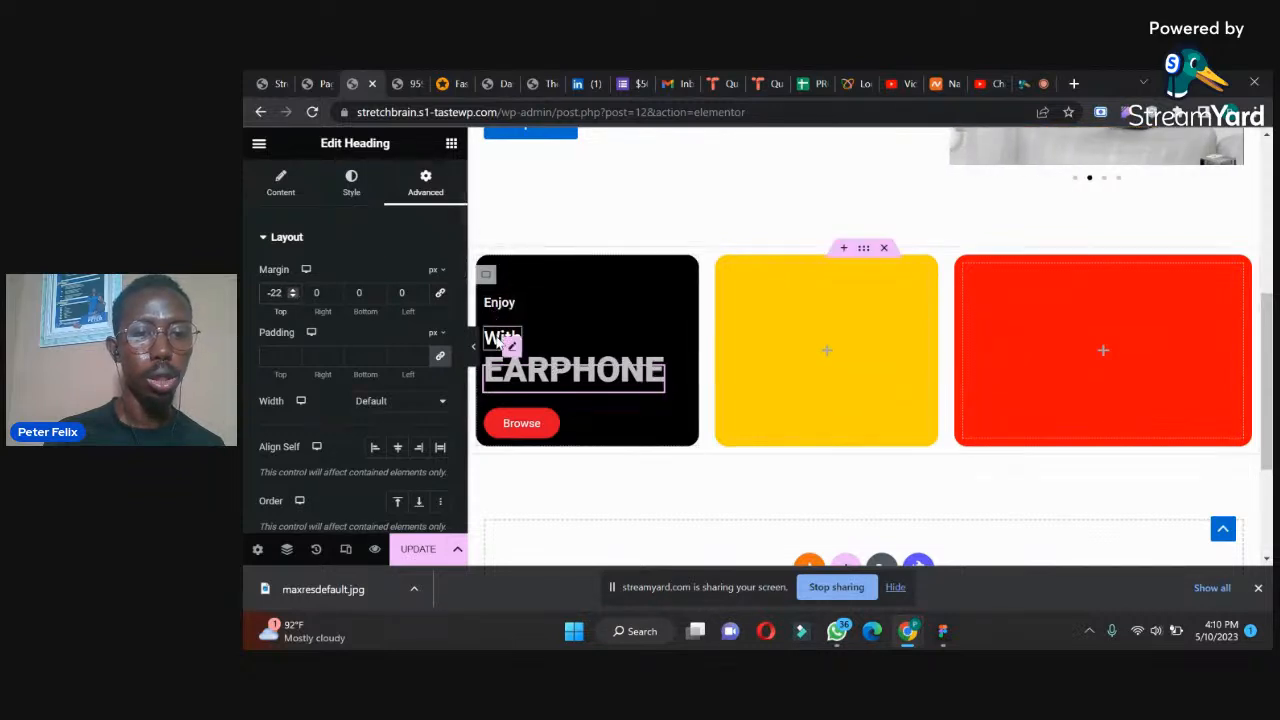
- Unlink the "With" heading's margins and set its top margin to -15 px
click(503, 341)
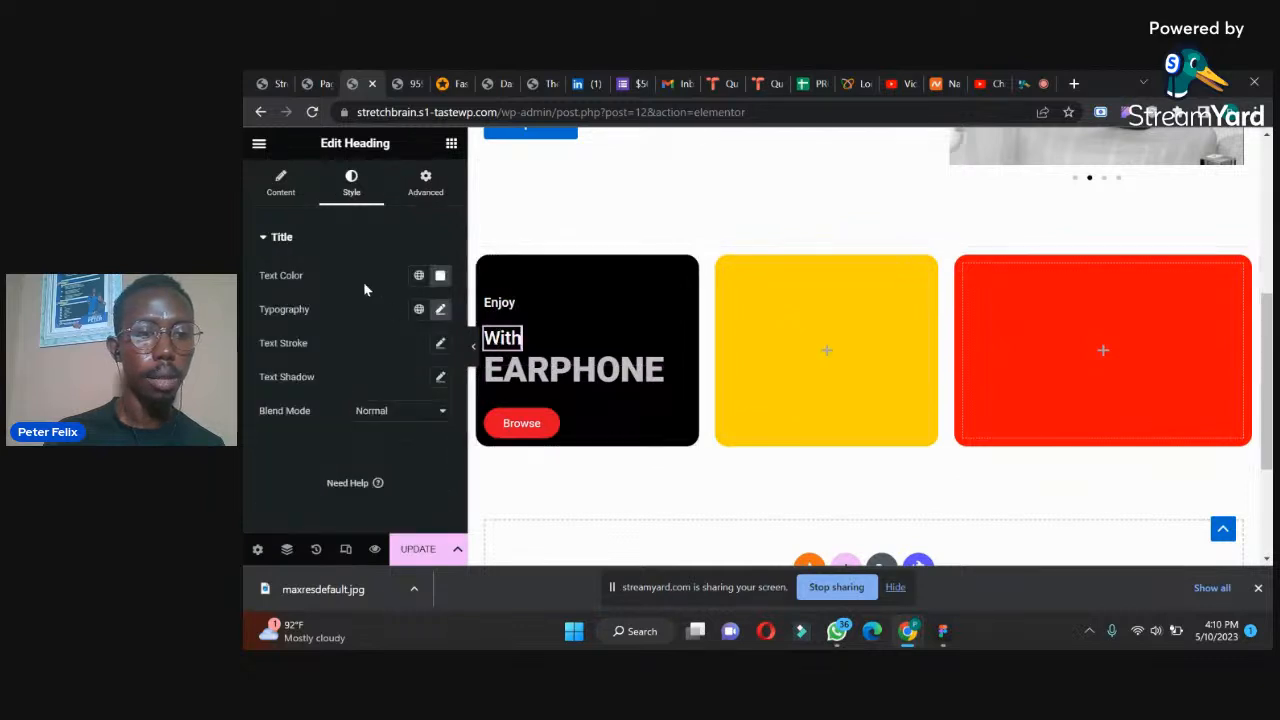
click(424, 194)
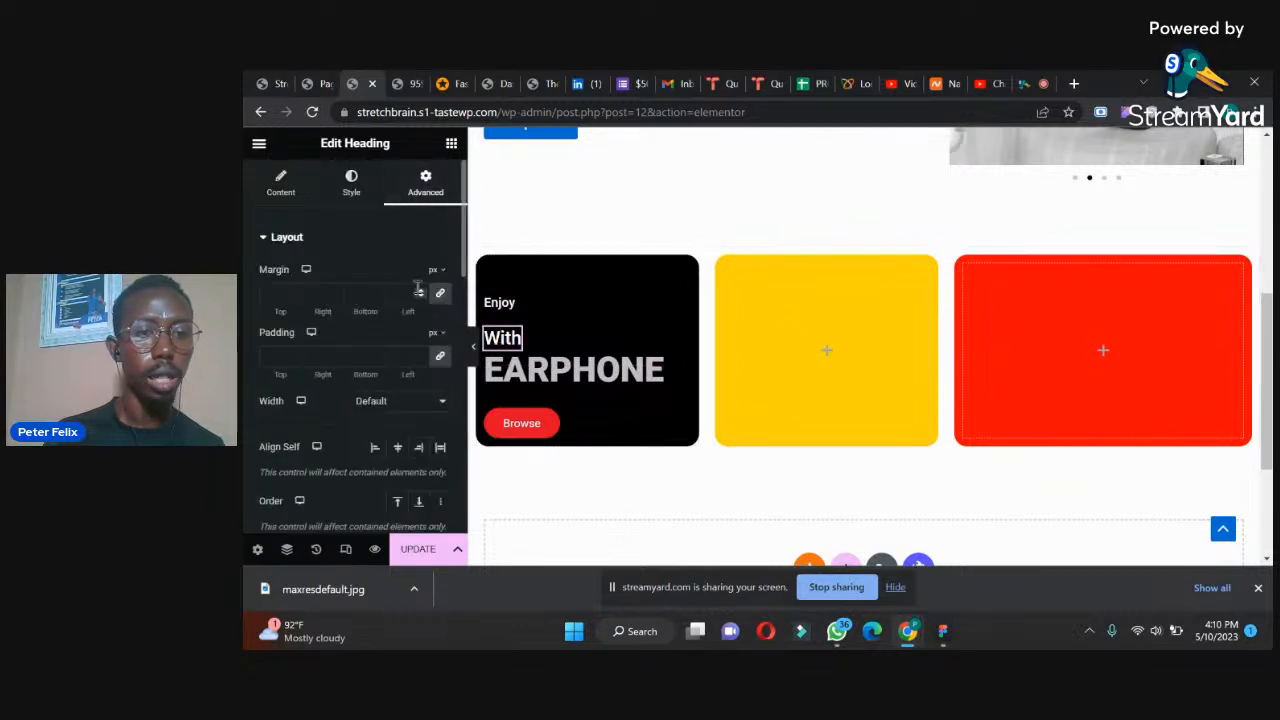
click(293, 297)
click(293, 297)
click(293, 297)
click(293, 298)
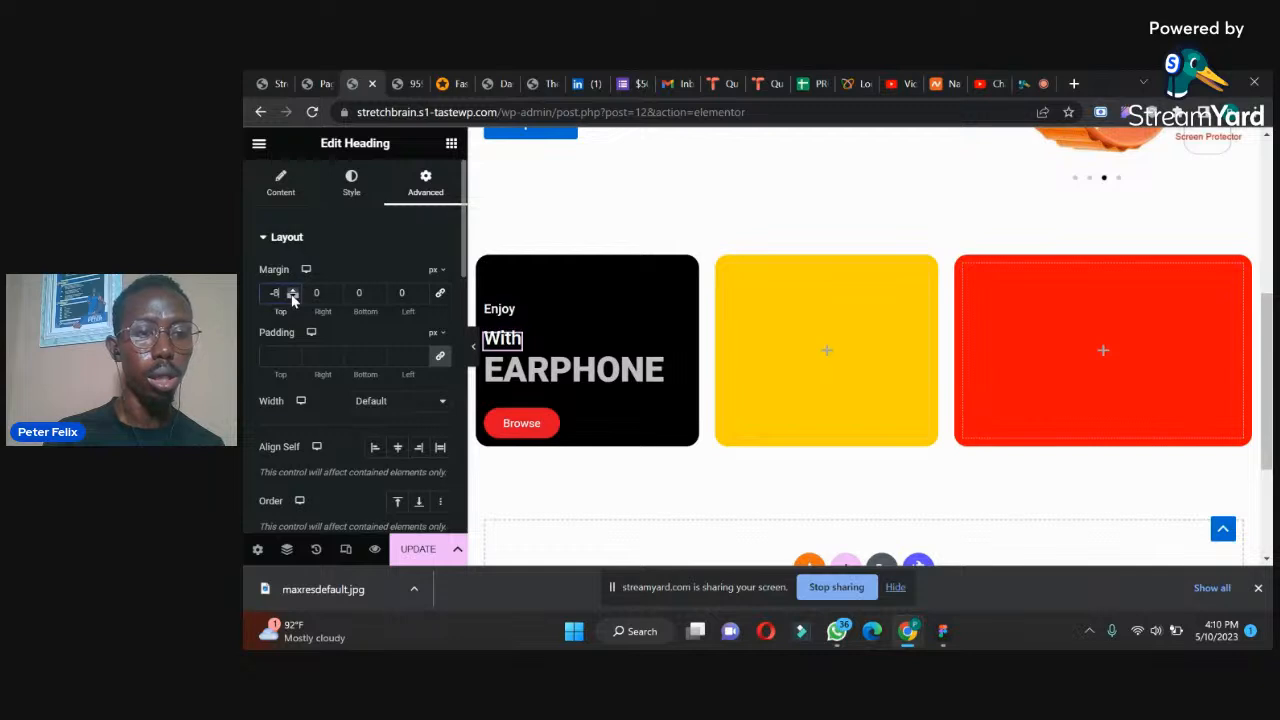
click(293, 290)
click(293, 290)
click(293, 290)
click(293, 290)
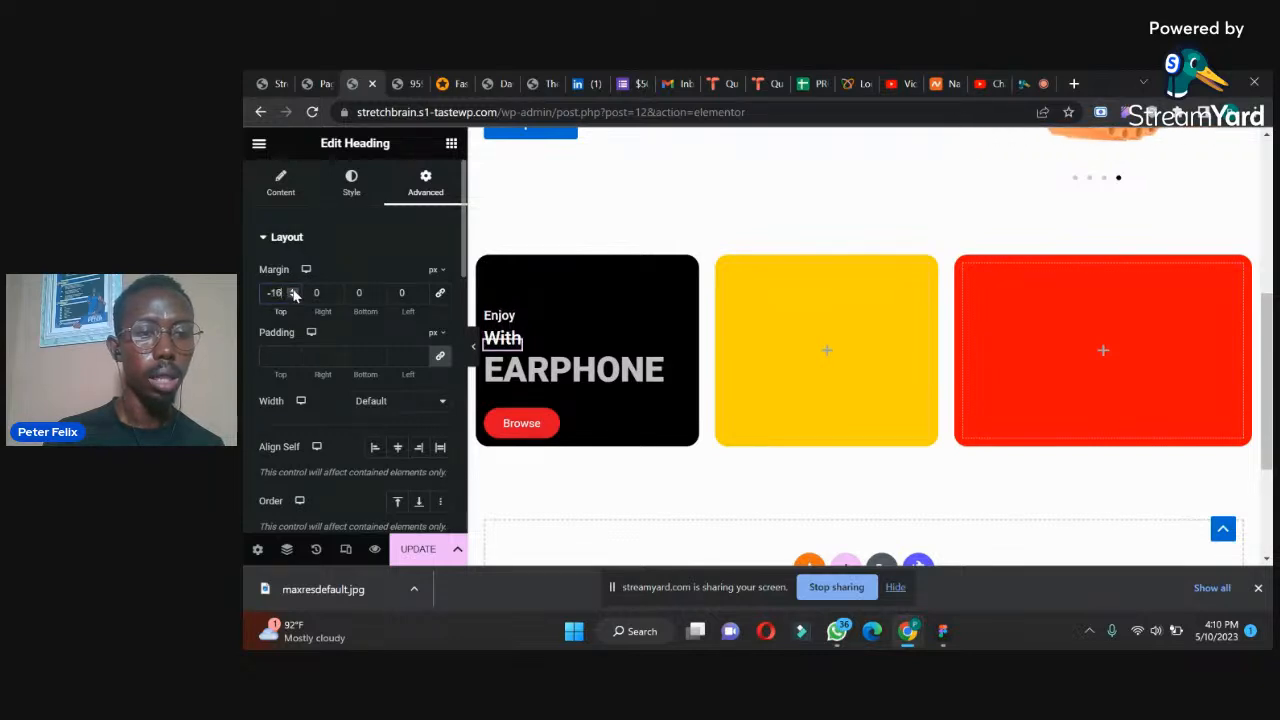
click(293, 290)
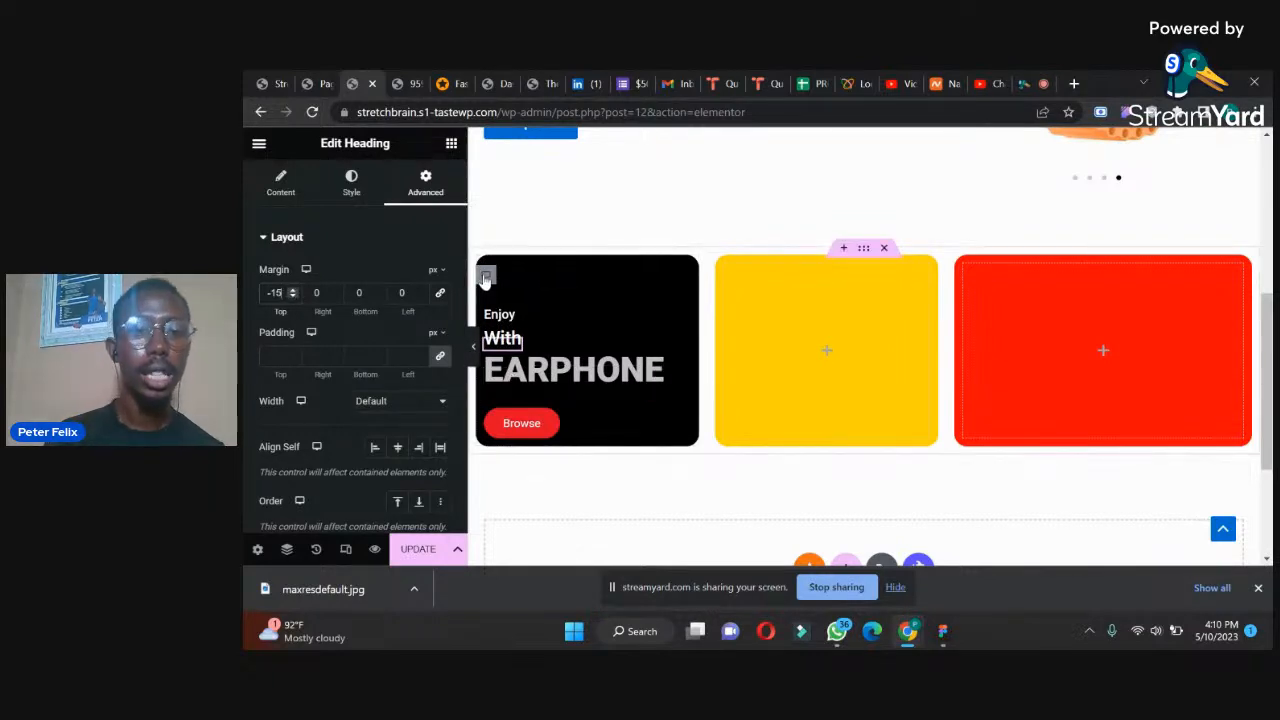
- Unlink the black container's padding, set its bottom padding to 30 px, and compare the layout with the reference banner
click(487, 277)
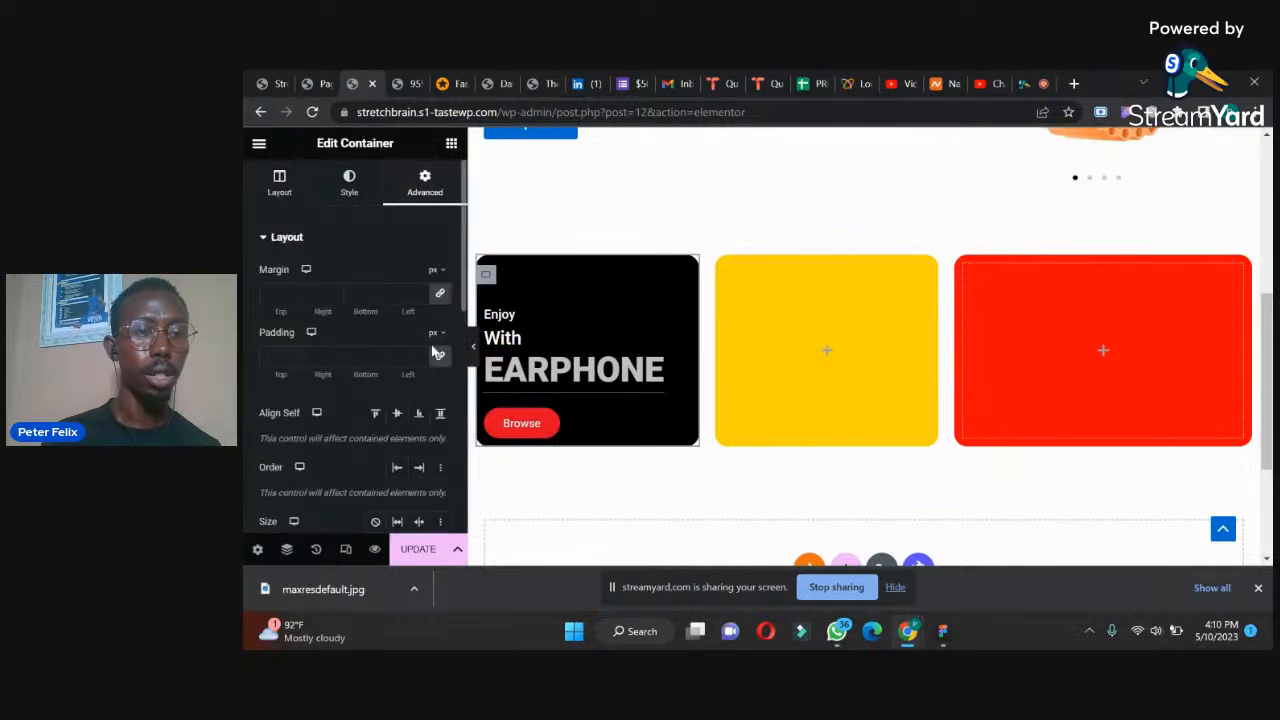
click(378, 360)
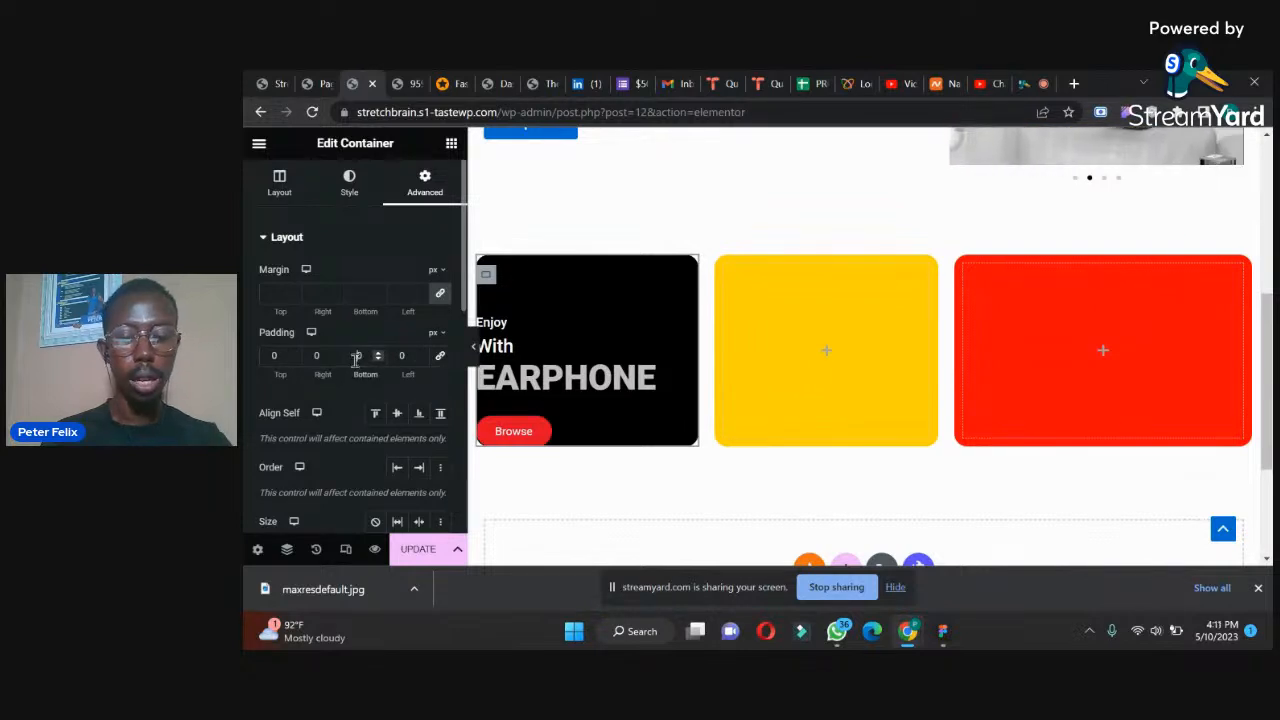
text(5)
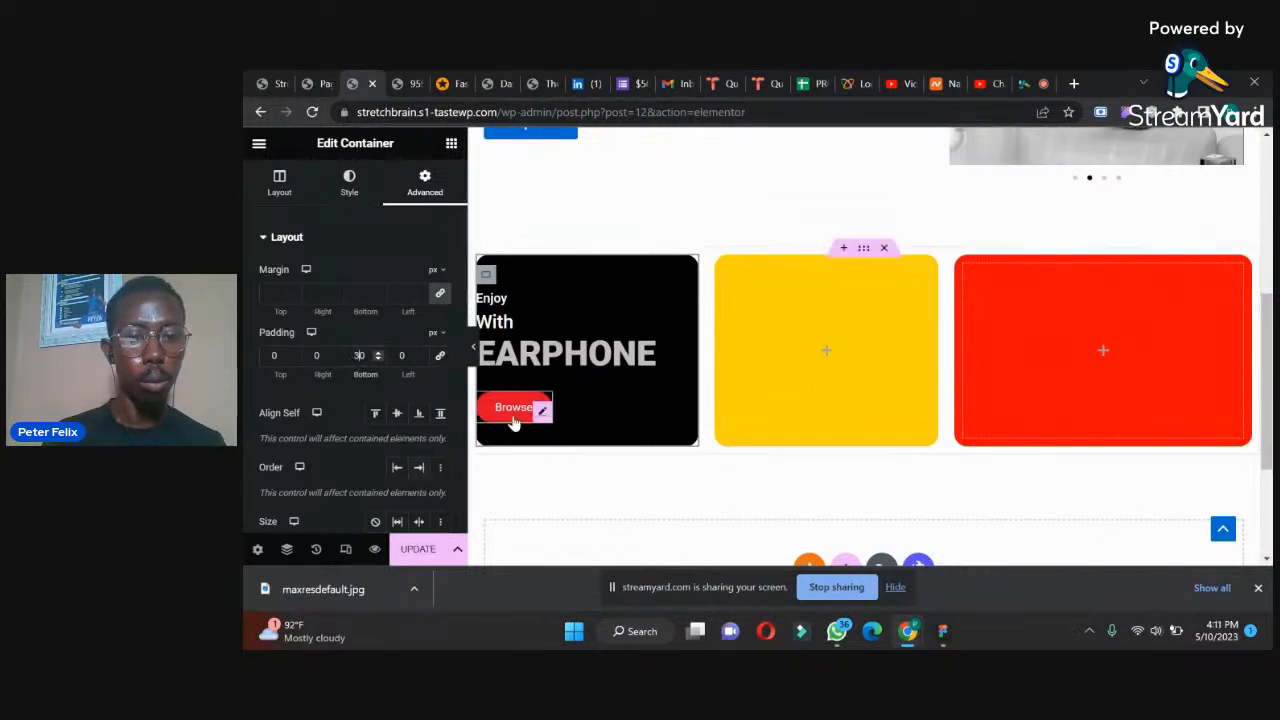
click(409, 80)
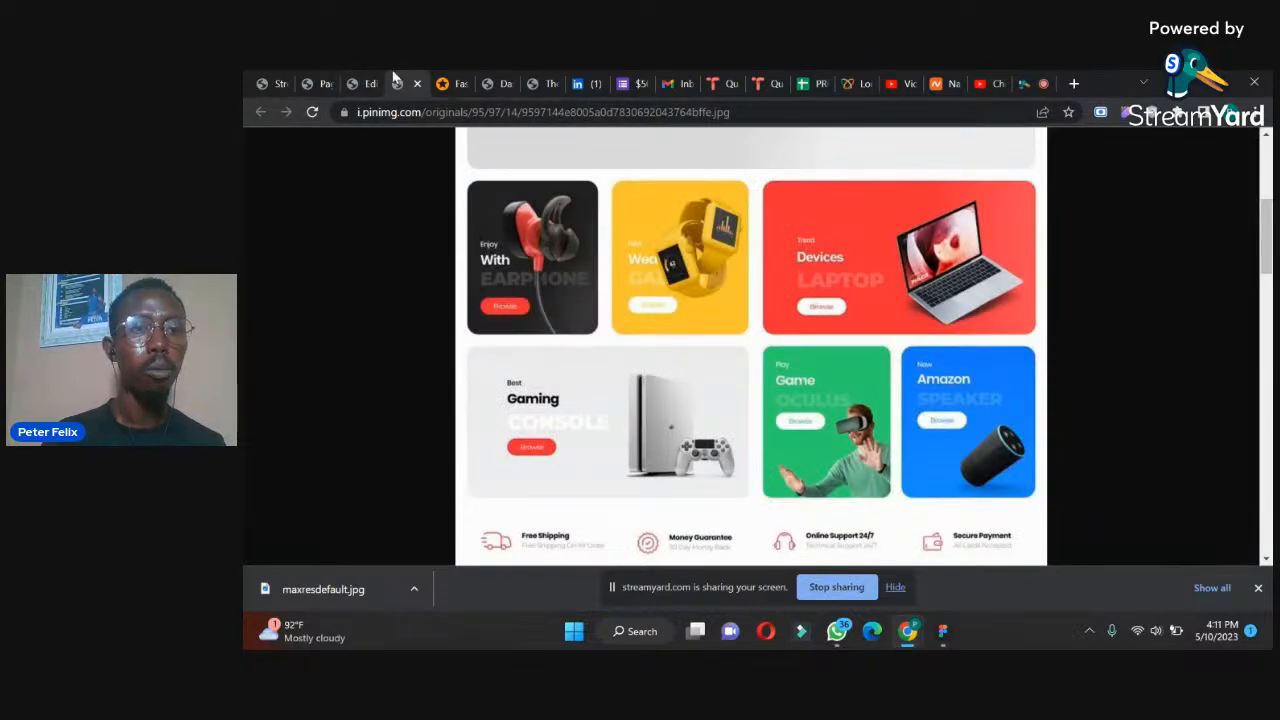
click(363, 85)
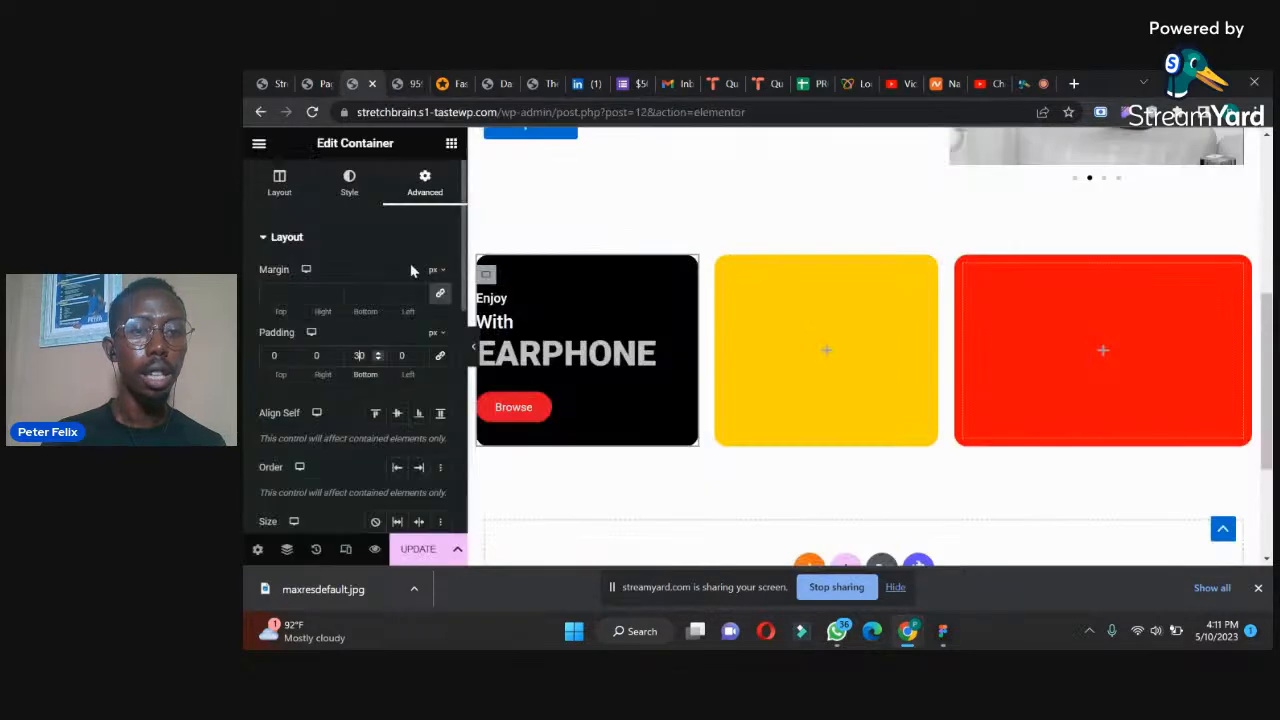
- Set the black container's right padding to 0 and left padding to 20 px, and check the result against the reference
text(0)
double_click(316, 356)
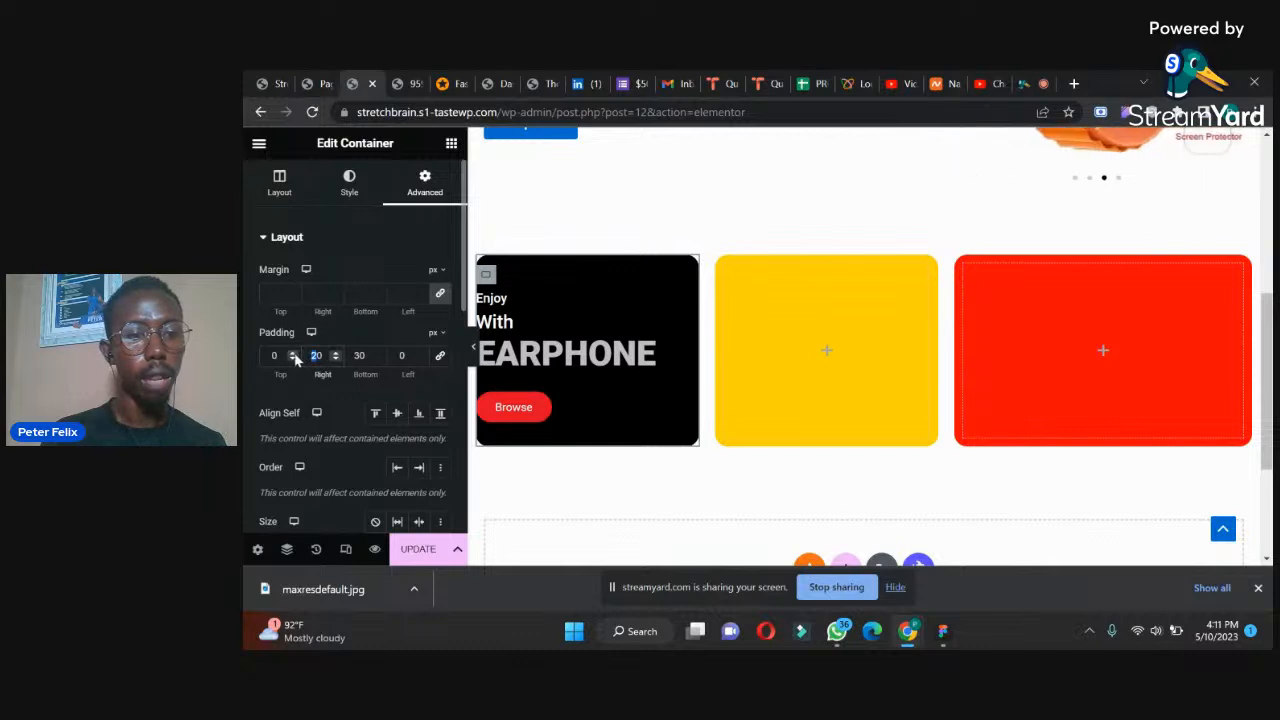
text(0)
click(399, 362)
text(20)
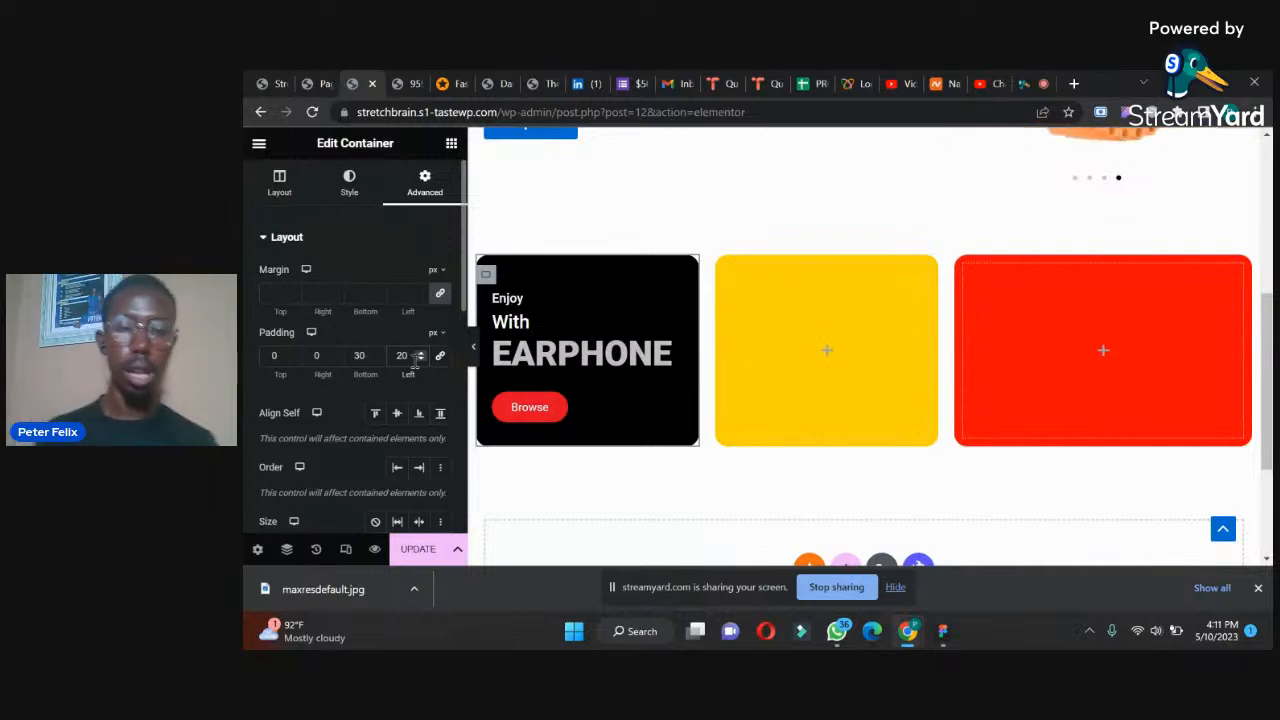
click(405, 83)
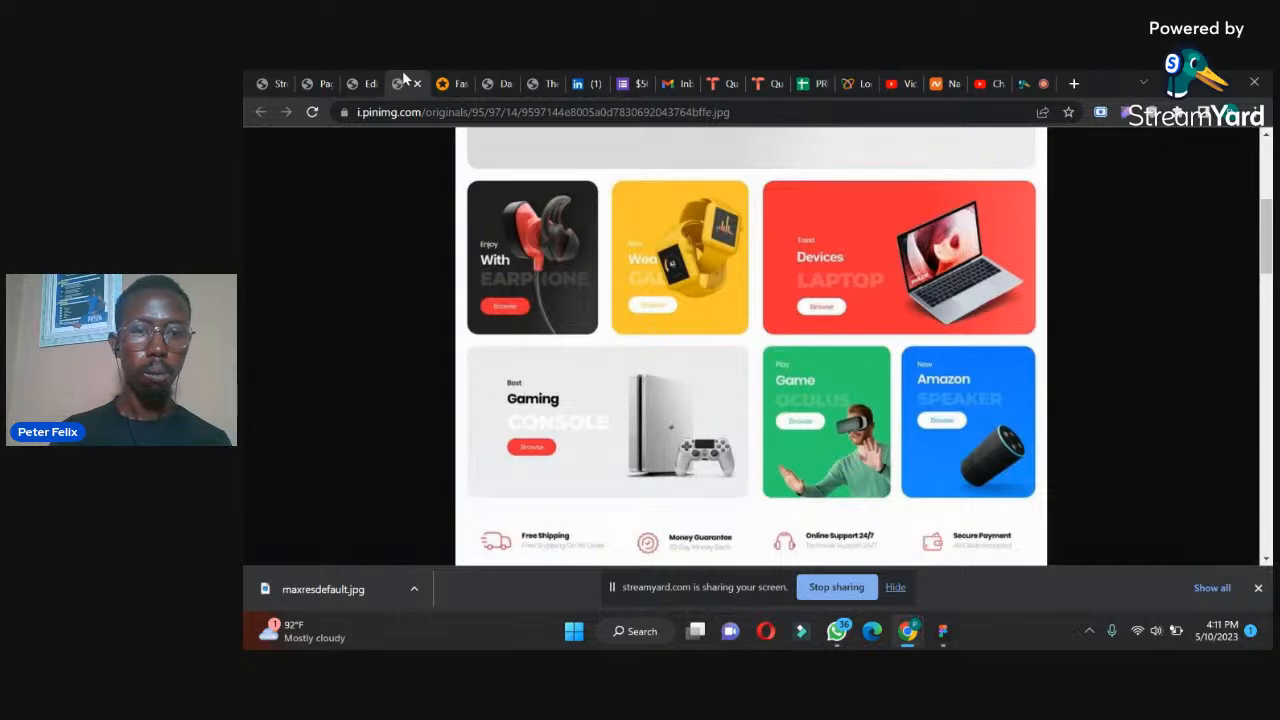
click(362, 83)
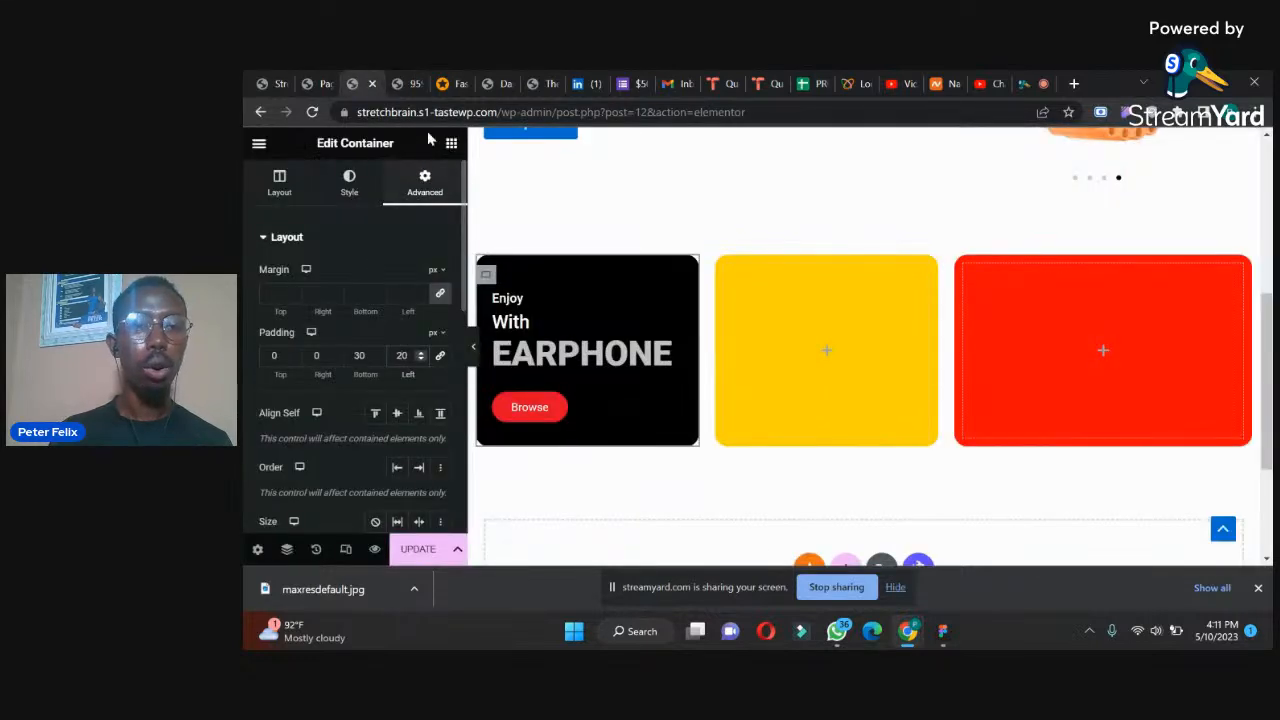
- Add an Image widget to the black container and place the "Browse" button directly below the "EARPHONE" heading, above the image
click(451, 143)
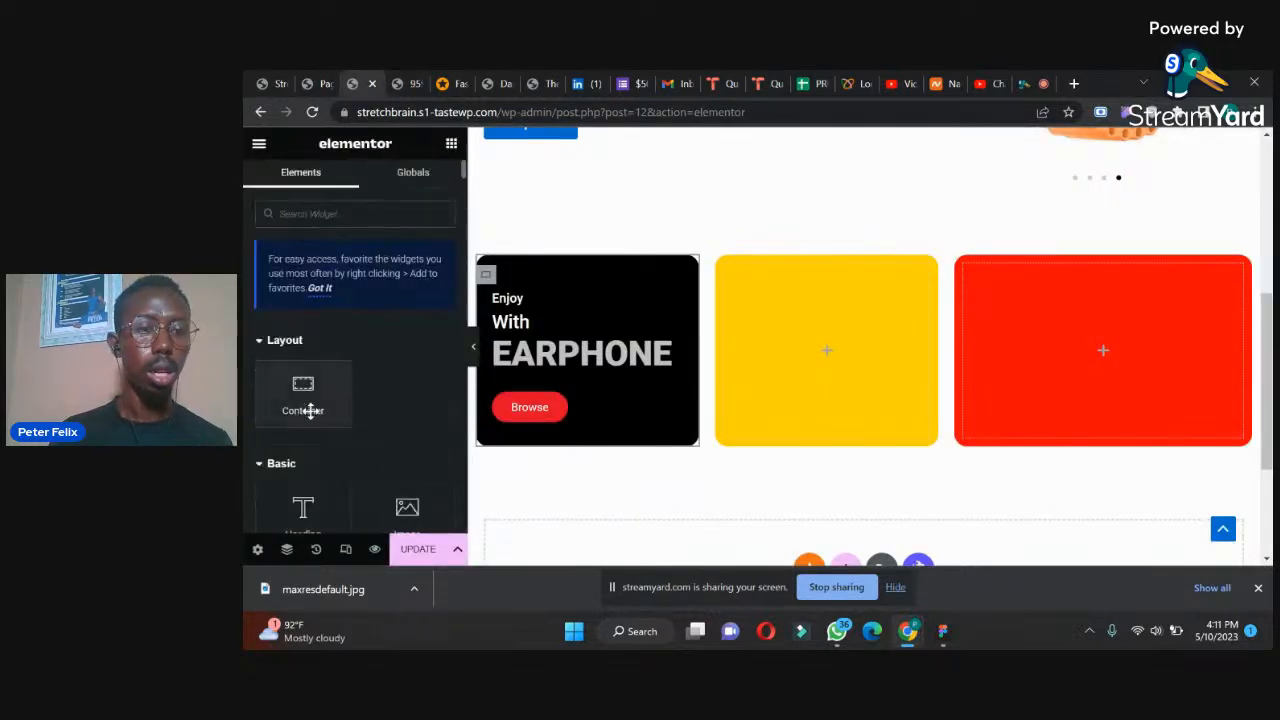
drag(407, 510, 604, 373)
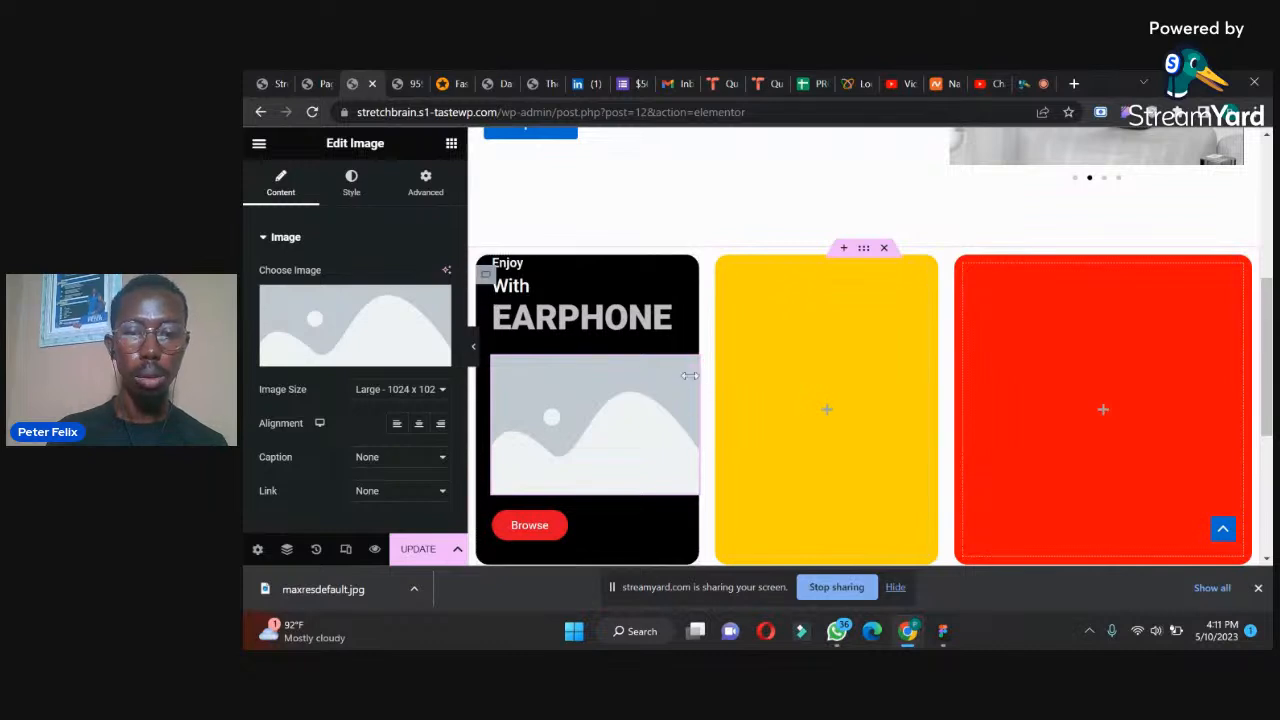
drag(689, 375, 566, 517)
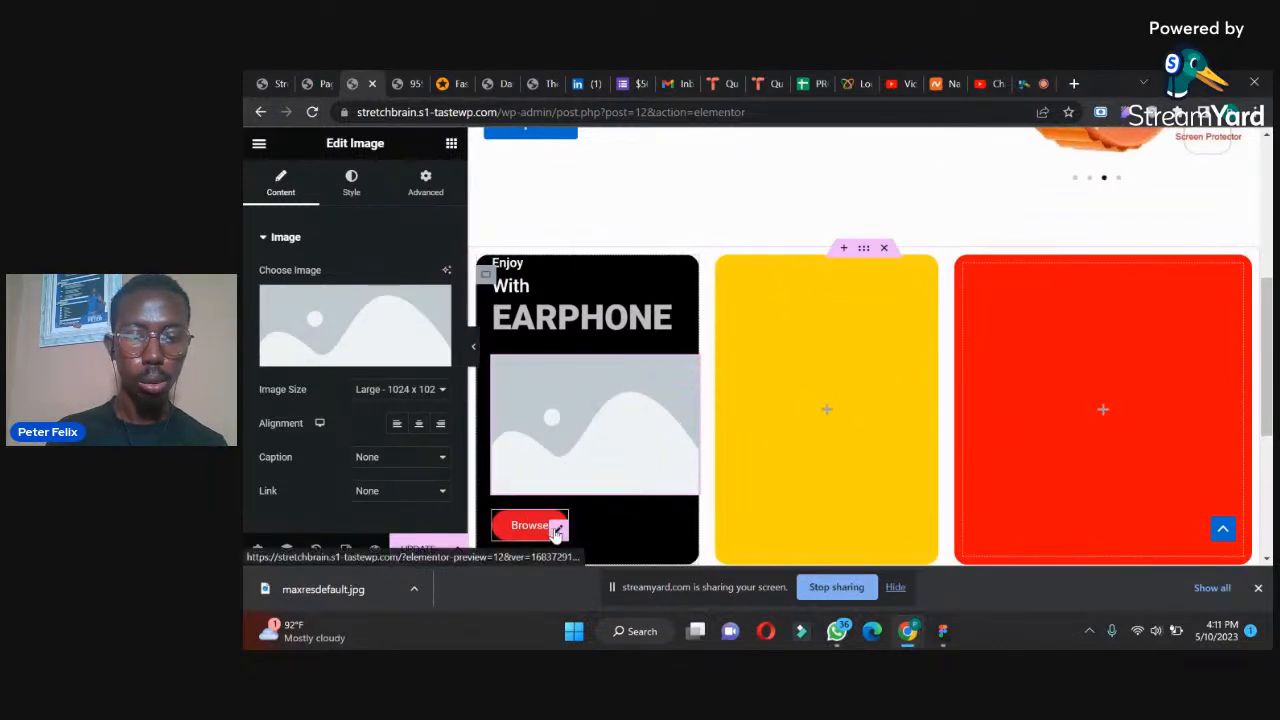
drag(558, 528, 573, 378)
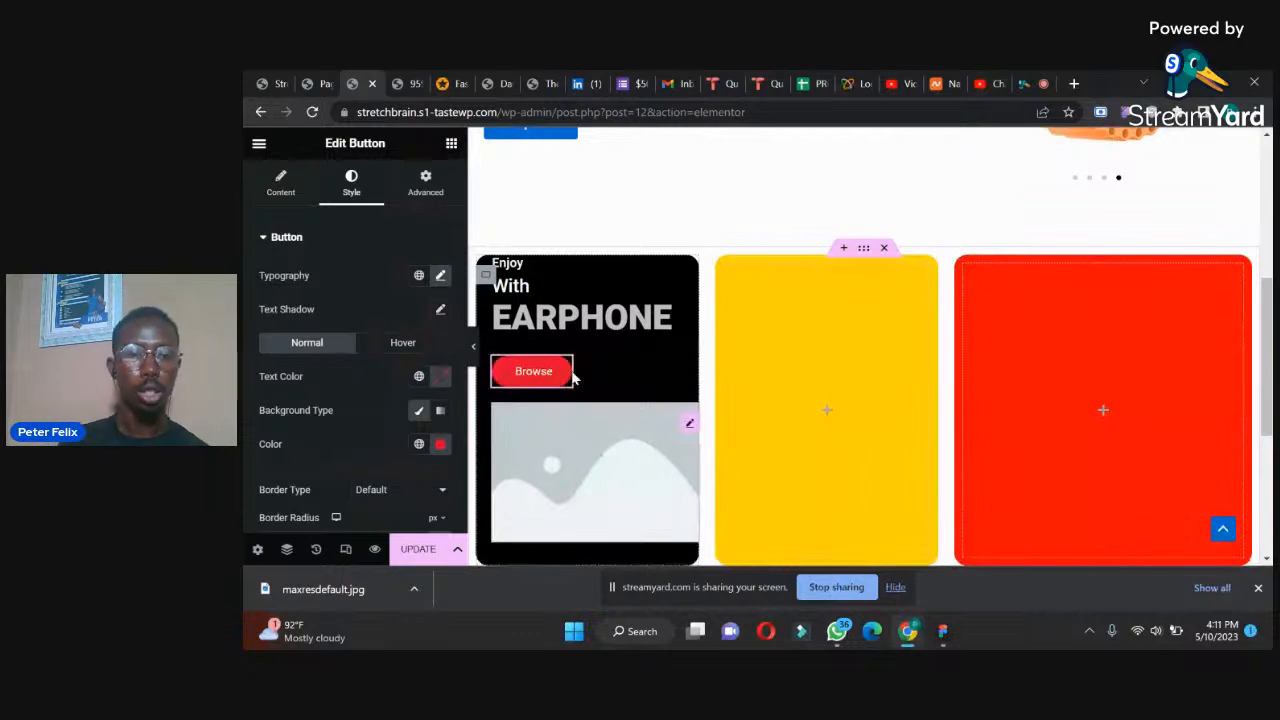
- Fill the new Image widget with the orange smartwatch picture 1-1.jpg from the media library
click(560, 440)
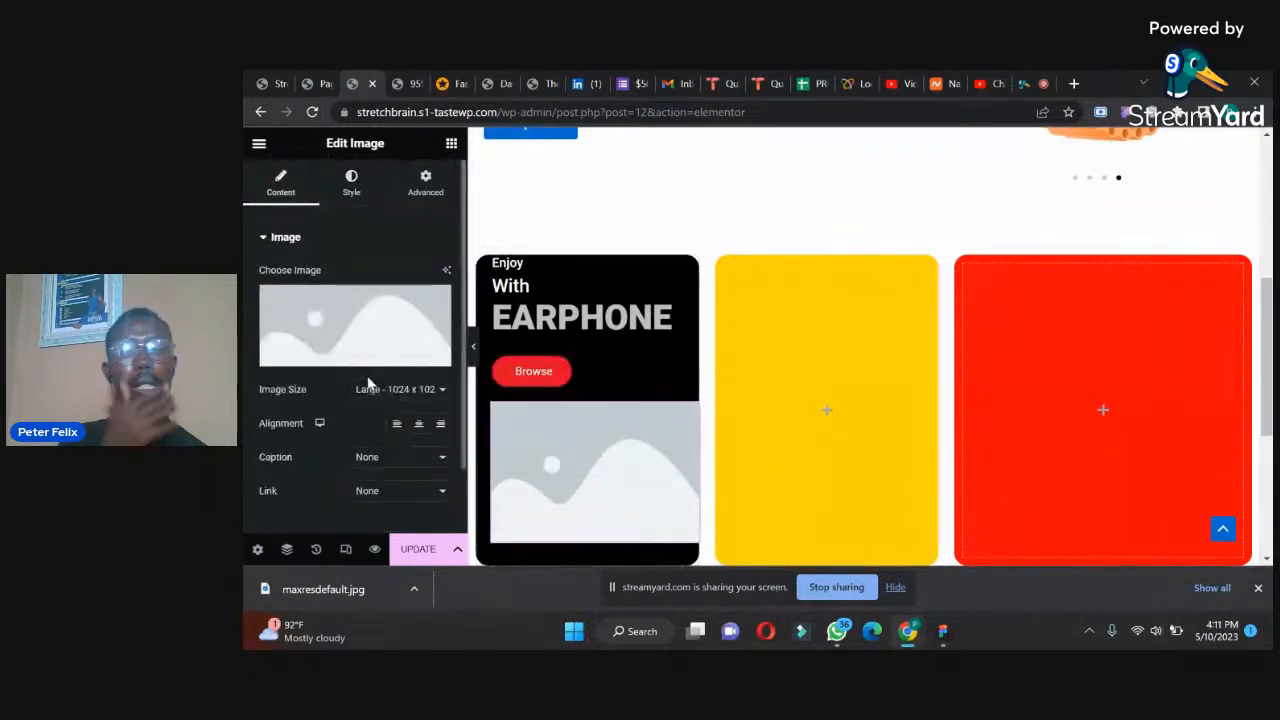
click(343, 356)
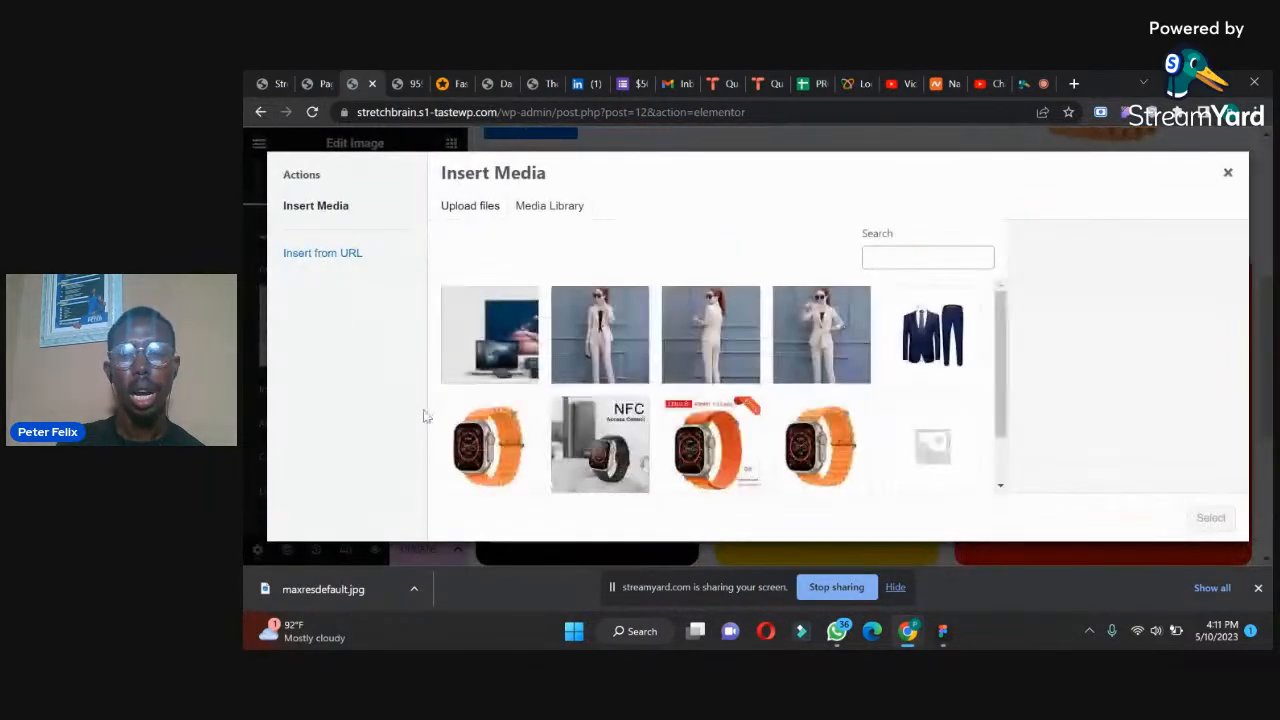
click(505, 452)
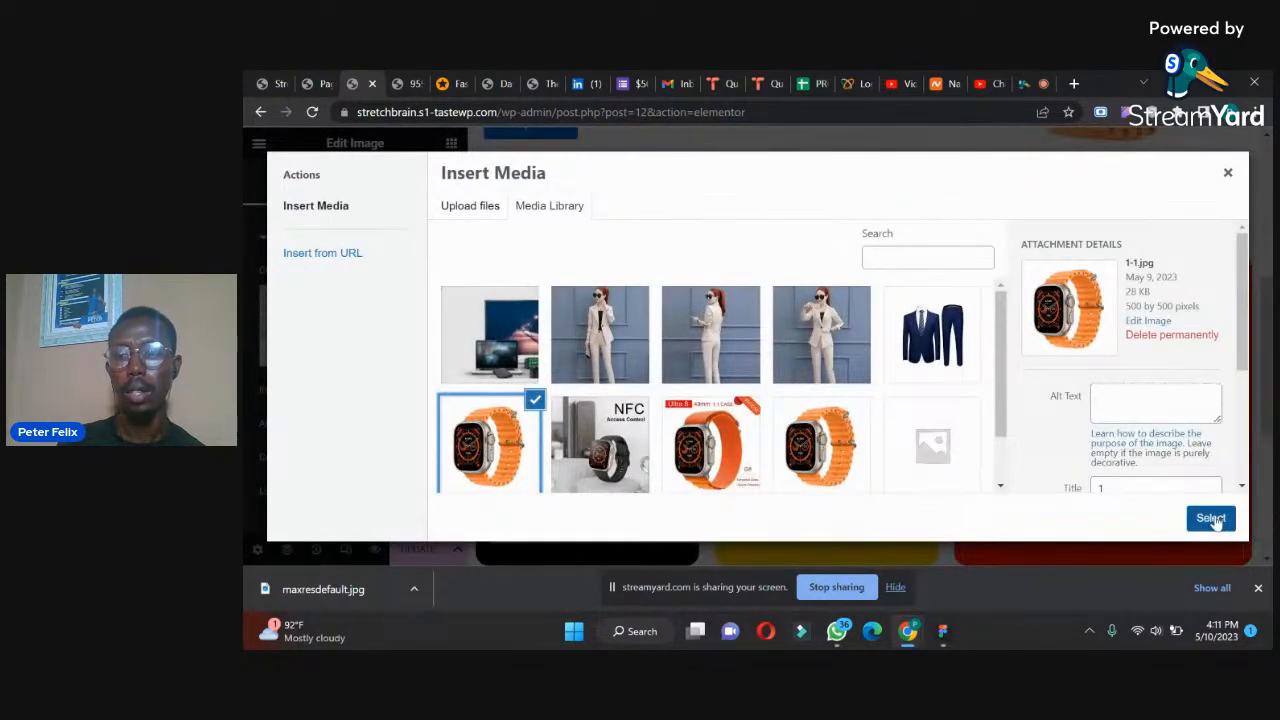
click(1211, 519)
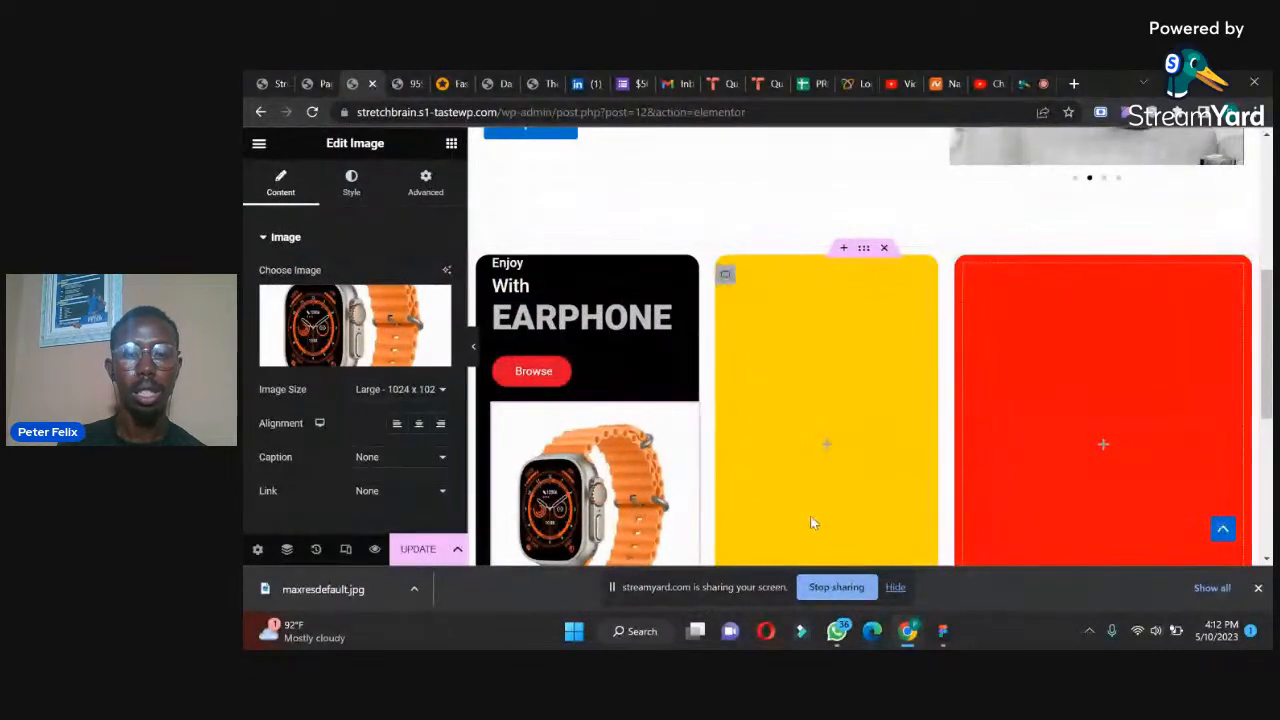
- Try removing the smartwatch image from the black container and undo the deletion
right_click(688, 445)
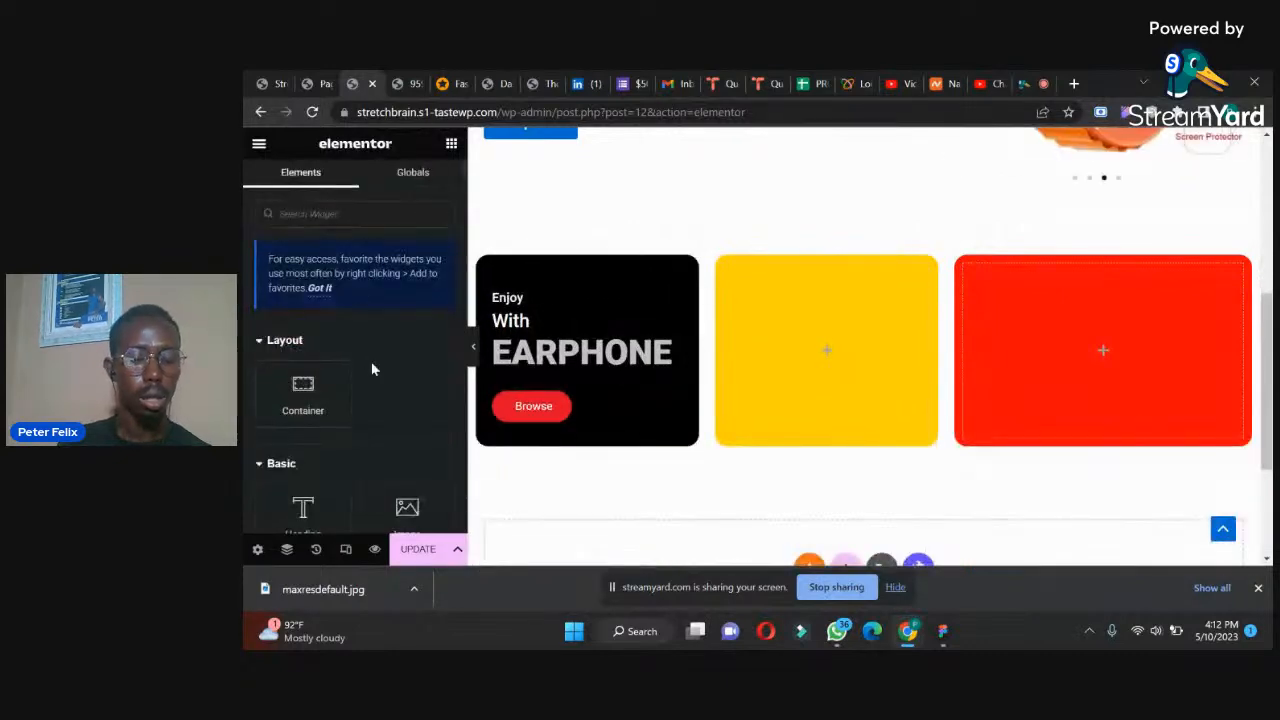
key(ctrl+z)
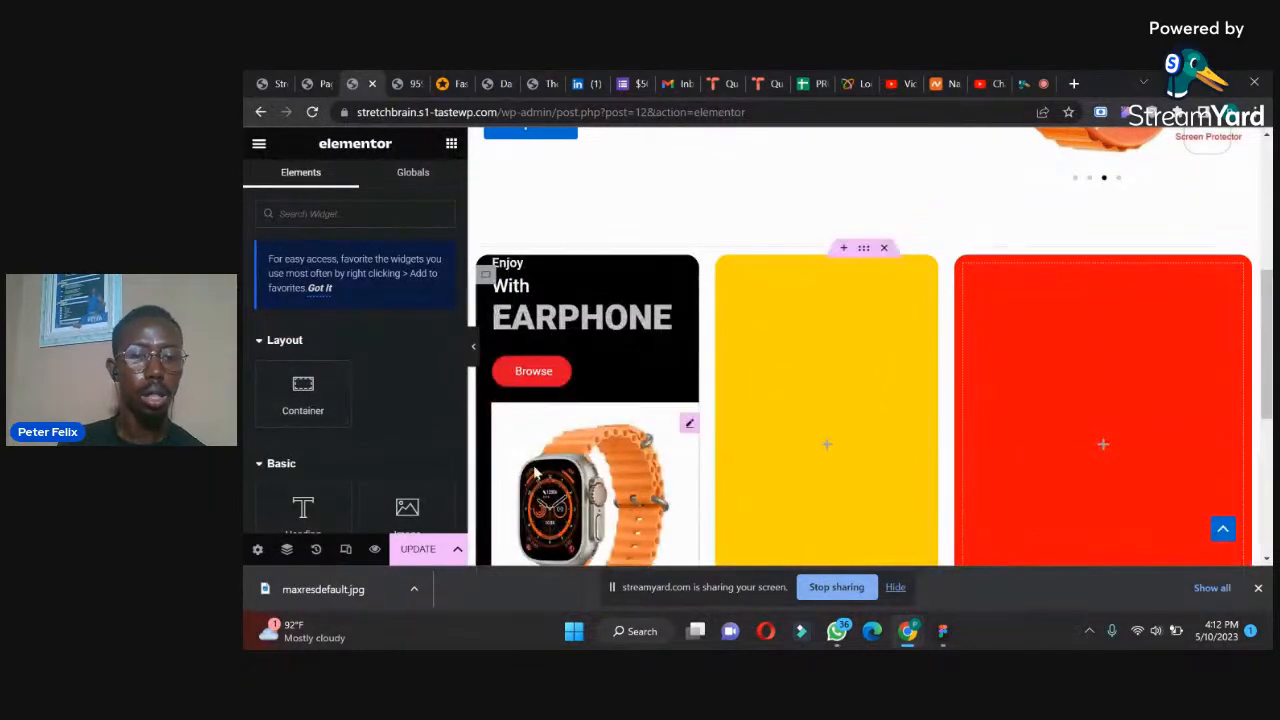
- Replace the smartwatch picture in the black container with the uploaded file levitating-music-headphones-display from the Downloads folder
click(335, 355)
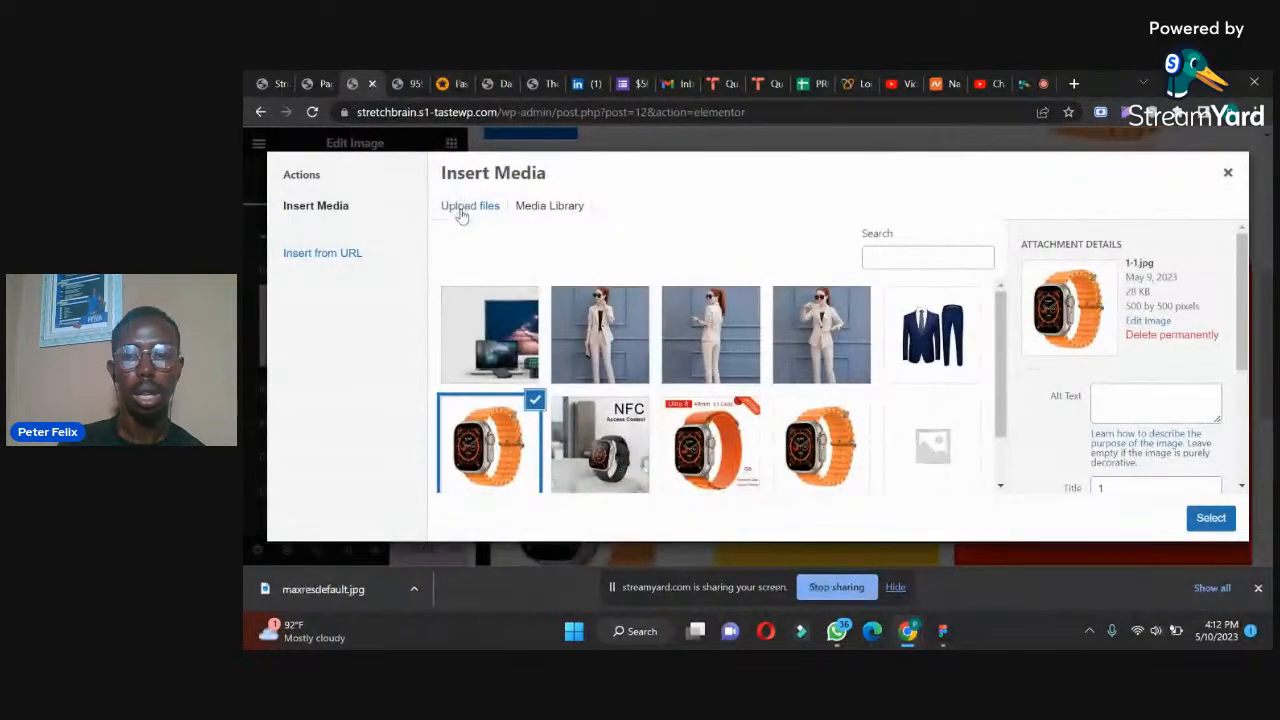
drag(998, 381, 977, 314)
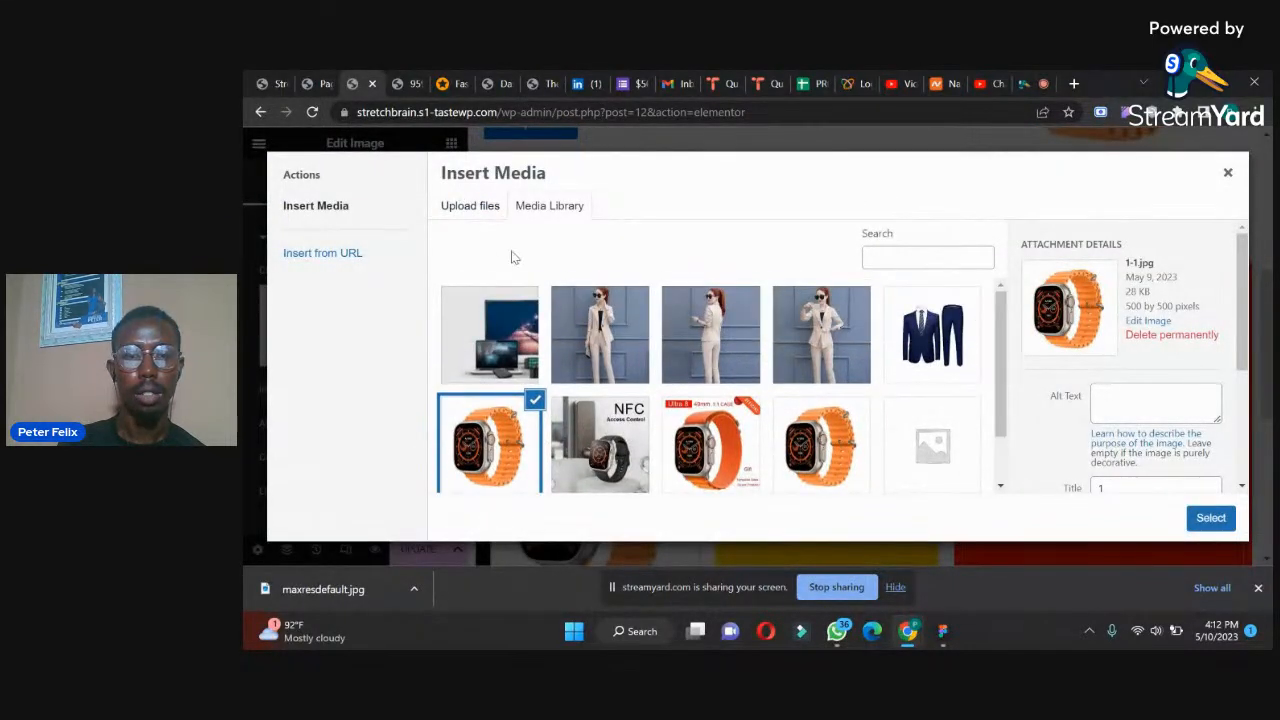
click(474, 209)
click(814, 383)
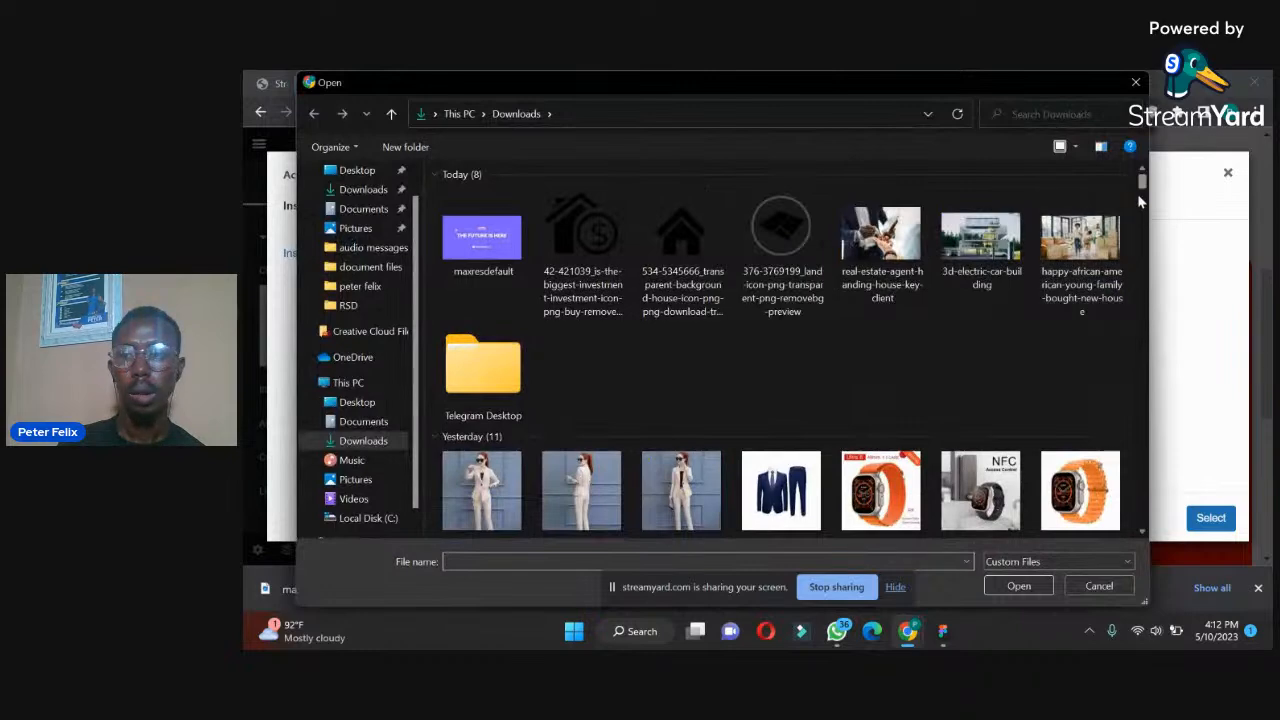
drag(1144, 182, 1144, 183)
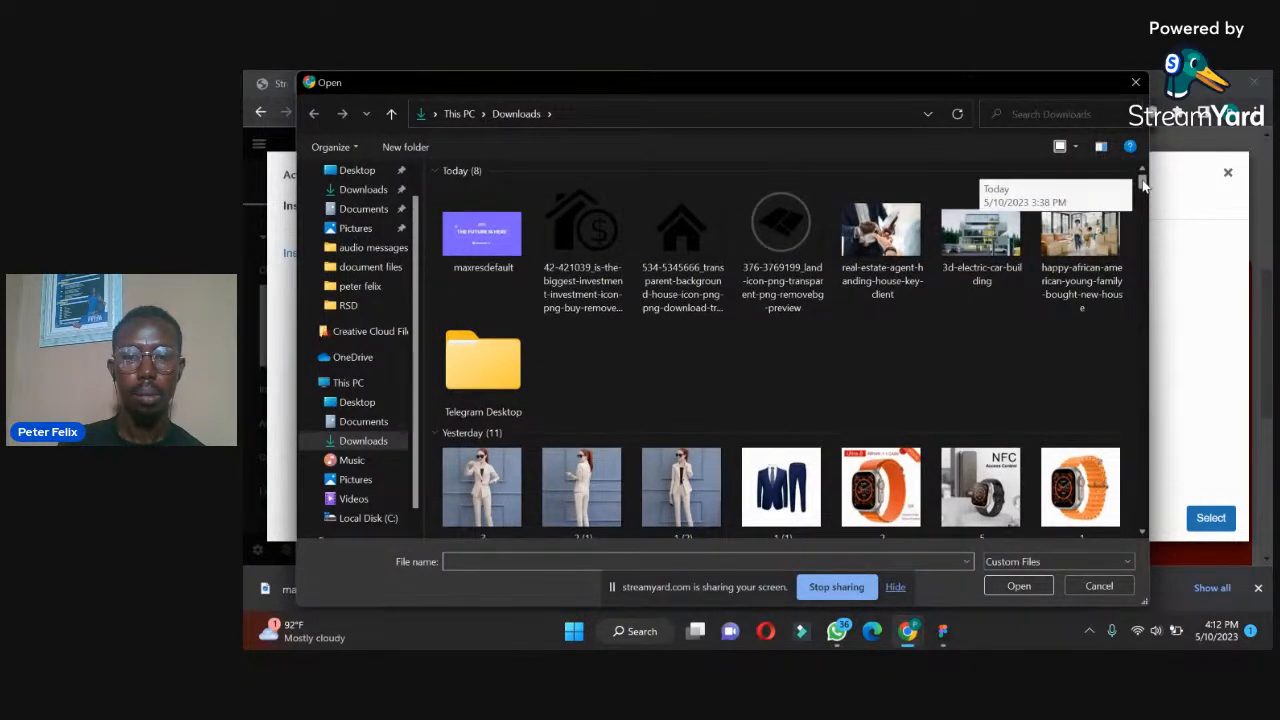
drag(1144, 184, 1144, 207)
click(677, 340)
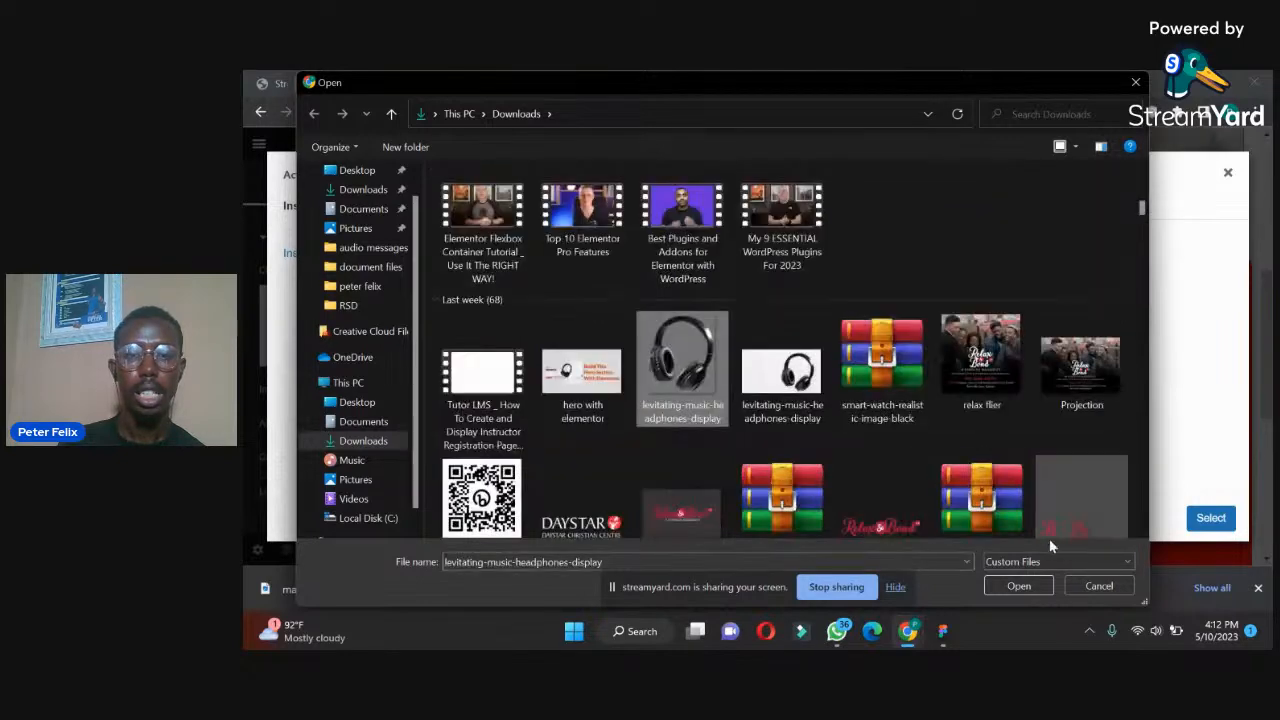
click(1015, 587)
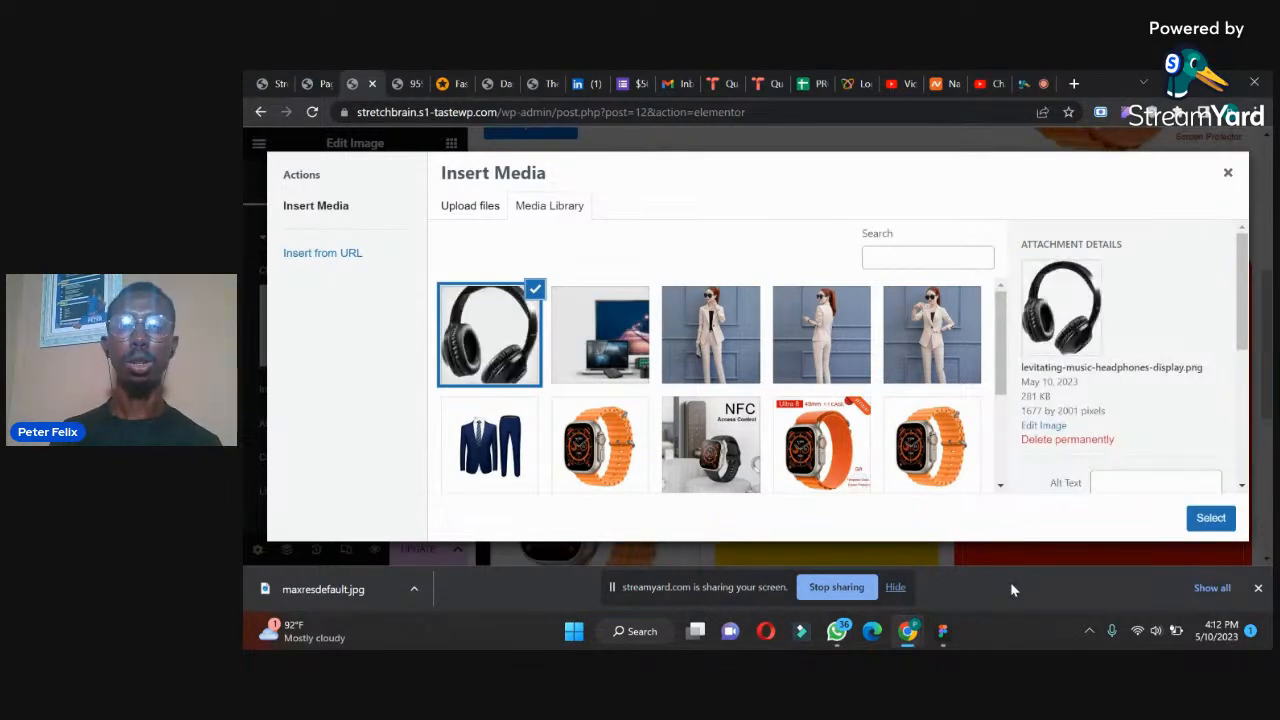
click(1211, 518)
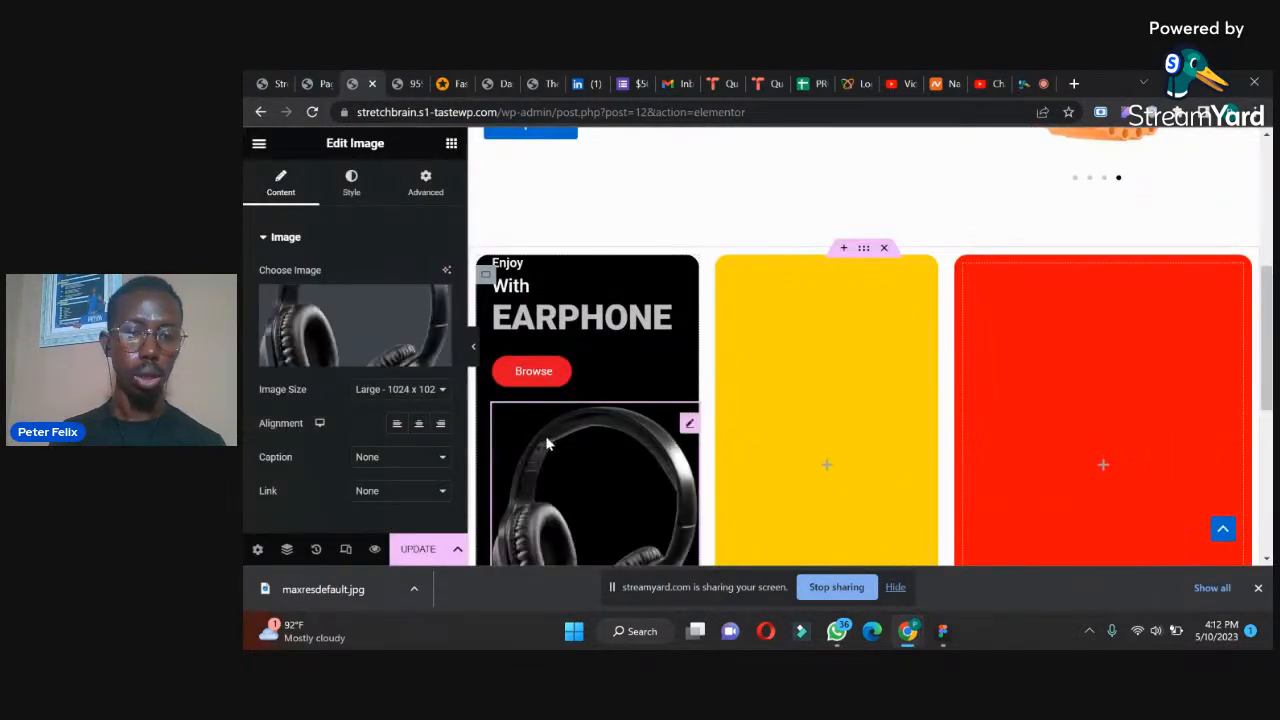
- Set the headphone image's width to 47%, checking the earphone banner in the reference design
click(351, 188)
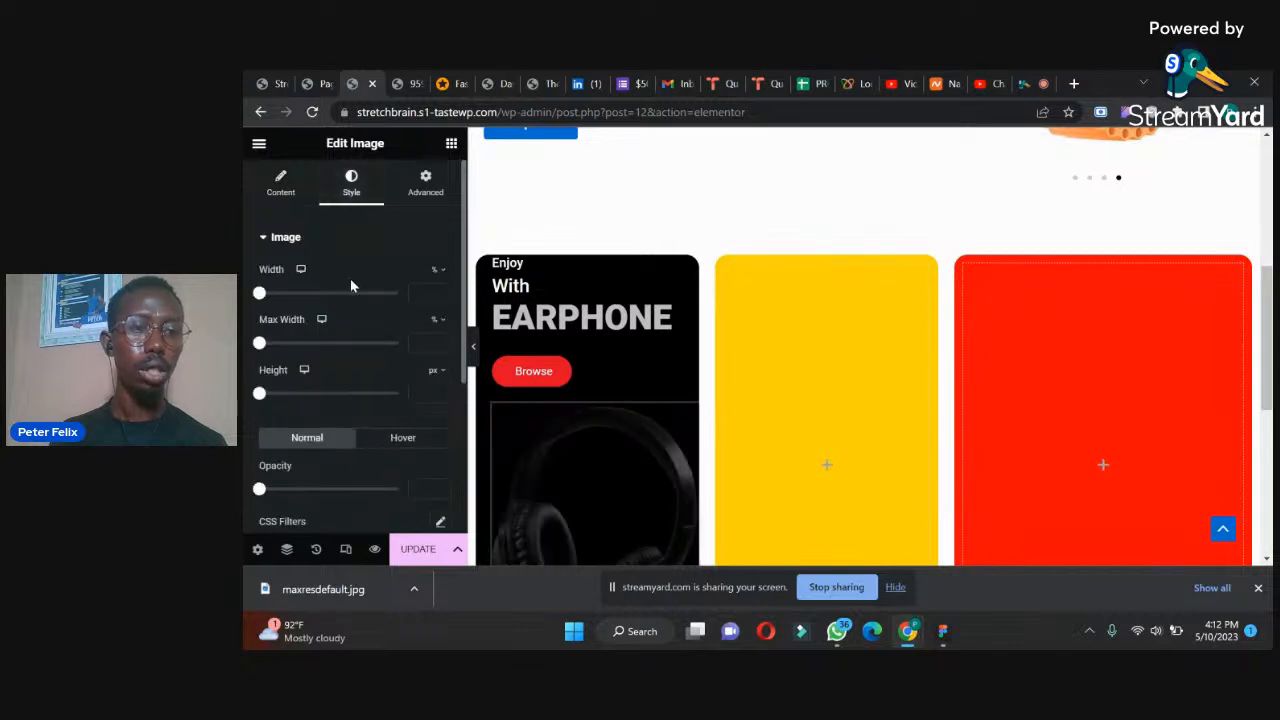
drag(260, 297, 295, 307)
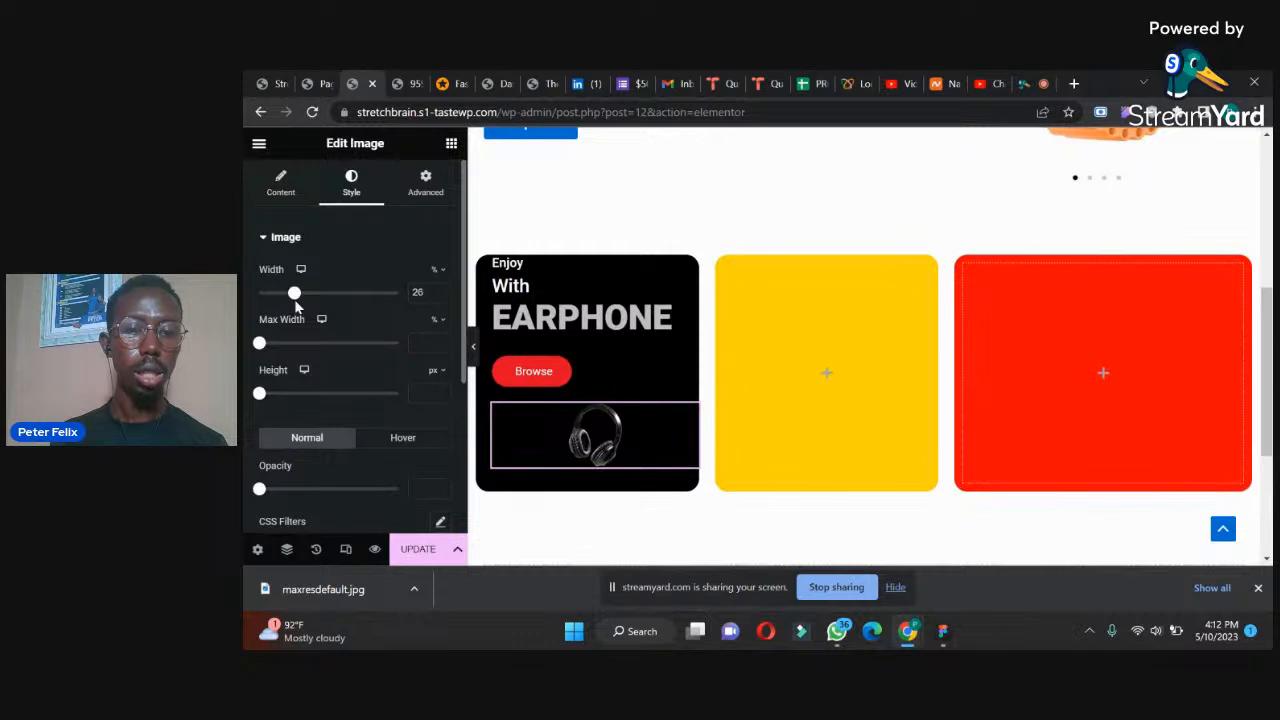
click(412, 80)
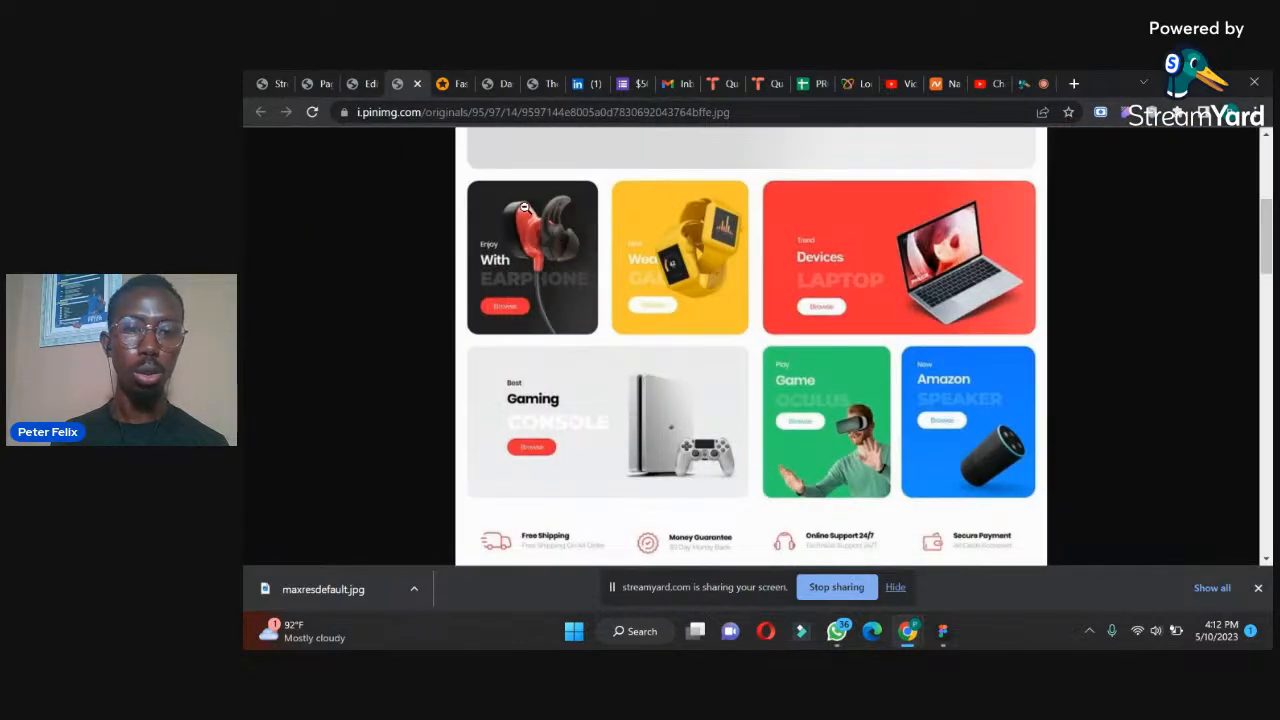
click(376, 80)
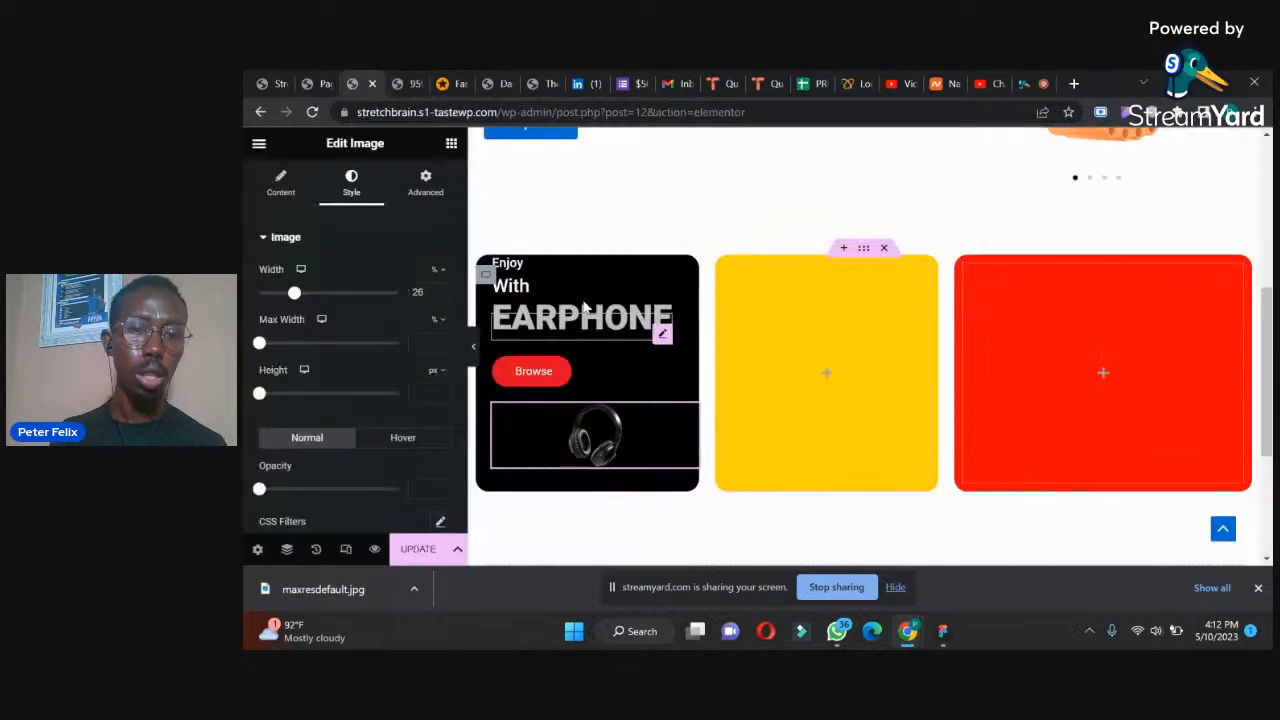
drag(294, 293, 324, 296)
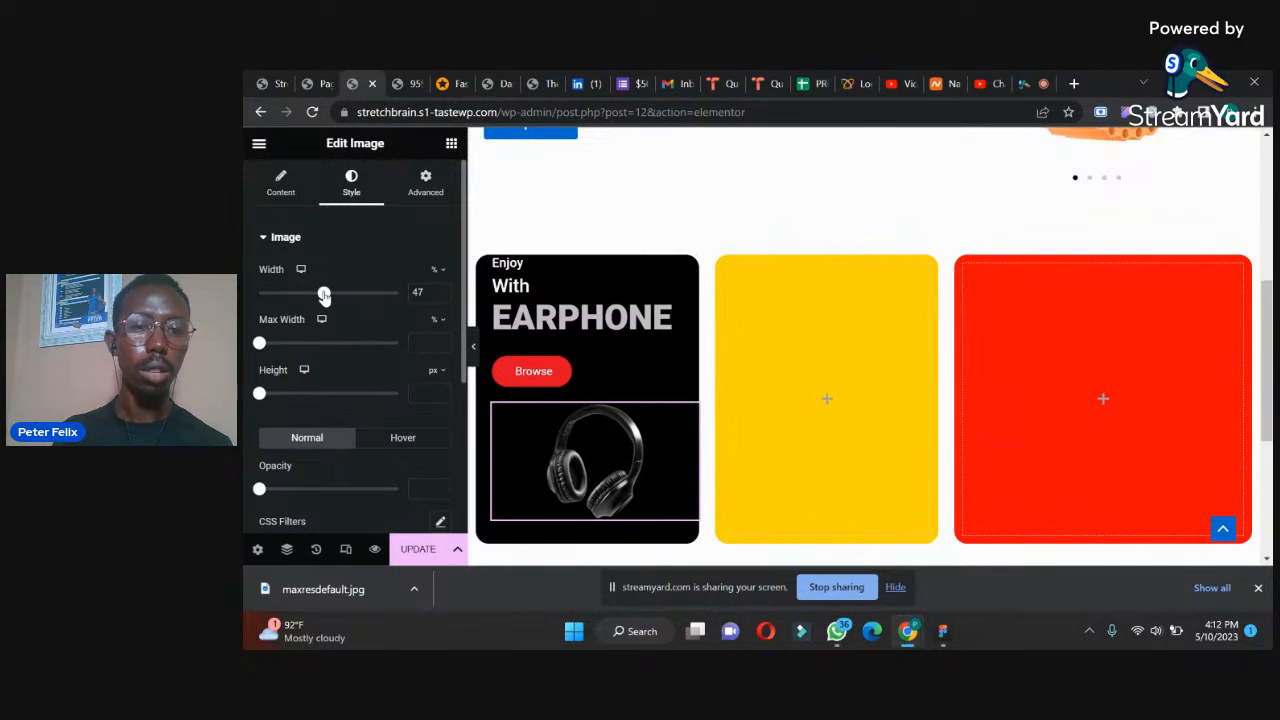
- Try pulling the headphone image upward with an unlinked top margin of -57 px, and reset that margin to 0
click(424, 192)
click(440, 294)
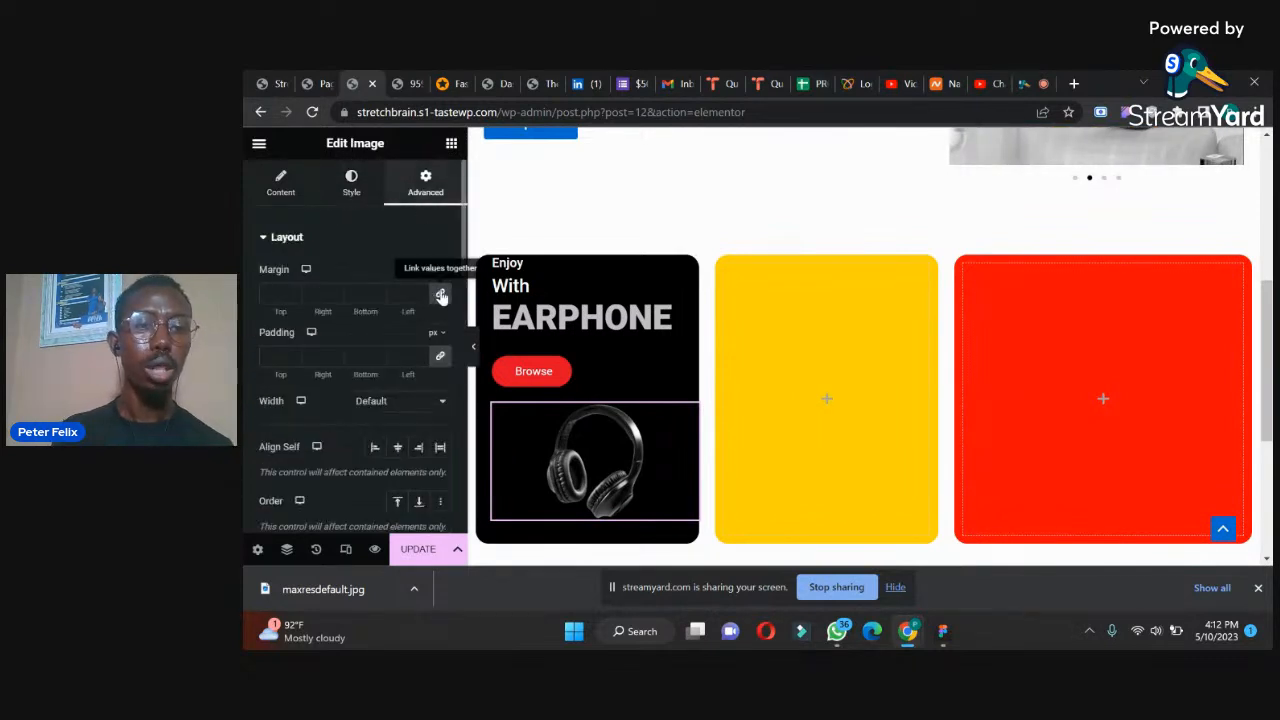
click(292, 297)
click(292, 297)
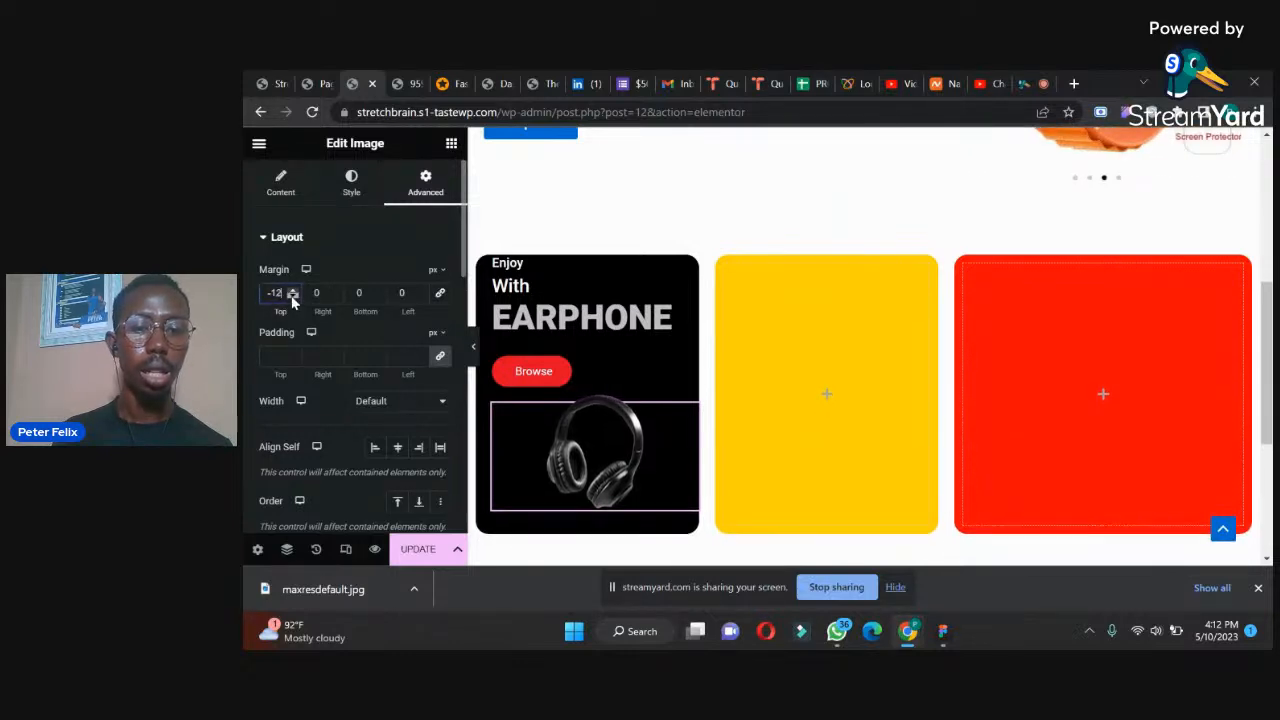
click(292, 297)
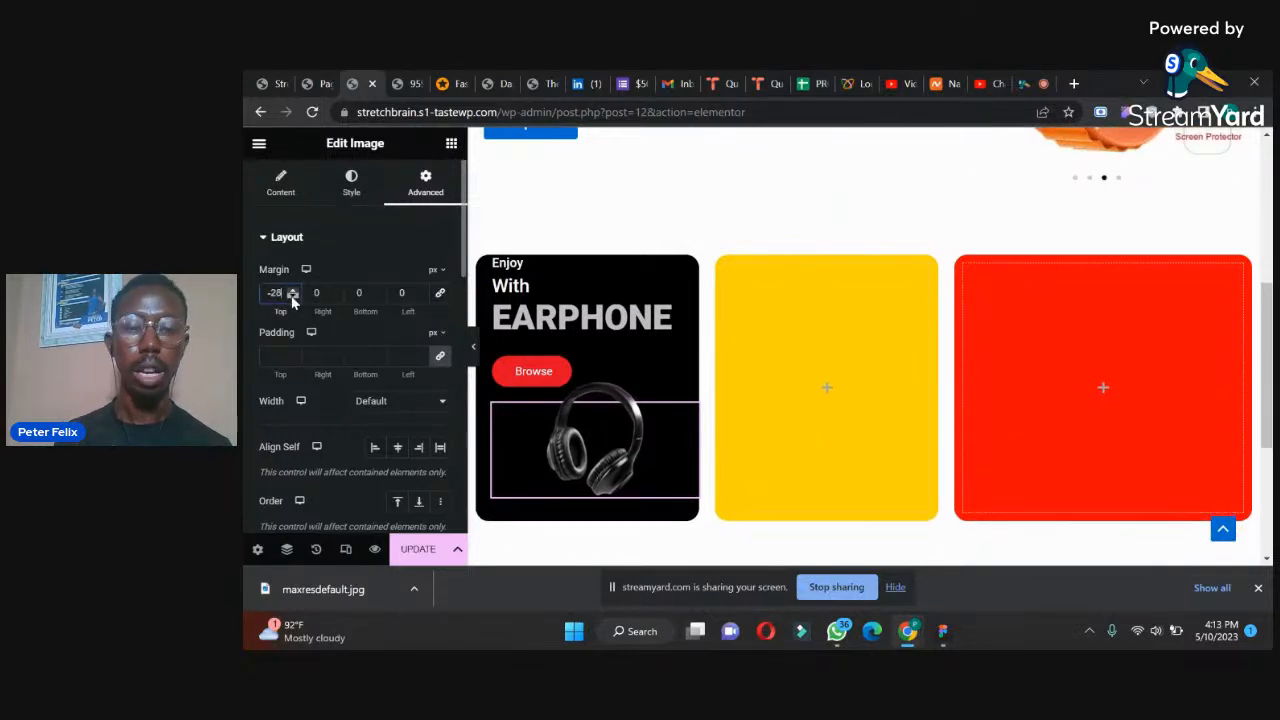
click(292, 297)
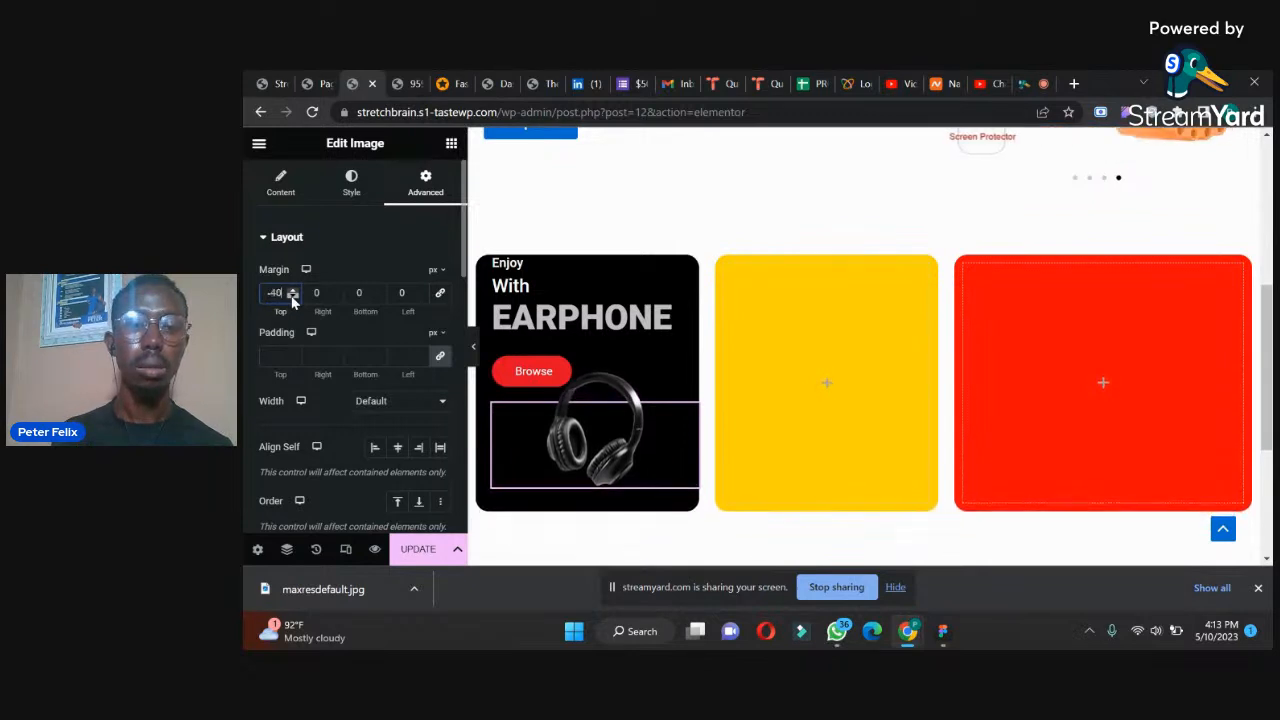
click(292, 297)
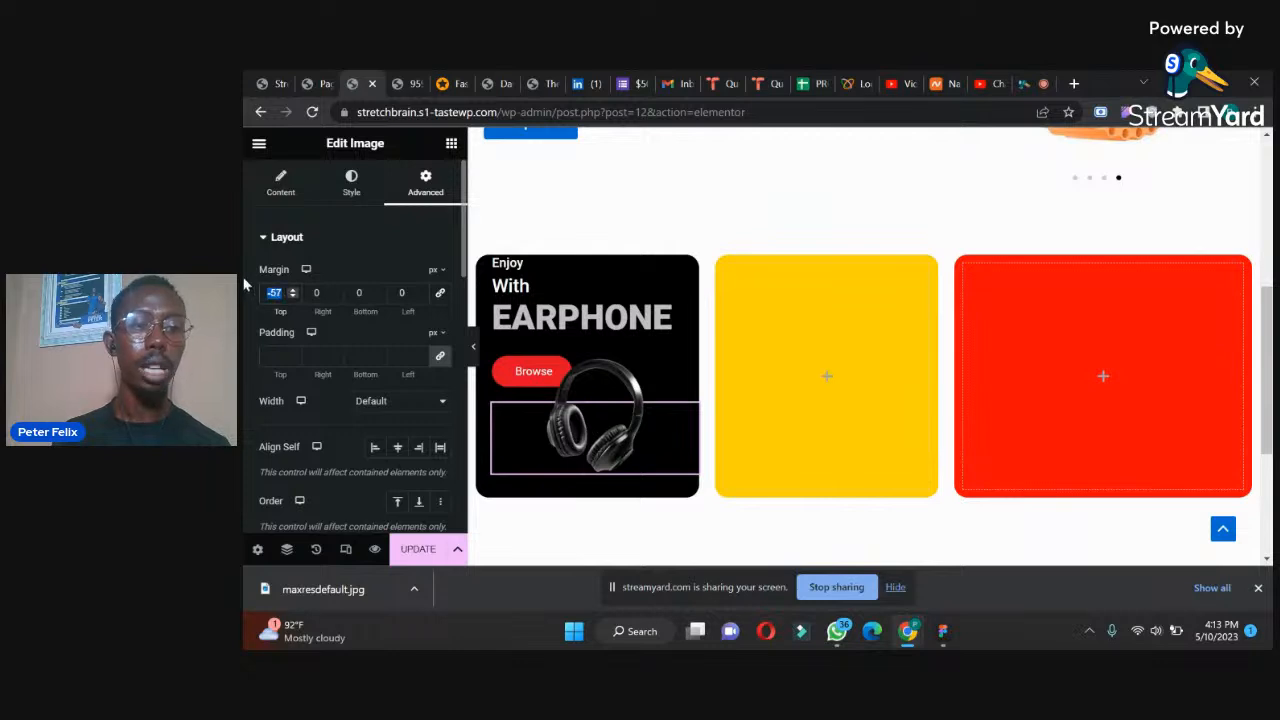
text(0)
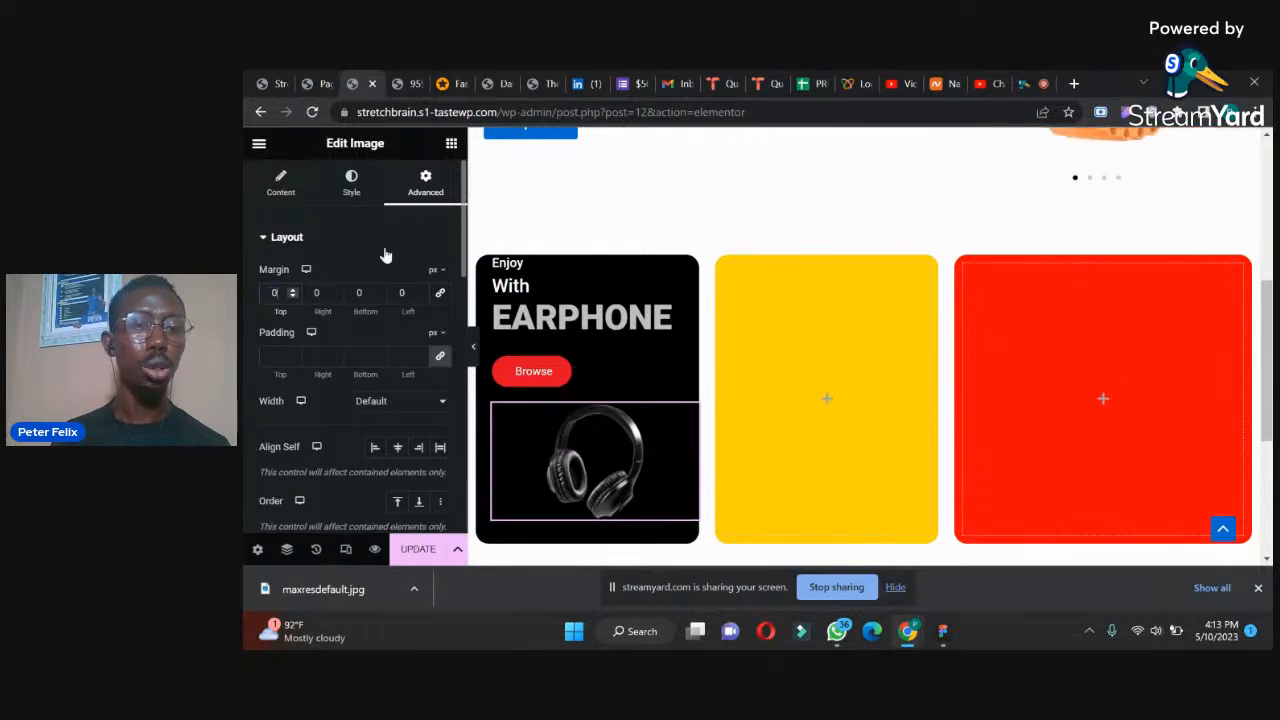
- Set the headphone image's position to Absolute and update the page
scroll(463, 275, down, 1)
drag(463, 275, 445, 436)
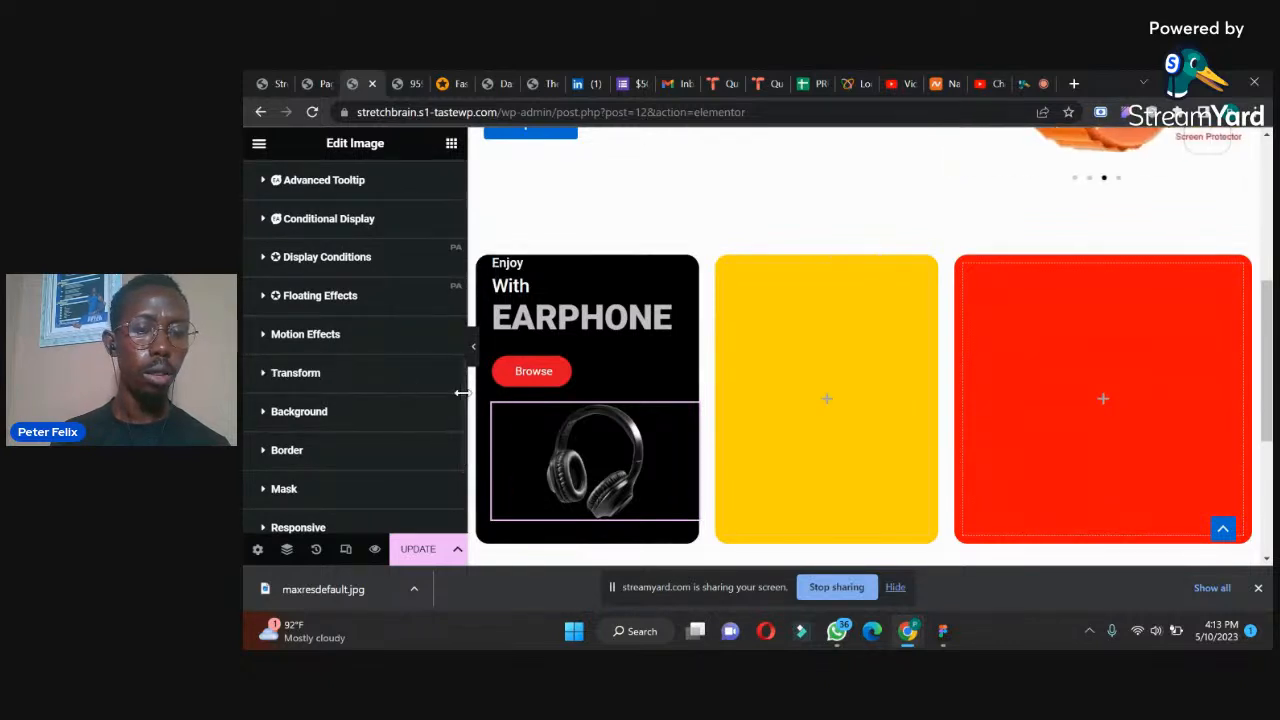
drag(464, 395, 464, 281)
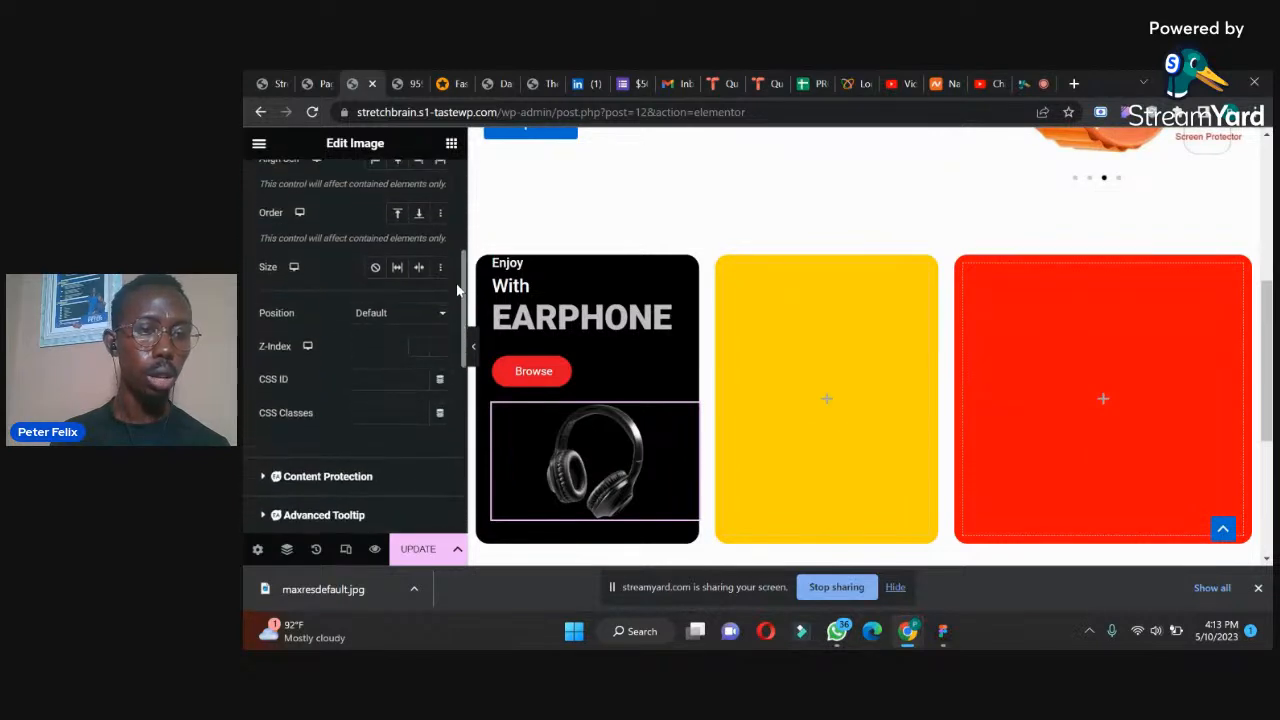
click(367, 318)
click(370, 344)
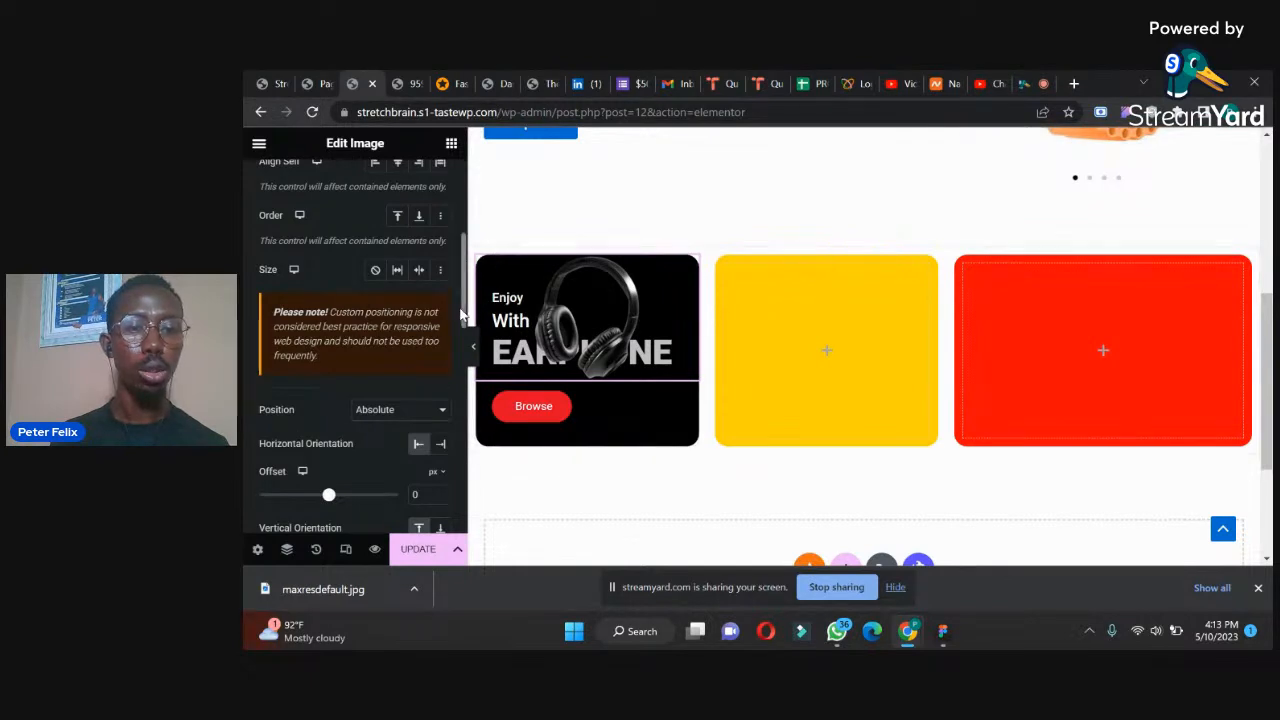
scroll(465, 316, down, 2)
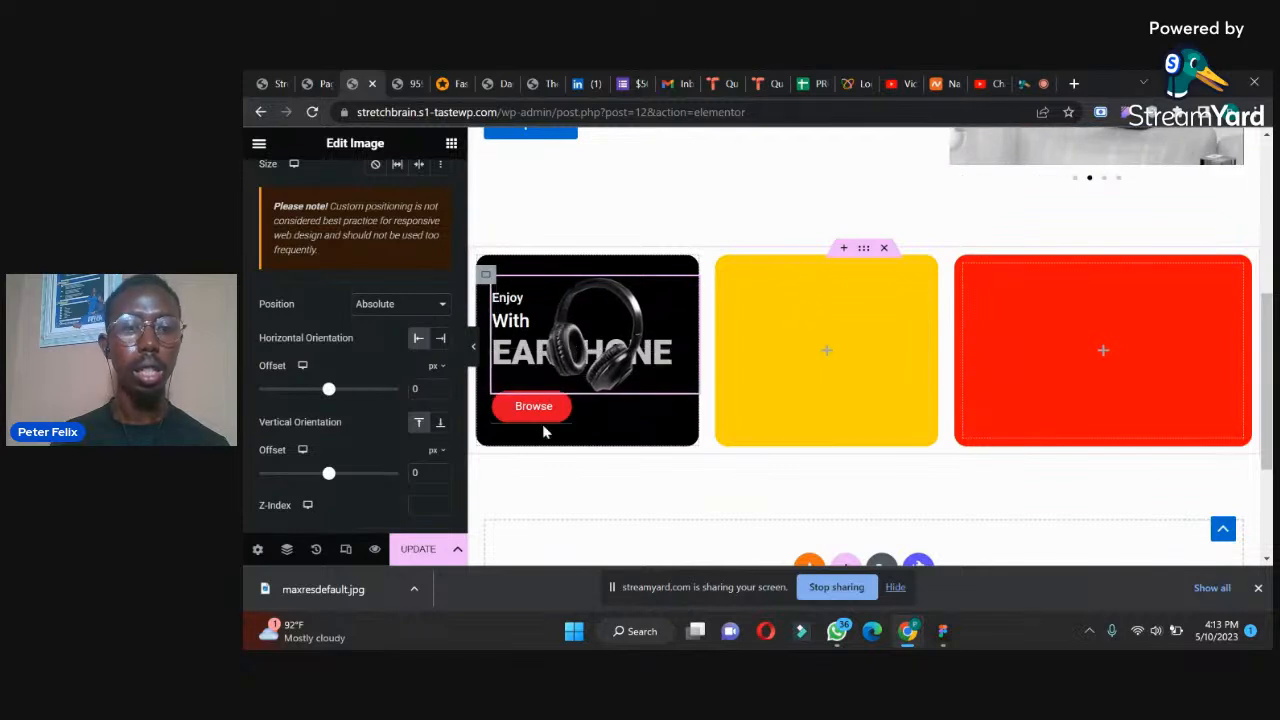
click(411, 552)
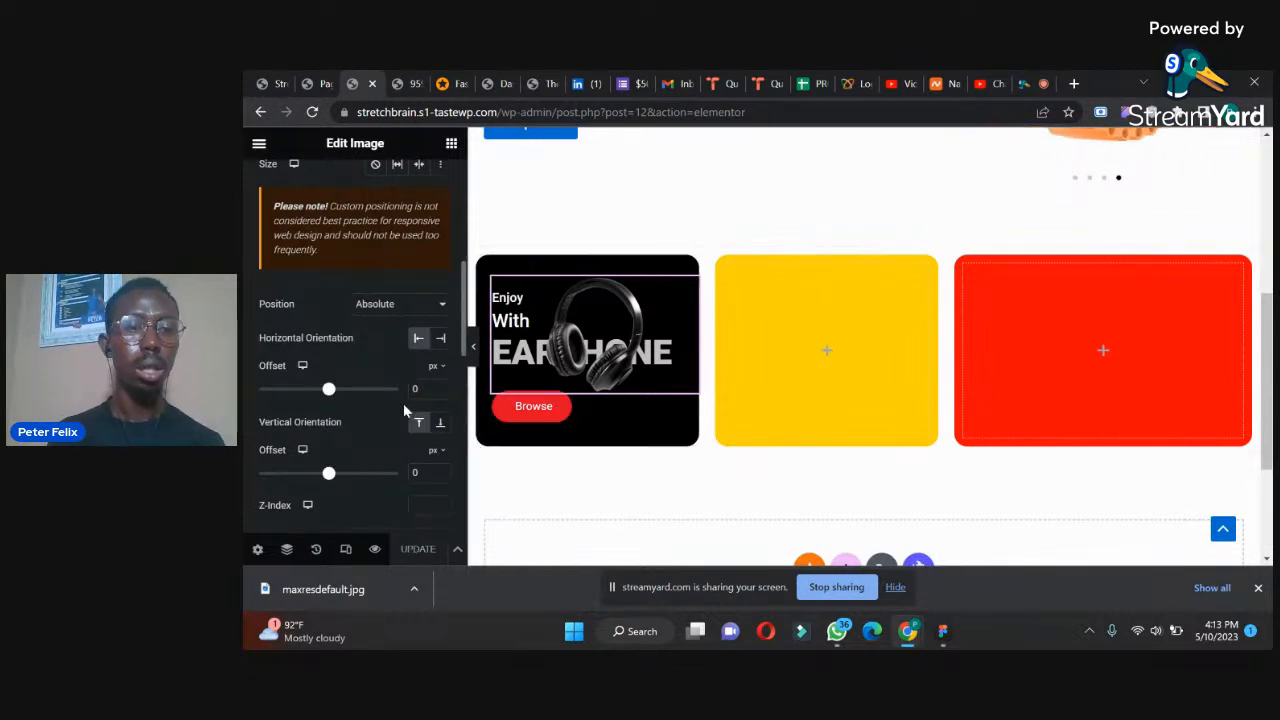
- Check on the live home page how the headphone image overlaps the text in the black banner
drag(462, 270, 464, 183)
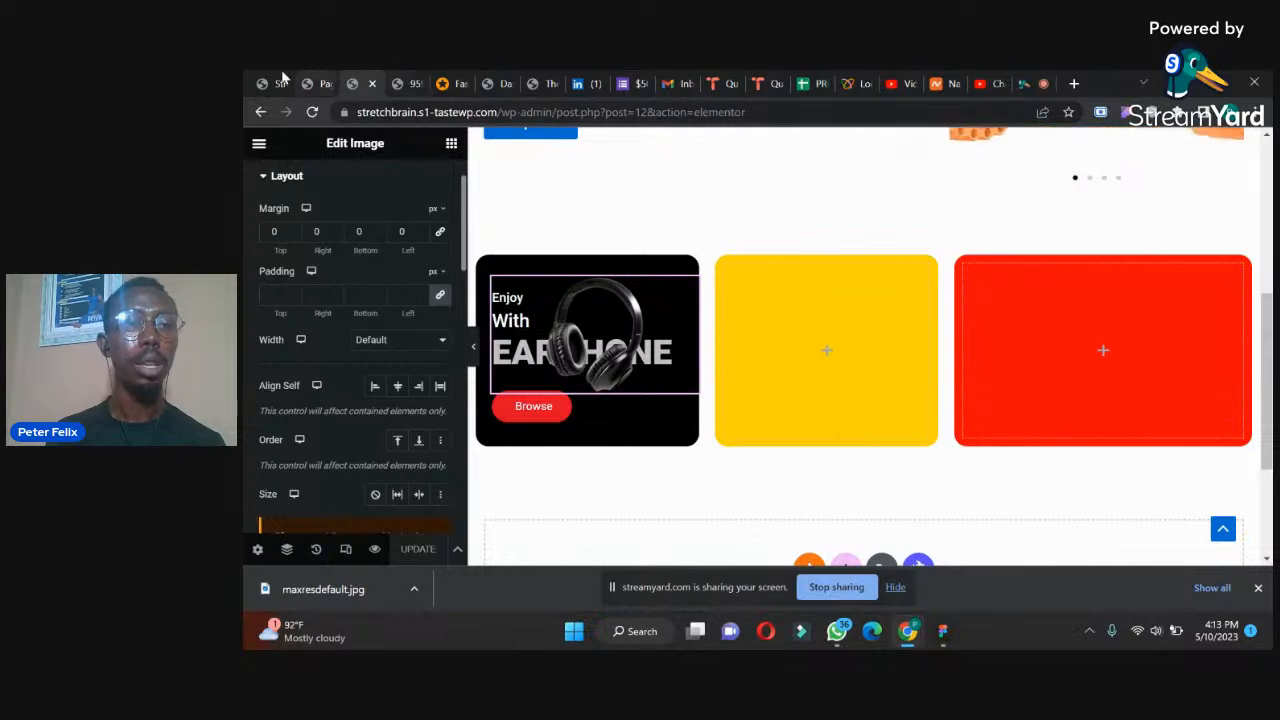
click(264, 84)
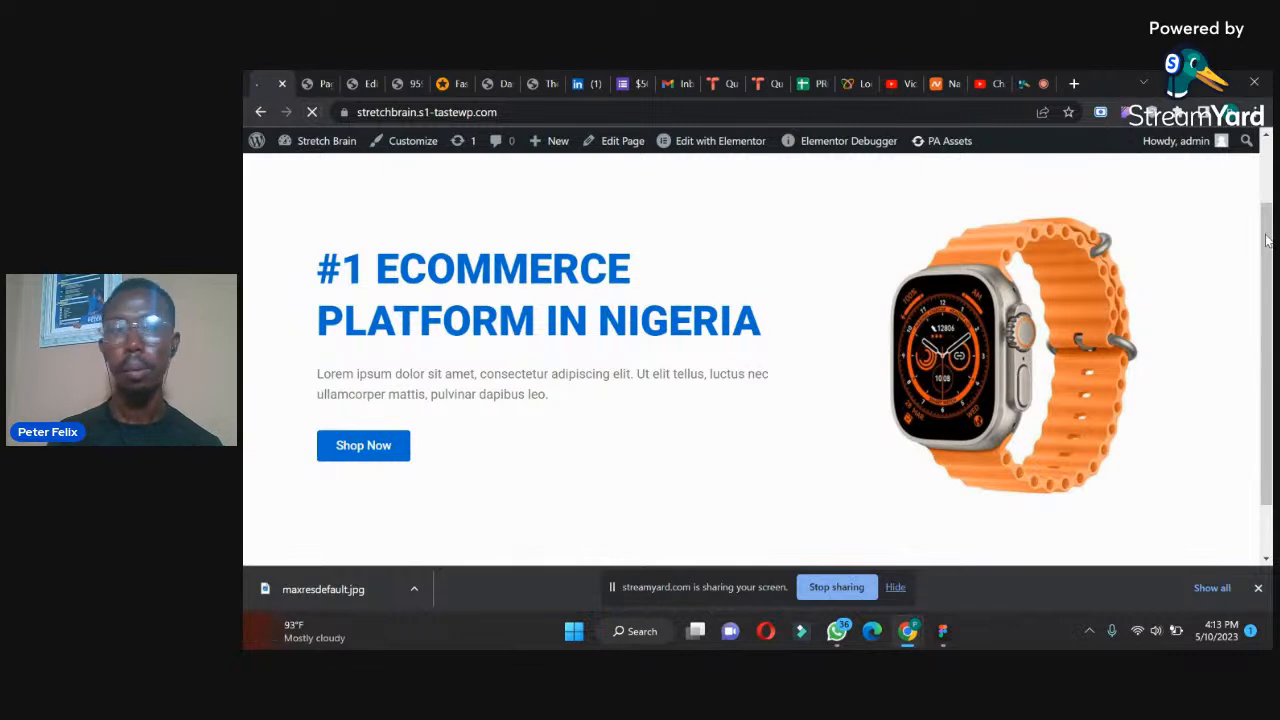
drag(1267, 234, 1264, 382)
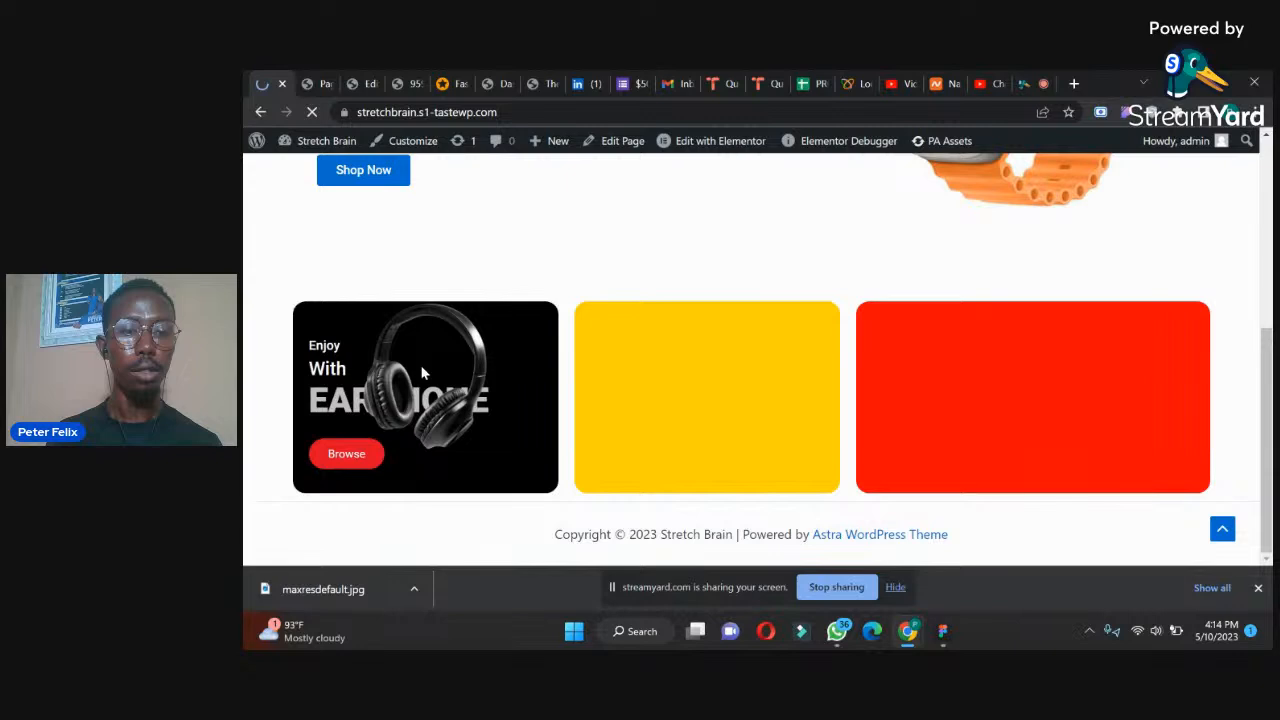
click(361, 84)
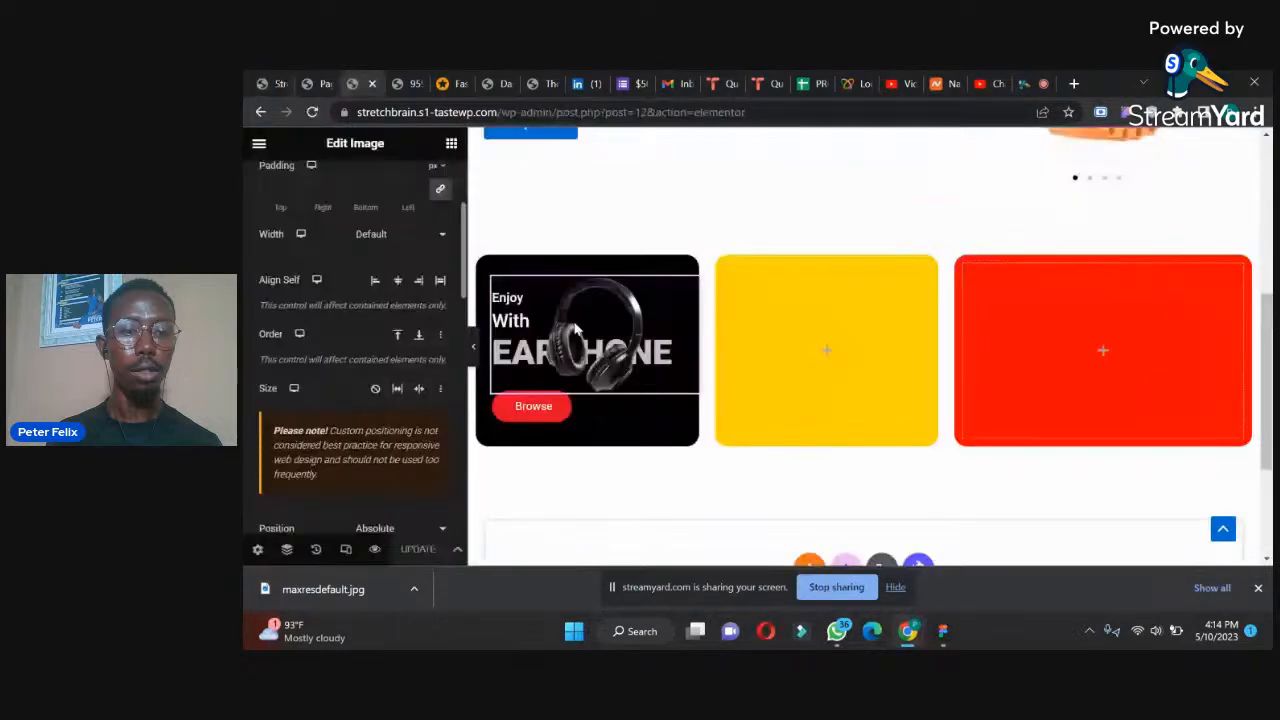
- Move the headphone image slightly lower in the black container, save the page, and reload the live site to check it
drag(577, 330, 577, 345)
key(ctrl+s)
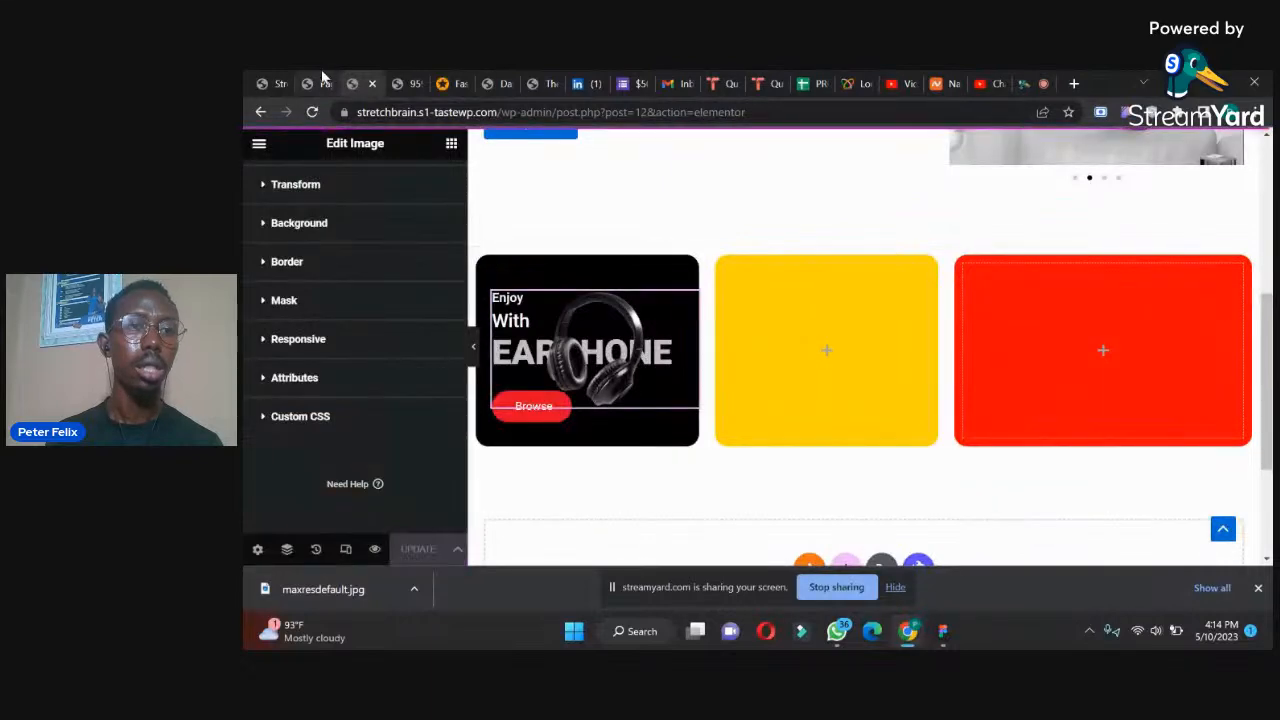
click(322, 78)
click(276, 82)
click(313, 113)
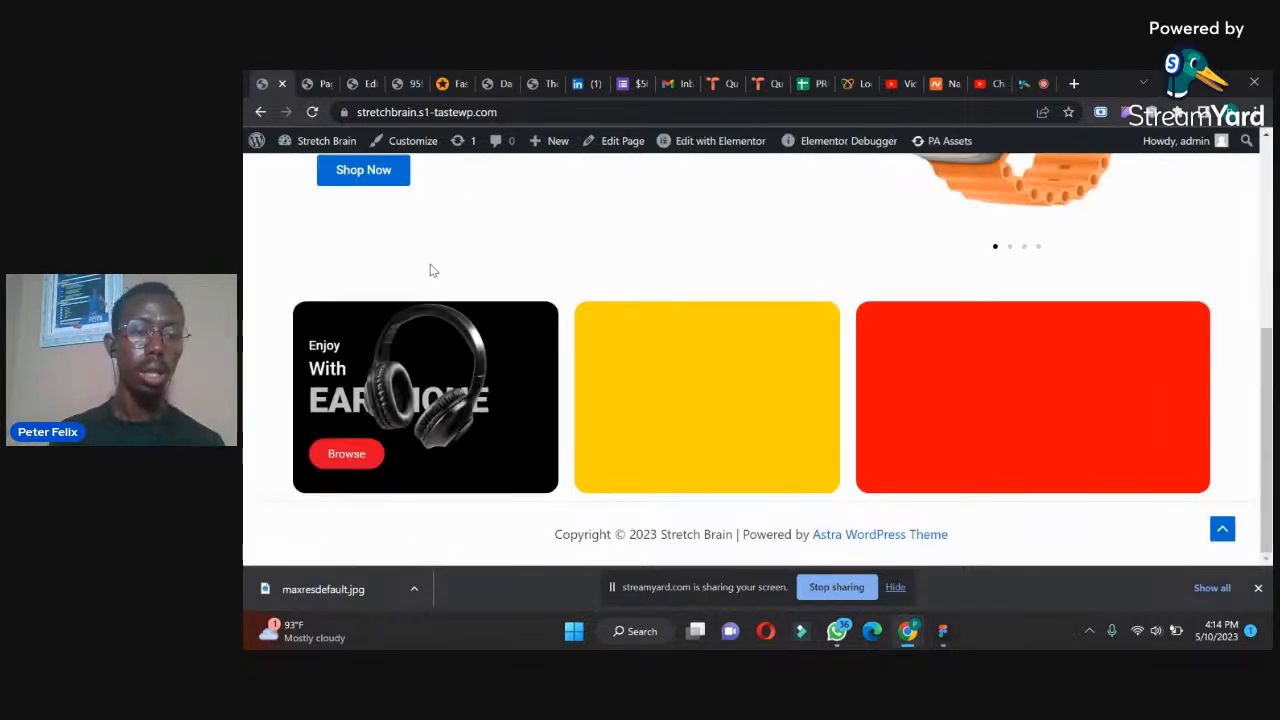
click(319, 80)
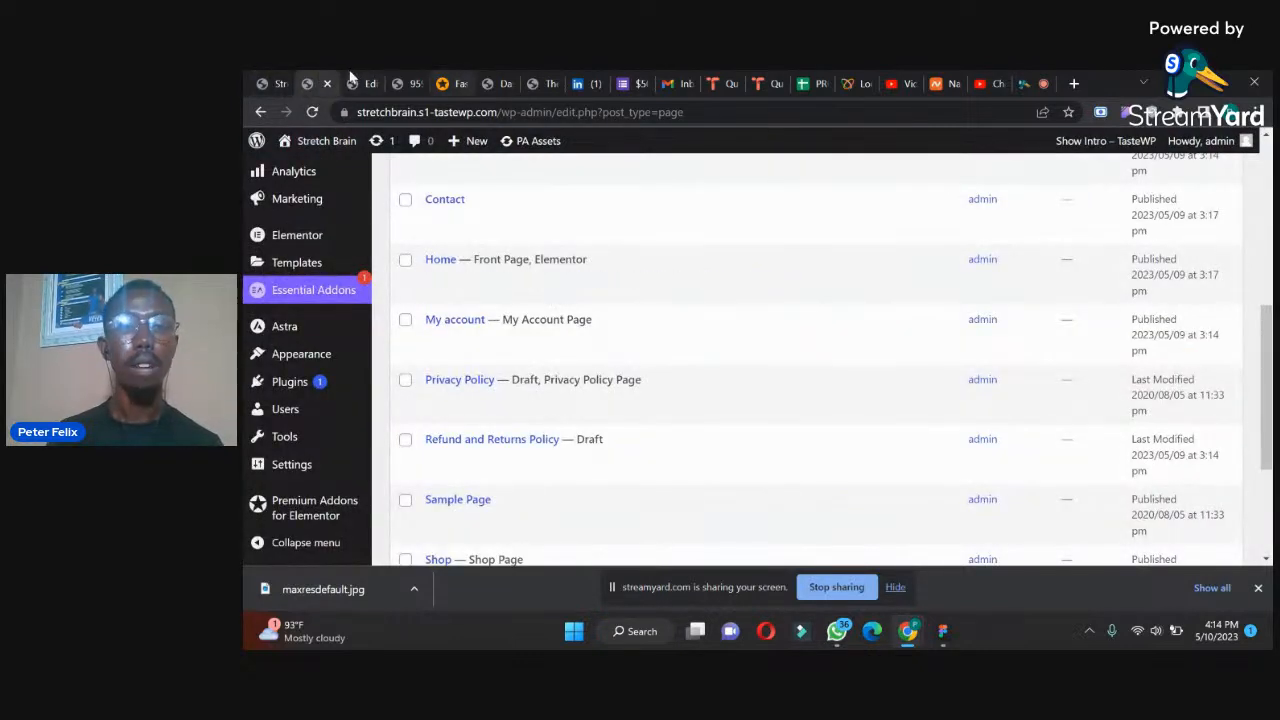
click(358, 82)
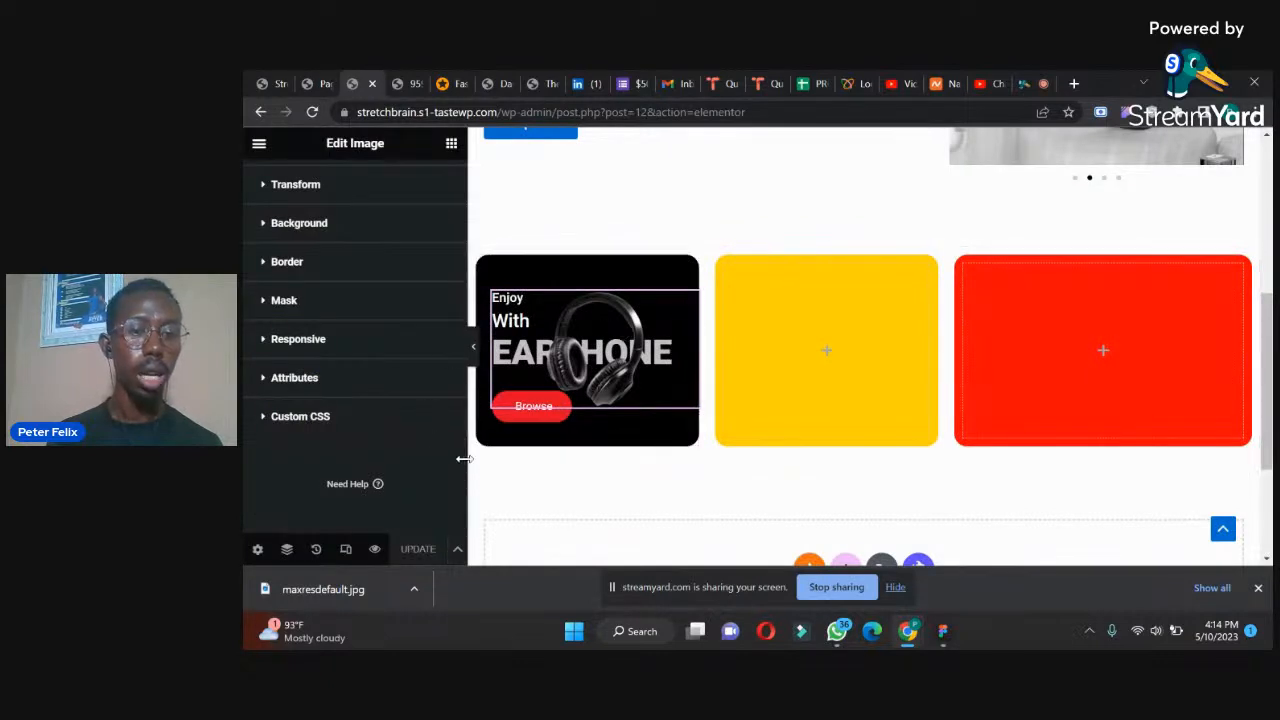
- Try anchoring the headphone image to the right and bottom with offsets of -46.2 px and 138 px, and update the page
scroll(465, 465, up, 5)
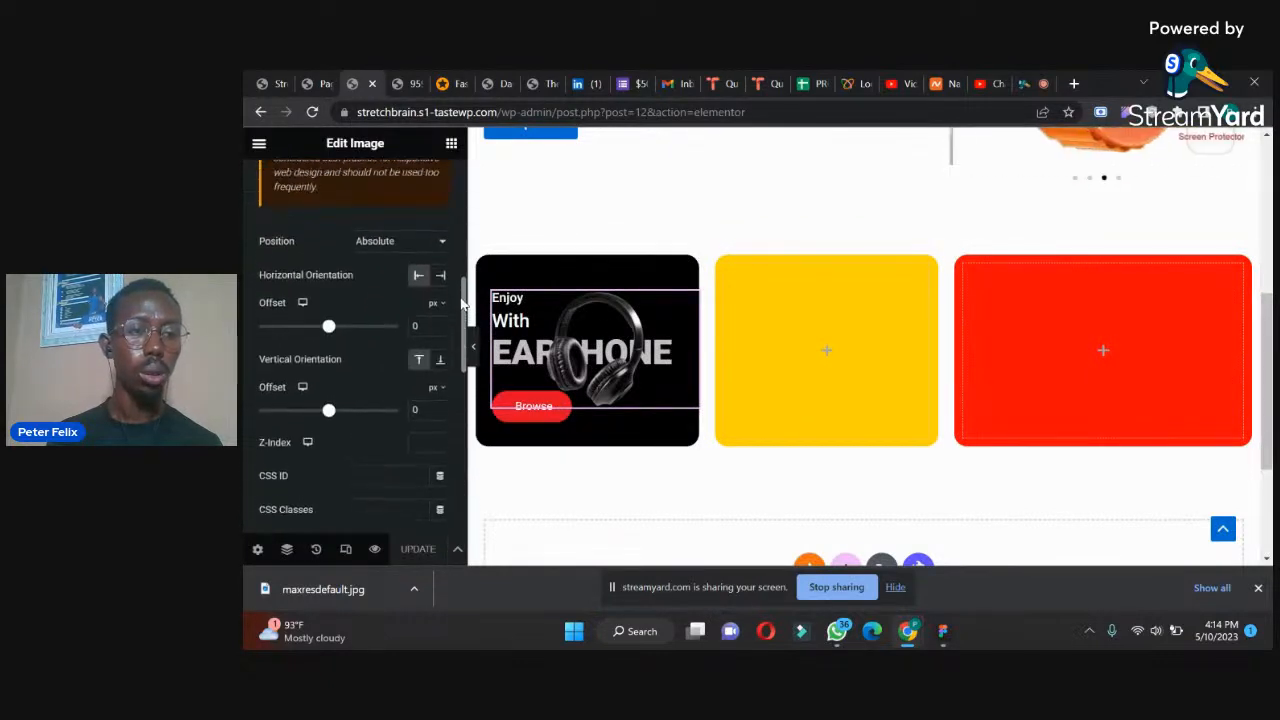
click(440, 361)
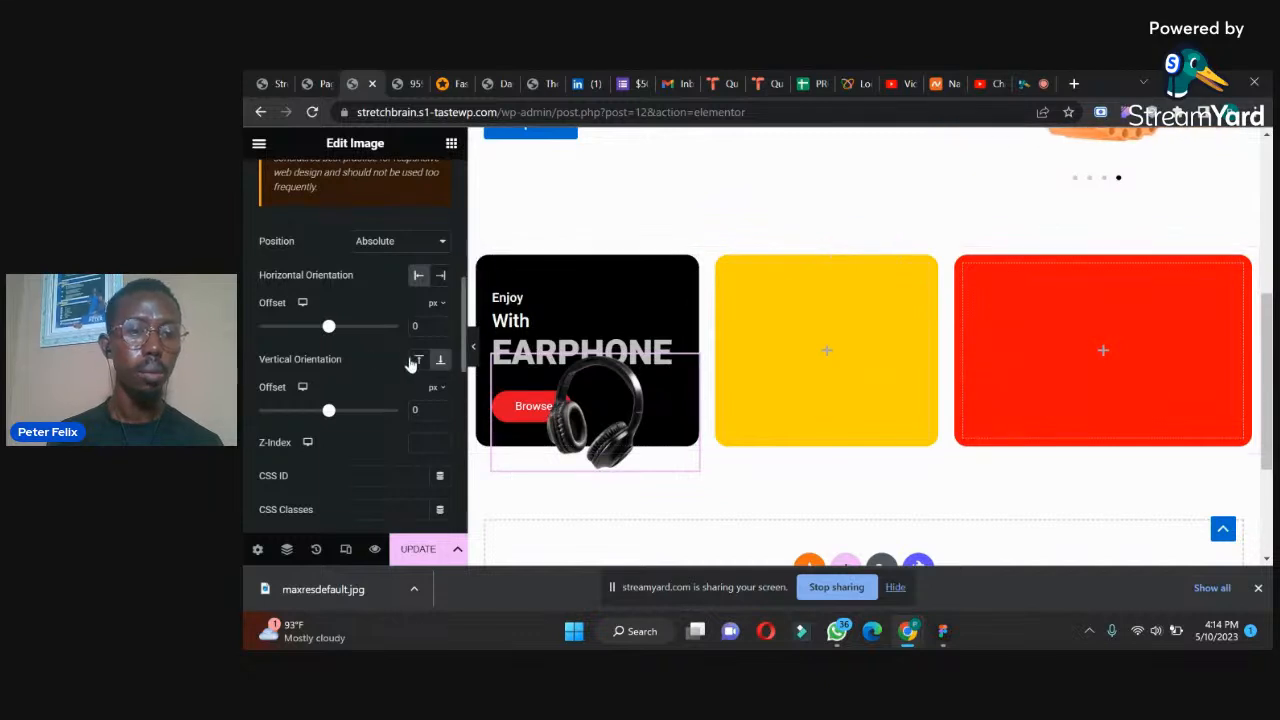
drag(327, 416, 318, 416)
mouse_move(328, 328)
mouse_down()
mouse_move(316, 330)
mouse_move(351, 328)
mouse_up()
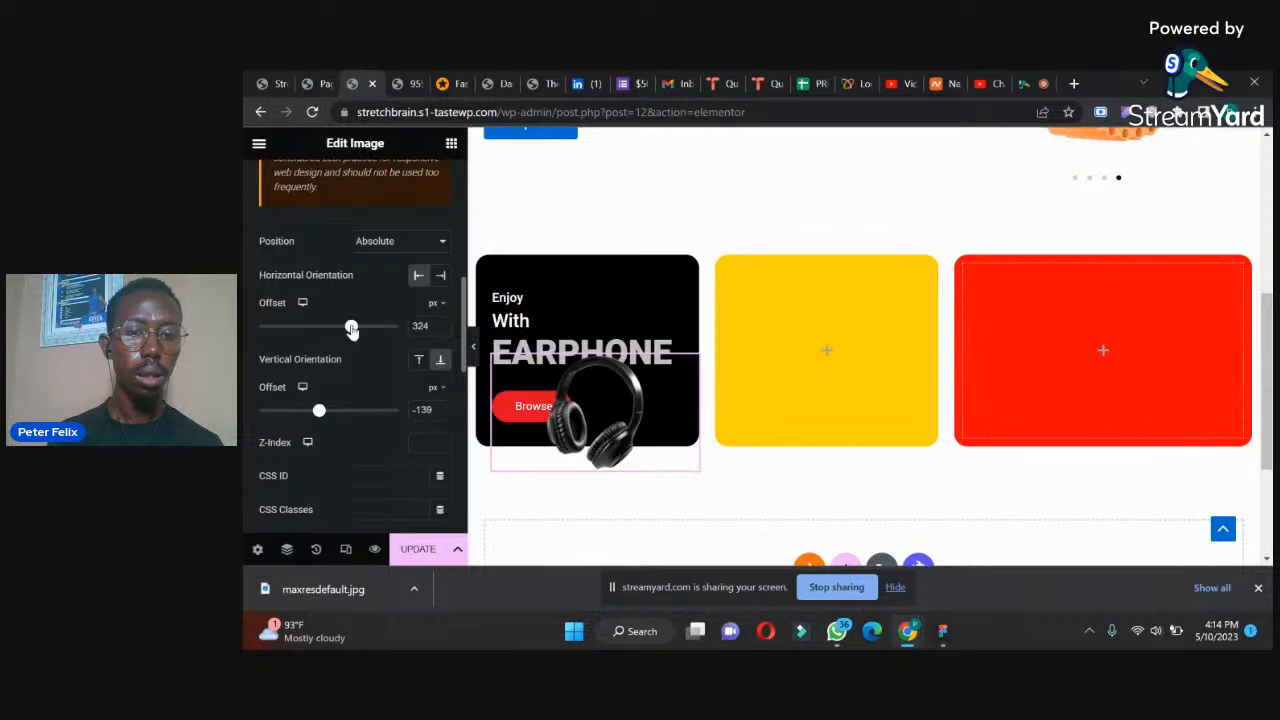
click(439, 278)
drag(327, 329, 323, 332)
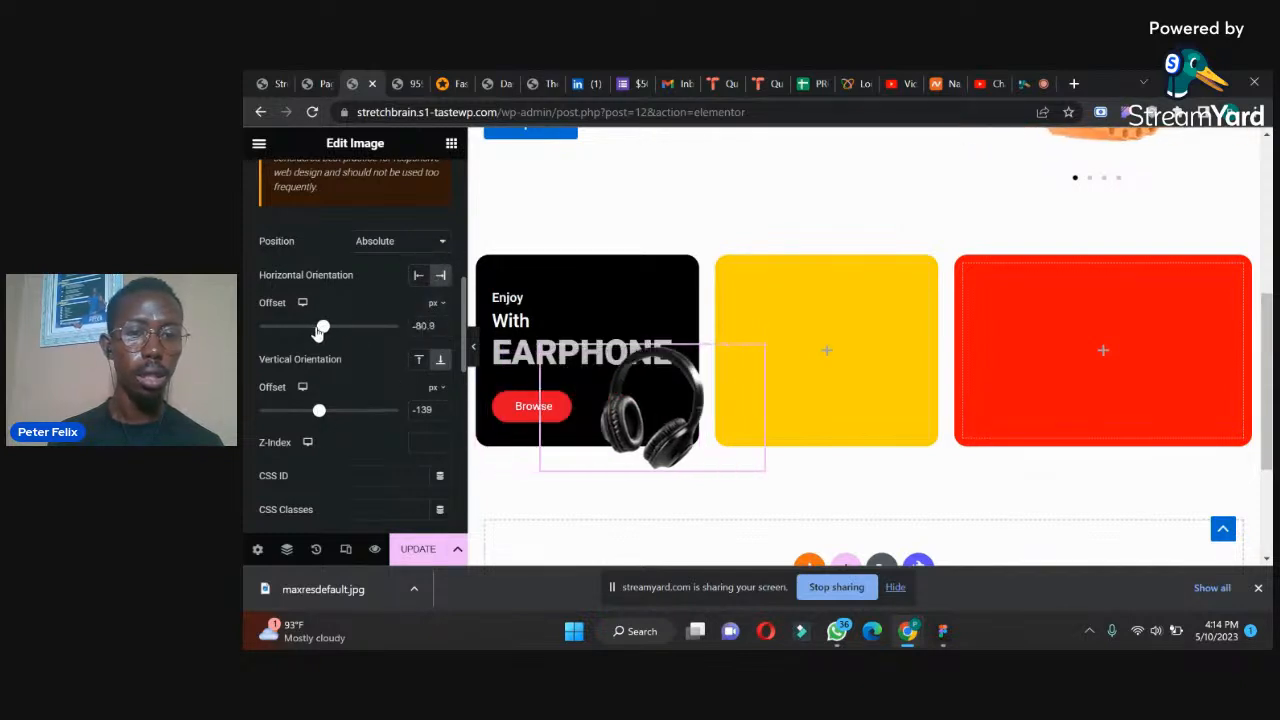
drag(310, 415, 338, 417)
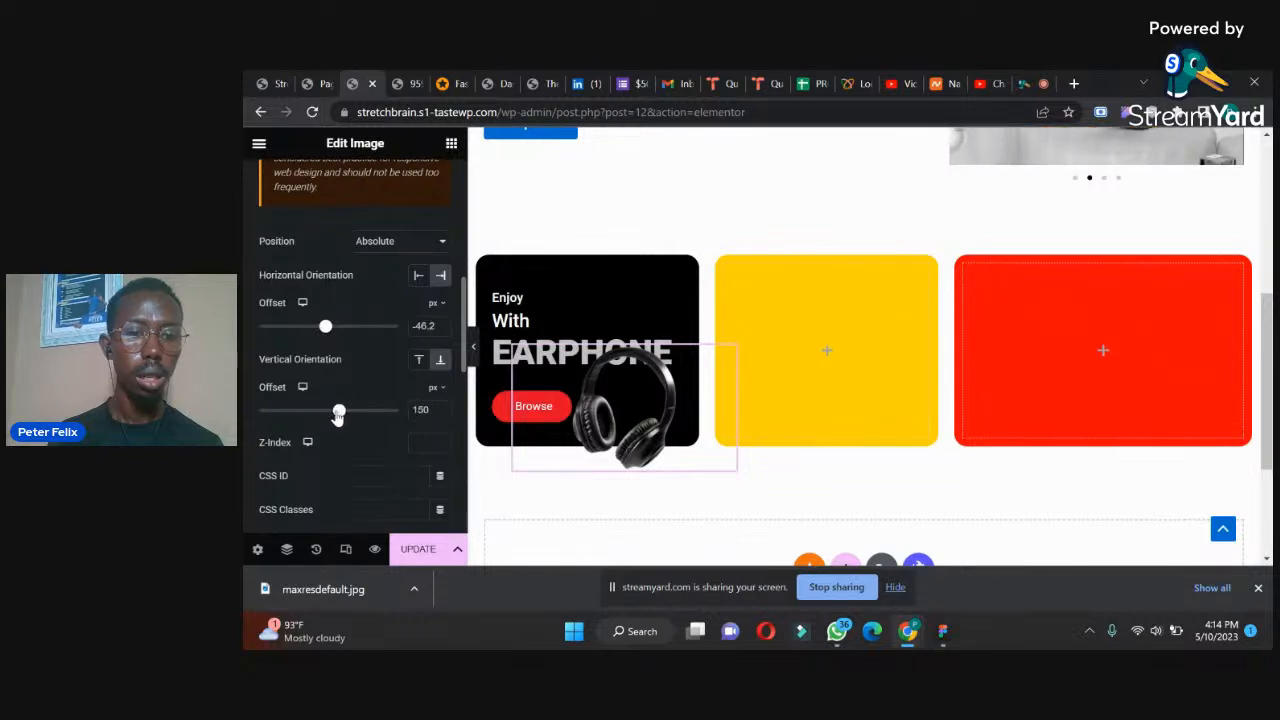
click(418, 549)
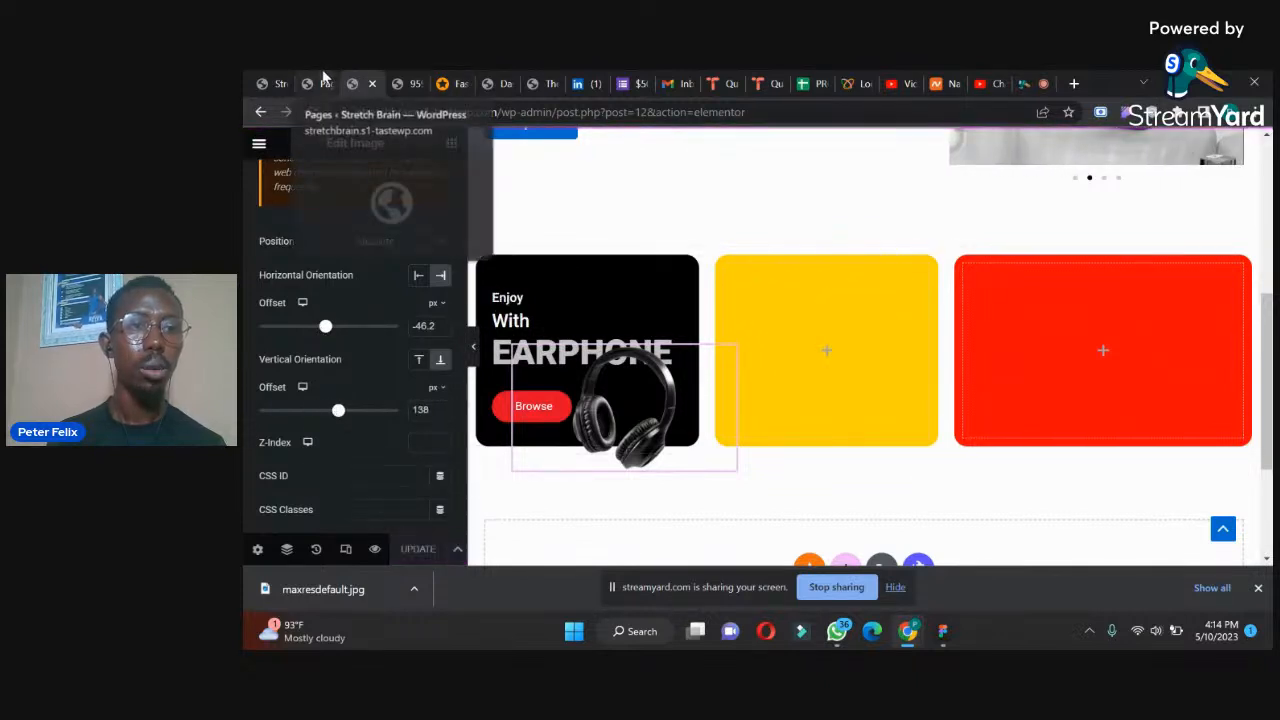
- Reload the live home page and check the headphone image's placement with the right and bottom anchoring
click(278, 83)
click(311, 112)
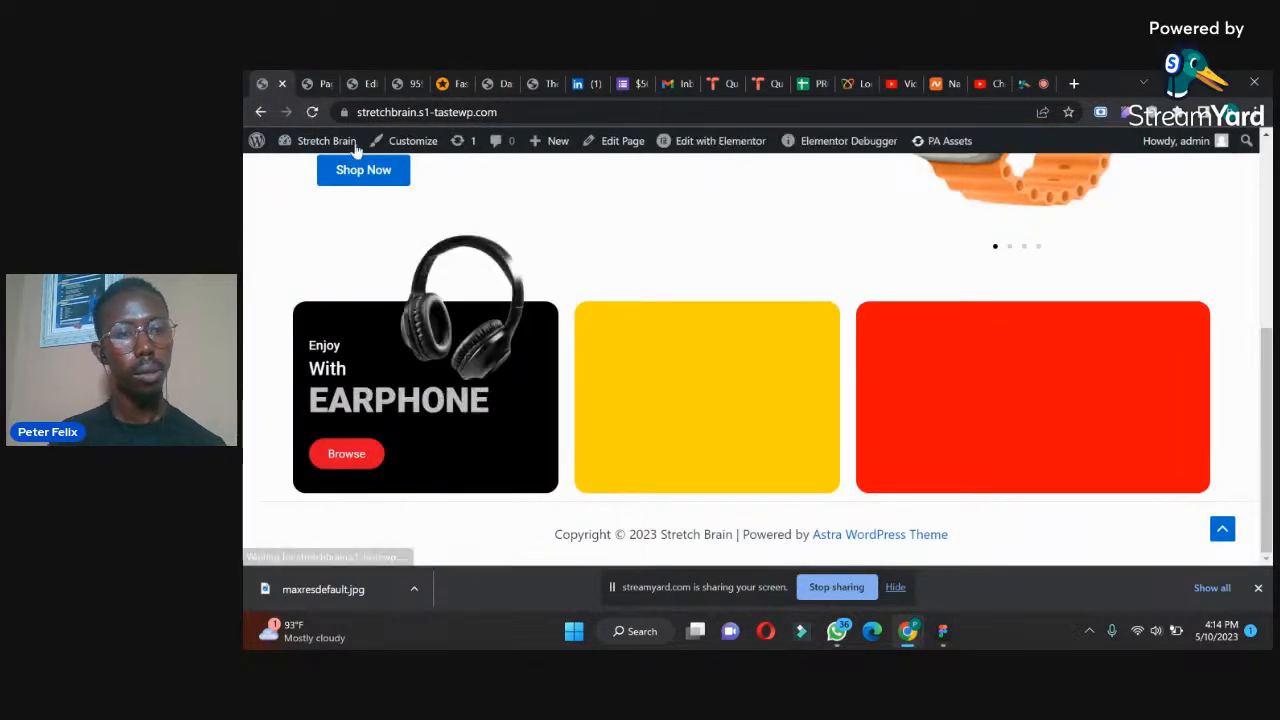
click(358, 83)
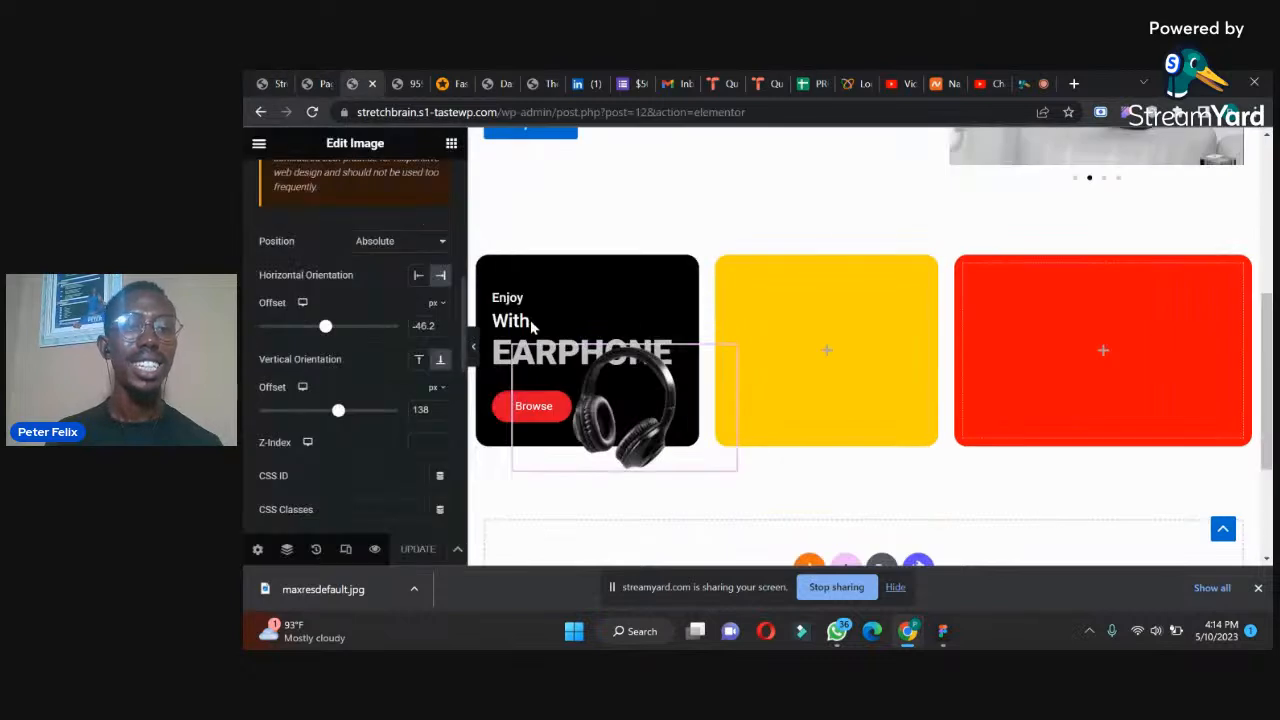
- Orient the headphone image back to left and top with a horizontal offset of 243 px, and update the page
drag(340, 416, 303, 410)
drag(323, 328, 328, 329)
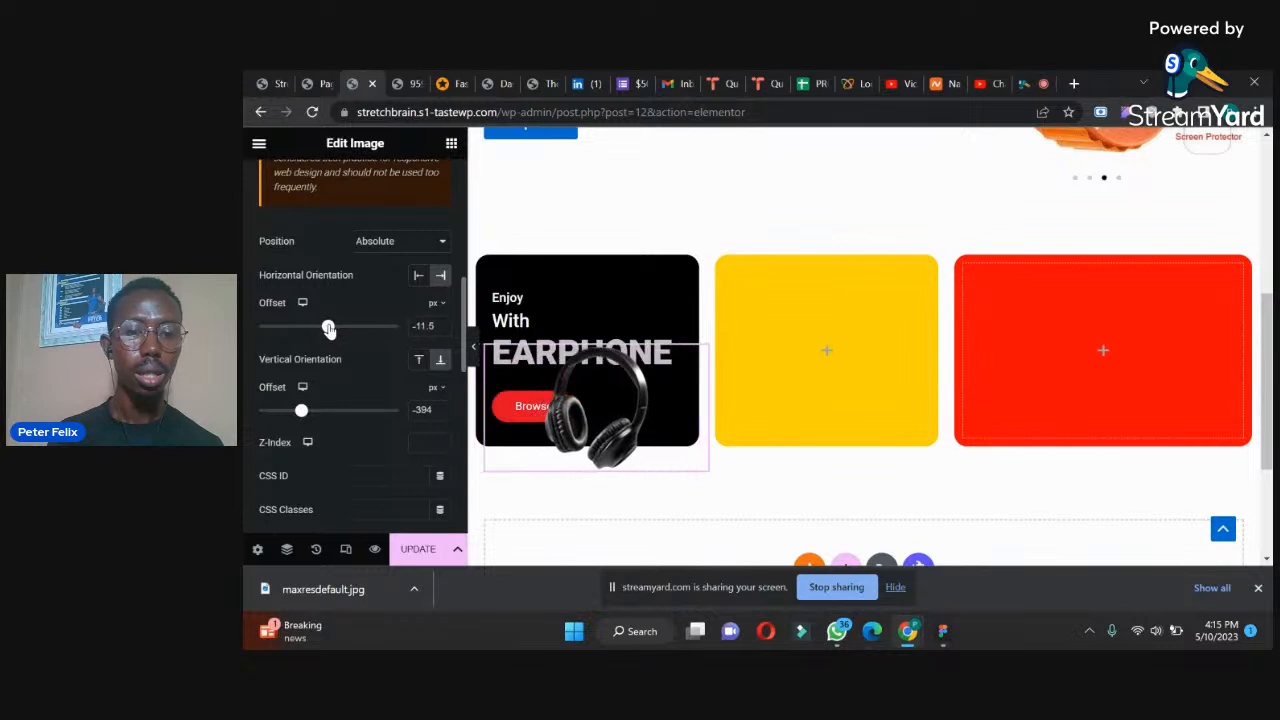
click(419, 277)
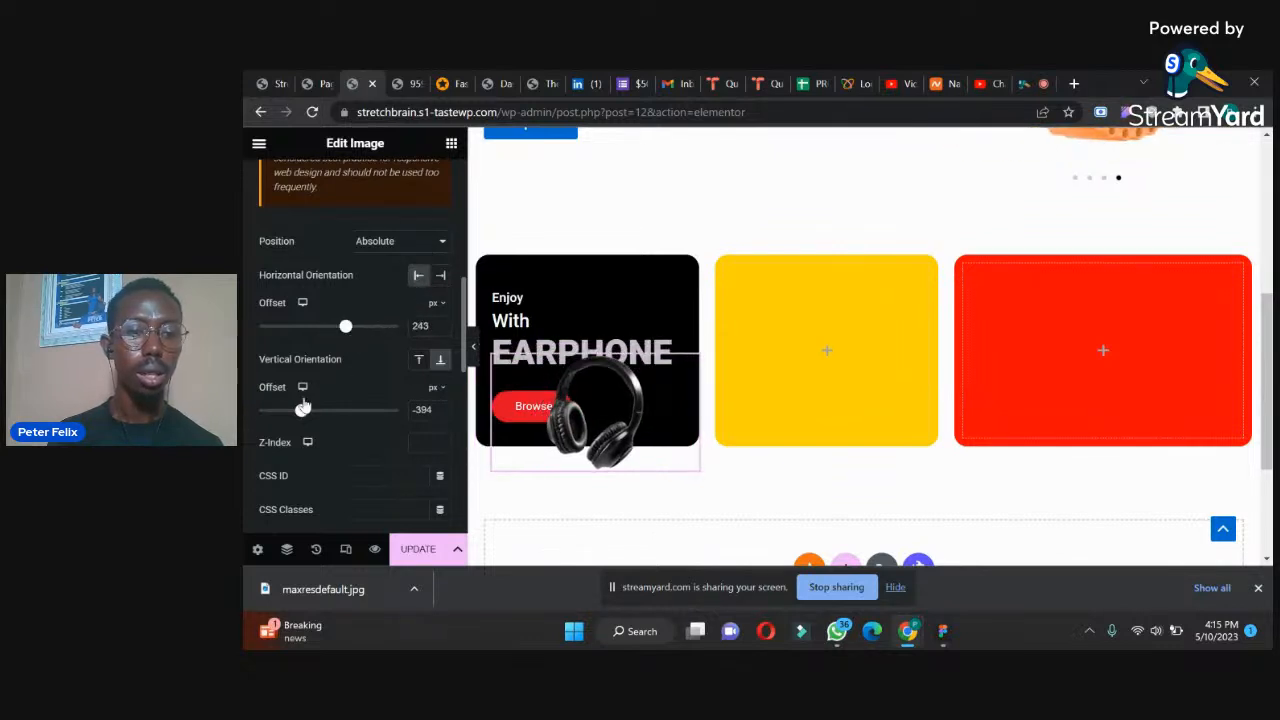
click(420, 359)
click(418, 549)
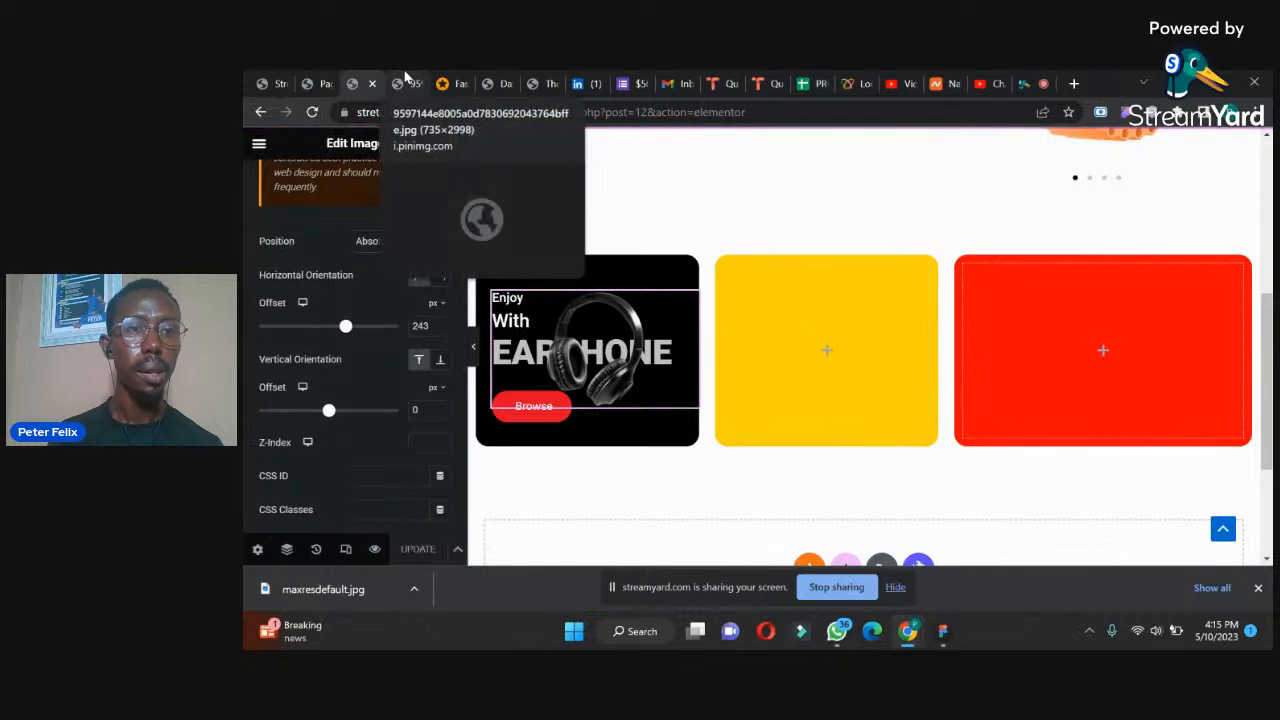
- Reload the live site to check the headphone image's size and position after the 243 px offset
click(397, 80)
click(312, 80)
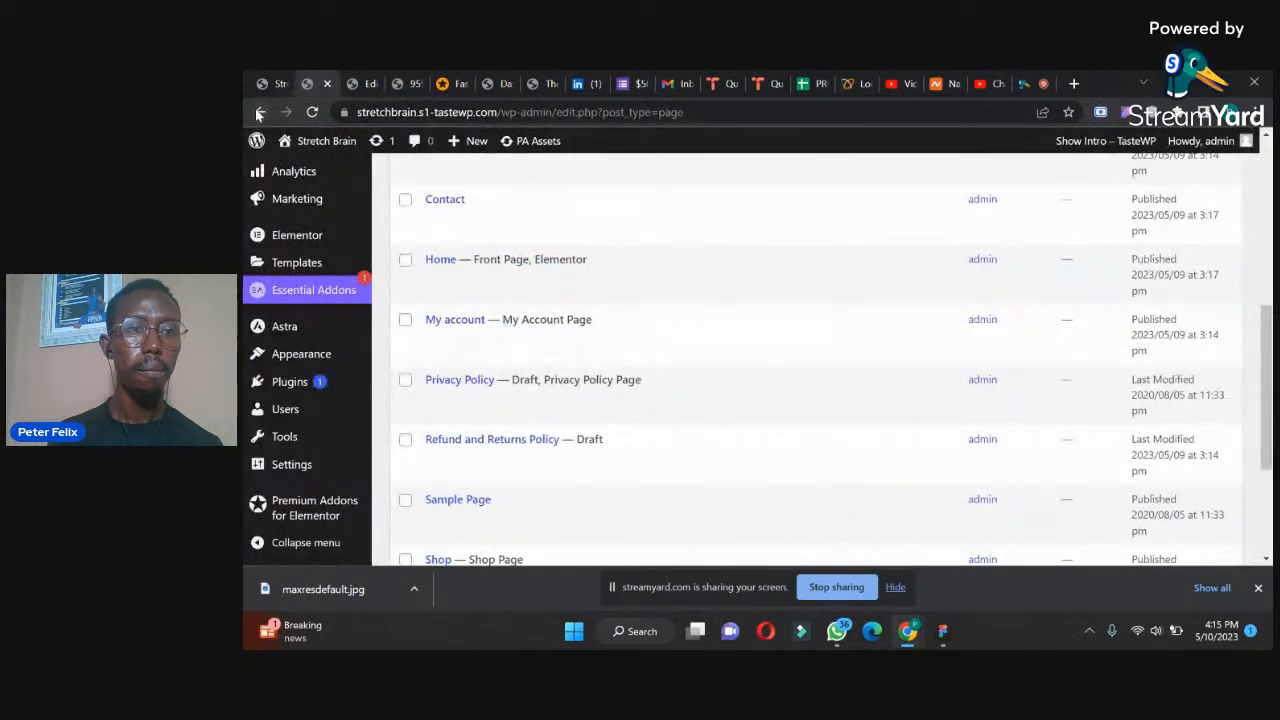
click(268, 83)
click(311, 112)
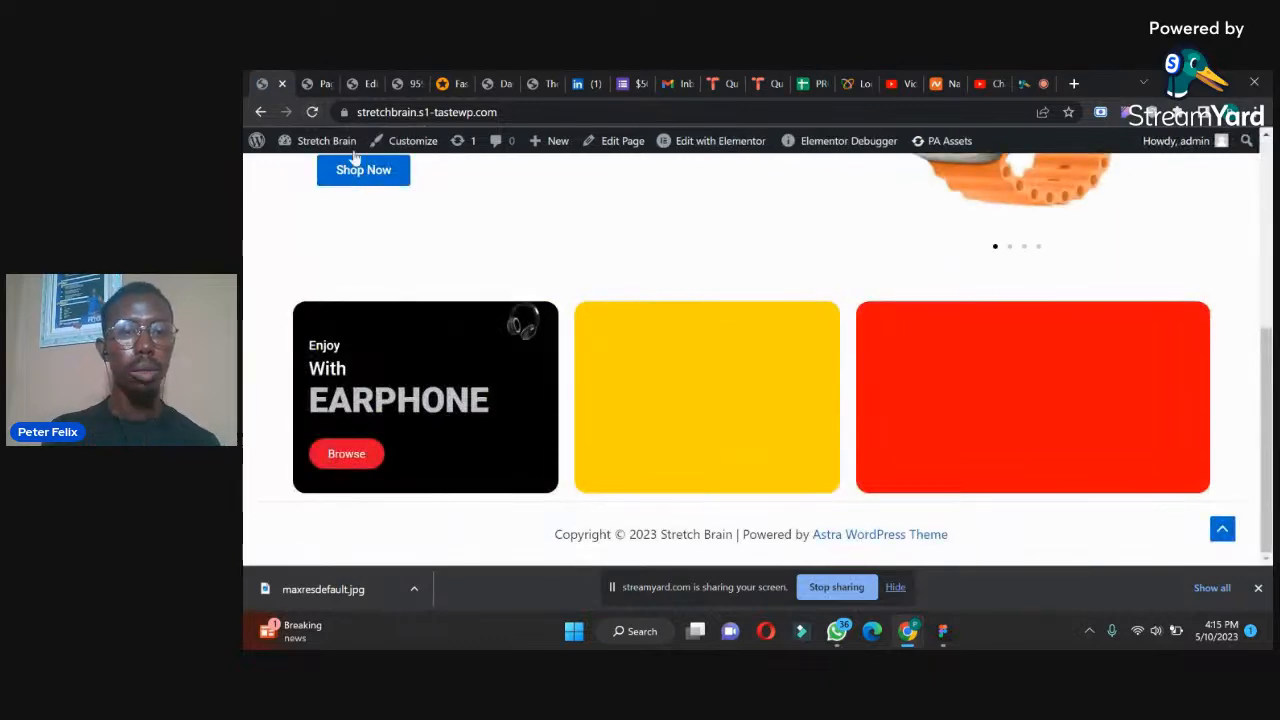
click(380, 85)
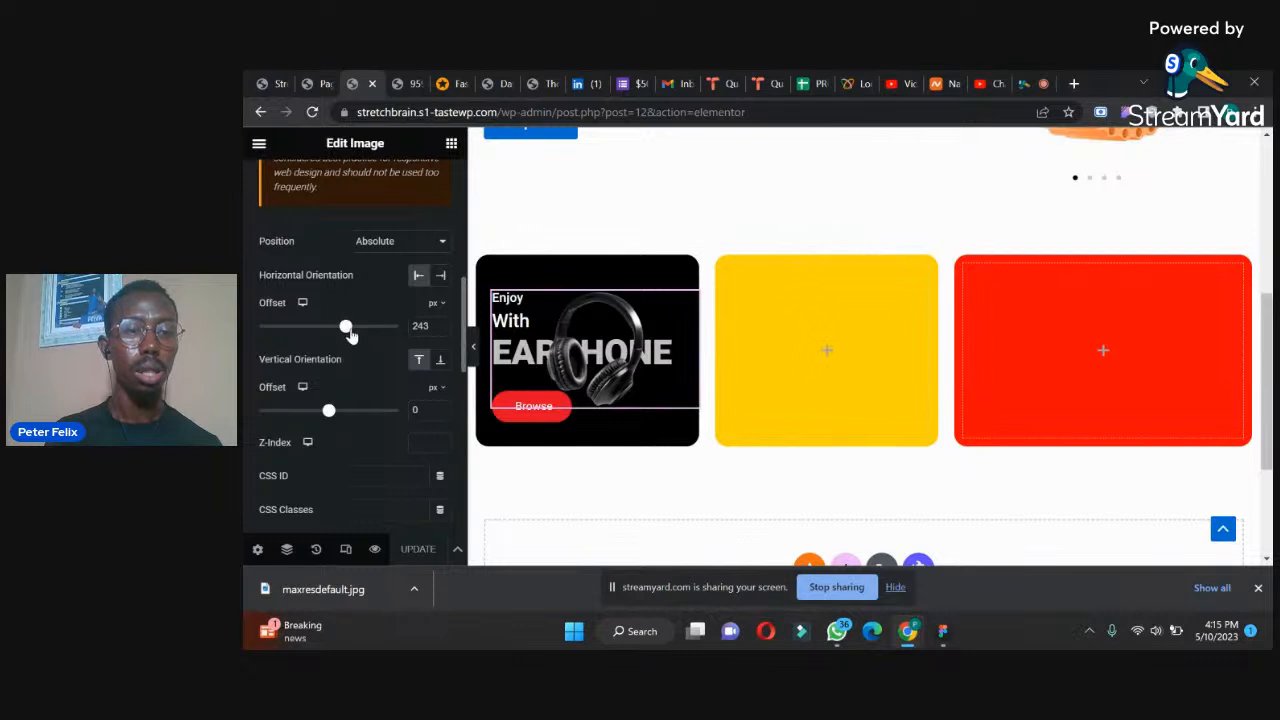
- Set the headphone image's horizontal offset to 81 px, update the page, and consult the reference design's product banners
drag(345, 330, 334, 326)
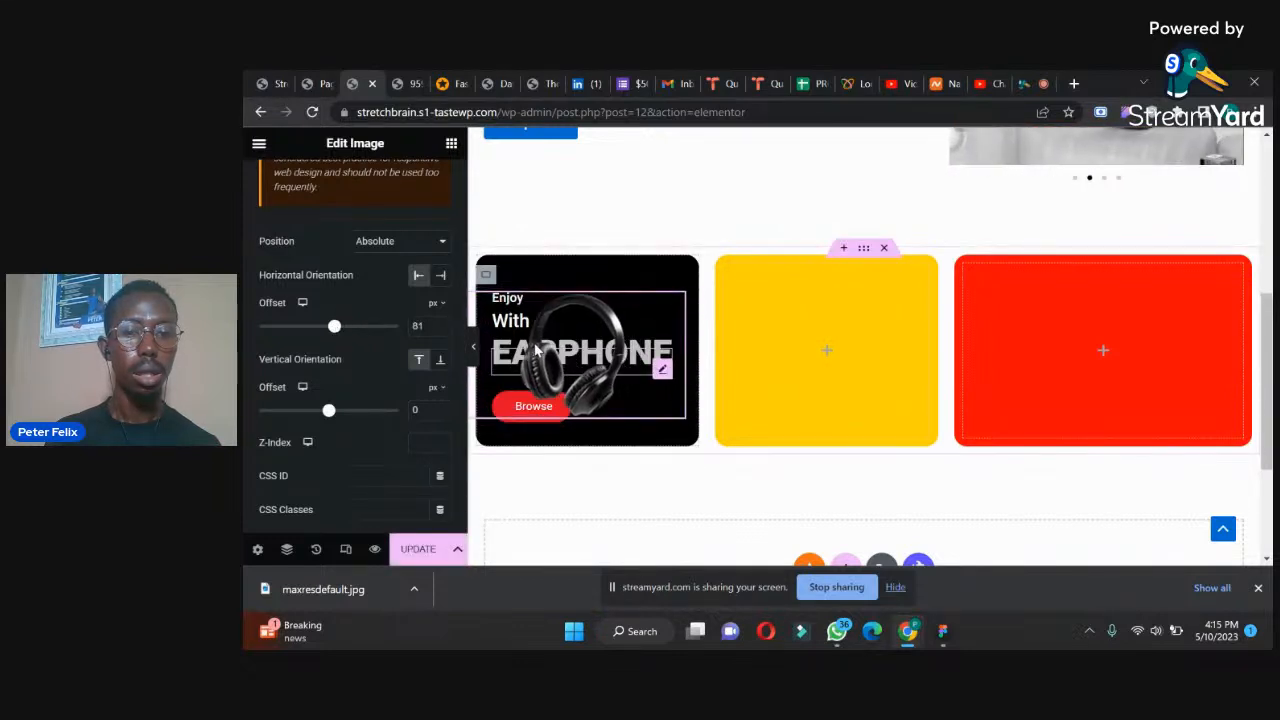
click(420, 549)
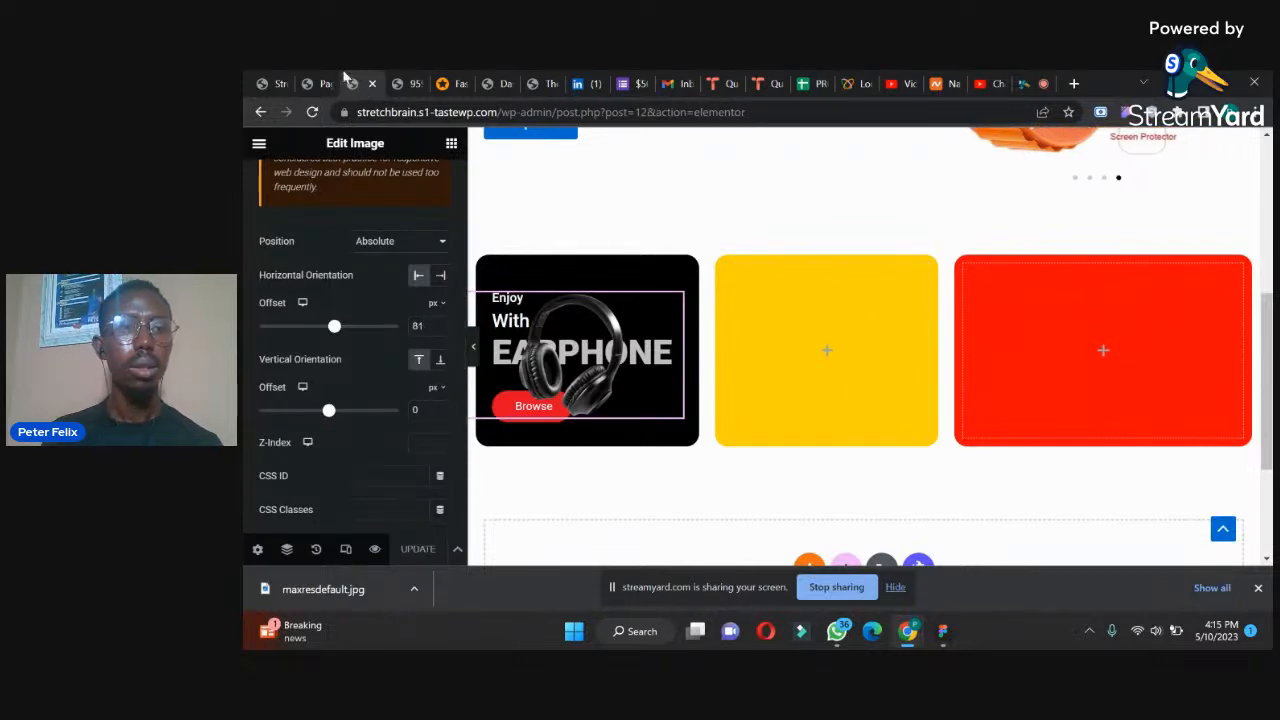
click(318, 83)
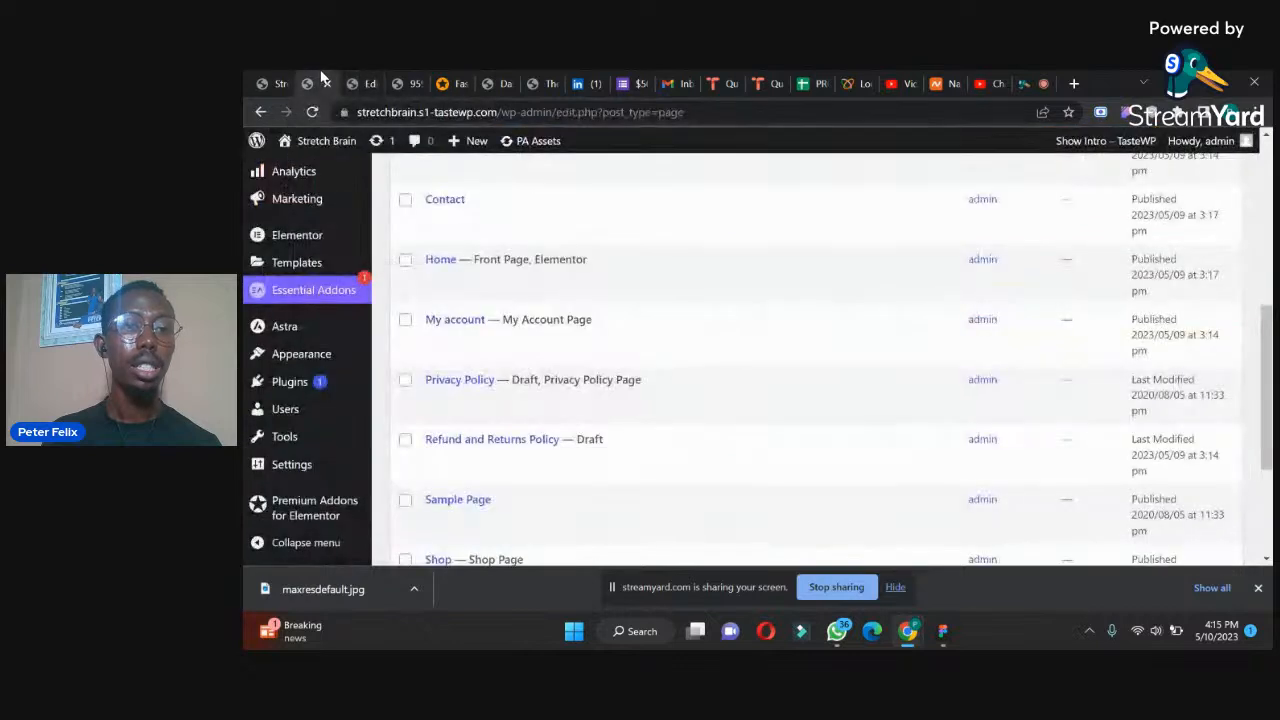
click(424, 82)
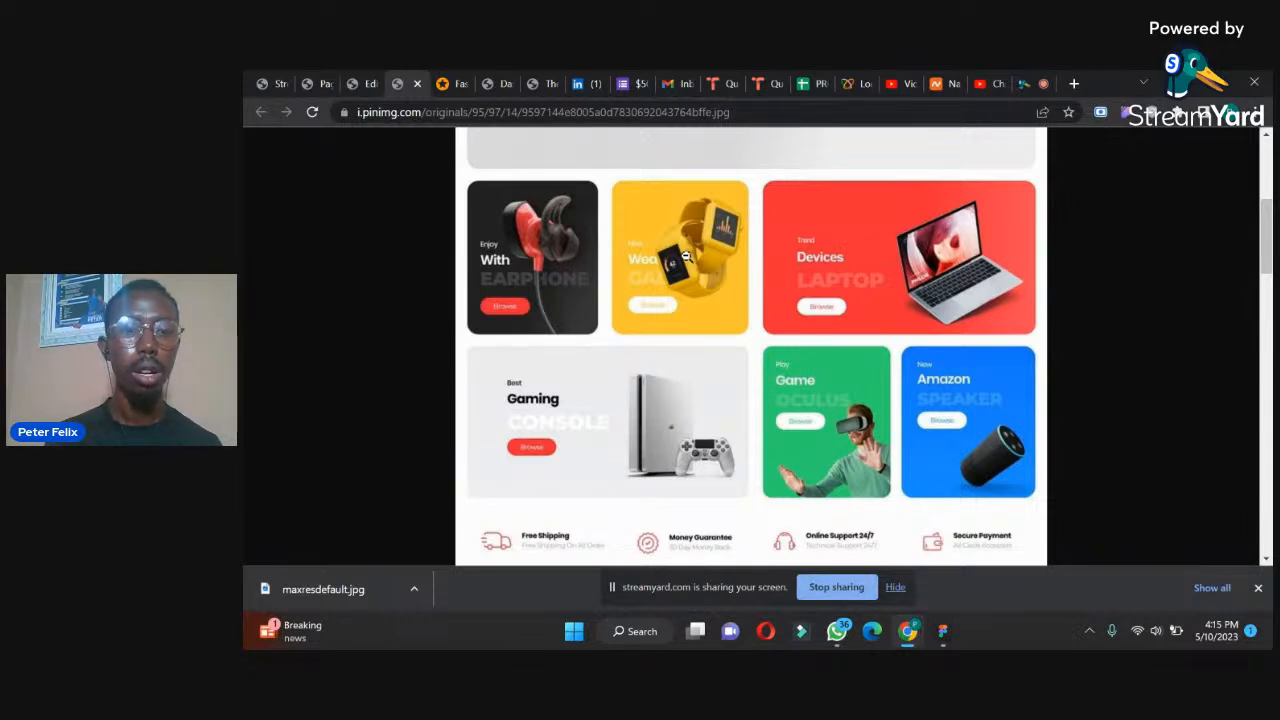
click(353, 79)
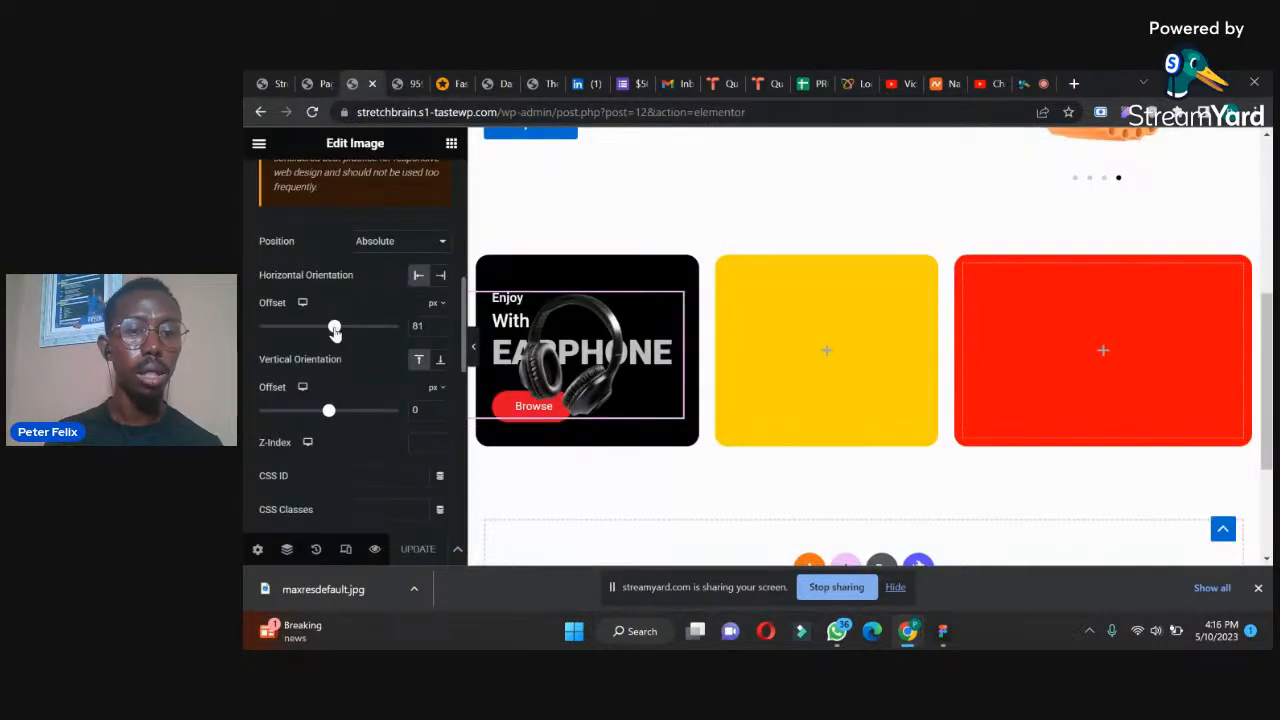
- Set the headphone image's horizontal offset to 173 px and vertical offset to -104 px, and update the page
drag(335, 332, 338, 332)
drag(329, 410, 325, 413)
click(418, 549)
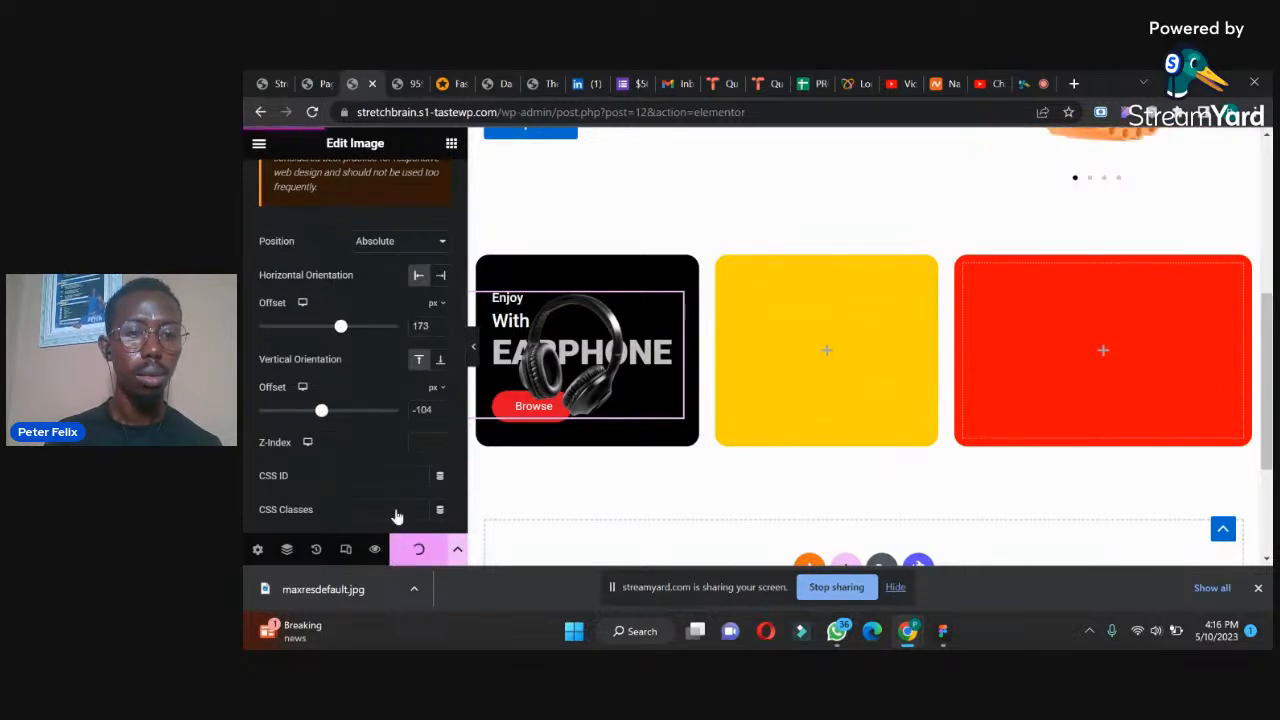
- Reload the live home page and check where the headphone image sits relative to the black banner
click(310, 82)
click(280, 83)
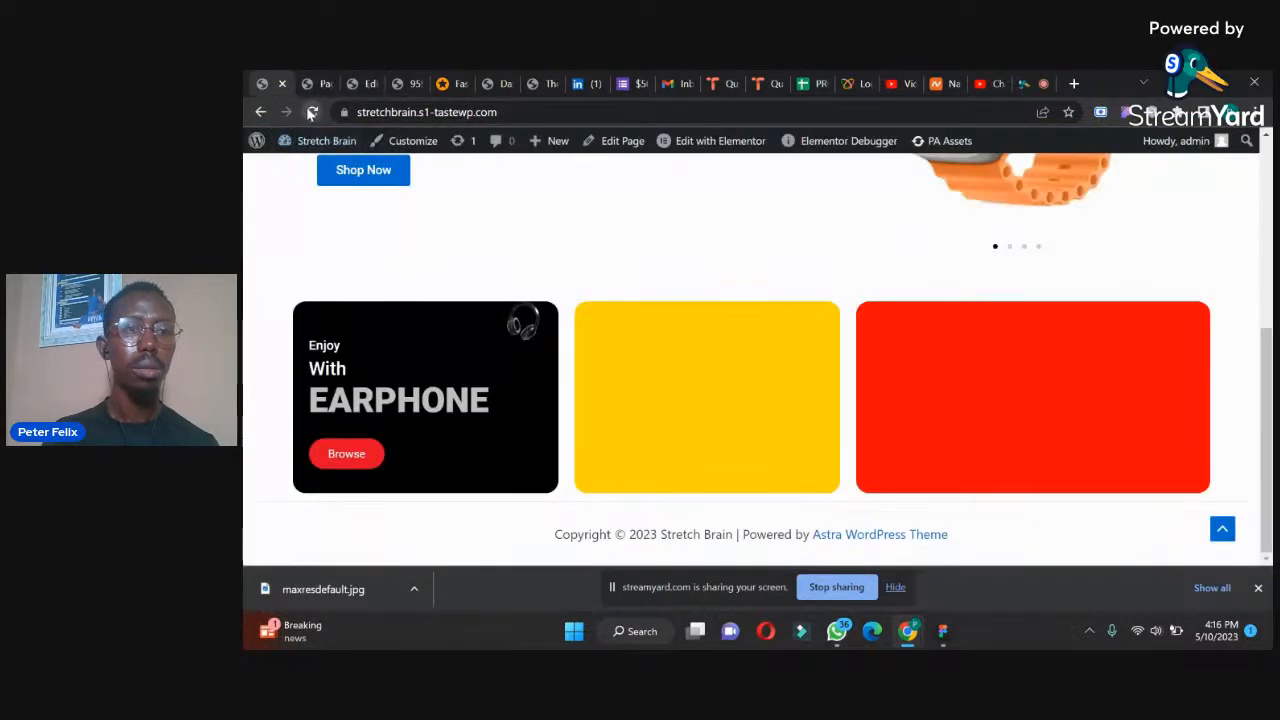
click(311, 112)
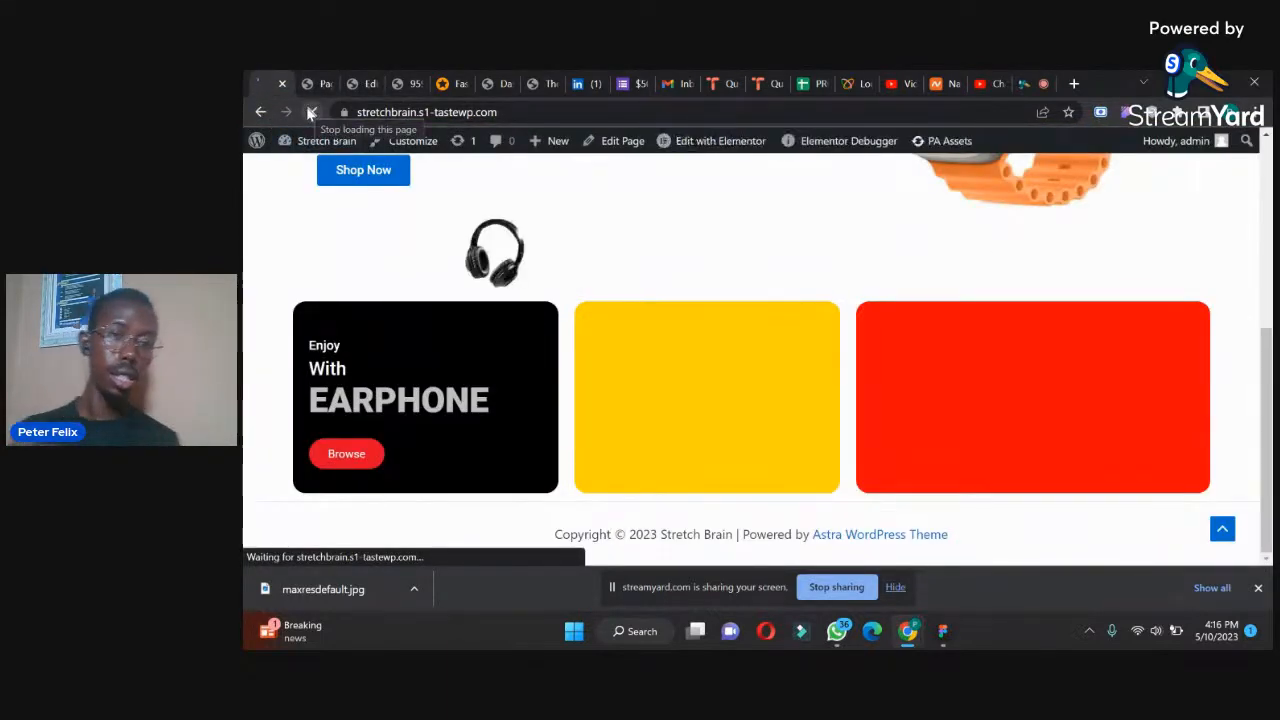
click(360, 83)
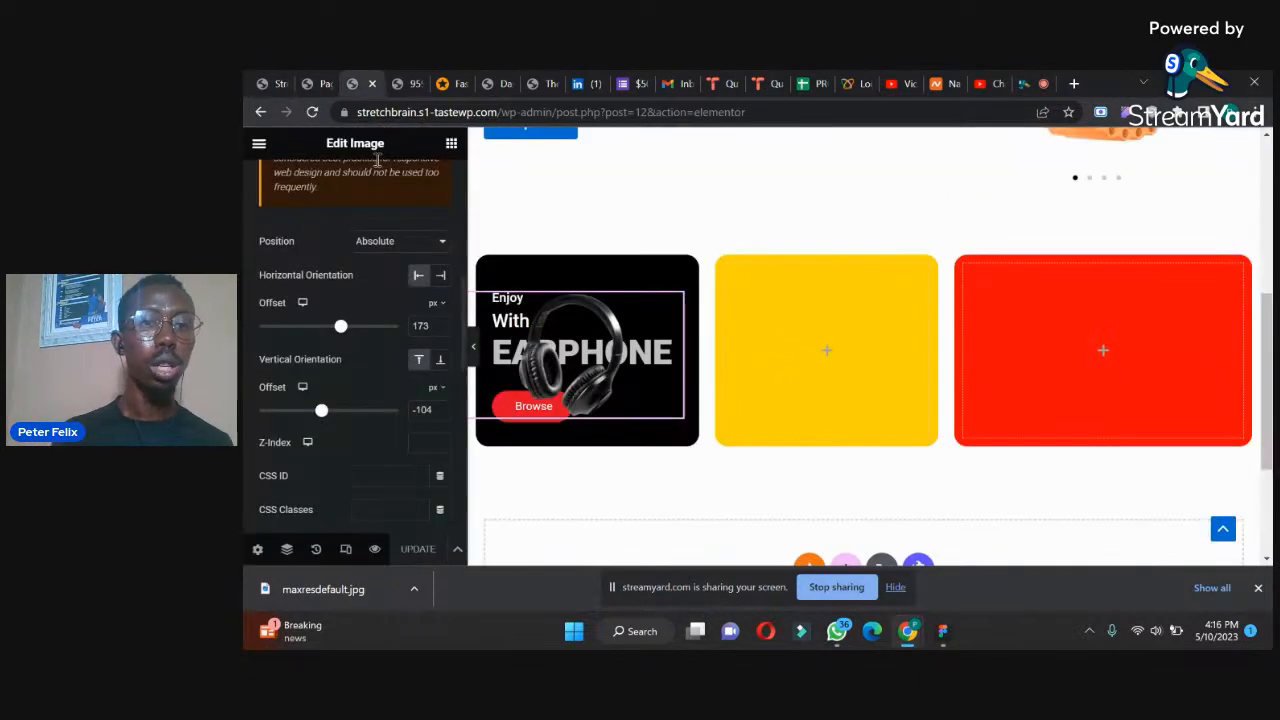
- Move the headphone image further left and slightly down in the black container, update the page, and reload the live site
drag(673, 318, 636, 326)
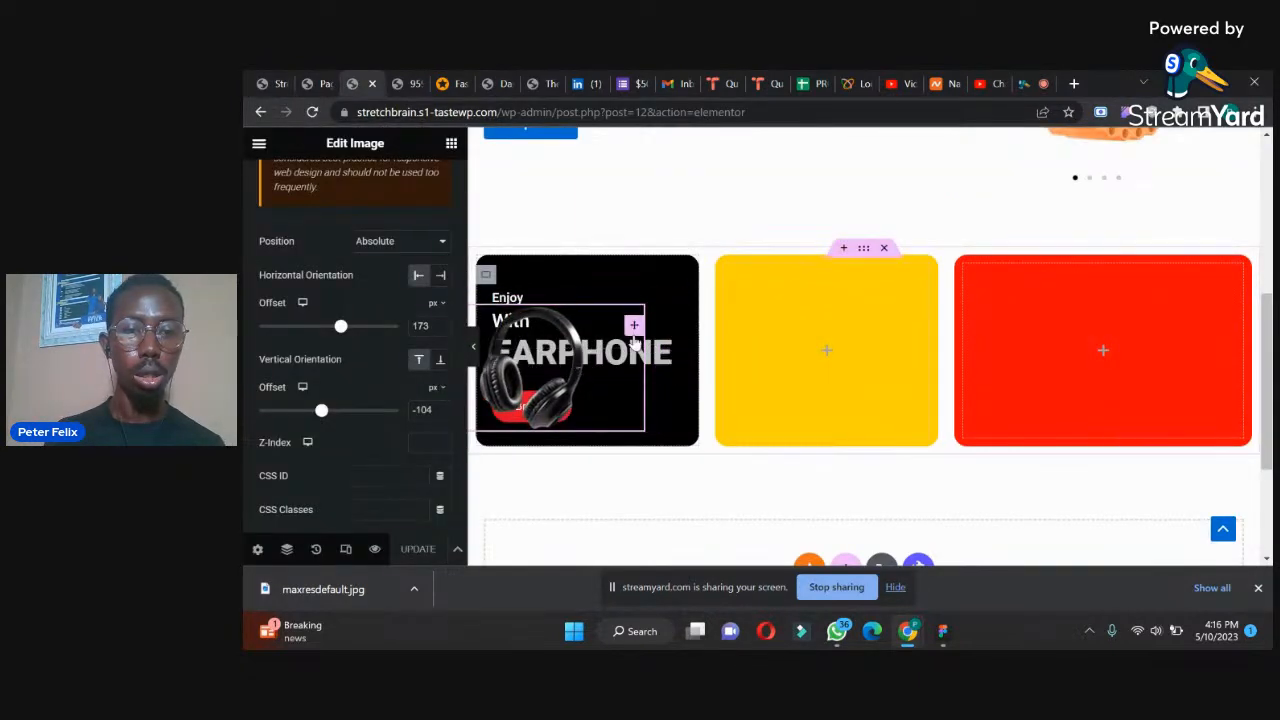
click(413, 551)
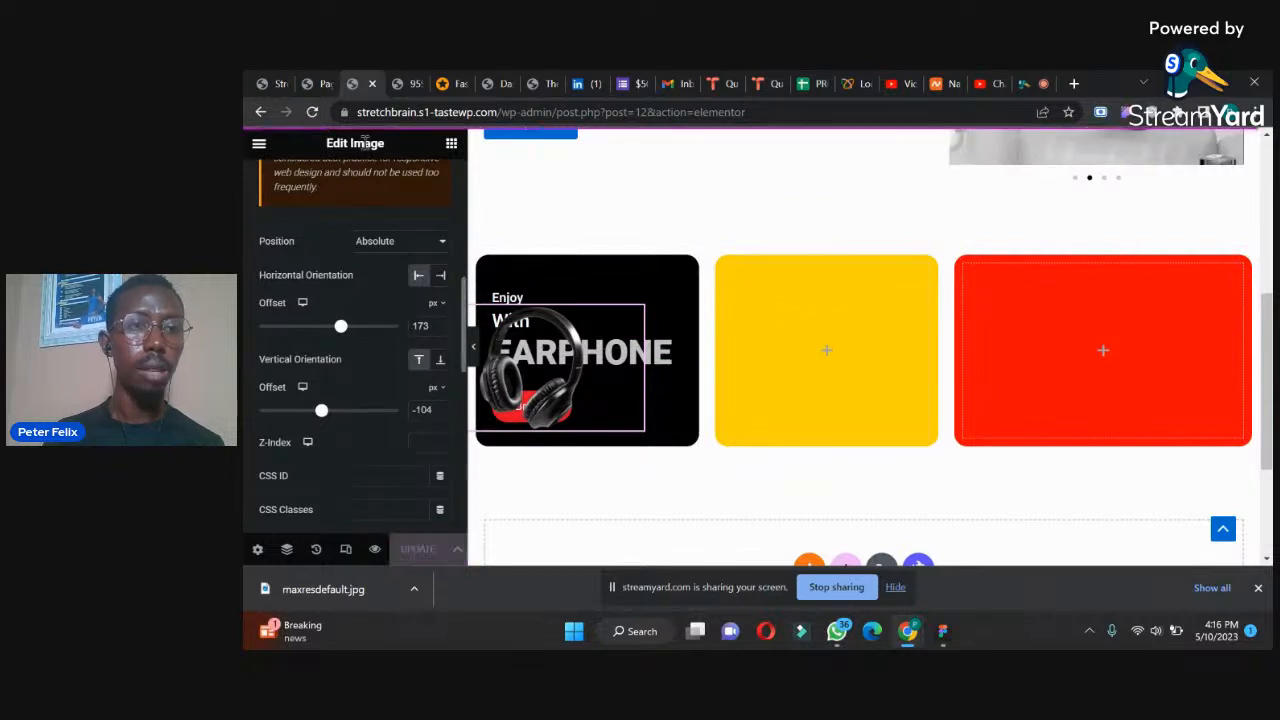
click(275, 82)
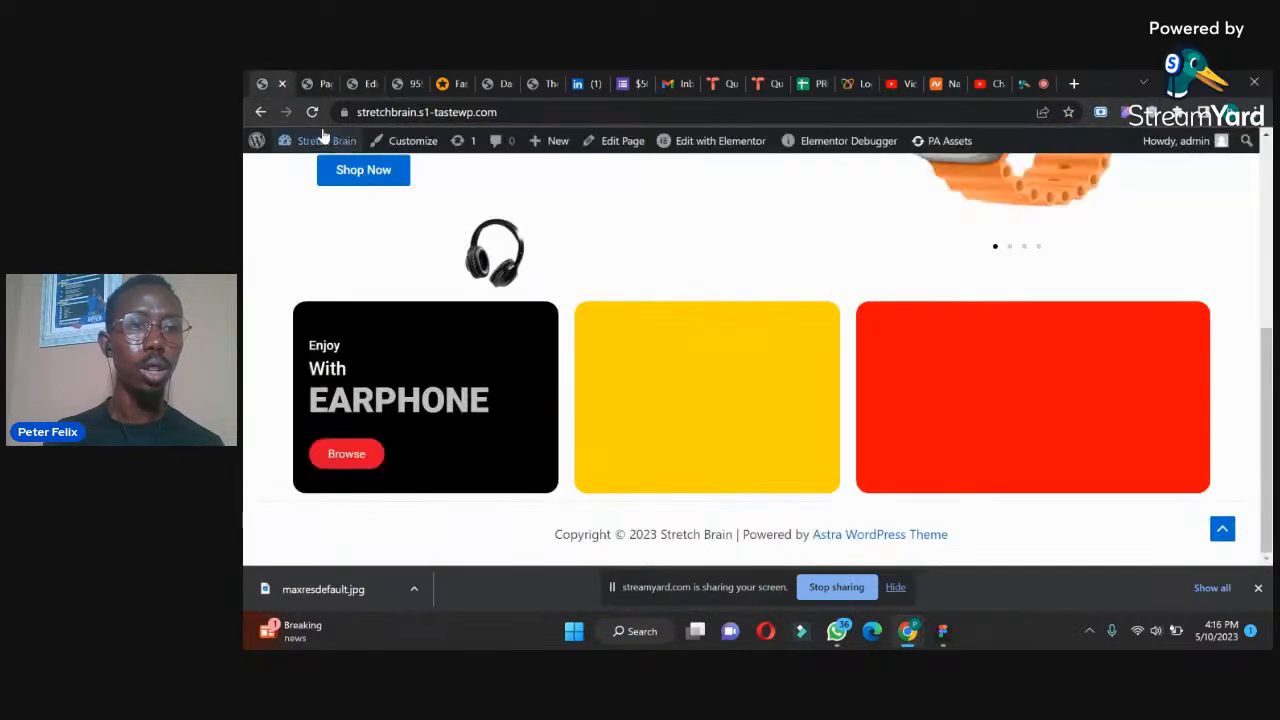
click(322, 140)
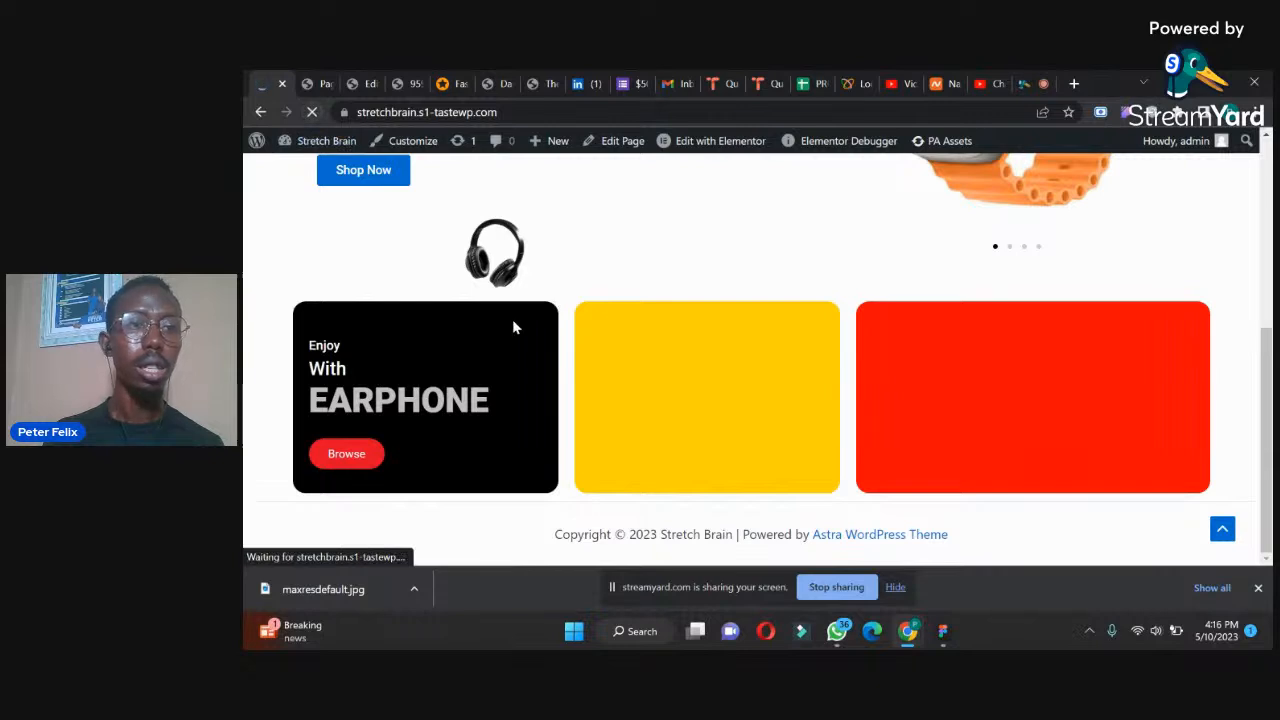
click(322, 80)
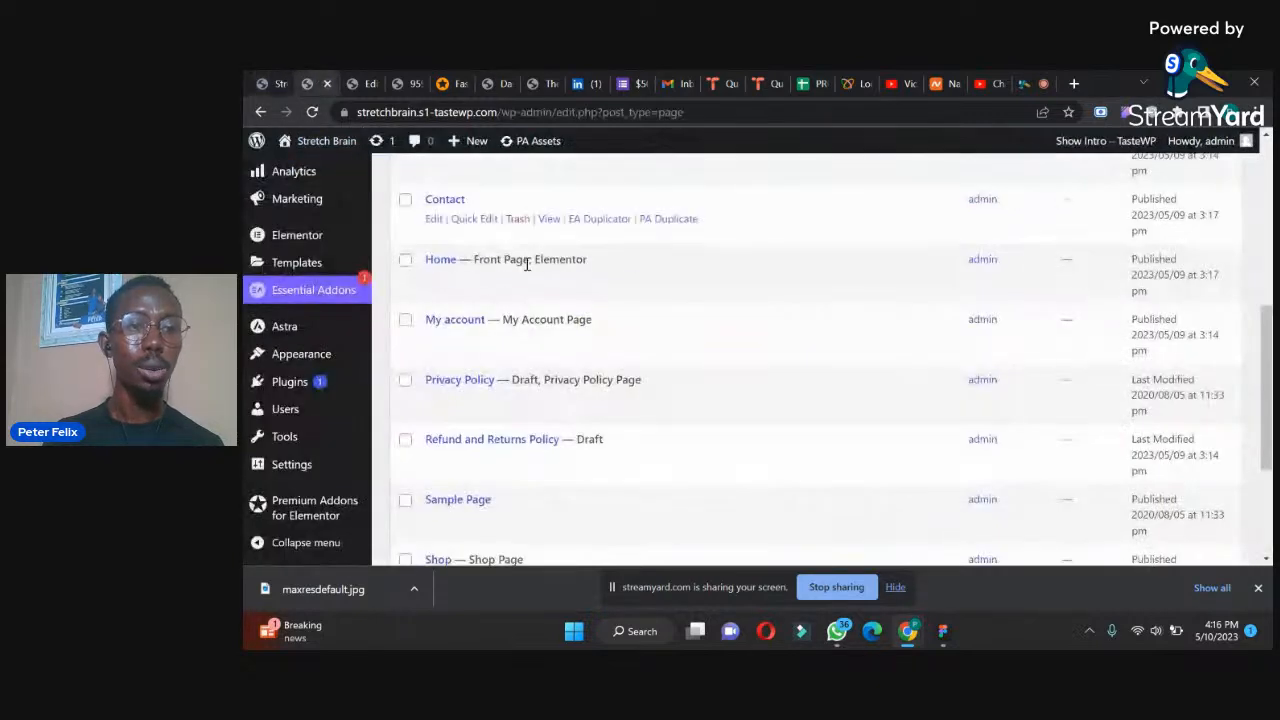
click(370, 80)
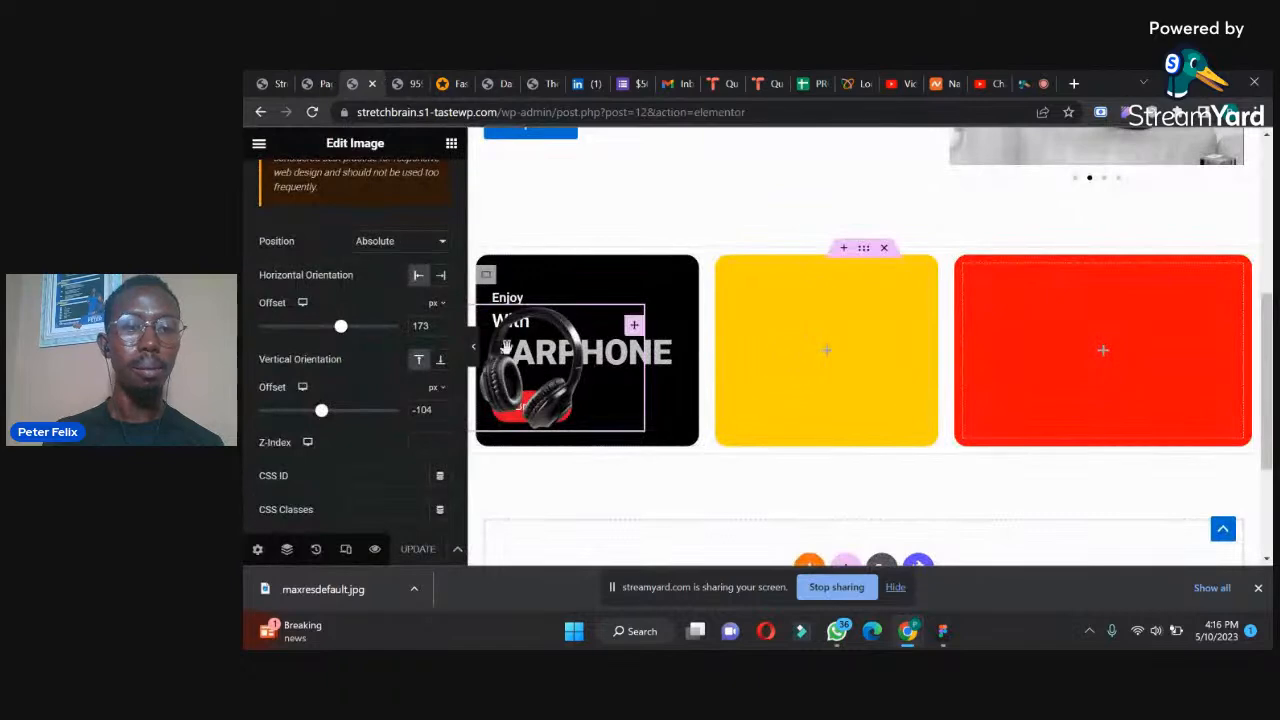
- Anchor the headphone image to the bottom with a vertical offset of -209 px, update the page, and check the live home page
click(440, 359)
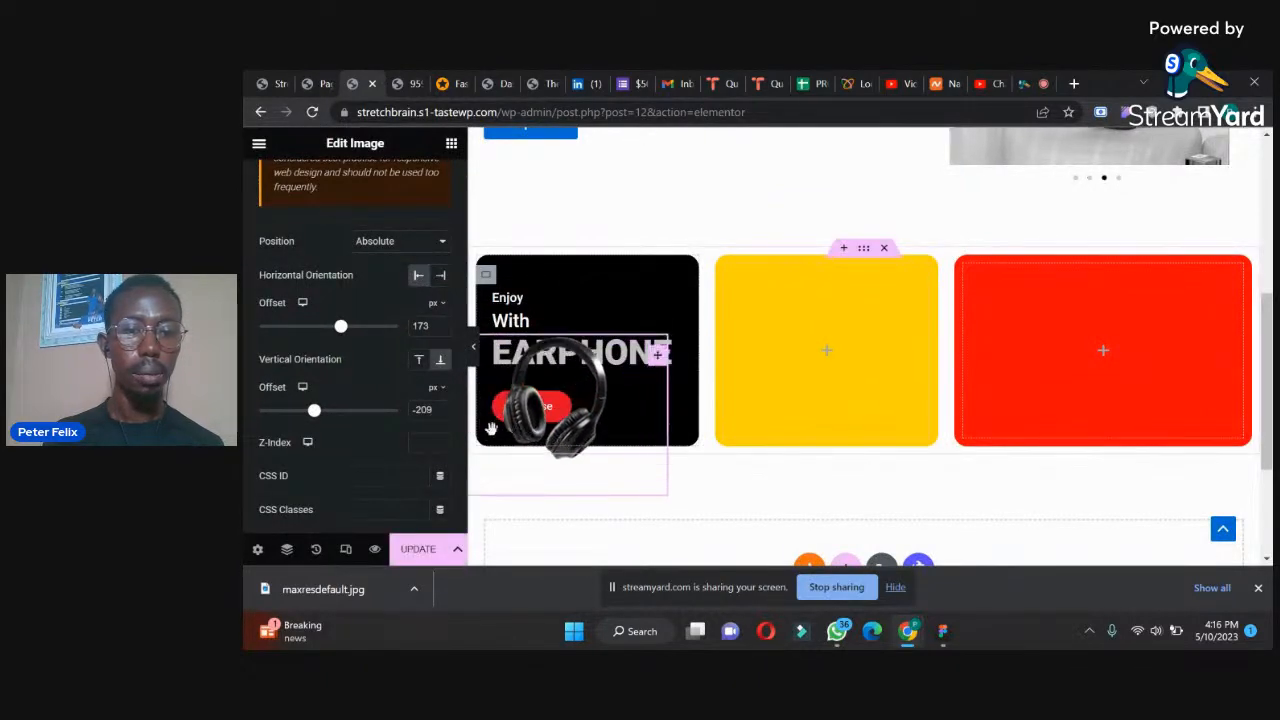
click(419, 552)
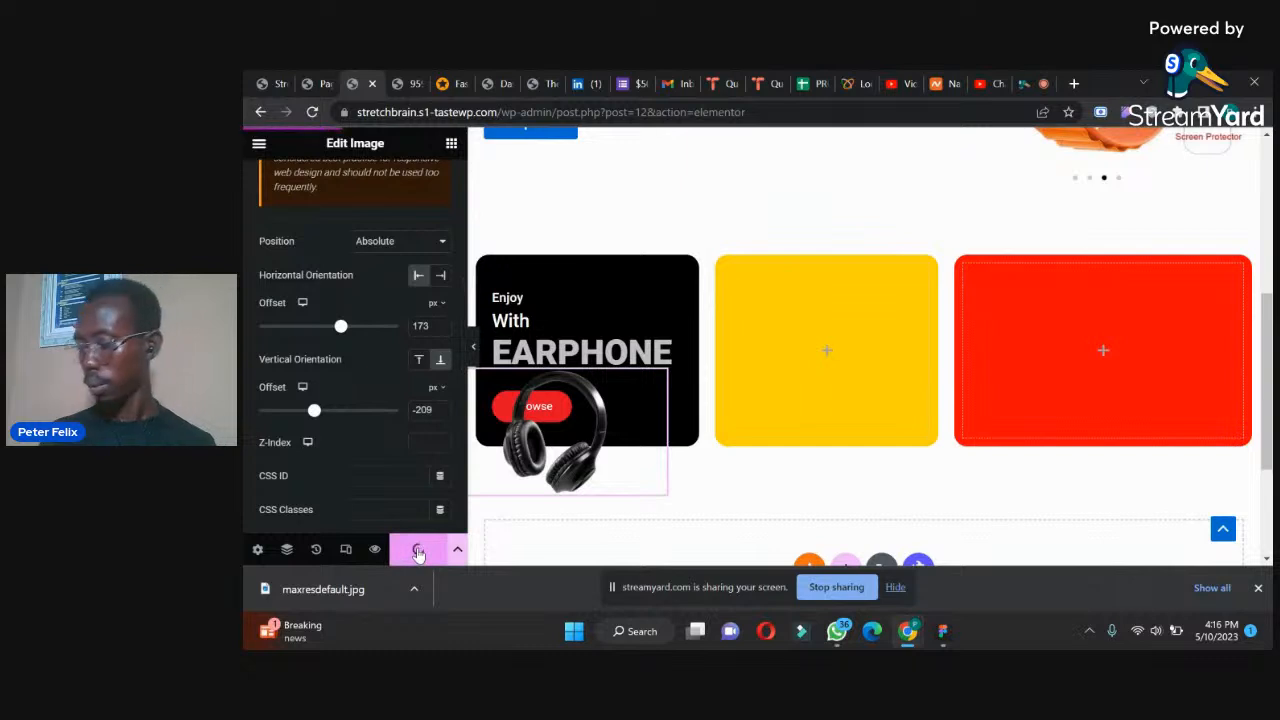
click(276, 83)
click(310, 115)
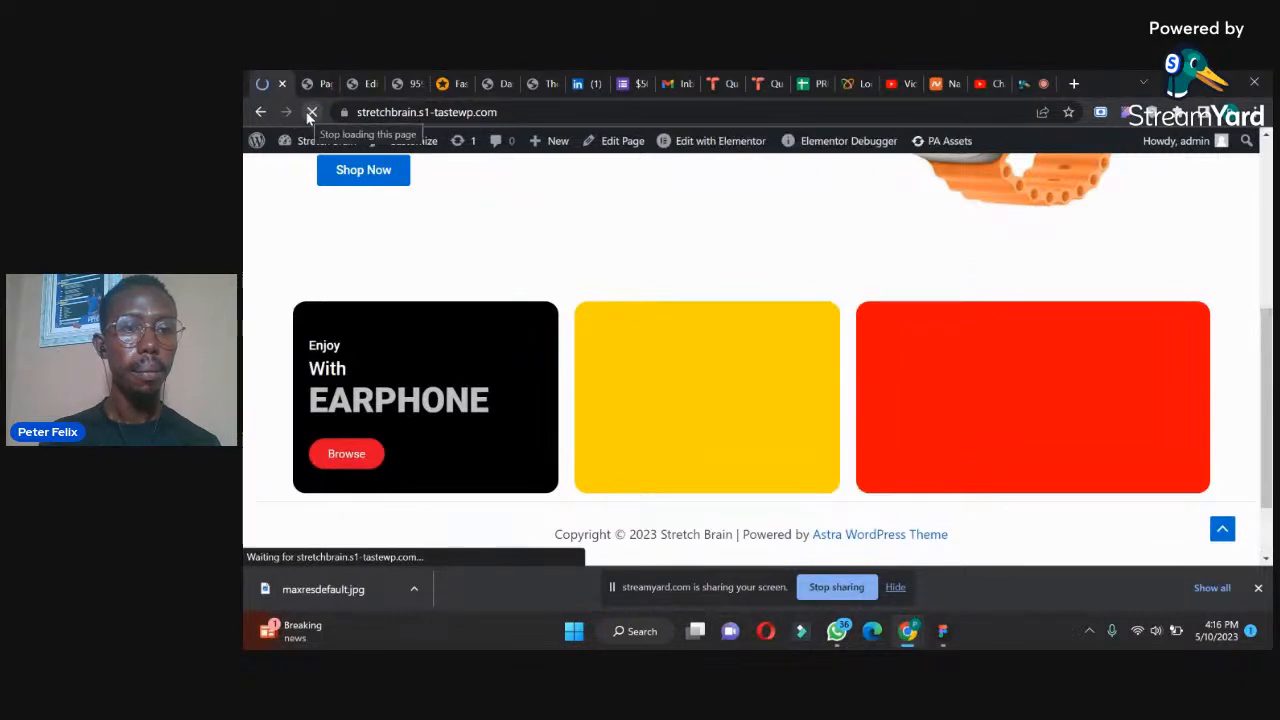
drag(1267, 400, 1263, 305)
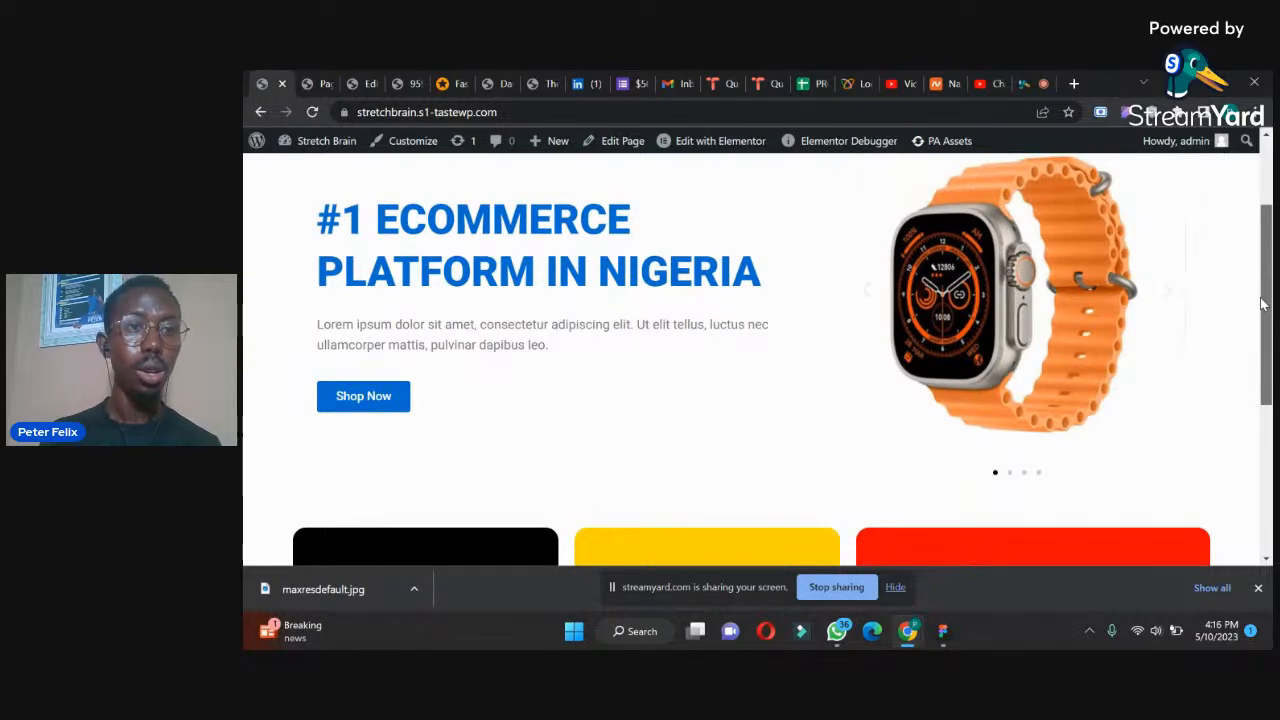
click(318, 83)
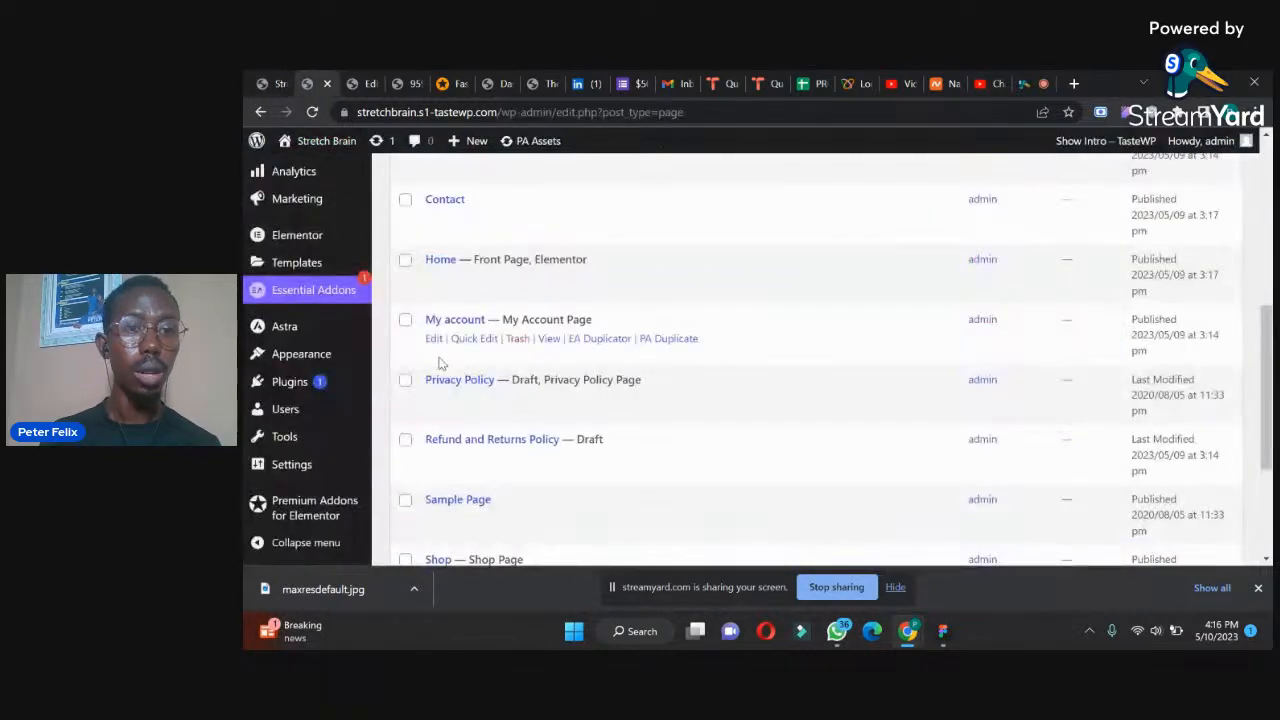
click(365, 82)
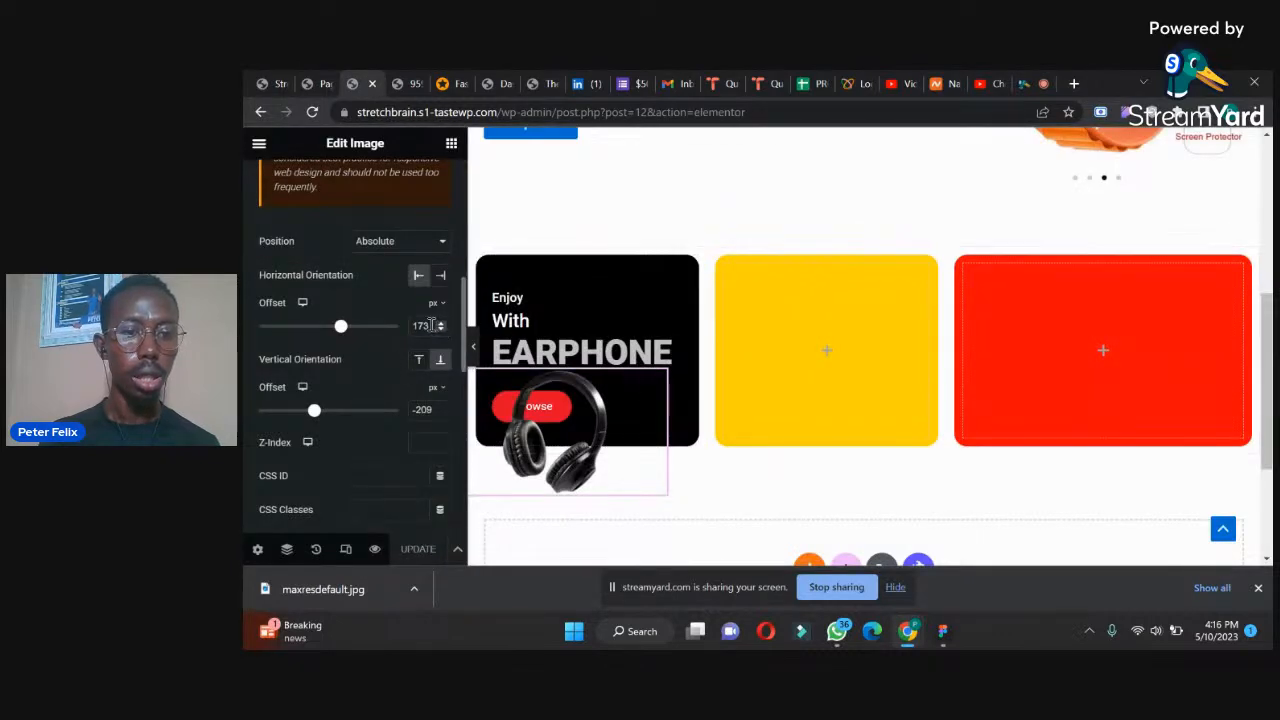
- Reset the headphone image's horizontal and vertical offsets to 0 and set its horizontal orientation to right
text(0)
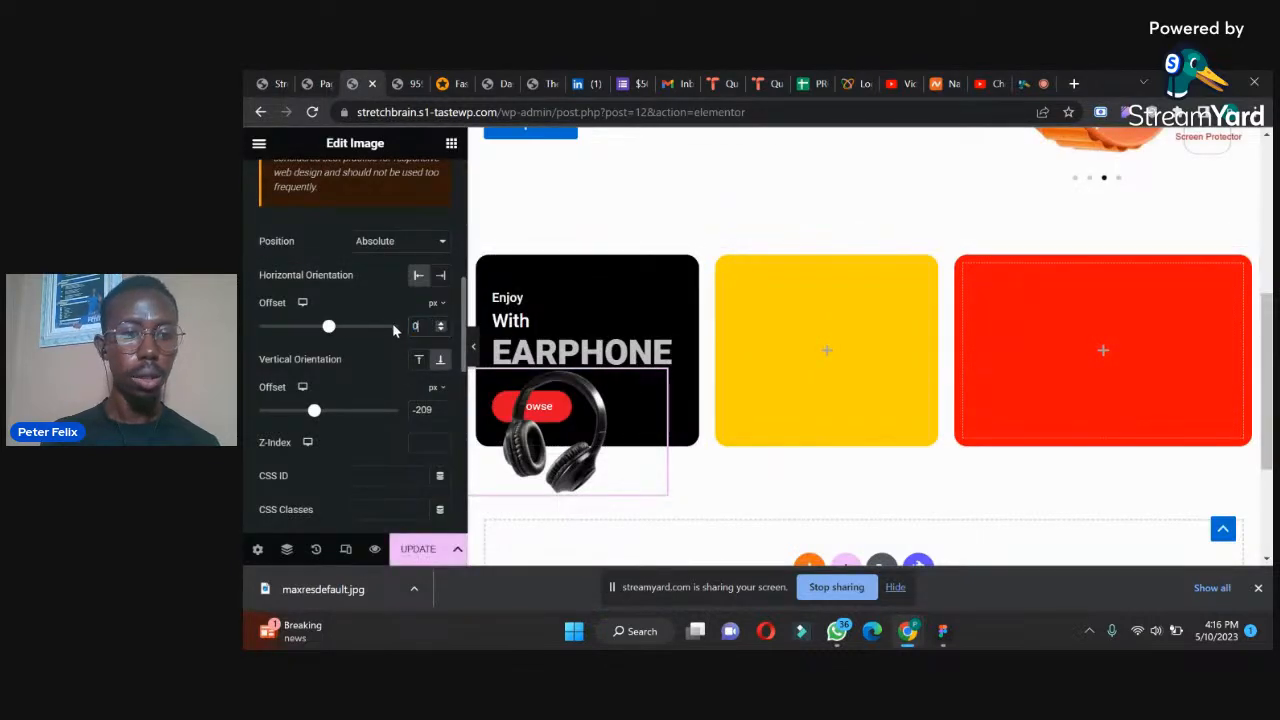
click(438, 406)
click(331, 406)
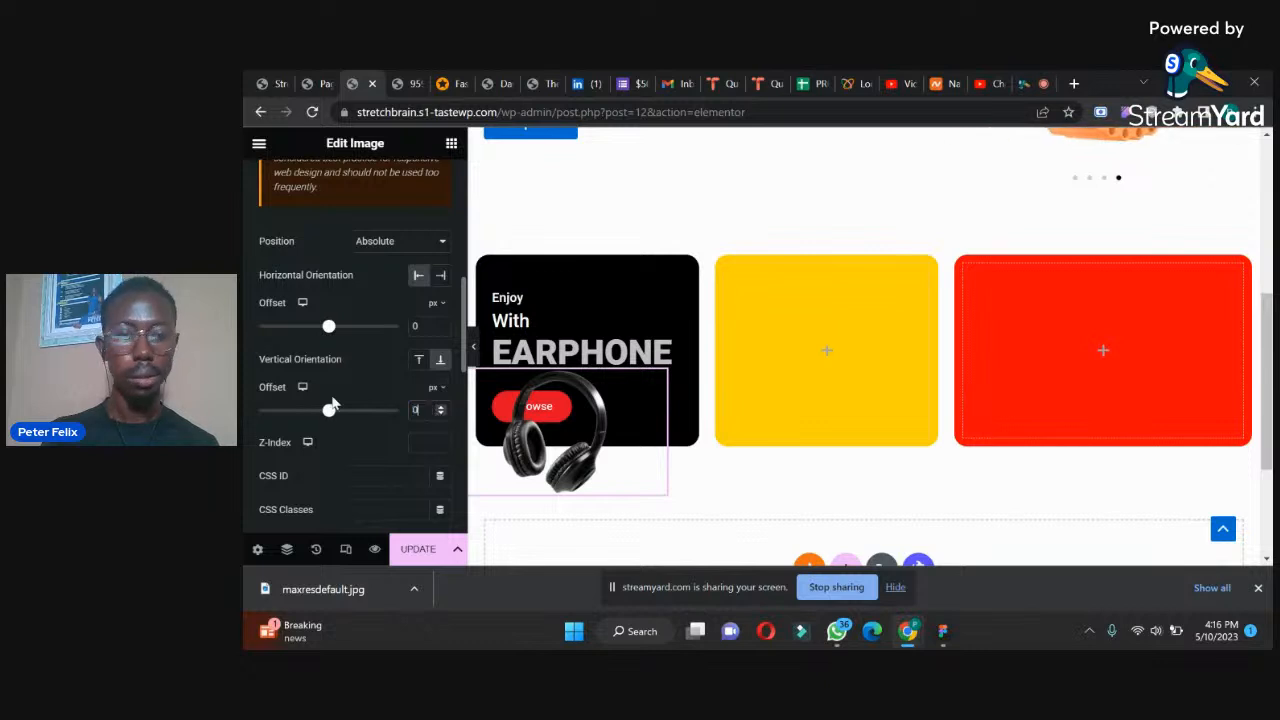
click(441, 276)
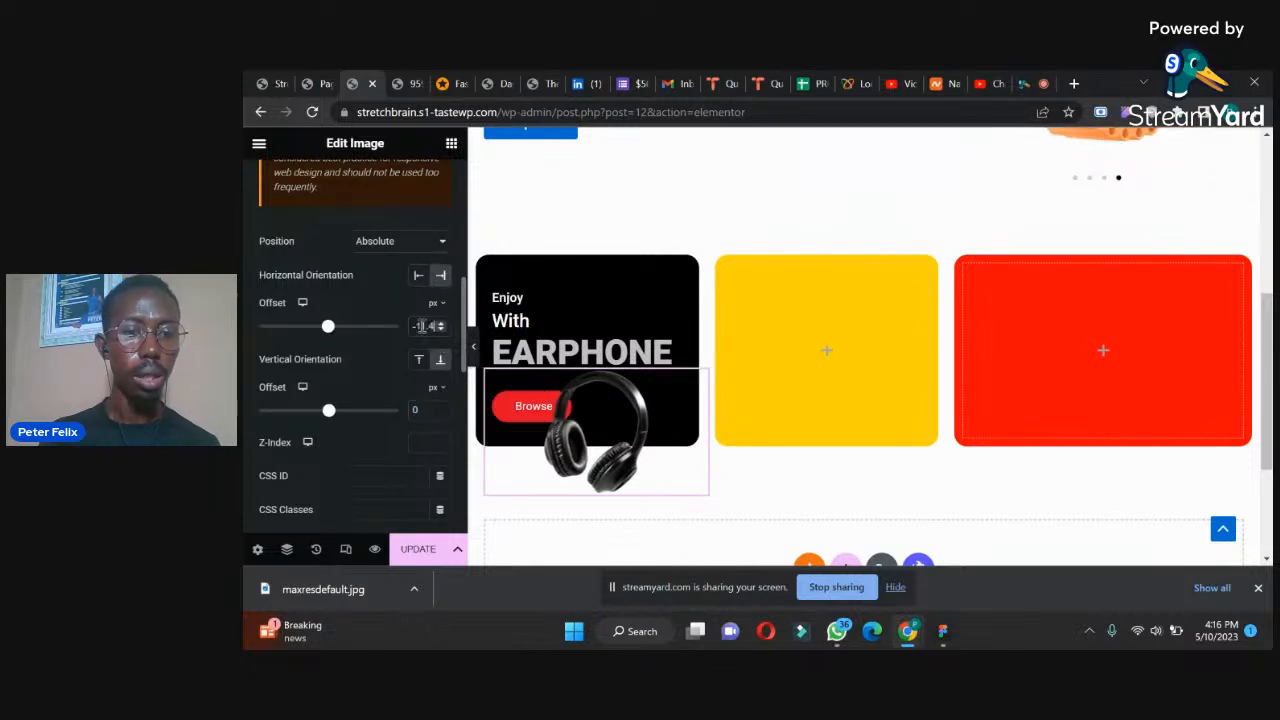
text(0)
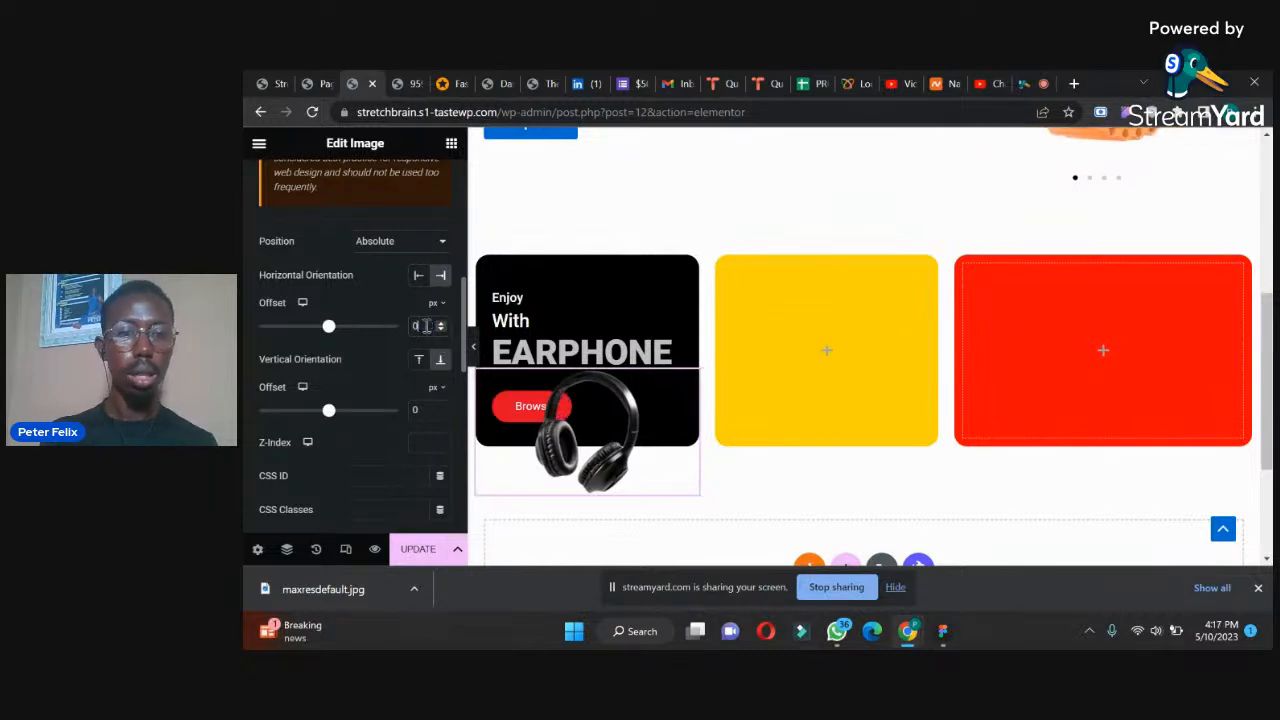
click(419, 281)
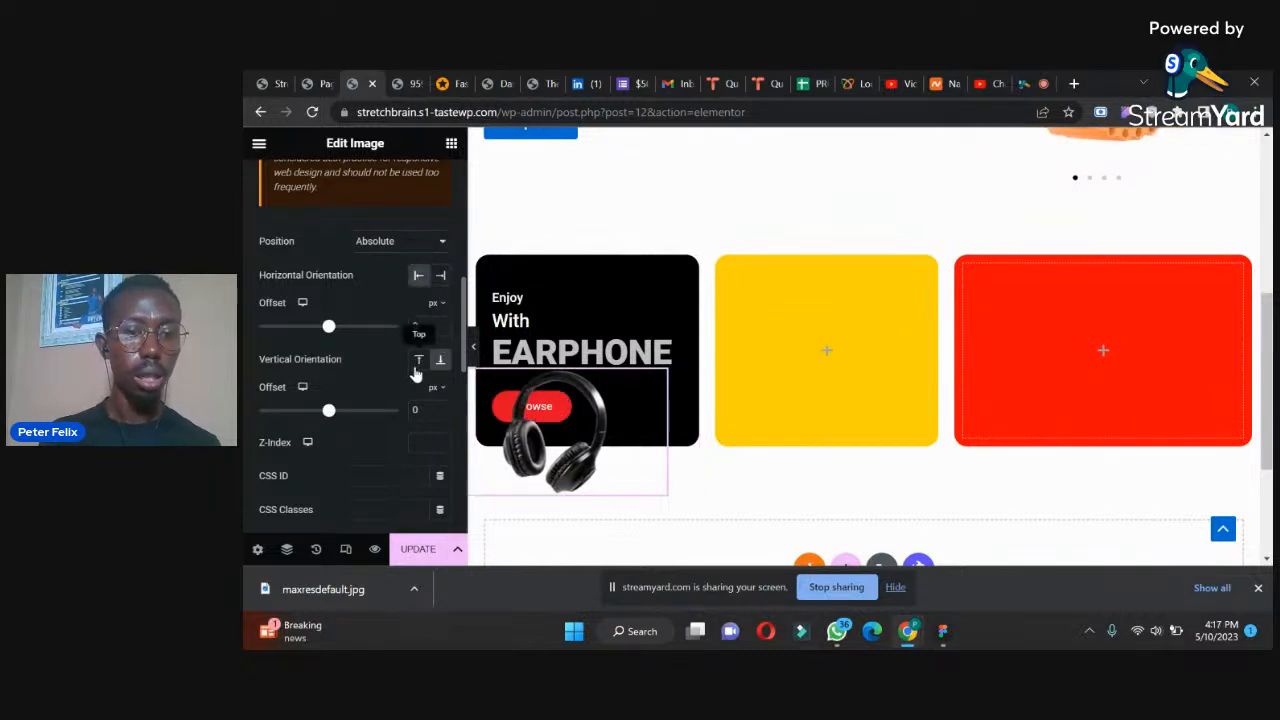
click(441, 279)
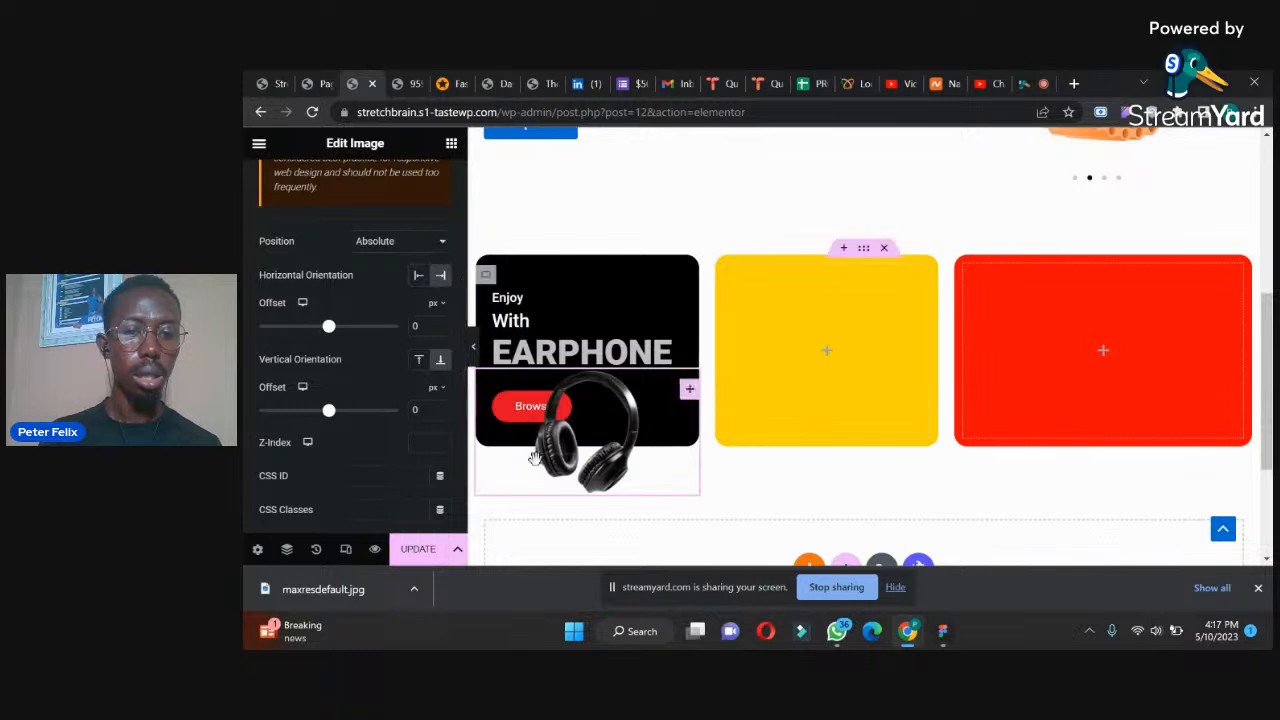
- Move the headphone image slightly right and down, anchor it to the top at -104 px, update the page, and check the live site
drag(556, 444, 592, 517)
click(418, 362)
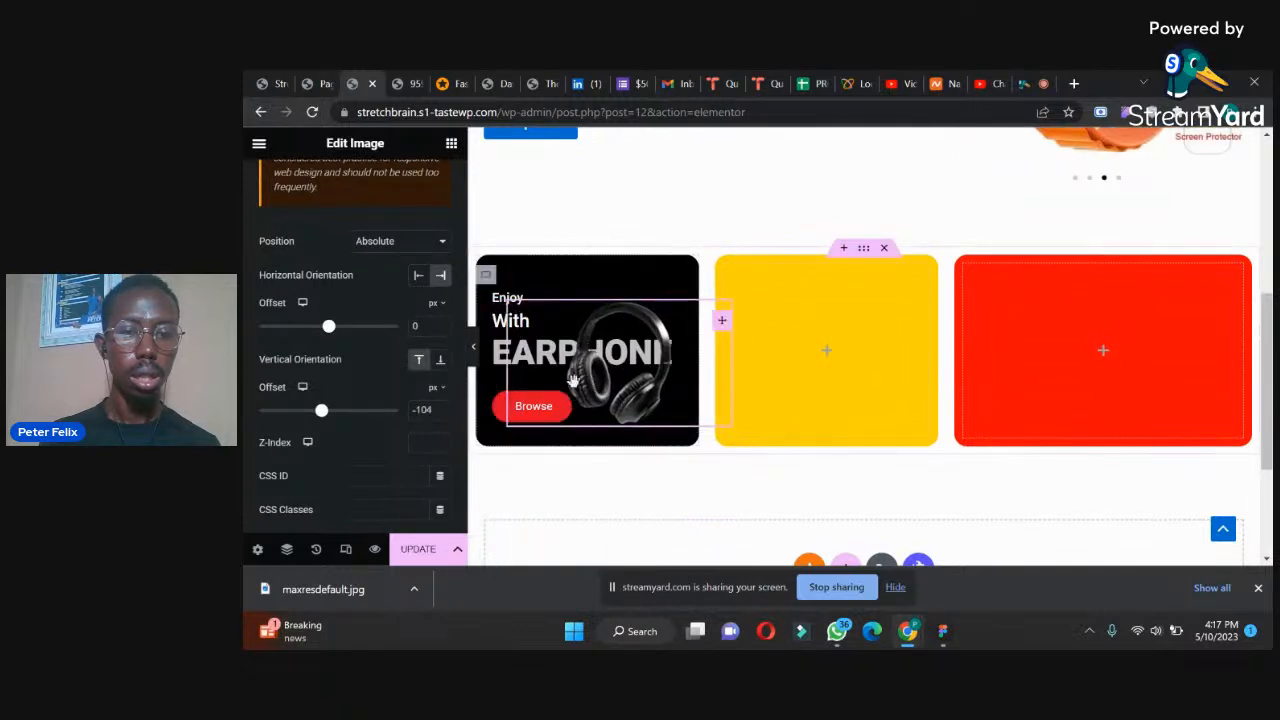
click(418, 549)
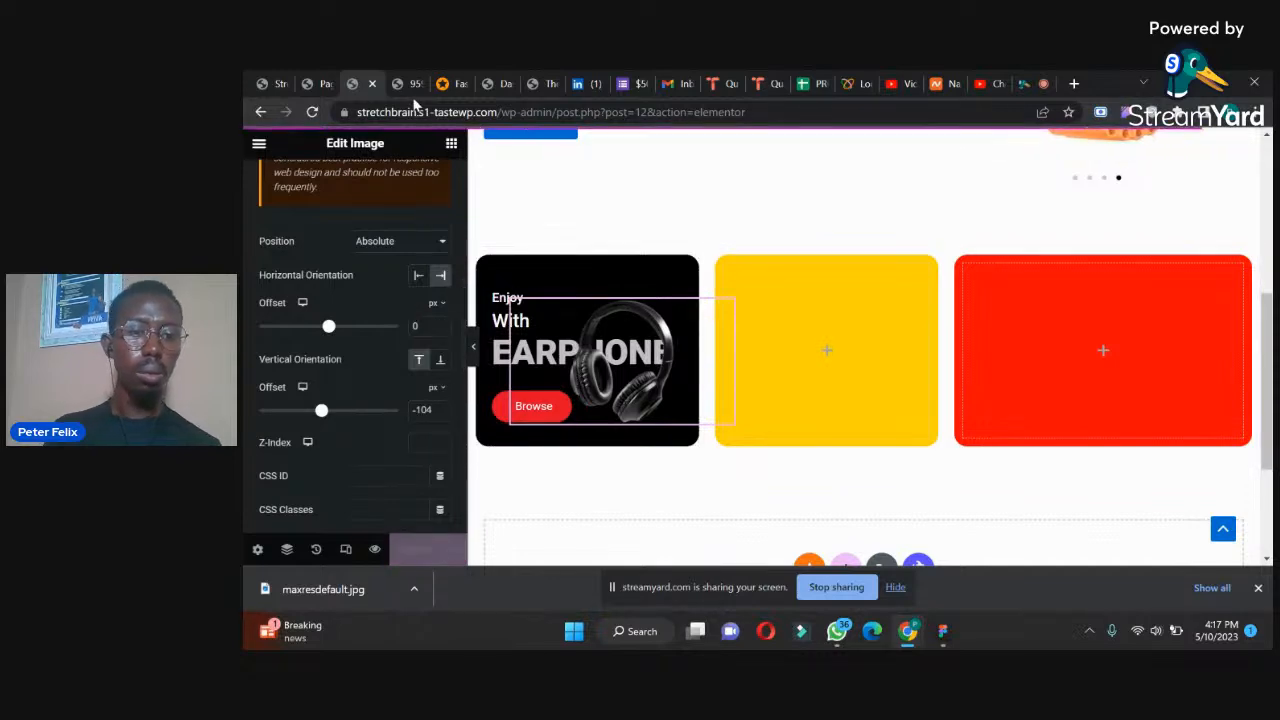
click(312, 83)
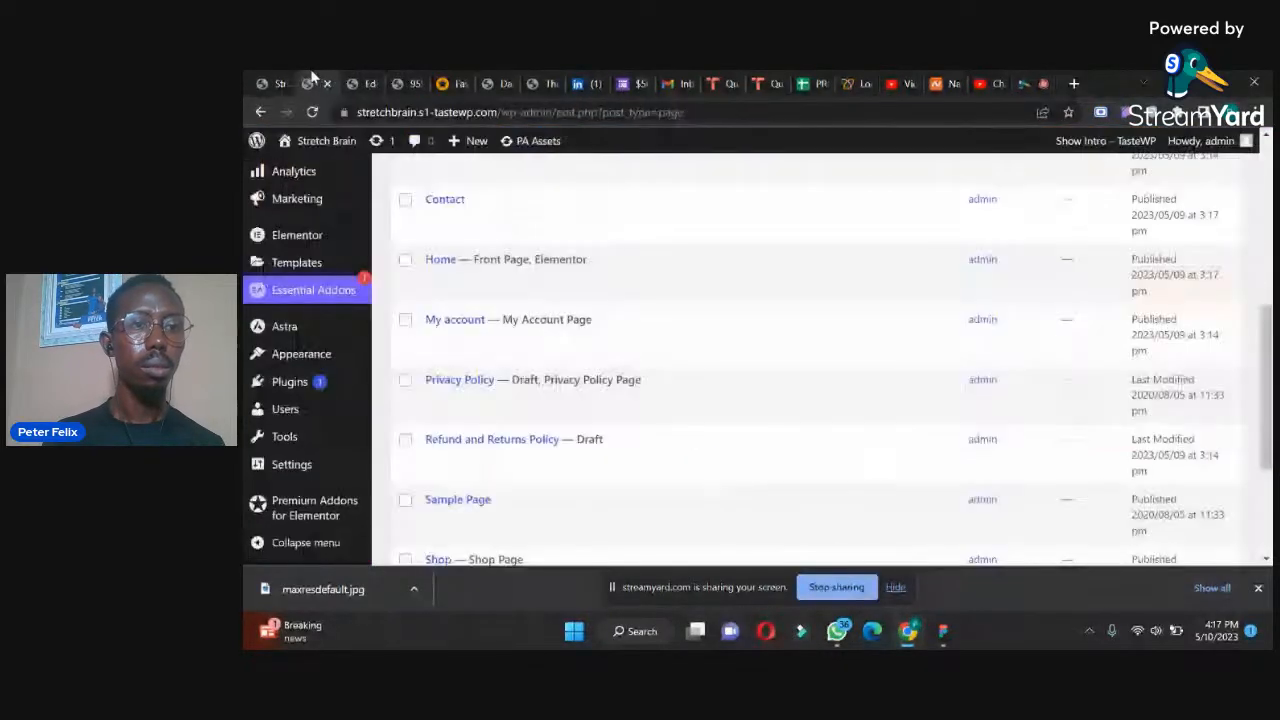
click(272, 85)
click(313, 113)
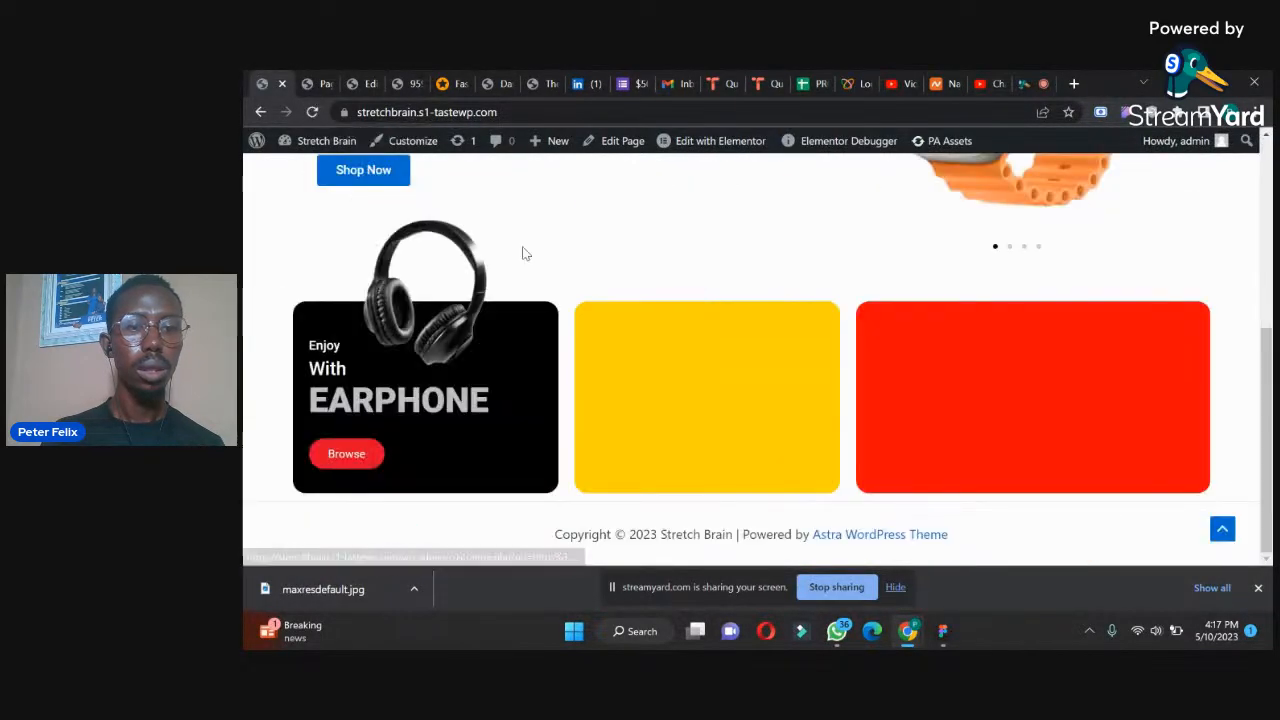
click(355, 83)
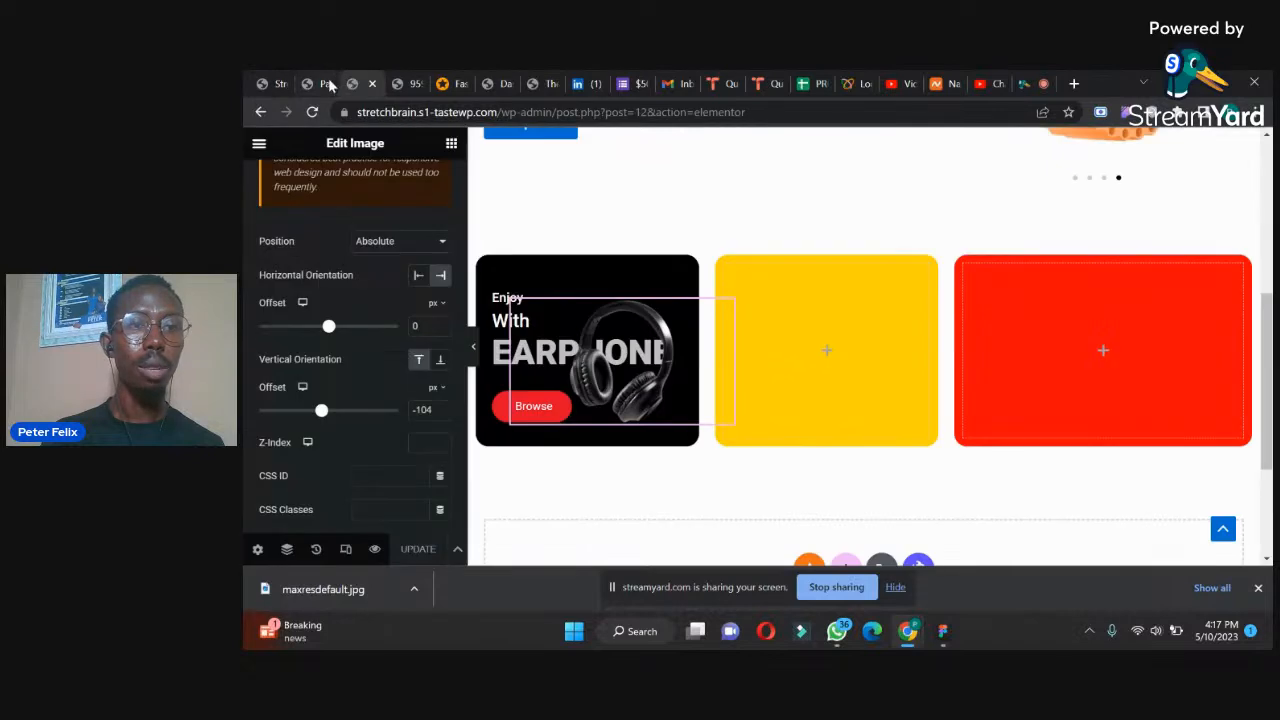
- Anchor the headphone image to the bottom with a vertical offset of 0, update the page, and compare the live banner with the reference
click(437, 365)
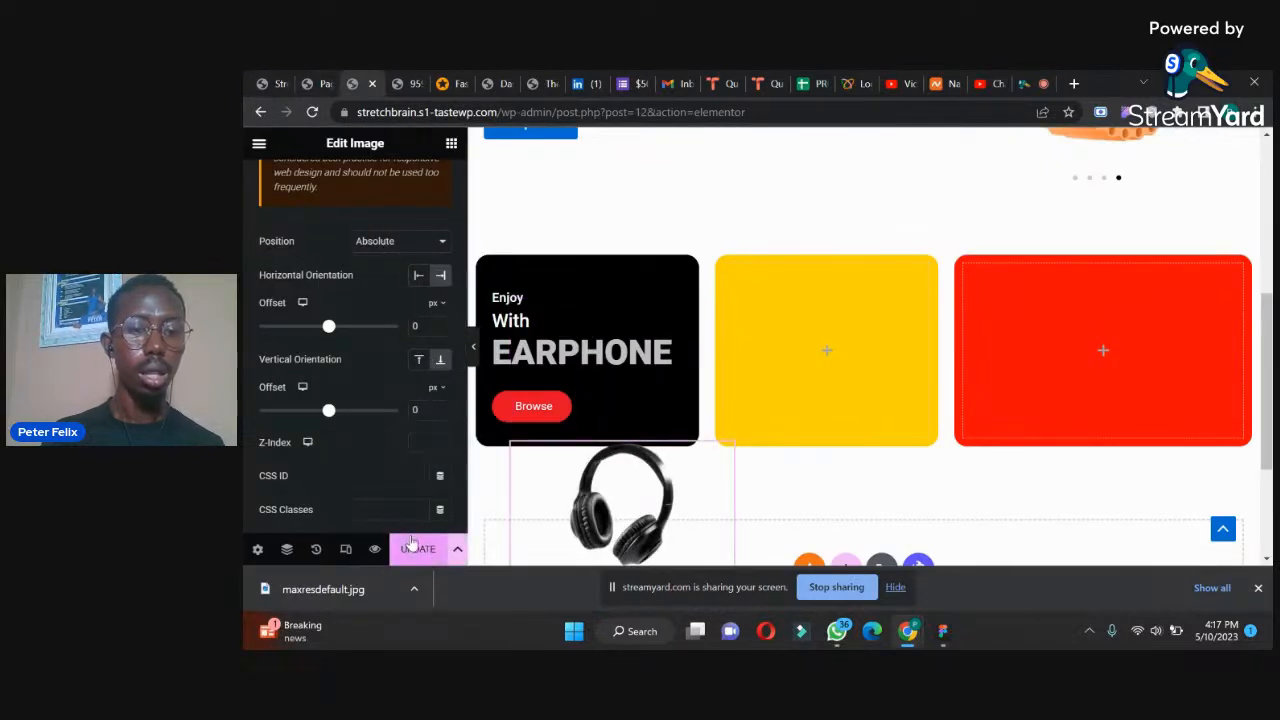
click(268, 82)
click(312, 114)
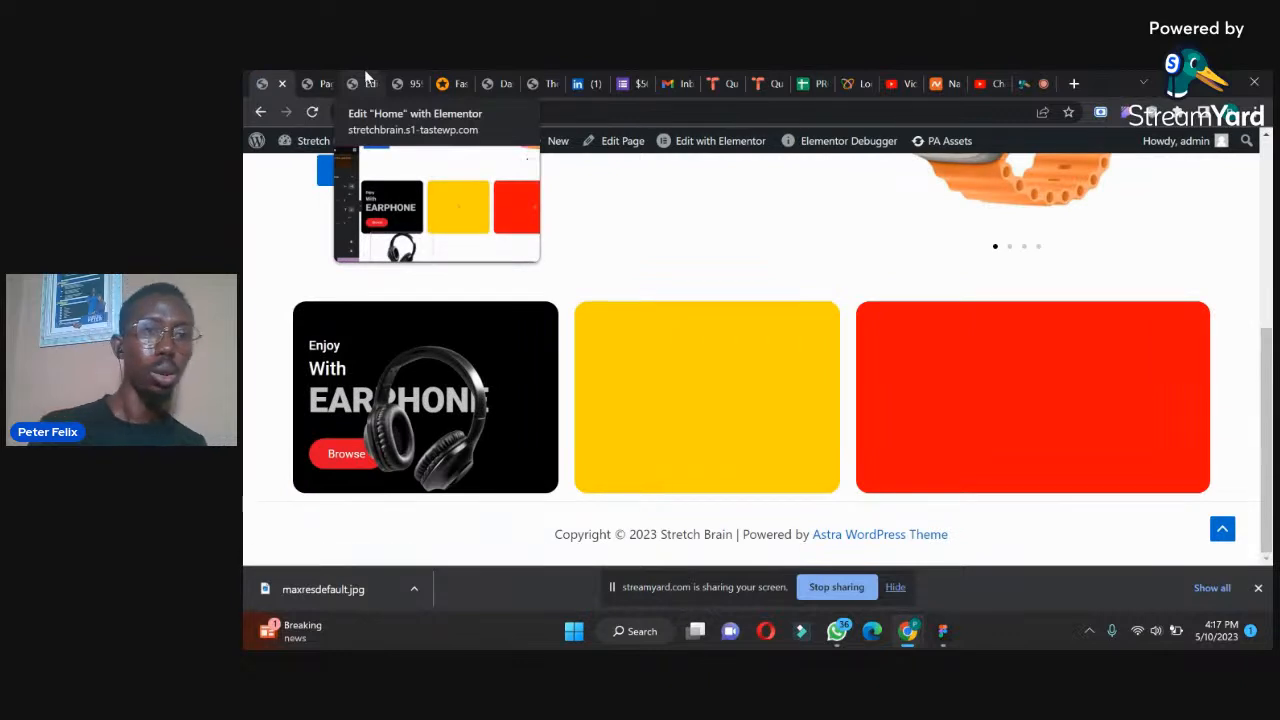
click(364, 72)
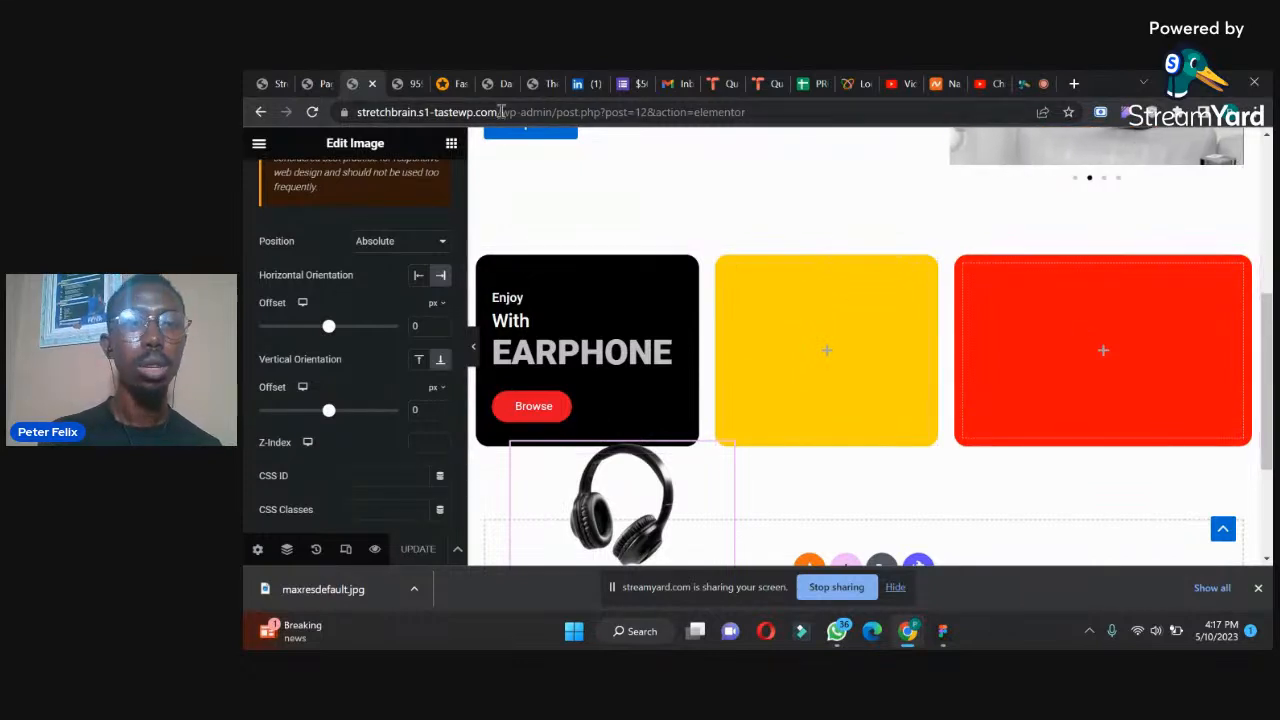
click(404, 80)
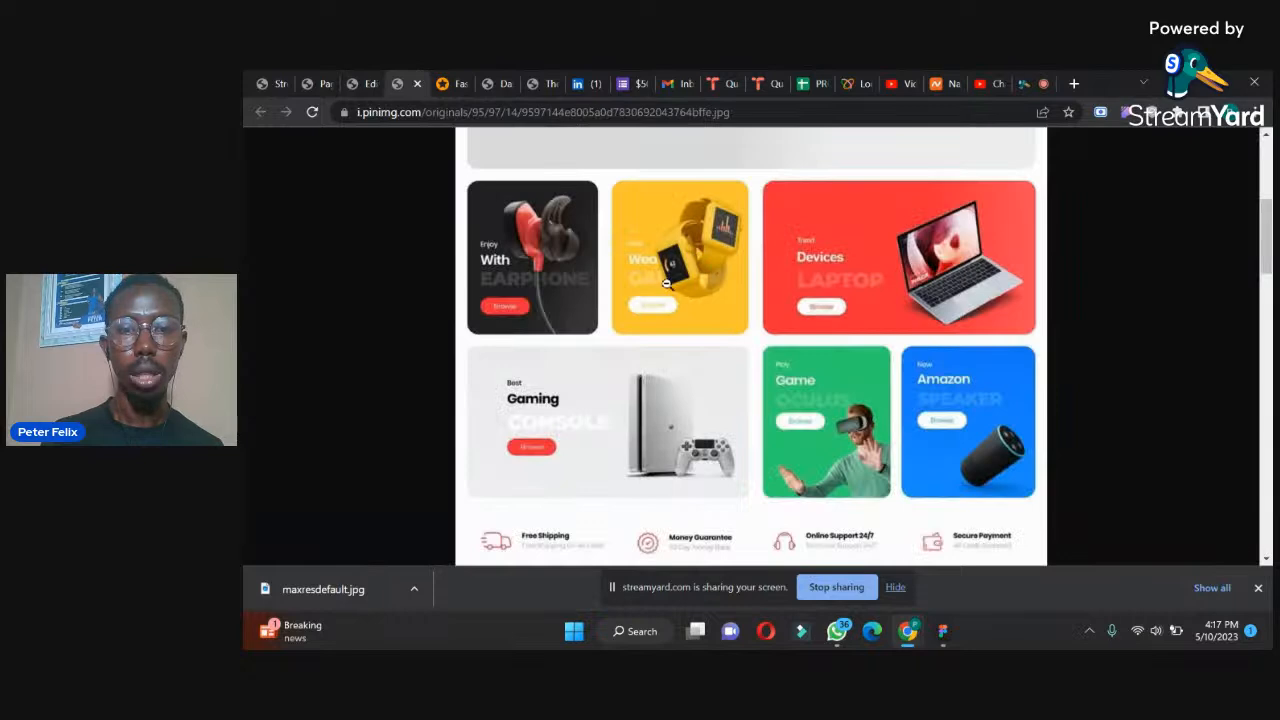
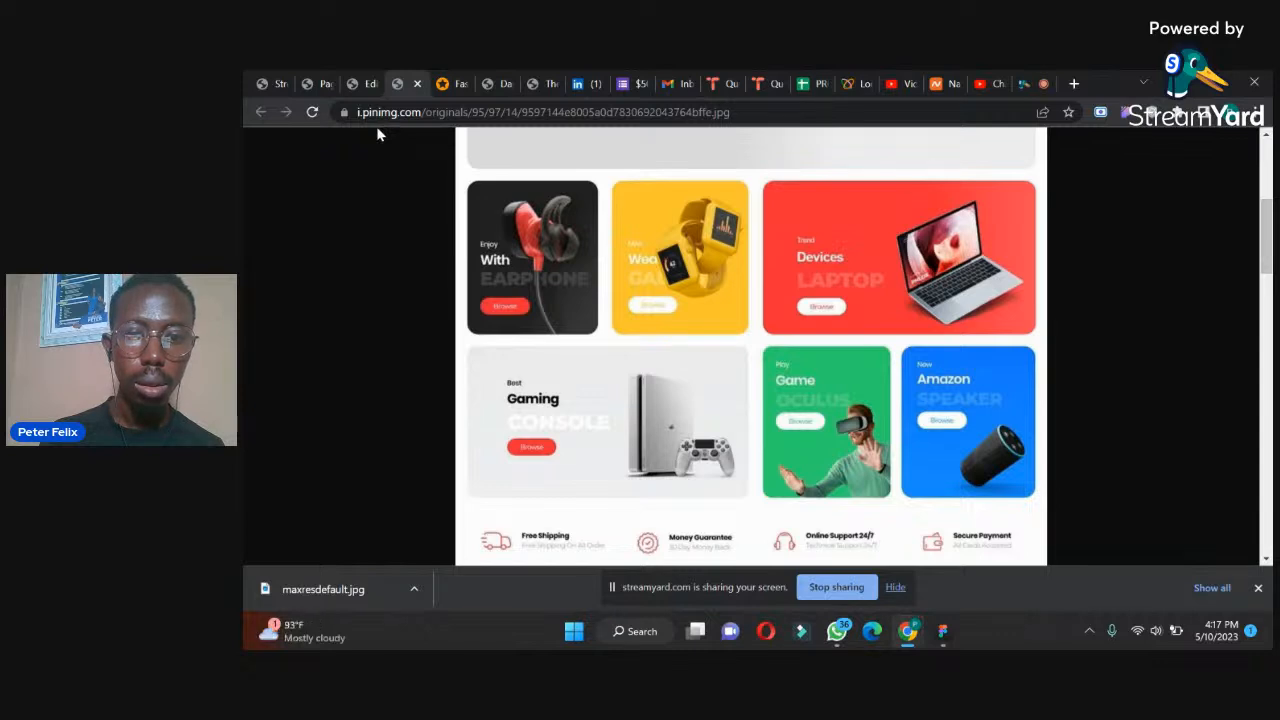
click(353, 74)
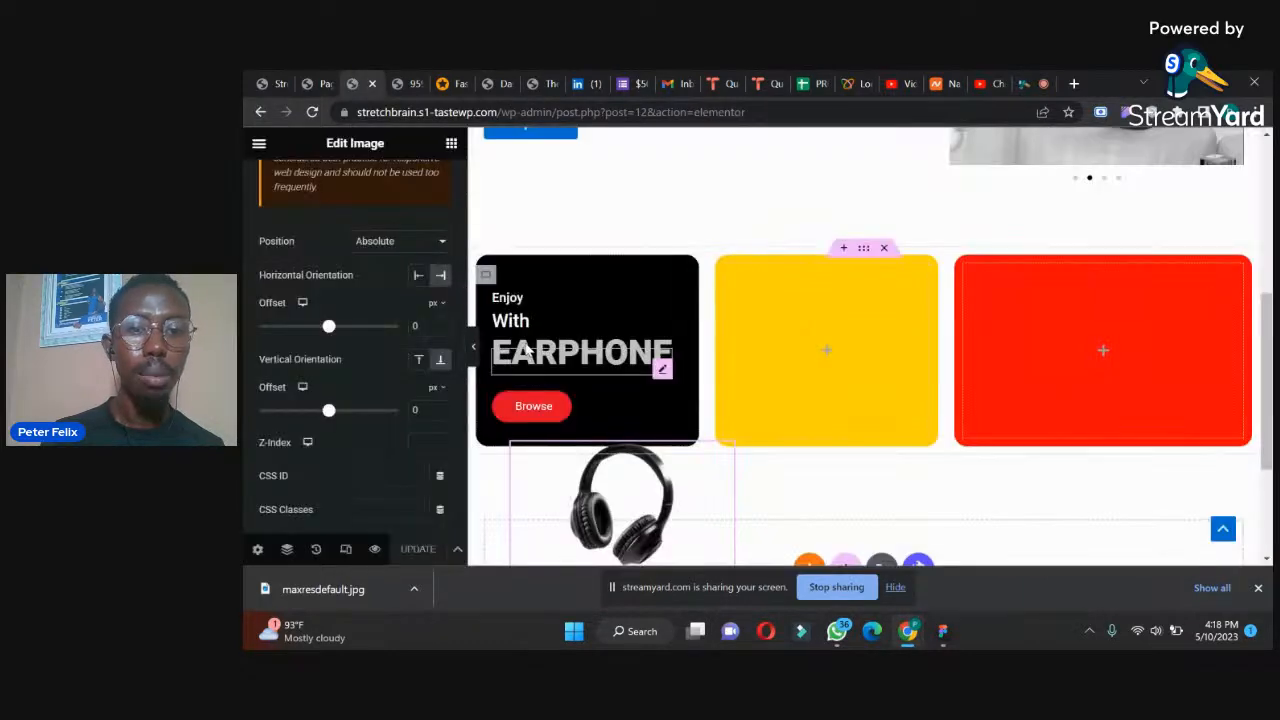
- Paste a copy of the "Enjoy" heading into the yellow container and copy the "With" heading
right_click(511, 306)
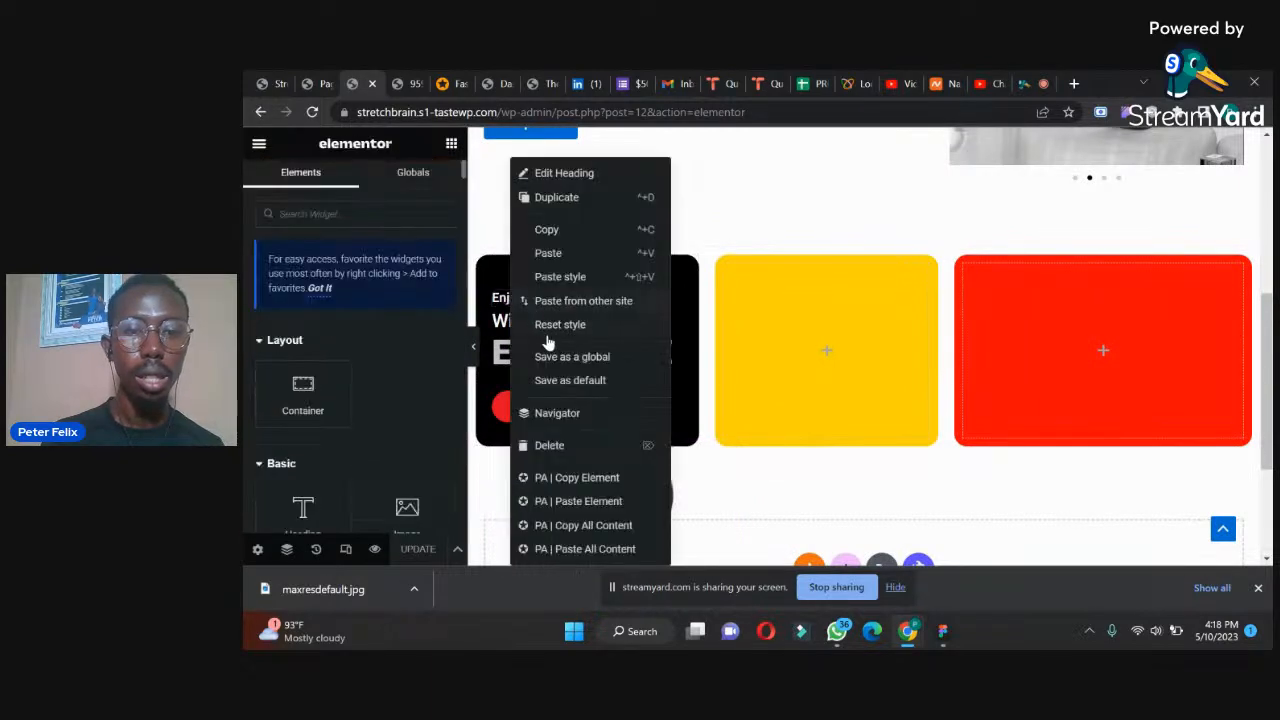
click(553, 229)
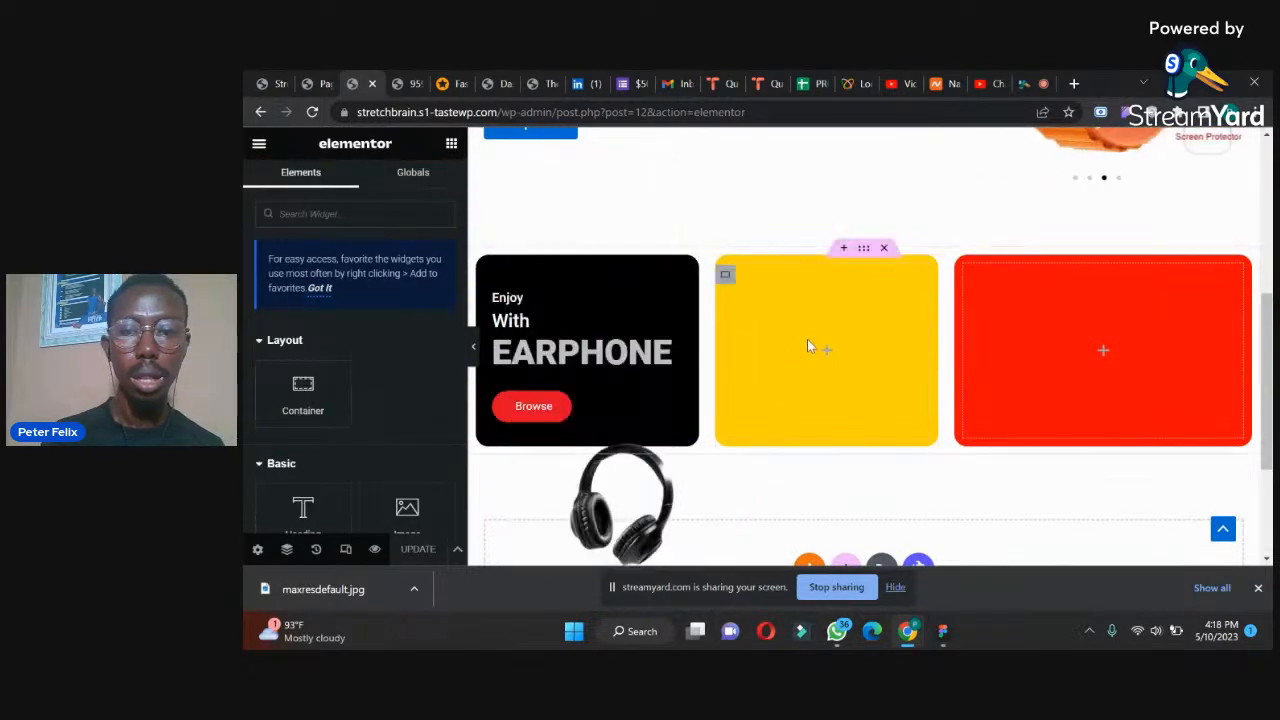
right_click(808, 340)
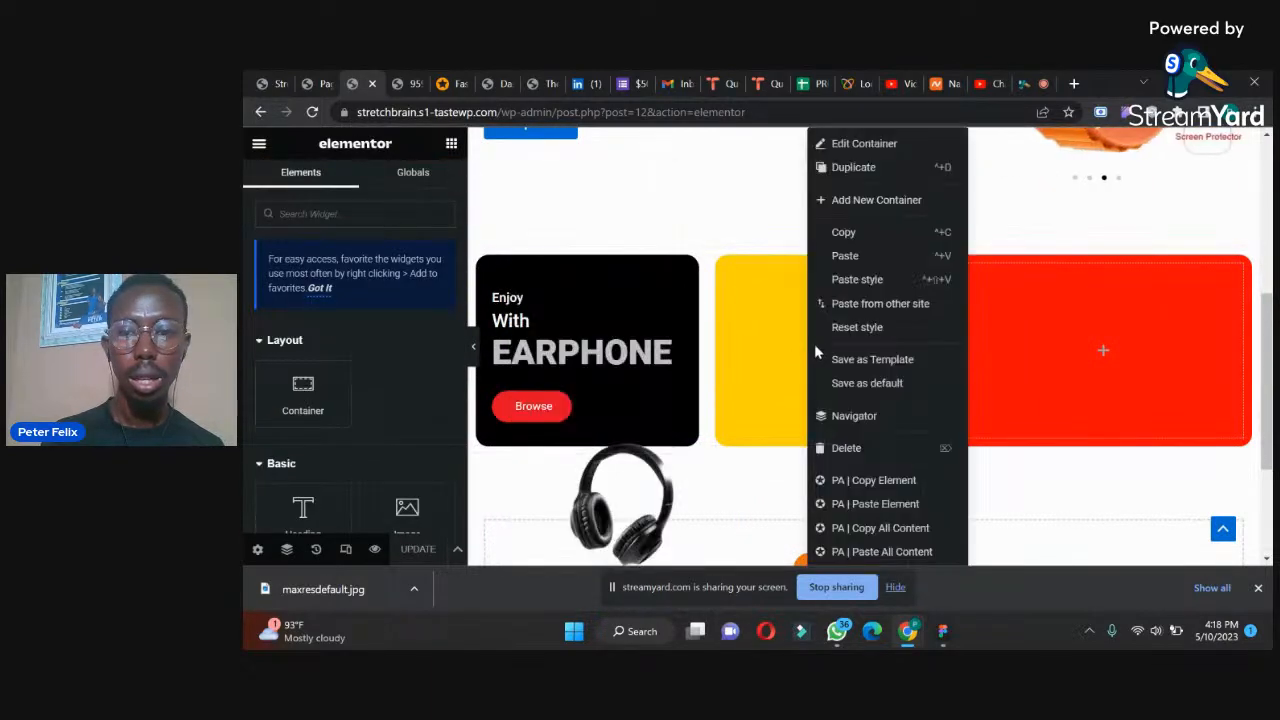
click(845, 257)
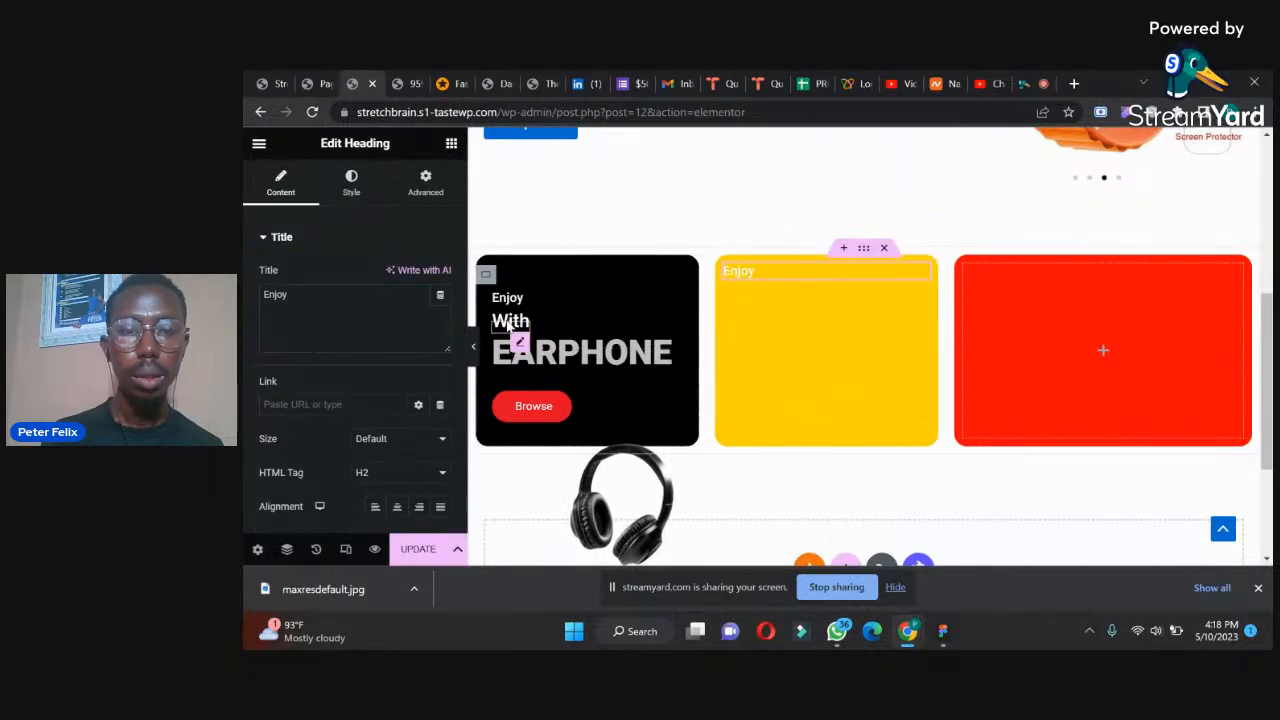
right_click(510, 325)
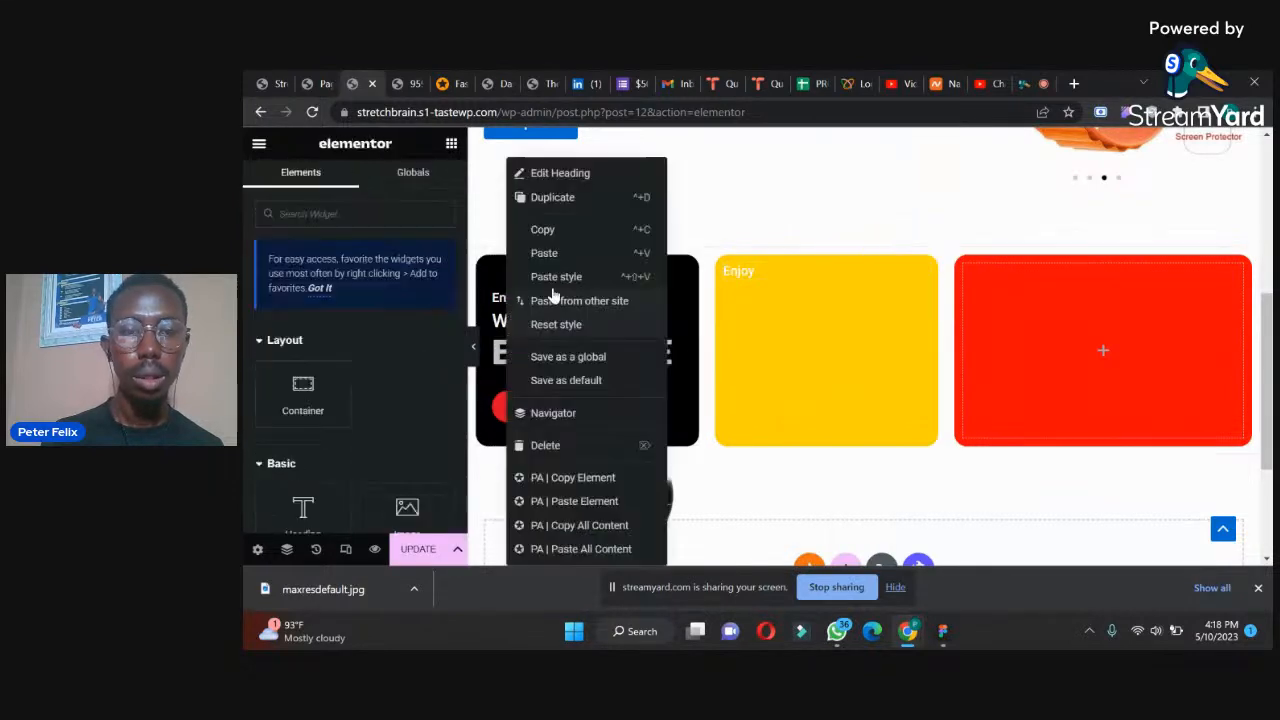
click(548, 238)
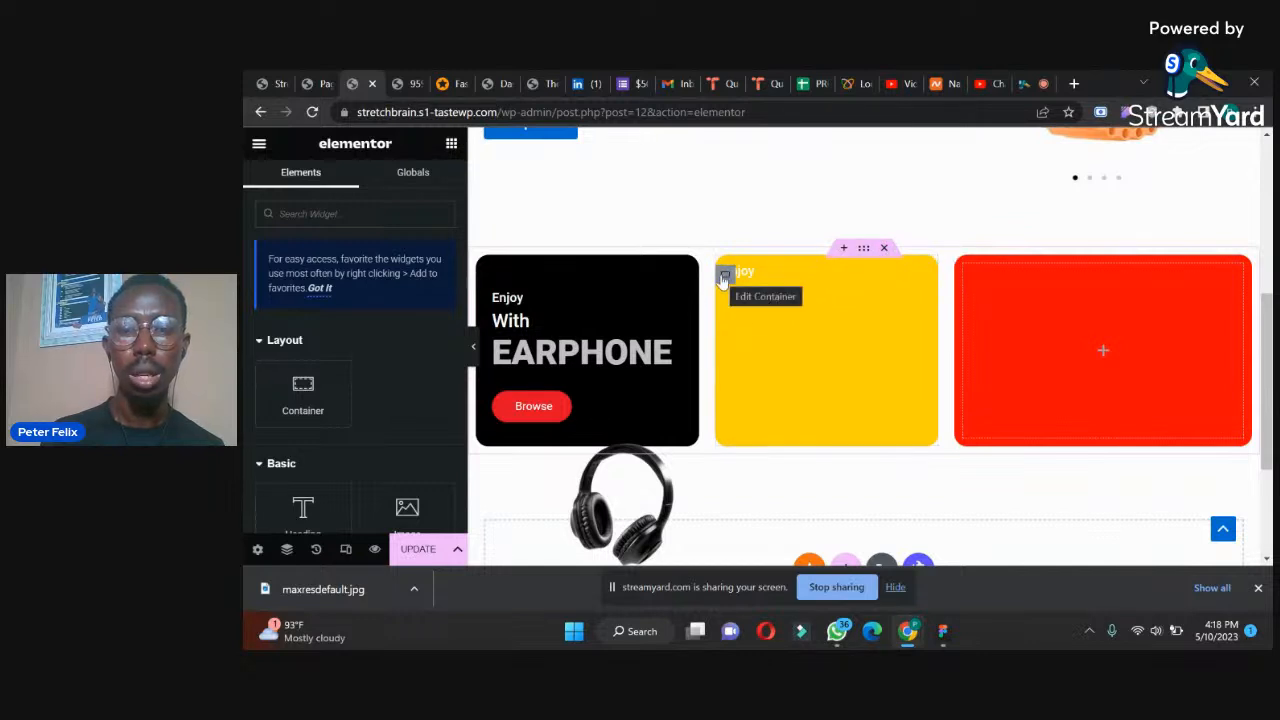
- Delete the yellow container and put a duplicate of the black EARPHONE container in its place
right_click(724, 276)
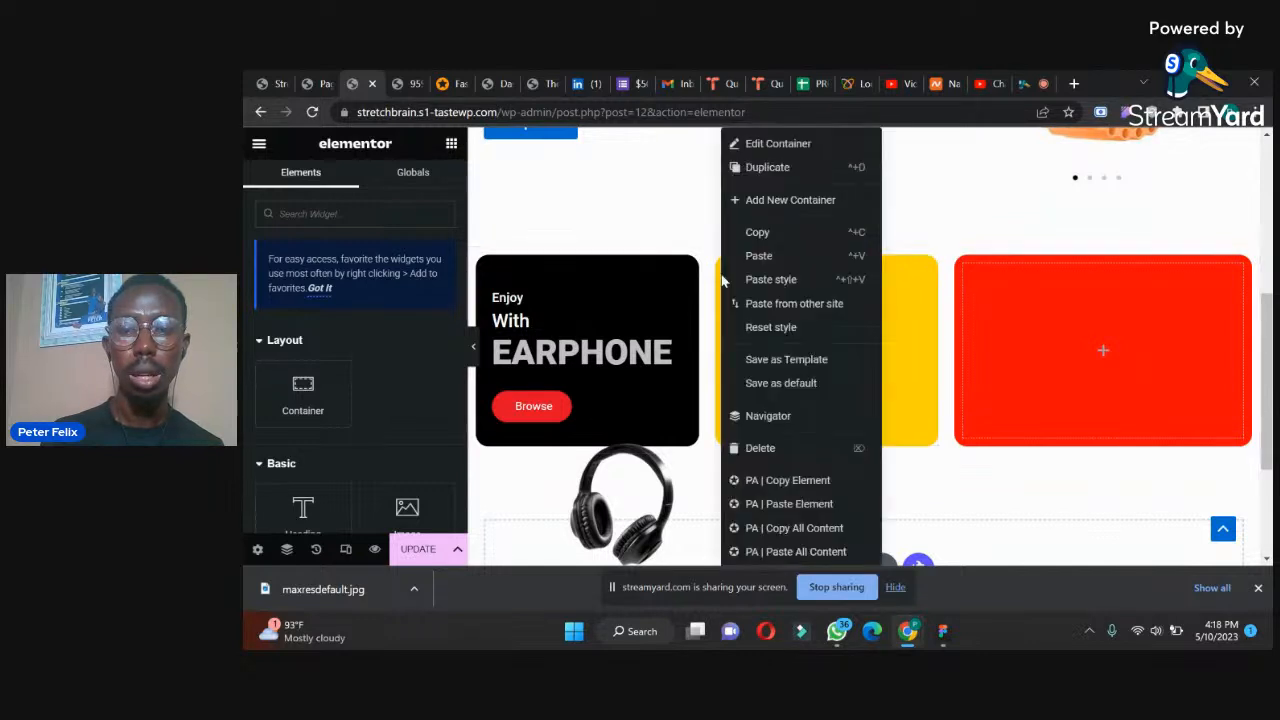
click(752, 448)
right_click(487, 279)
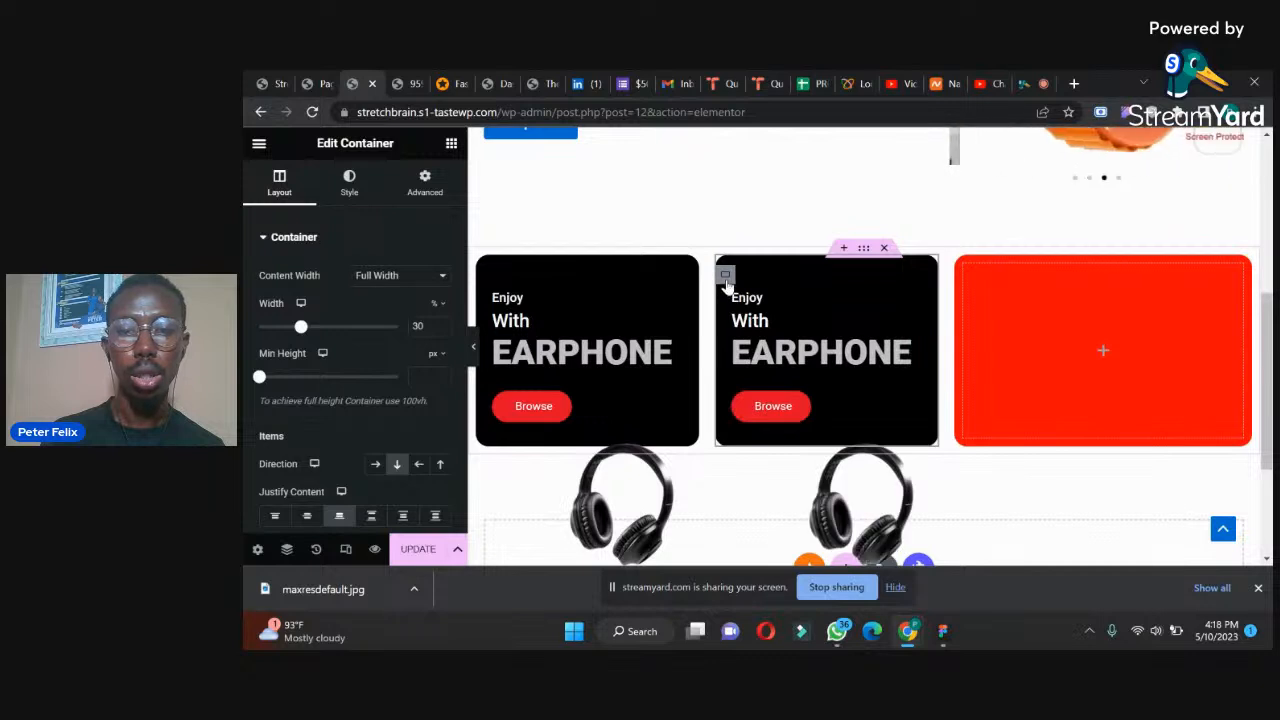
- Set the duplicated container's background colour to yellow #FFE001
click(352, 180)
click(440, 343)
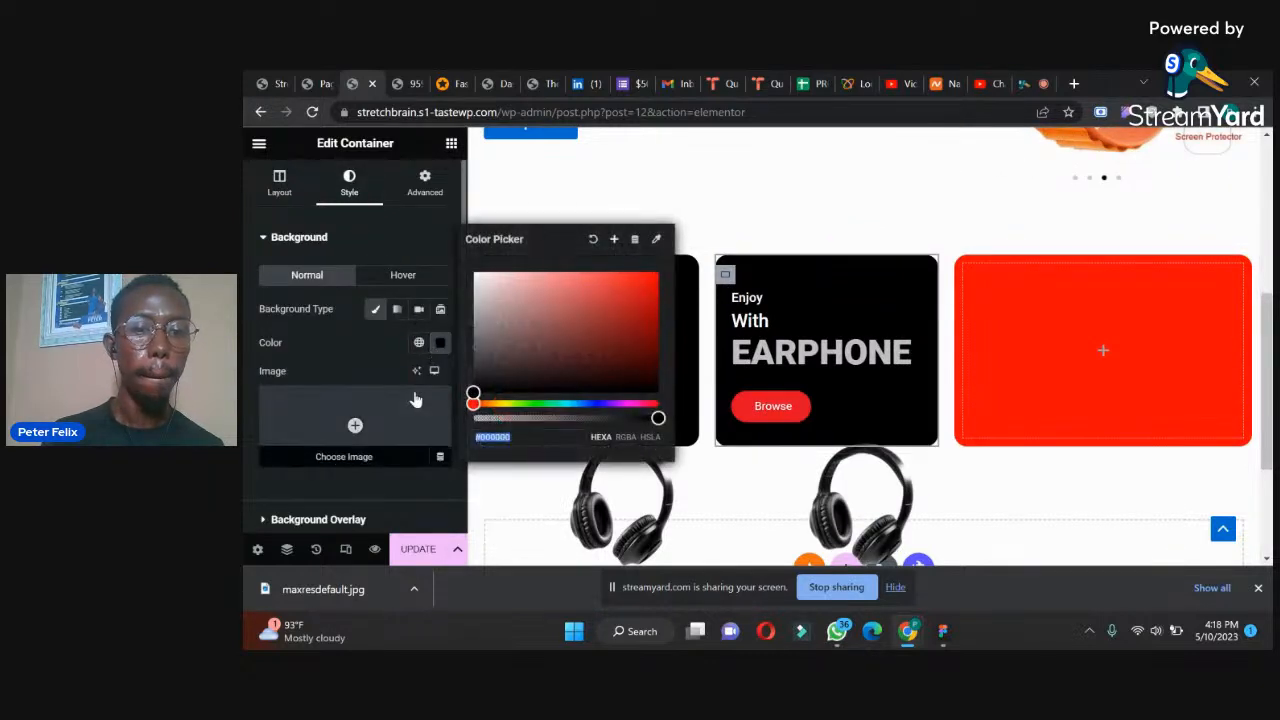
drag(473, 403, 500, 403)
click(656, 275)
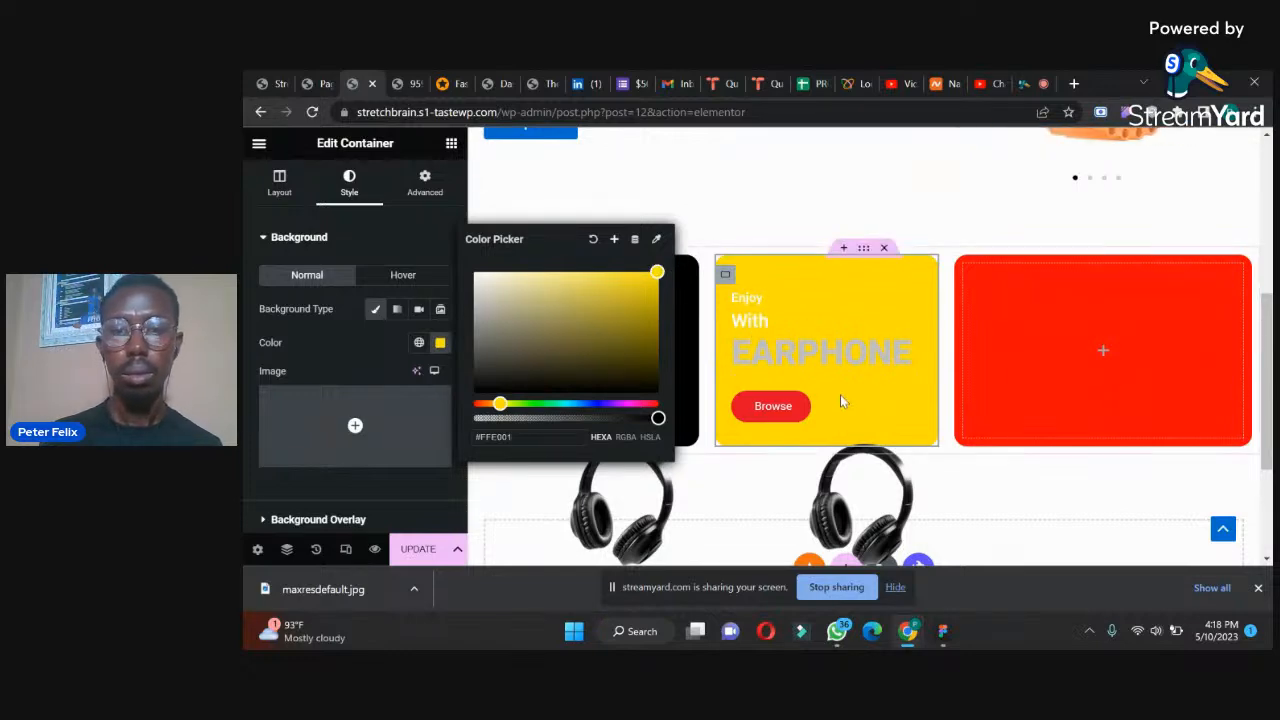
- Check the reference design and browse the Downloads folder for an image to replace the headphones in the yellow banner
click(835, 471)
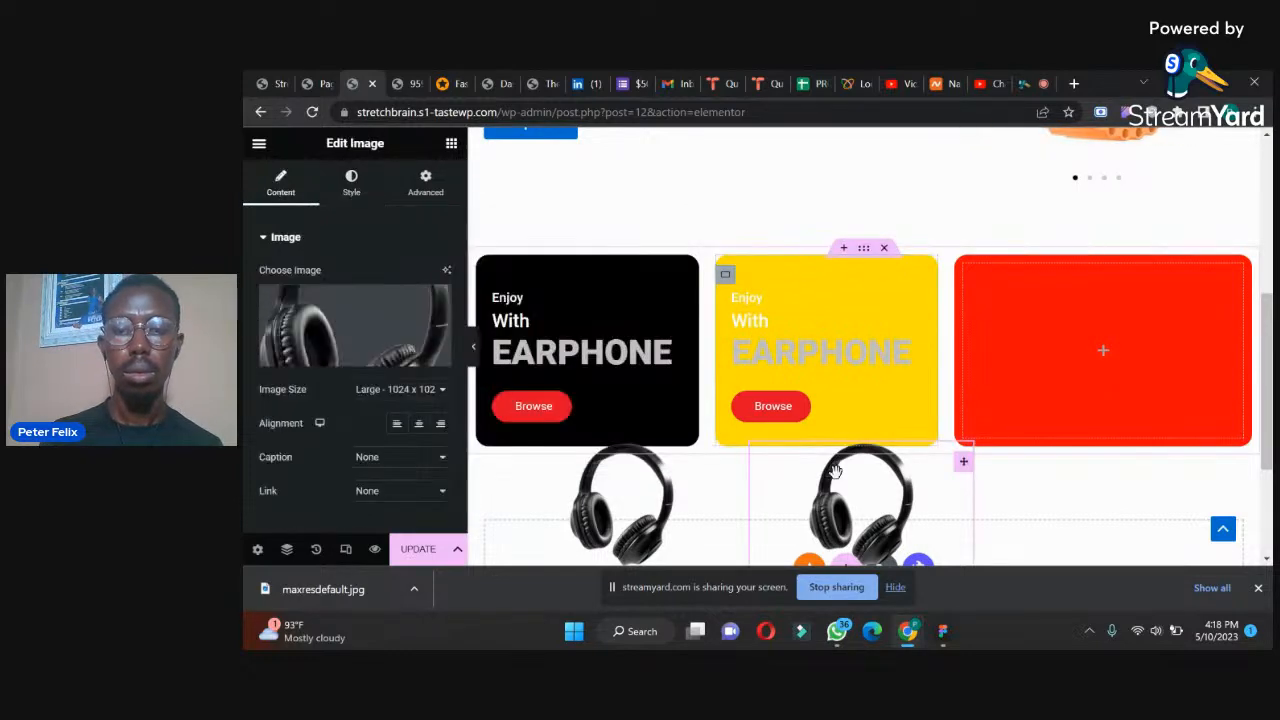
click(406, 79)
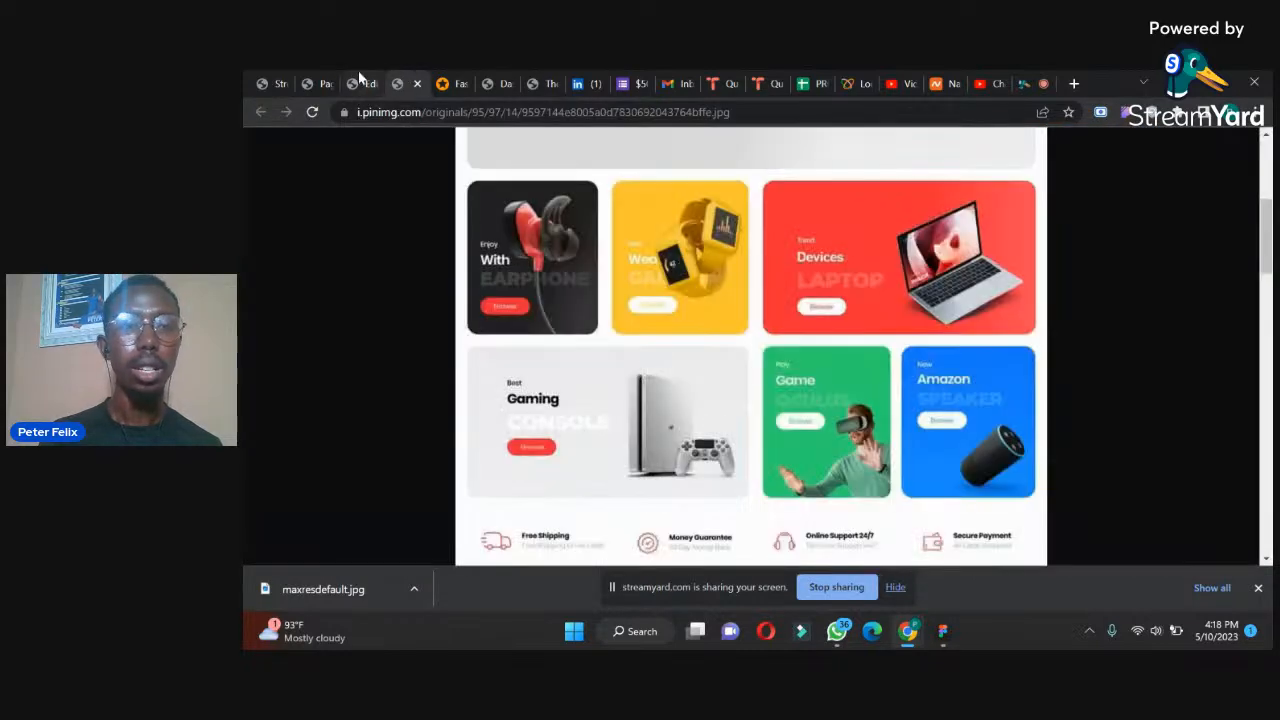
click(355, 80)
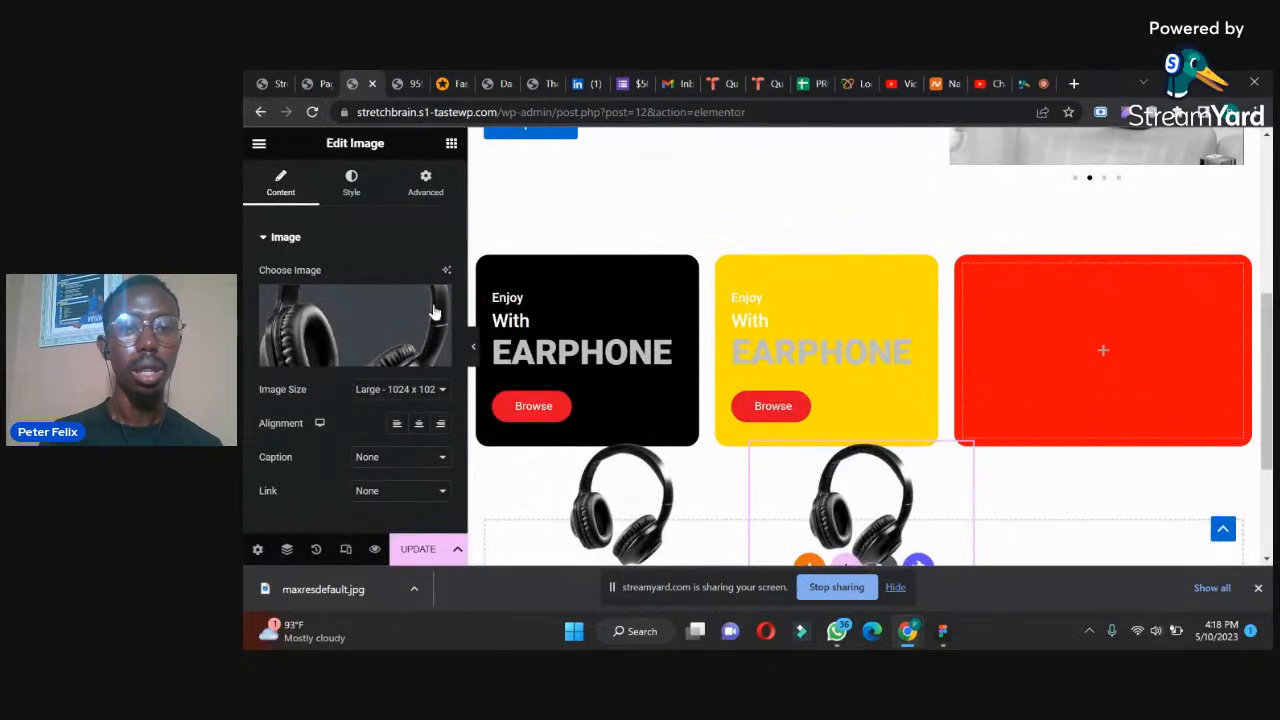
click(346, 360)
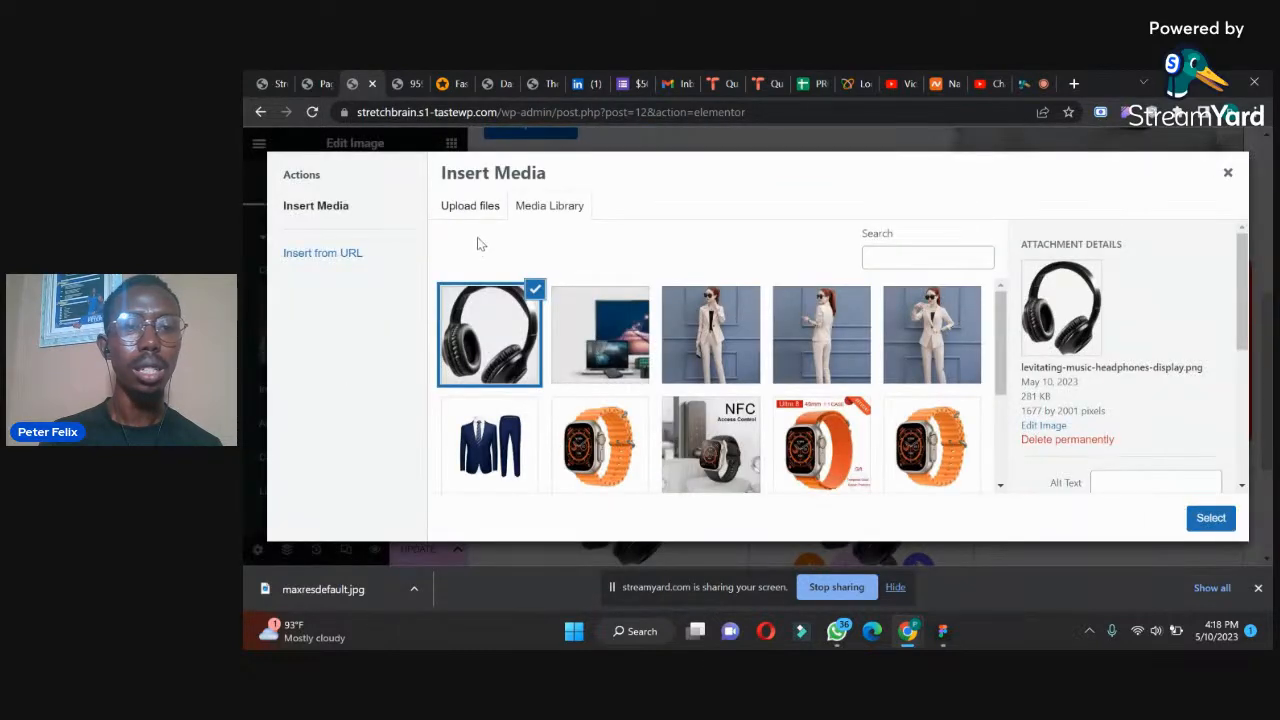
click(470, 207)
click(812, 386)
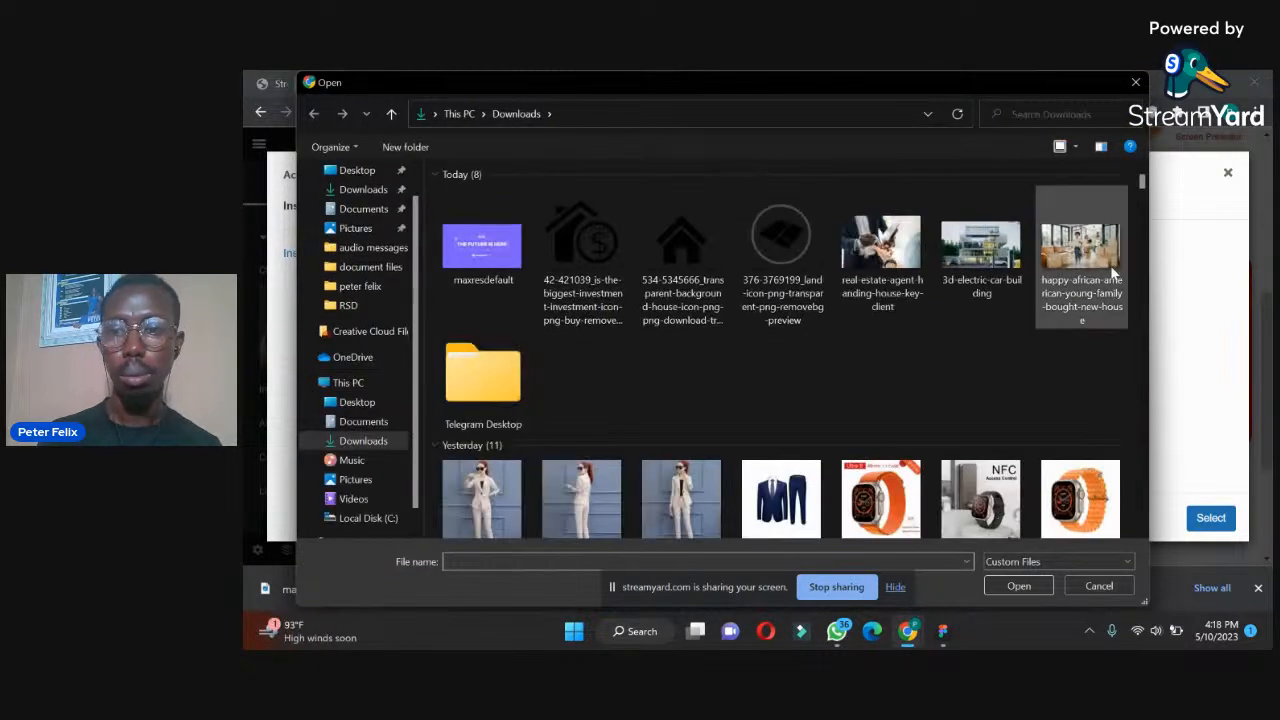
drag(1142, 182, 1132, 281)
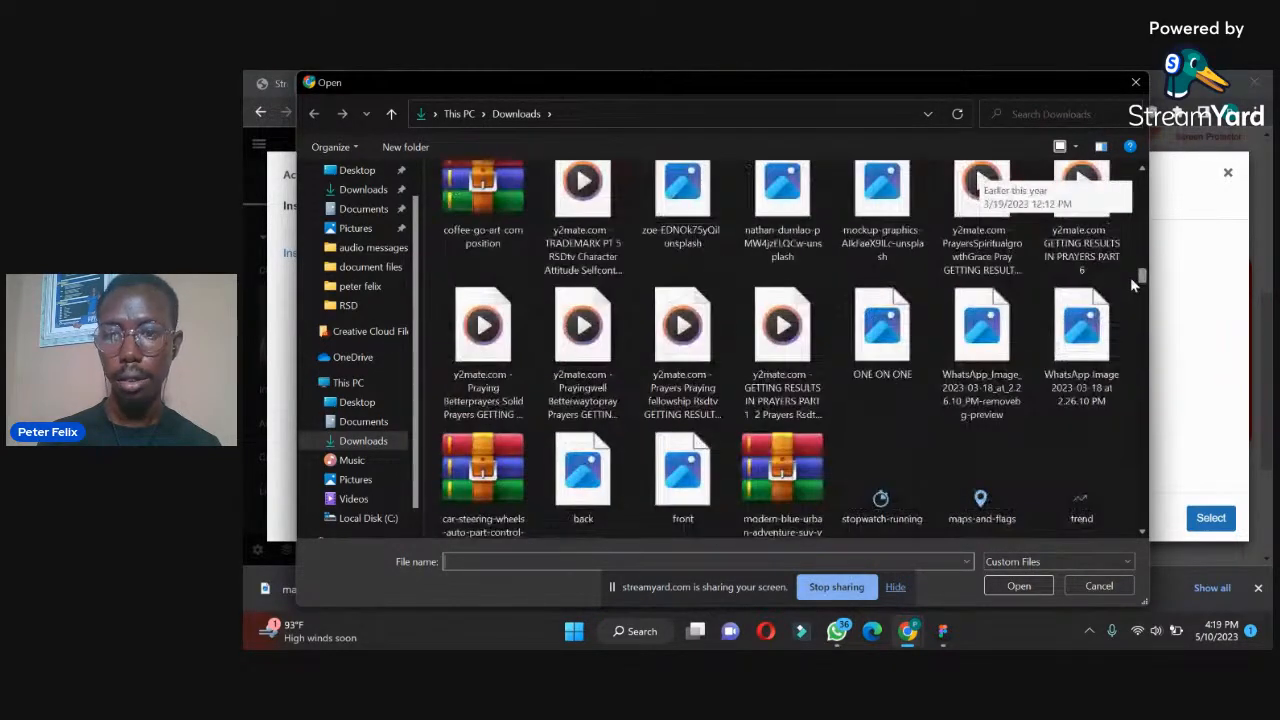
scroll(1130, 277, down, 3)
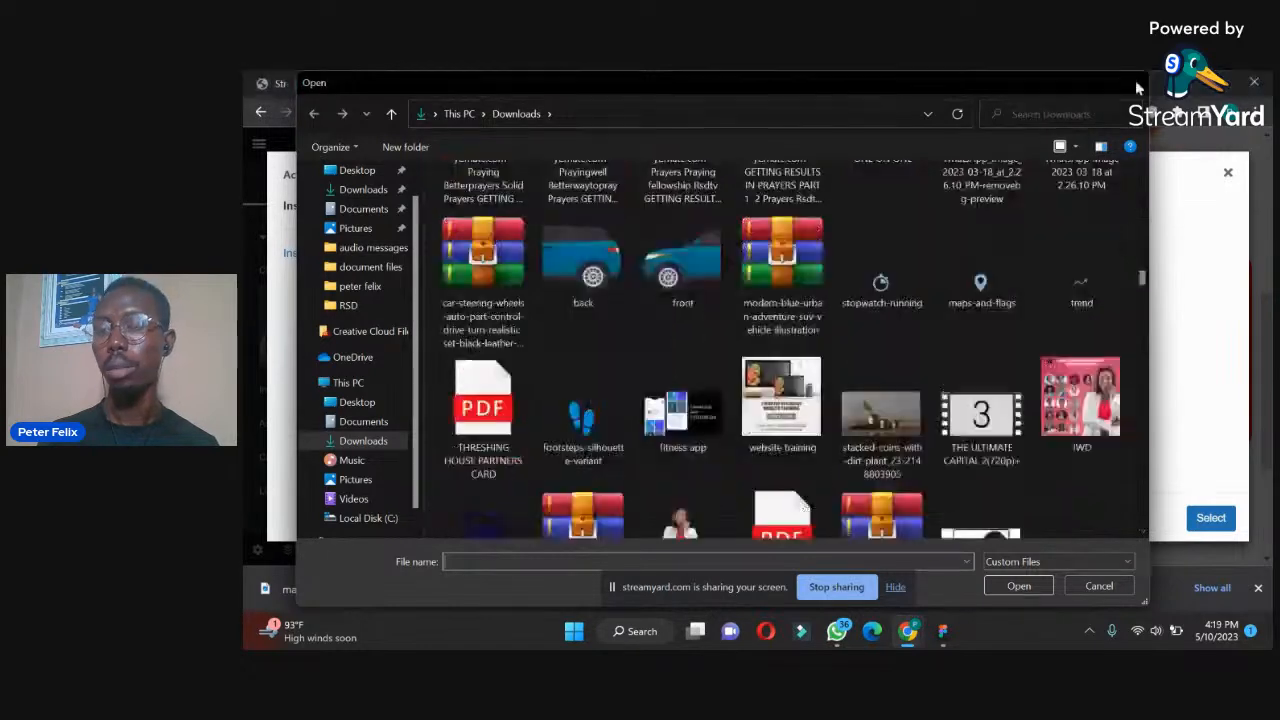
click(1136, 82)
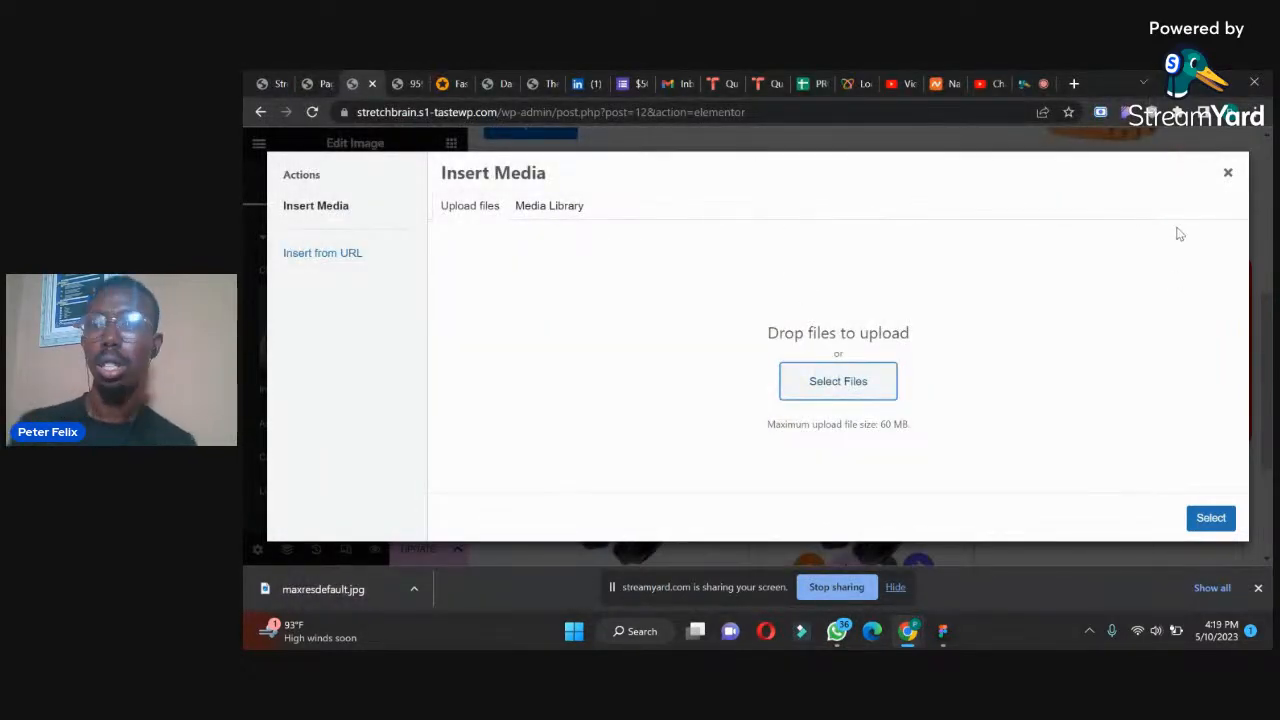
- Close the media picker without choosing an image, update the page and check the watch banner in the reference design
click(1228, 172)
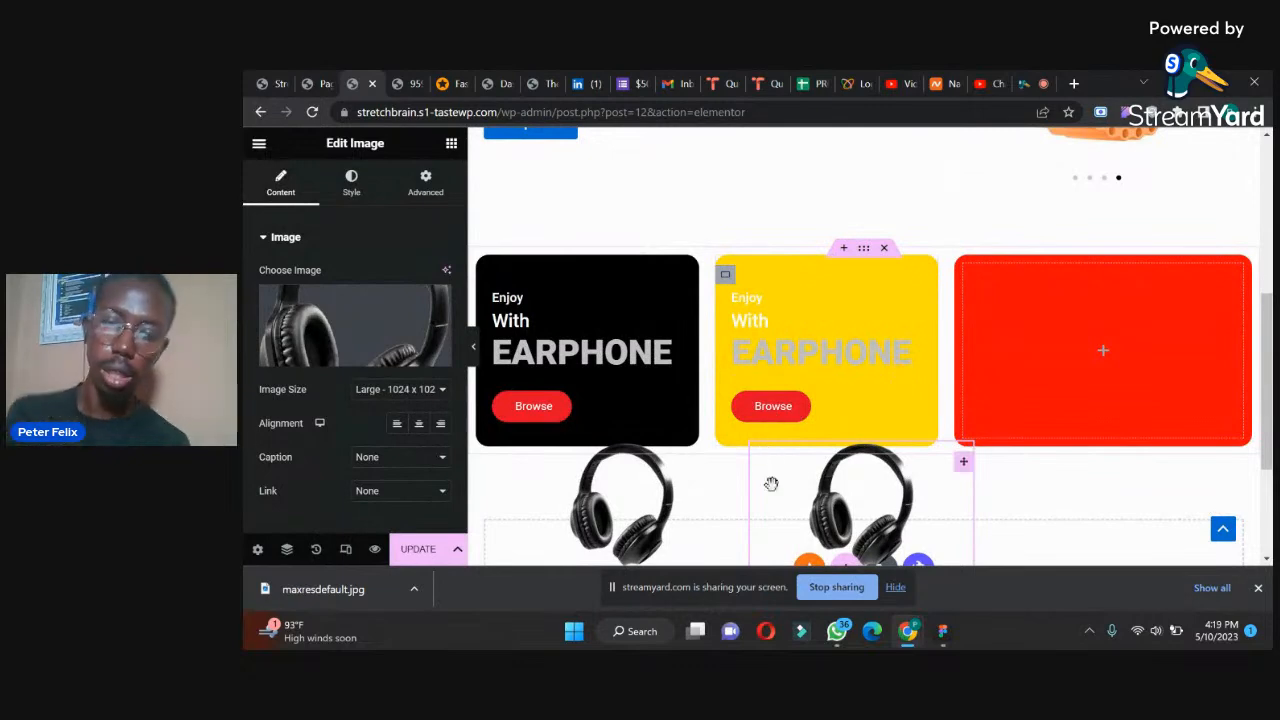
click(418, 552)
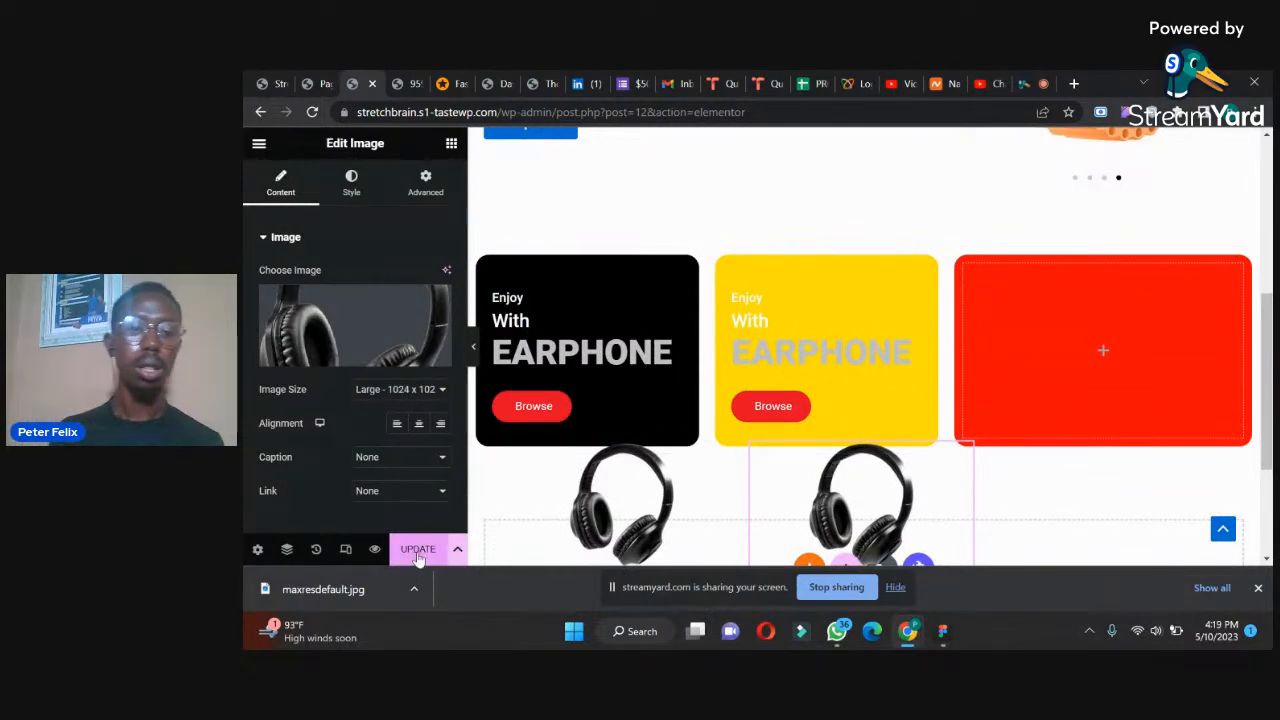
click(416, 78)
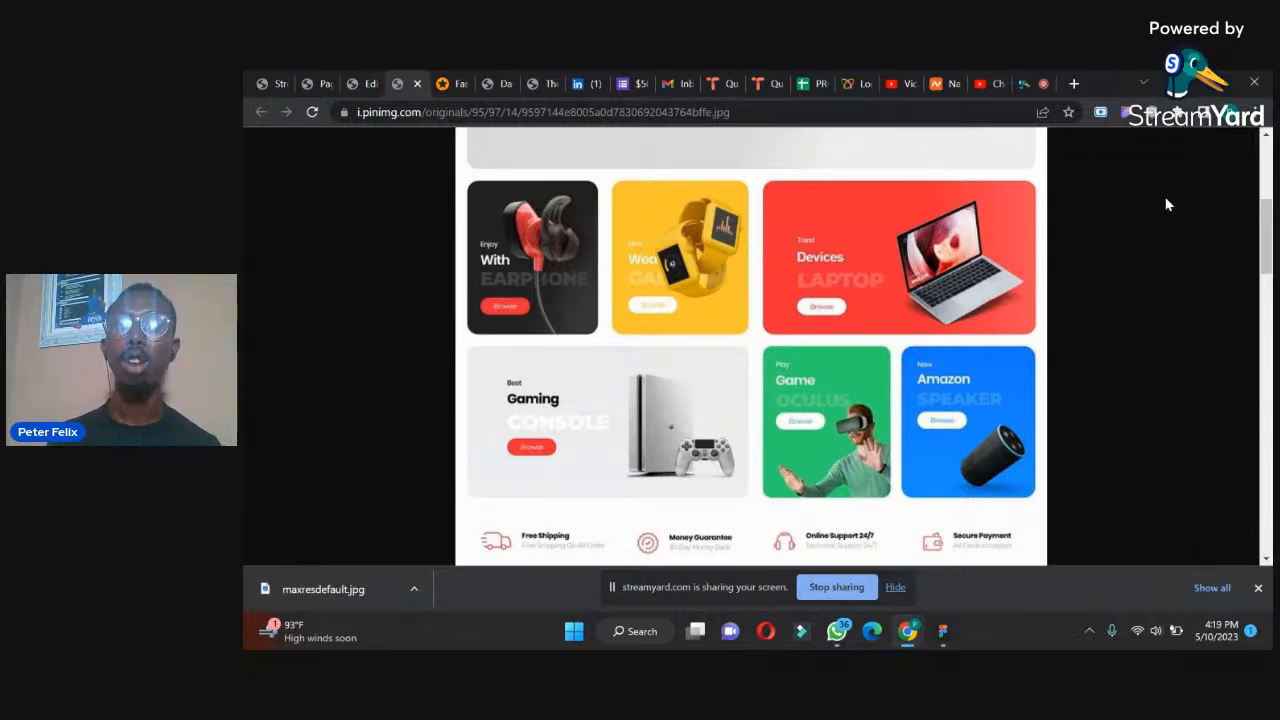
- Search the web for "bg remove" in a new browser tab and open the remove.bg site
click(1077, 84)
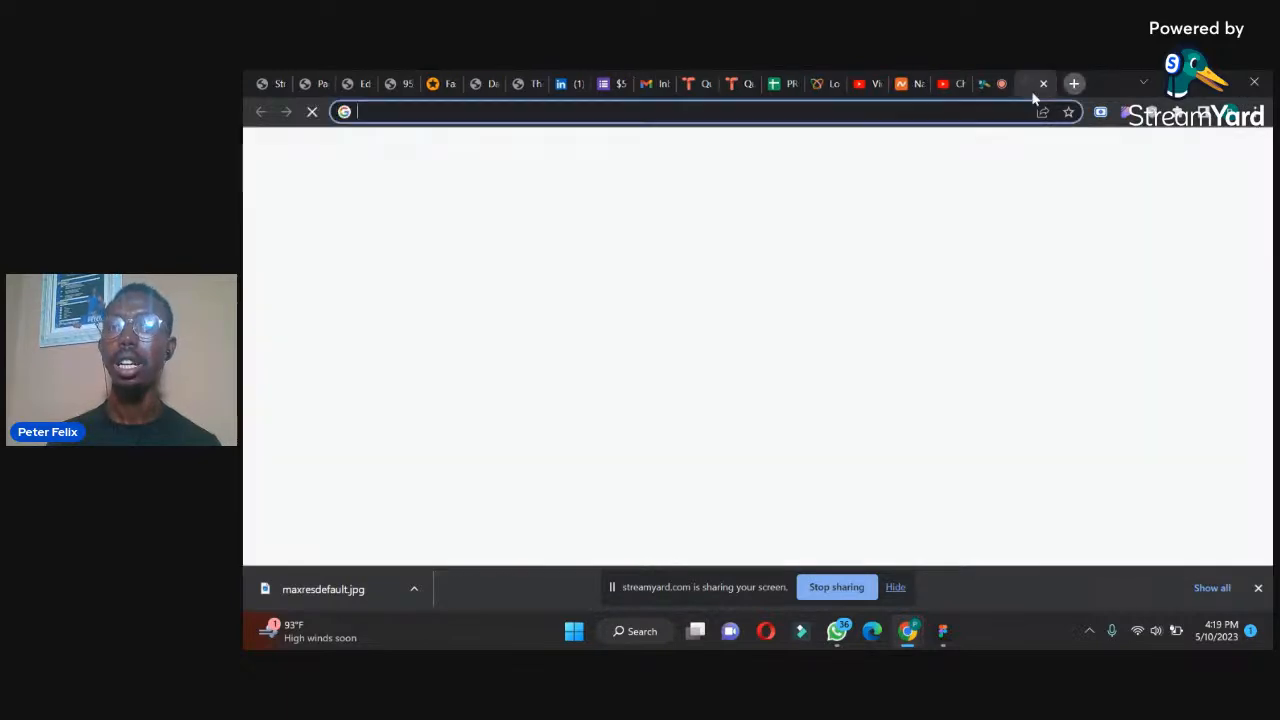
text(bgrove)
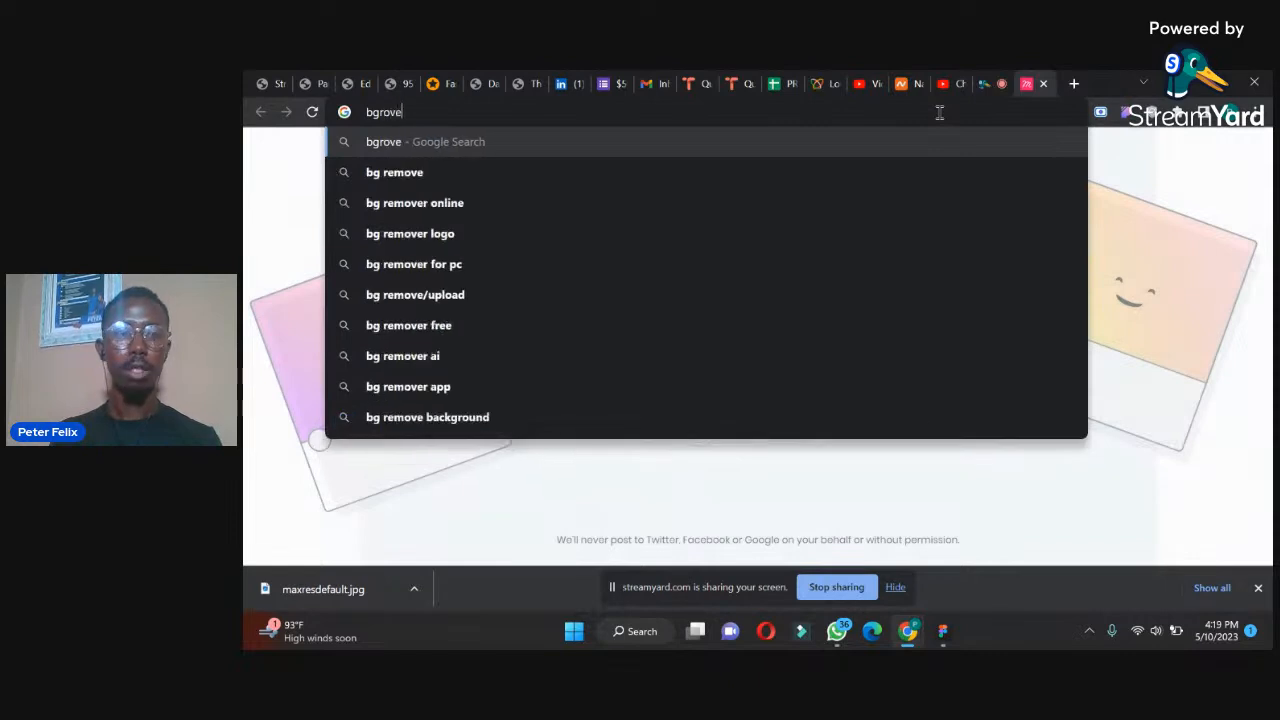
text(r)
key(Return)
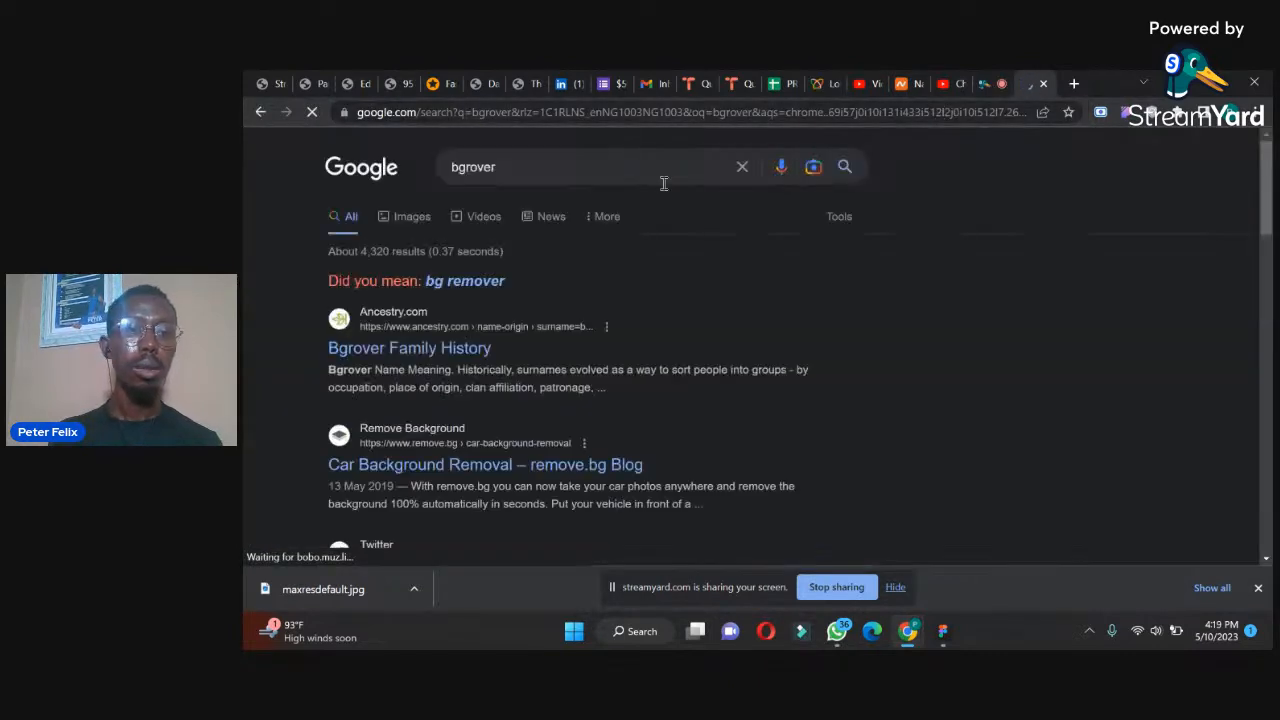
click(474, 167)
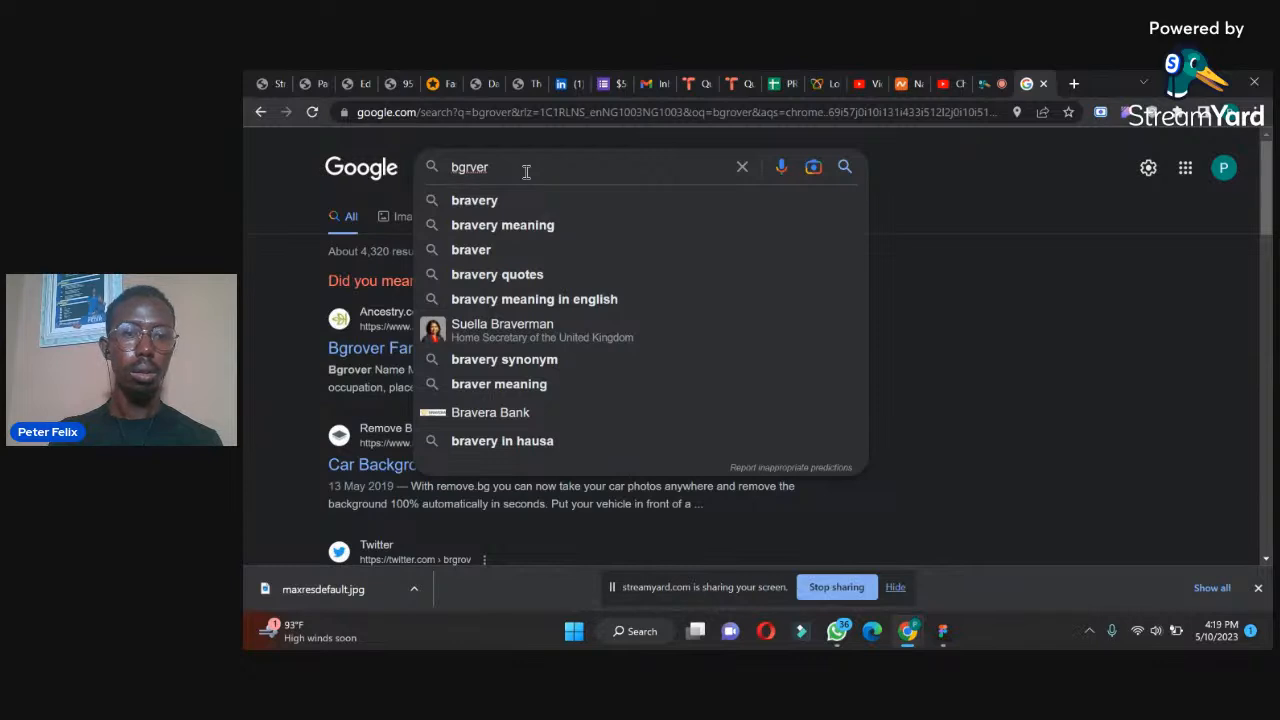
text(emo)
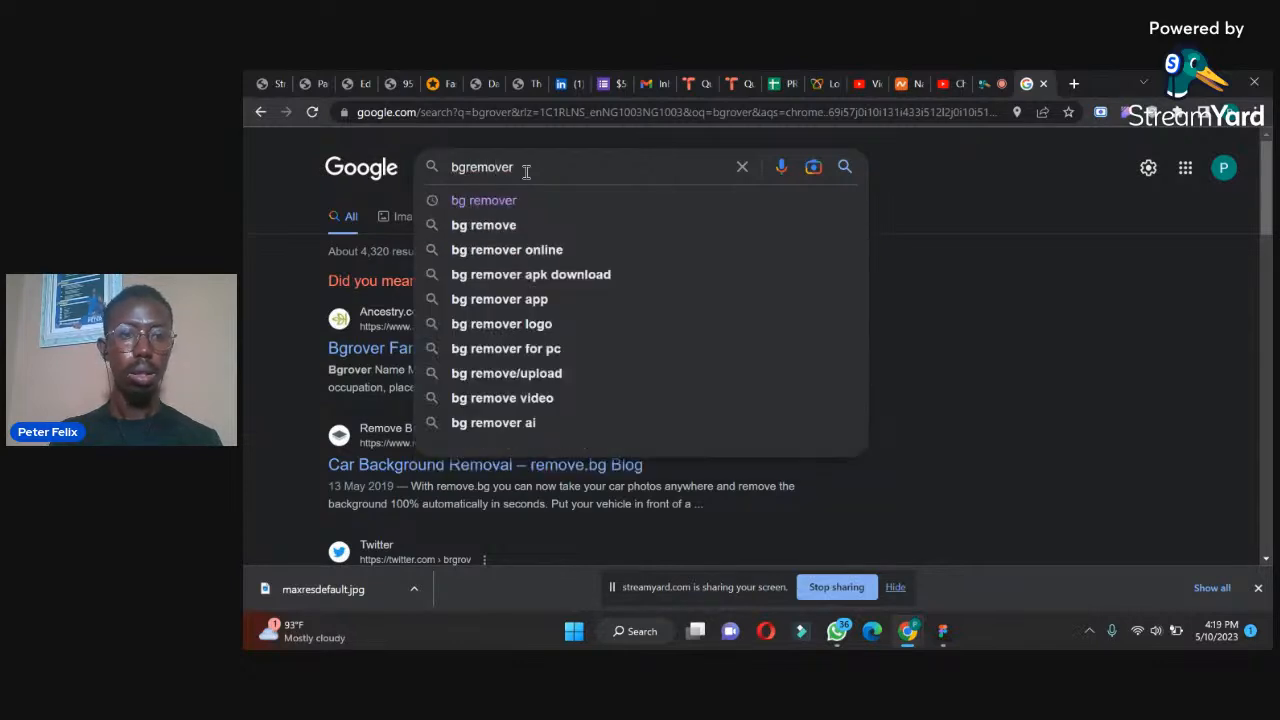
click(486, 225)
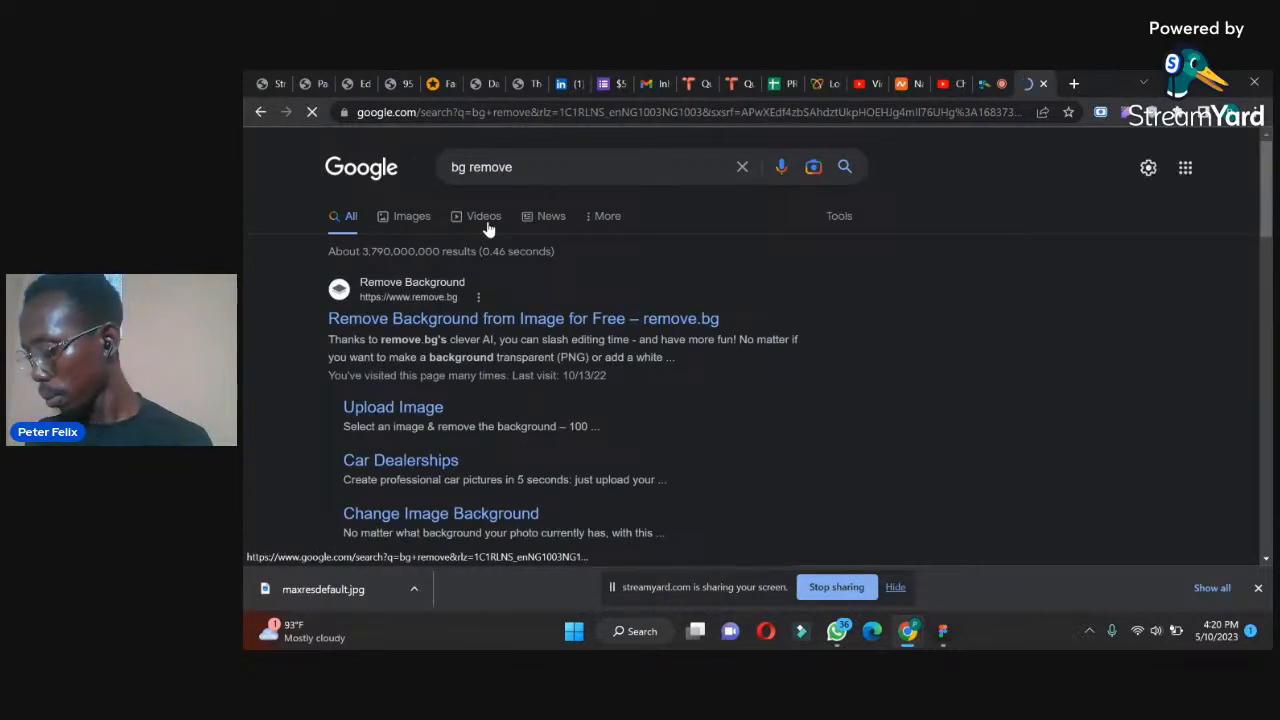
click(446, 285)
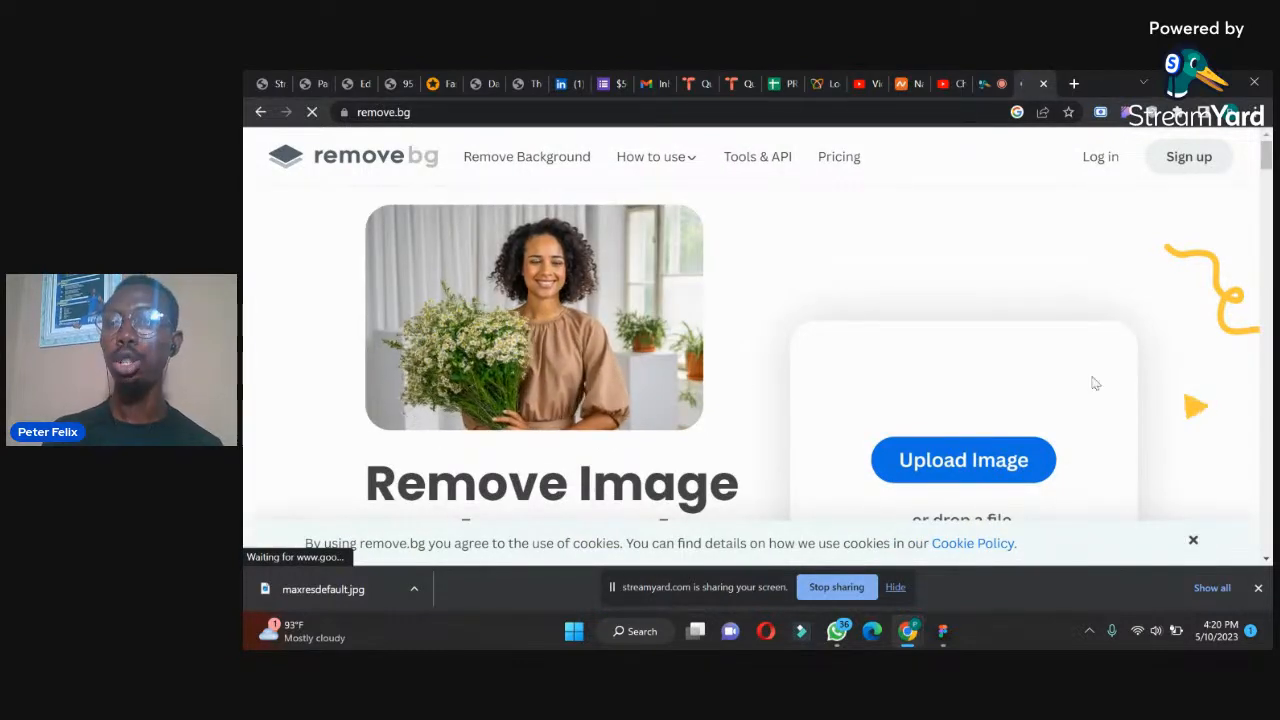
- Upload the orange smartwatch image named 1 from the Downloads folder for background removal
scroll(970, 278, down, 2)
click(970, 262)
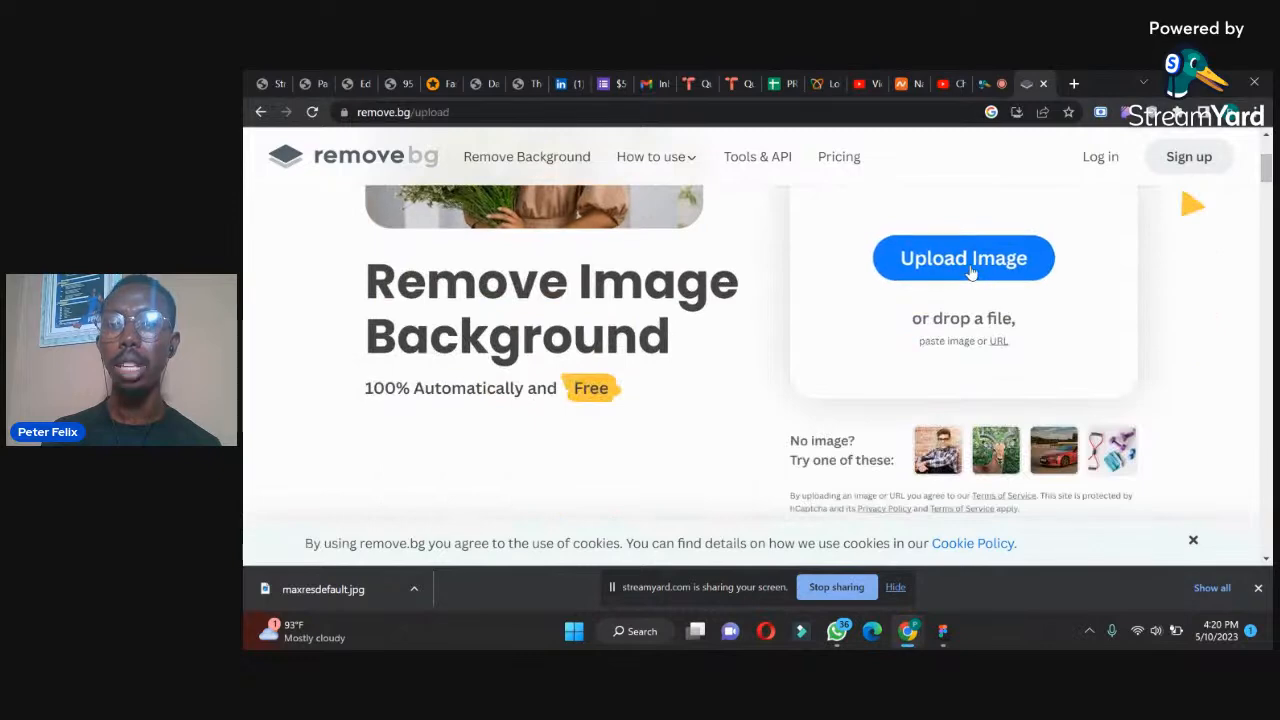
click(758, 331)
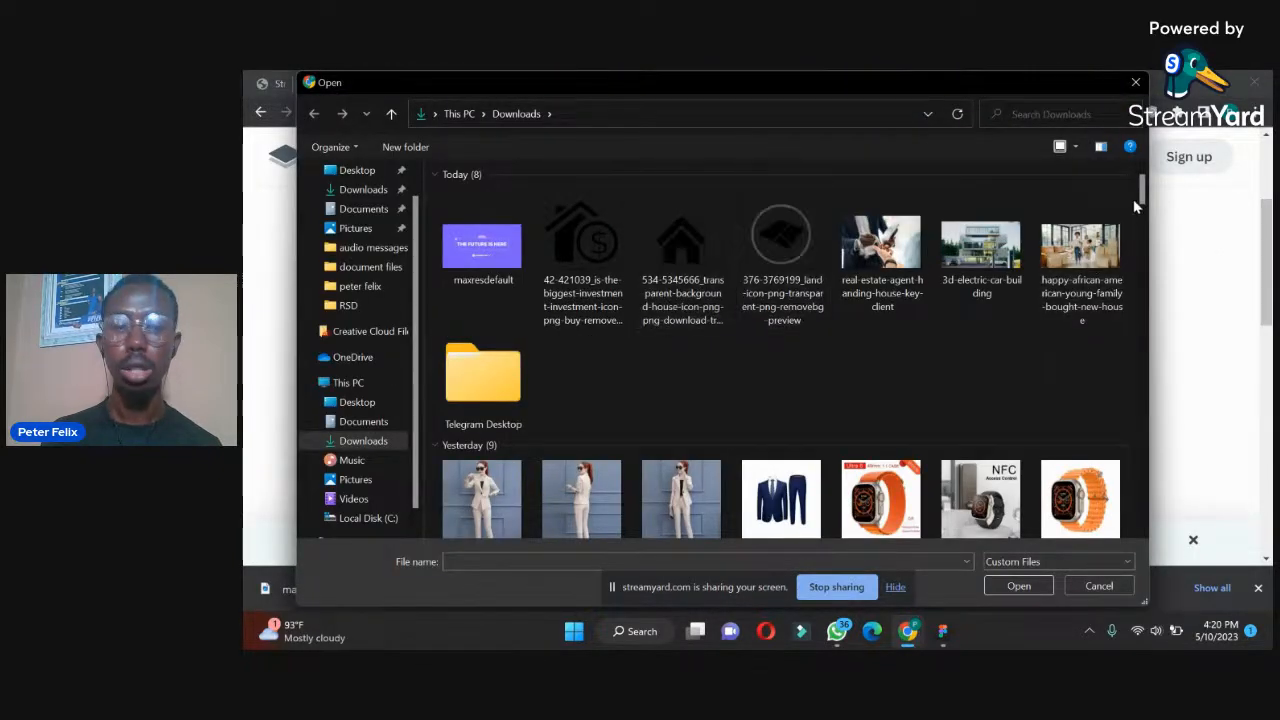
scroll(1078, 250, down, 3)
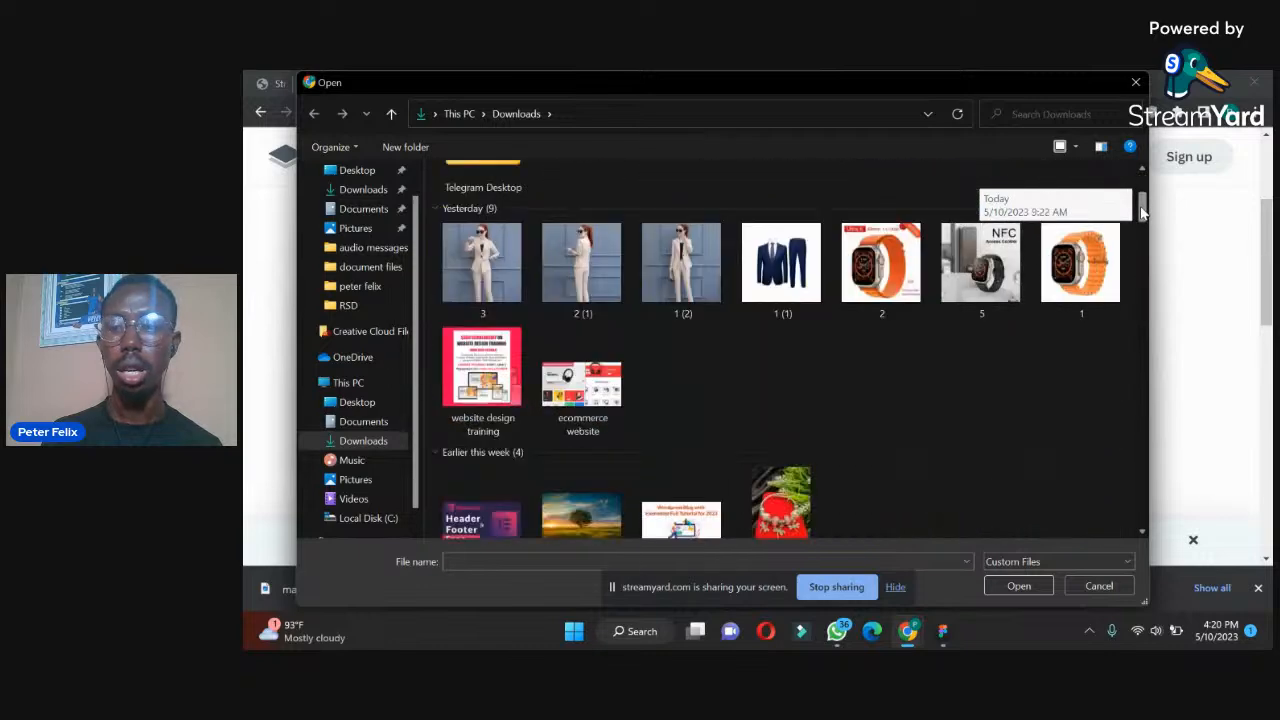
click(1076, 258)
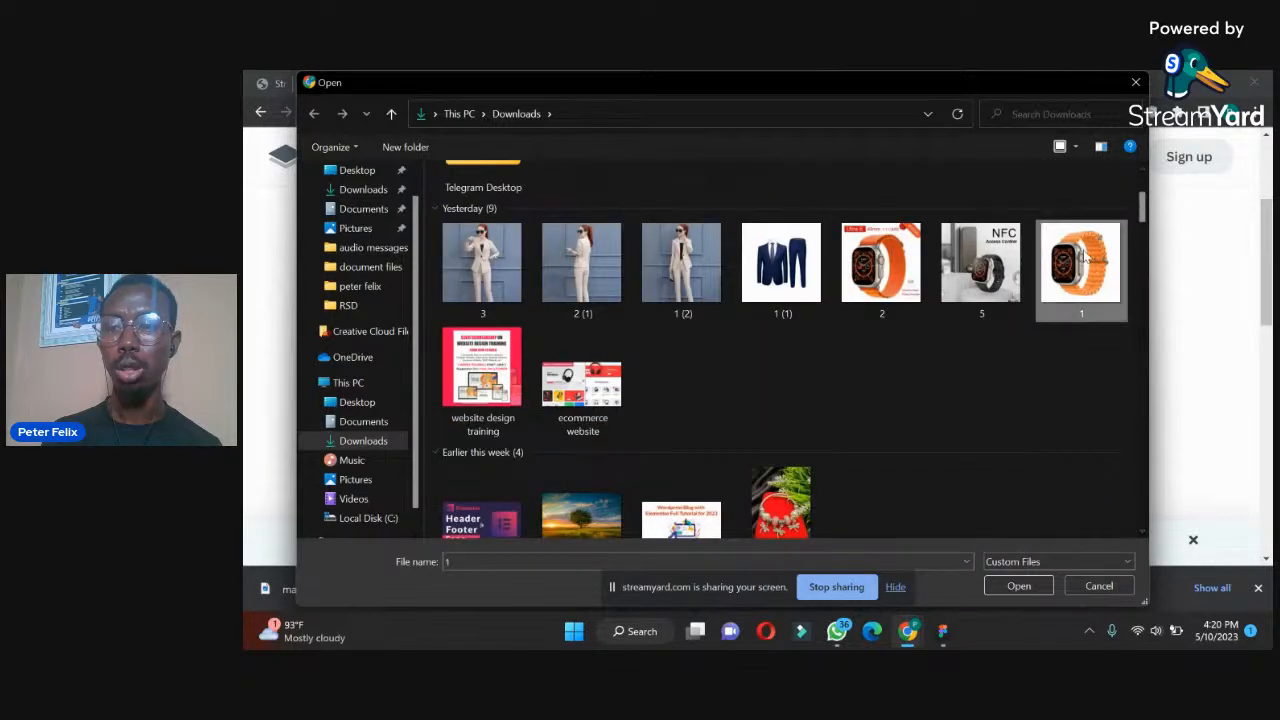
click(1015, 586)
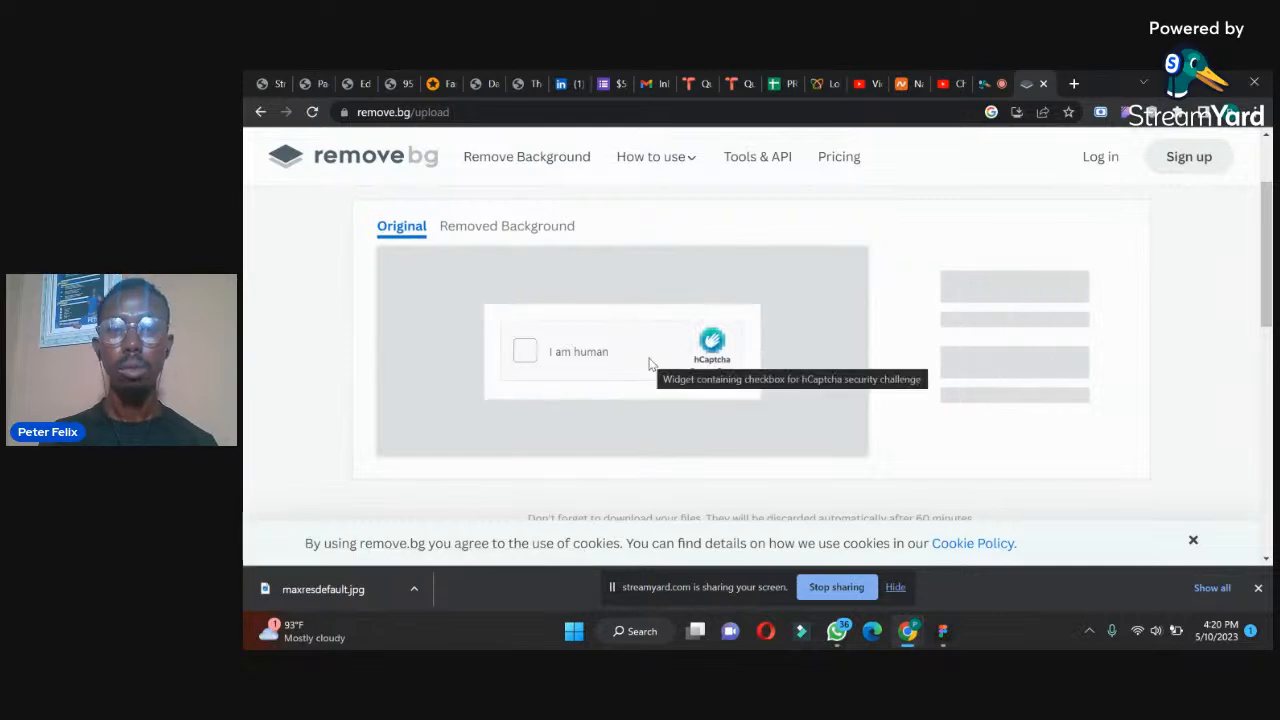
- Complete the human-verification challenge by selecting every sports stadium image in both rounds and verifying the answers
click(530, 351)
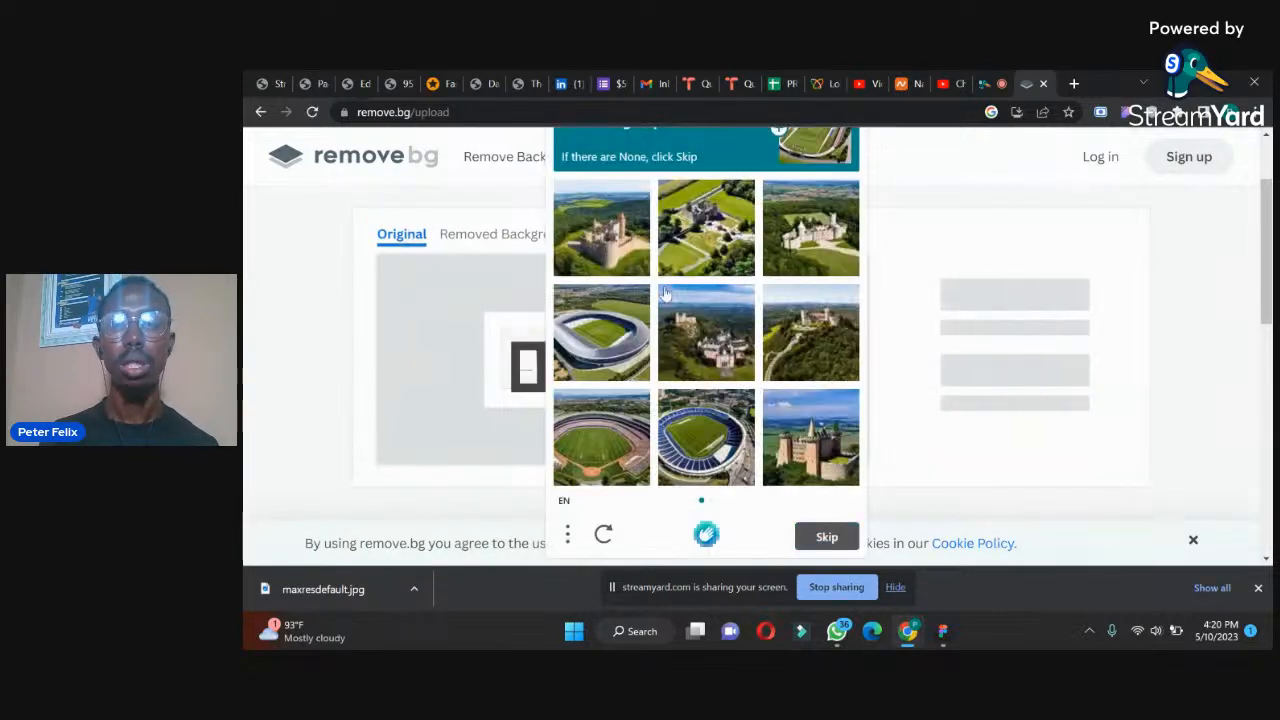
scroll(1265, 215, up, 1)
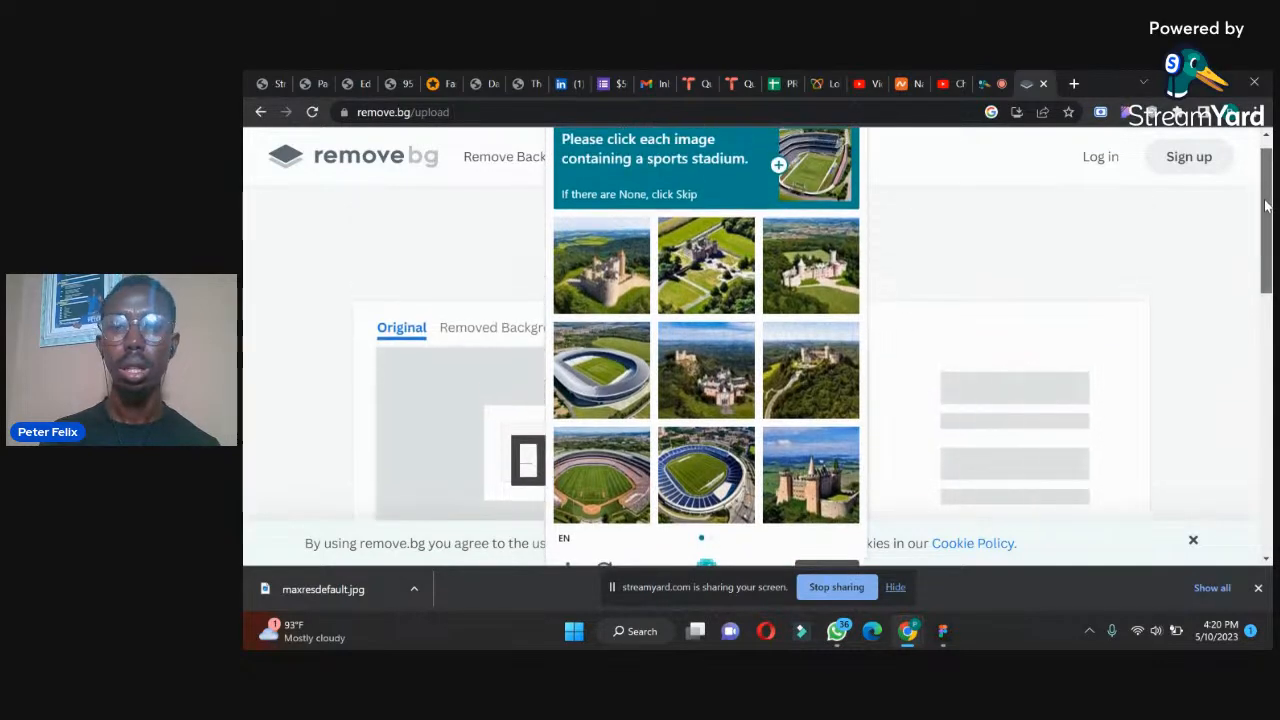
click(601, 370)
click(601, 475)
click(706, 475)
scroll(1008, 375, down, 2)
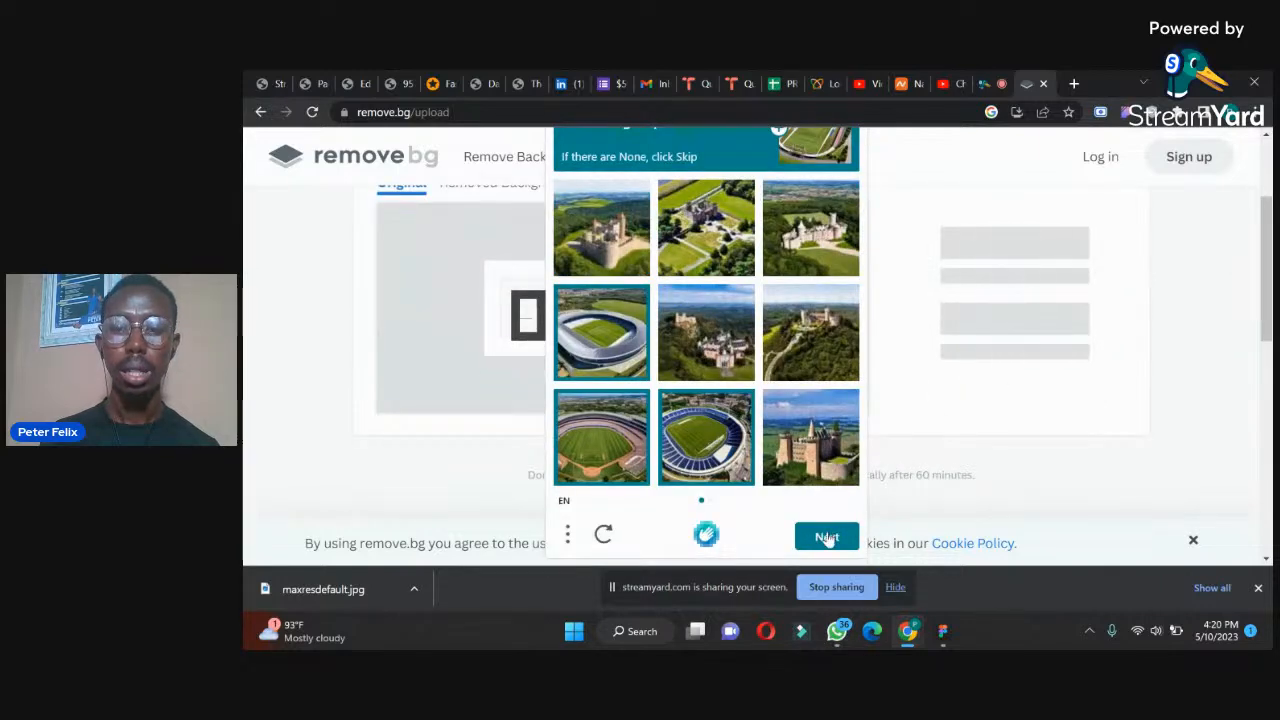
click(826, 540)
click(808, 358)
click(737, 432)
click(612, 456)
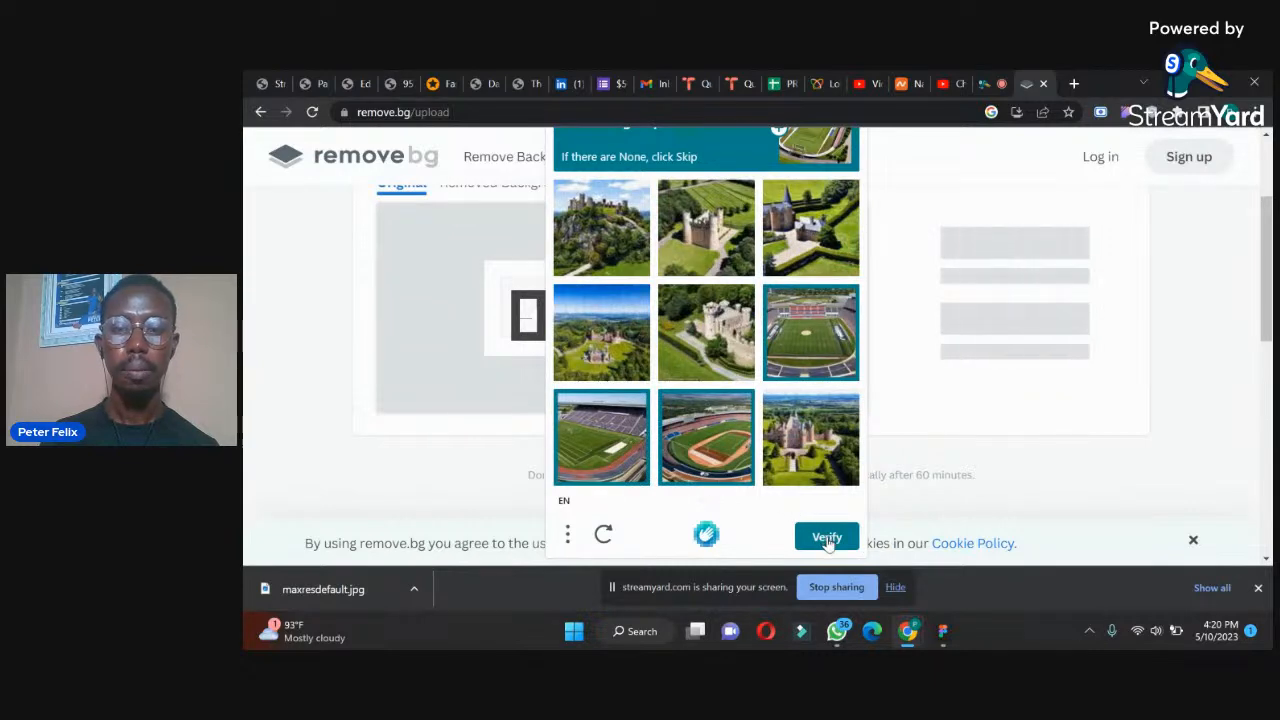
click(826, 539)
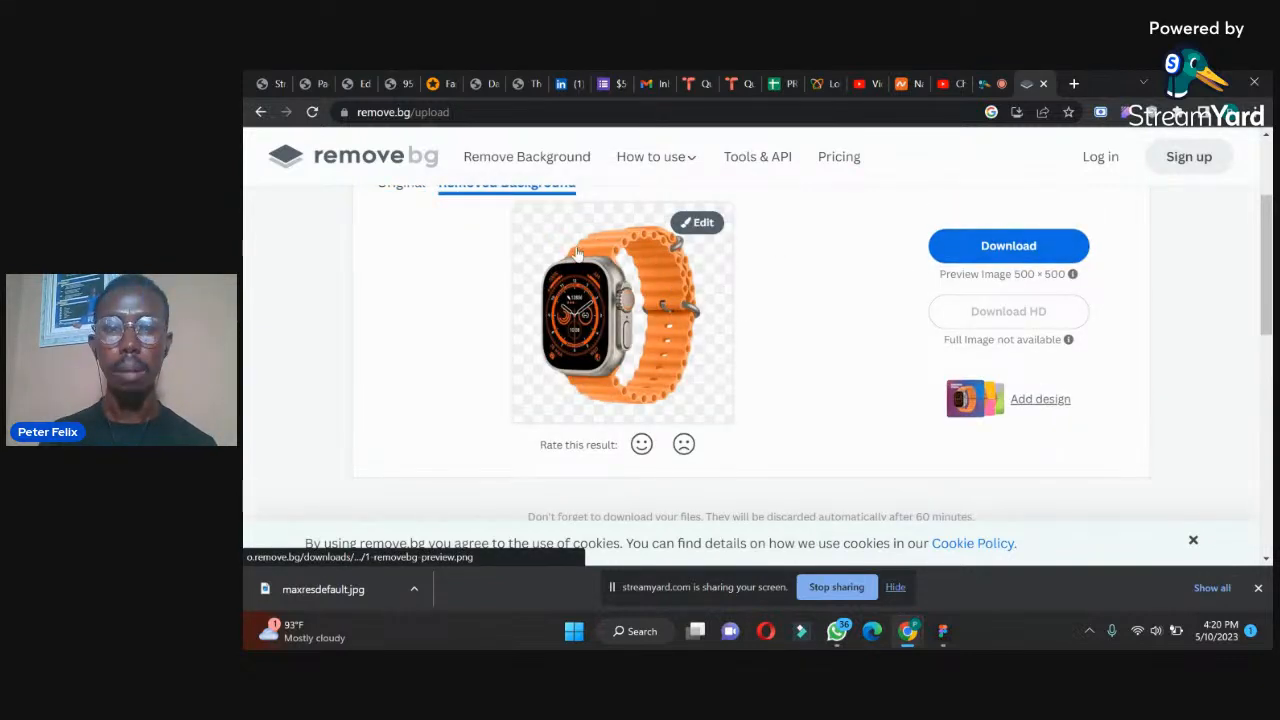
- Download the background-removed watch image, upload it in Elementor to replace the headphone image of the yellow card, and save the page
click(974, 258)
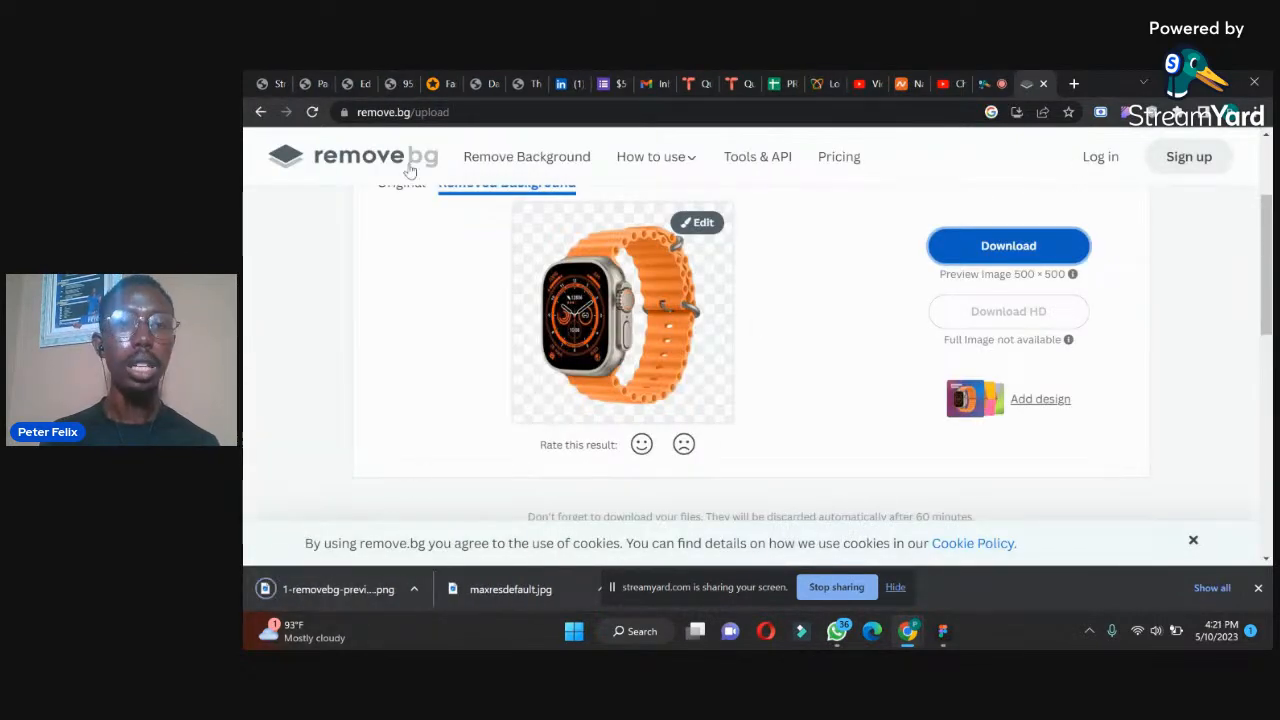
click(355, 83)
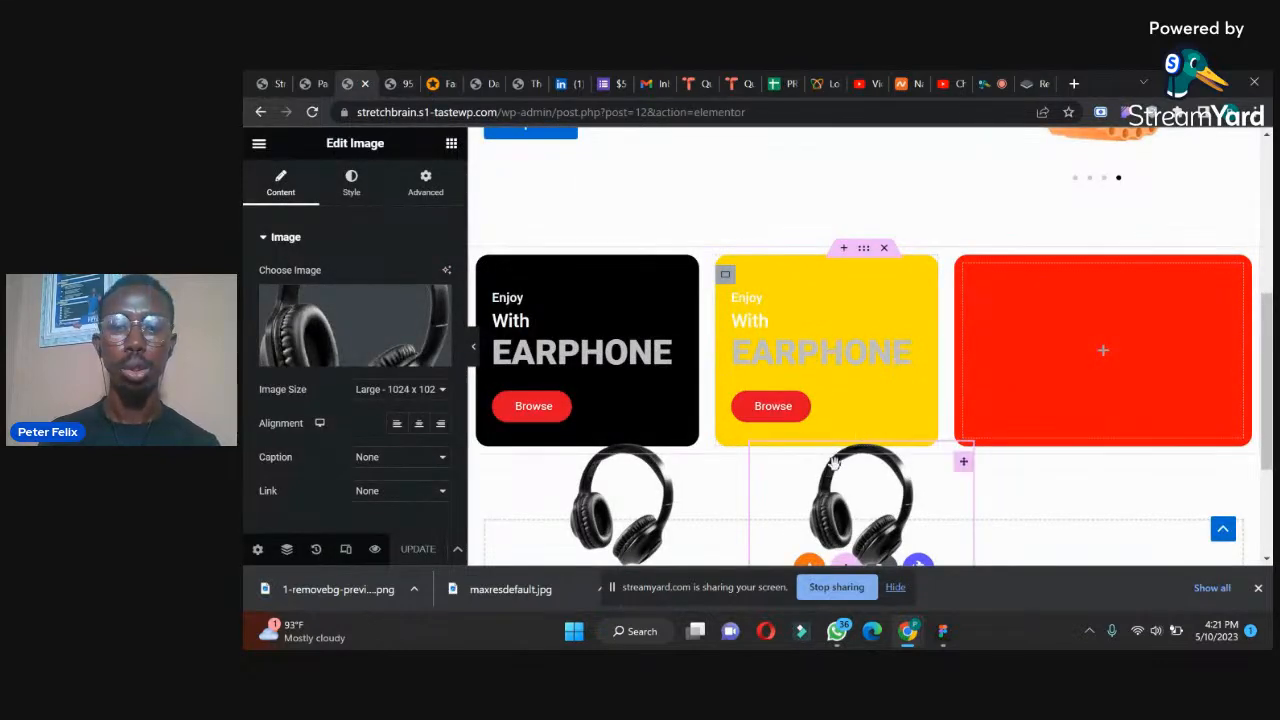
click(355, 358)
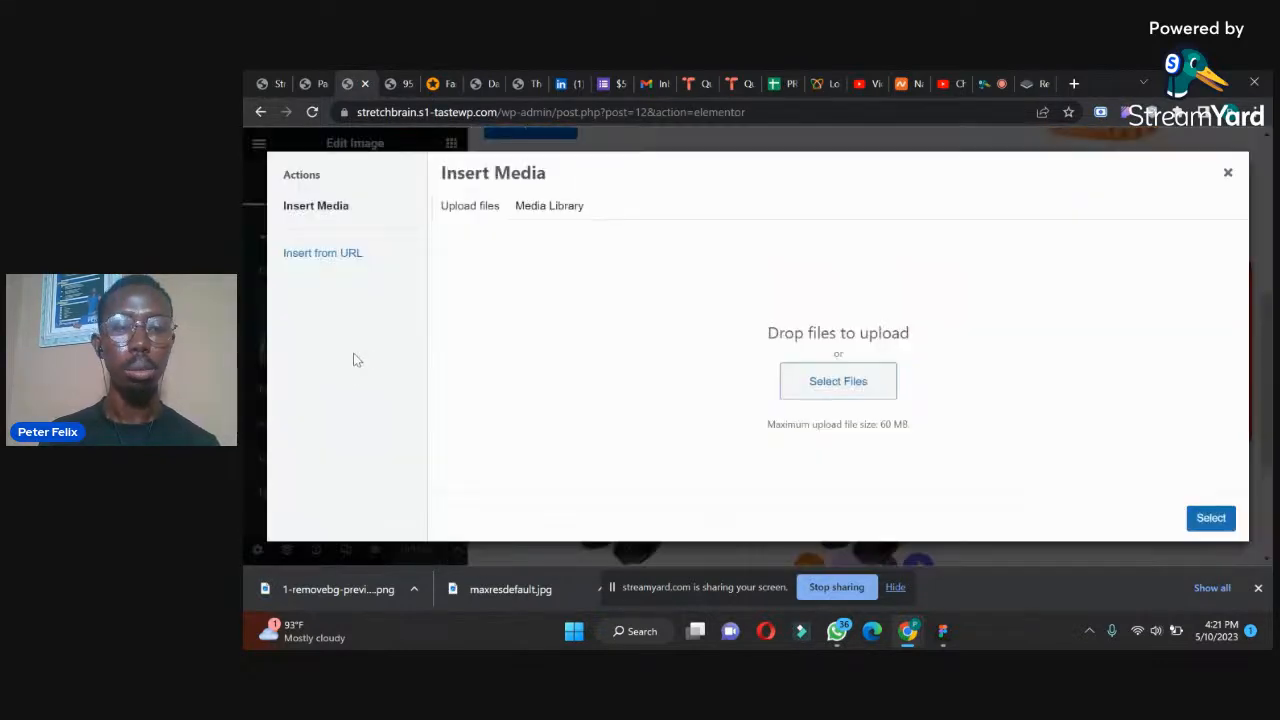
click(855, 390)
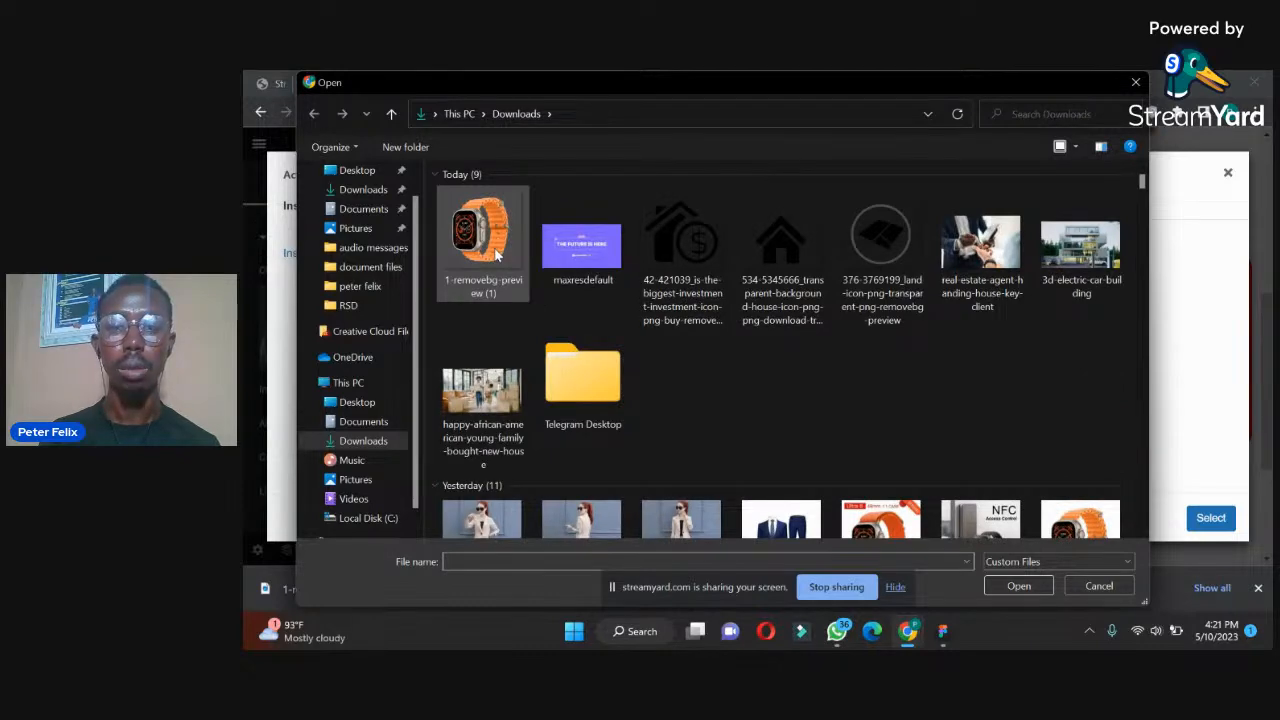
double_click(497, 256)
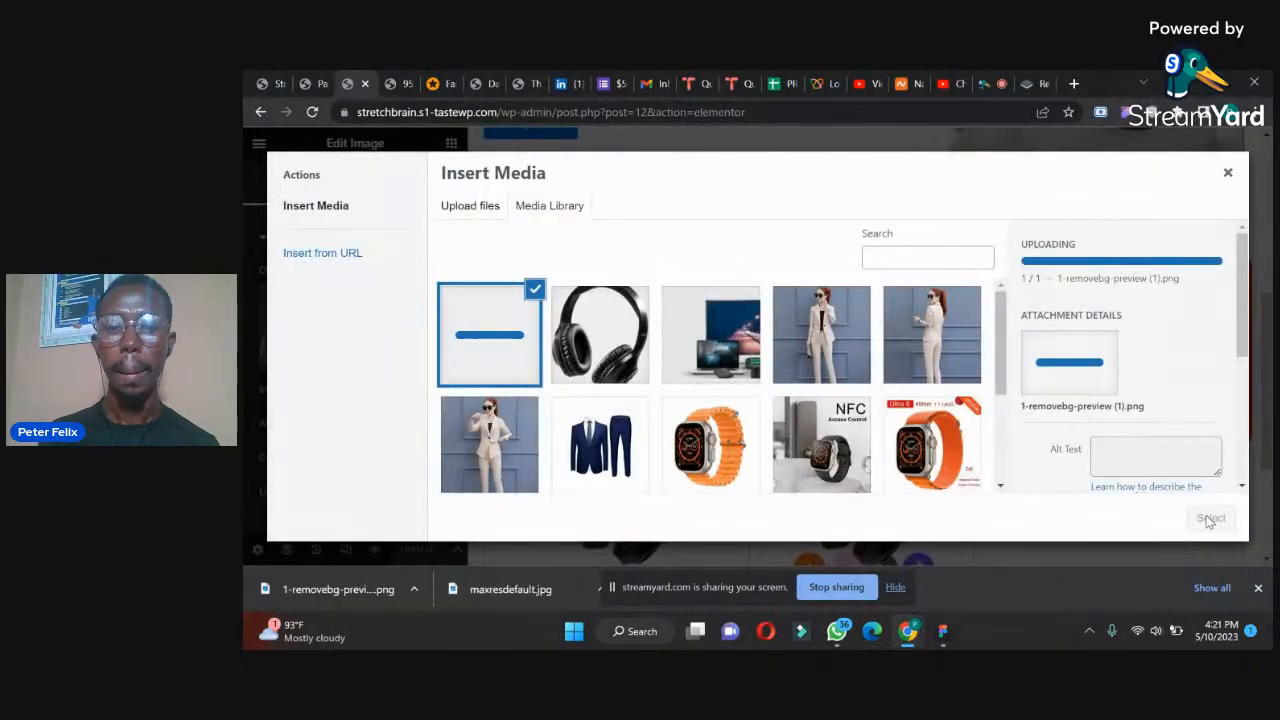
click(1210, 518)
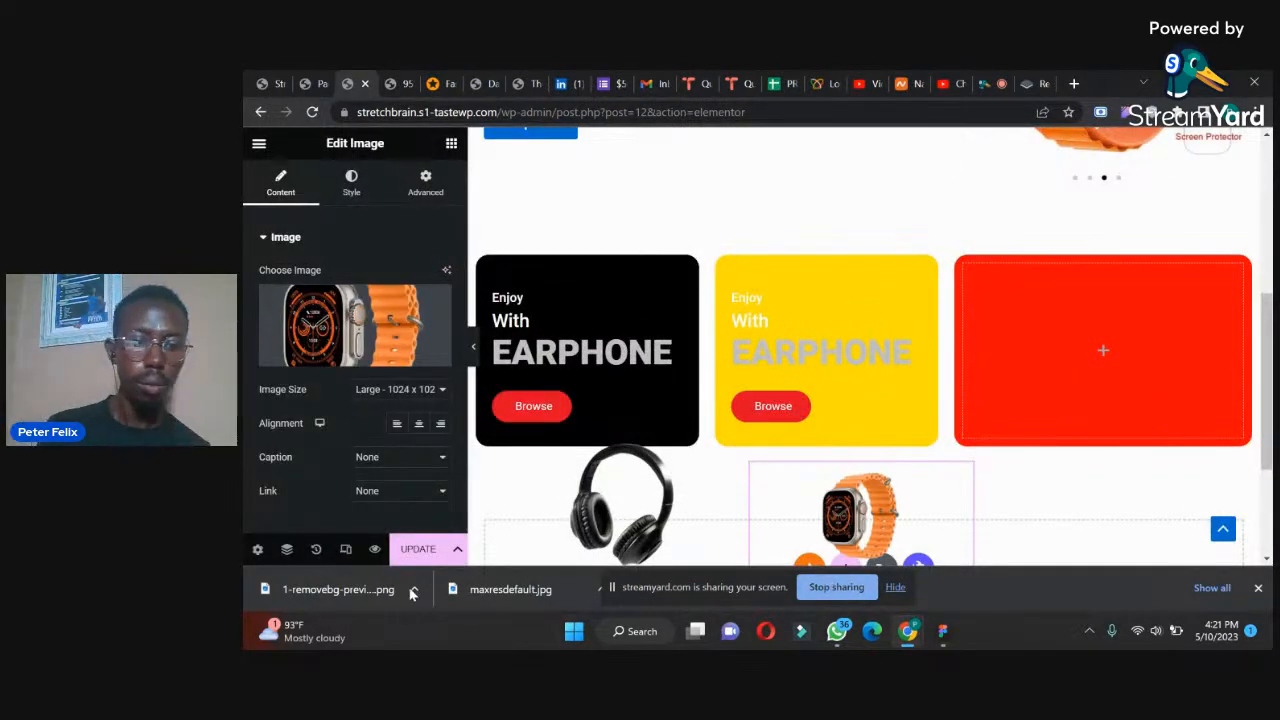
click(418, 549)
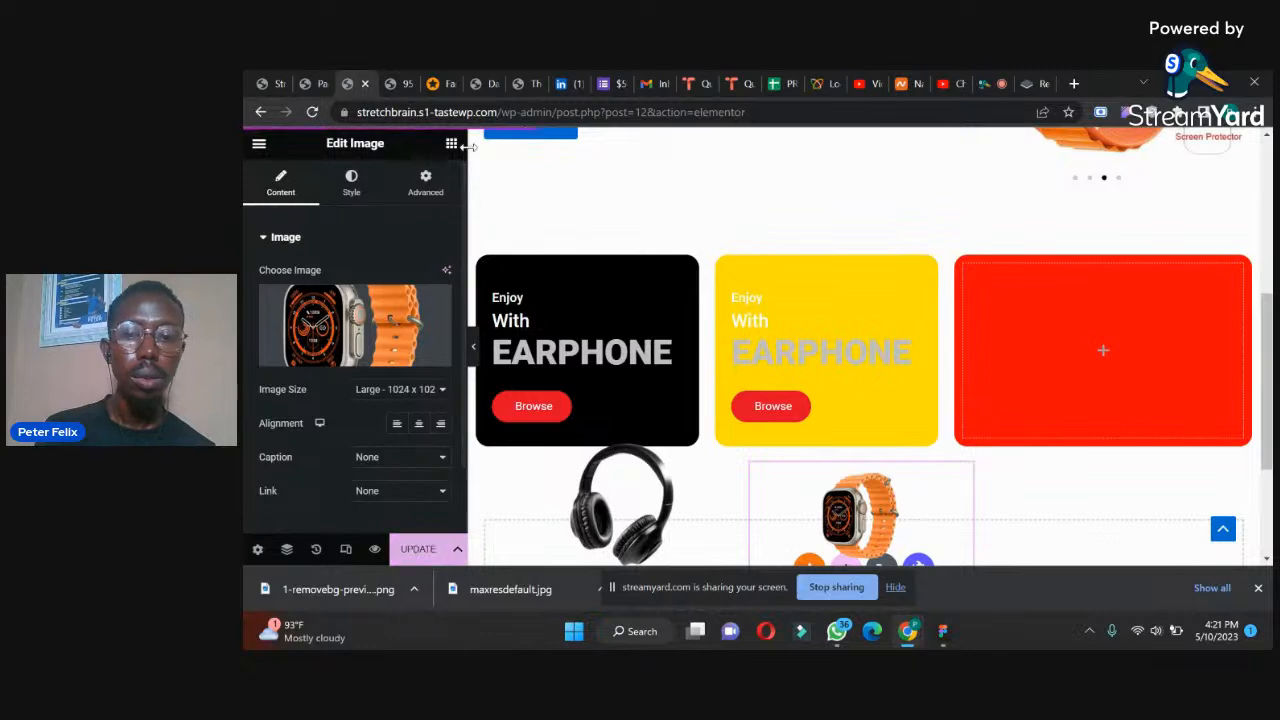
- Reload the live home page to check the watch in the yellow card and compare it with the reference design
click(313, 83)
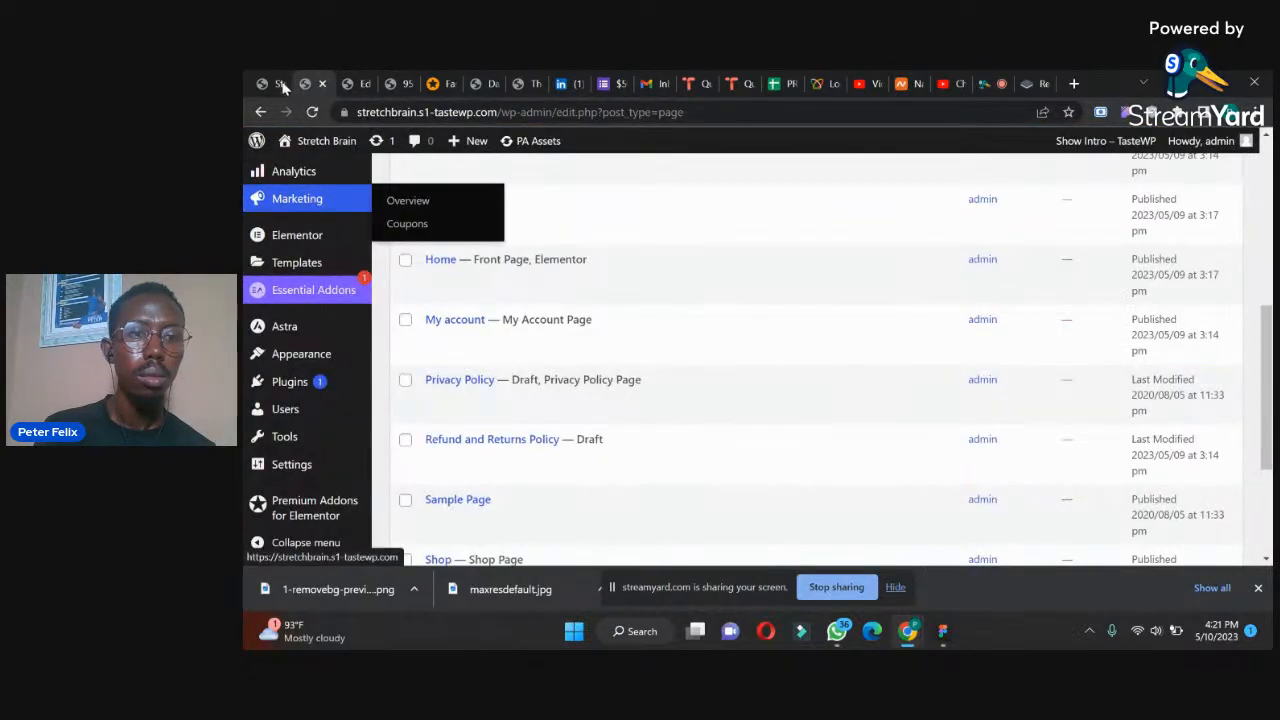
click(270, 83)
click(315, 138)
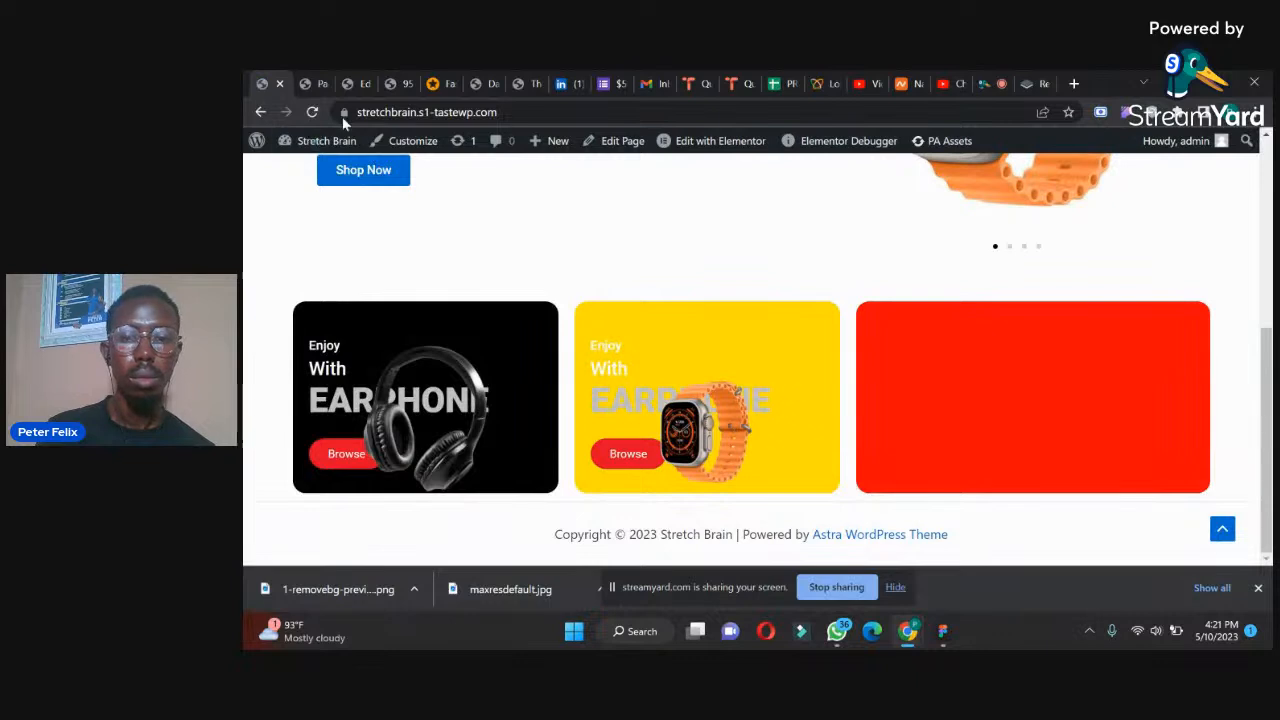
click(392, 85)
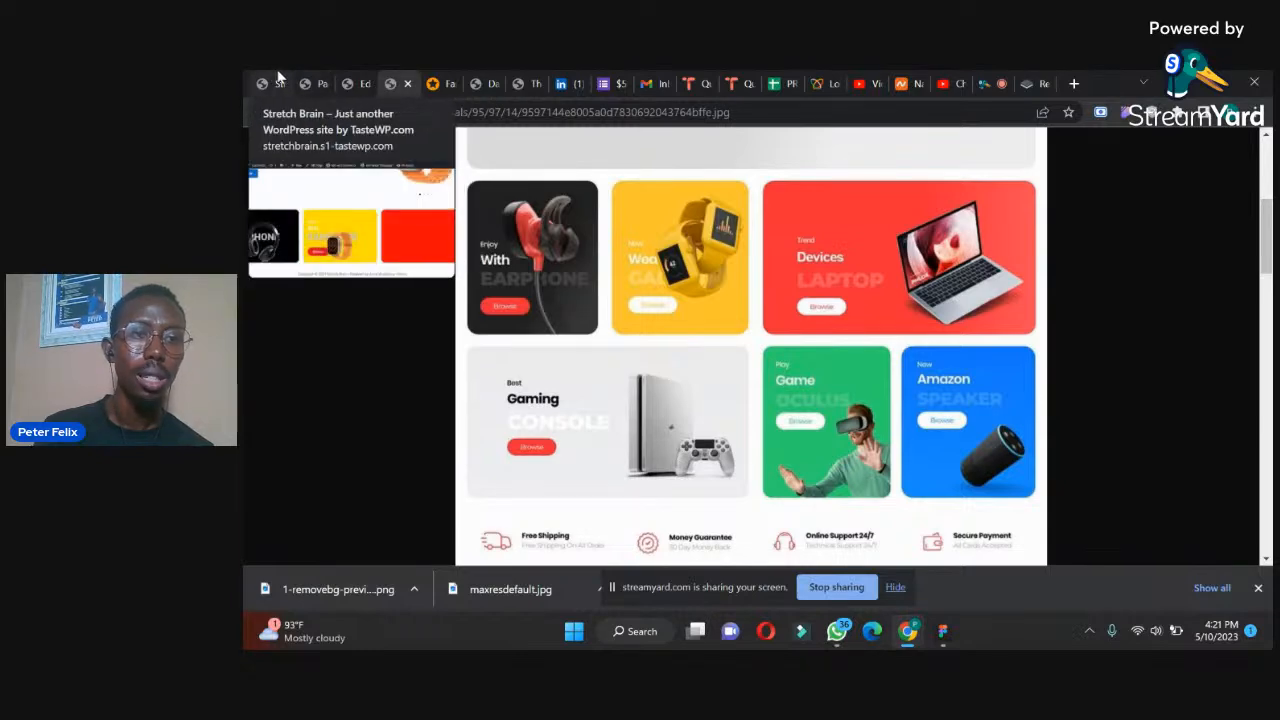
- Set the watch image's vertical orientation to top in the Elementor editor, save the page and check it on the live site
click(350, 83)
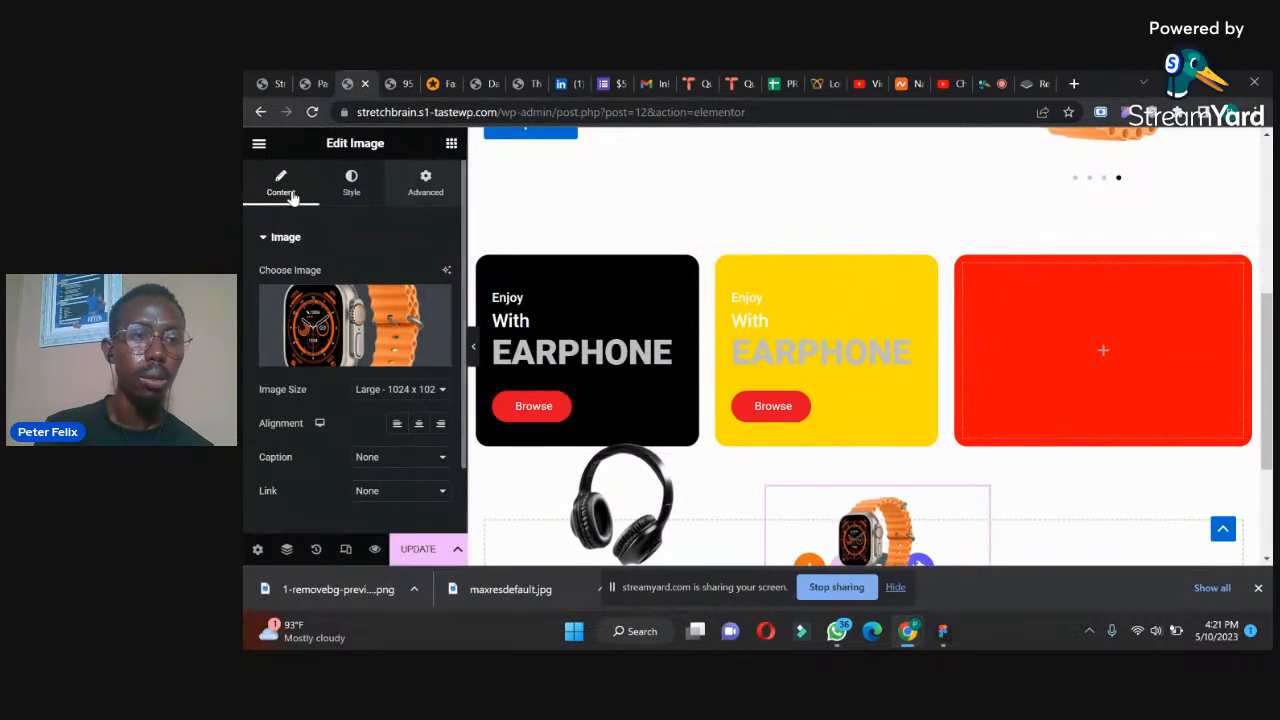
click(425, 183)
scroll(460, 300, down, 5)
scroll(455, 336, down, 3)
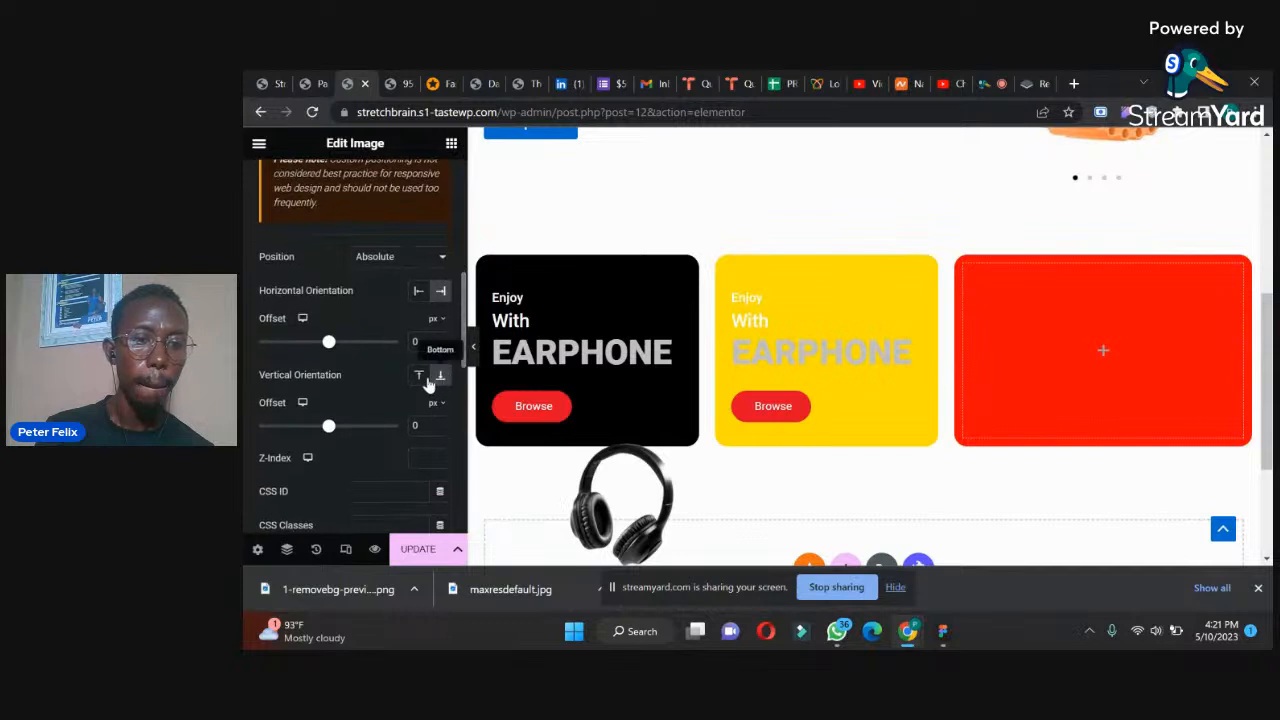
click(419, 375)
click(418, 545)
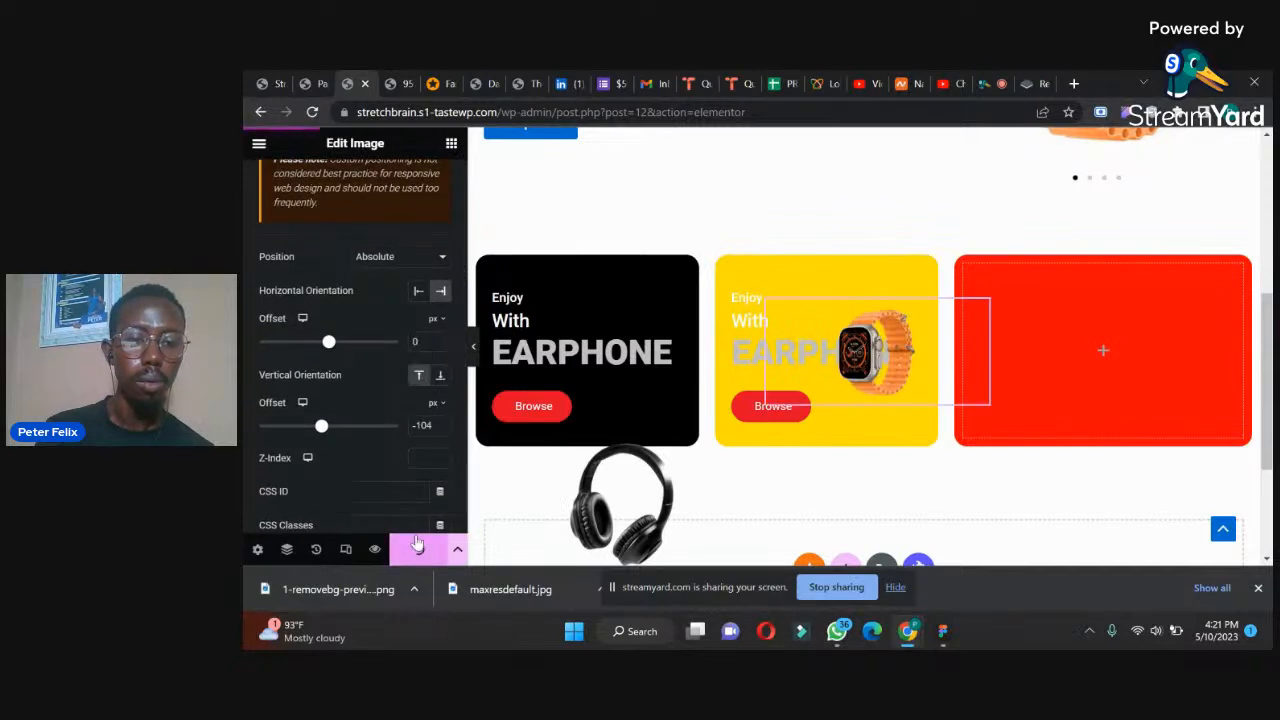
click(272, 83)
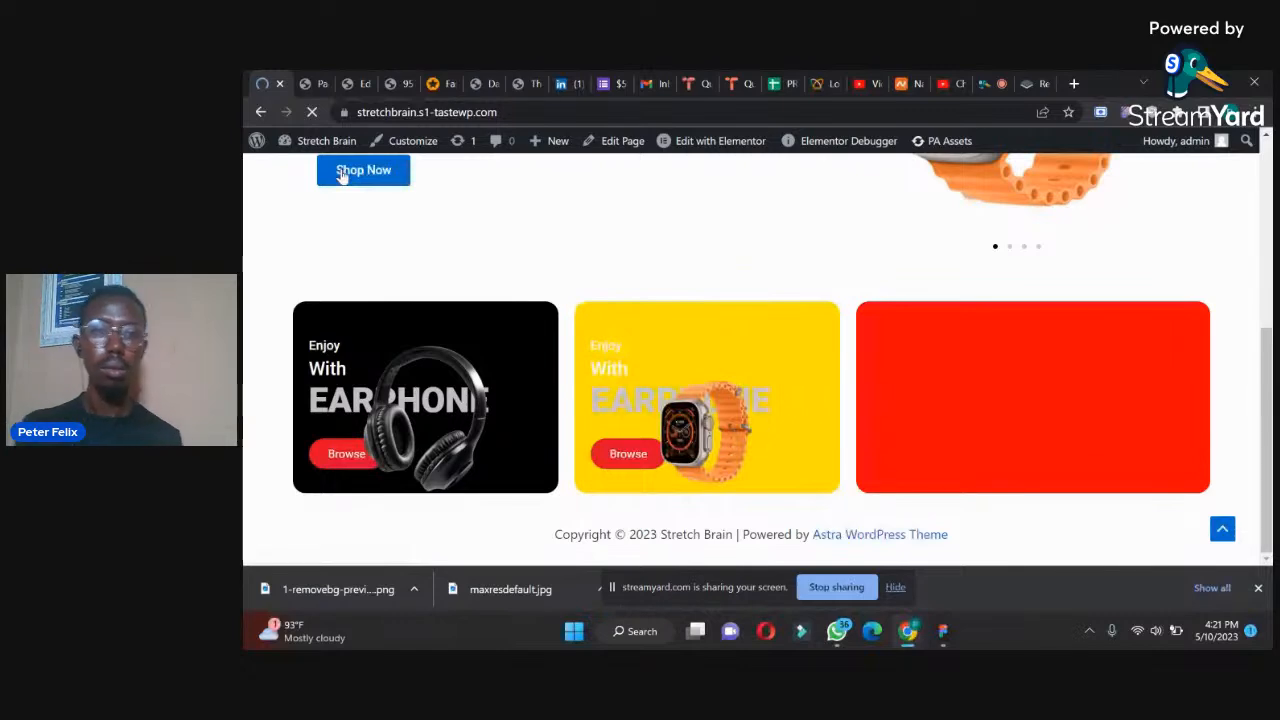
click(316, 80)
- Set the watch image's horizontal offset to 185 px and vertical offset to 58 px, nudge it slightly right, and check the live page
click(345, 82)
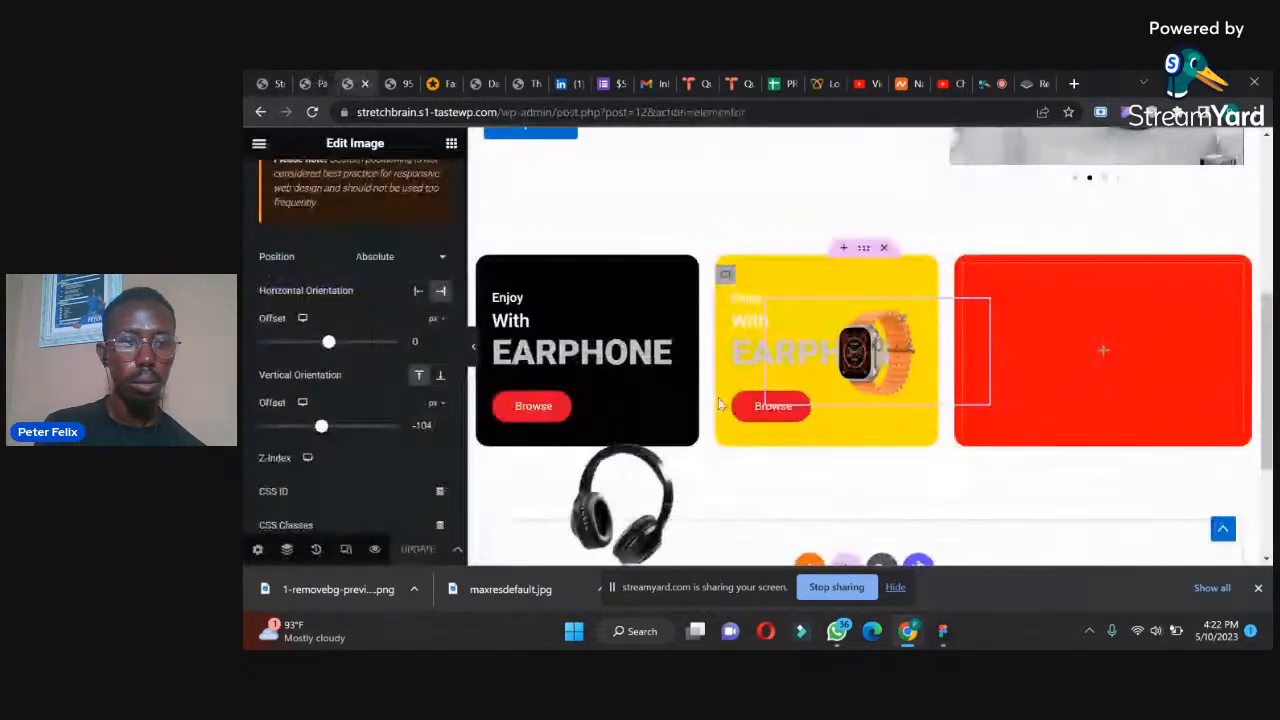
mouse_move(328, 345)
mouse_down()
mouse_move(374, 345)
mouse_move(342, 346)
mouse_up()
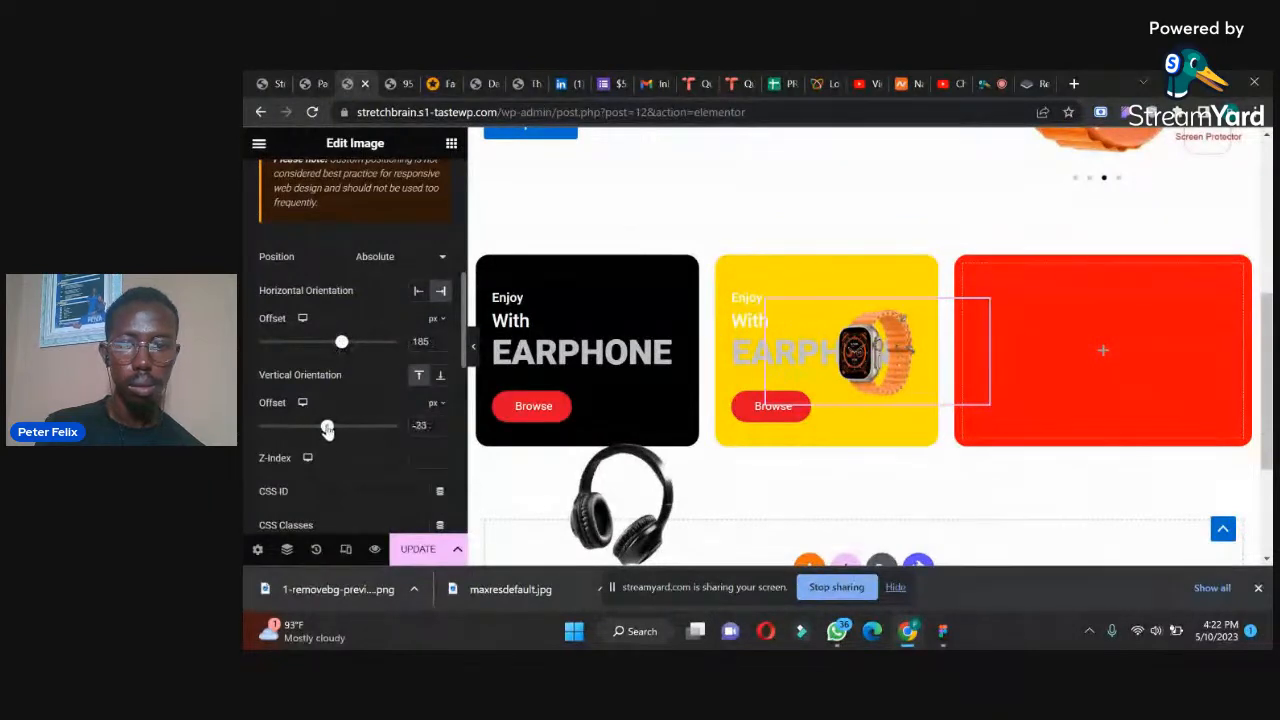
drag(331, 430, 334, 428)
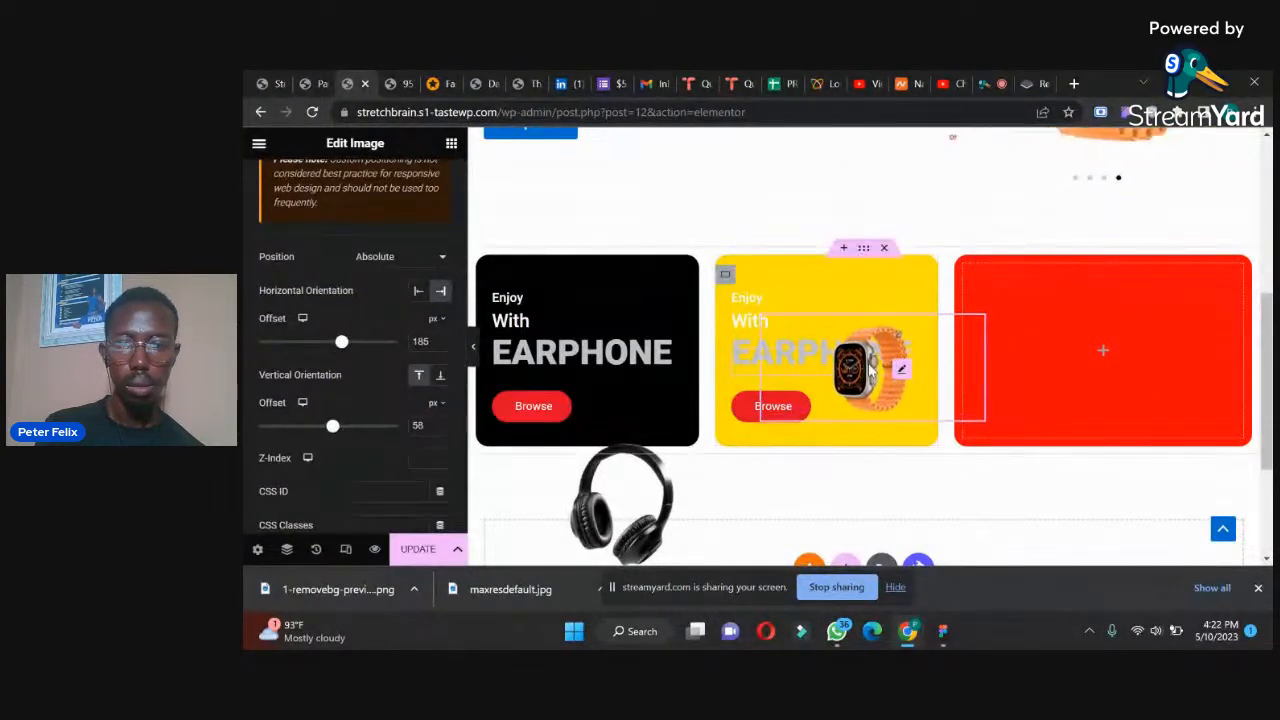
drag(862, 377, 878, 377)
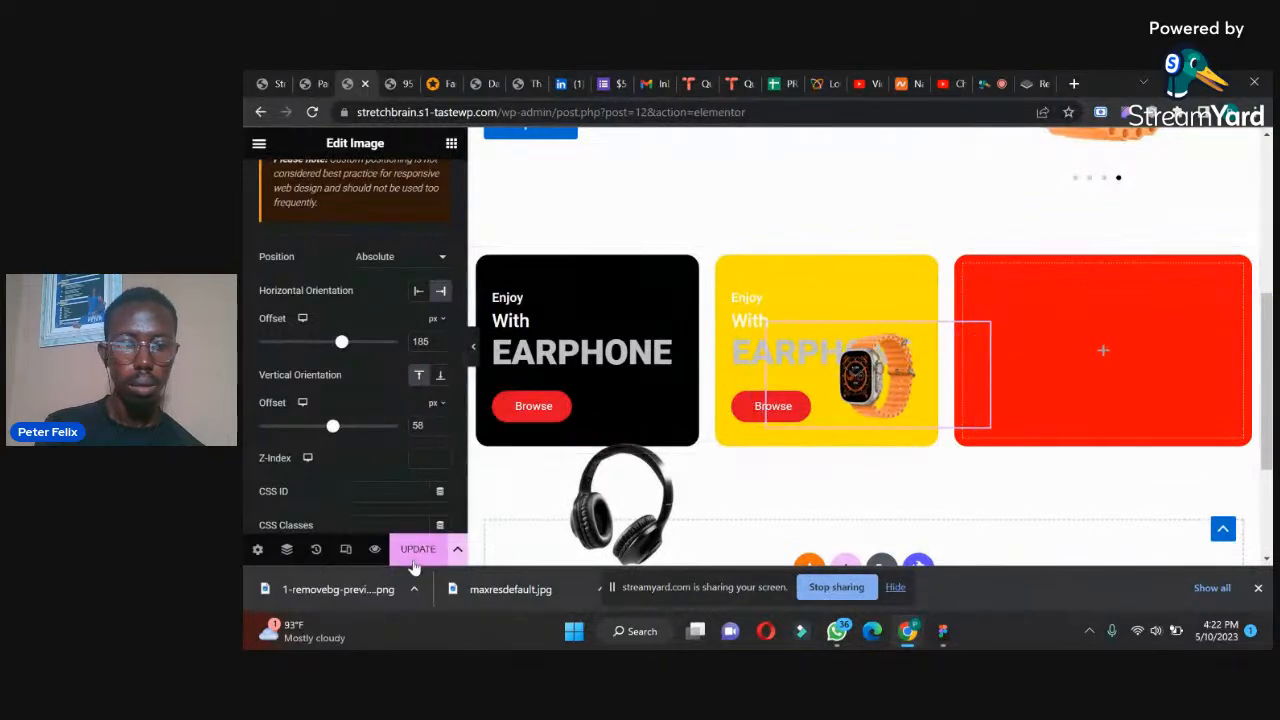
click(318, 83)
click(266, 83)
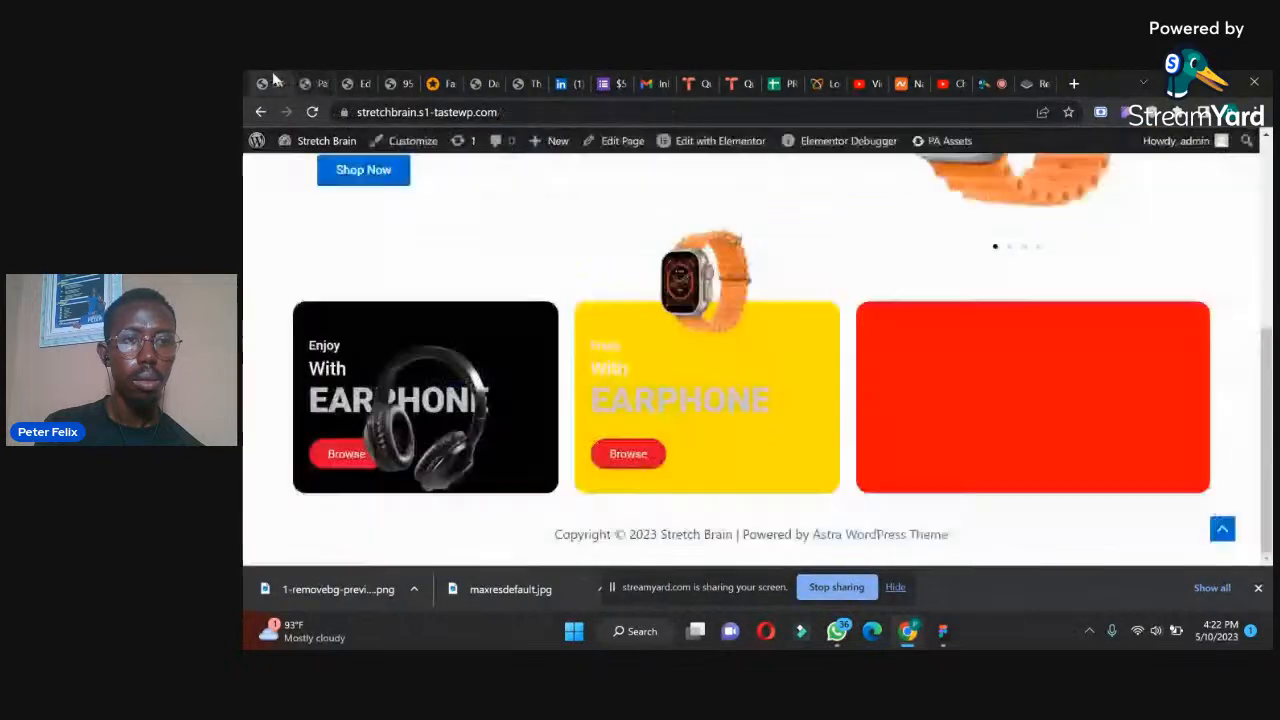
click(304, 113)
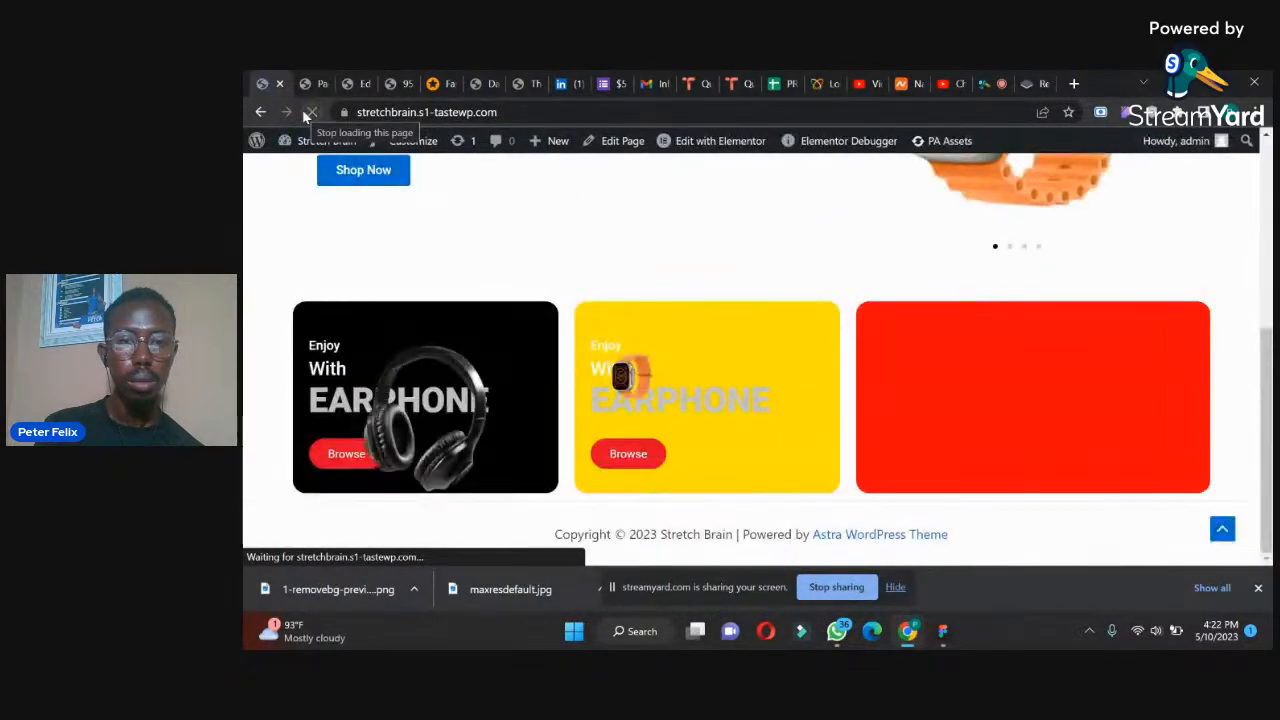
- Move the watch image down and left beside the yellow card's Browse button, save the page and reload the live site
click(318, 83)
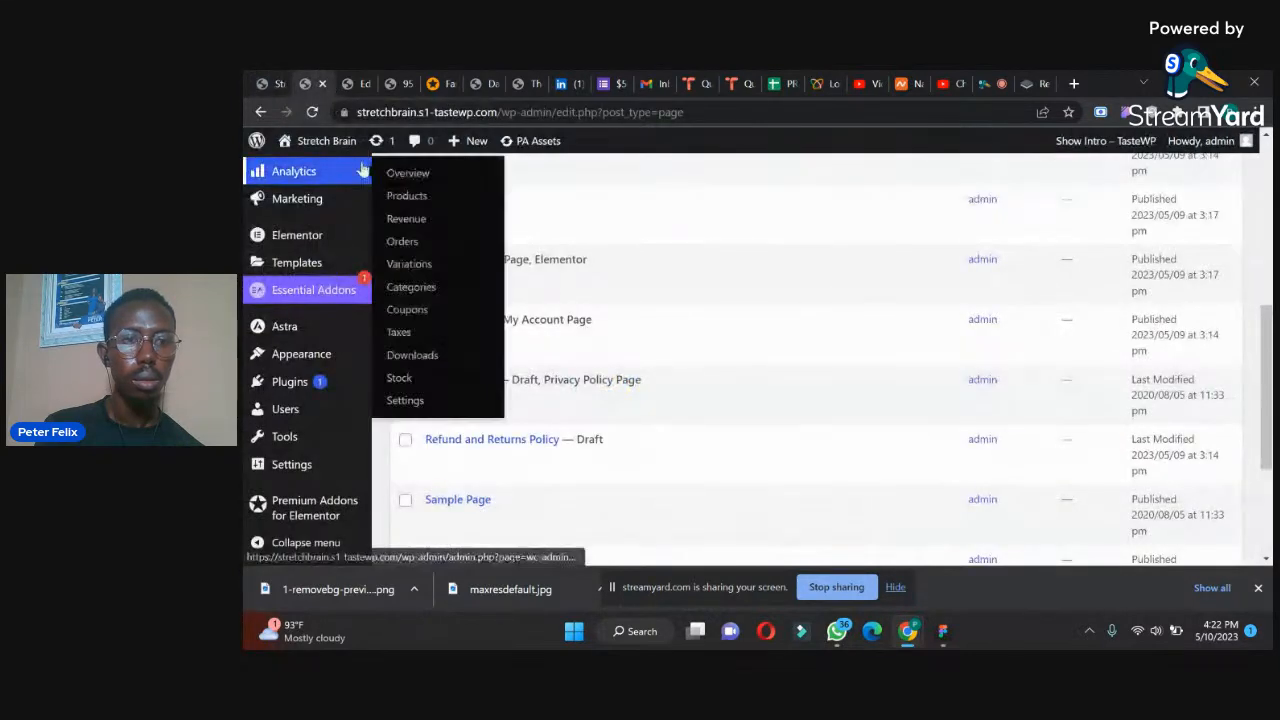
click(350, 83)
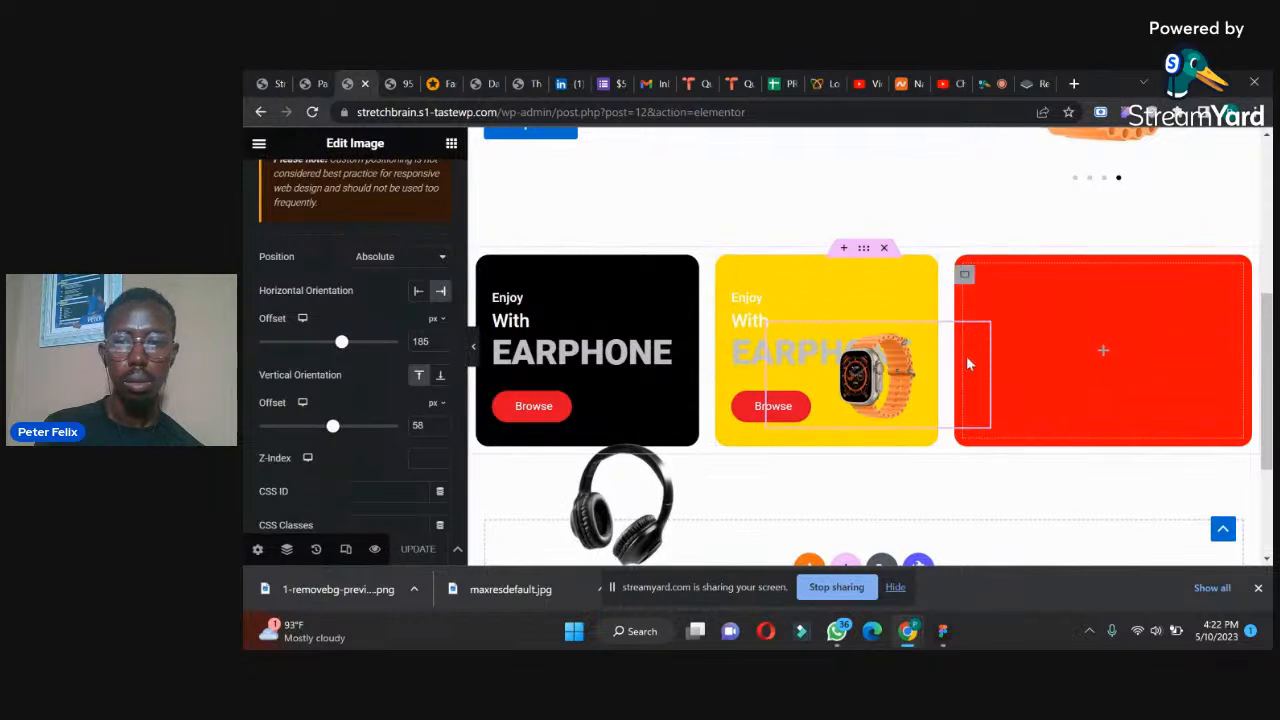
drag(971, 344, 833, 408)
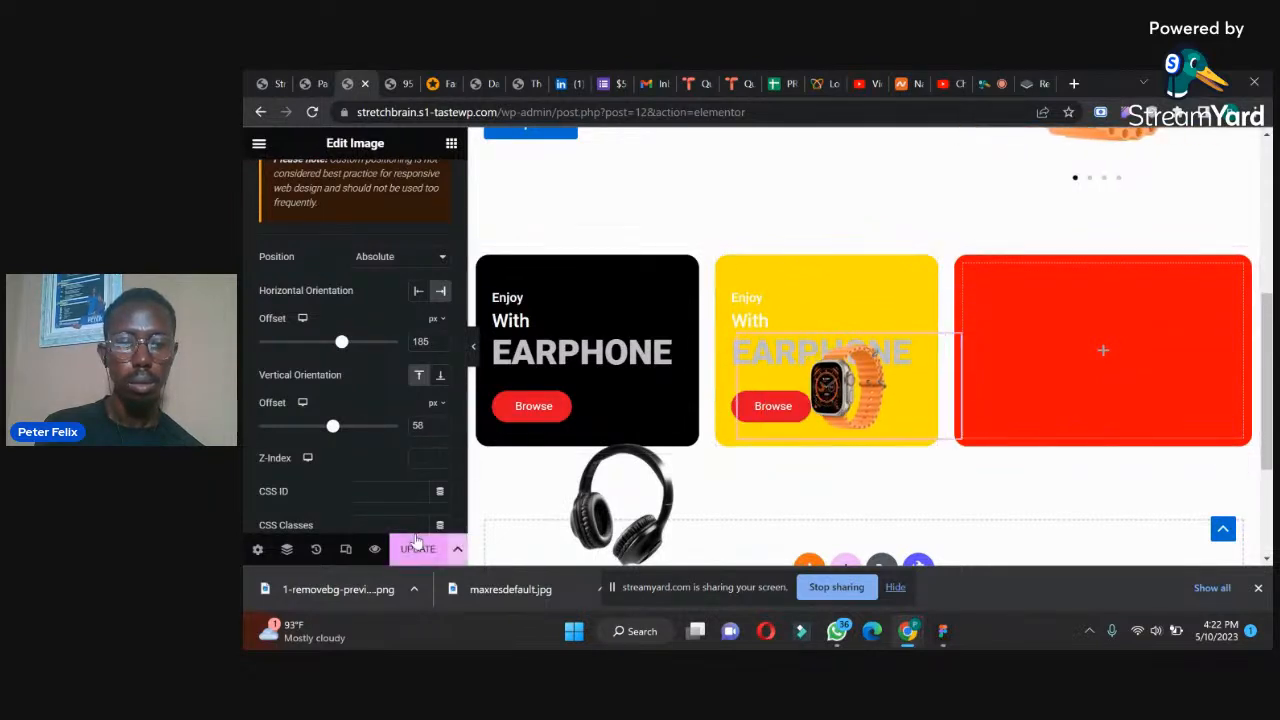
click(413, 558)
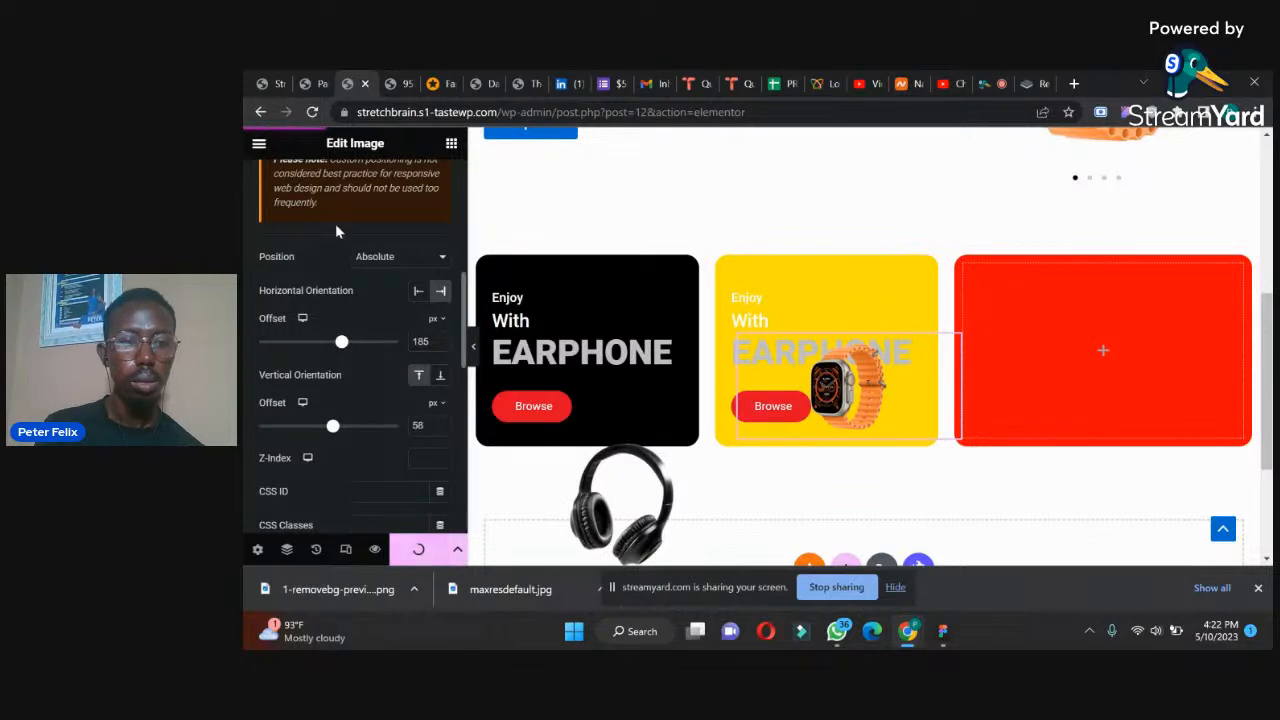
click(270, 83)
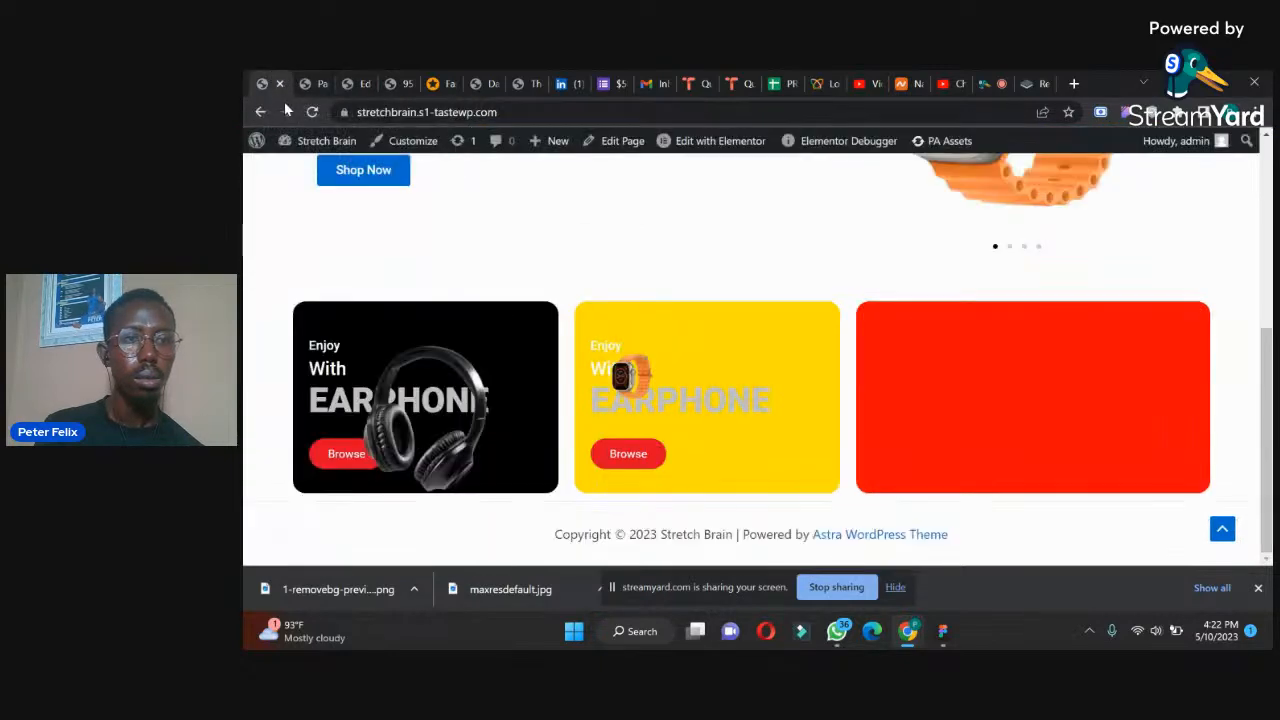
click(312, 113)
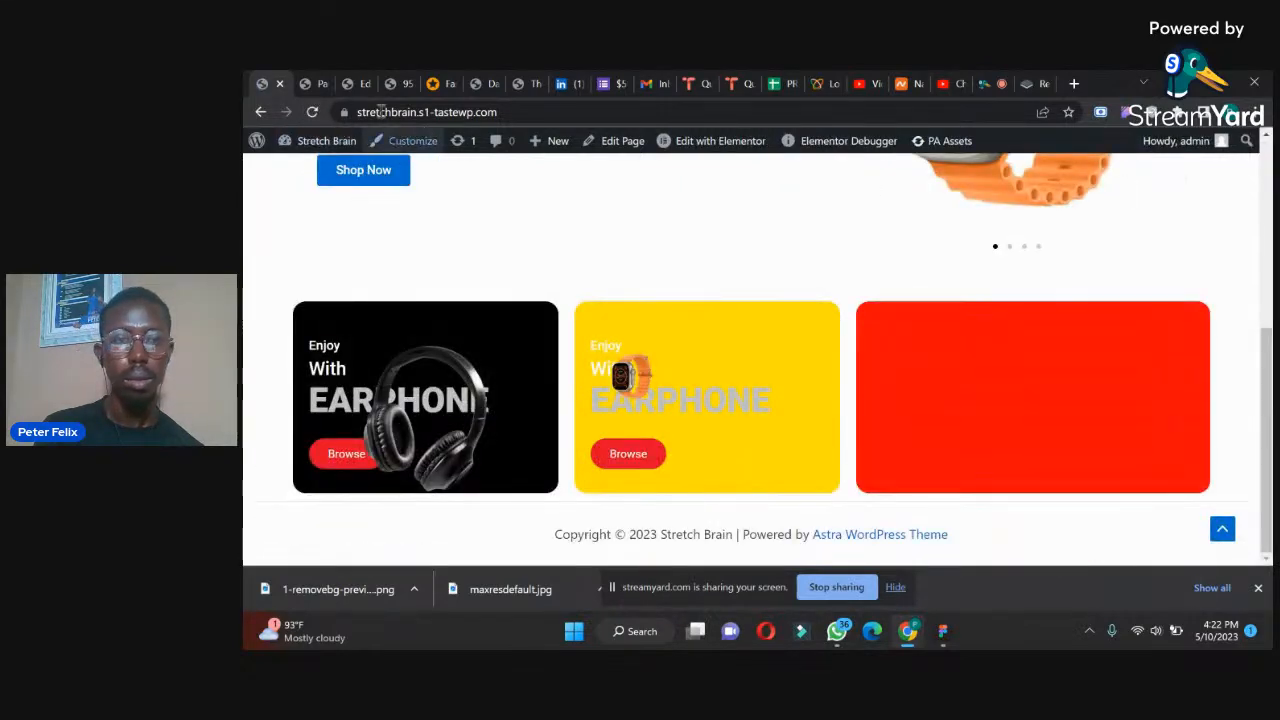
- Set the watch image's width to 84%, save the page and check its size on the live site
click(345, 80)
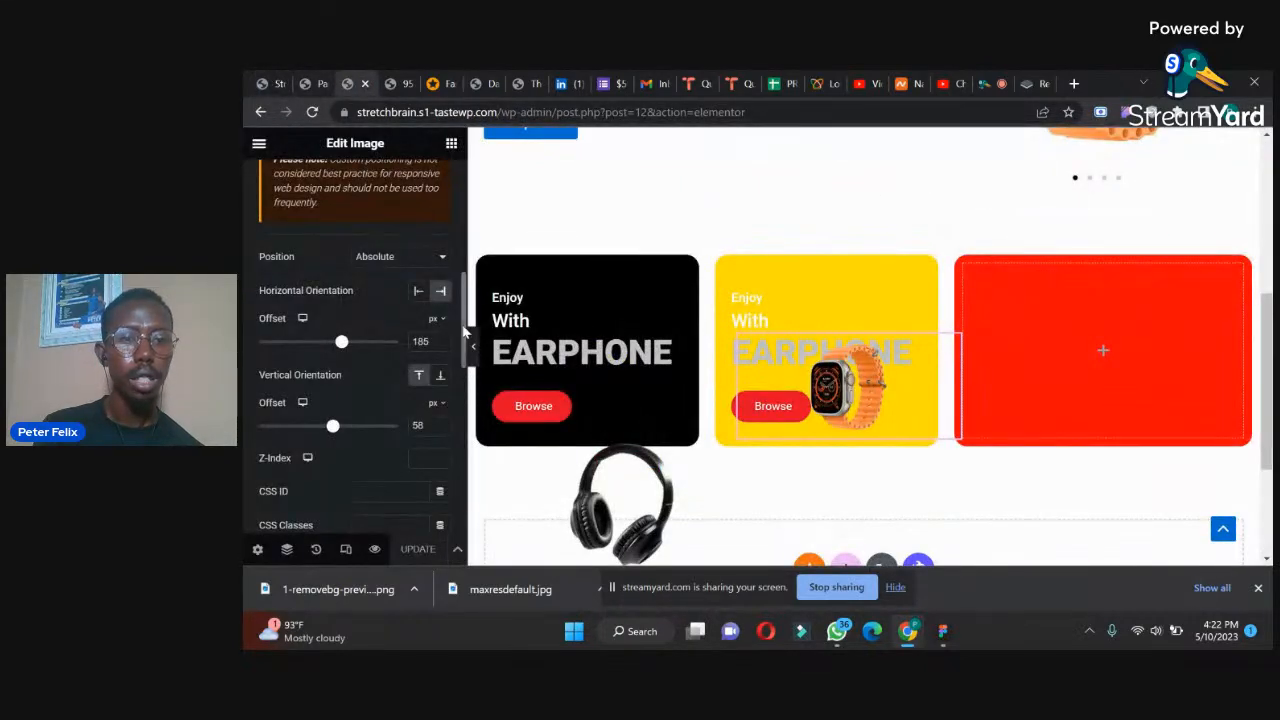
drag(463, 330, 465, 197)
click(349, 182)
drag(325, 300, 375, 300)
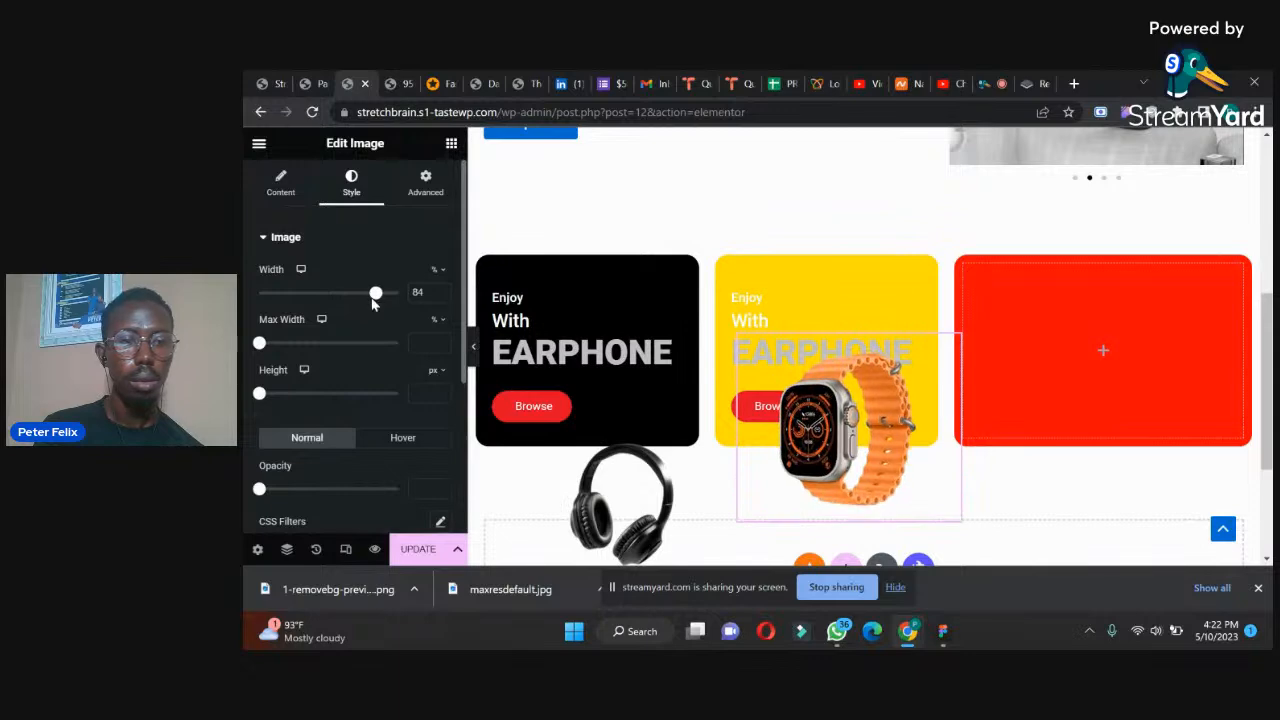
click(416, 550)
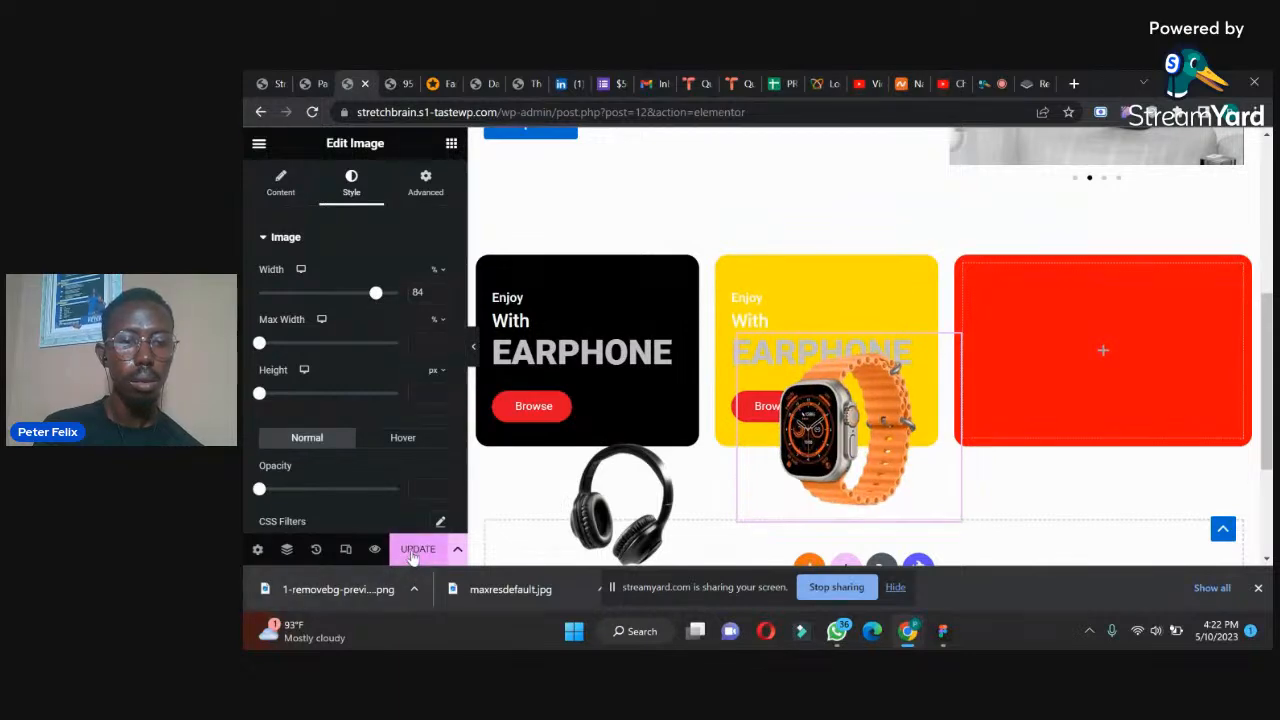
click(264, 76)
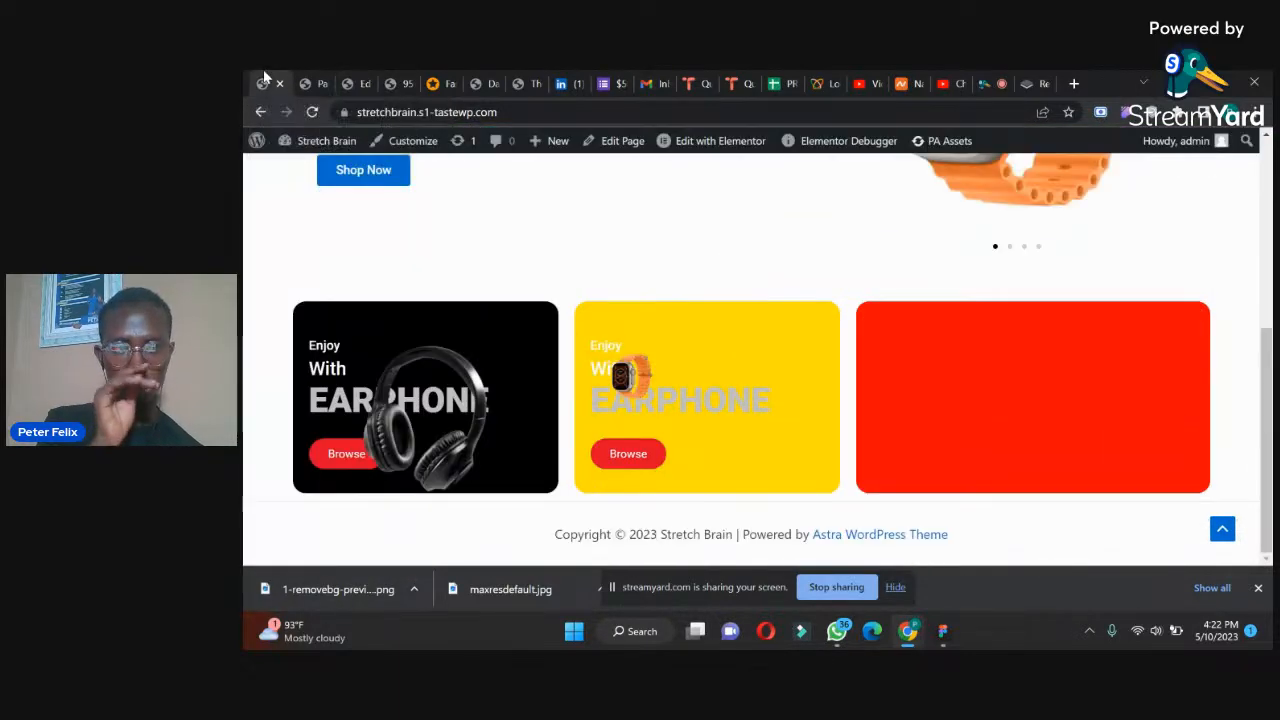
click(312, 113)
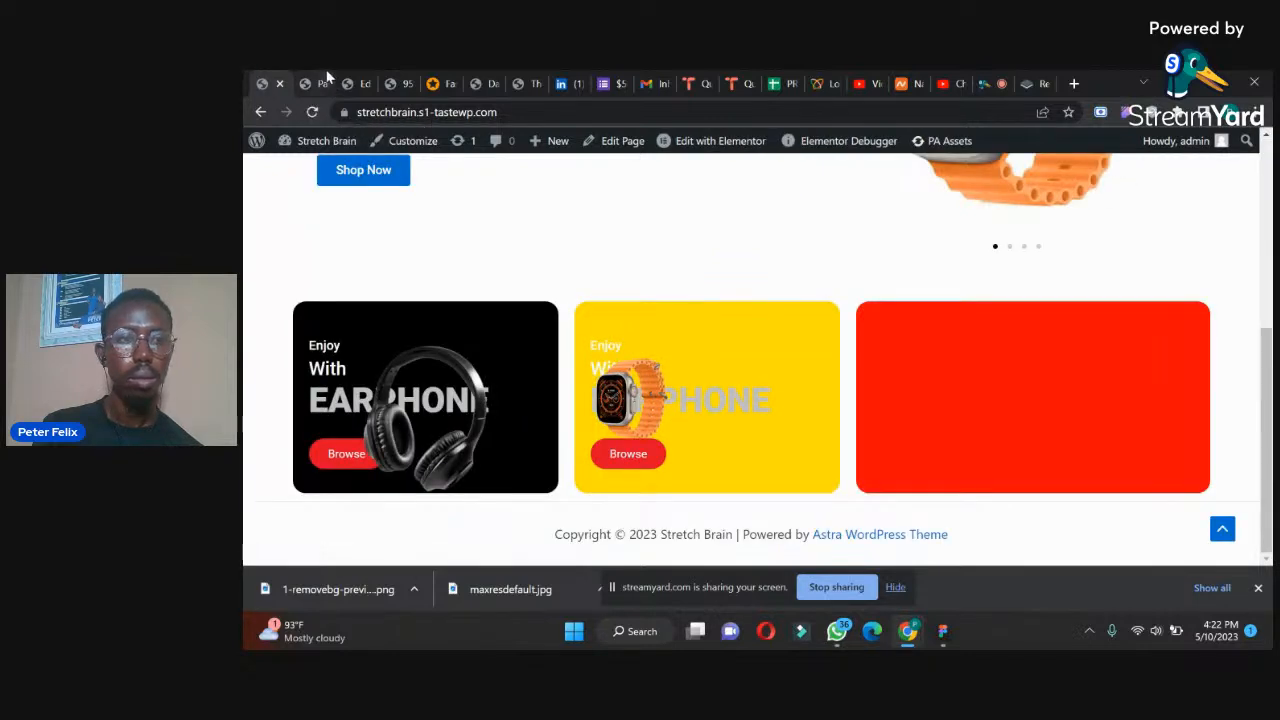
- Return to the Elementor editor and set the yellow card's watch image width to 100%
click(320, 80)
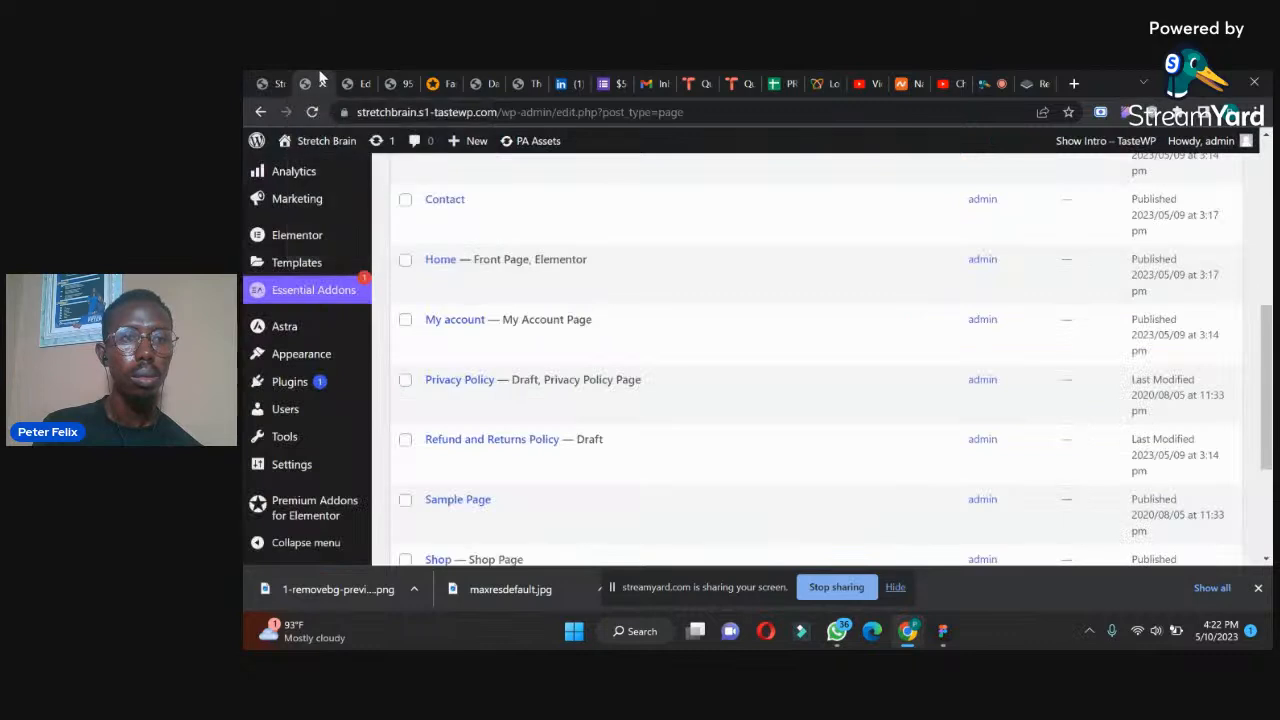
click(350, 82)
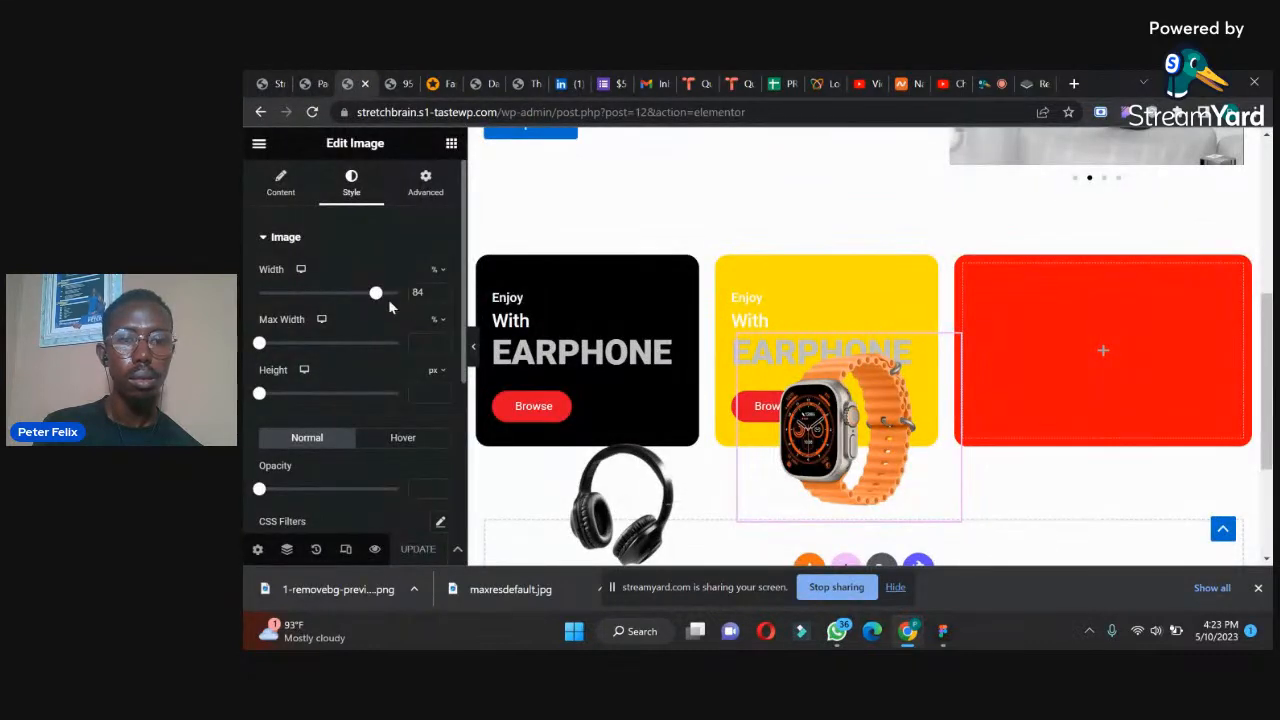
drag(376, 293, 400, 293)
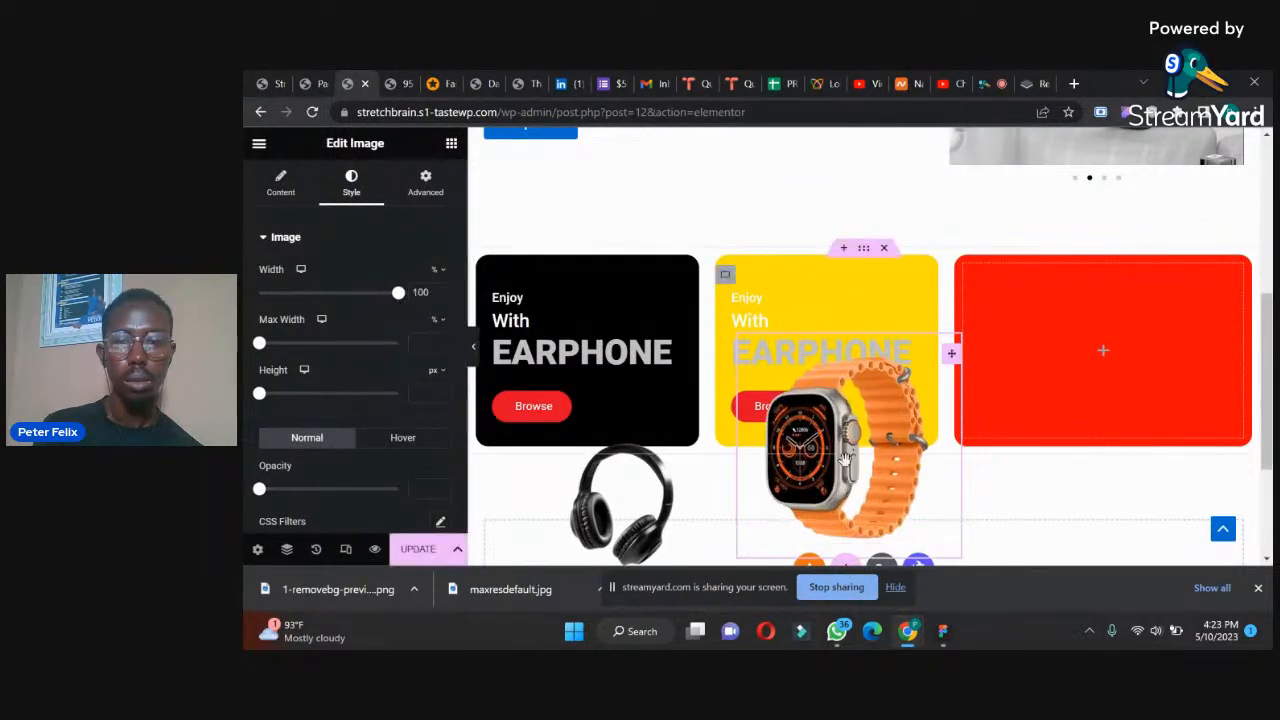
- Set the watch image's horizontal orientation to left and vertical offset to 35 px, save the page and reload the live site
click(420, 183)
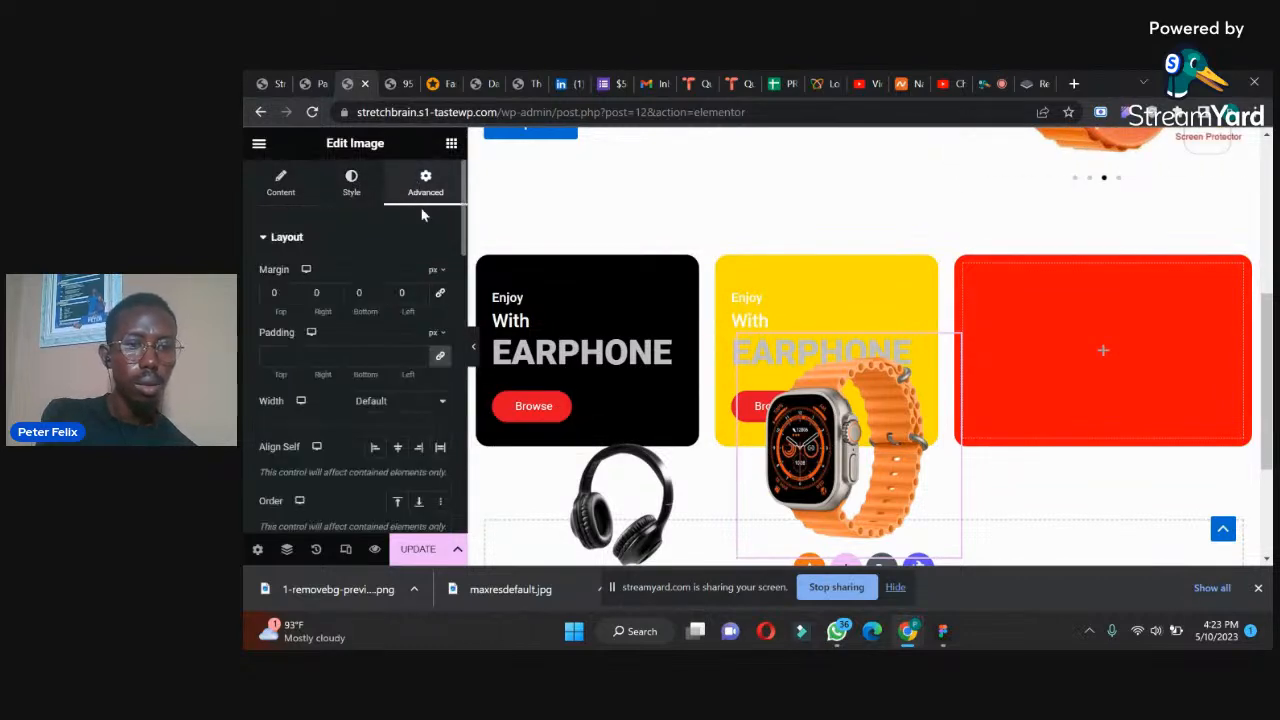
click(440, 293)
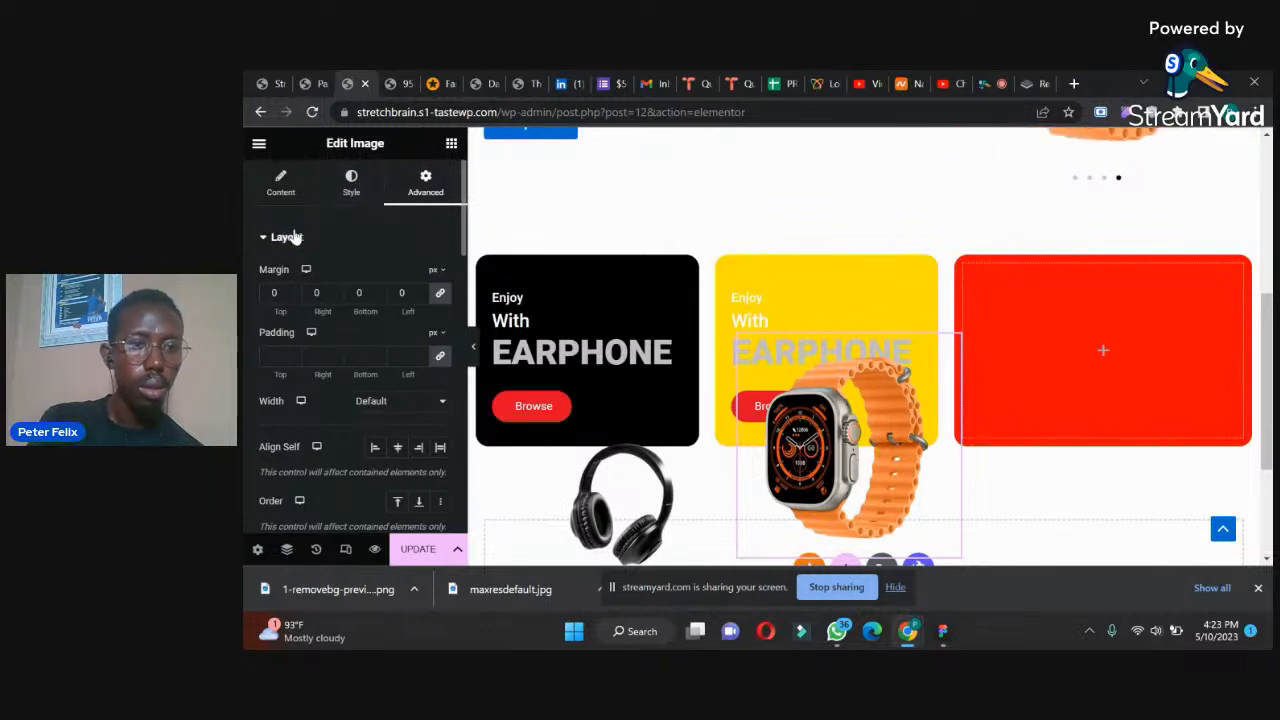
drag(463, 236, 446, 344)
scroll(446, 344, down, 2)
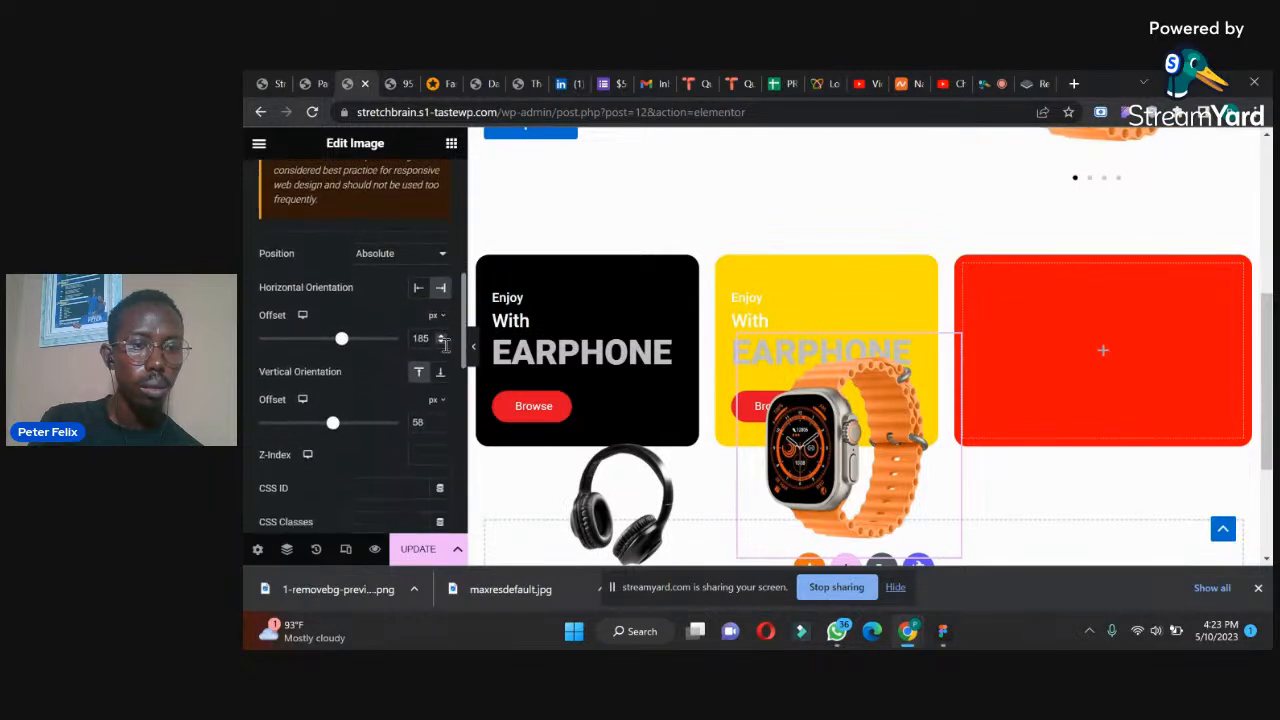
click(417, 279)
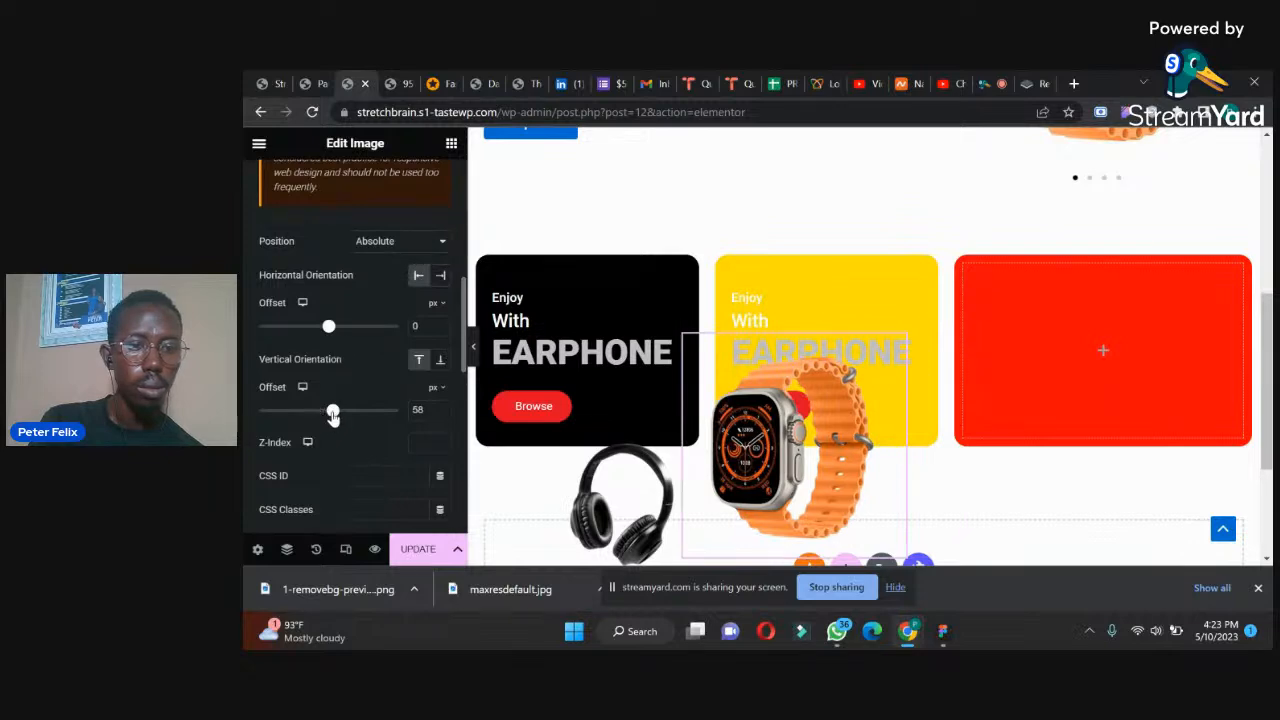
drag(324, 417, 313, 417)
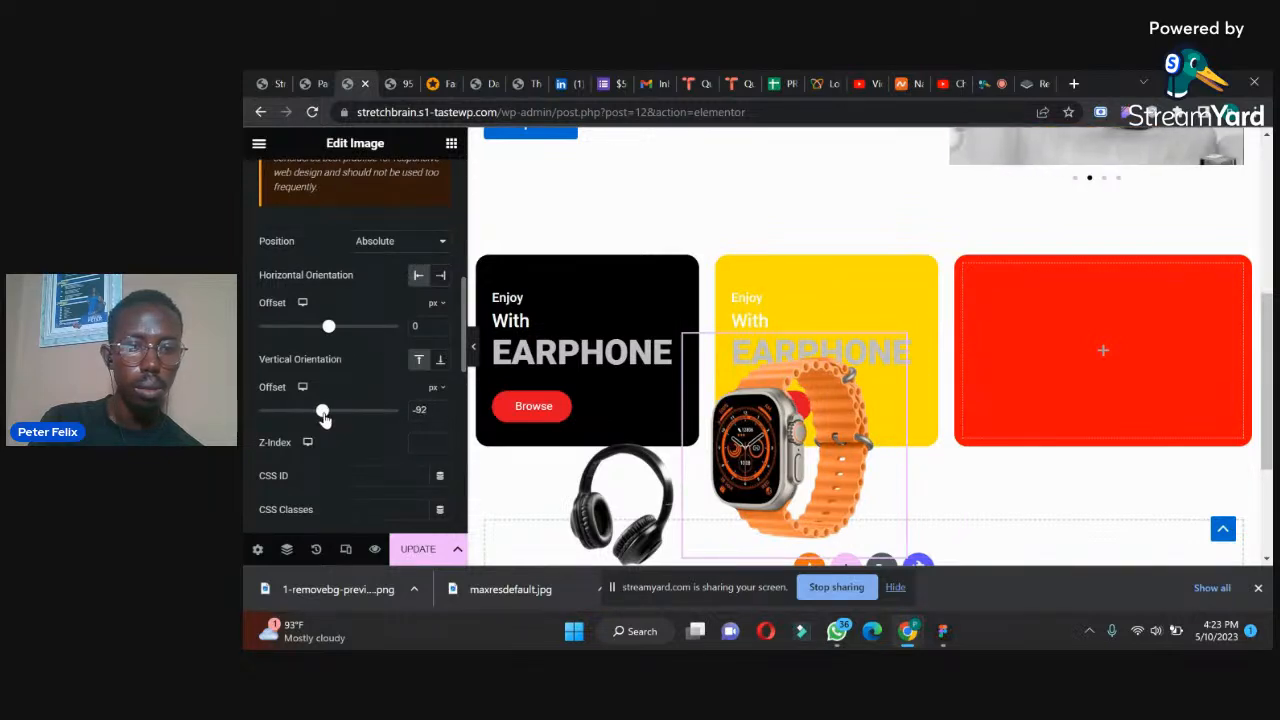
click(410, 548)
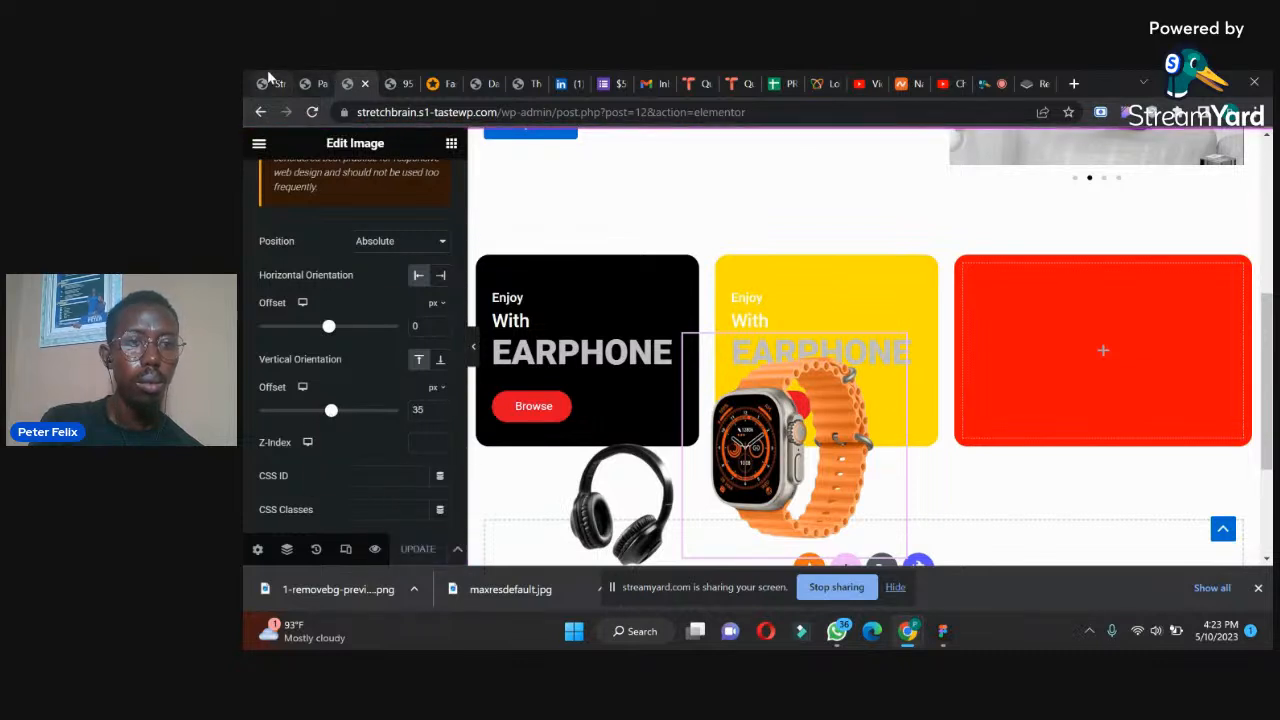
click(270, 83)
click(312, 112)
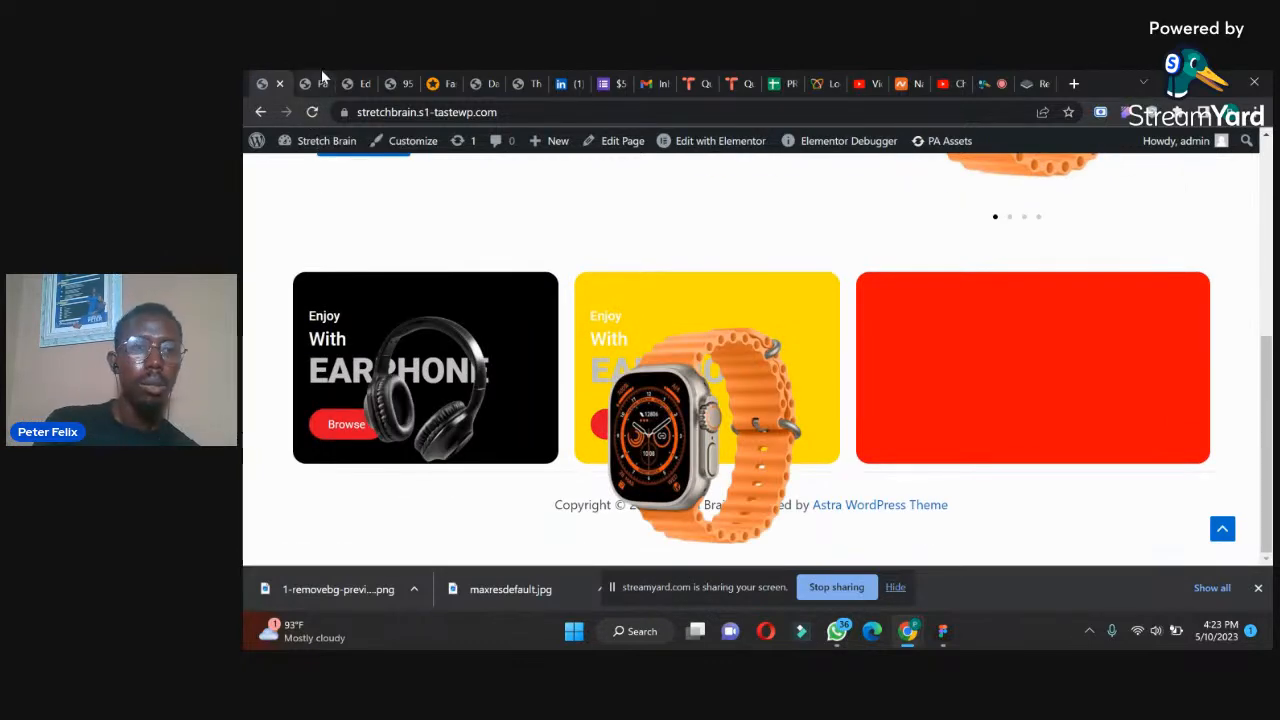
- Reduce the watch image's width to 72% in the Elementor editor, save the page and check it on the live site
click(323, 83)
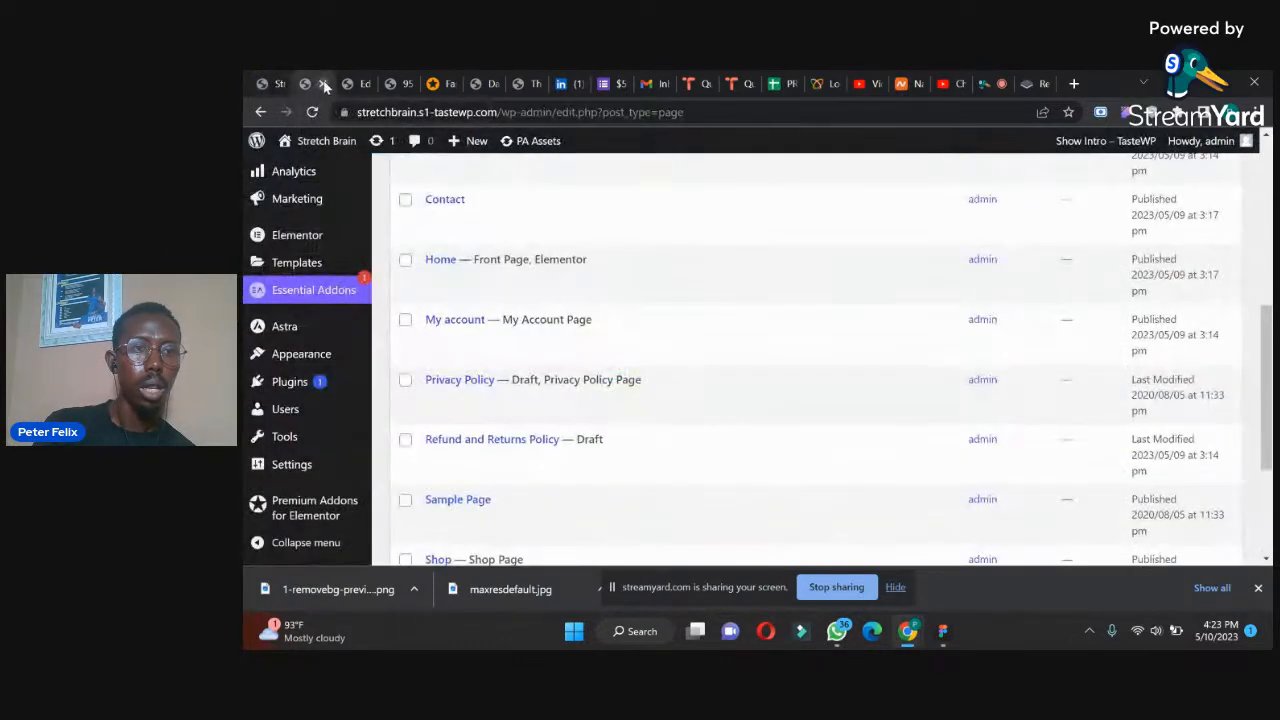
click(350, 84)
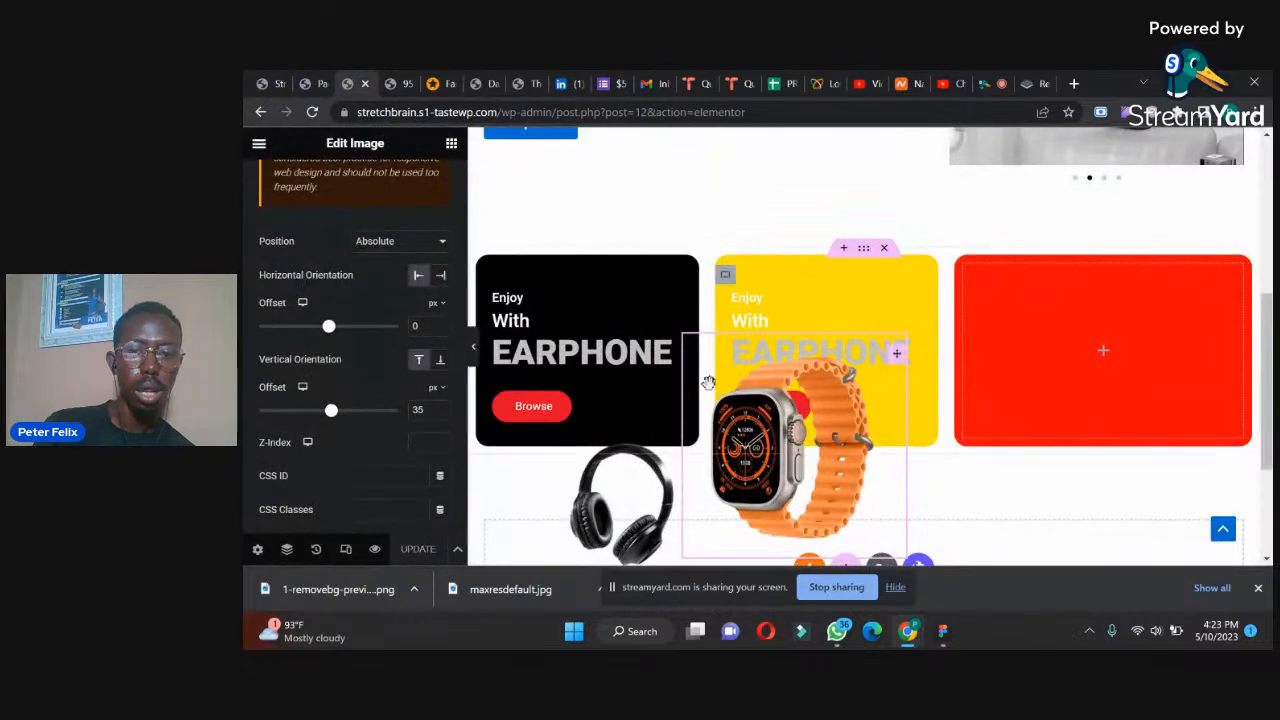
drag(463, 287, 455, 162)
click(281, 176)
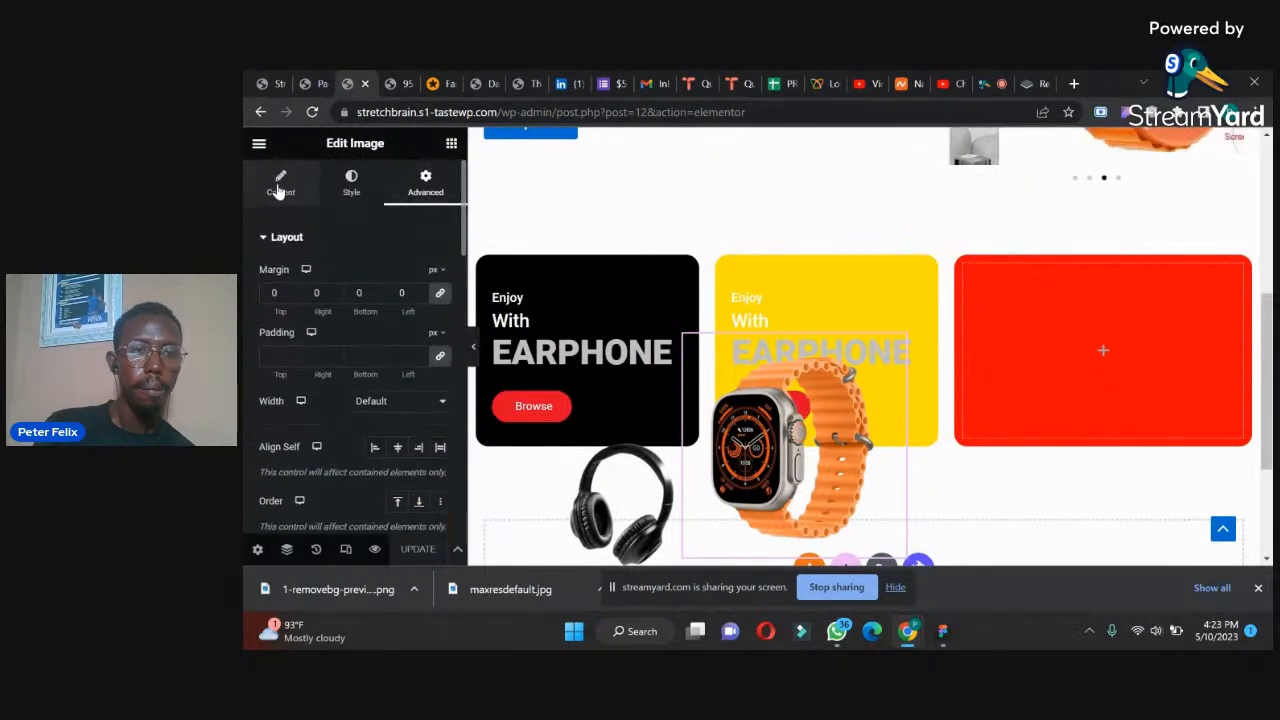
click(351, 183)
drag(398, 297, 358, 298)
click(418, 549)
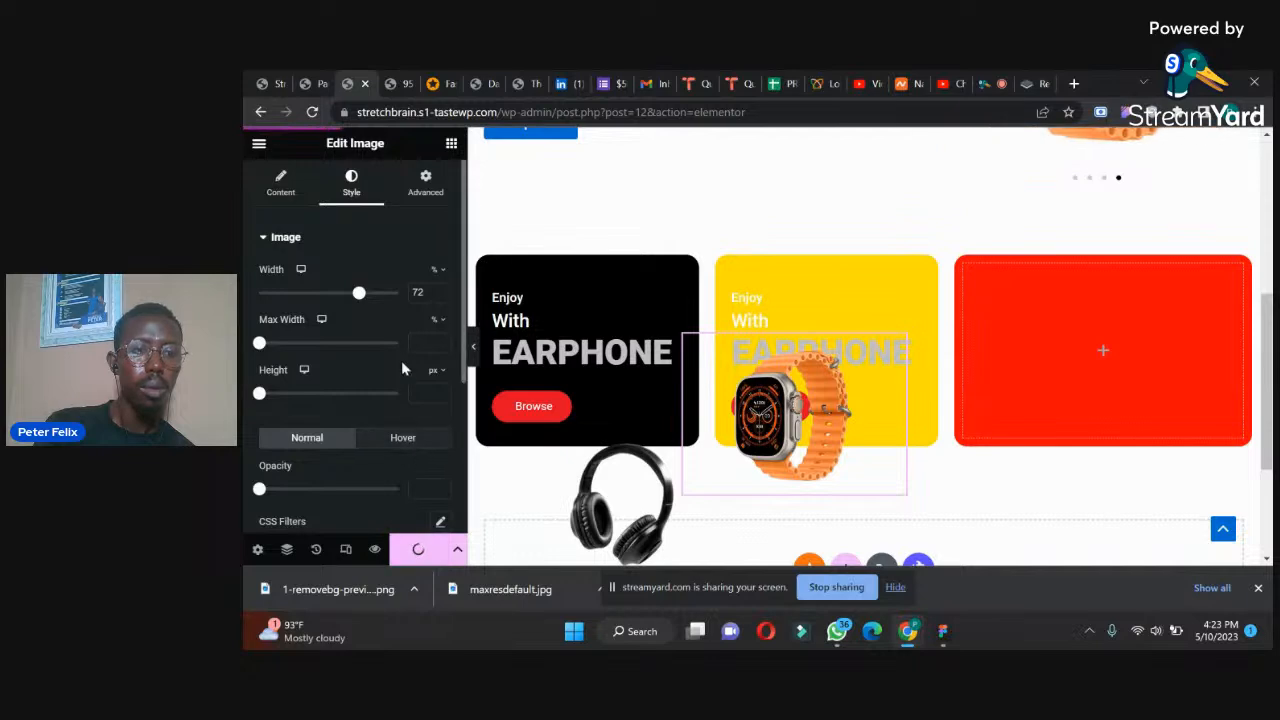
click(308, 83)
click(275, 83)
click(313, 112)
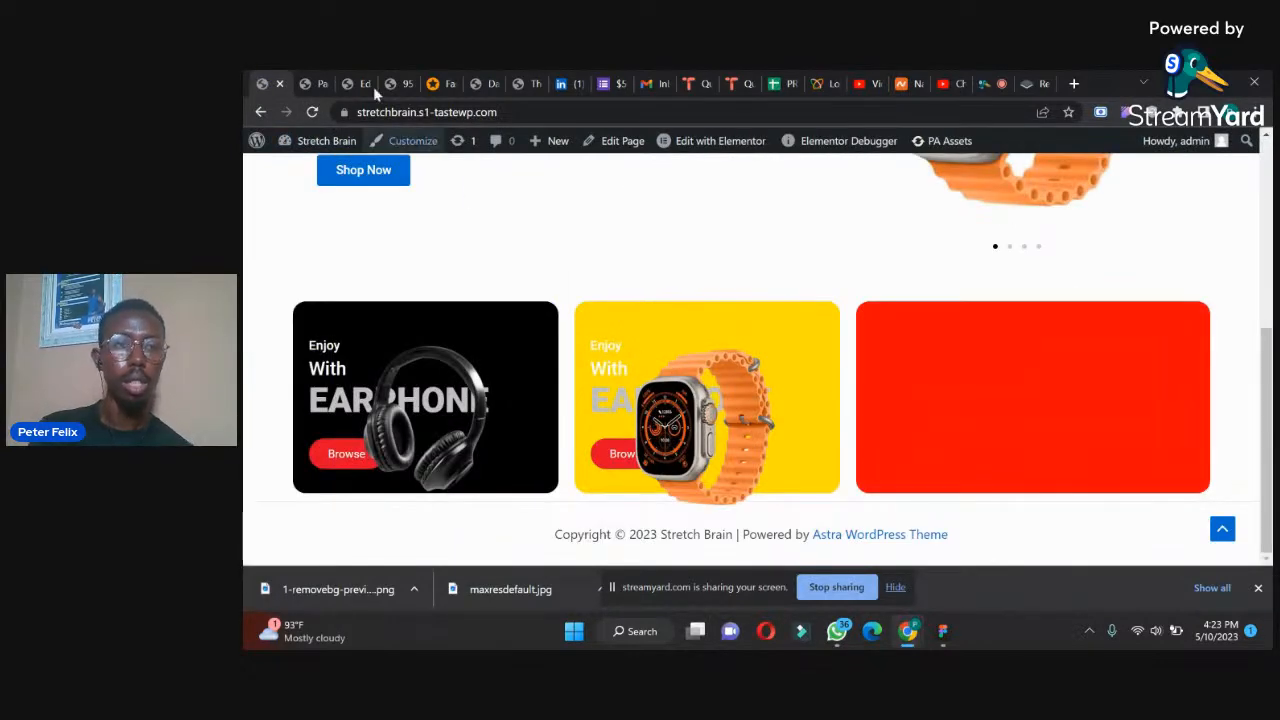
- Set the watch image's width to 61% in the editor, save the page and reload the live site
click(350, 83)
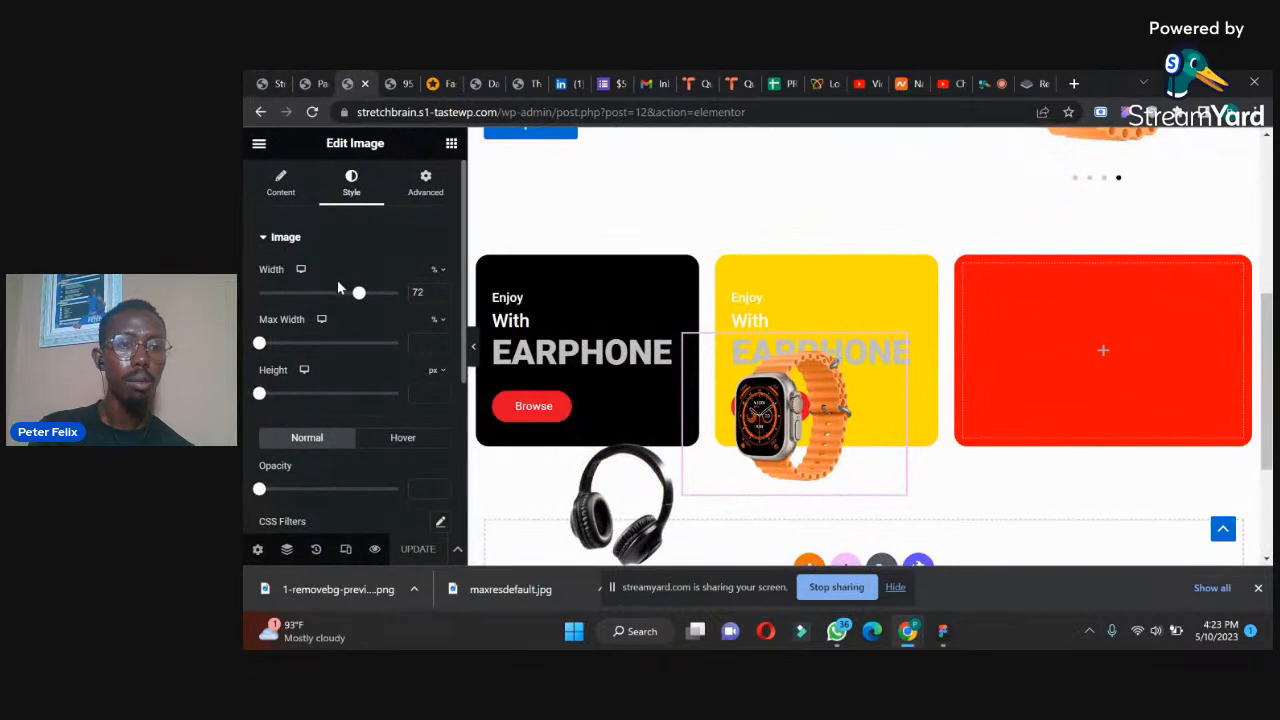
drag(358, 296, 343, 294)
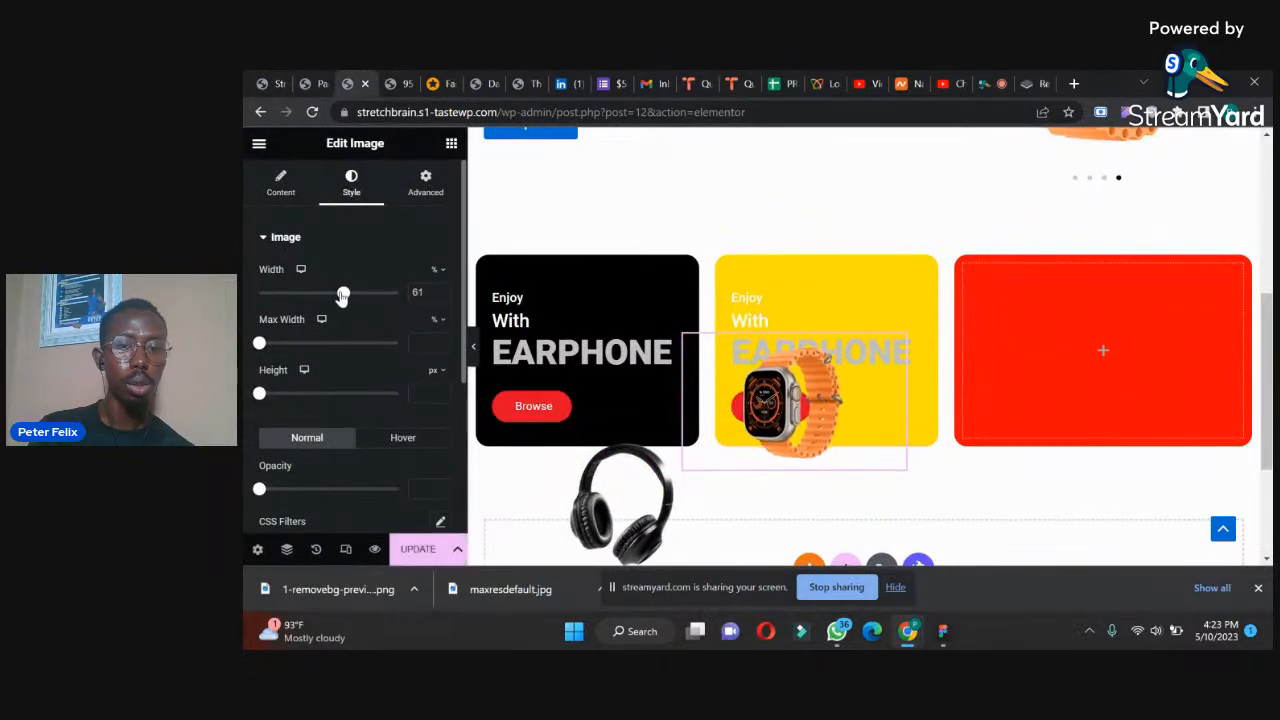
click(418, 549)
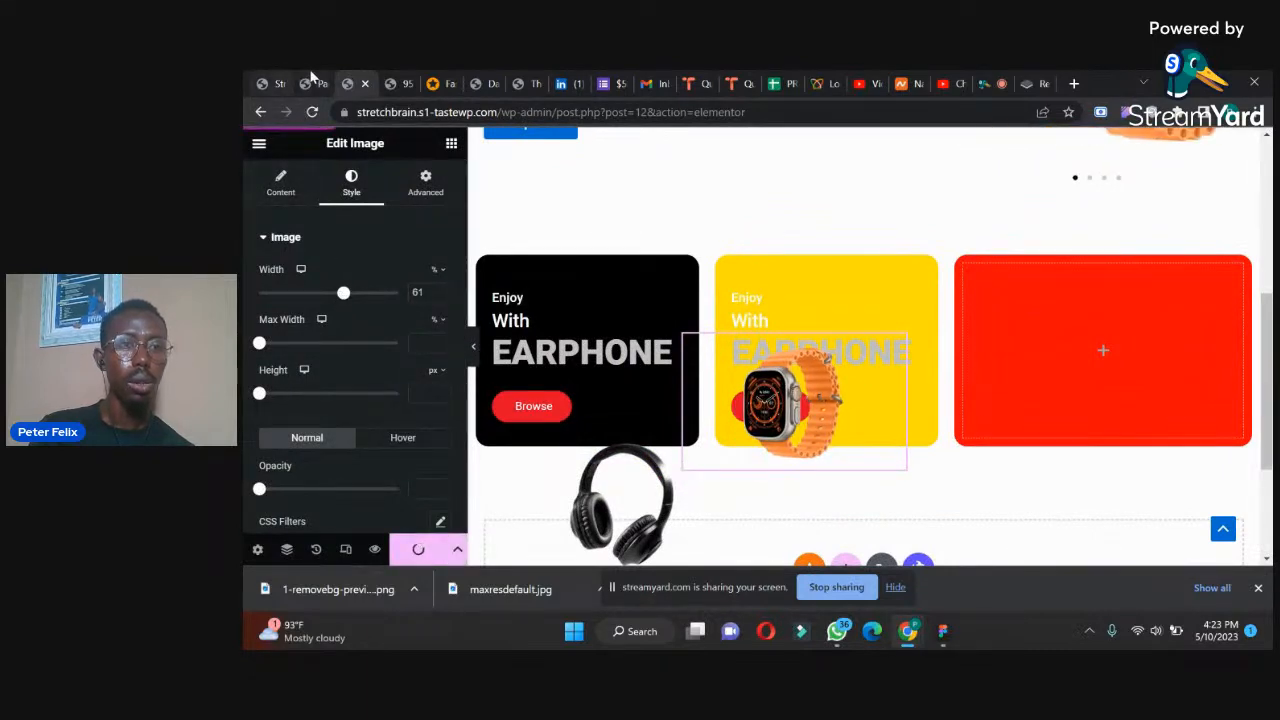
click(268, 83)
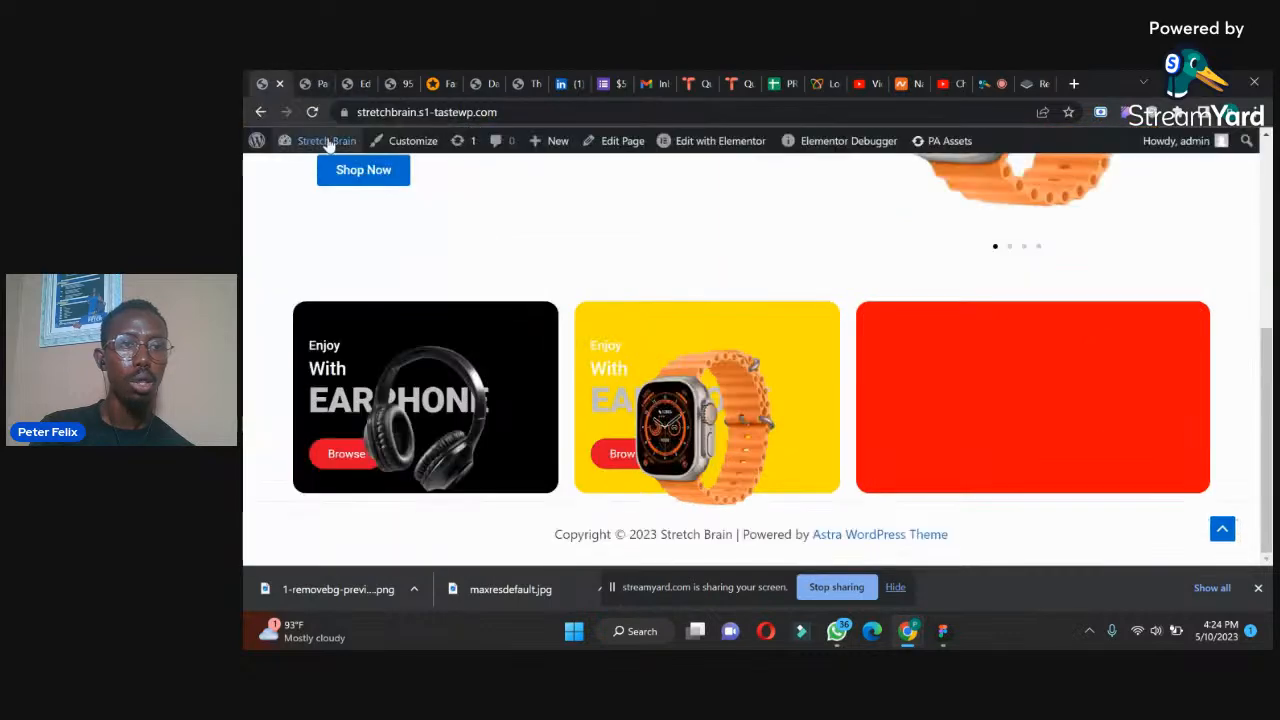
click(310, 115)
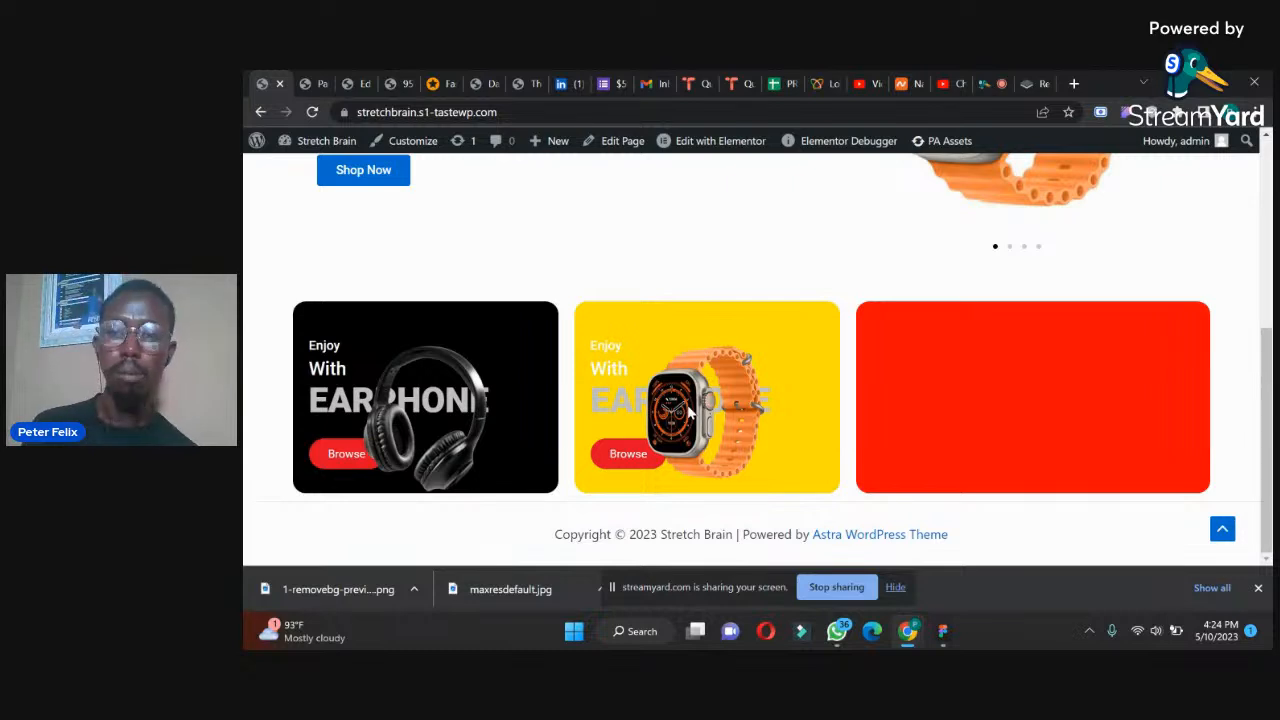
- Compare the cards with the reference design, and delete the empty red container from the card row in the editor
click(363, 77)
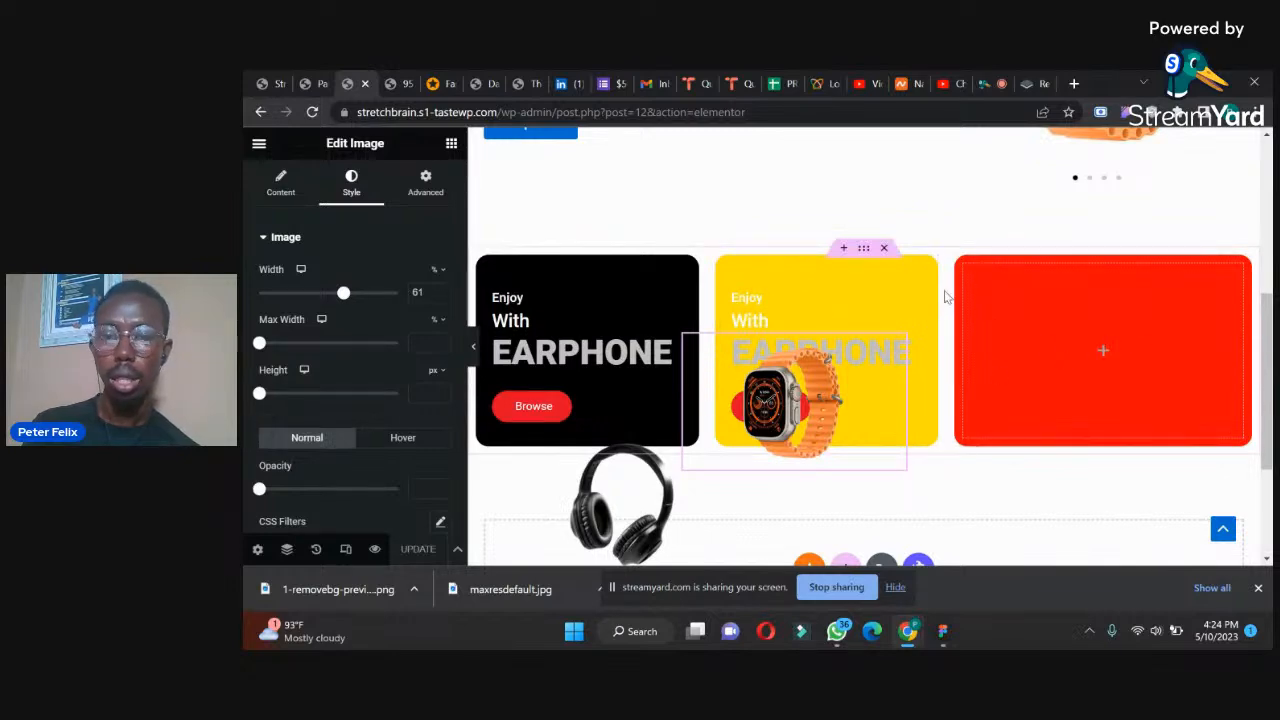
click(410, 83)
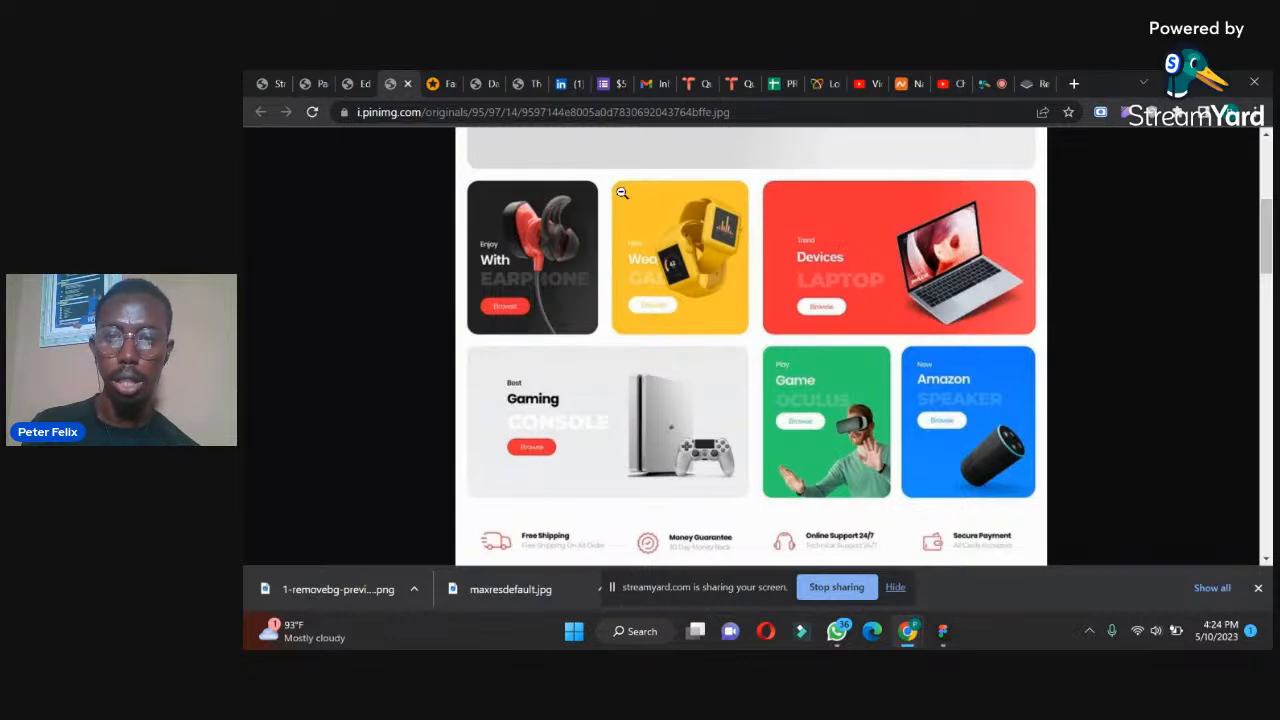
click(360, 83)
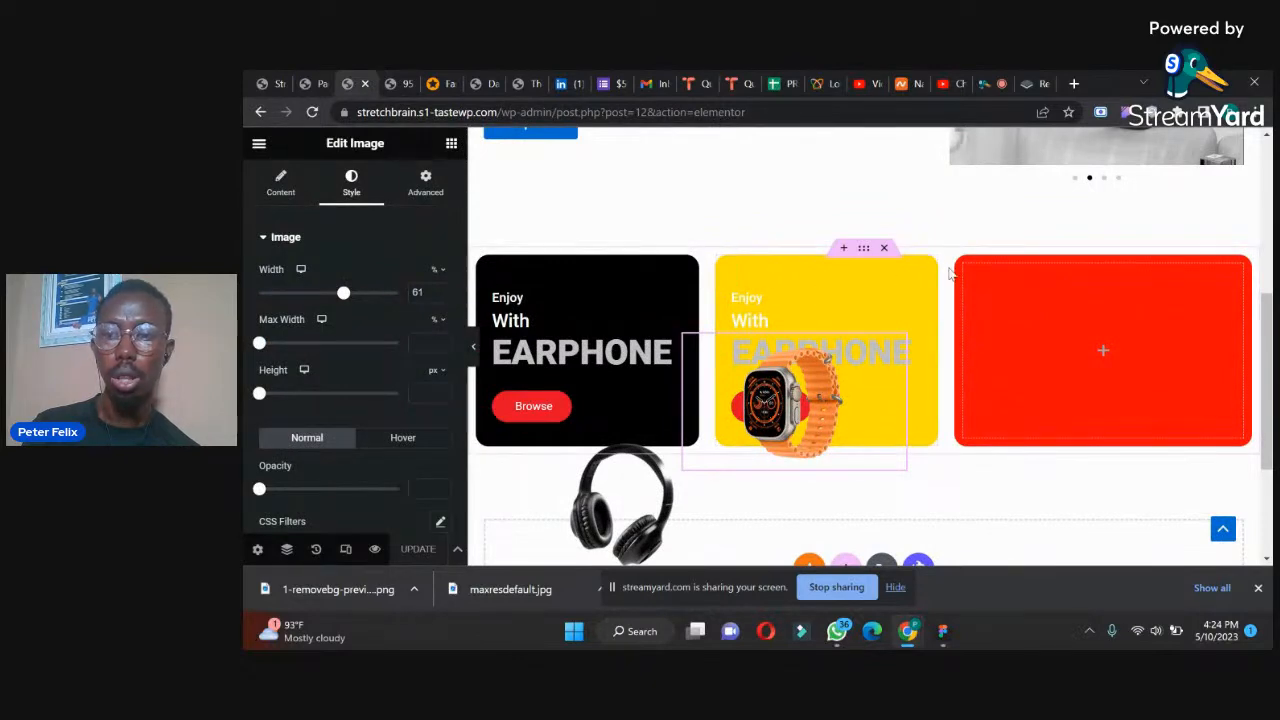
right_click(1008, 363)
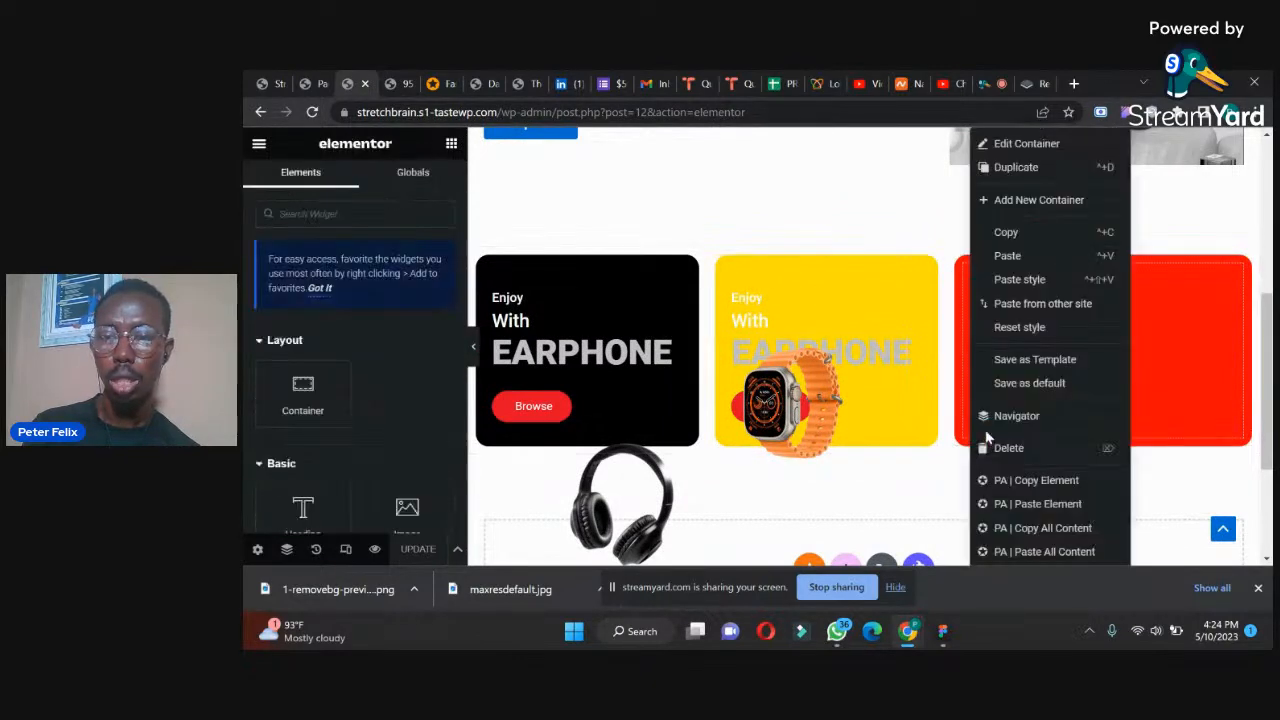
click(988, 447)
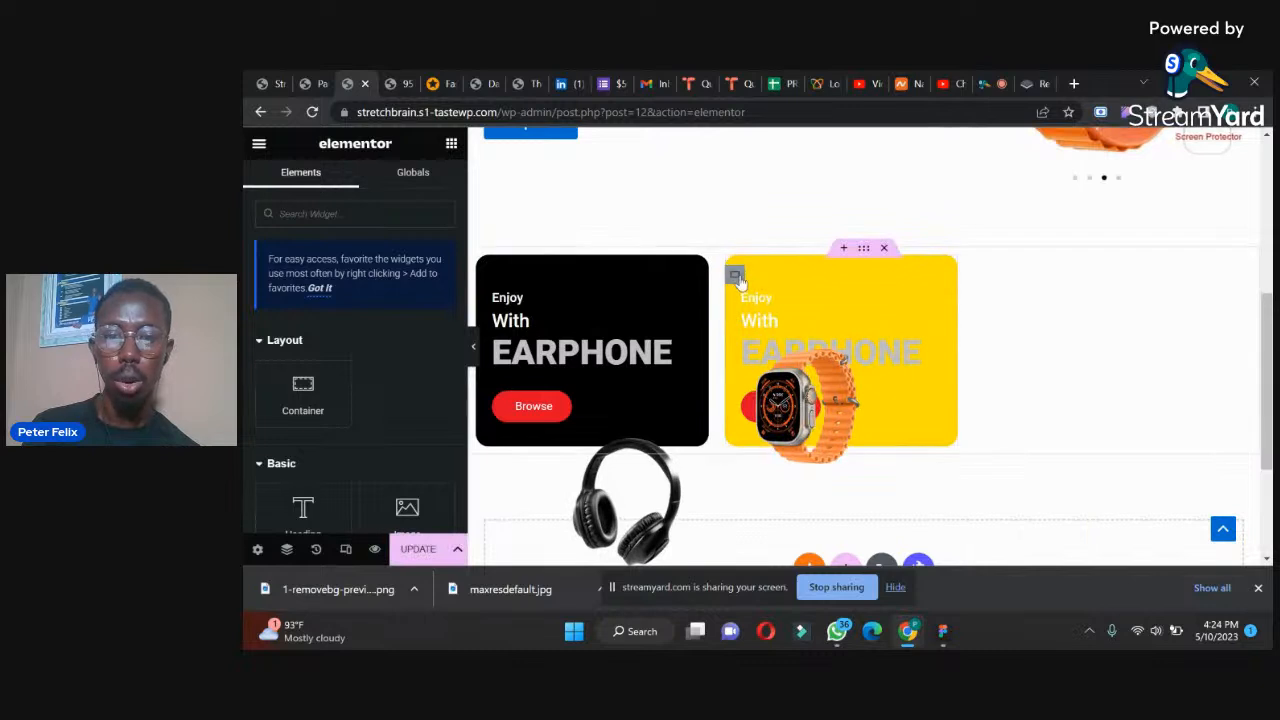
- Duplicate the yellow card container as the row's third card and set the copy's width to 40%
right_click(736, 274)
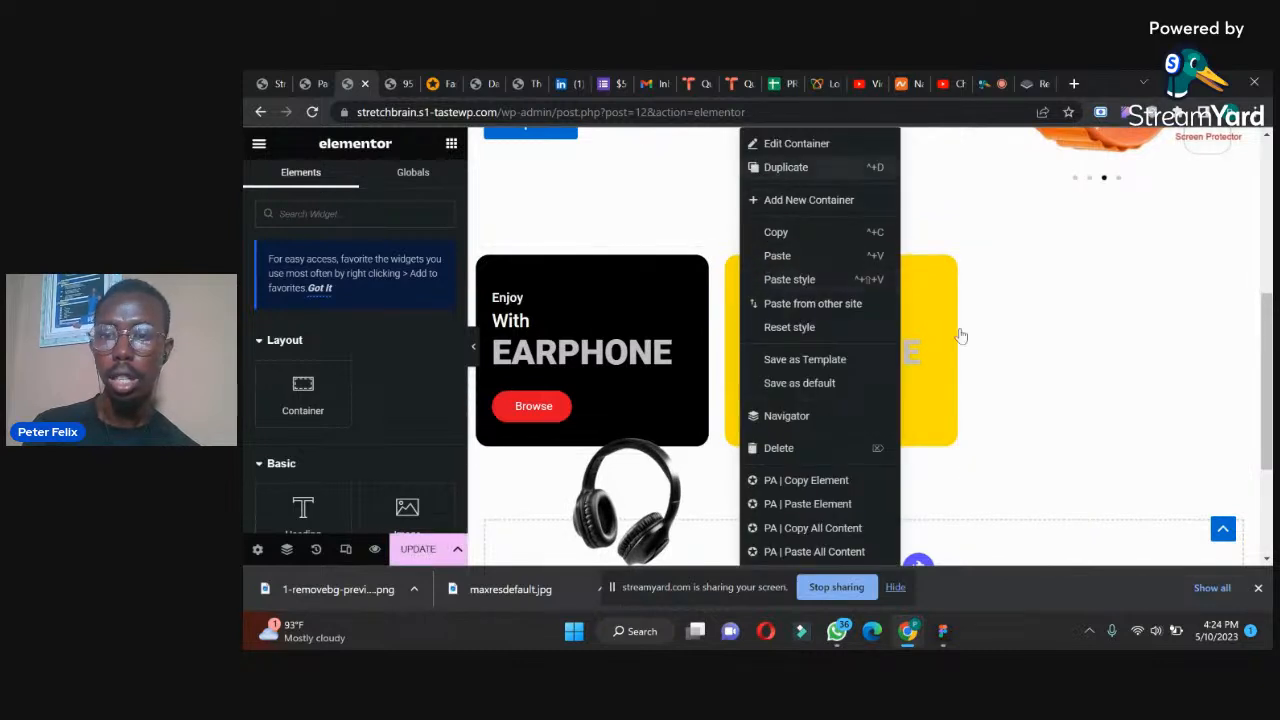
key(ctrl+d)
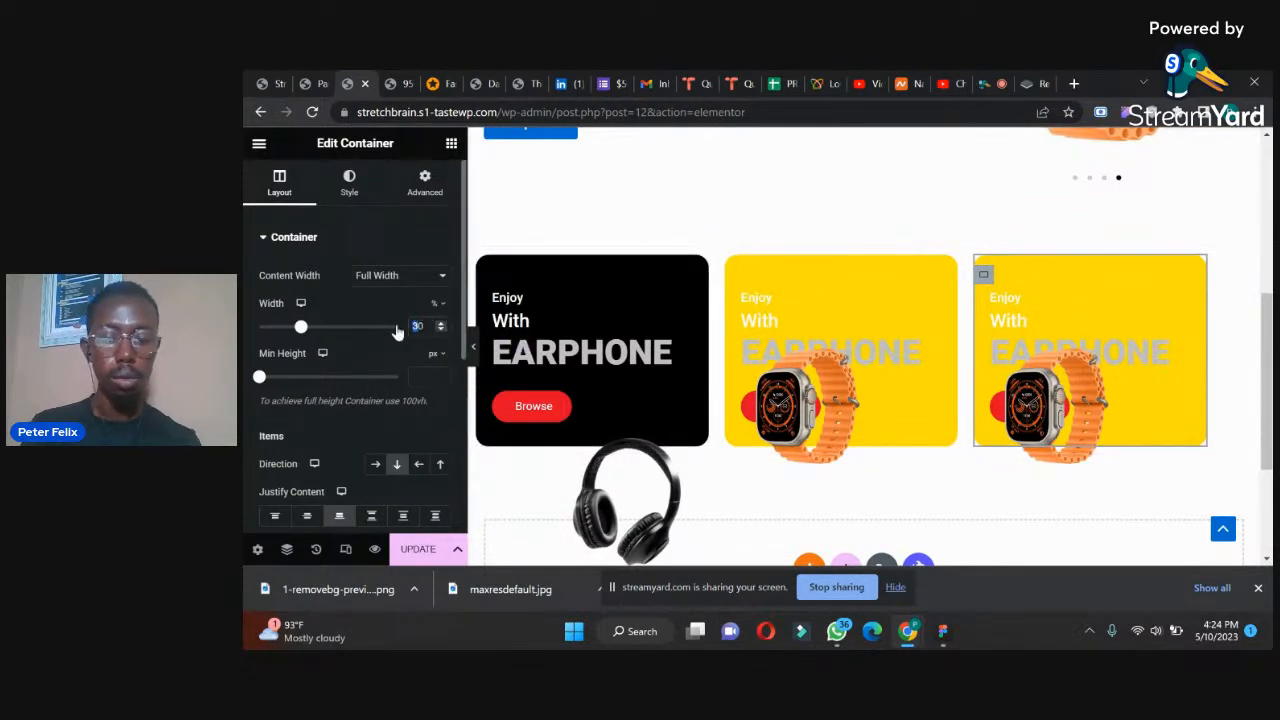
text(40)
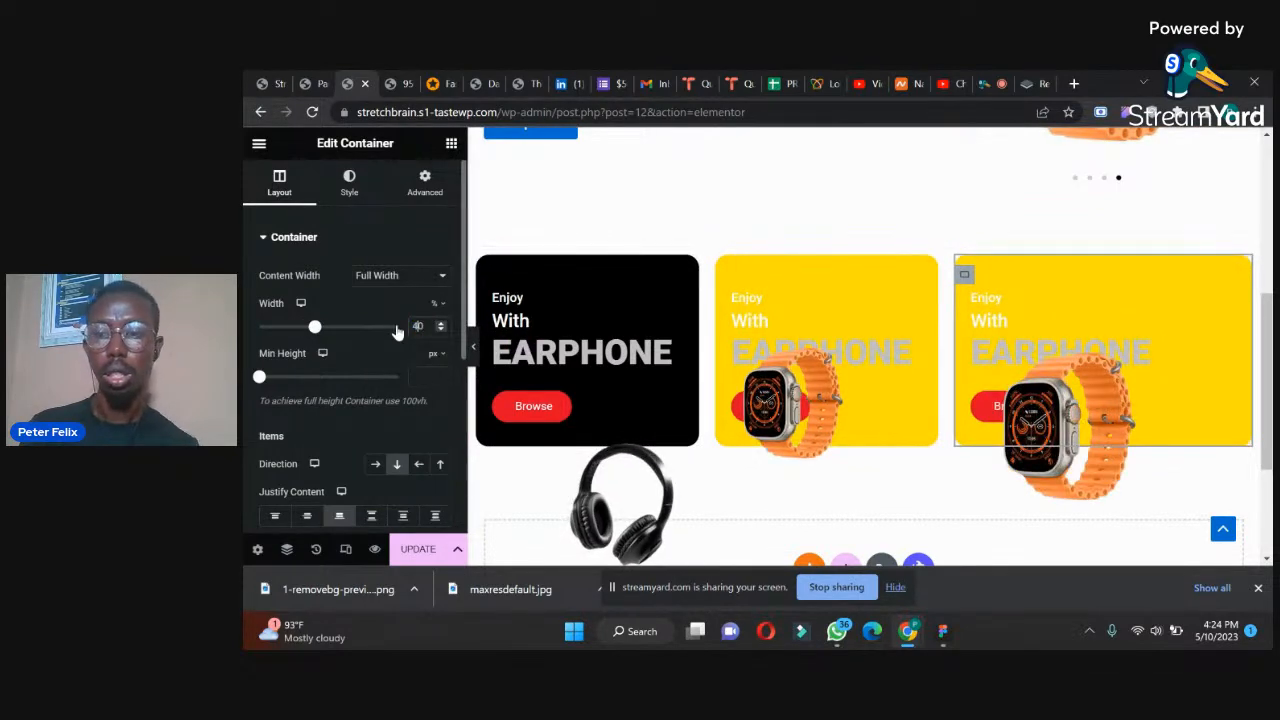
- Change the third card's background color to orange-red #FF3401 and save the page
click(349, 183)
click(440, 342)
drag(501, 404, 480, 405)
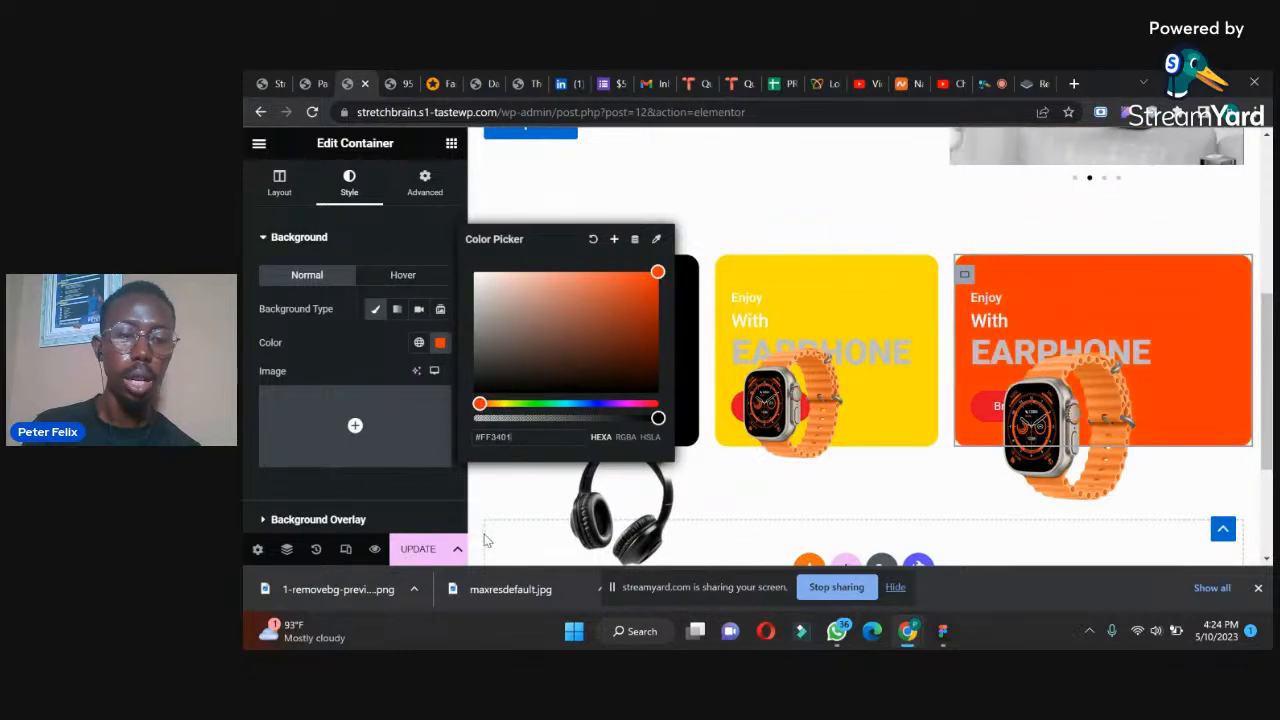
click(420, 549)
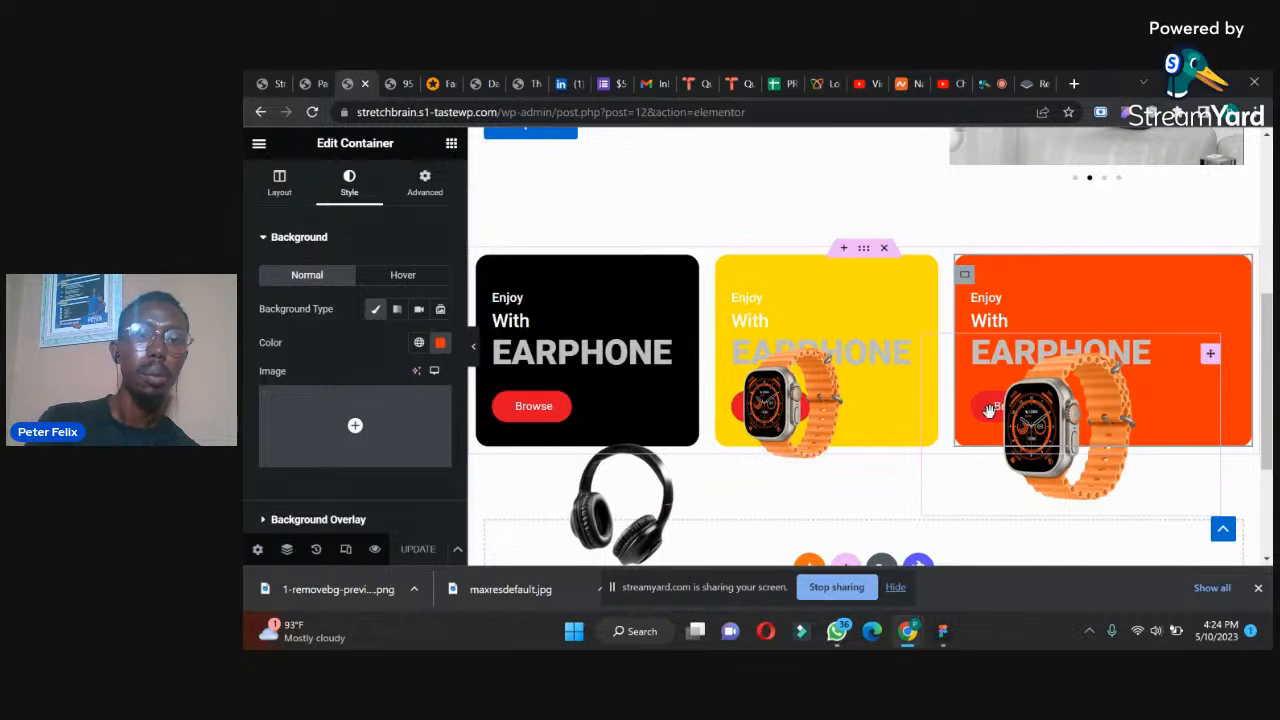
- Check the second card row in the reference design, and duplicate the whole row container of three cards in the editor
click(407, 79)
drag(1268, 261, 1268, 281)
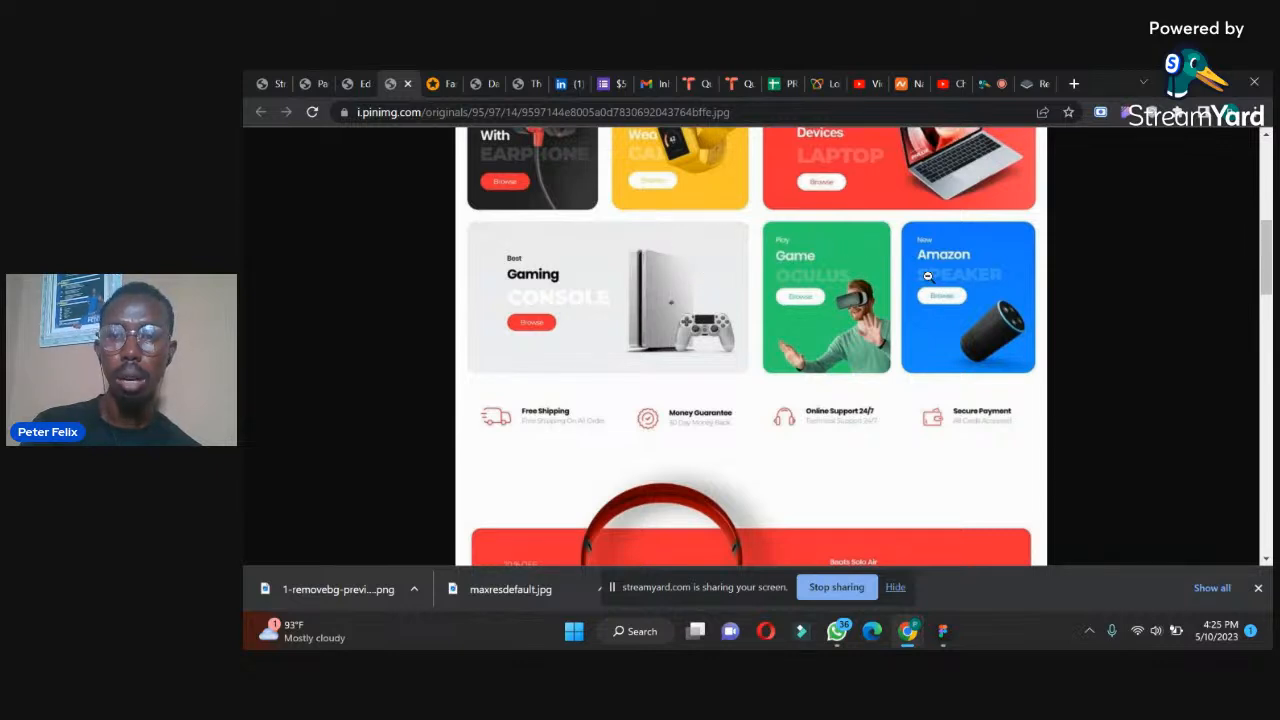
click(354, 83)
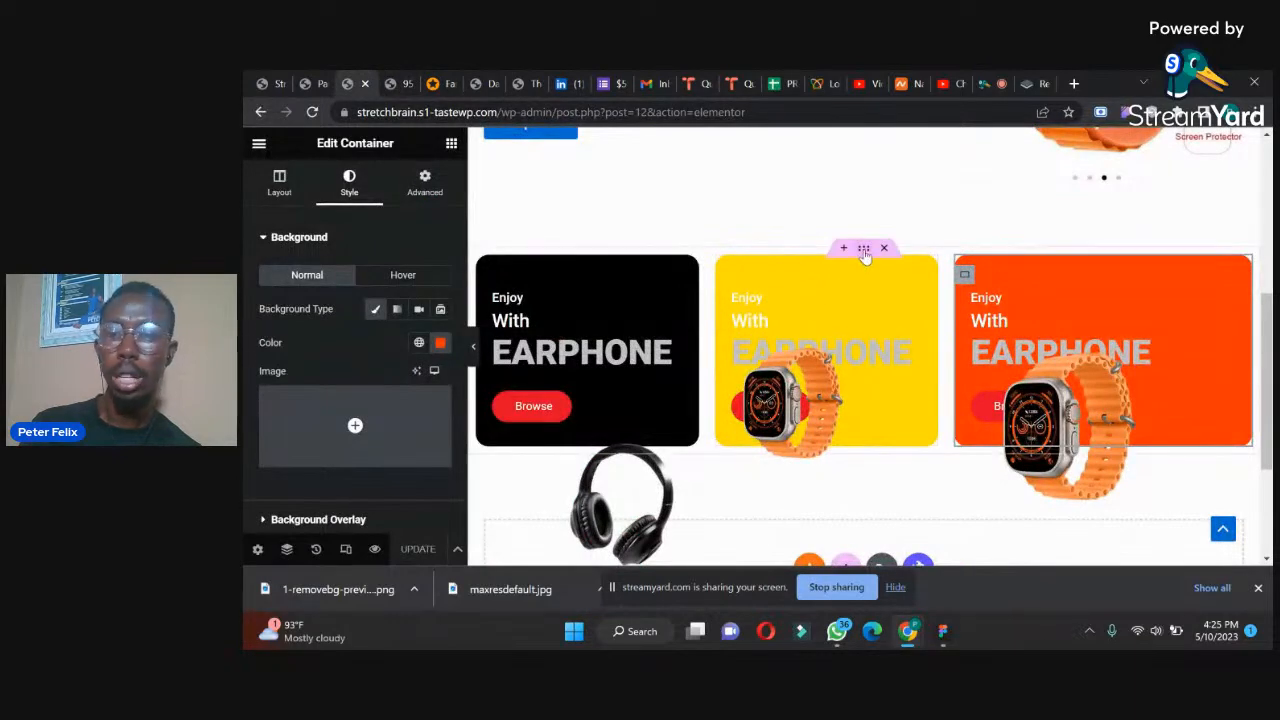
right_click(865, 256)
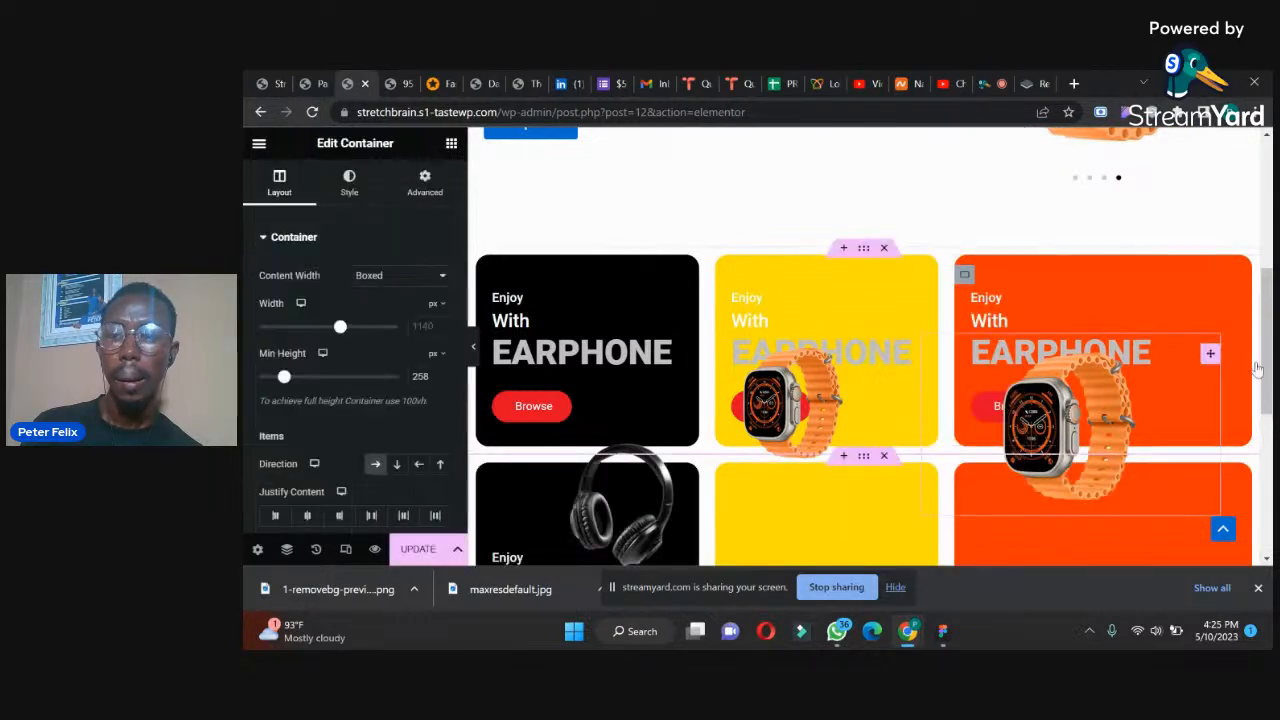
- Move the watch image in the first row's orange-red card up and to the right, clear of the Browse button
drag(1267, 308, 1268, 375)
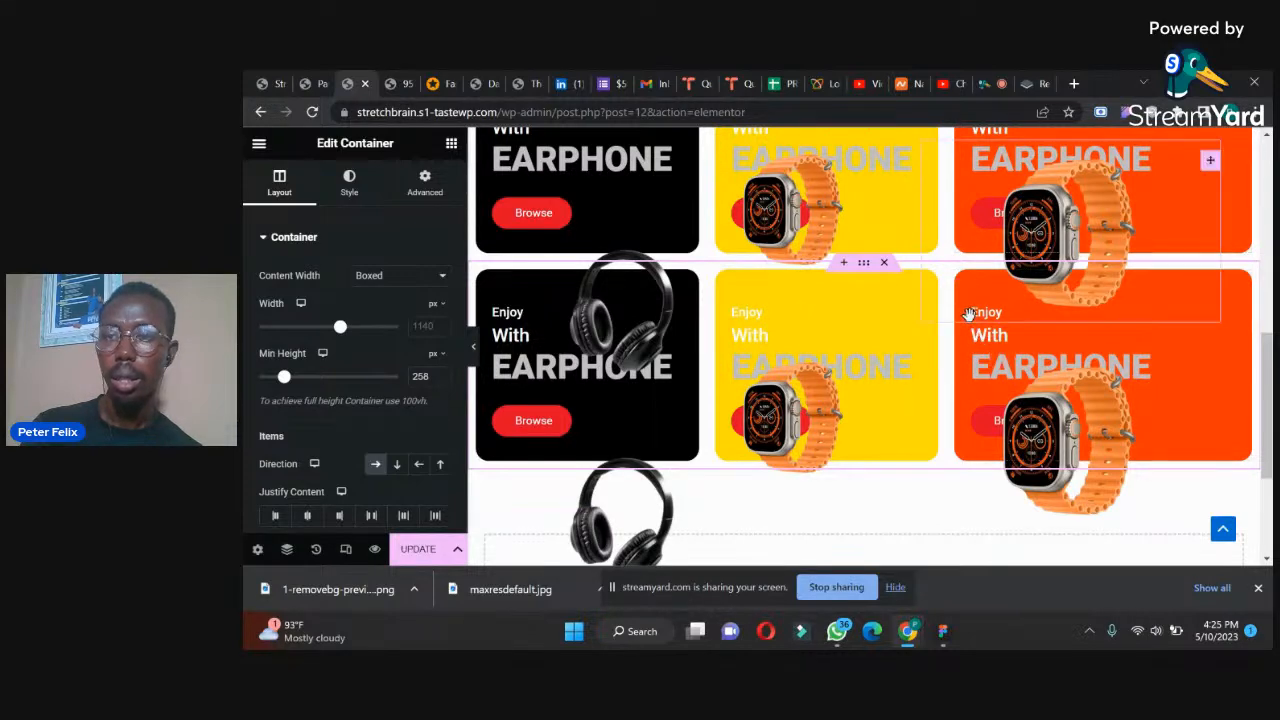
drag(1040, 240, 1080, 195)
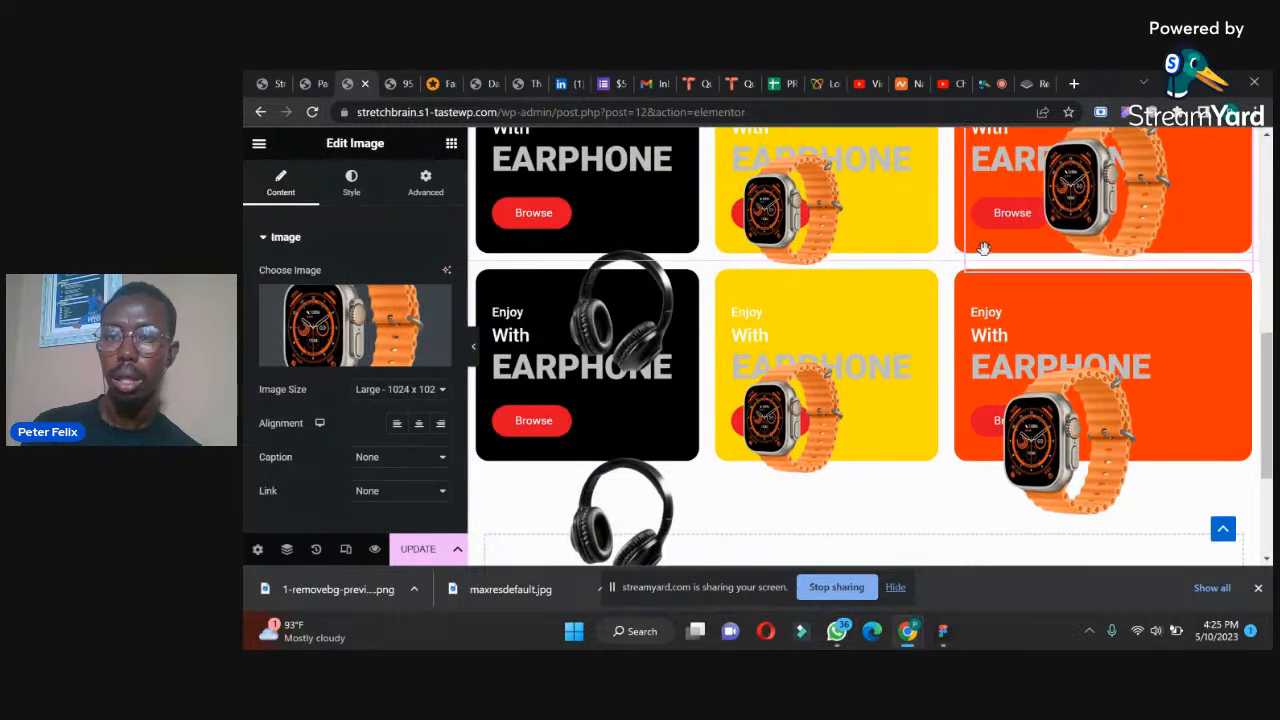
- Move the orange-red card to the start of the second card row and save the page
drag(964, 291, 495, 307)
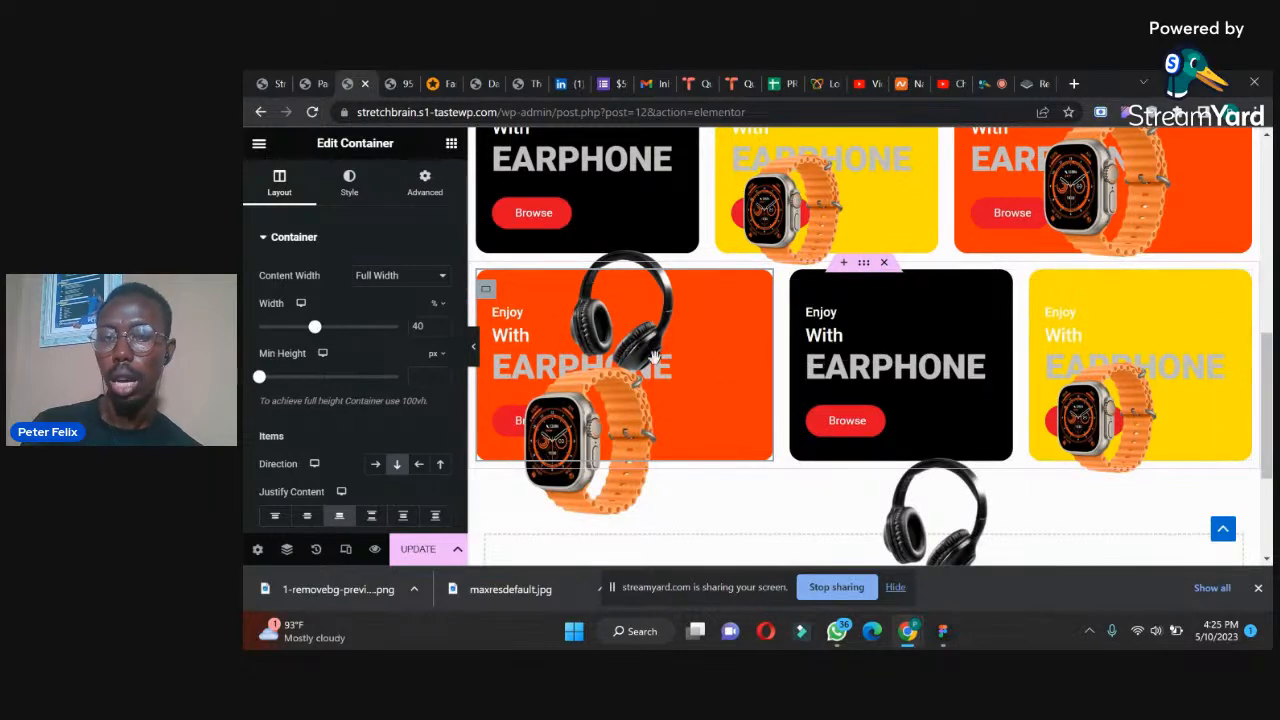
click(418, 549)
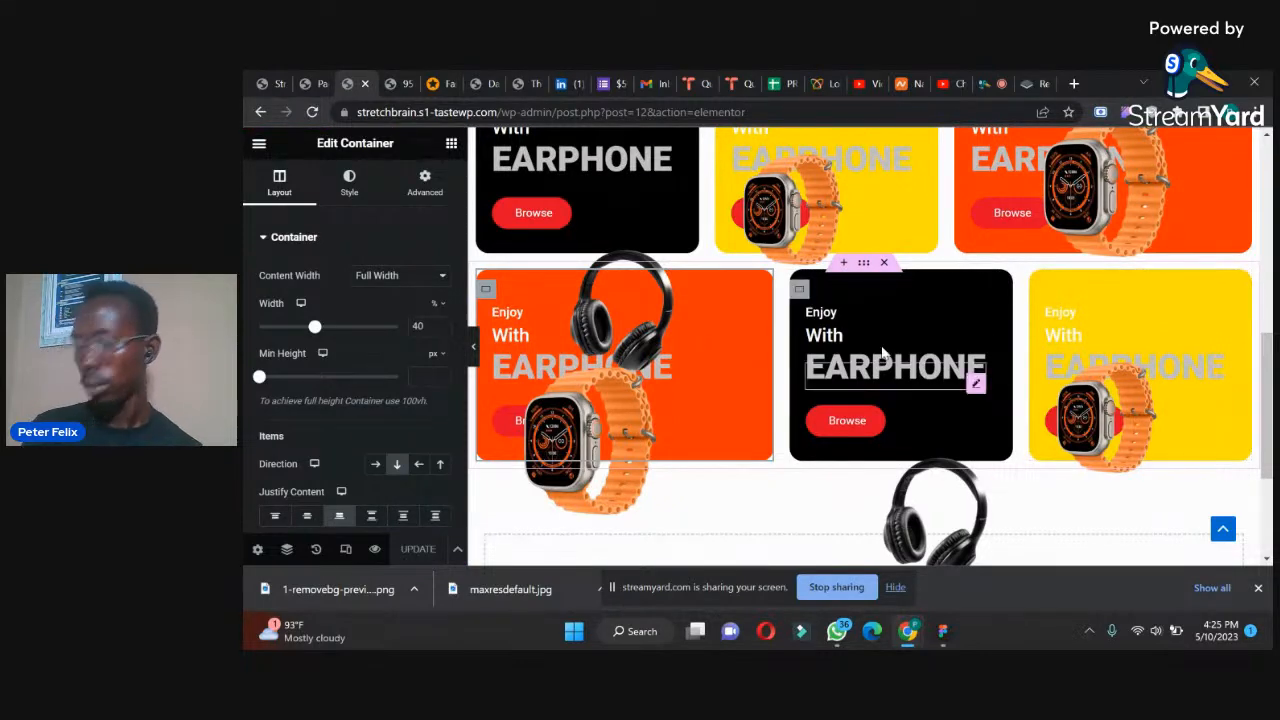
- Check the section below the cards in the reference design, and add an empty row-direction container beneath the second card row
click(395, 83)
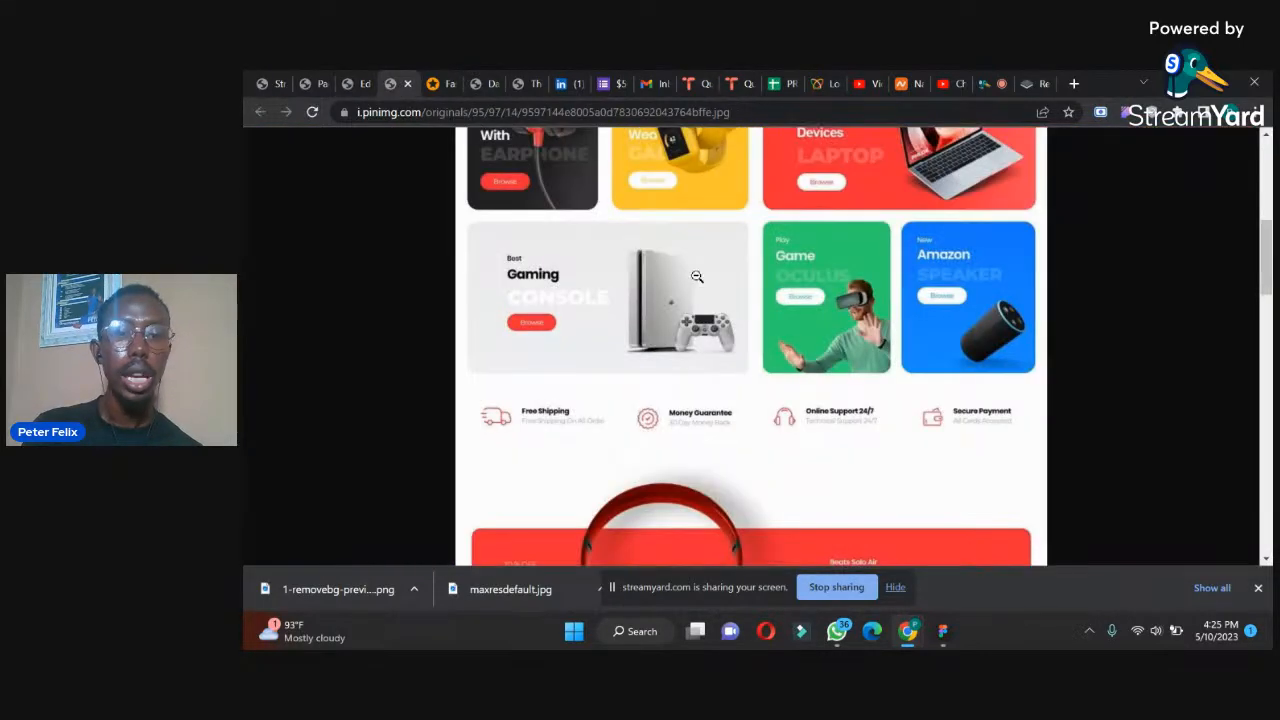
drag(1268, 258, 1267, 295)
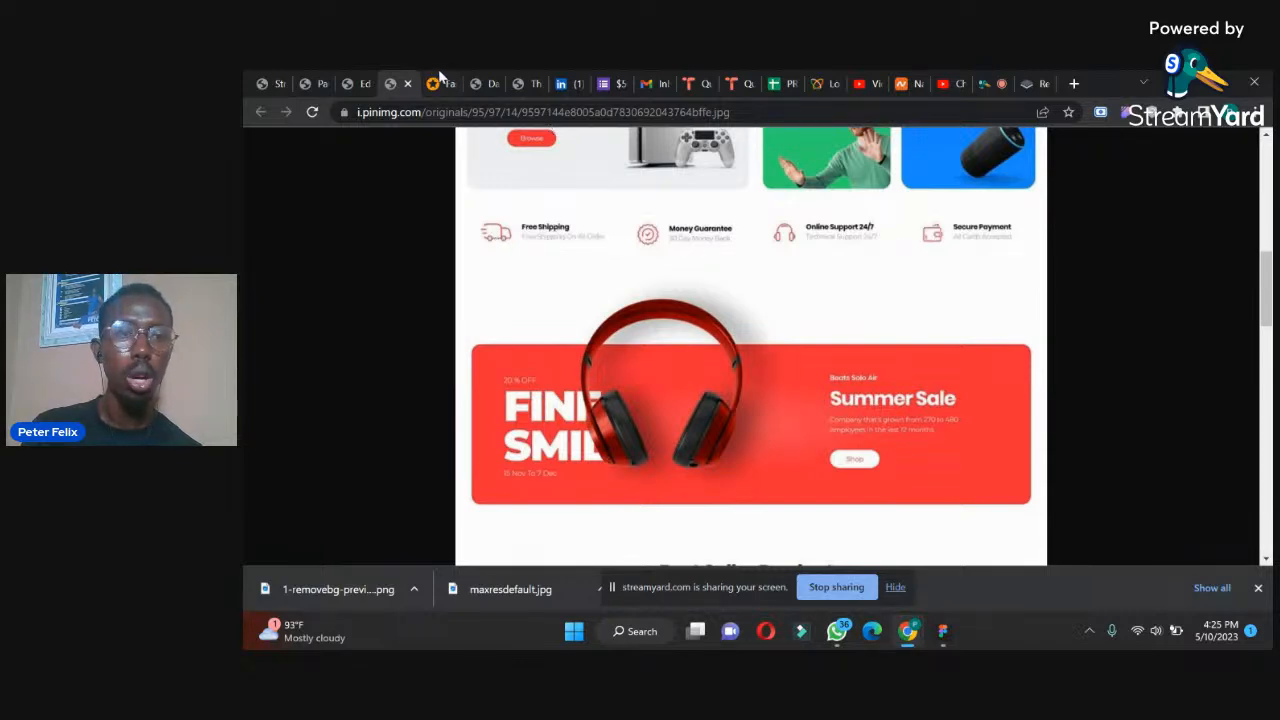
click(352, 81)
drag(1271, 376, 1268, 452)
click(850, 366)
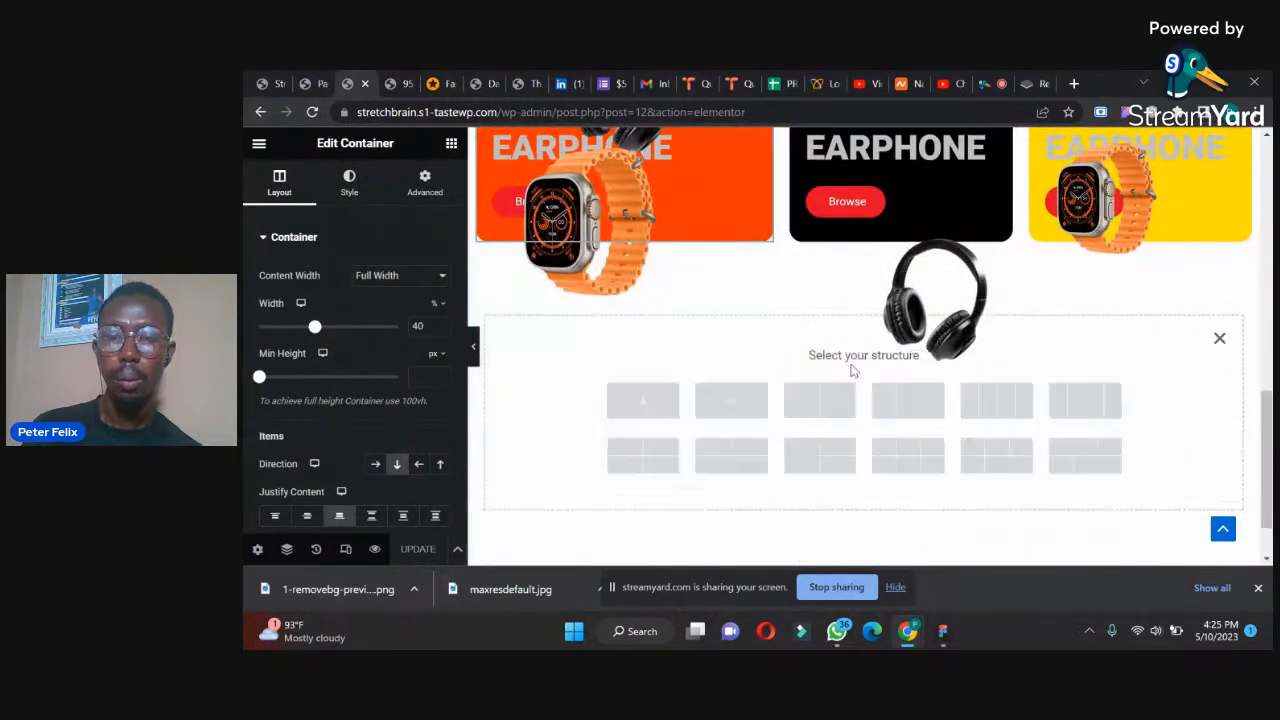
click(731, 403)
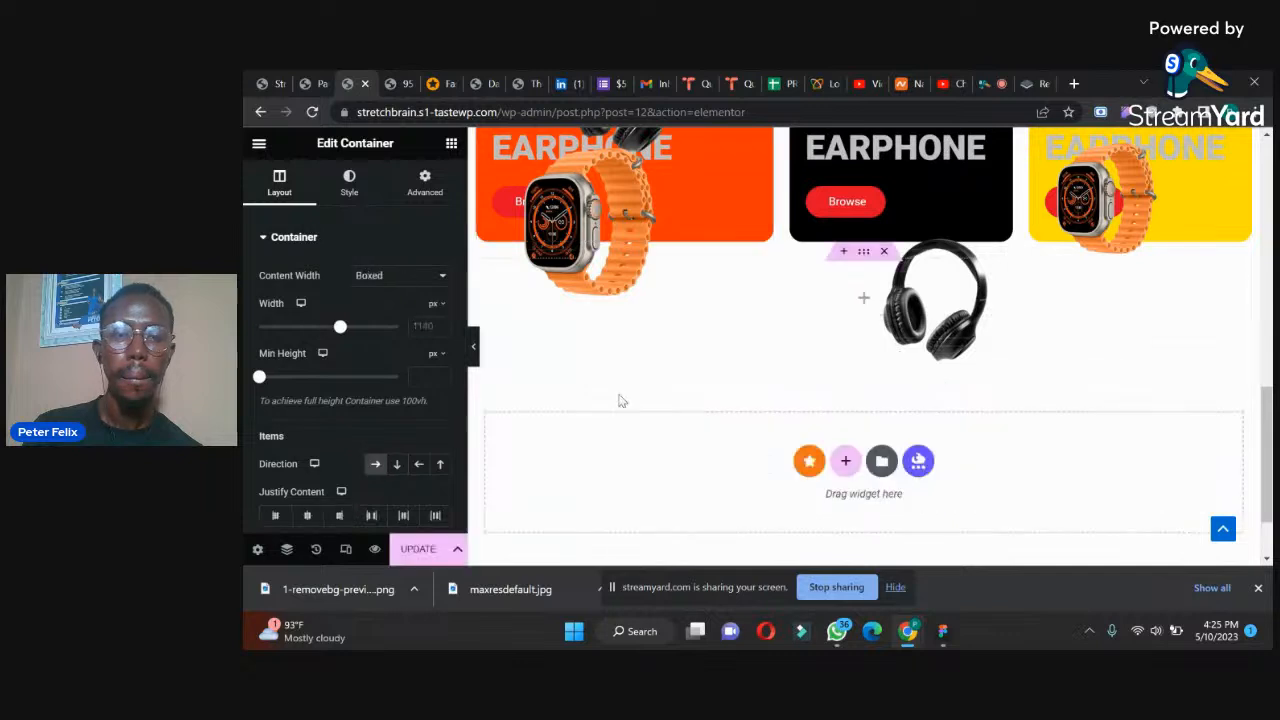
- Try an Icon Box widget in the empty container, compare it with the reference design's feature row, and delete the widget
click(451, 143)
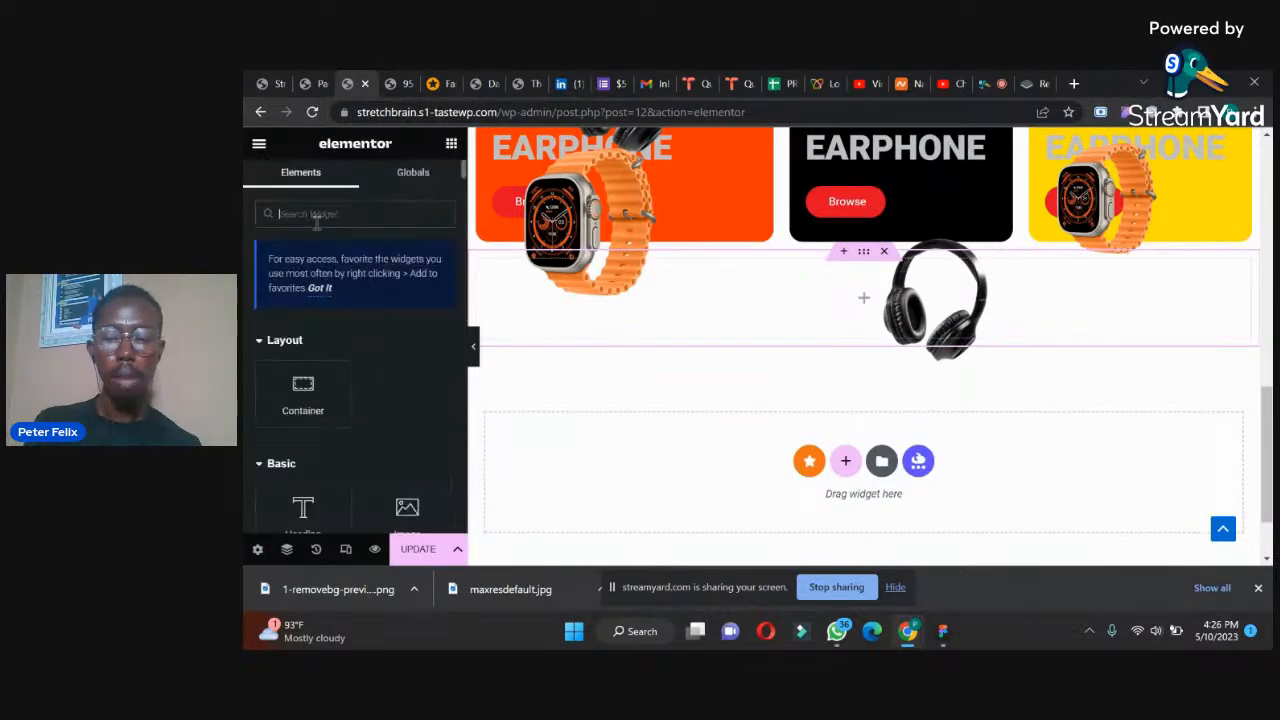
text(icon)
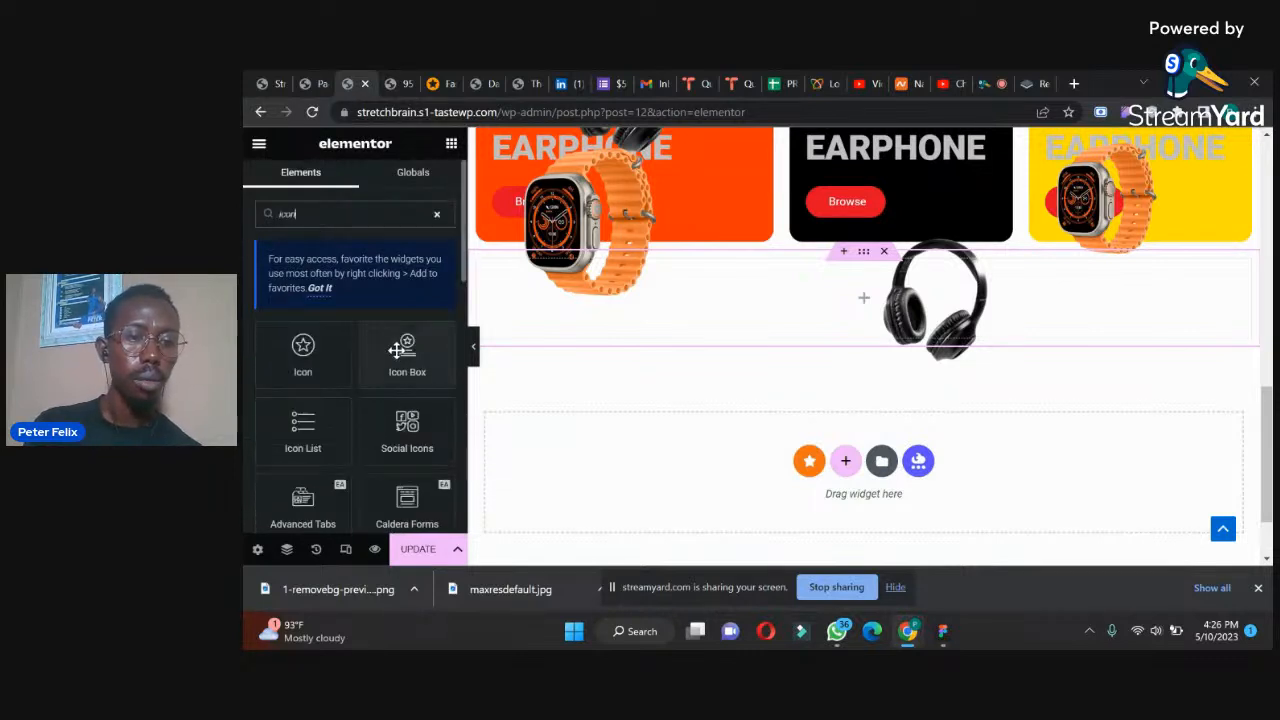
drag(404, 347, 697, 314)
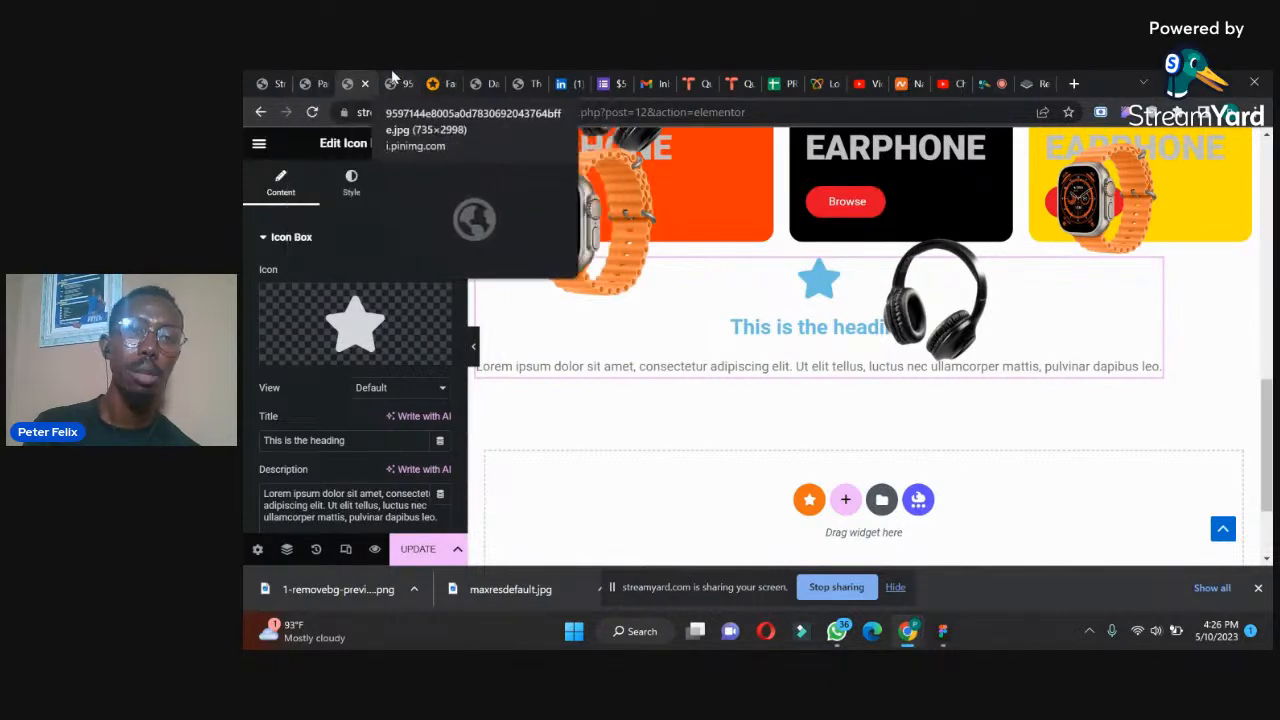
click(432, 70)
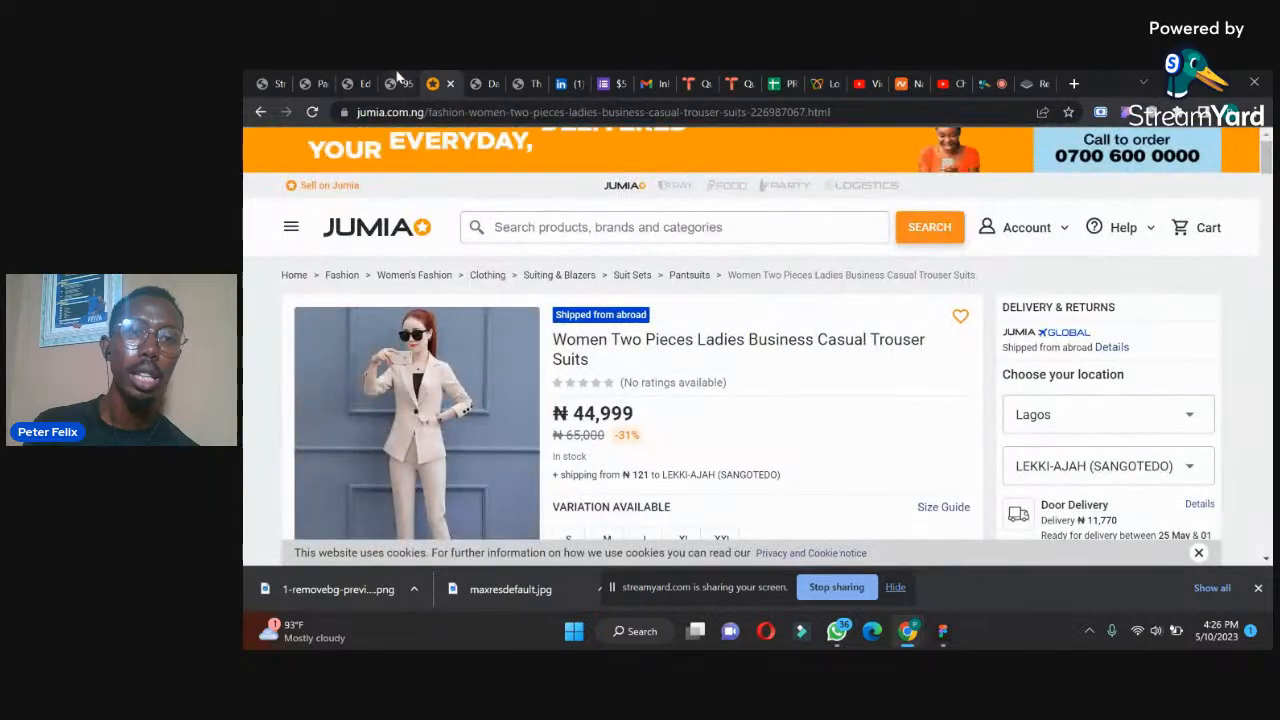
click(396, 76)
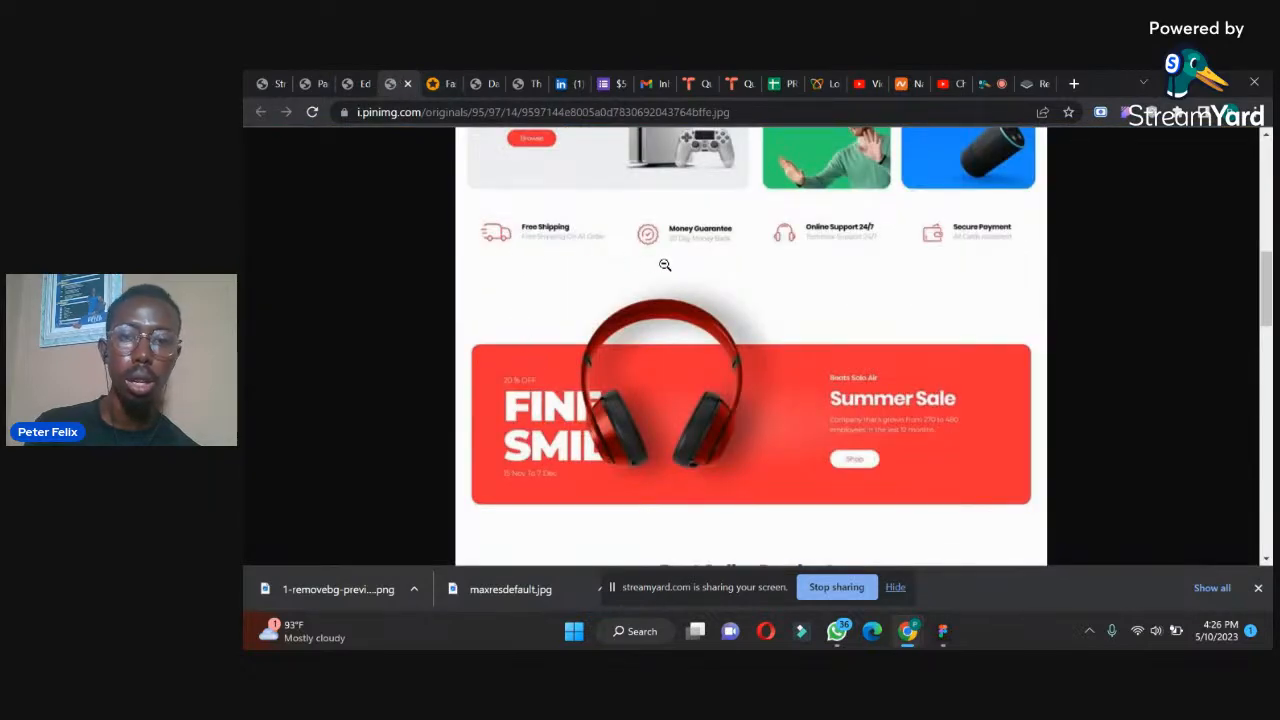
click(356, 84)
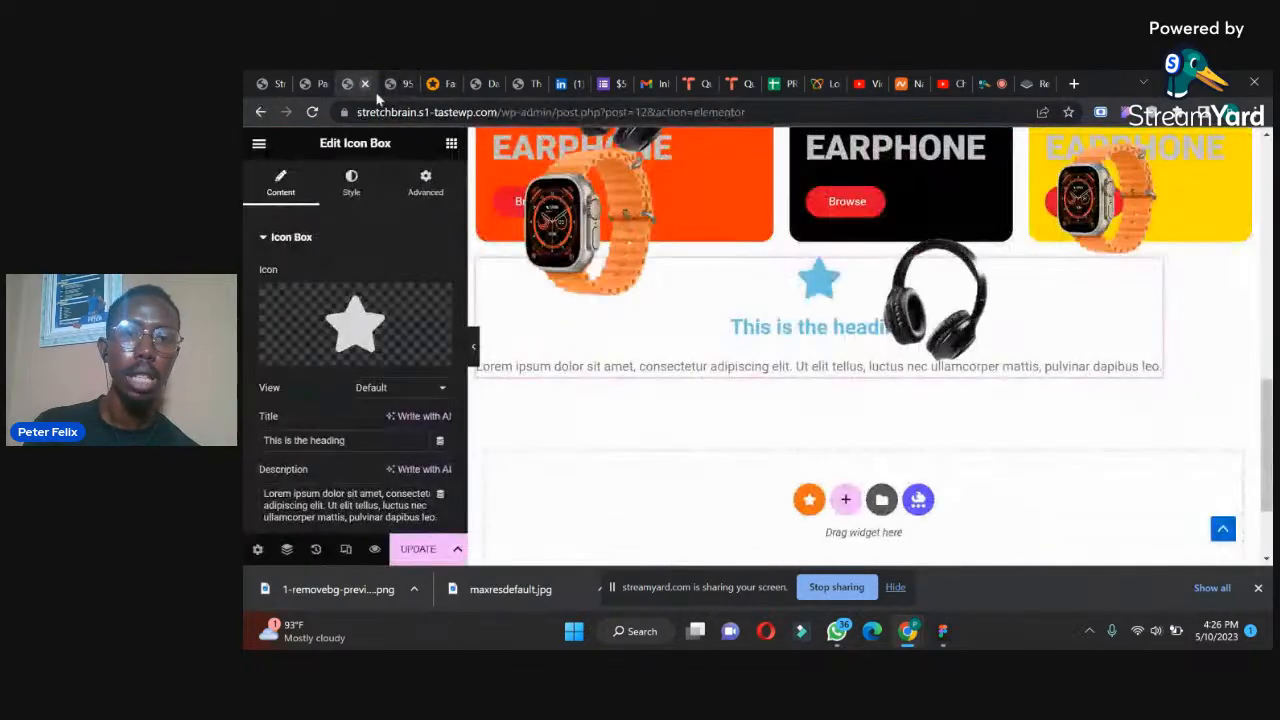
right_click(778, 300)
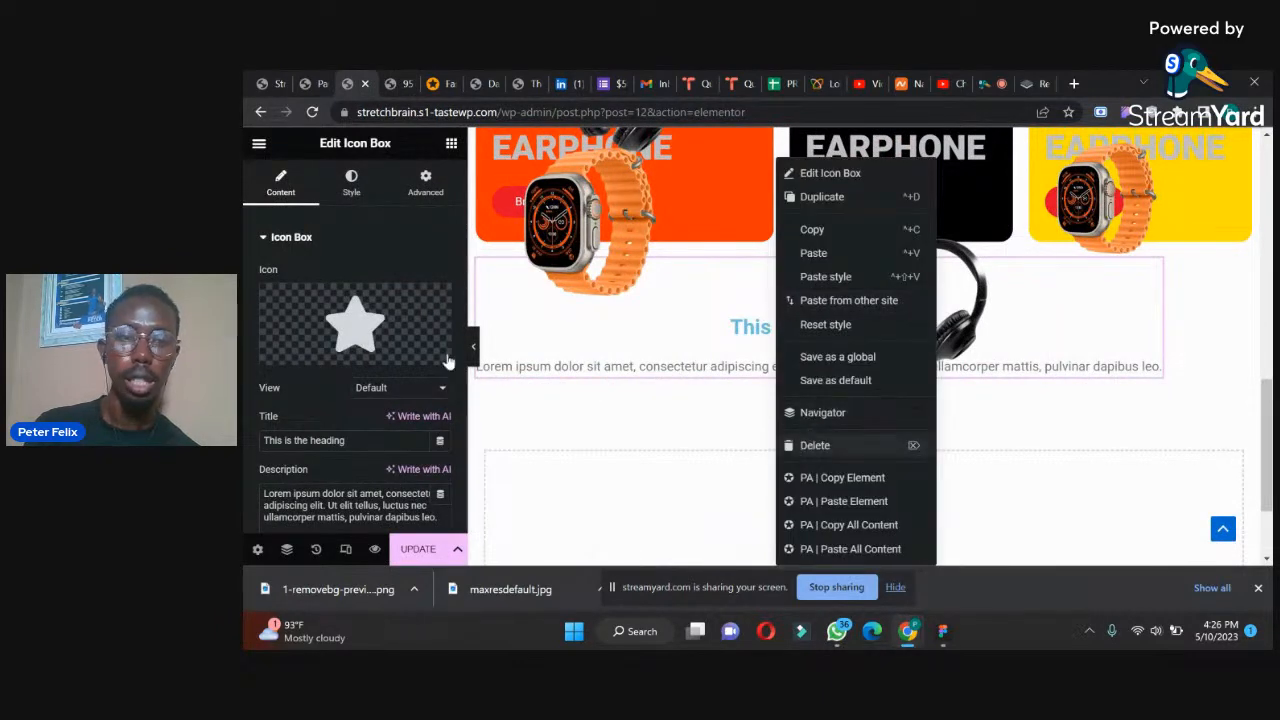
key(Delete)
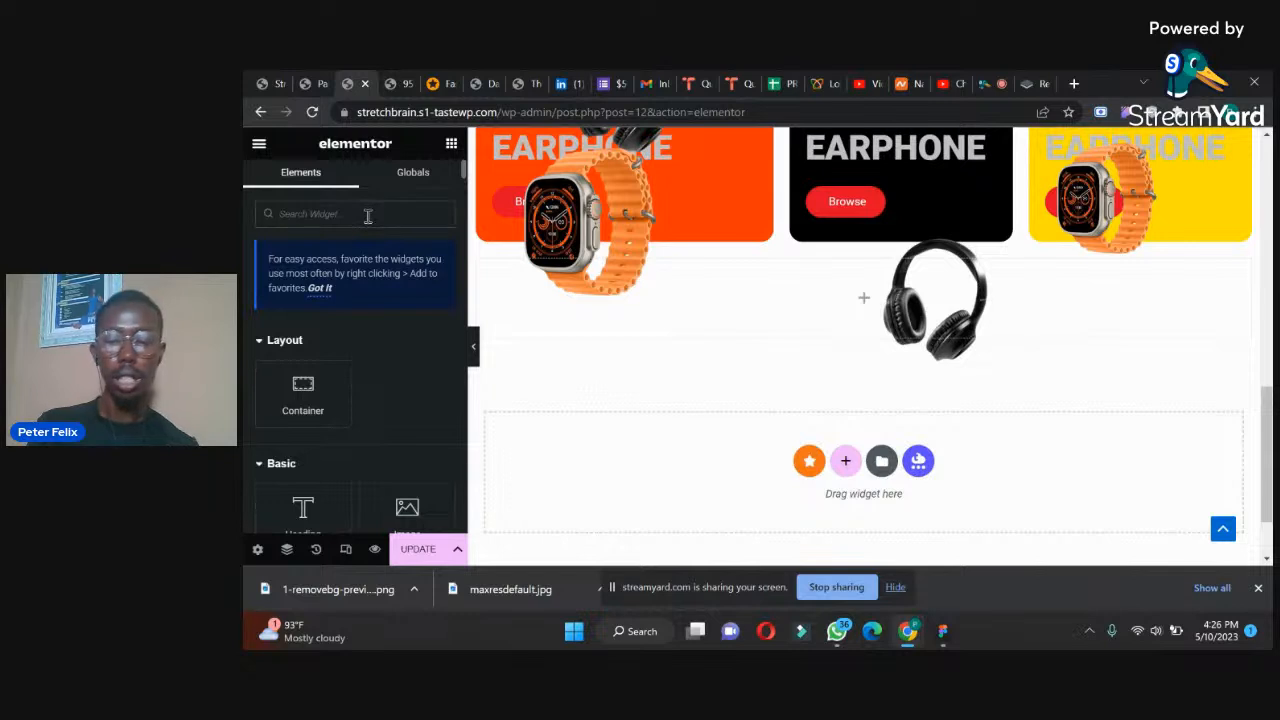
- Add an Image Box widget to the empty container, set its image position to left, and compare it with the reference's feature row
click(368, 216)
text(imag)
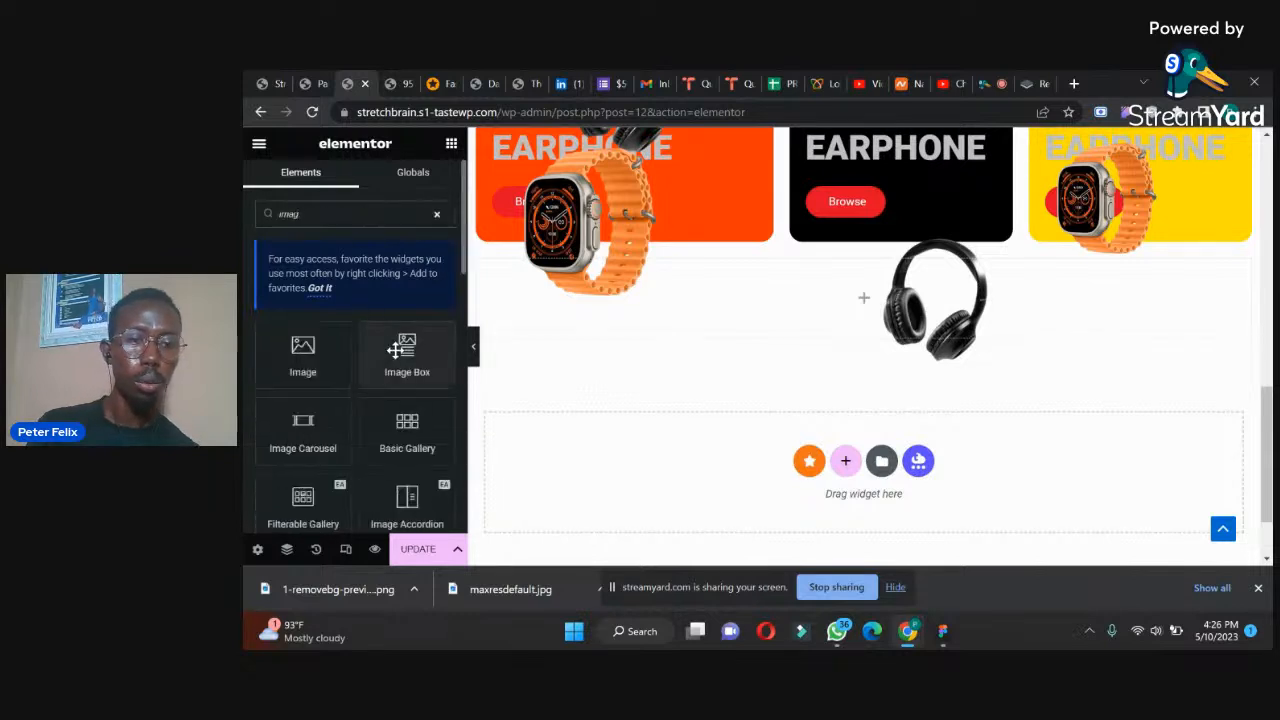
drag(405, 350, 626, 322)
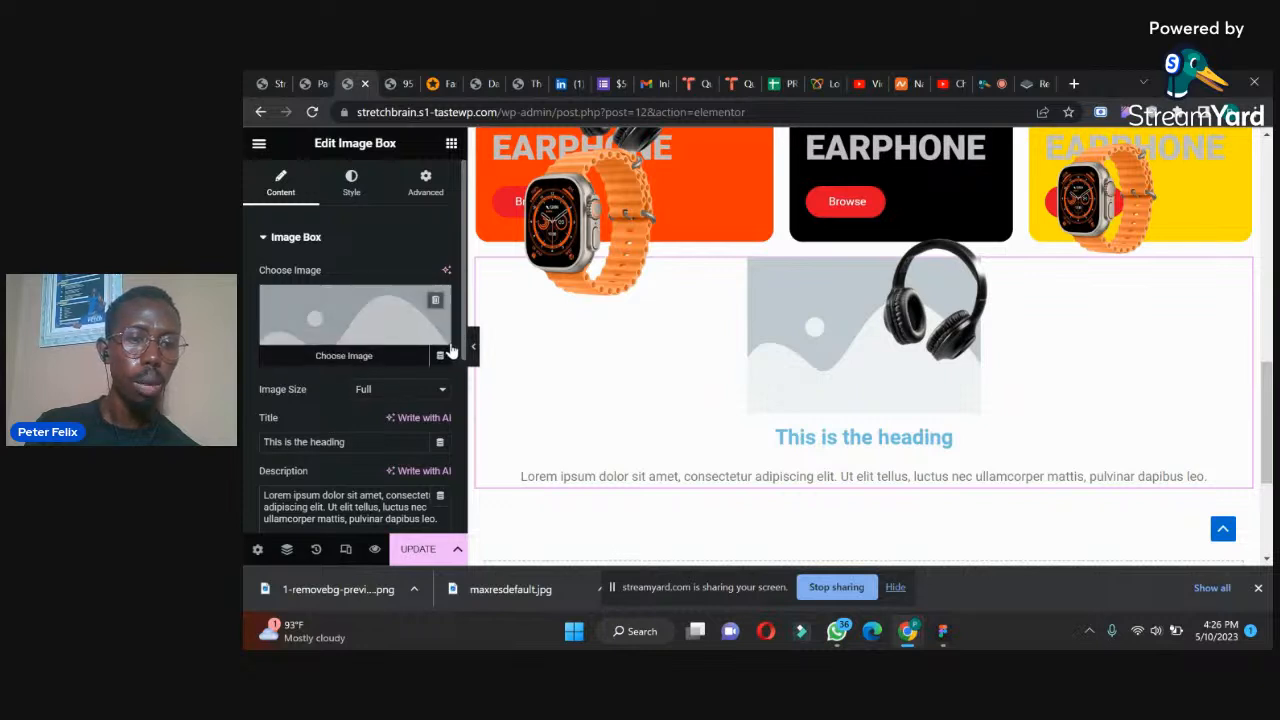
scroll(458, 375, down, 2)
scroll(458, 375, down, 4)
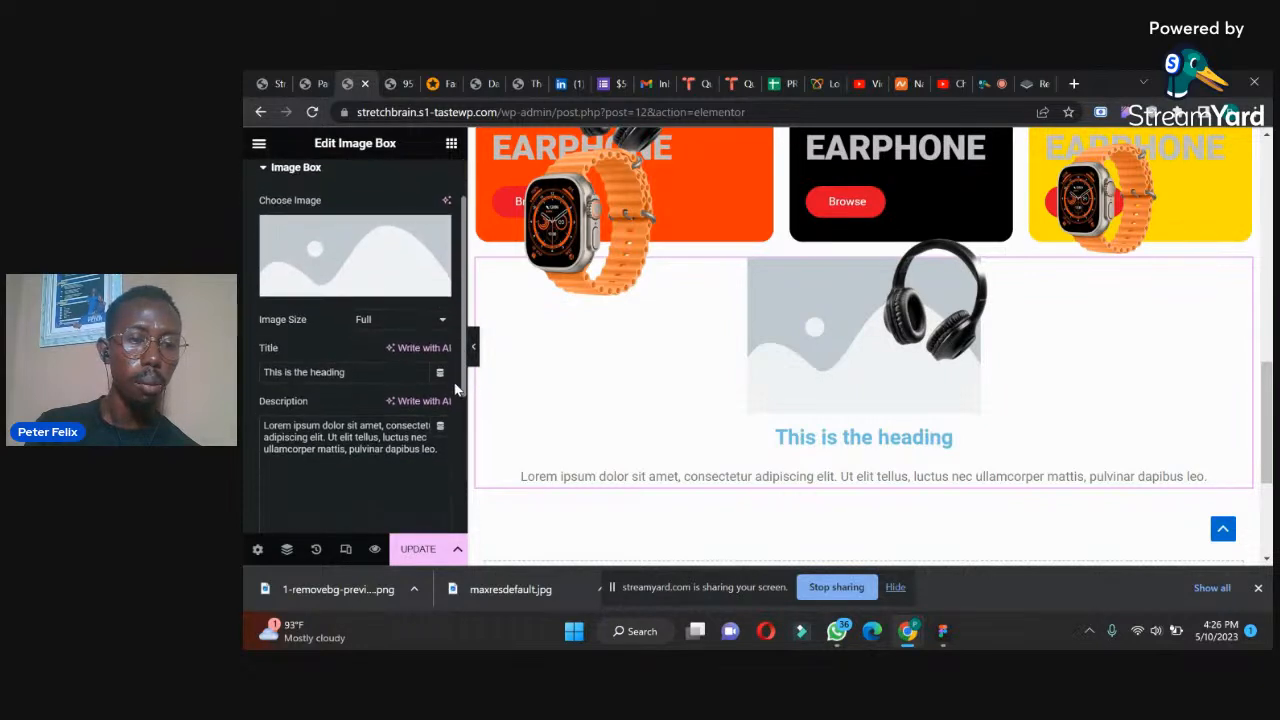
scroll(443, 480, down, 1)
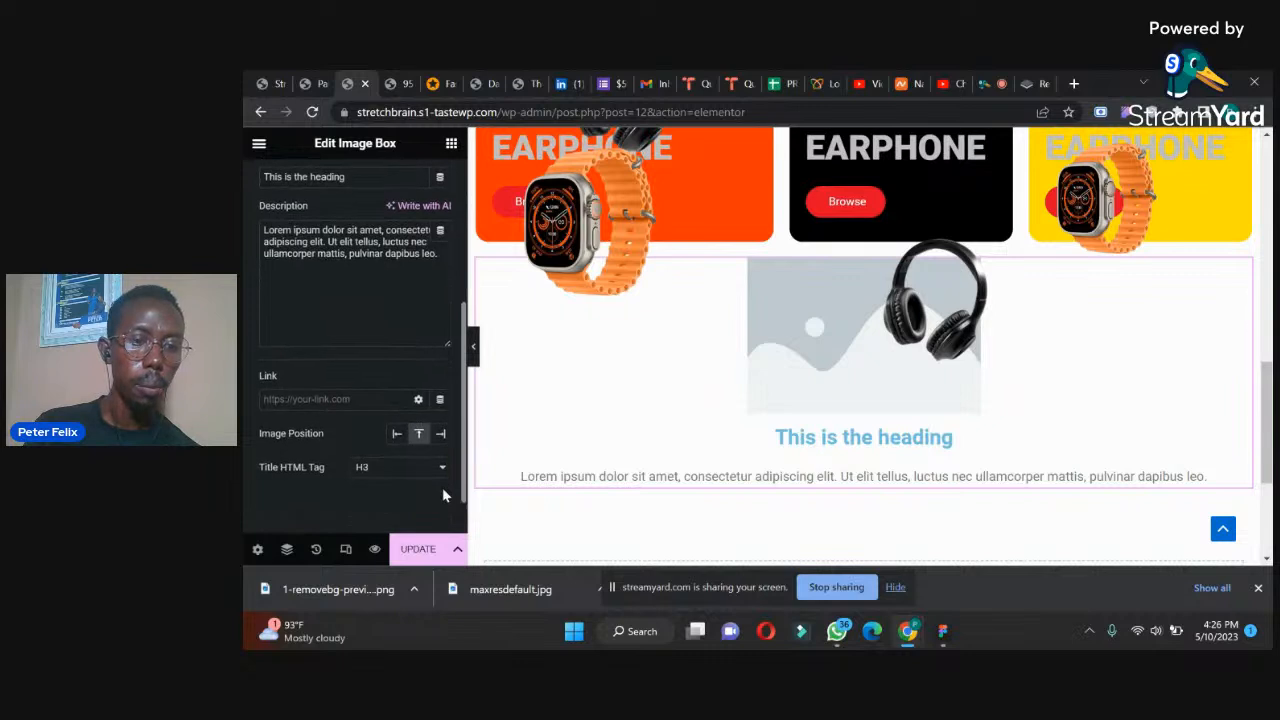
click(396, 436)
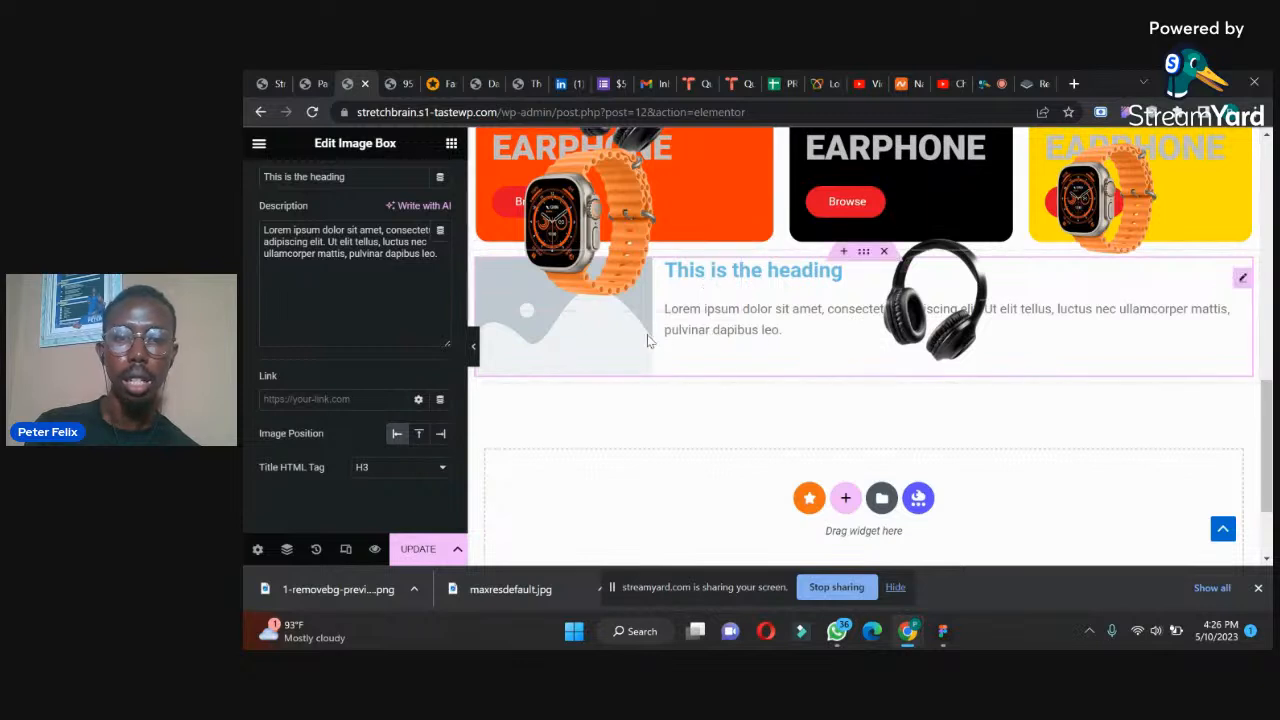
click(397, 79)
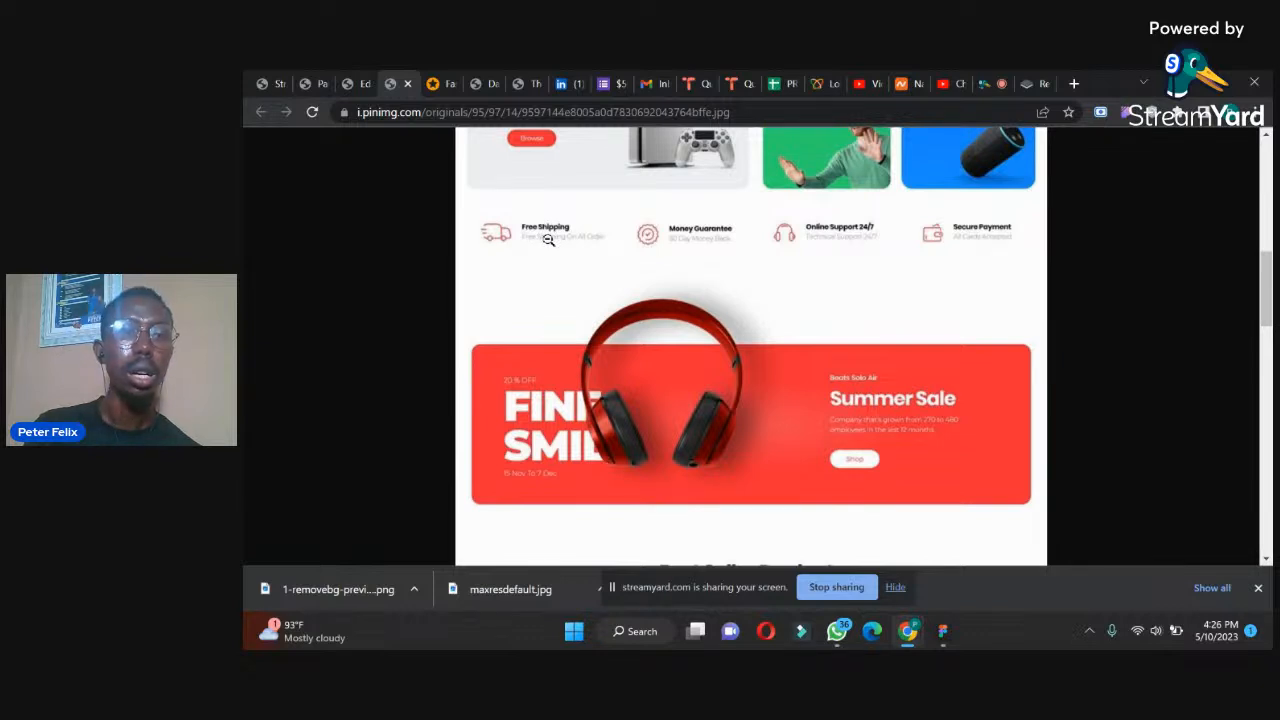
key(ctrl+shift+Tab)
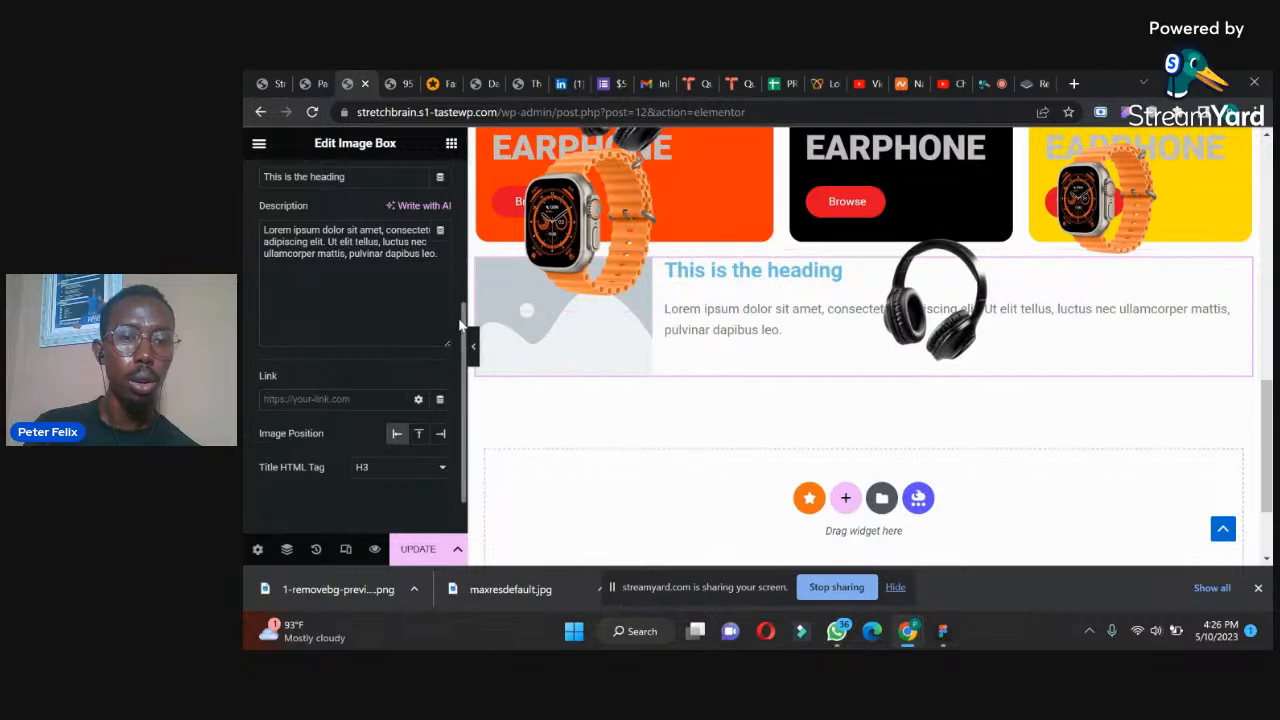
- Upload the house-and-dollar icon 42-421039_is-the-biggest-investment-investment-icon-png-buy-removebg-preview from Downloads and insert it as the image box's picture
scroll(462, 322, up, 5)
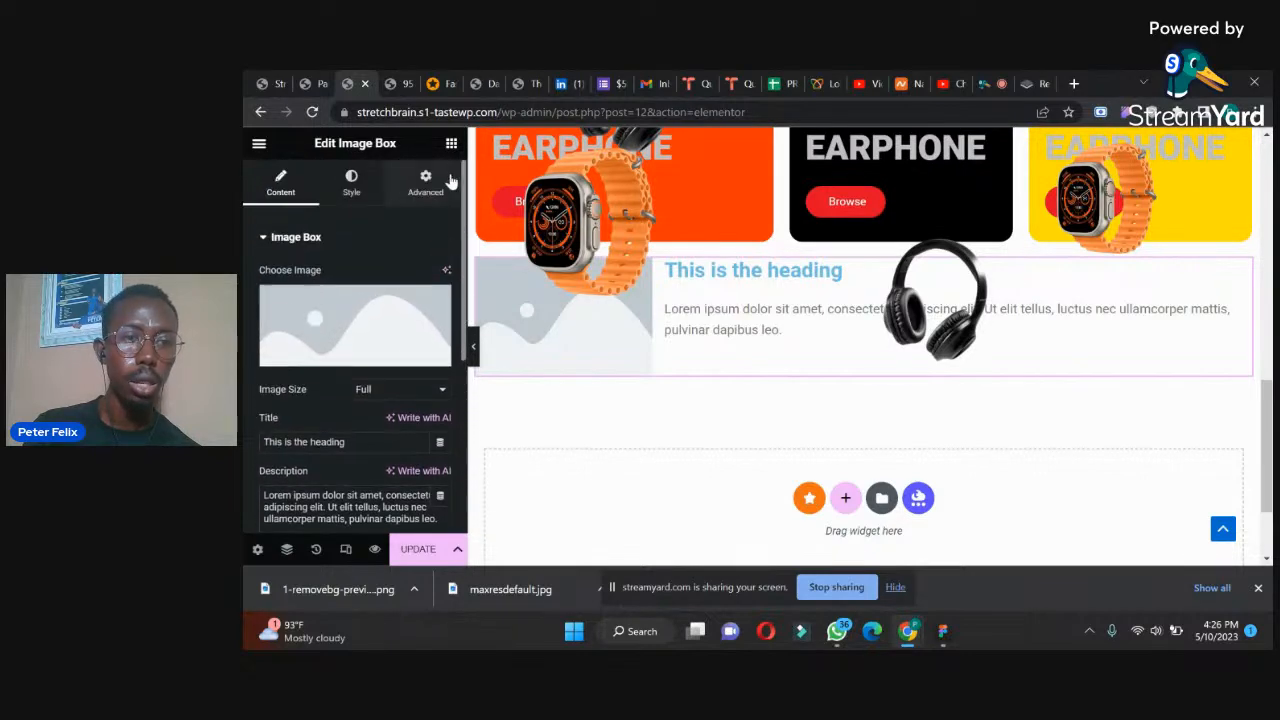
click(320, 360)
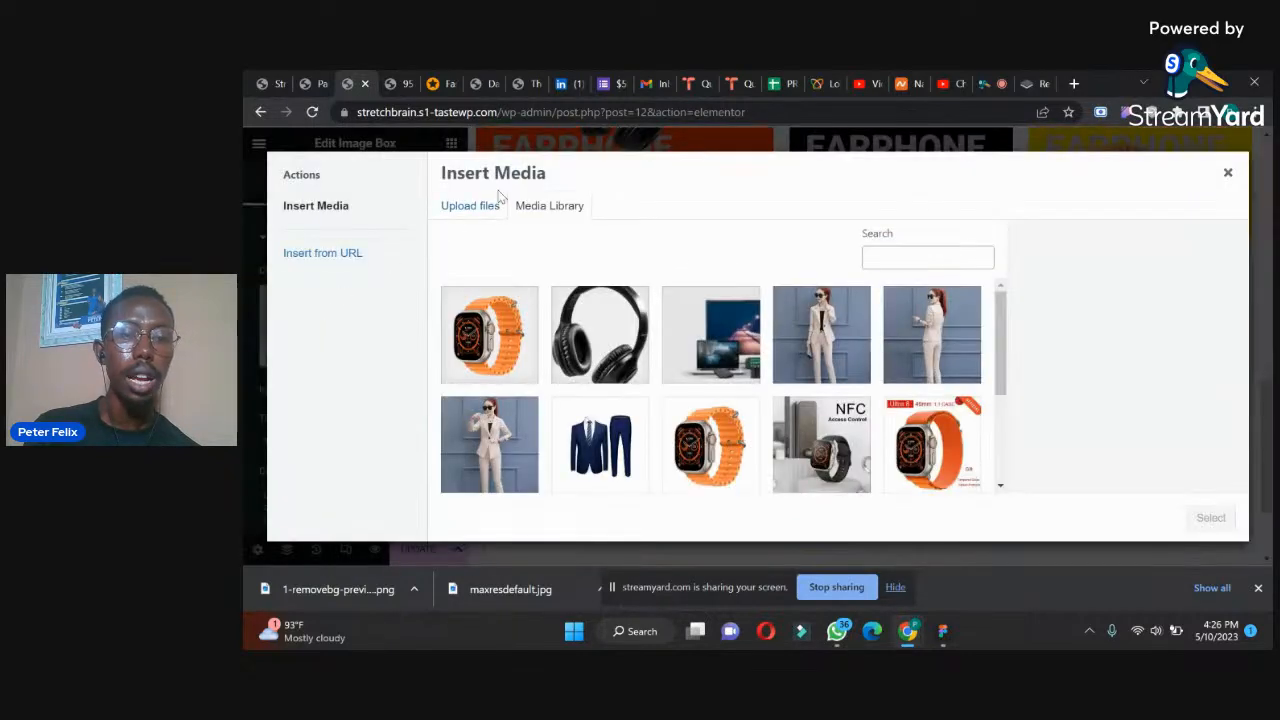
double_click(482, 217)
click(482, 217)
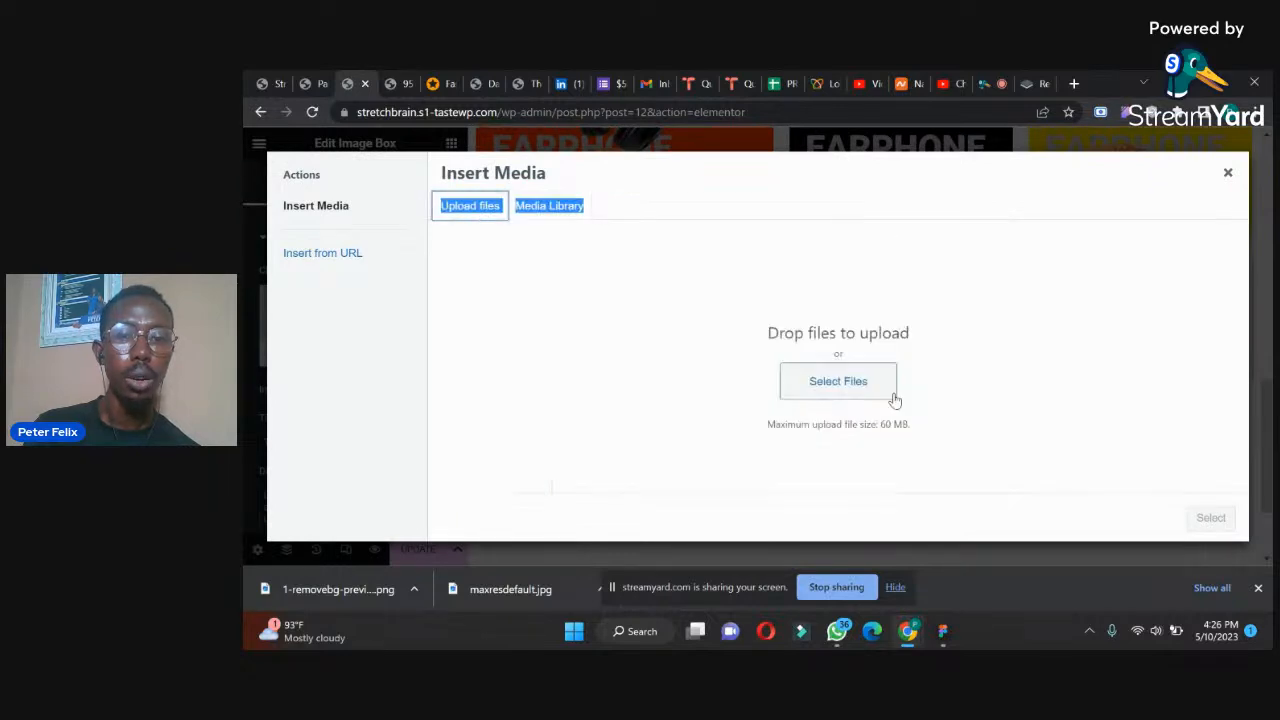
click(843, 398)
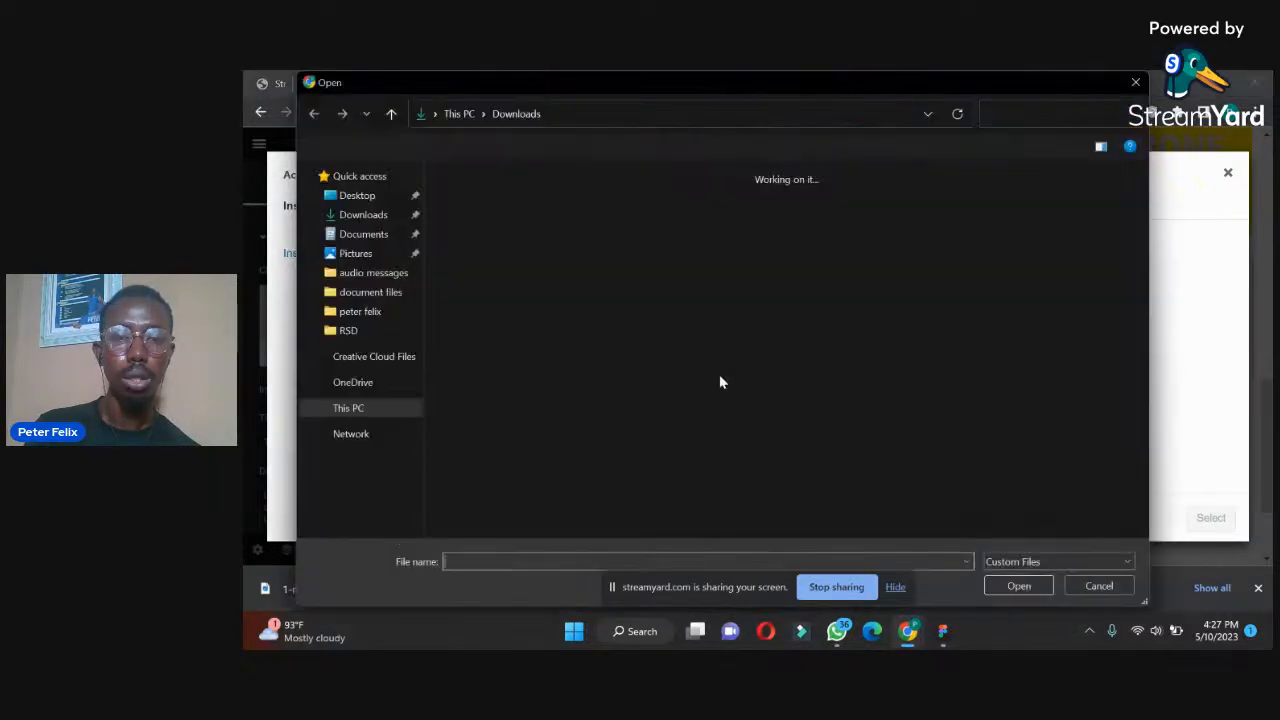
click(681, 245)
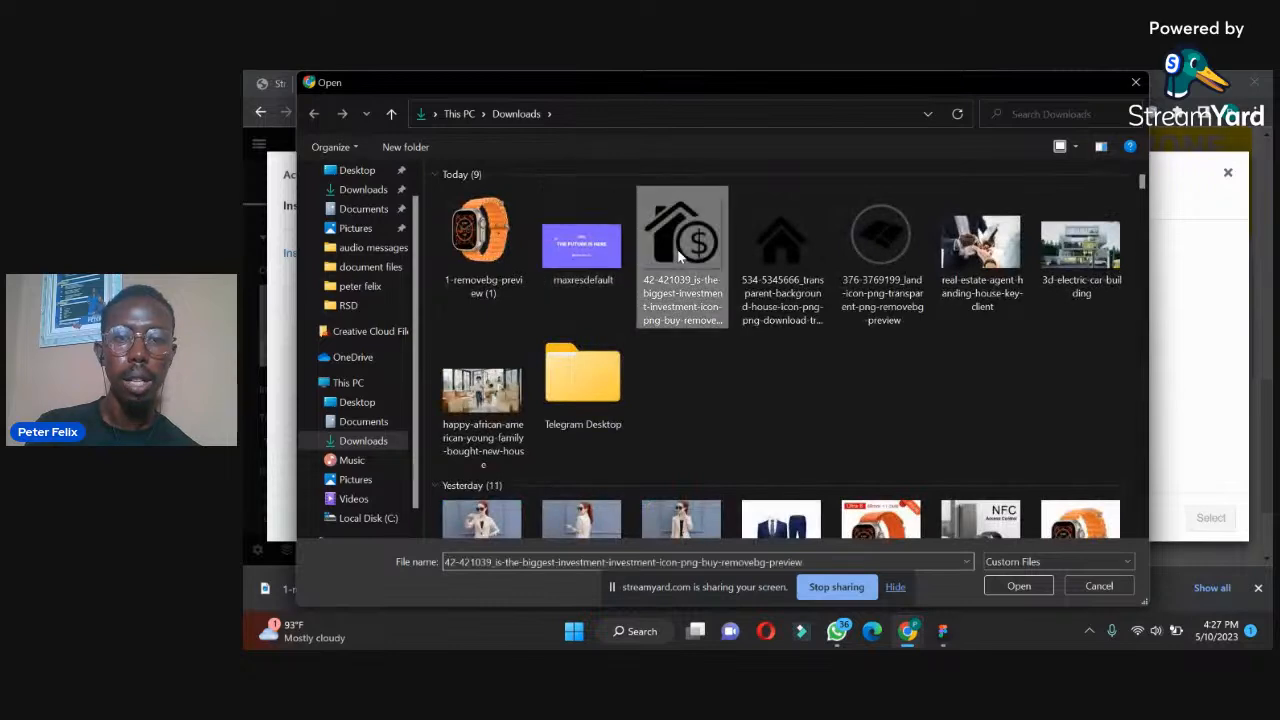
click(1017, 585)
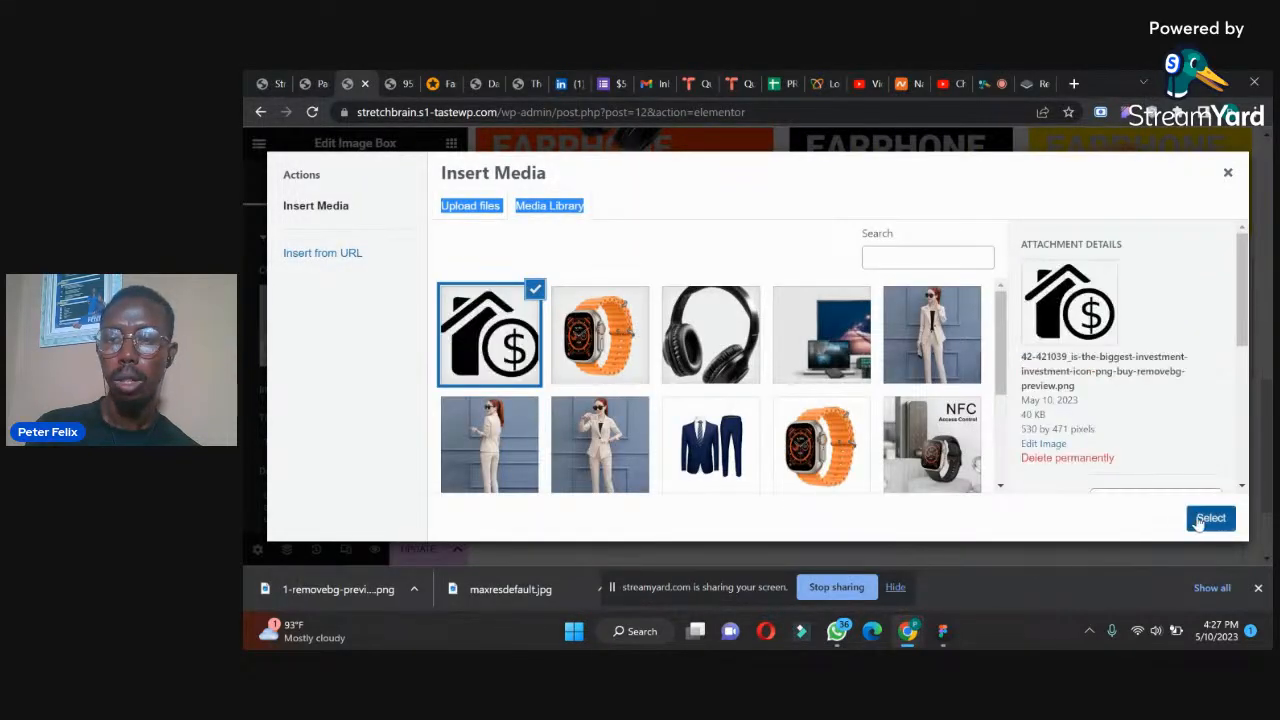
click(1208, 519)
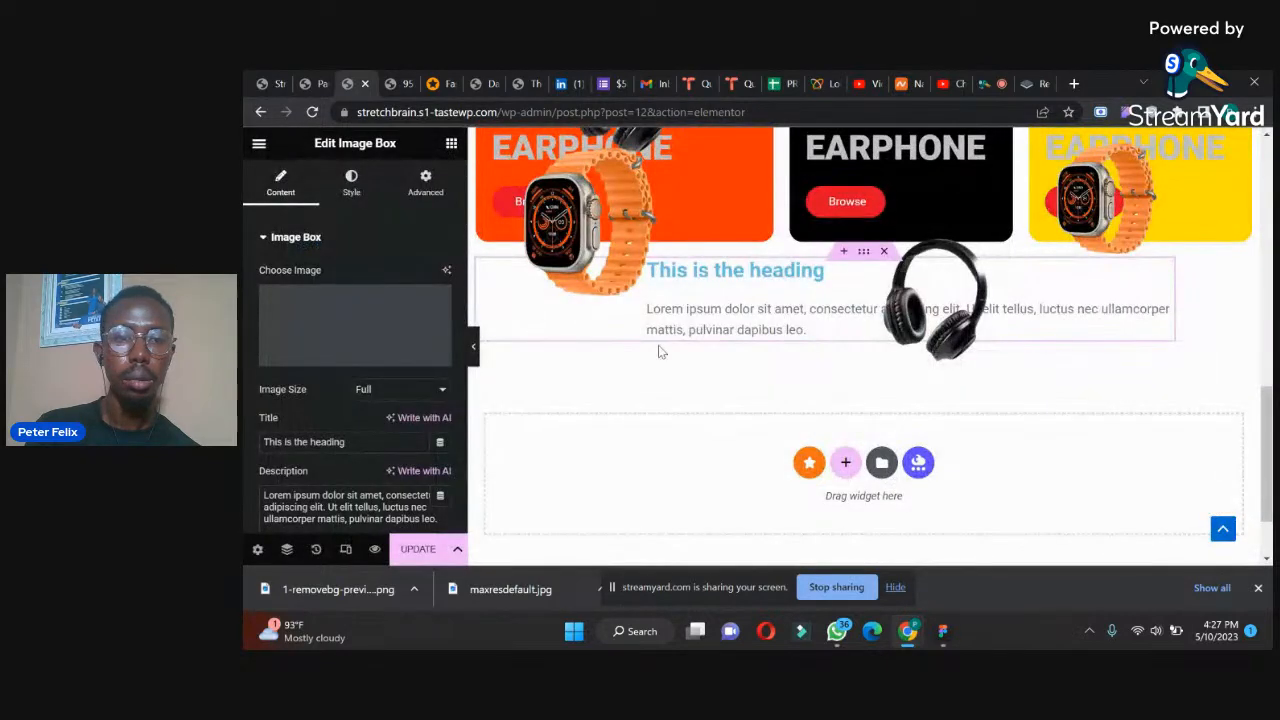
- Review the image box's style settings and set its image width to 9%
click(351, 183)
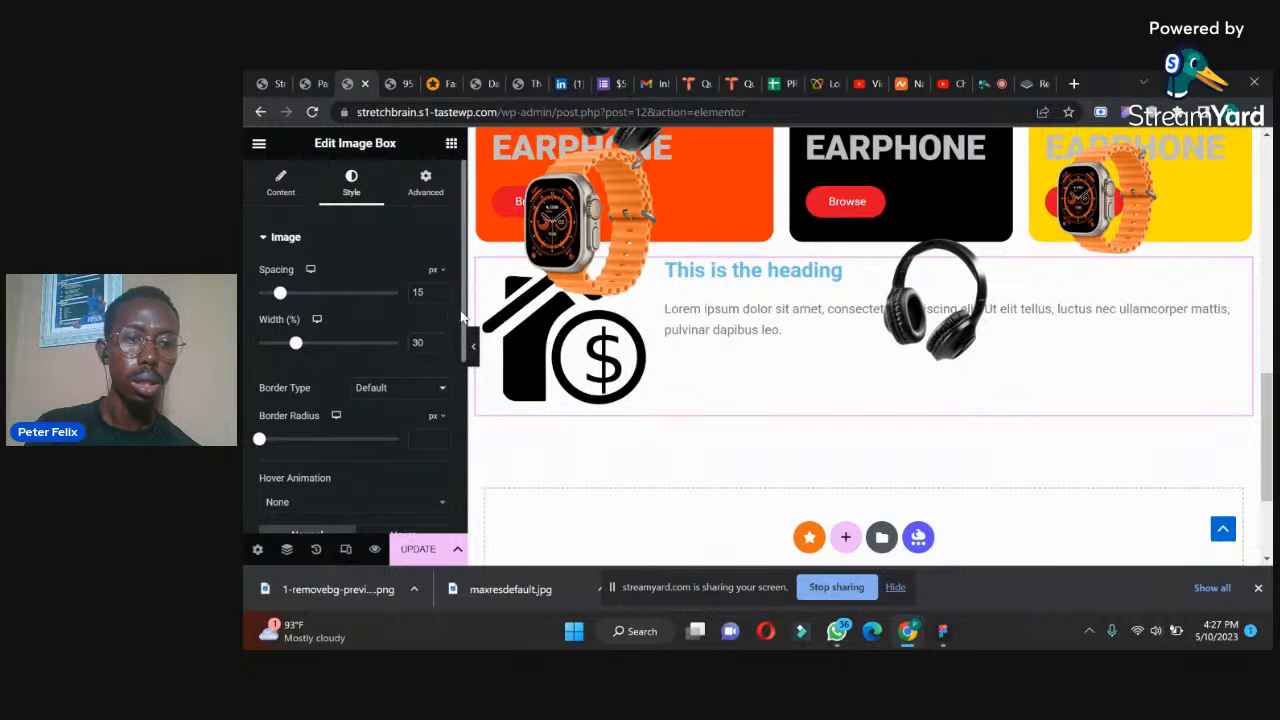
scroll(446, 410, down, 3)
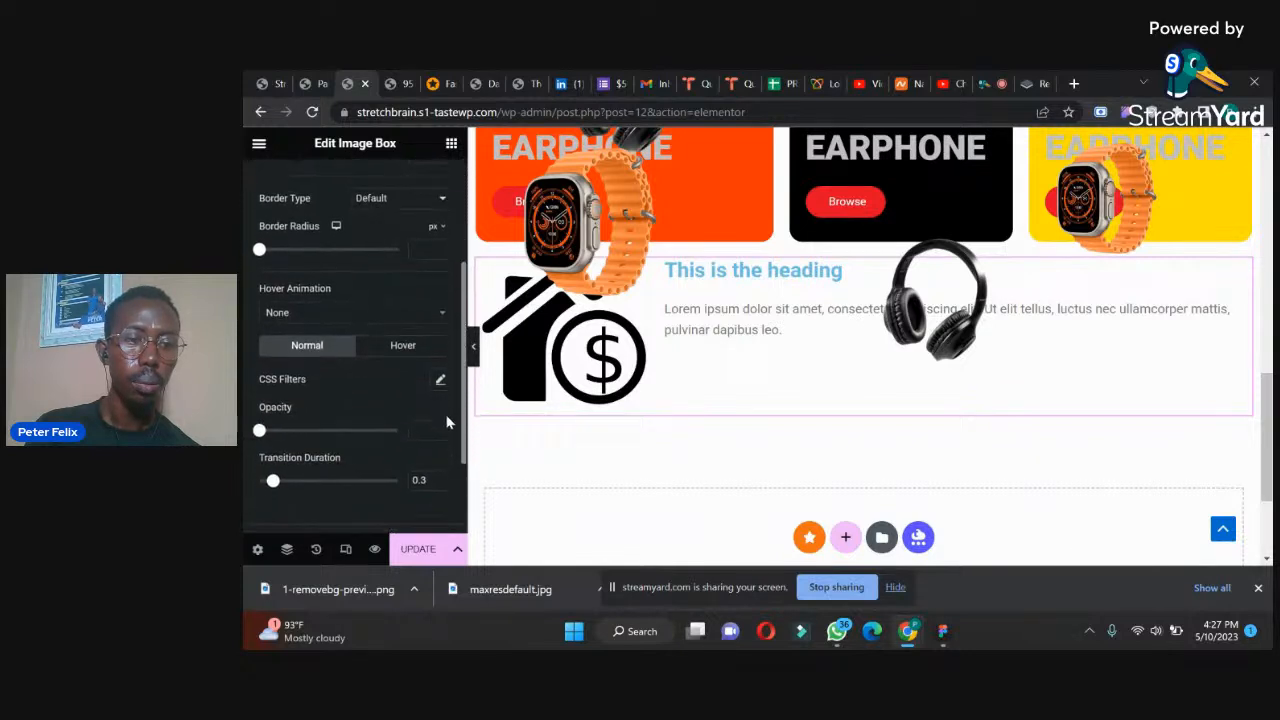
scroll(446, 427, down, 1)
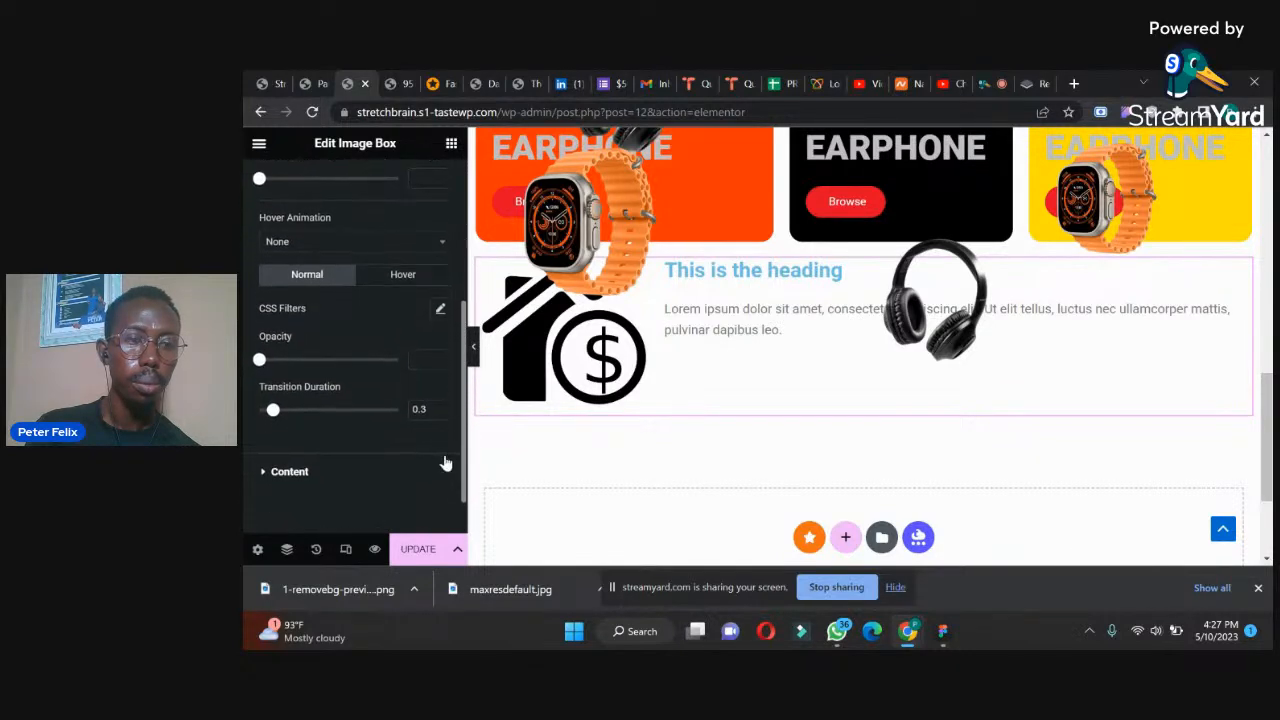
click(328, 474)
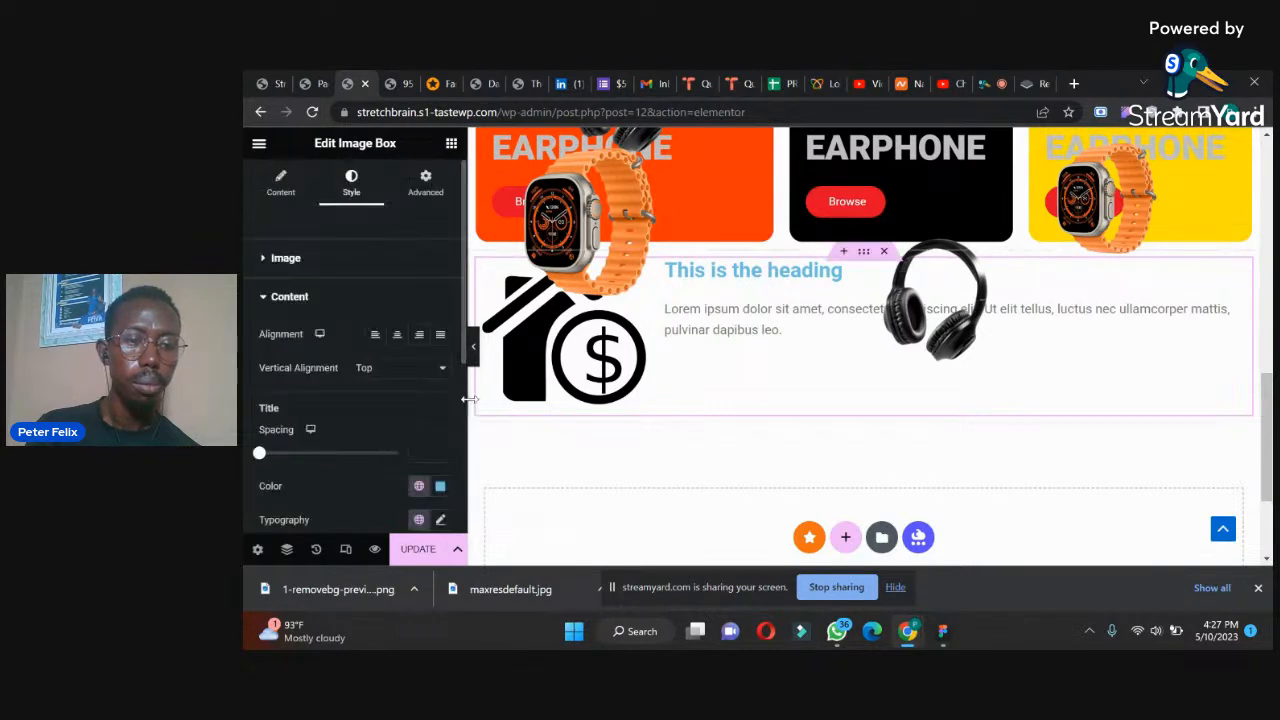
drag(462, 341, 462, 388)
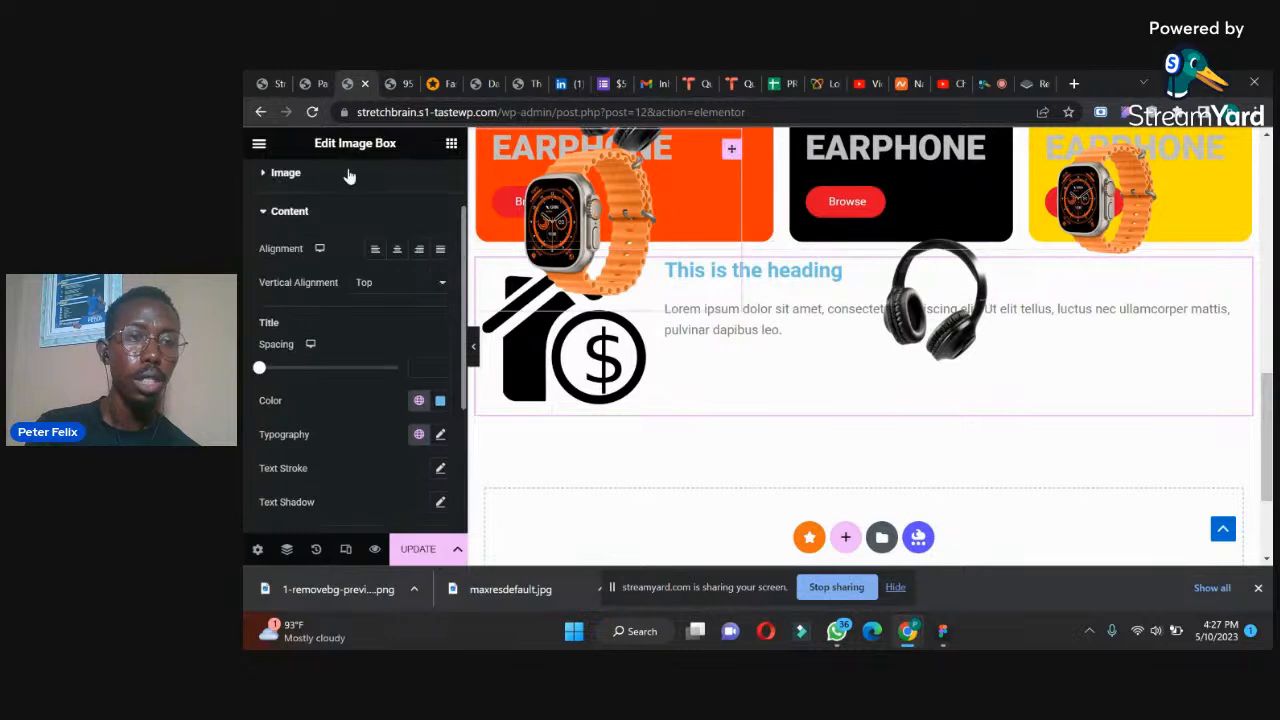
scroll(281, 182, up, 1)
click(264, 262)
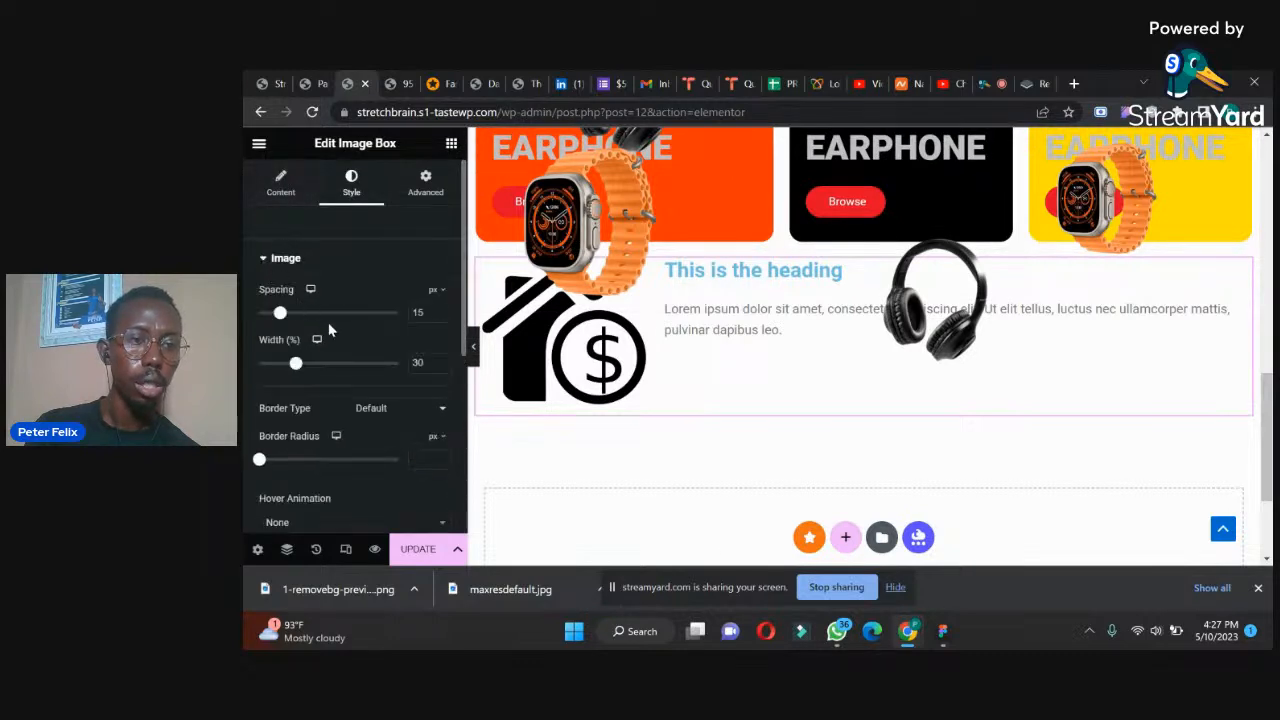
drag(295, 366, 265, 361)
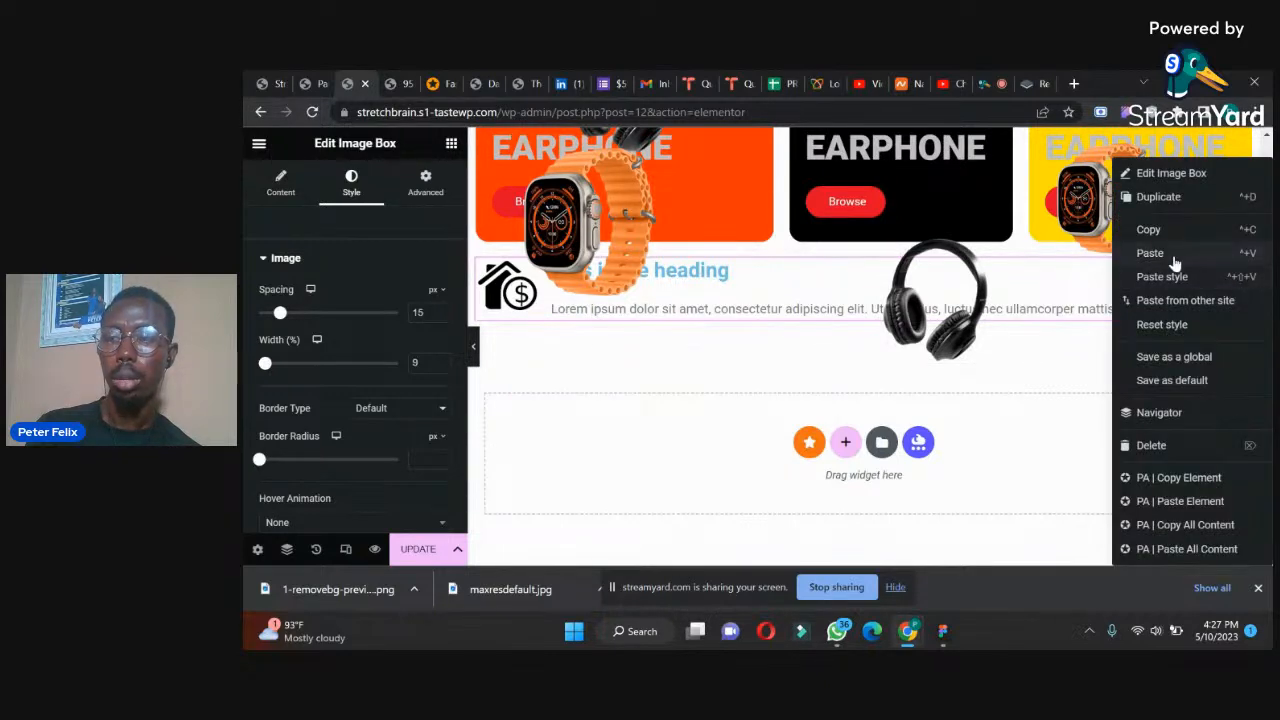
- Duplicate the image box three times to make a row of four, comparing it with the reference design's feature row
click(1155, 197)
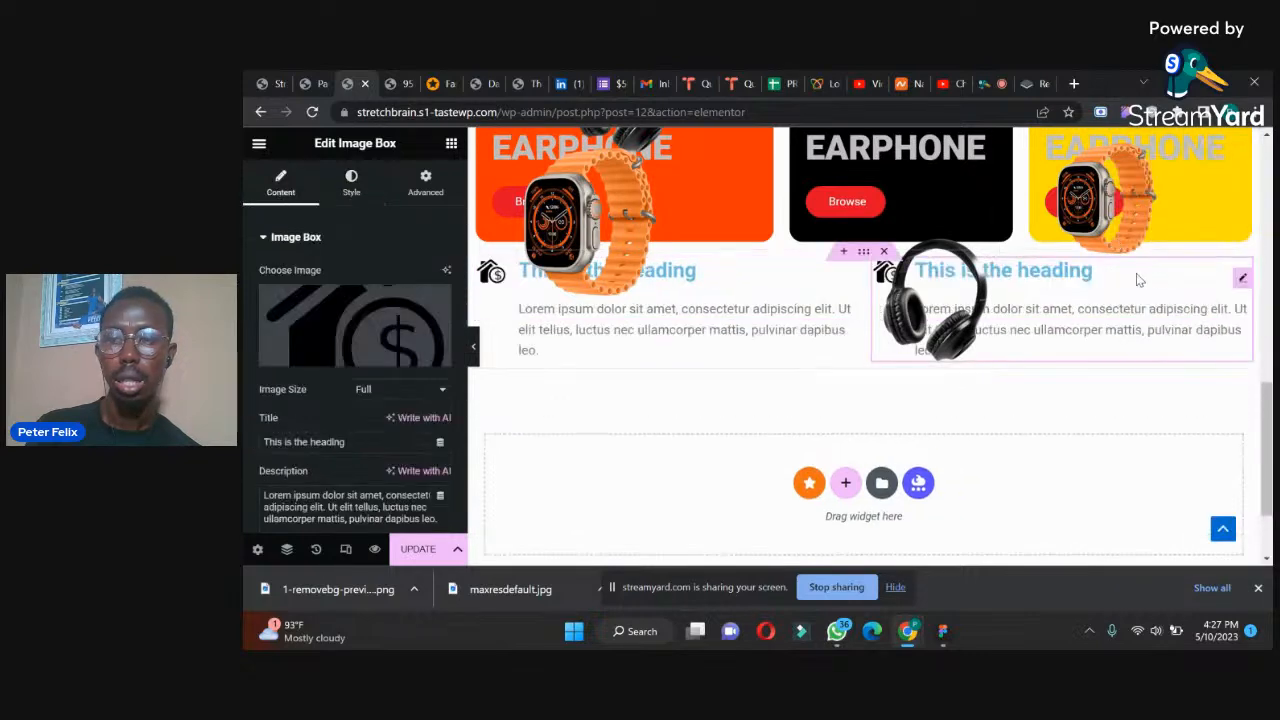
right_click(1236, 287)
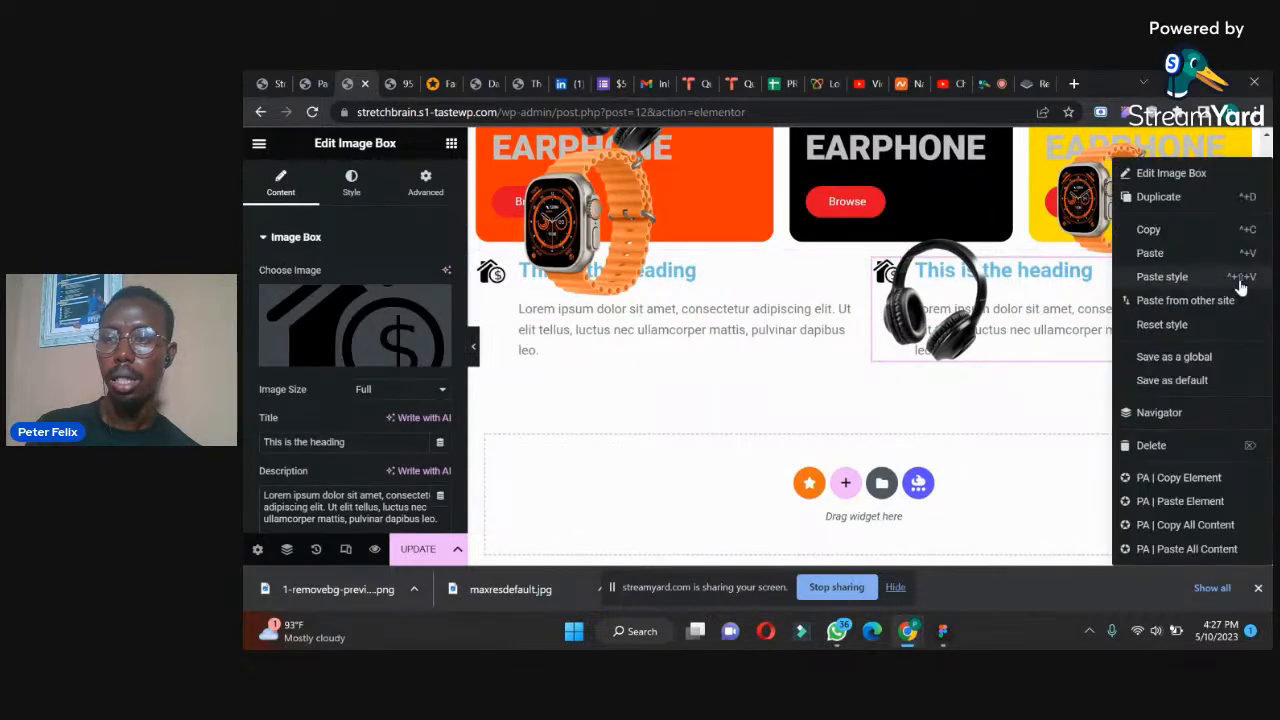
click(1152, 197)
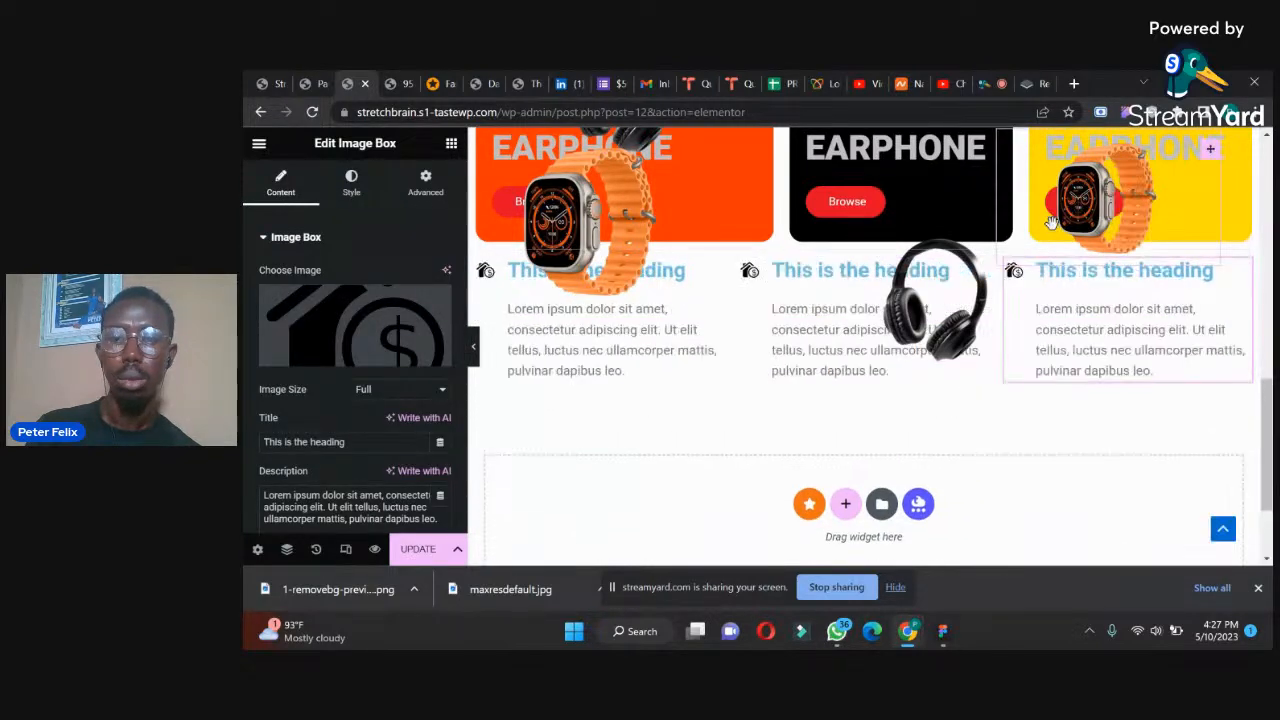
click(442, 83)
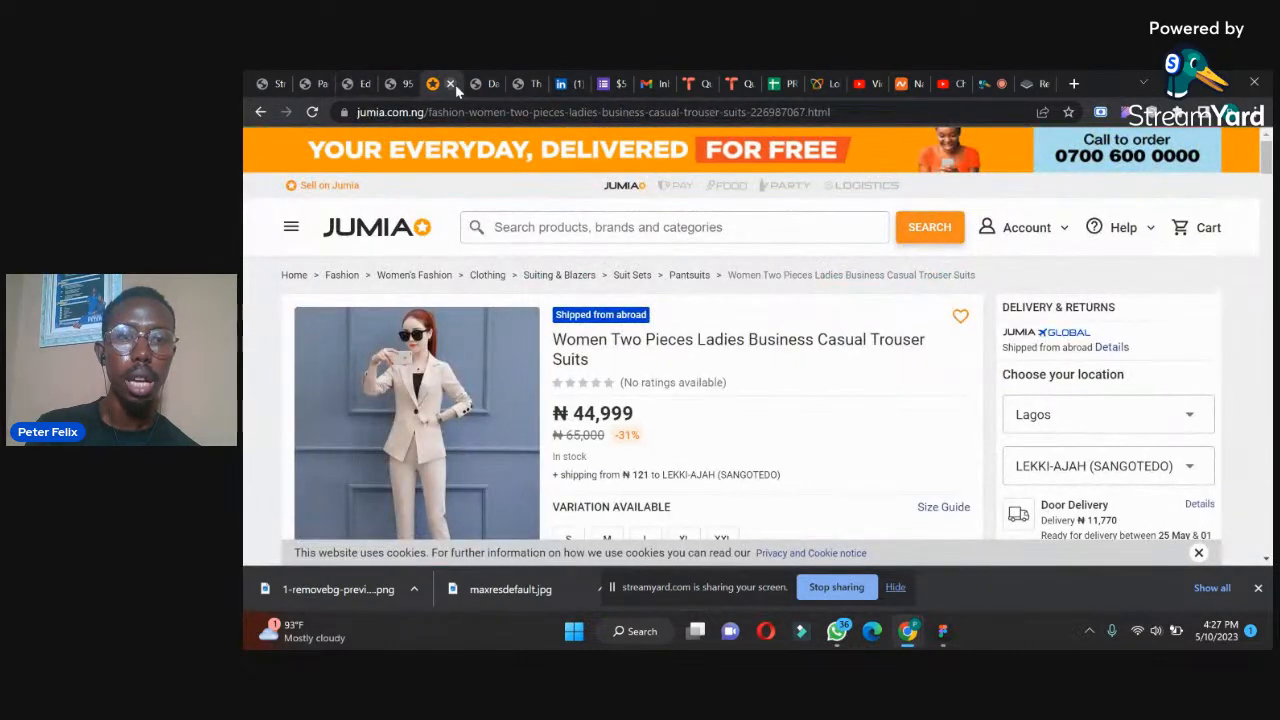
click(391, 80)
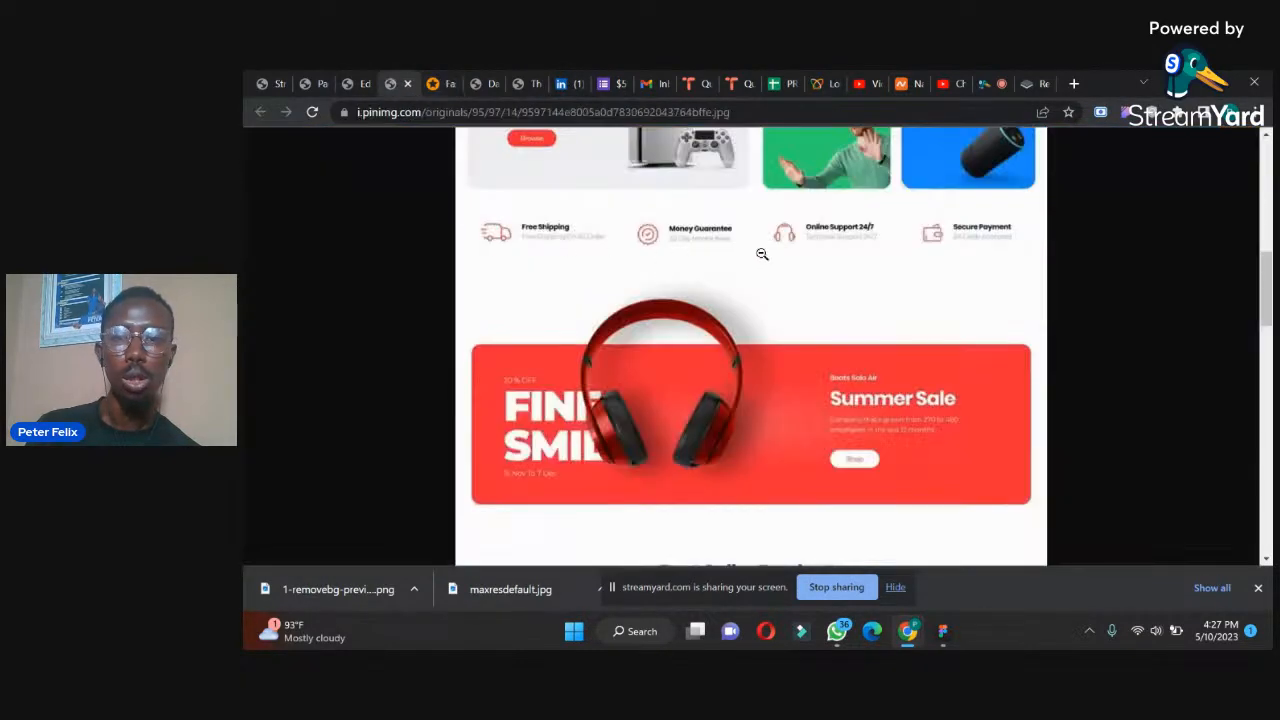
click(486, 83)
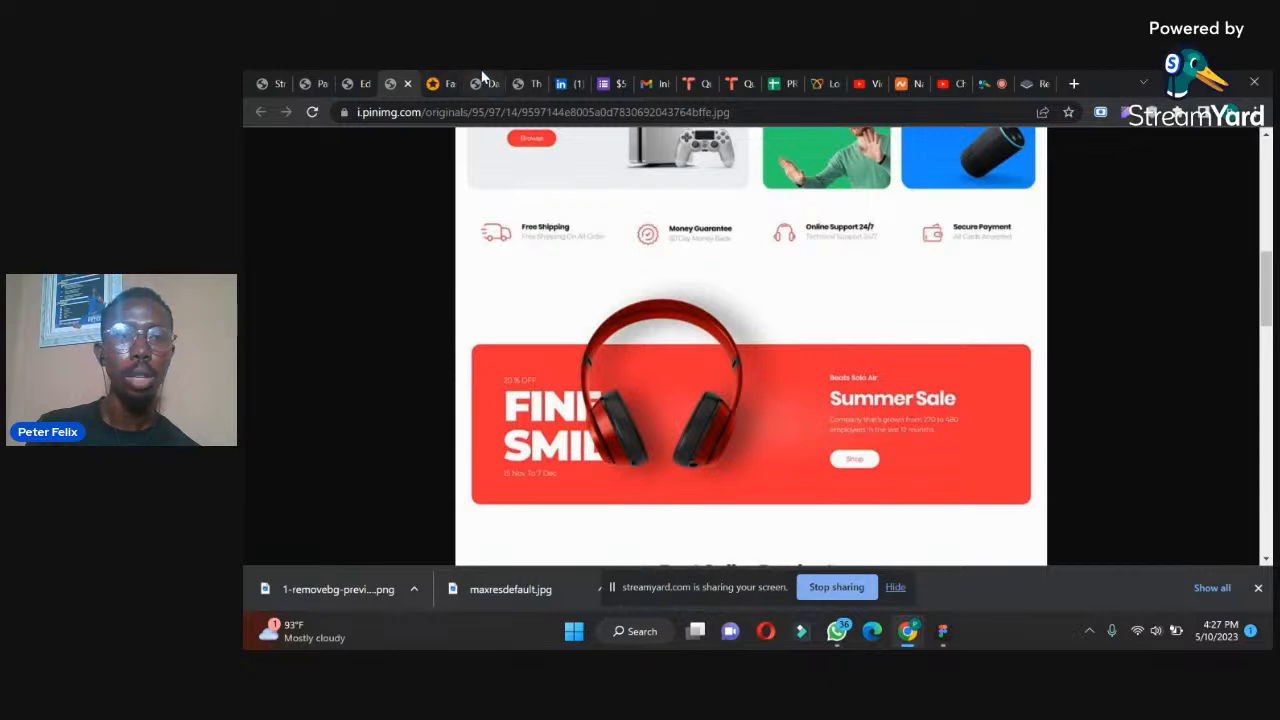
click(352, 80)
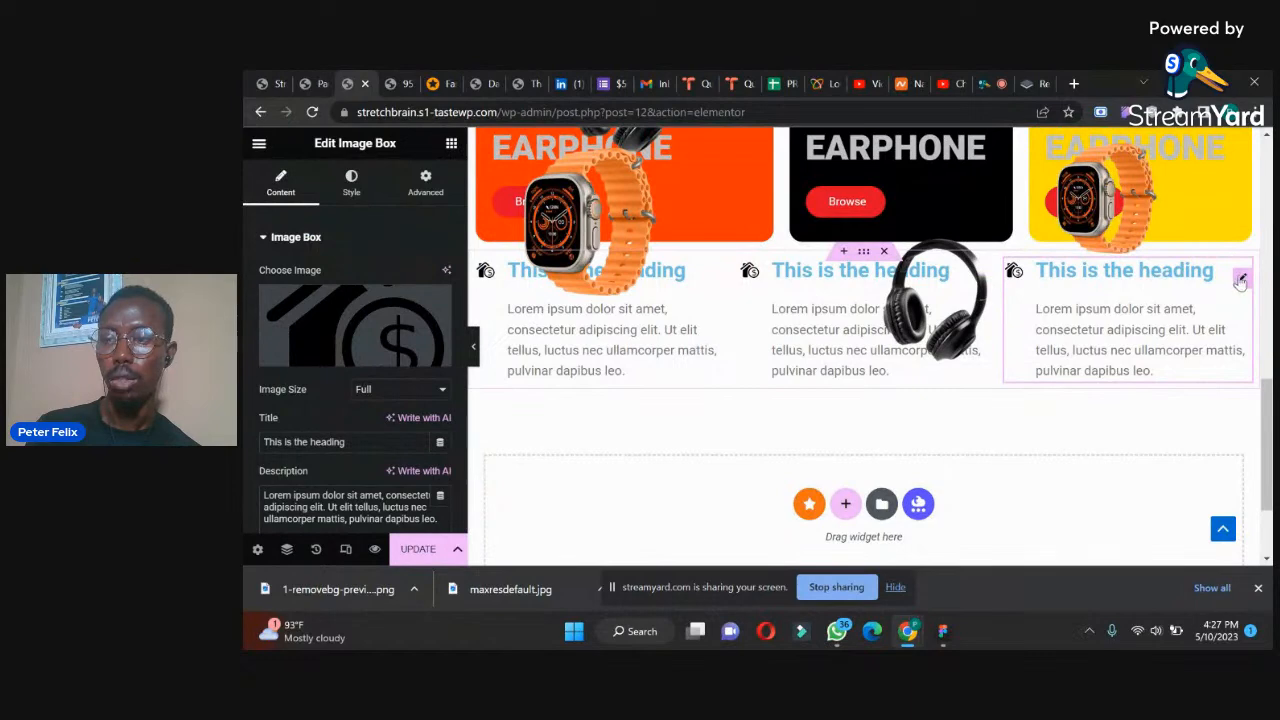
right_click(1240, 283)
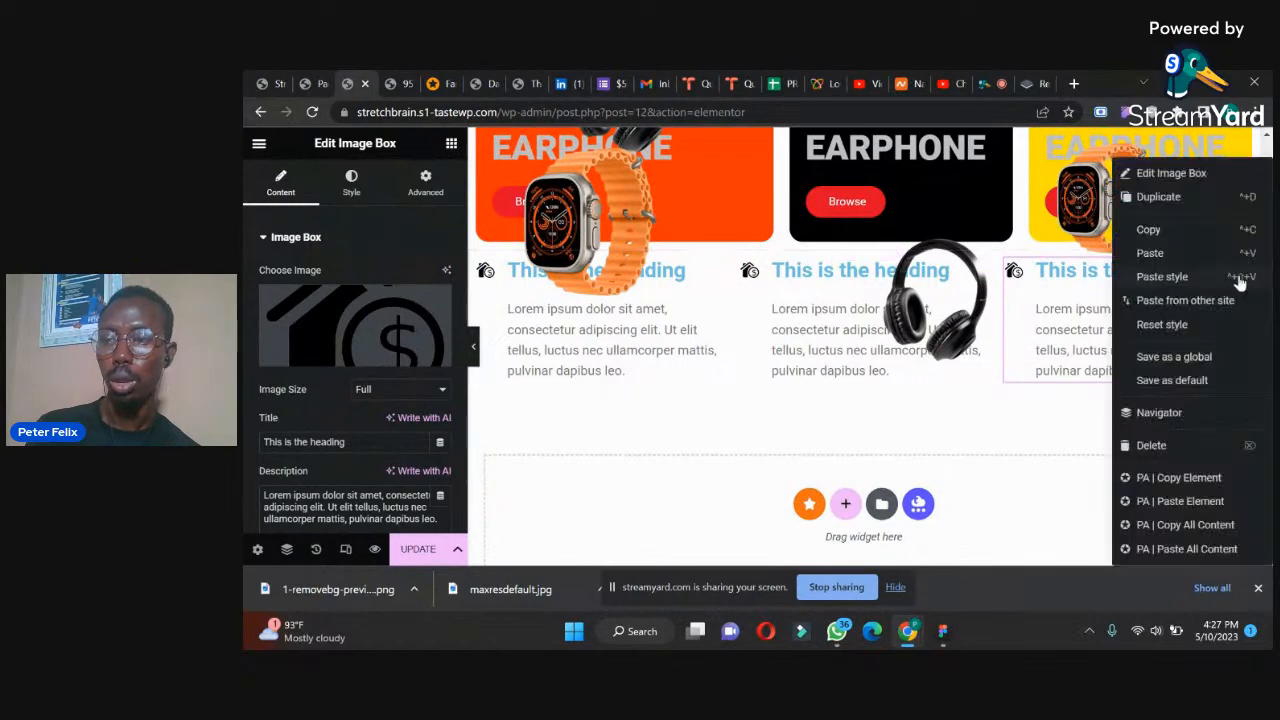
click(1158, 197)
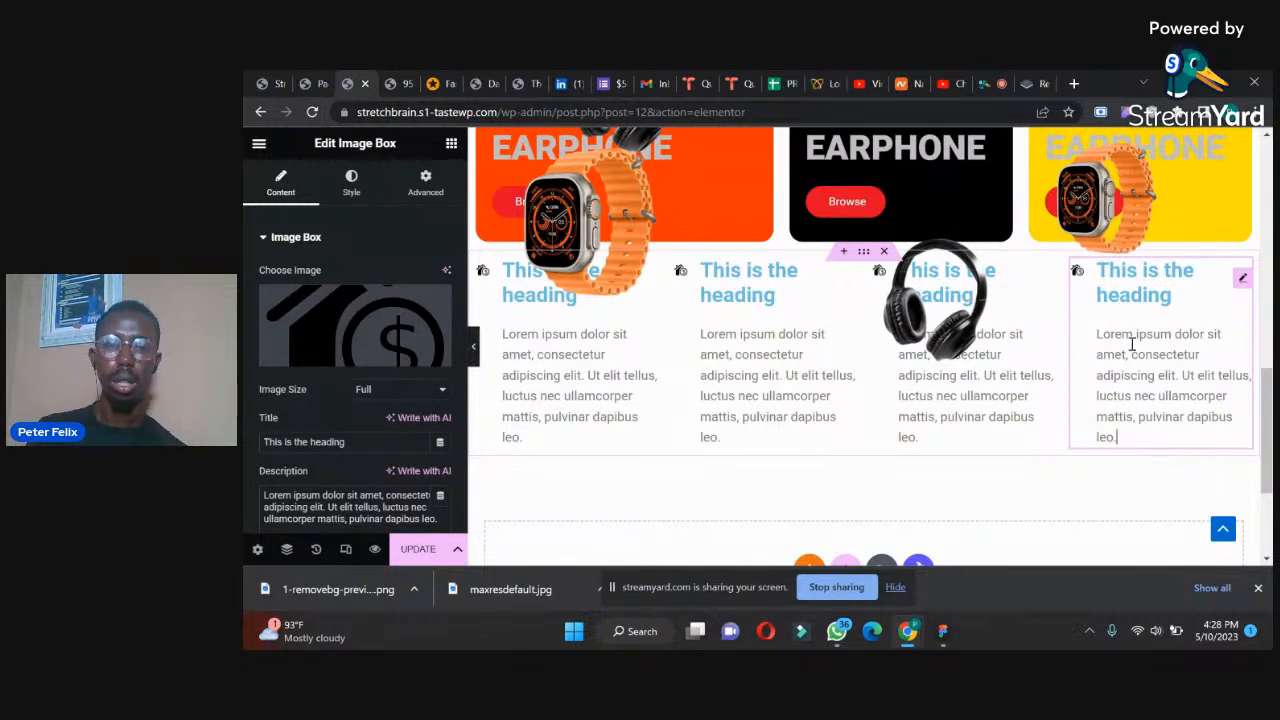
- Title the first image box "Free Shipping" and shorten its description to "Lorem ipsum dolor sit amet, consectetur ."
click(605, 360)
click(351, 183)
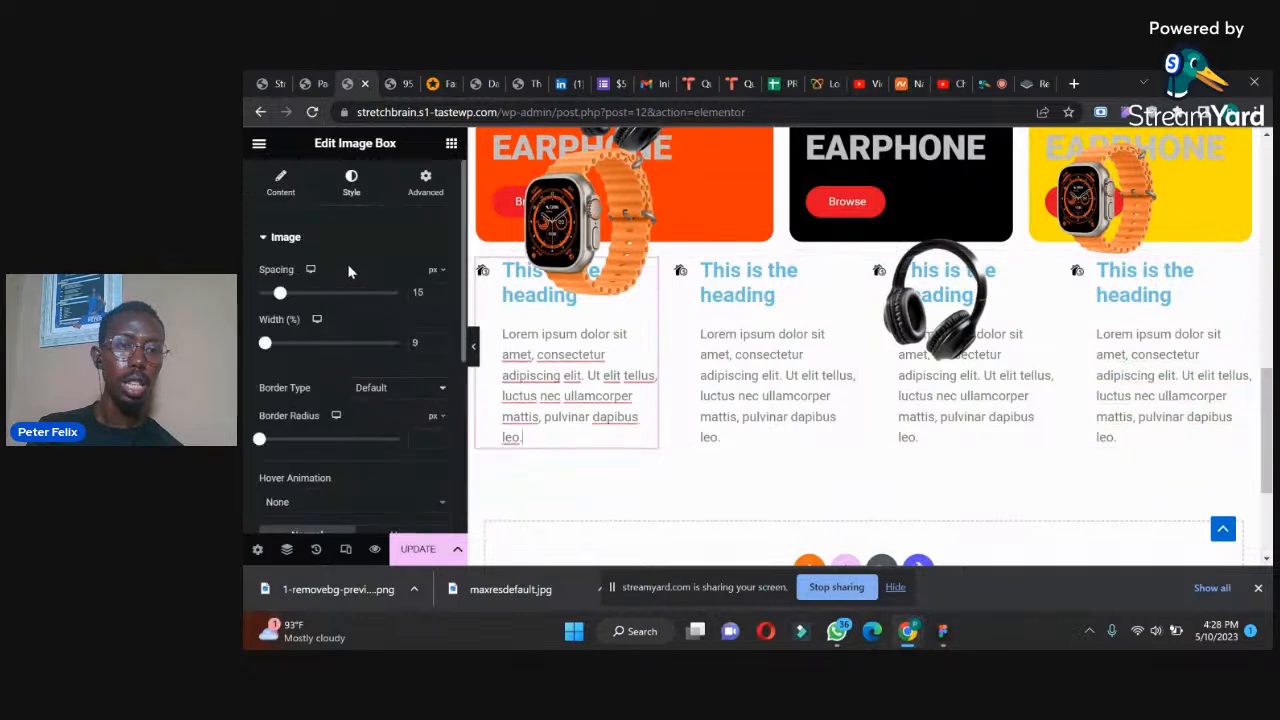
click(391, 83)
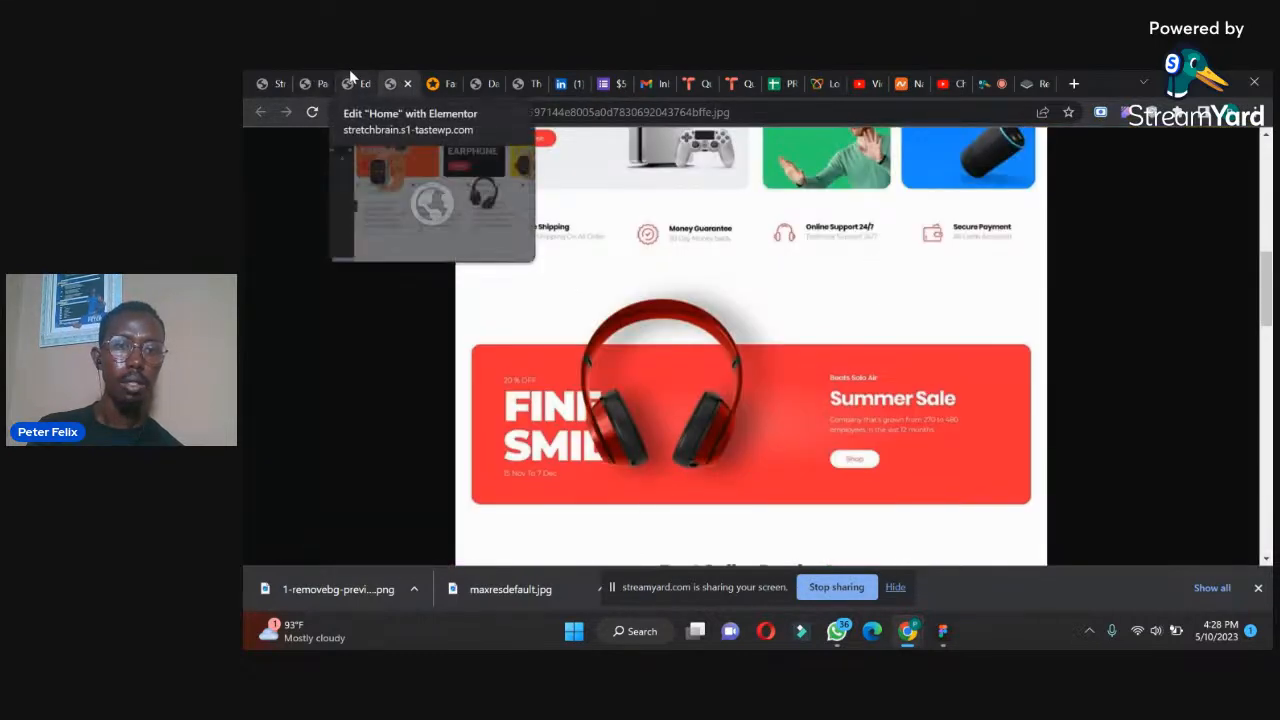
click(349, 72)
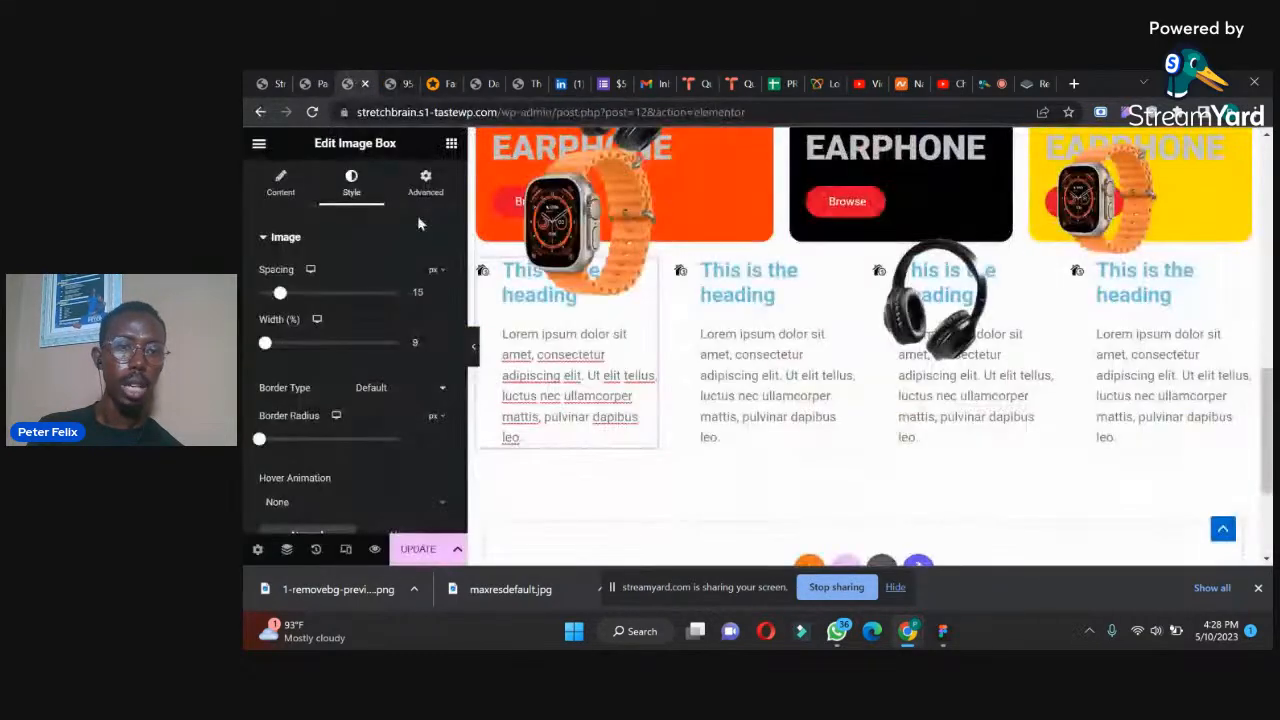
click(281, 183)
drag(372, 441, 245, 403)
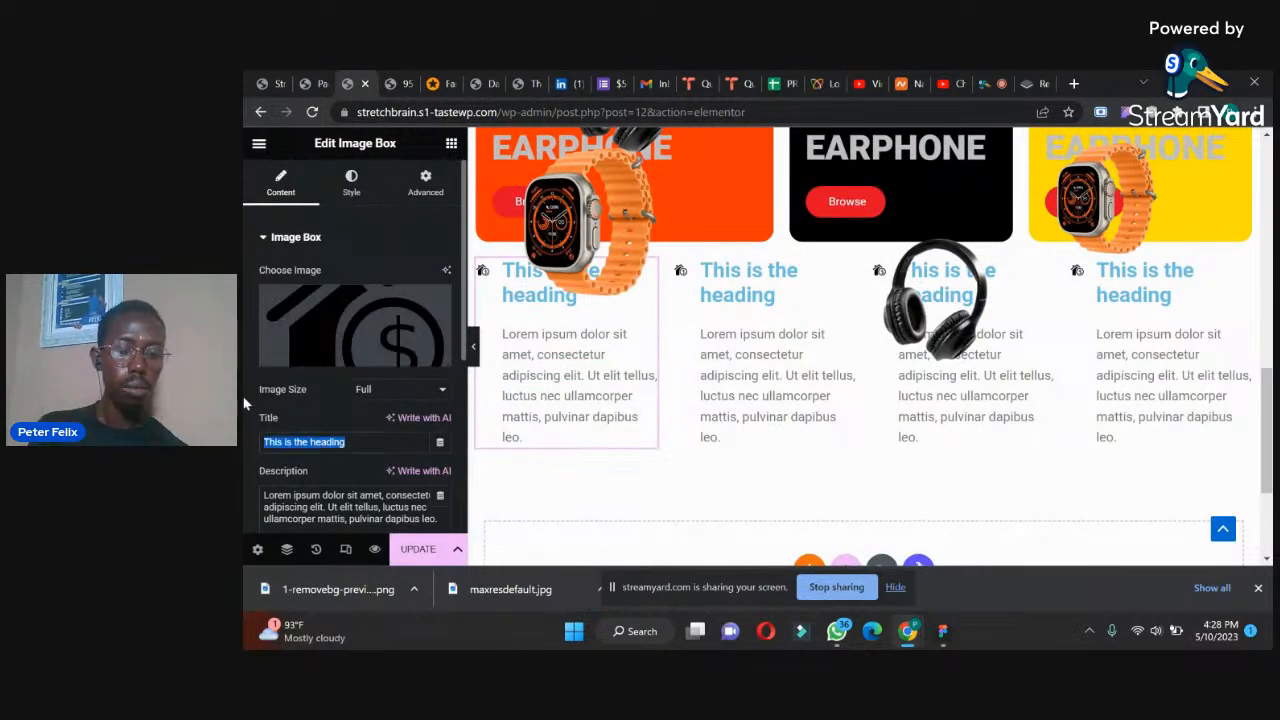
text(Free Shipping)
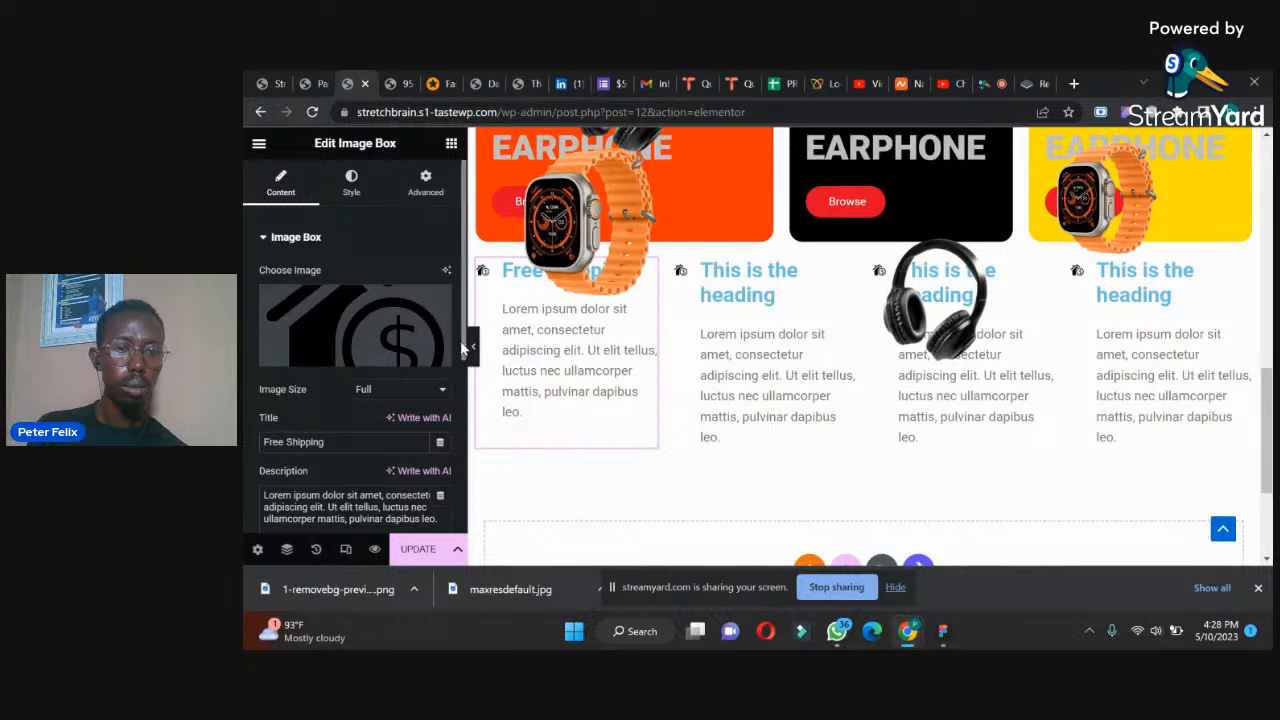
scroll(463, 348, down, 1)
drag(437, 410, 252, 410)
key(BackSpace)
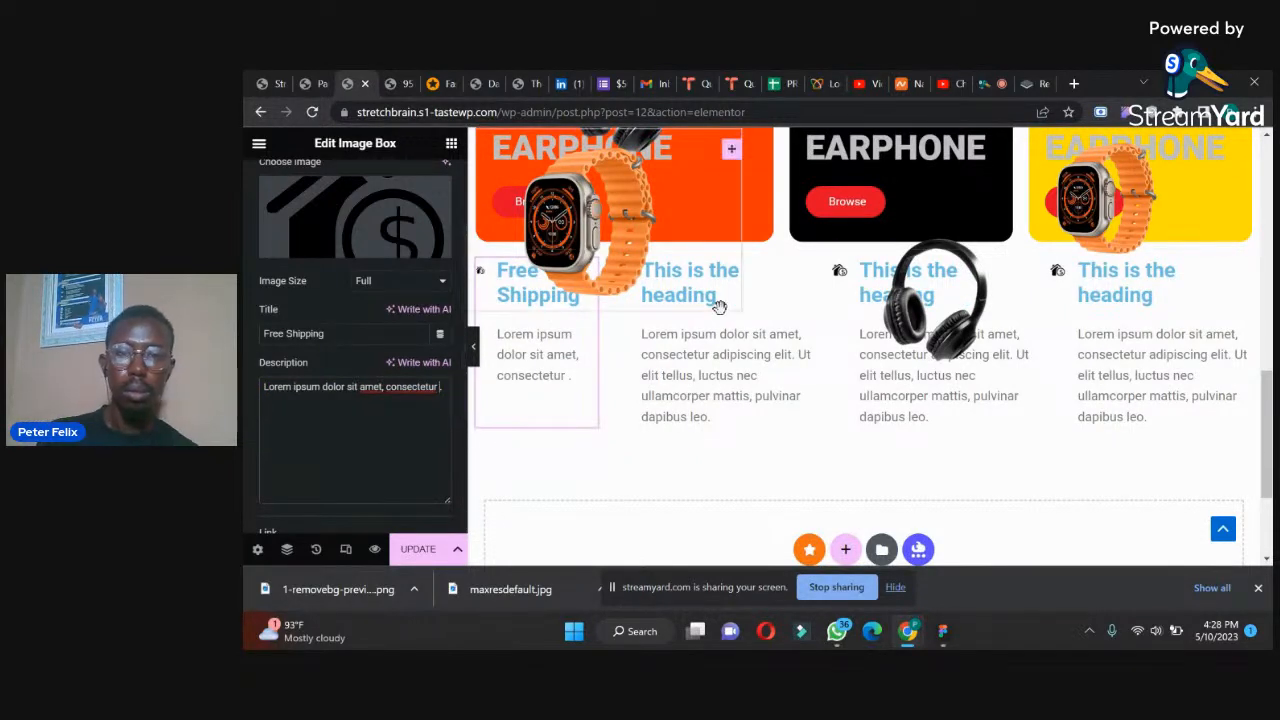
- Delete the three duplicated image boxes, keeping only the Free Shipping one
right_click(783, 433)
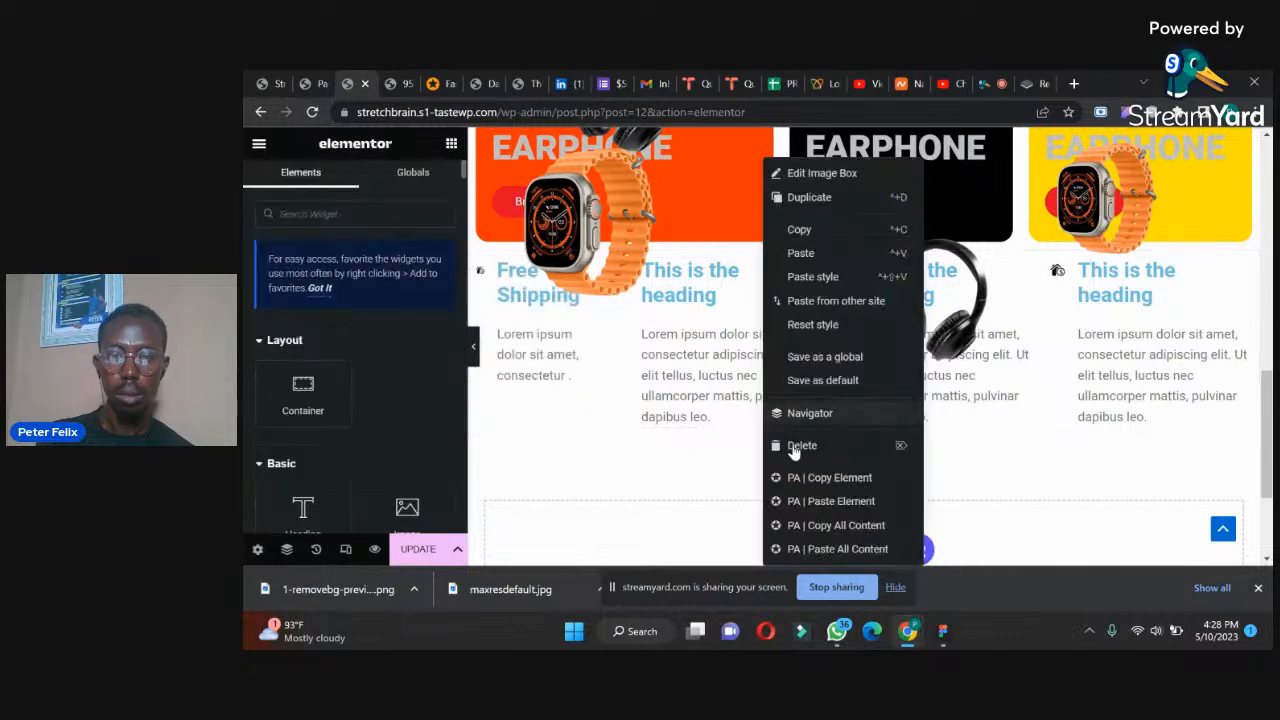
click(792, 446)
right_click(766, 333)
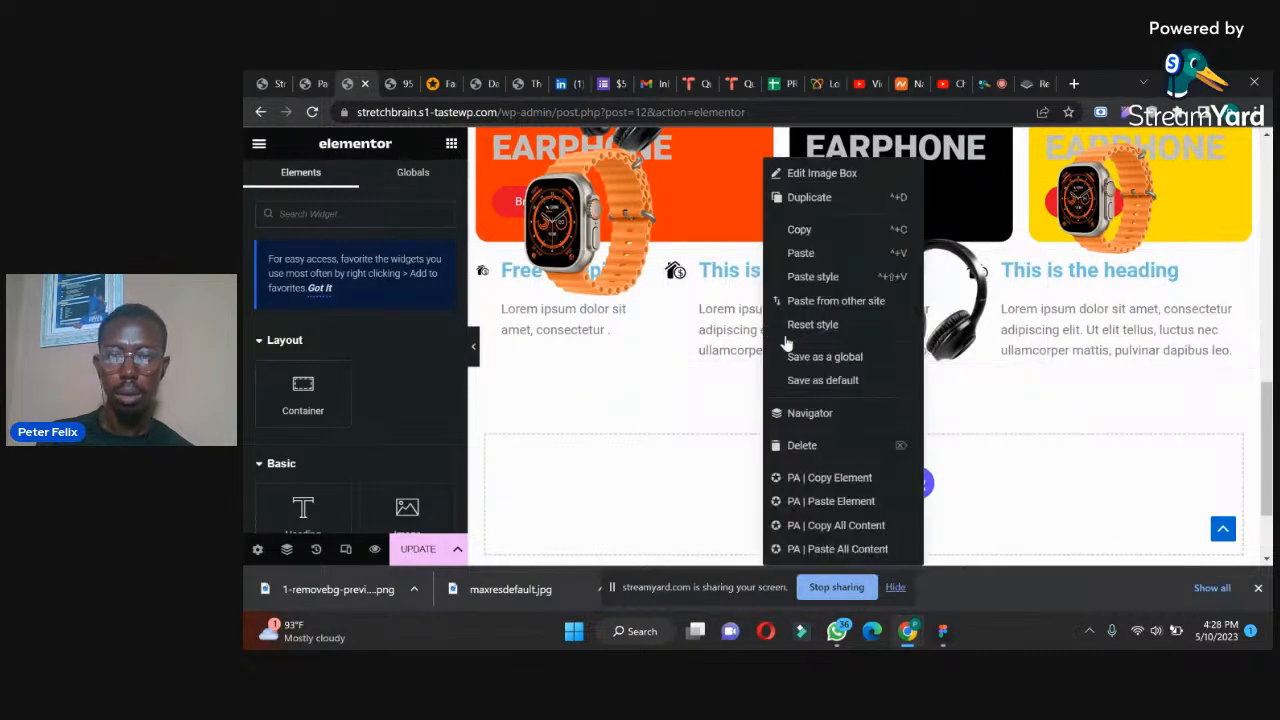
click(808, 446)
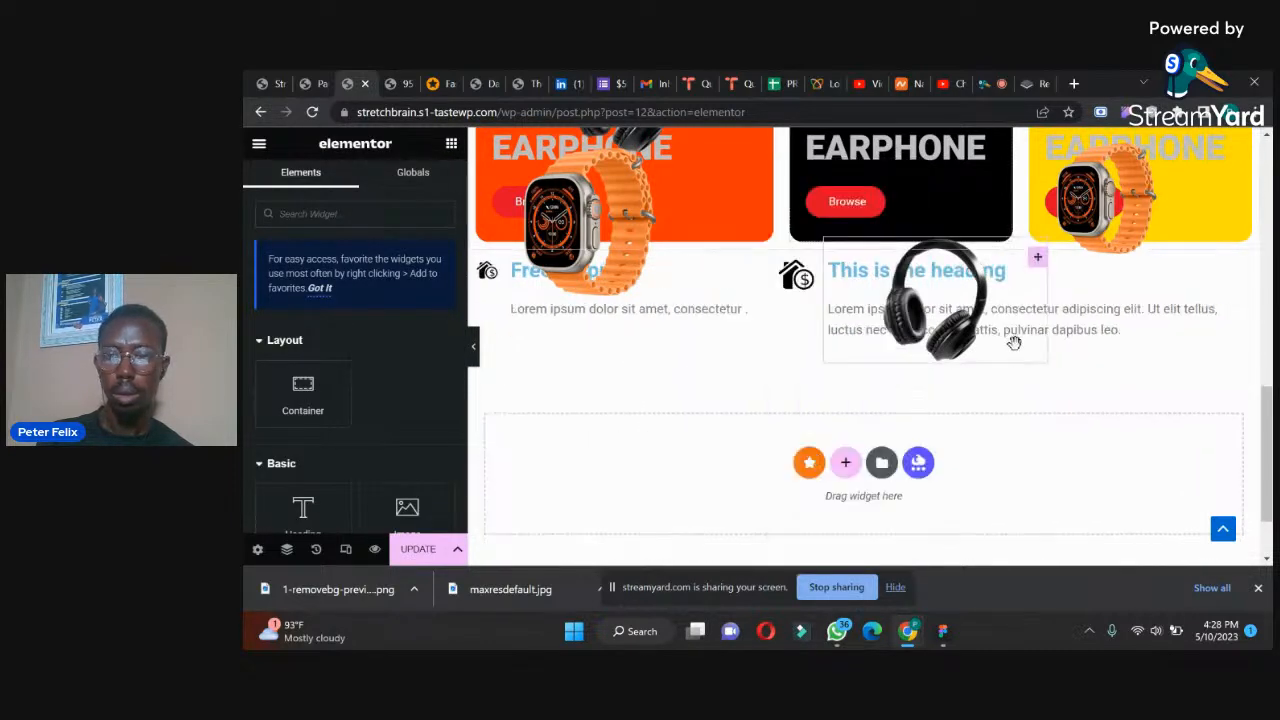
right_click(1016, 350)
click(1050, 445)
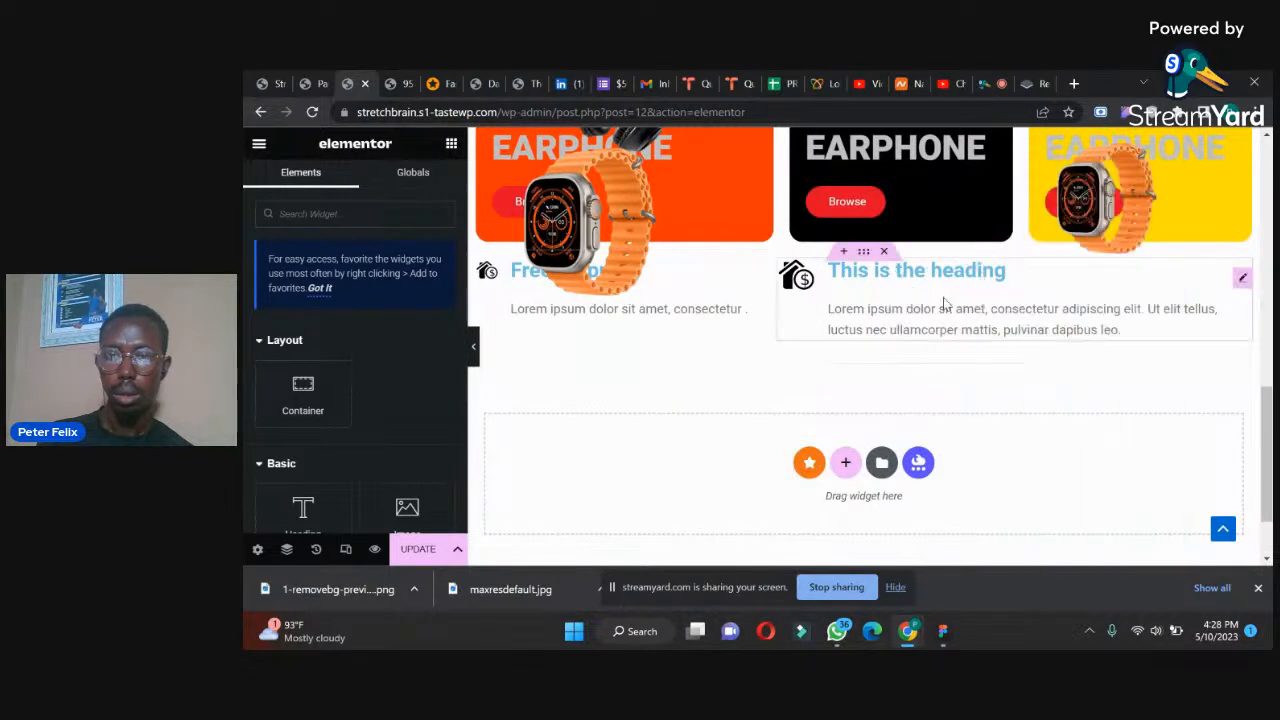
right_click(944, 306)
click(980, 448)
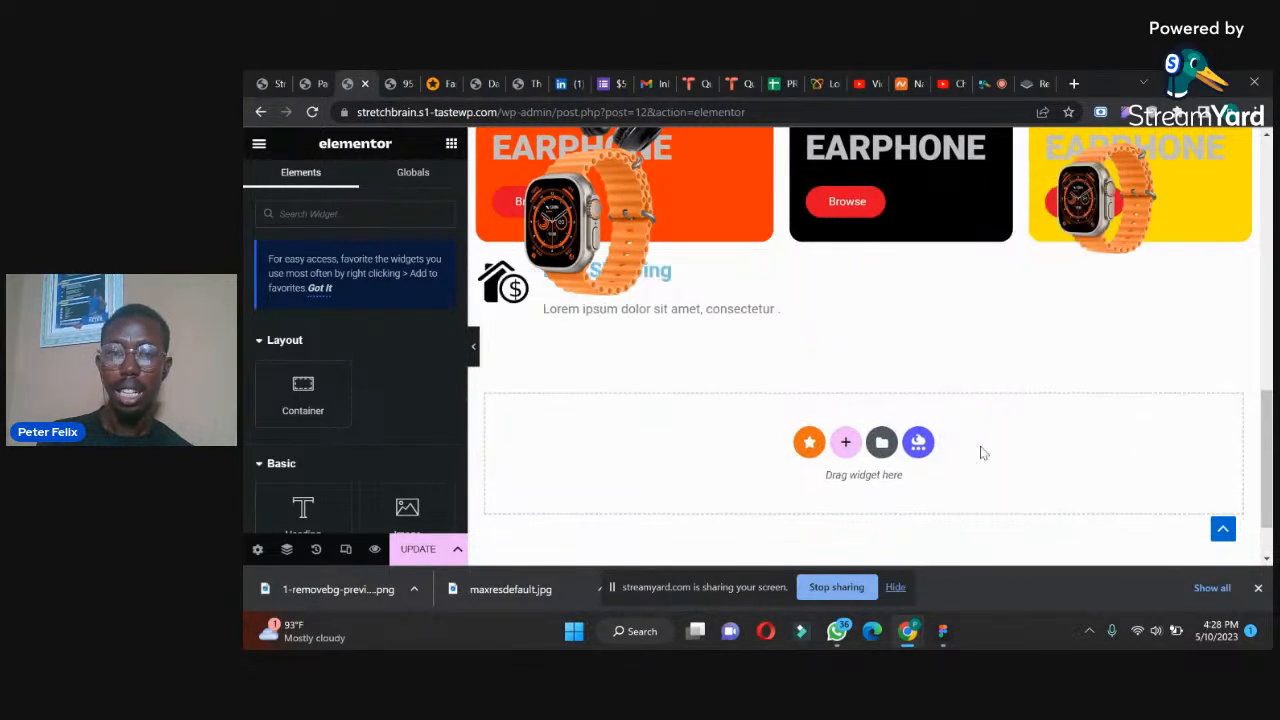
- Set the Free Shipping box's image width to 8% and reduce the spacing between its image and text
click(736, 306)
click(758, 318)
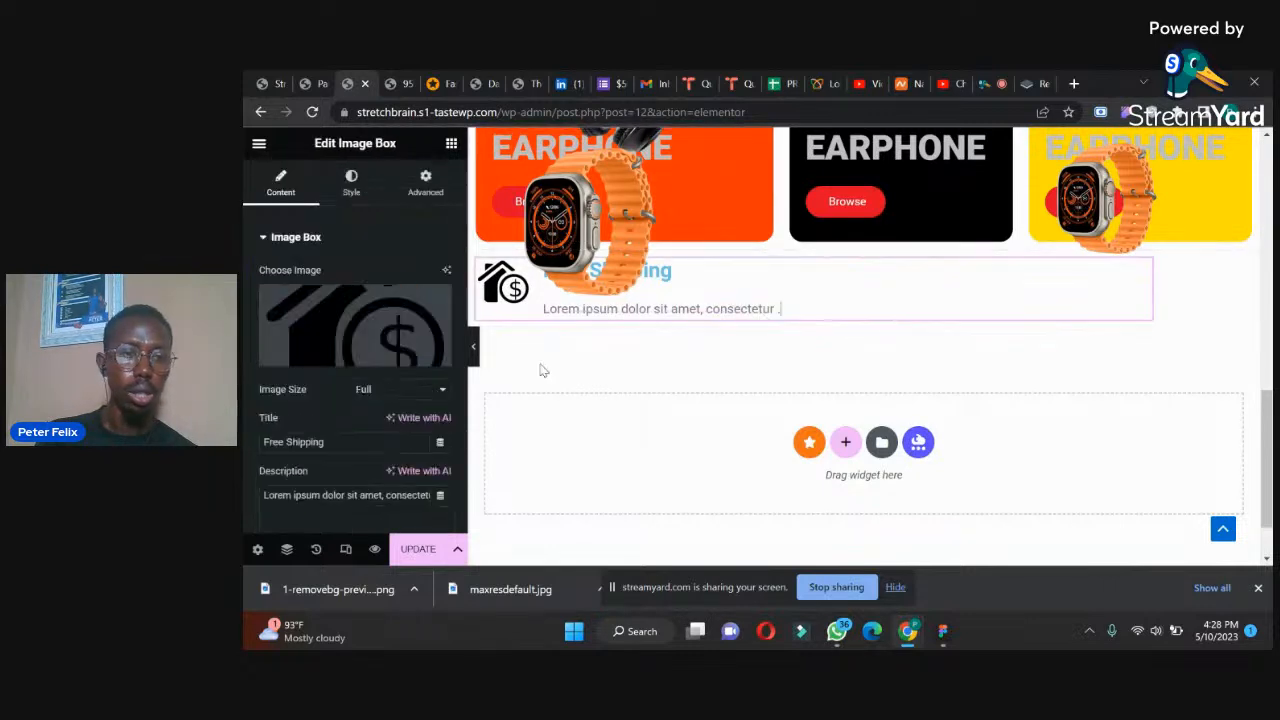
click(350, 185)
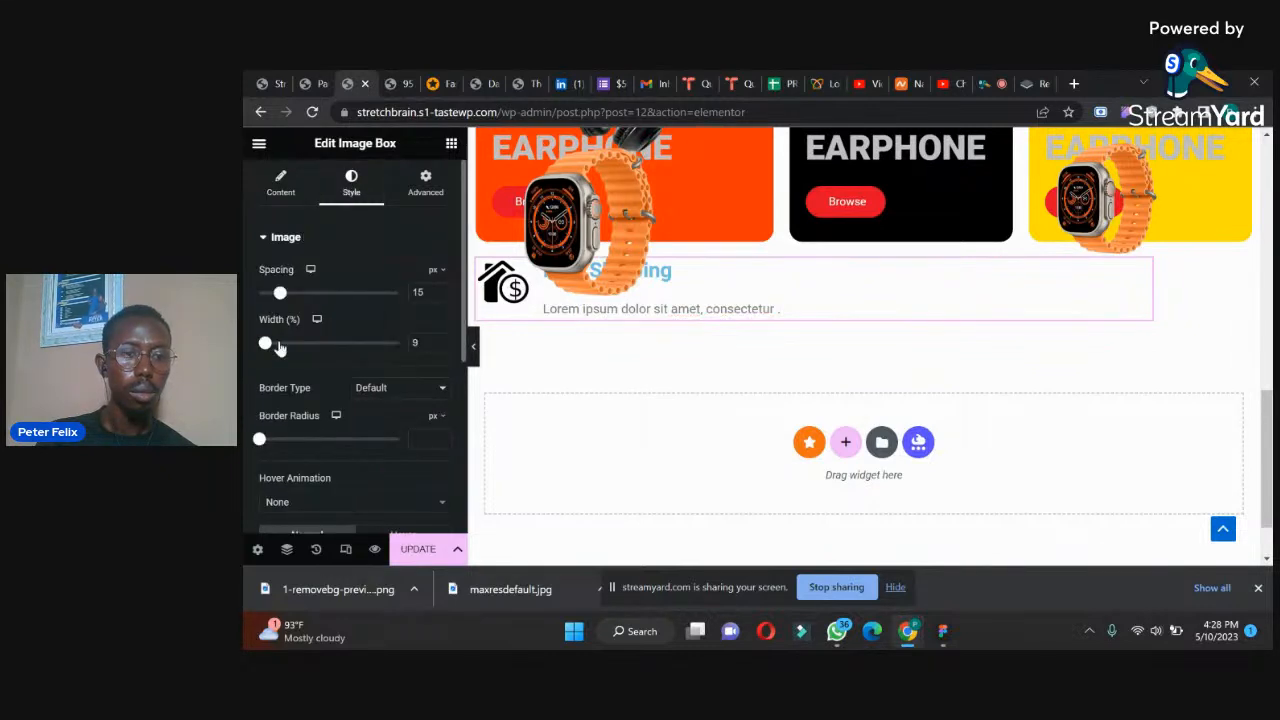
drag(264, 346, 264, 350)
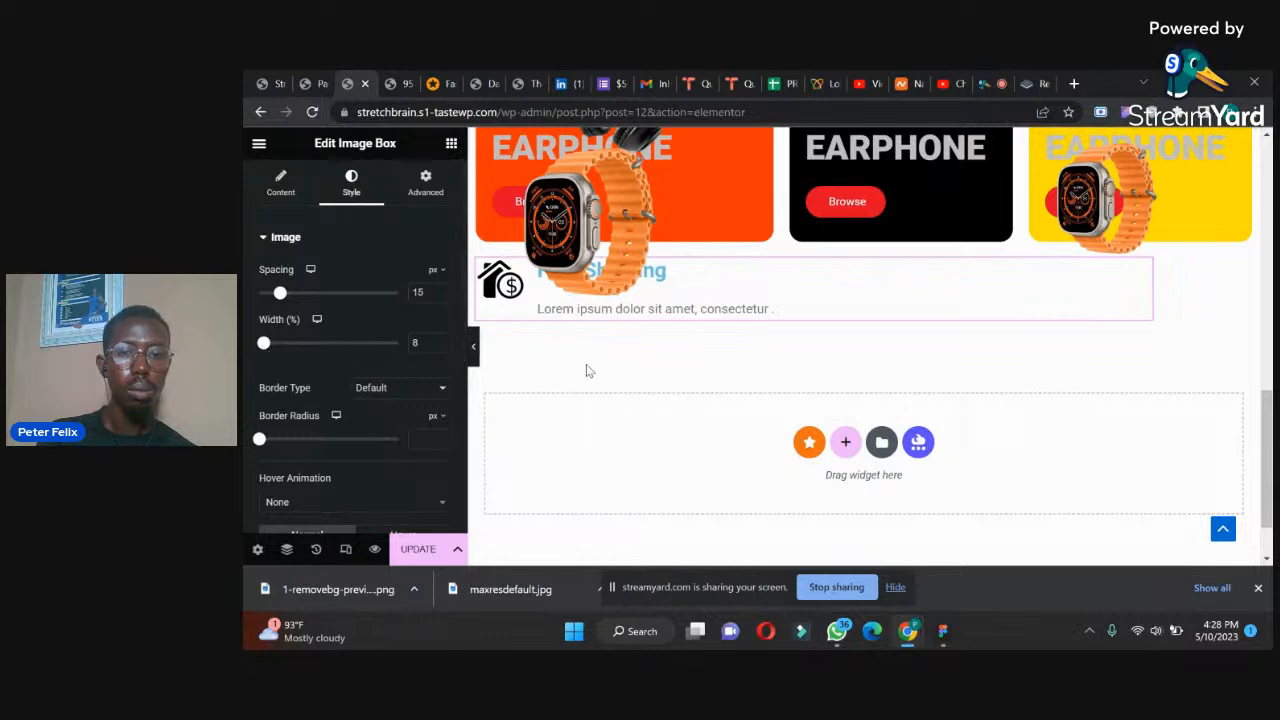
drag(281, 297, 320, 293)
drag(407, 312, 270, 283)
- Set the title spacing of the Free Shipping image box to 2 in its content style
drag(465, 314, 443, 465)
scroll(443, 465, down, 1)
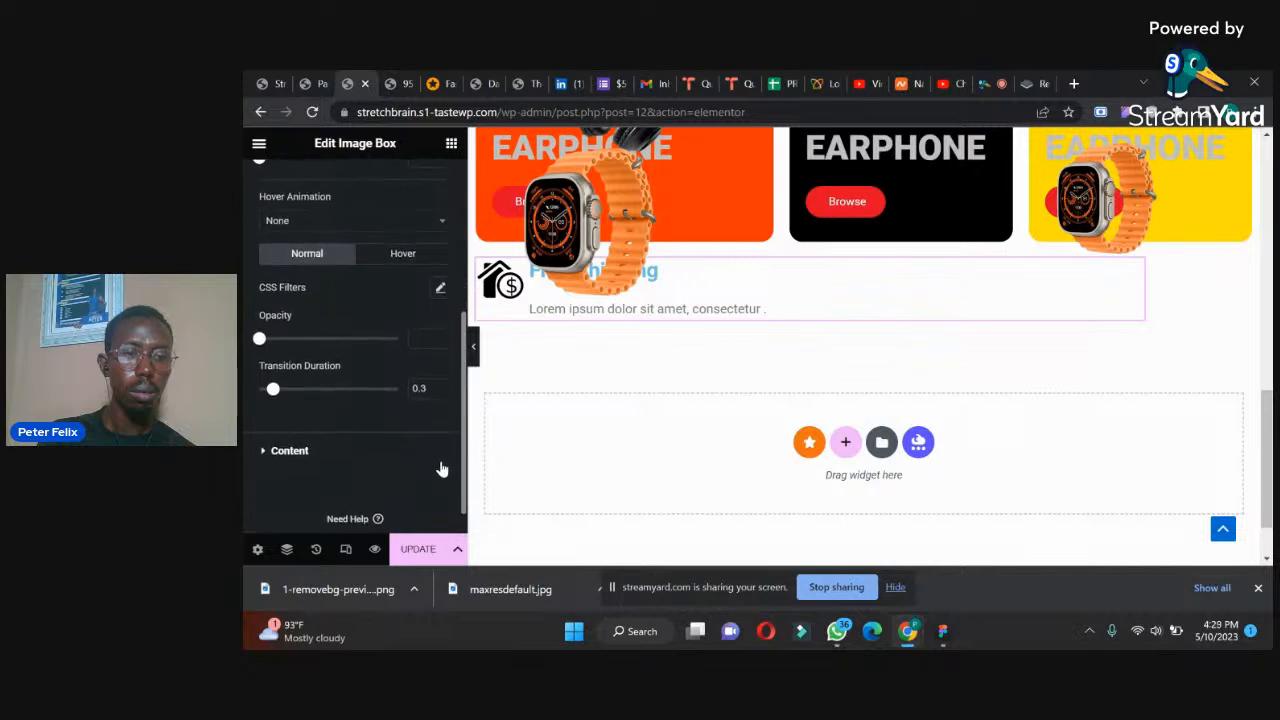
click(289, 445)
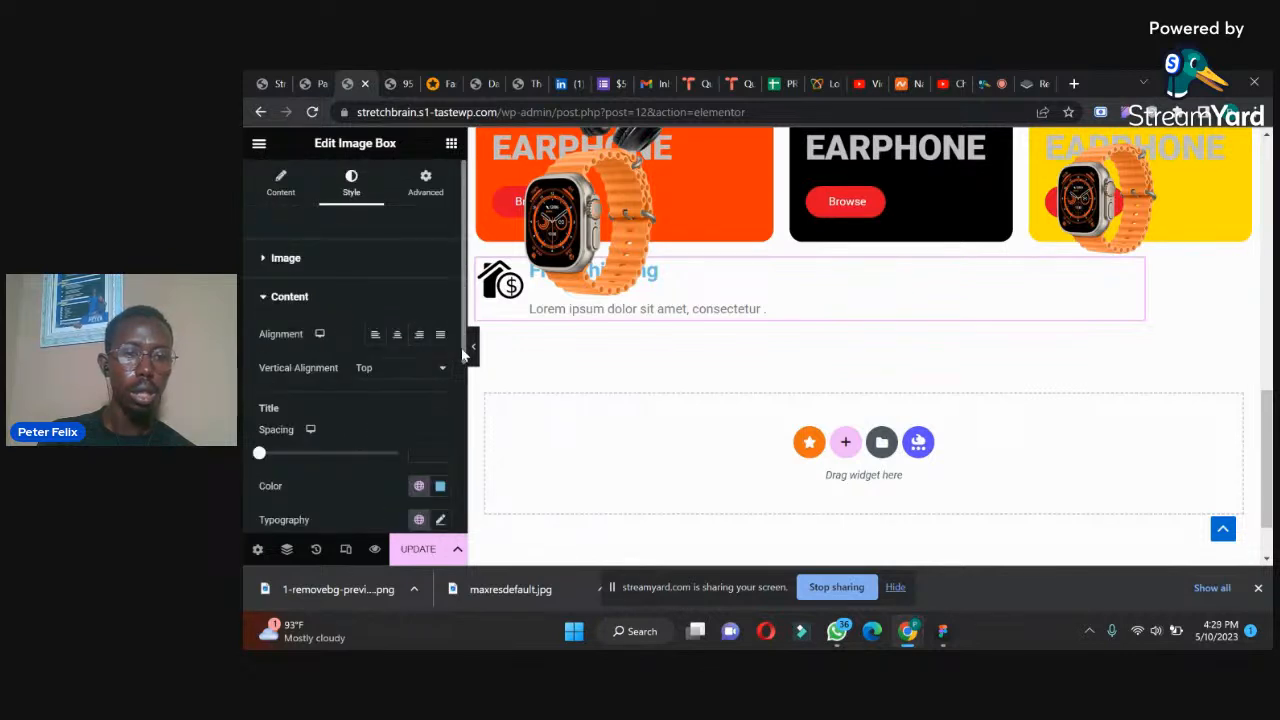
scroll(445, 365, down, 1)
mouse_move(260, 375)
mouse_down()
mouse_move(357, 374)
mouse_move(262, 373)
mouse_up()
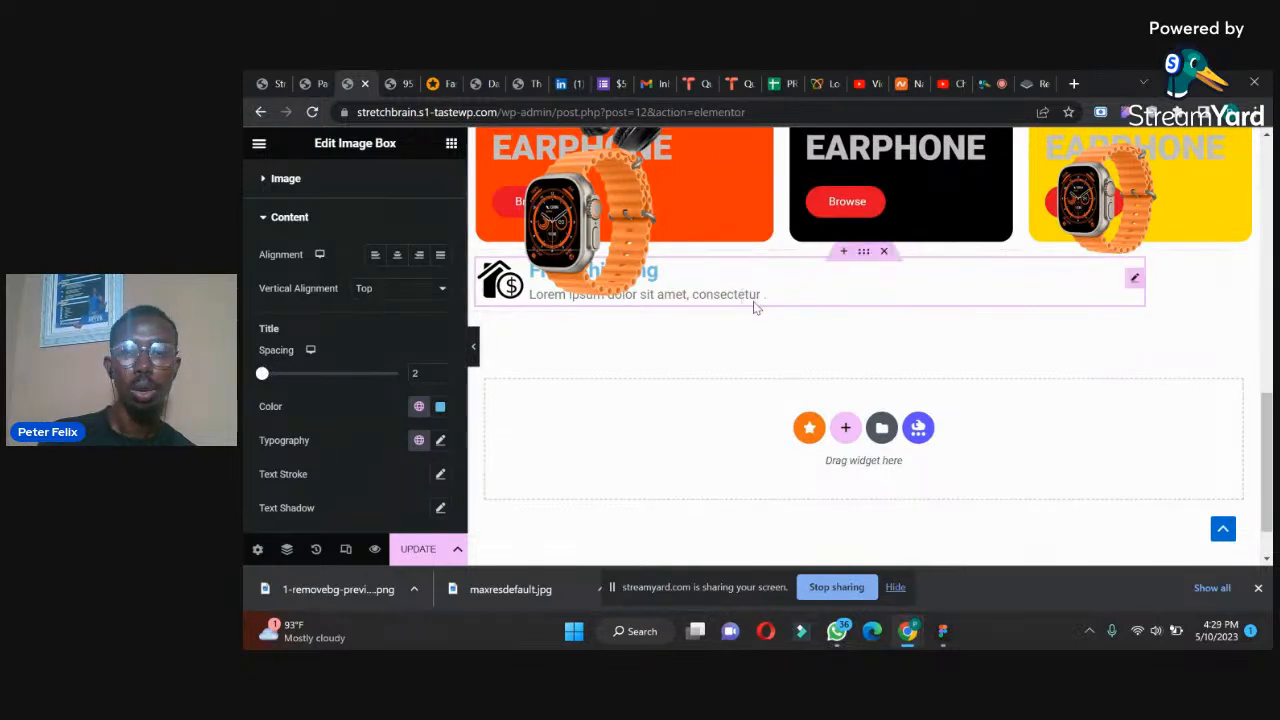
- Duplicate the restyled Free Shipping image box three times to fill the feature row with four boxes
right_click(805, 297)
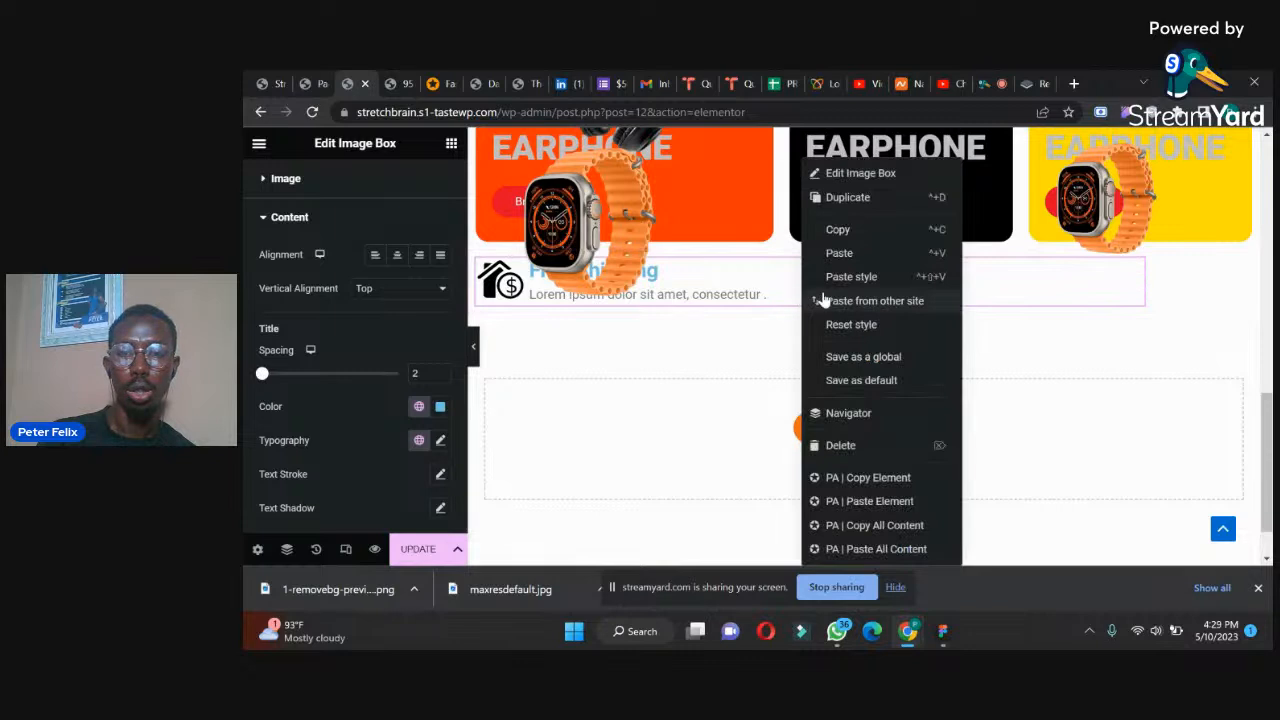
click(843, 198)
right_click(910, 297)
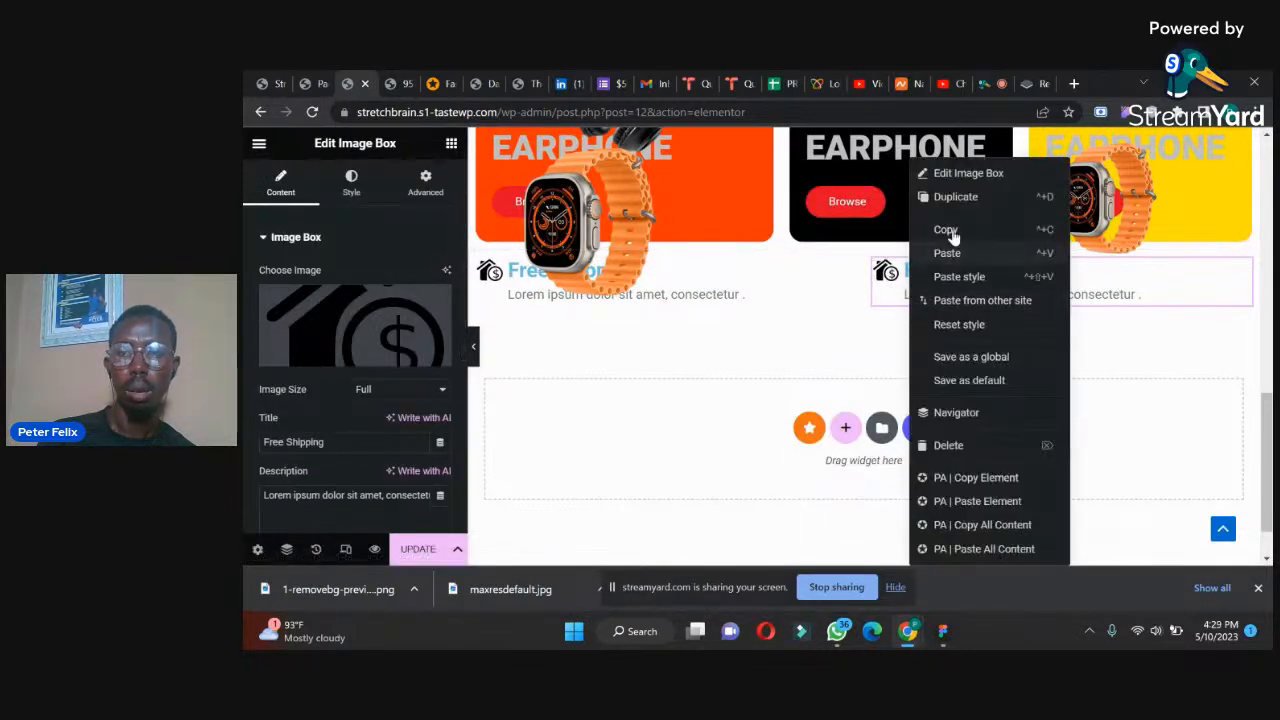
click(952, 197)
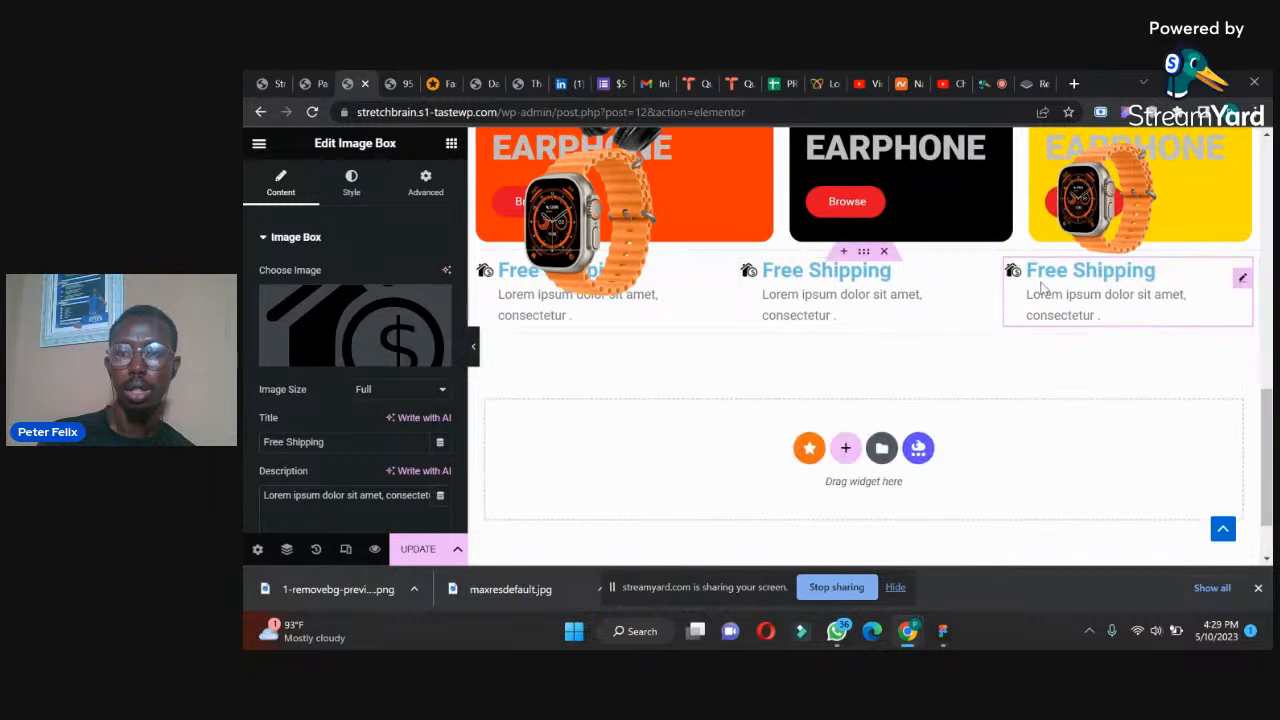
right_click(1040, 288)
click(1071, 208)
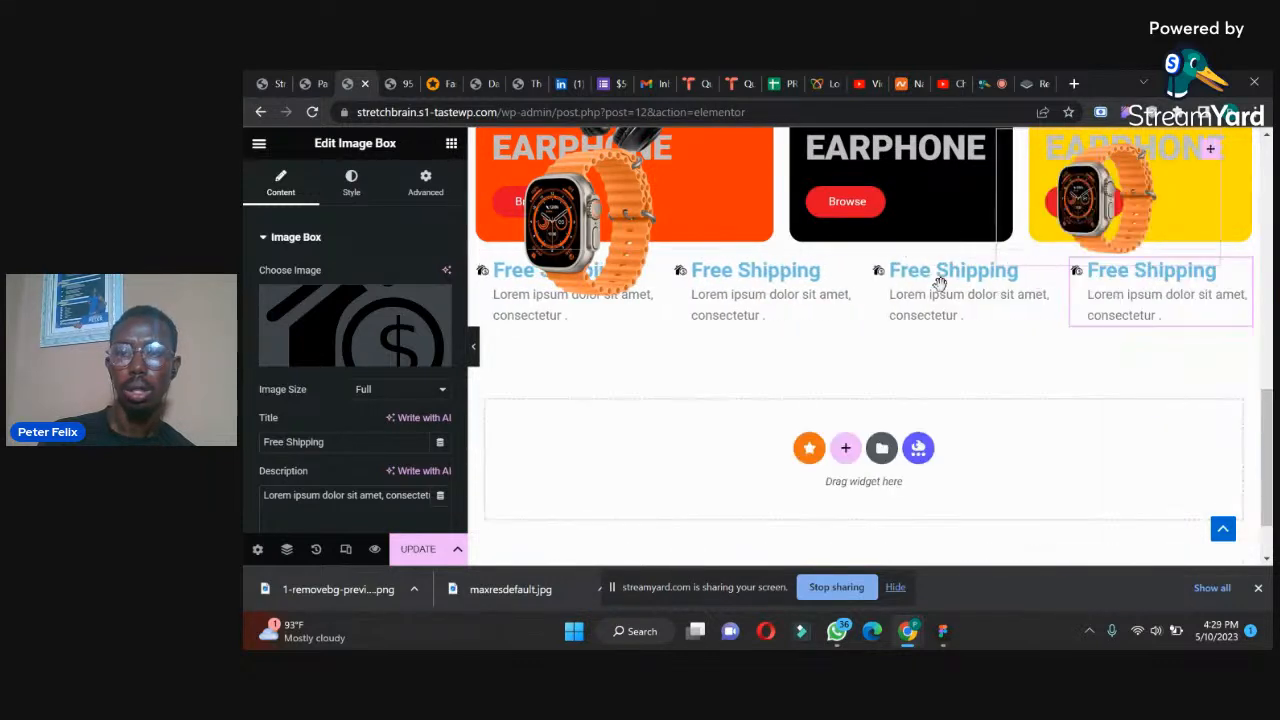
- Set the gap between elements to 10 px in the container holding the four image boxes
click(723, 328)
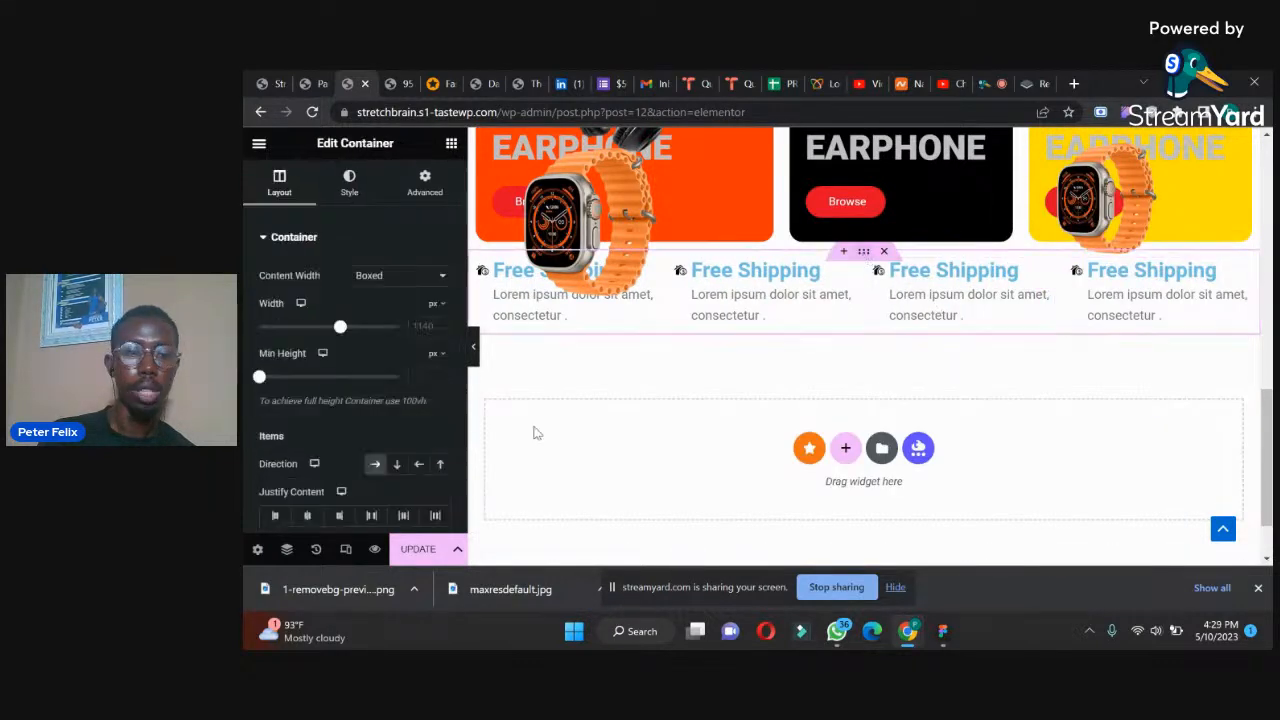
scroll(440, 370, down, 2)
click(419, 398)
text(10)
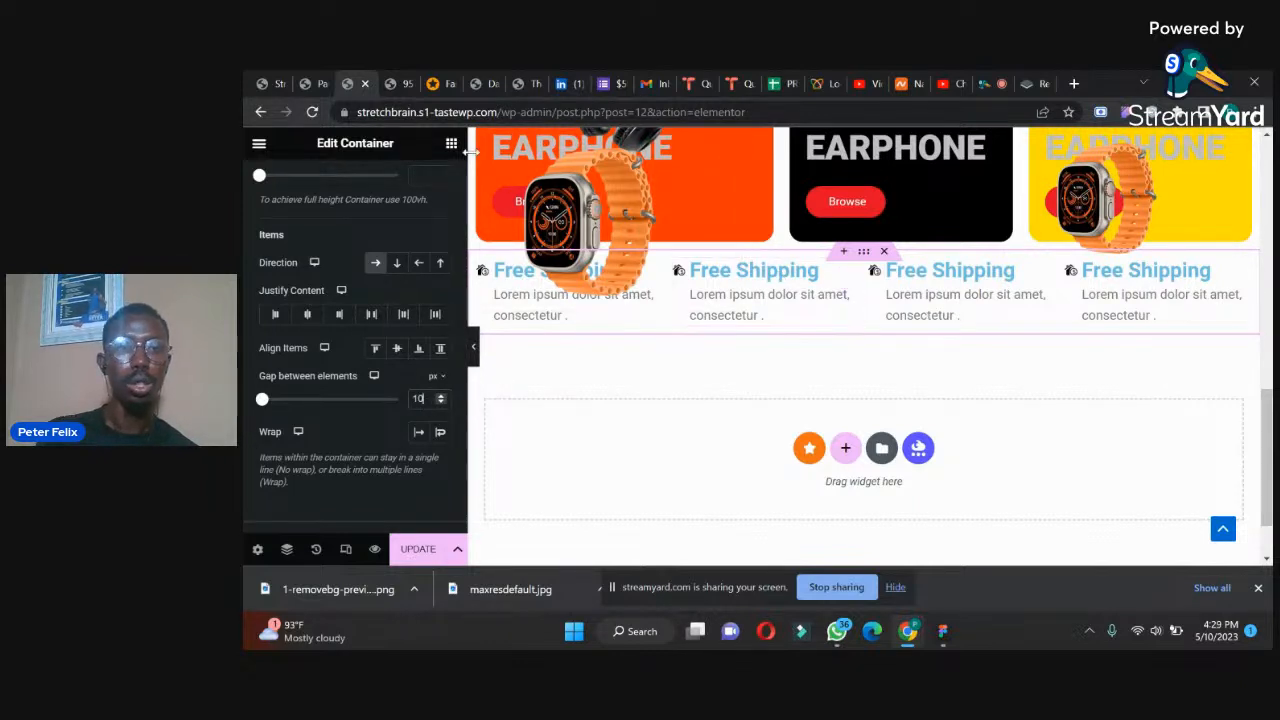
- Check the reference design's feature row and examine the Summer Sale headphone banner beneath it
click(440, 84)
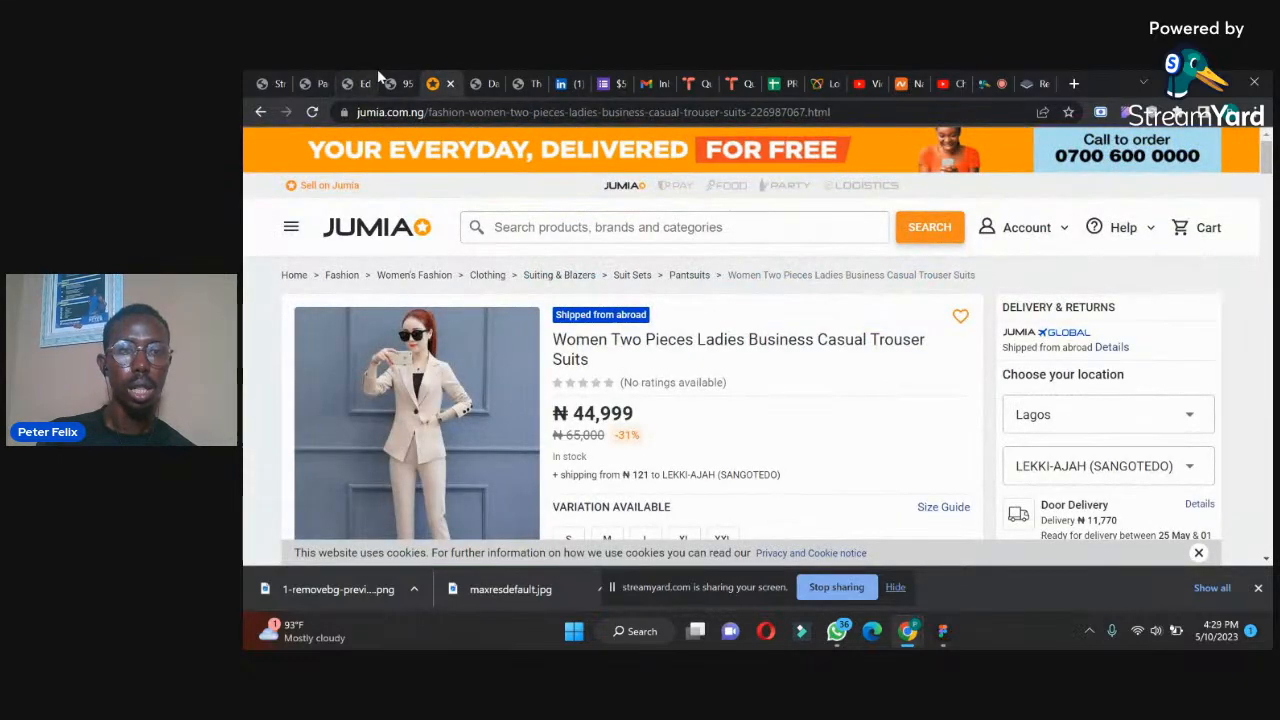
click(399, 78)
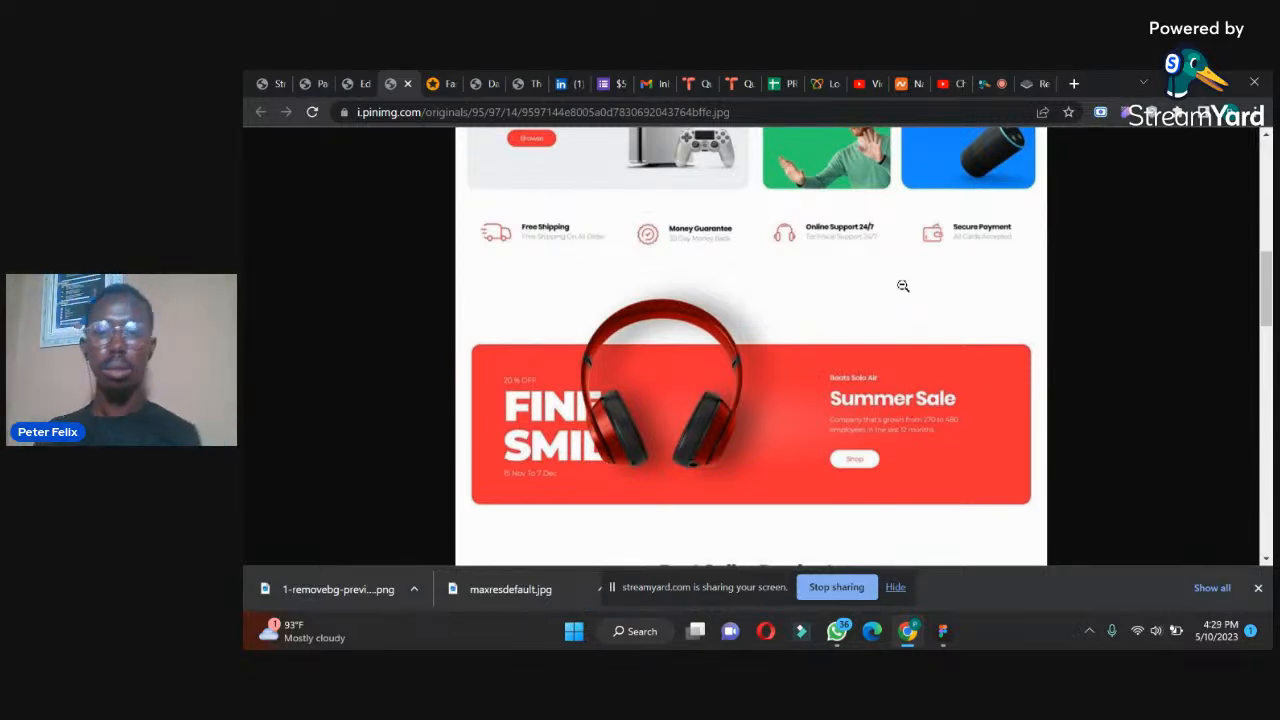
mouse_move(1266, 295)
mouse_down()
mouse_move(1267, 388)
mouse_move(1266, 290)
mouse_up()
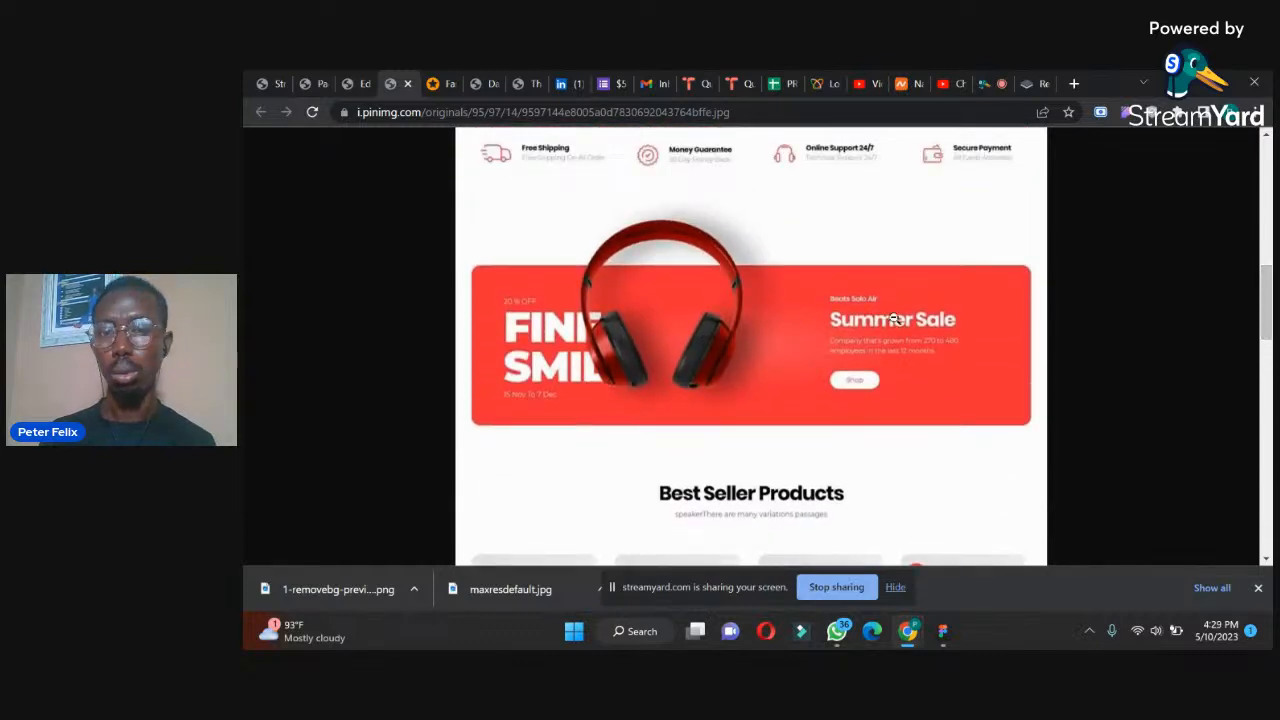
- Check the reference design's Best Seller Products section and add an empty container below the feature row
drag(1268, 308, 1263, 355)
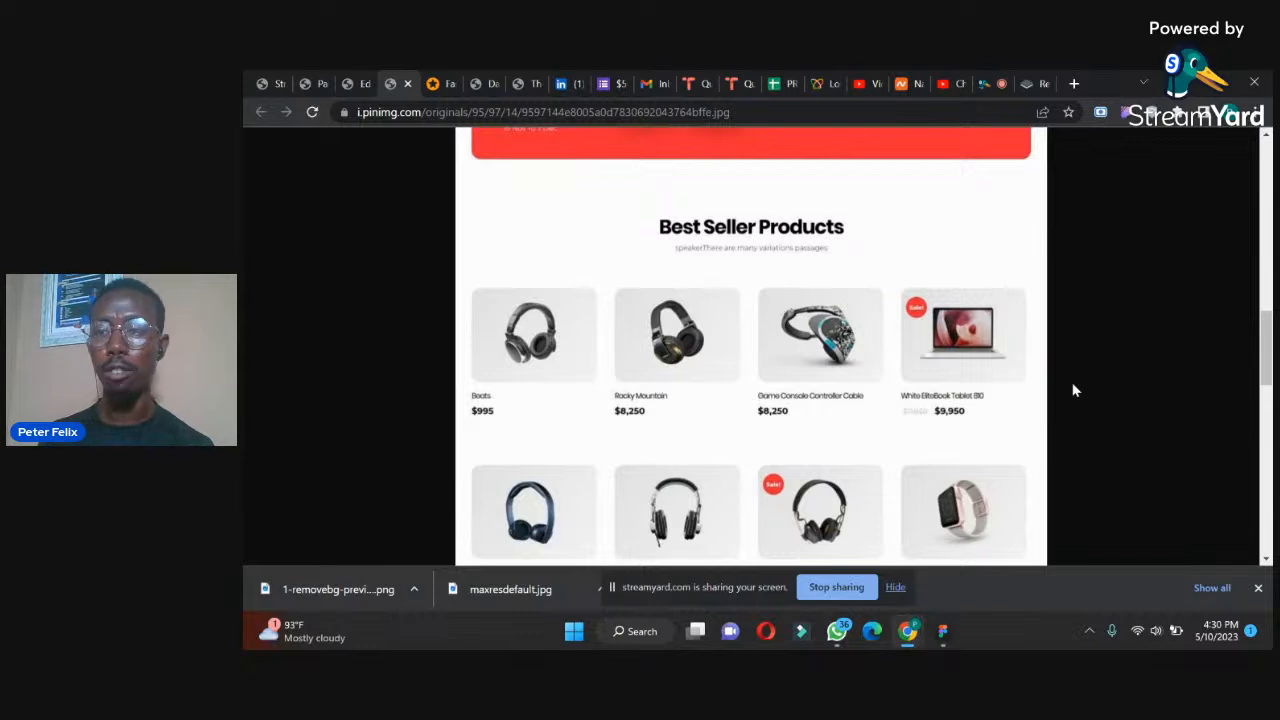
scroll(1266, 350, down, 1)
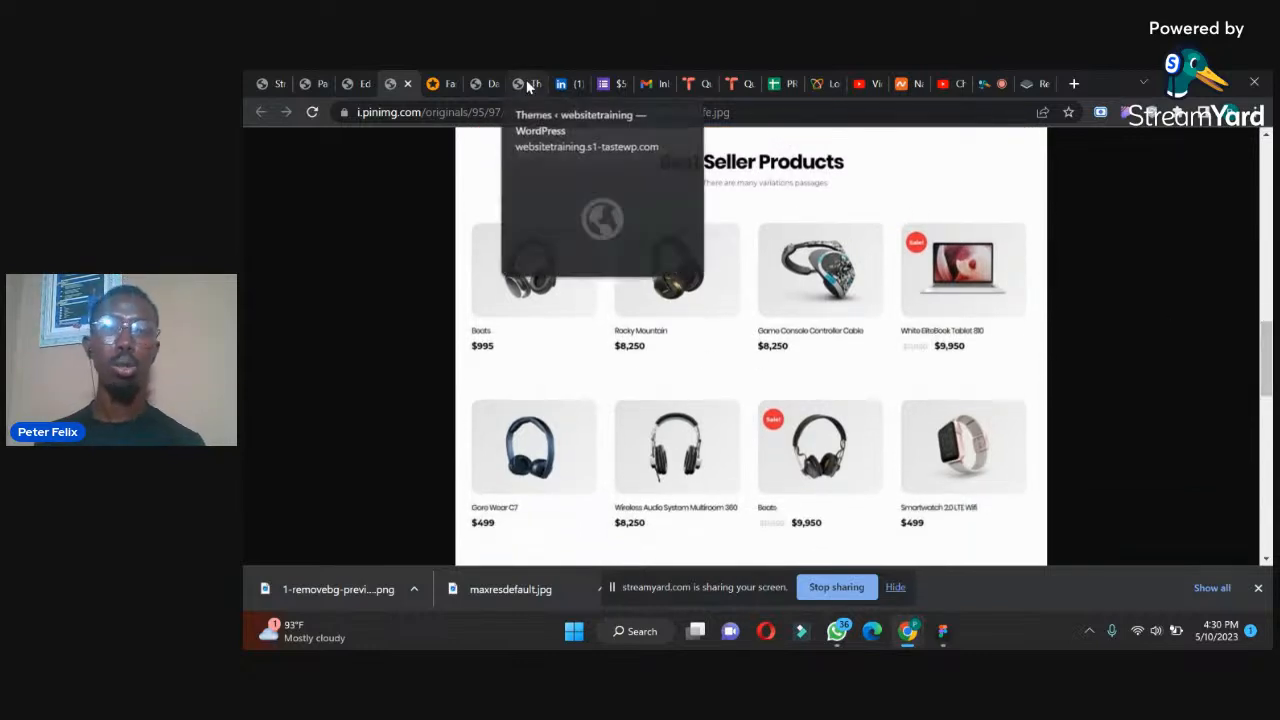
click(353, 80)
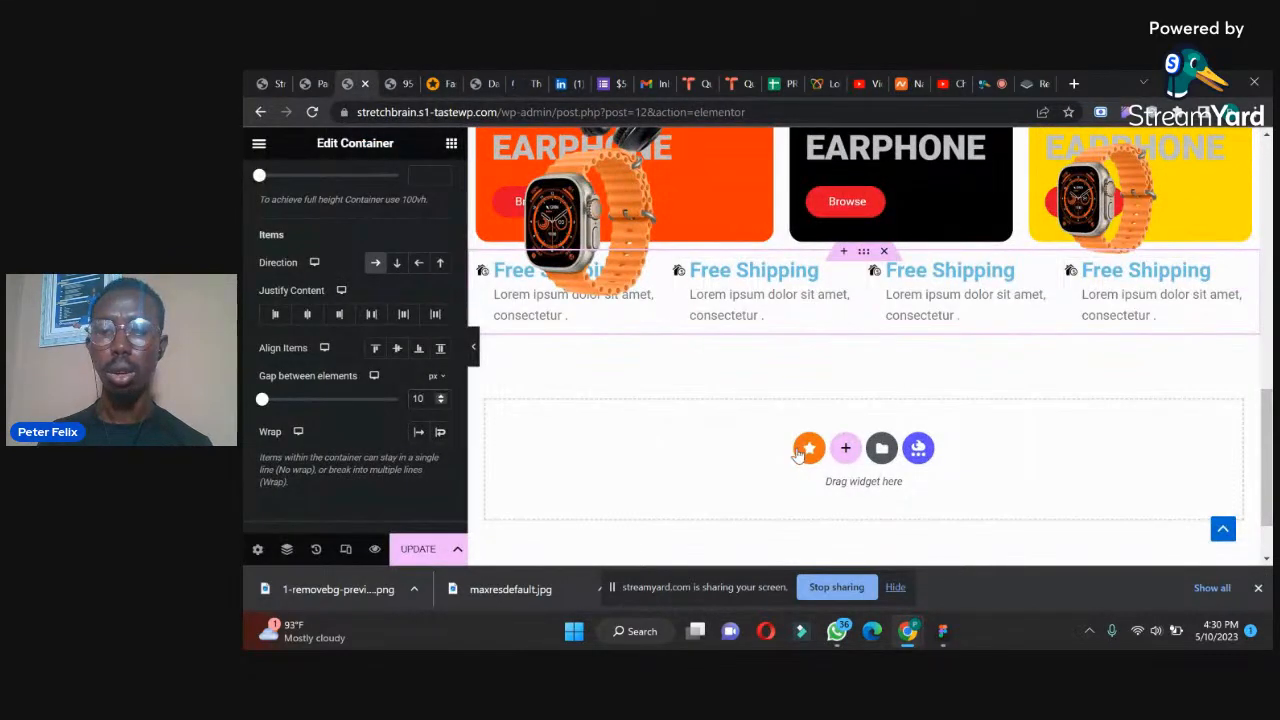
click(847, 450)
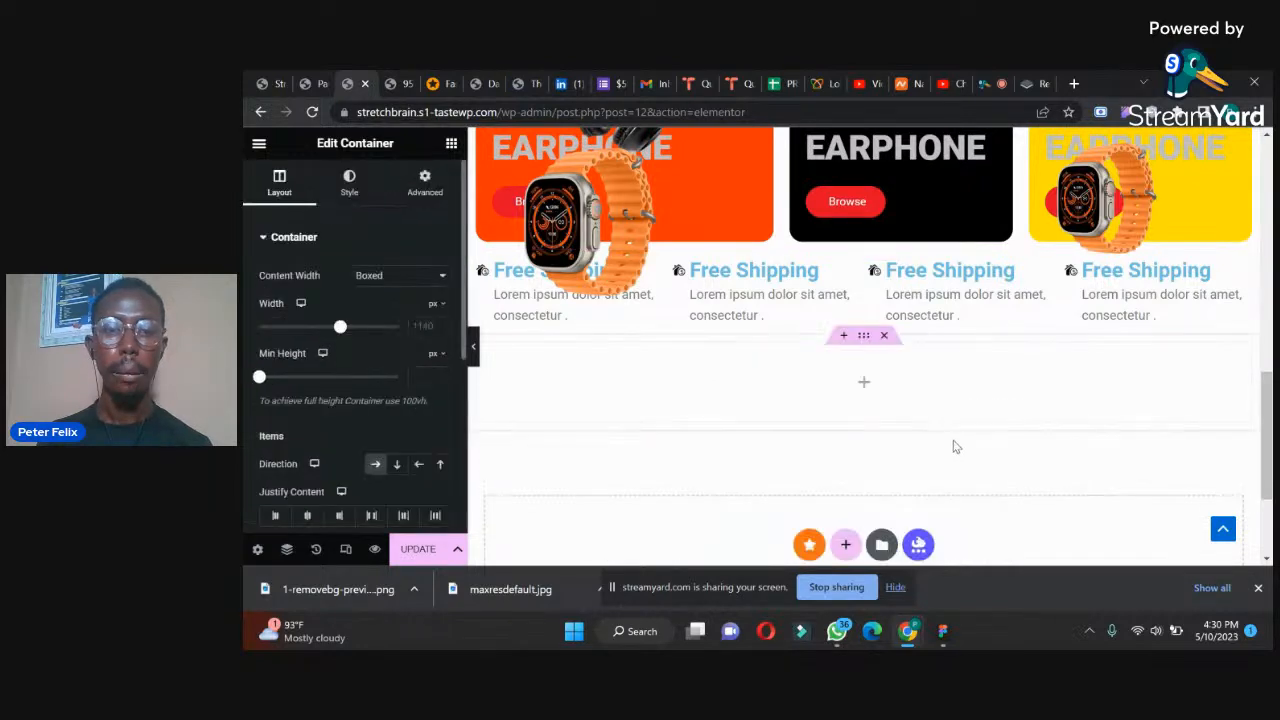
- Add a Heading widget to the empty container below the feature row
click(312, 83)
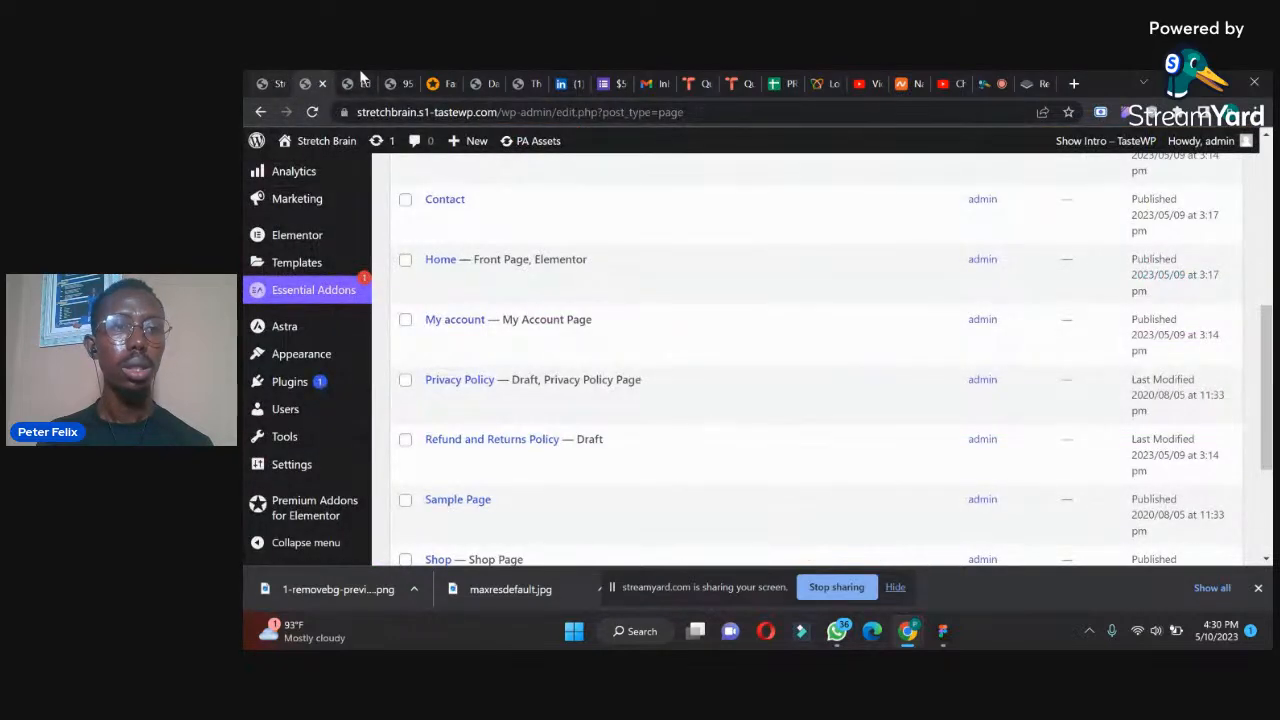
click(392, 81)
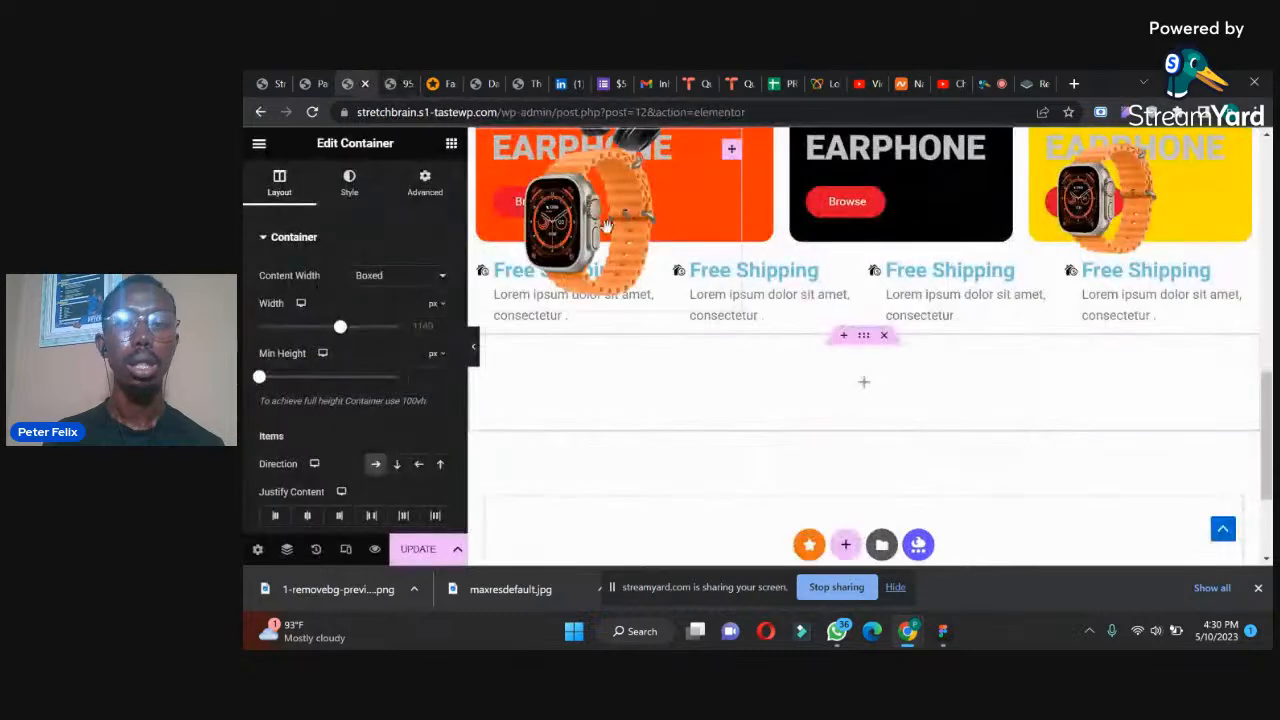
click(349, 83)
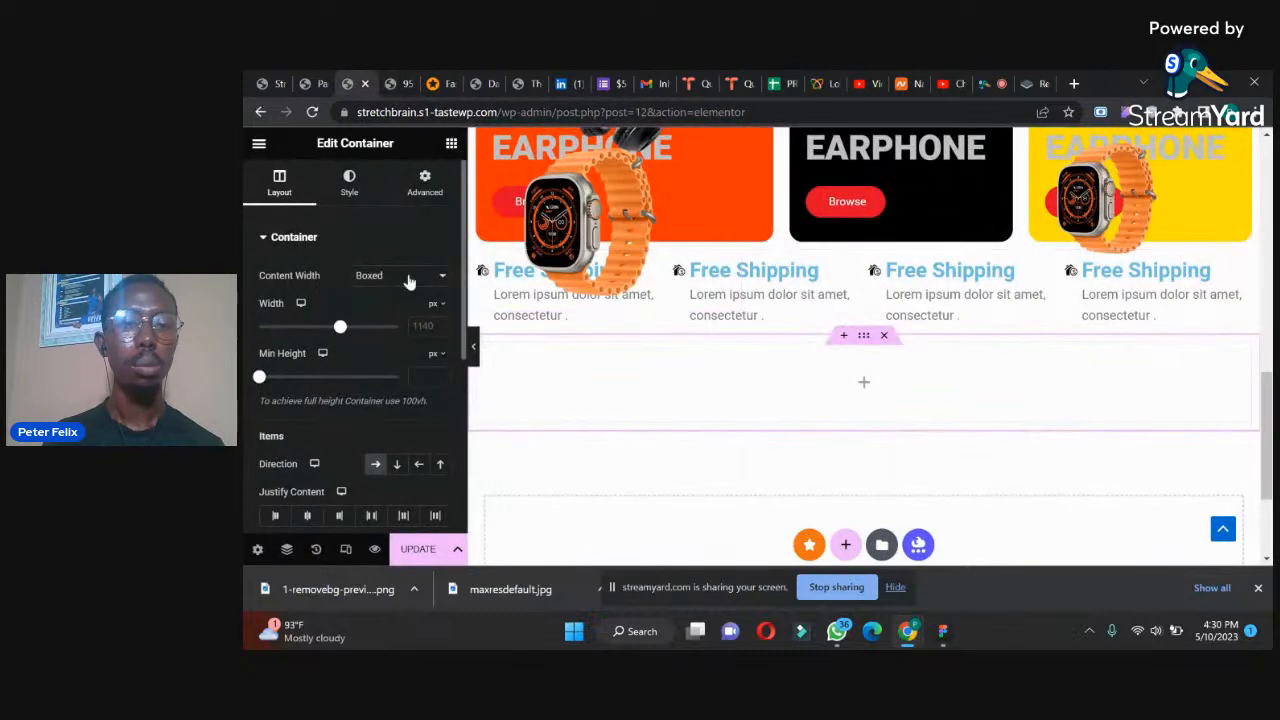
click(450, 143)
drag(300, 507, 864, 340)
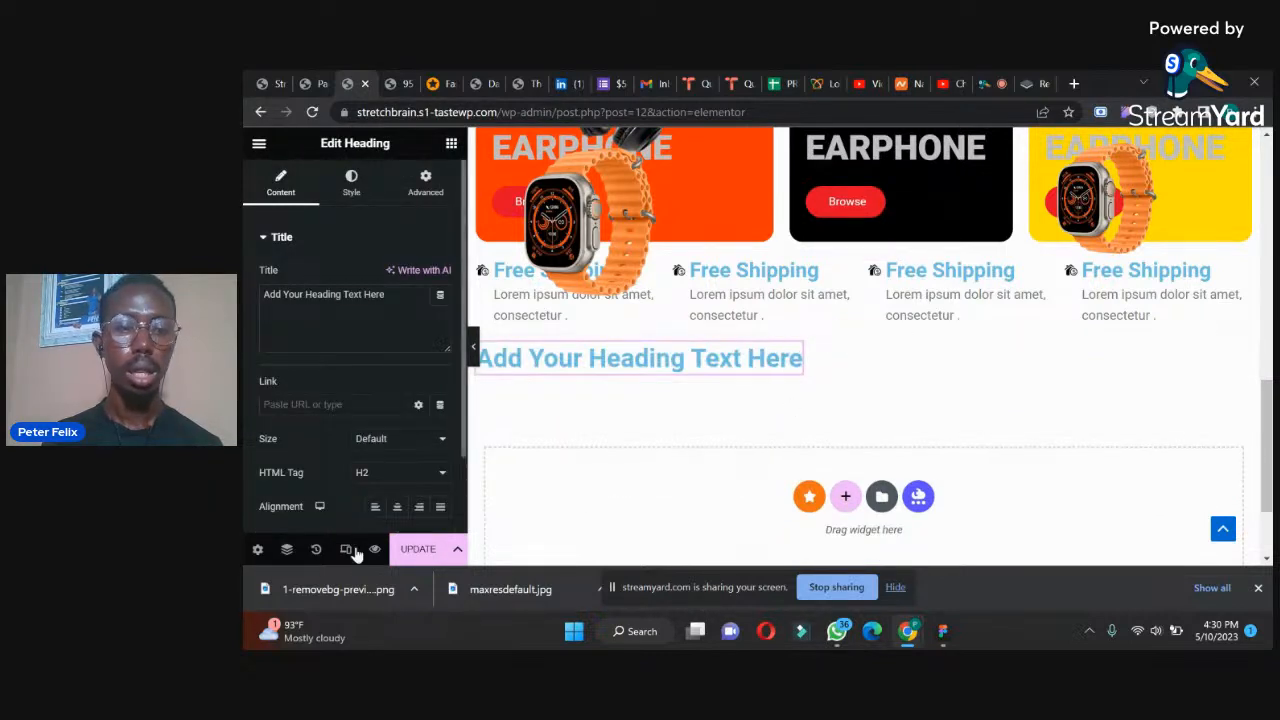
- Set the new heading's alignment to right and justify its container's content to the center
click(397, 506)
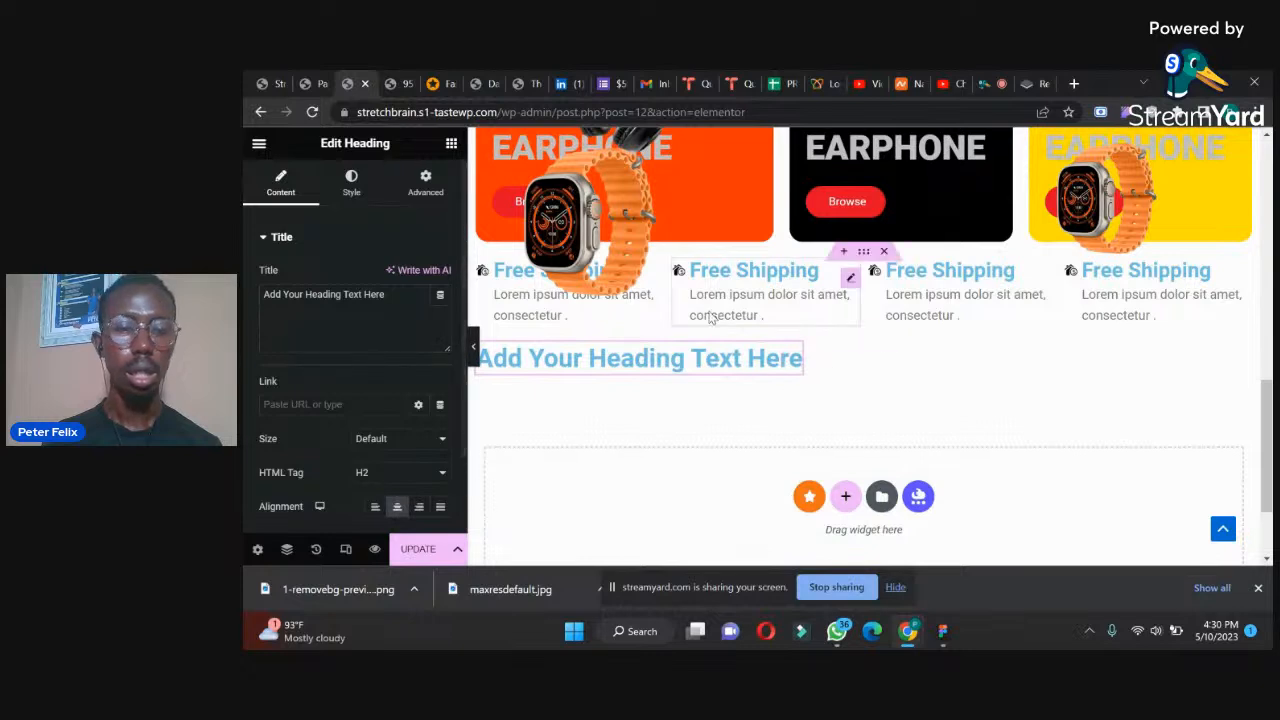
click(419, 507)
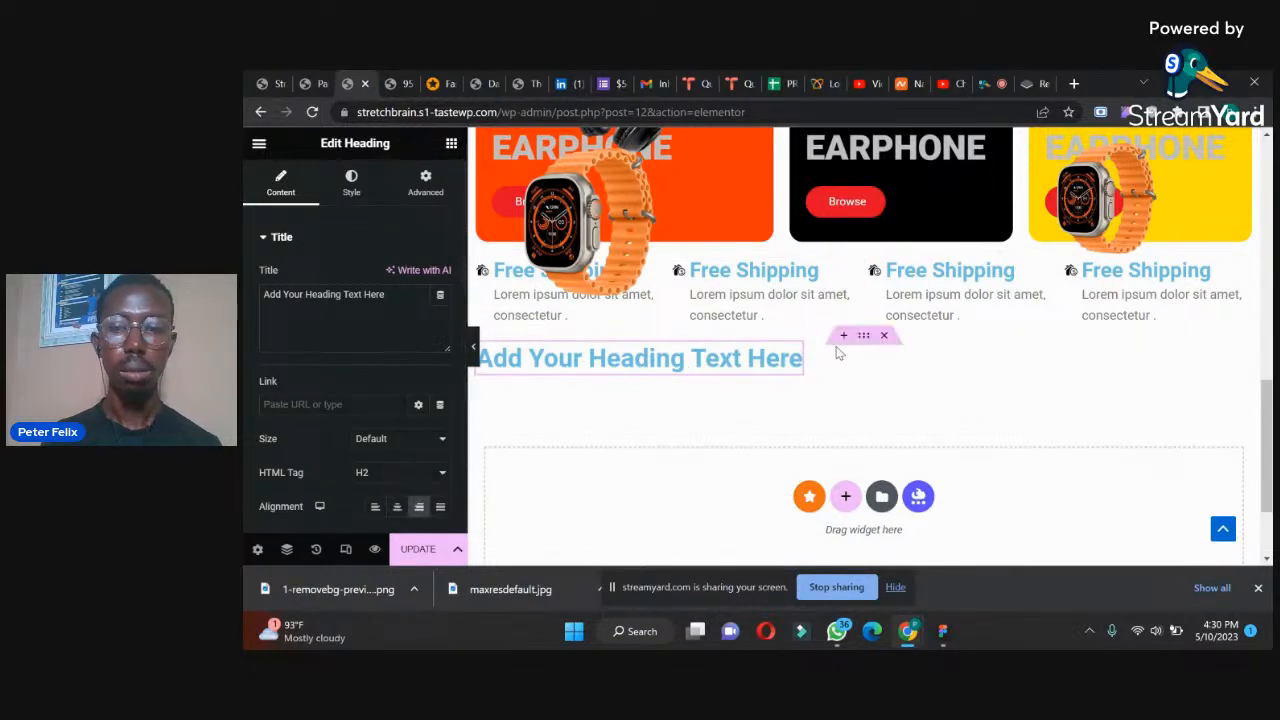
click(863, 337)
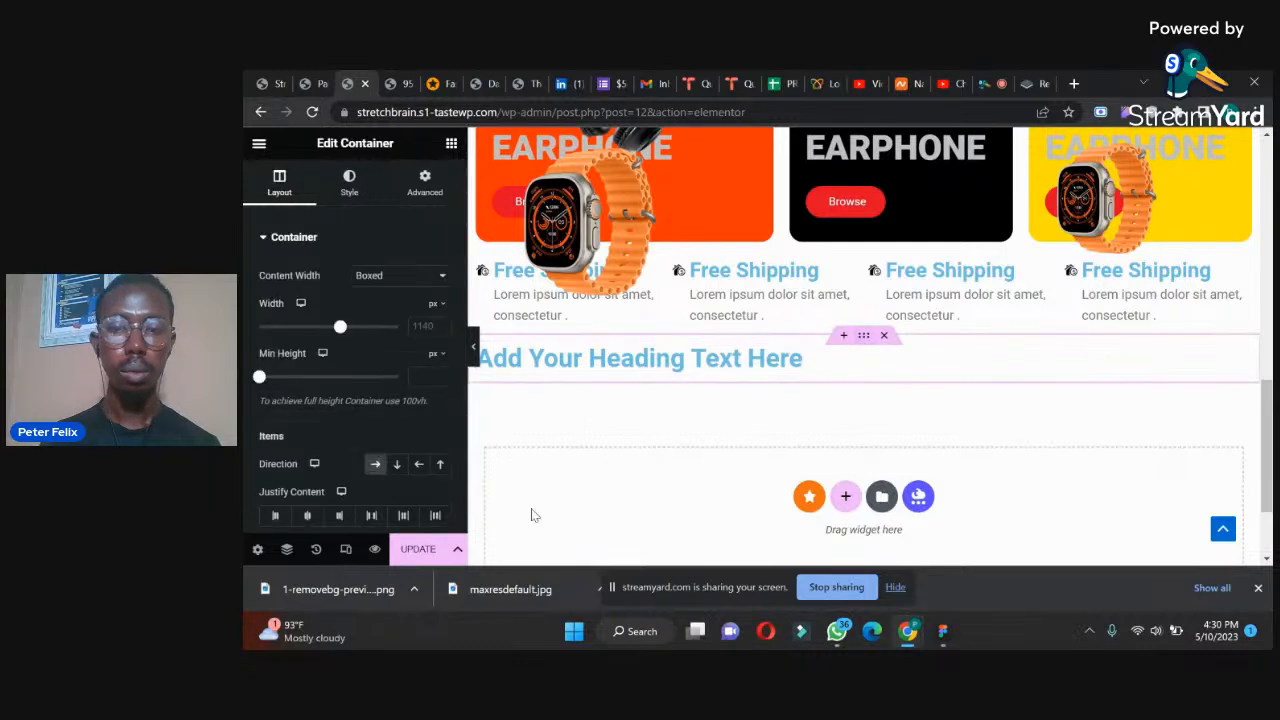
click(308, 516)
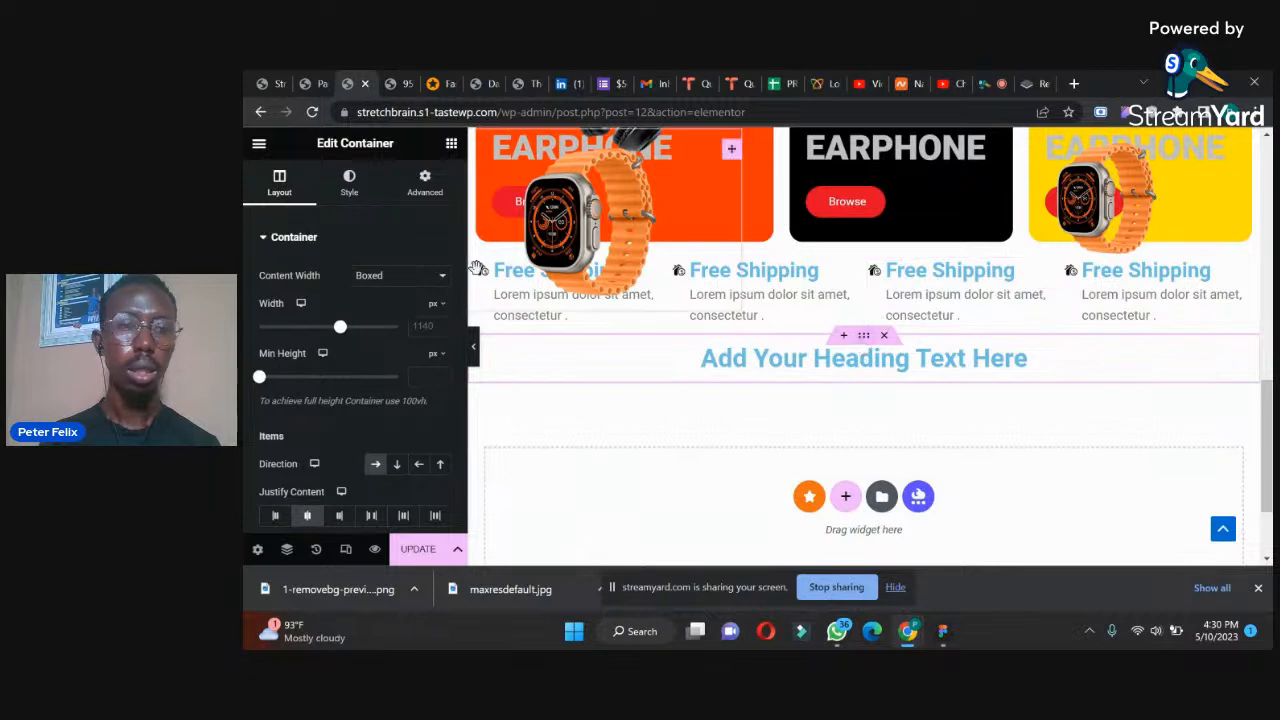
- Unlink the heading container's padding and set it to 80 px at the top and bottom, 0 at the sides
click(425, 183)
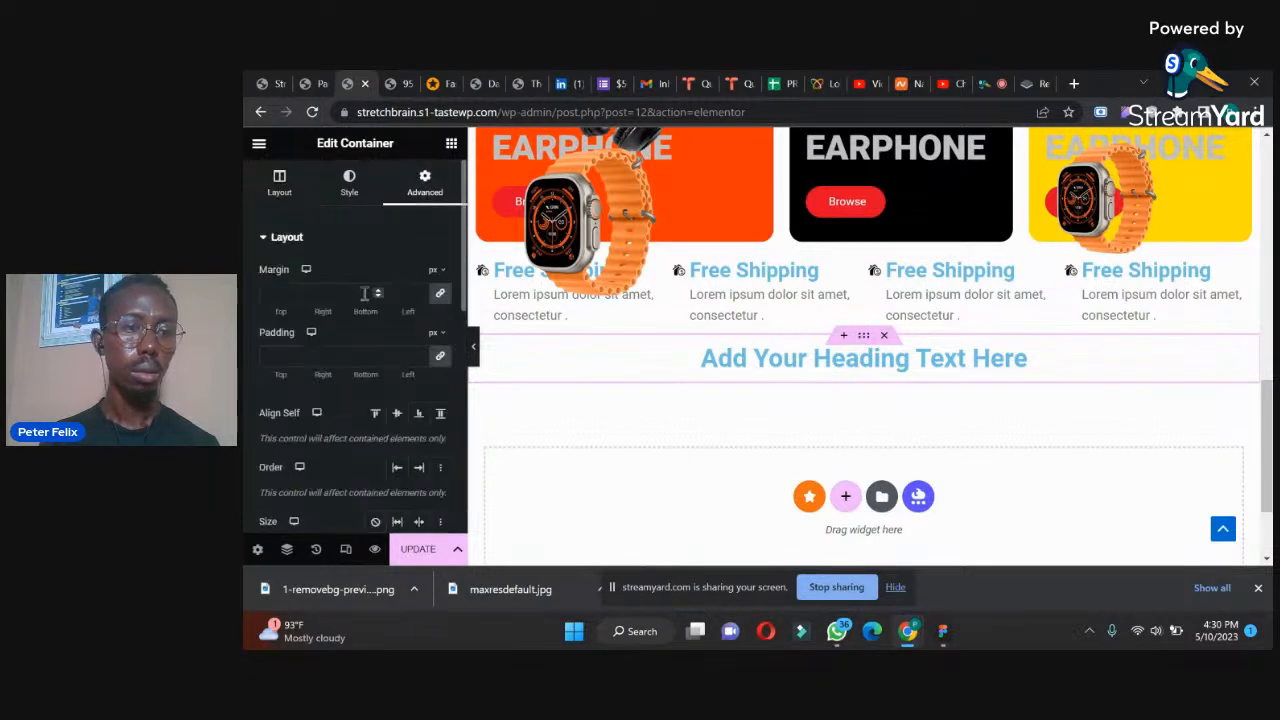
click(440, 356)
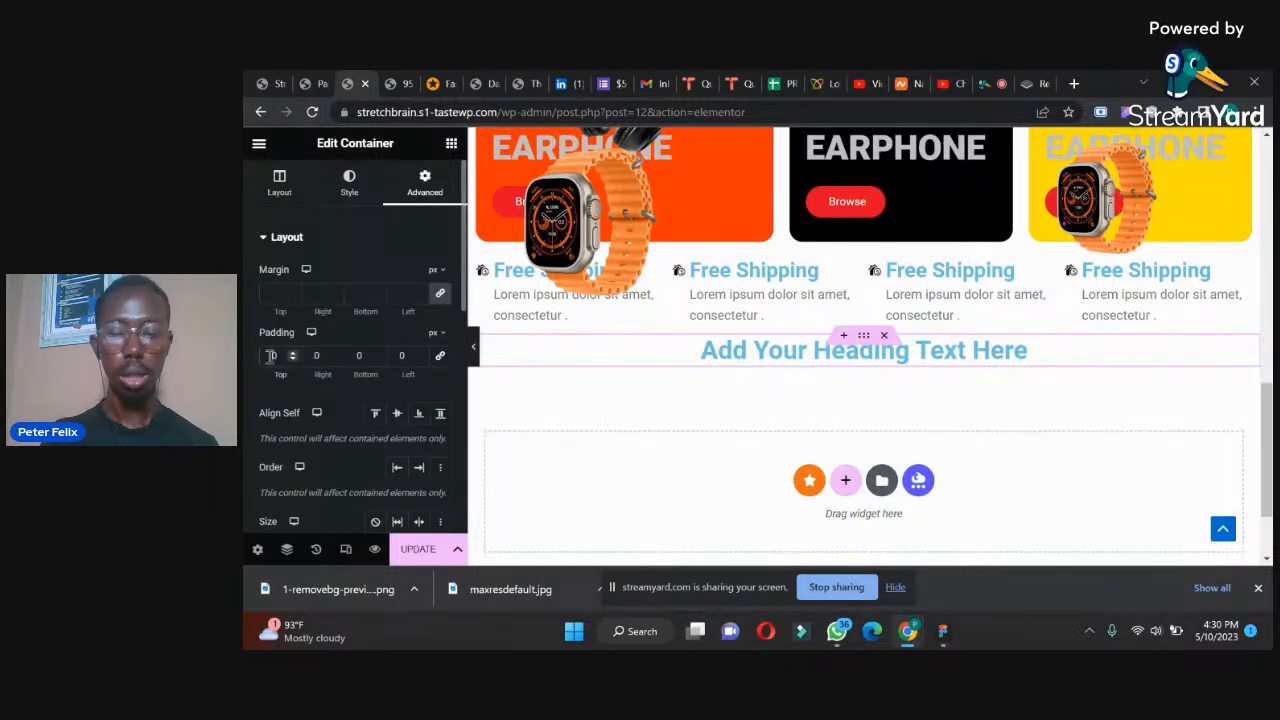
text(8)
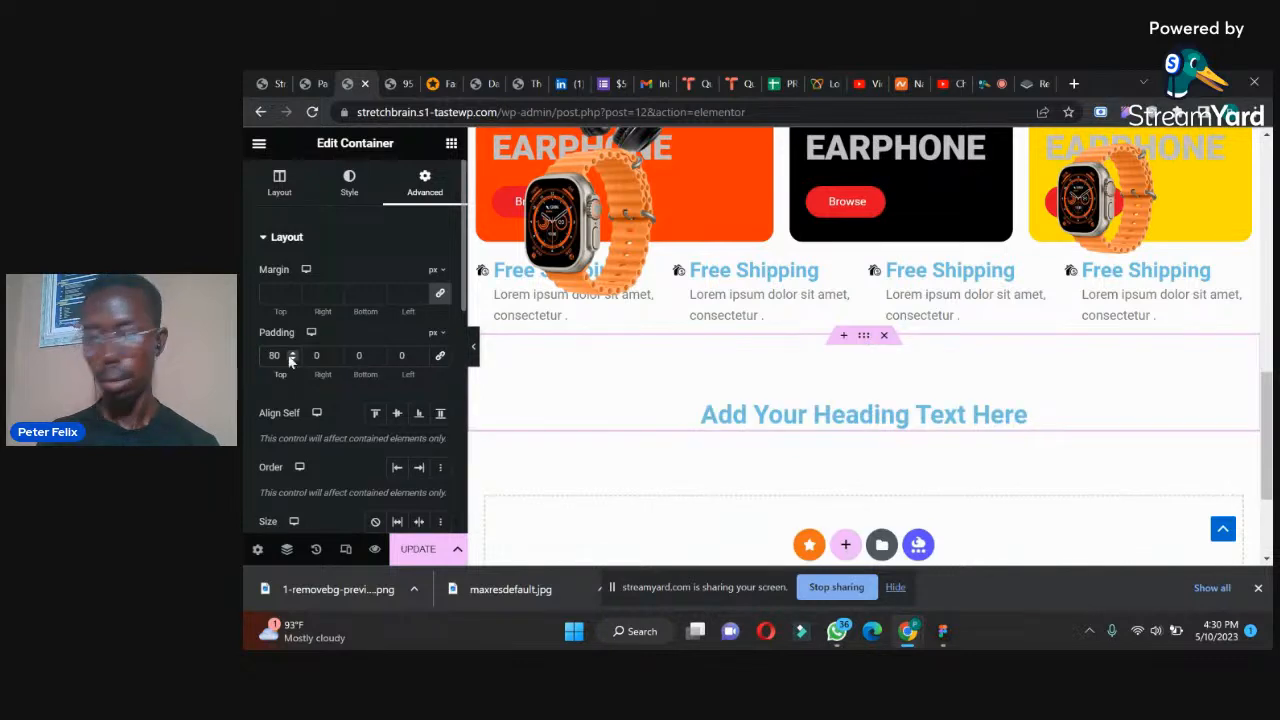
click(358, 356)
text(80)
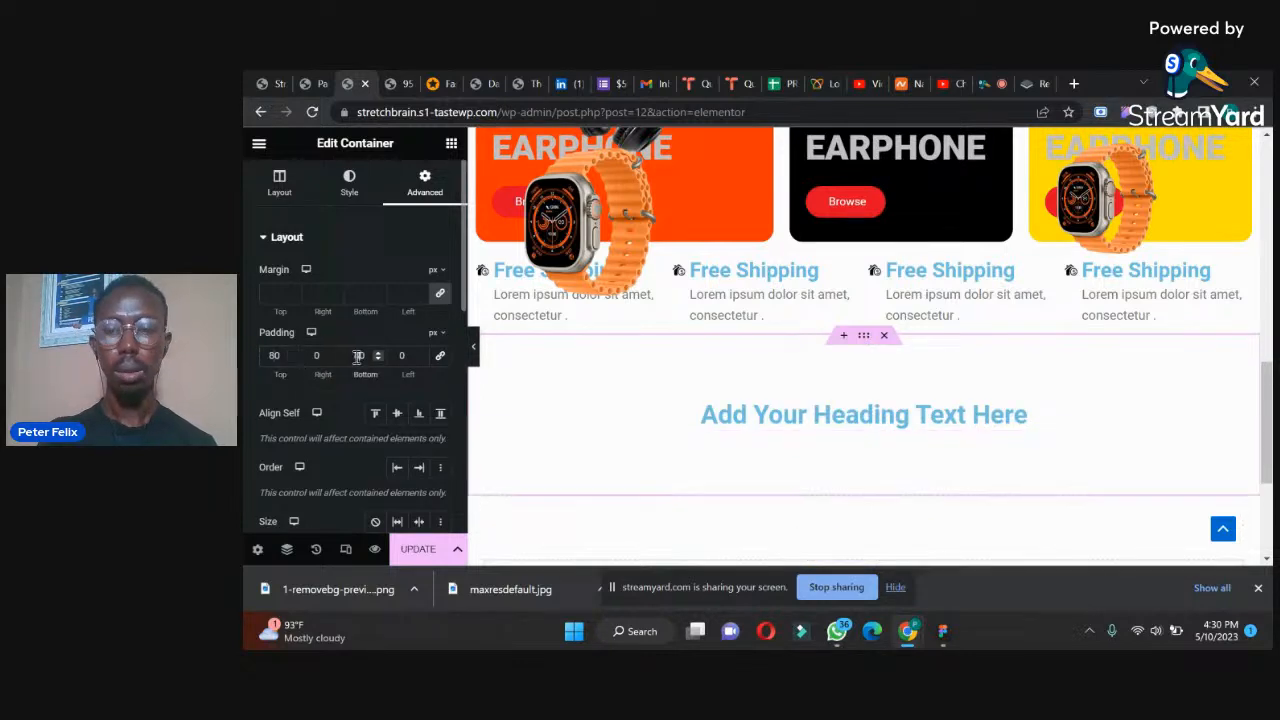
- Replace the heading's placeholder text with "Best Selling Products"
drag(1266, 400, 1266, 447)
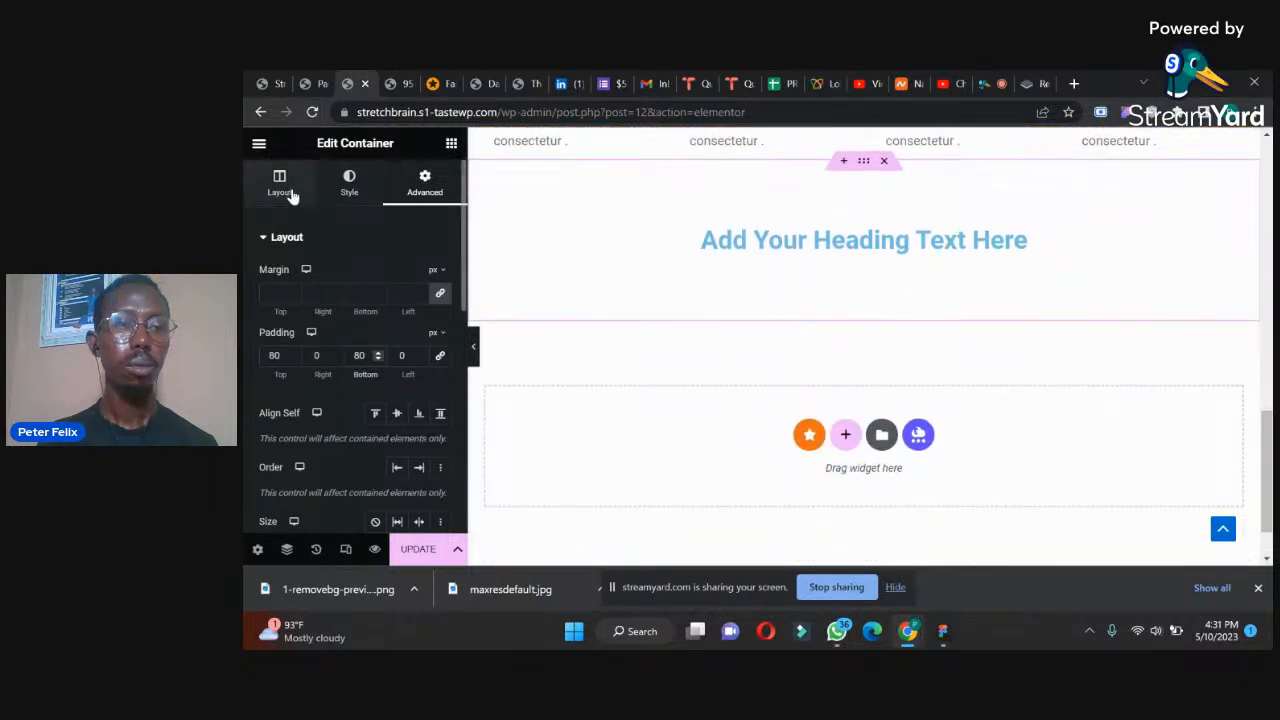
click(1012, 242)
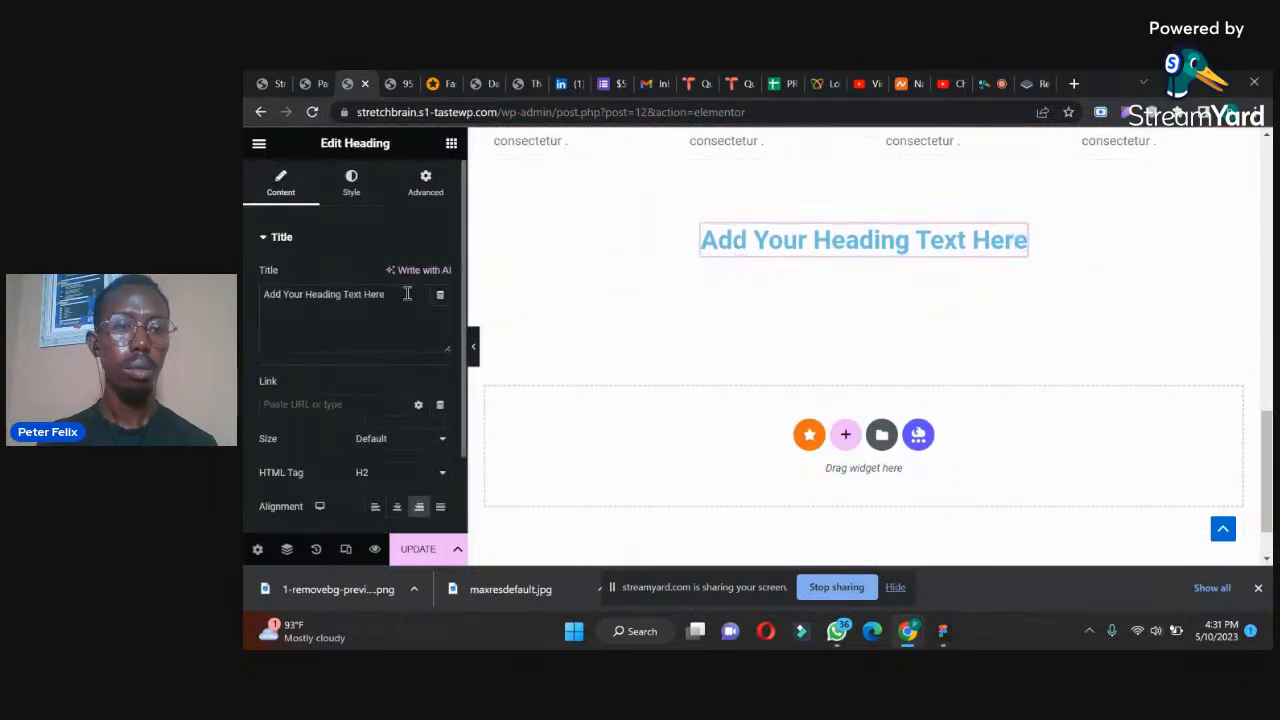
drag(407, 294, 244, 256)
text(Best)
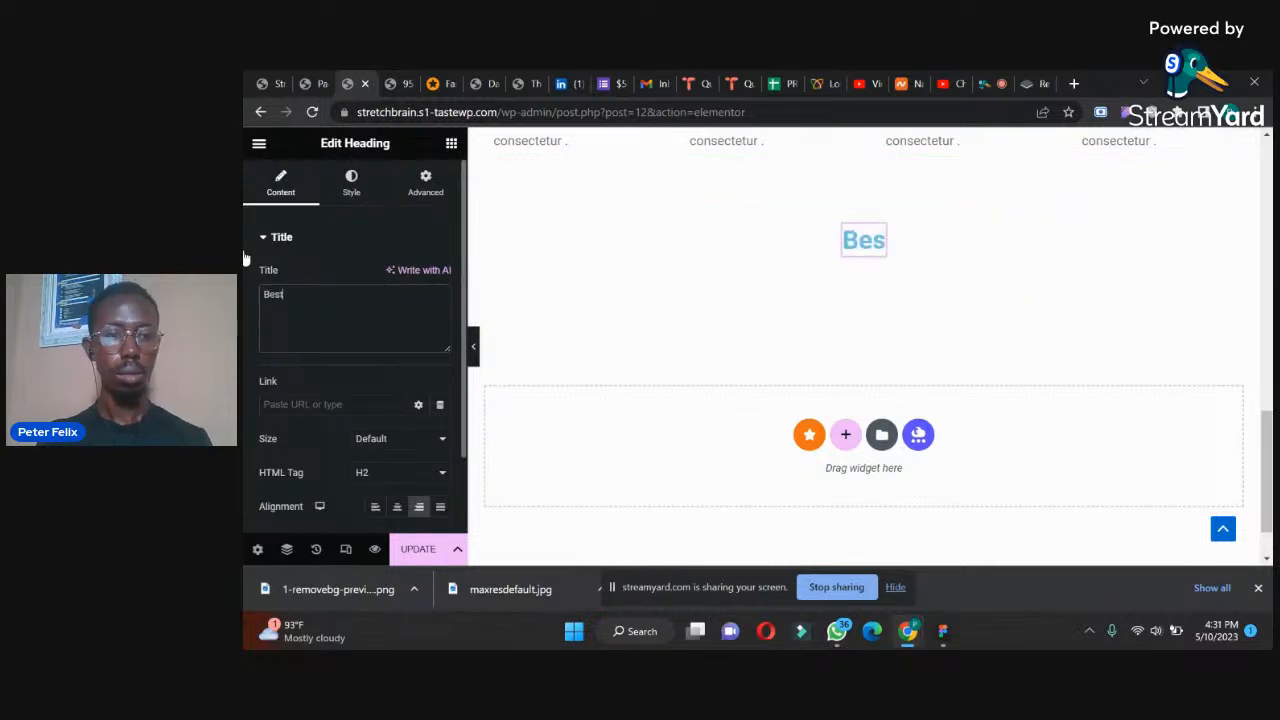
text( Selling Products)
- Change the text color of the Best Selling Products heading to black
click(350, 182)
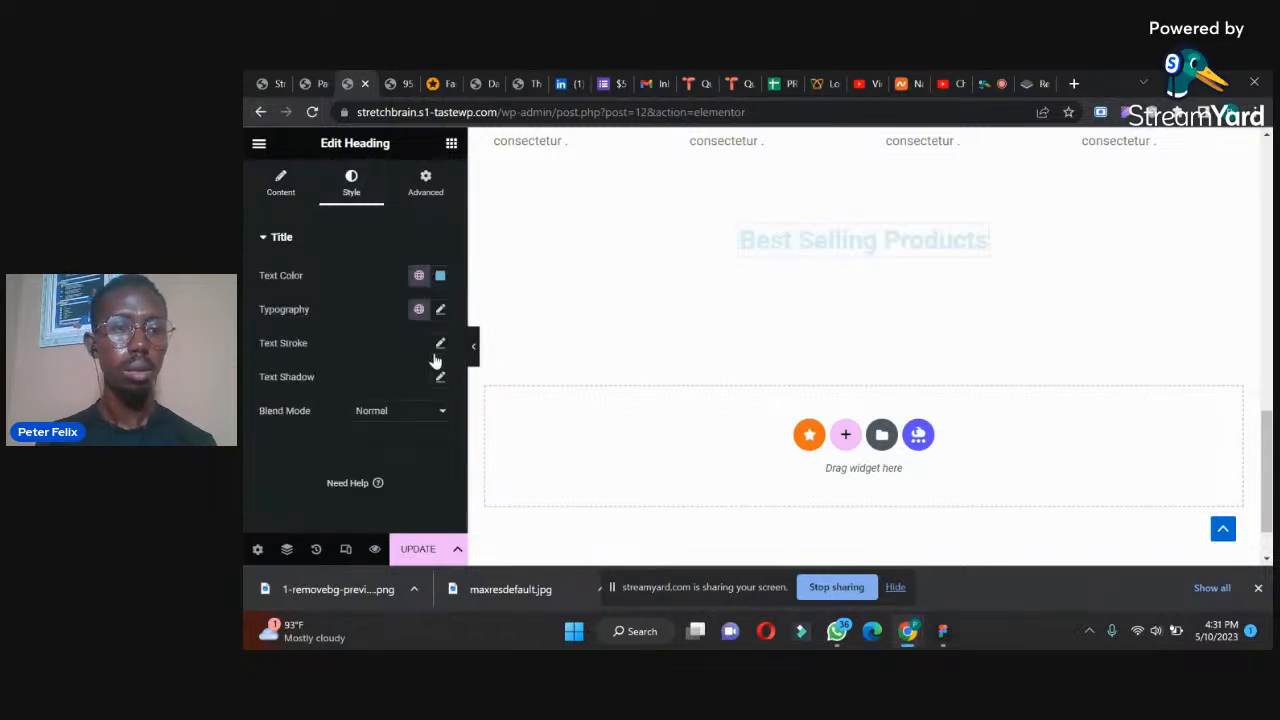
click(440, 275)
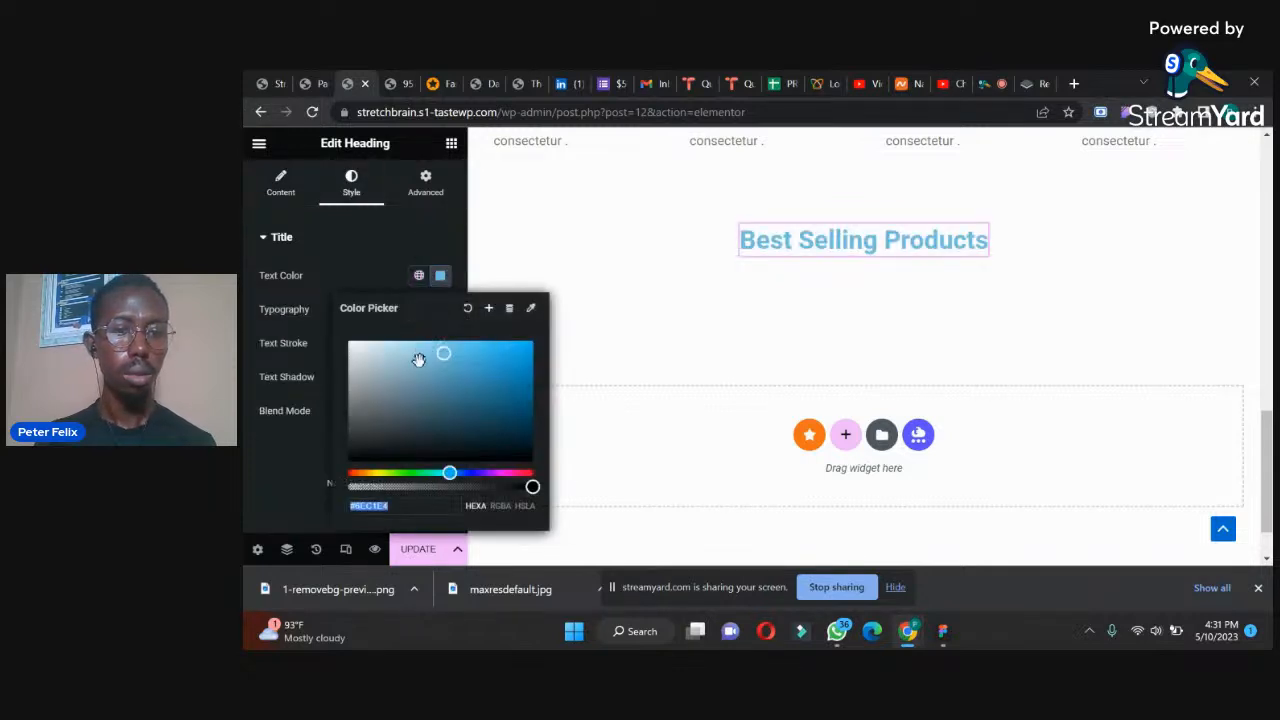
click(363, 455)
click(277, 437)
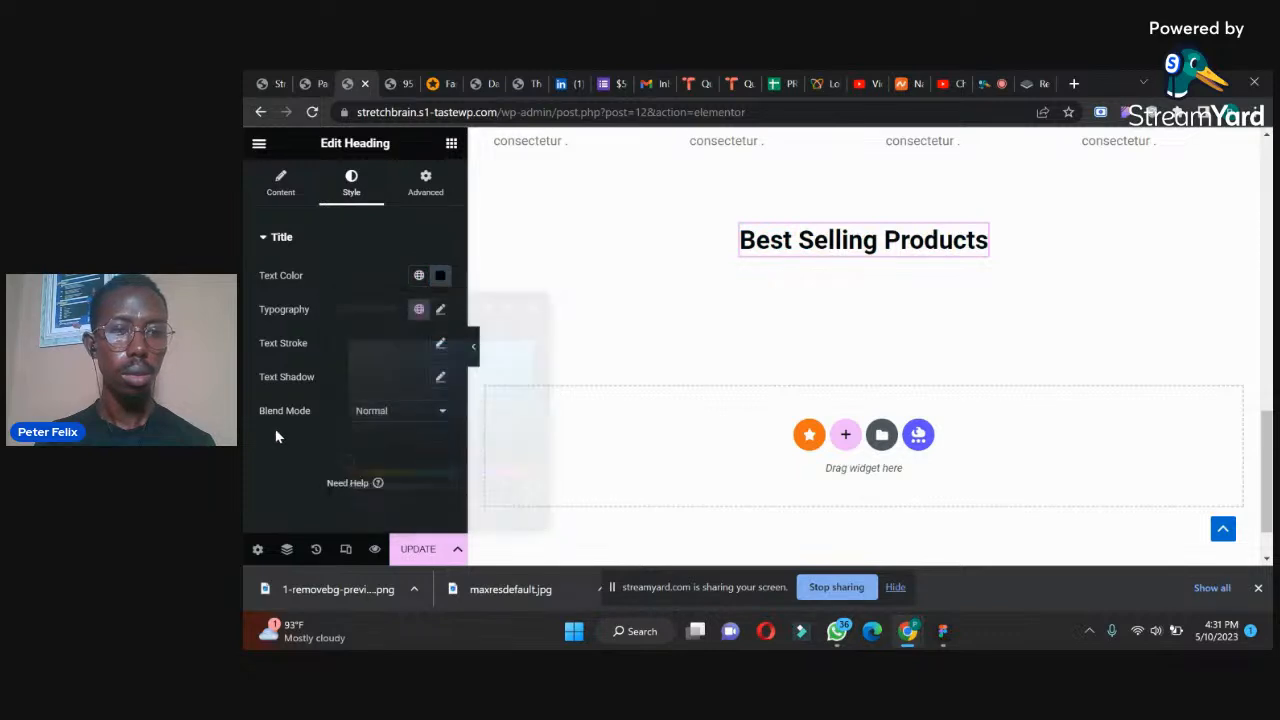
- Add a Text Editor widget to the Best Selling Products container and set the container's direction to column
click(451, 145)
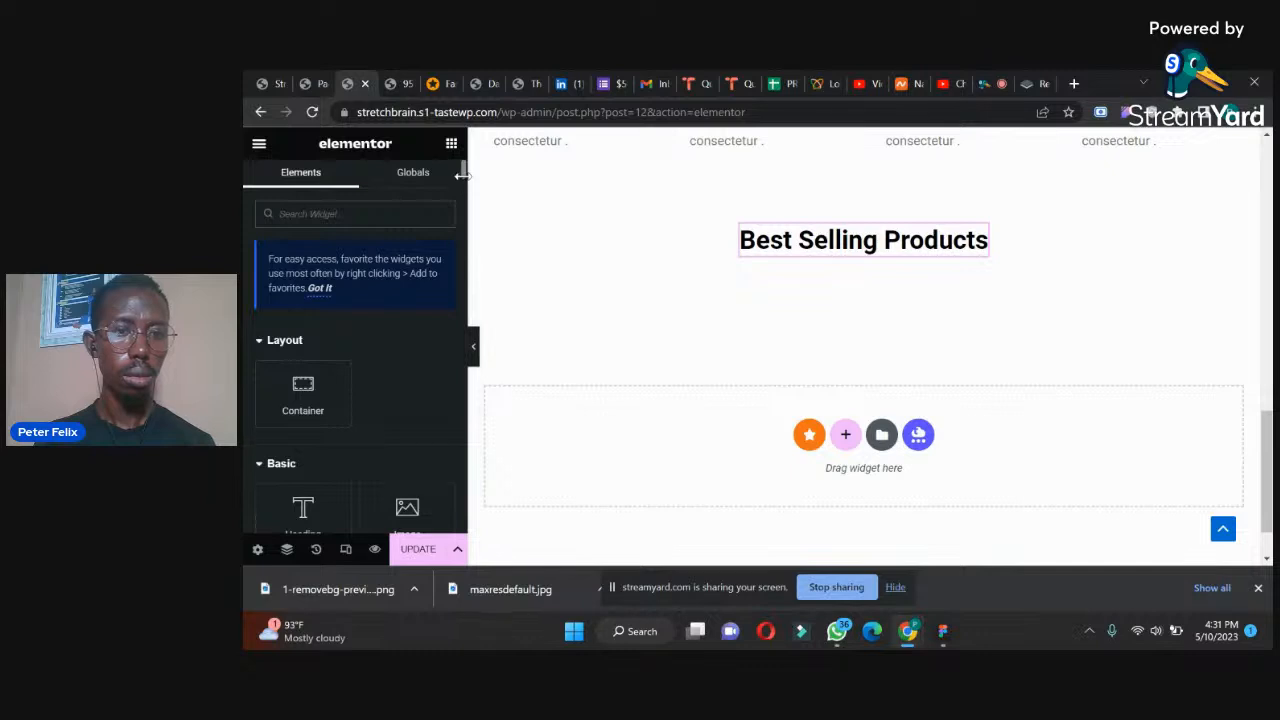
drag(464, 177, 464, 190)
drag(303, 335, 880, 252)
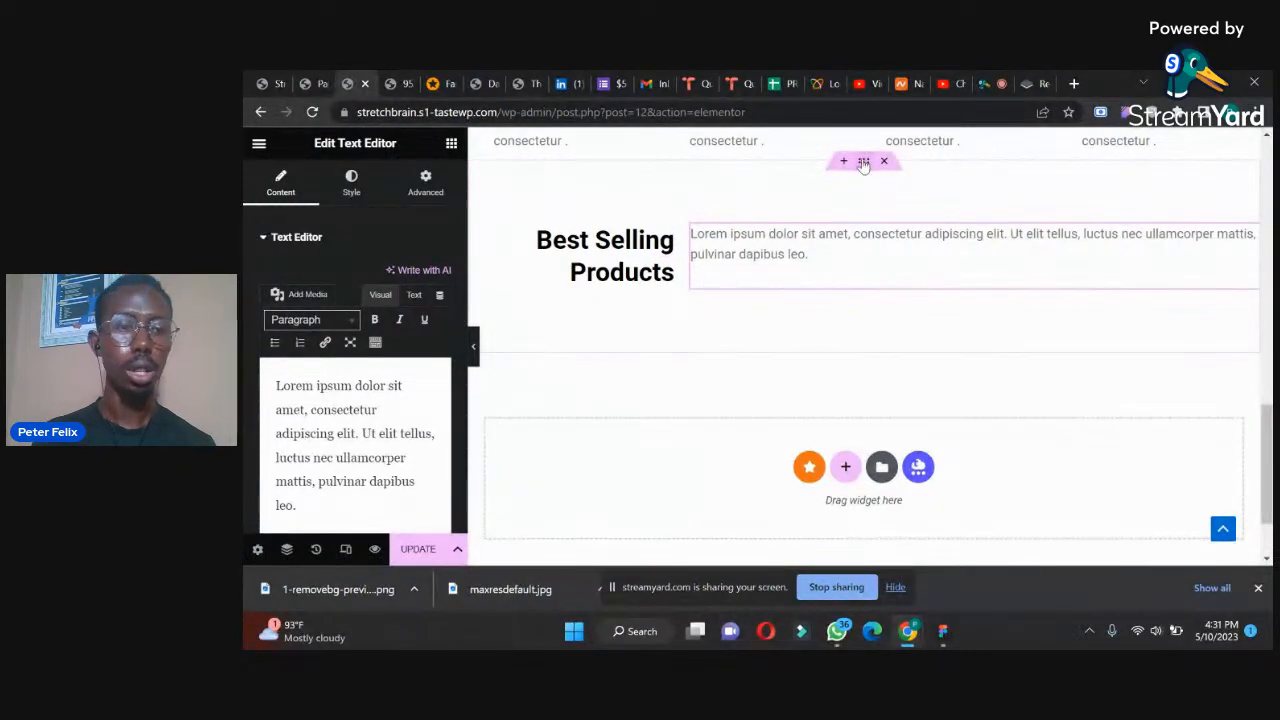
click(864, 163)
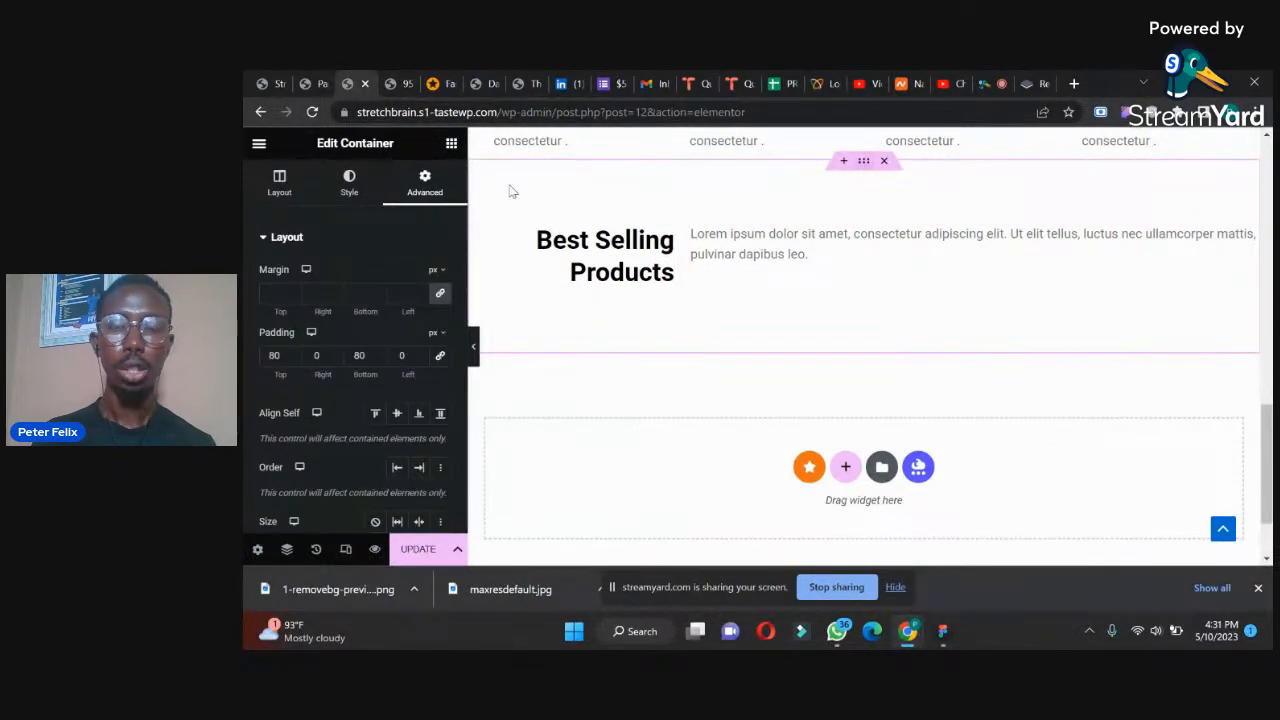
click(277, 186)
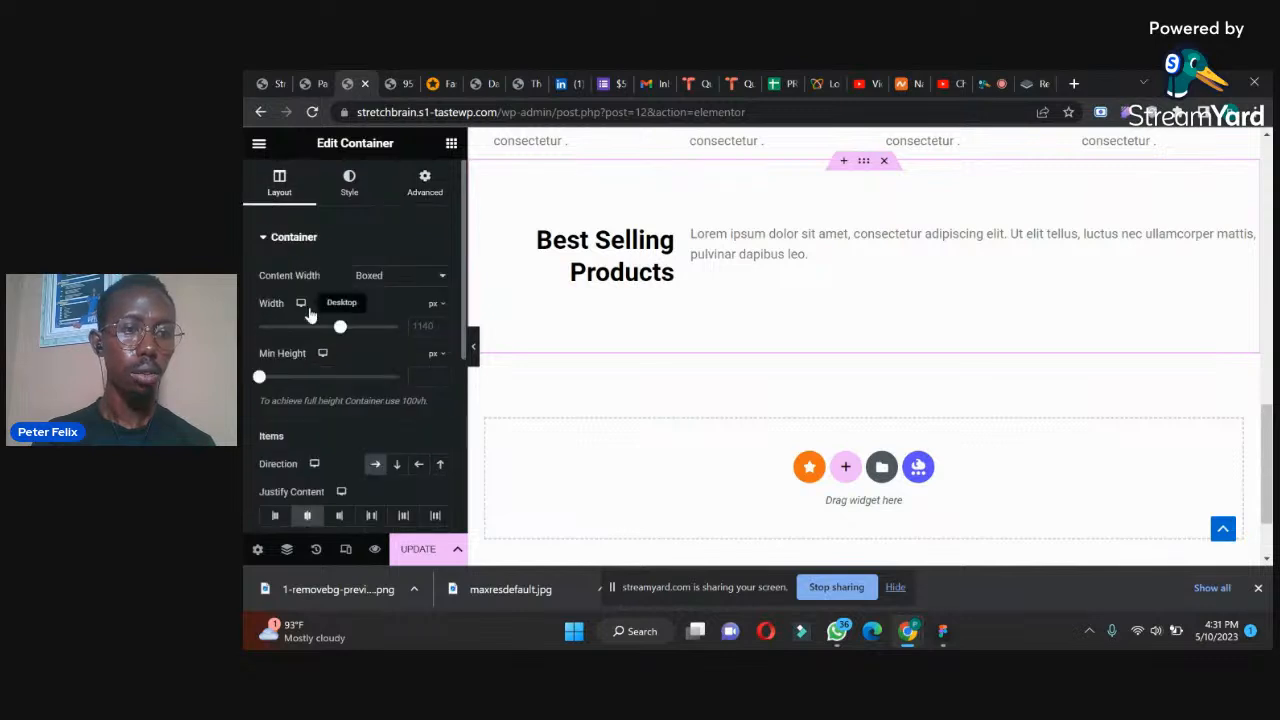
click(397, 466)
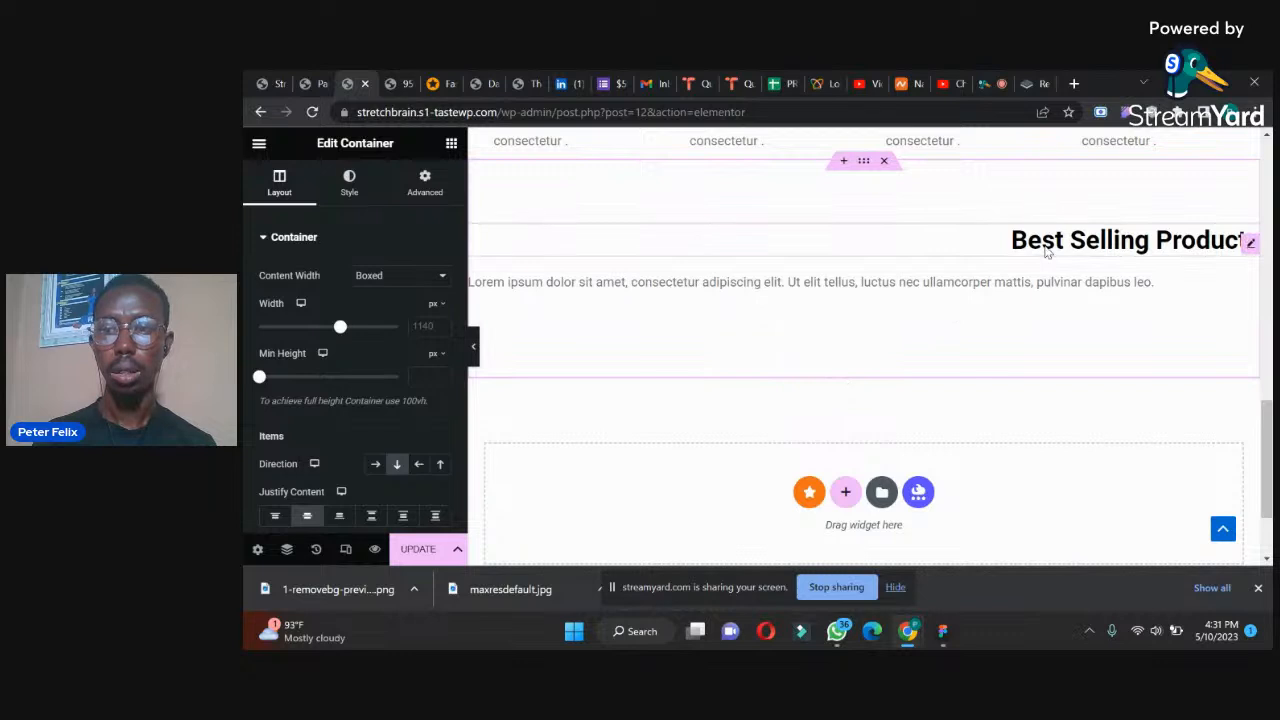
- Center-align the Best Selling Products heading and the paragraph beneath it
click(1007, 247)
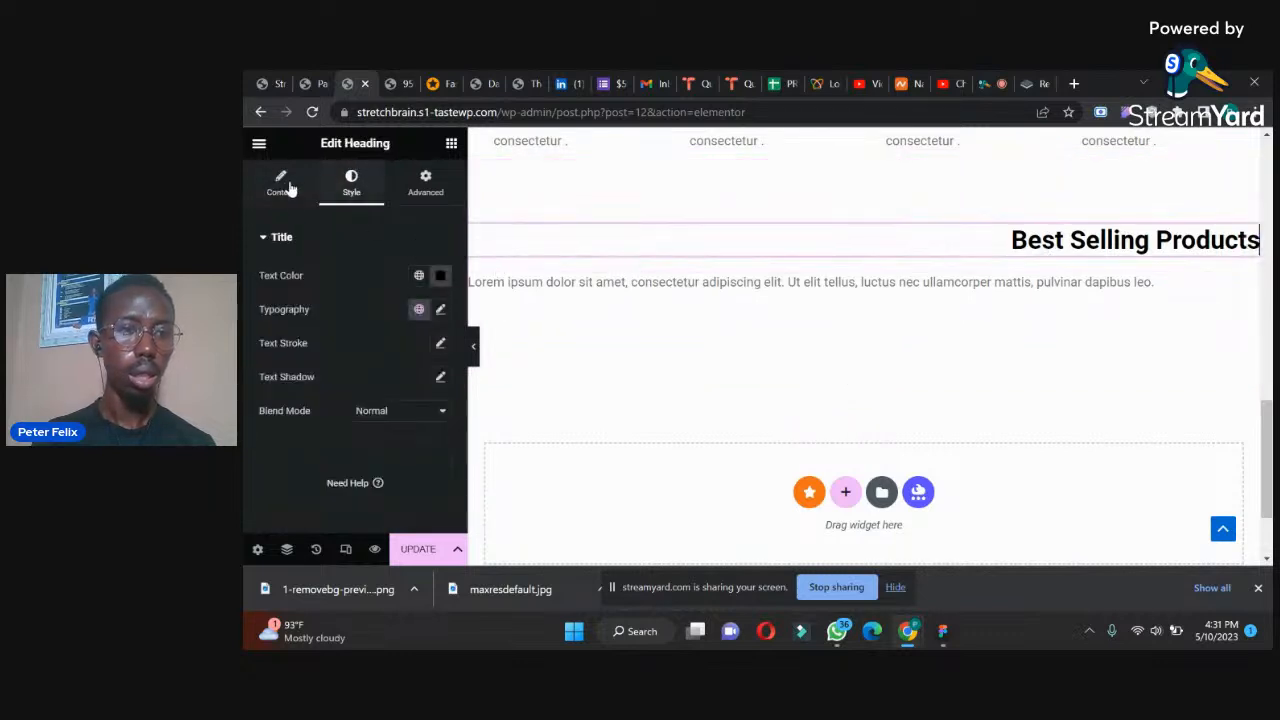
click(280, 182)
click(397, 507)
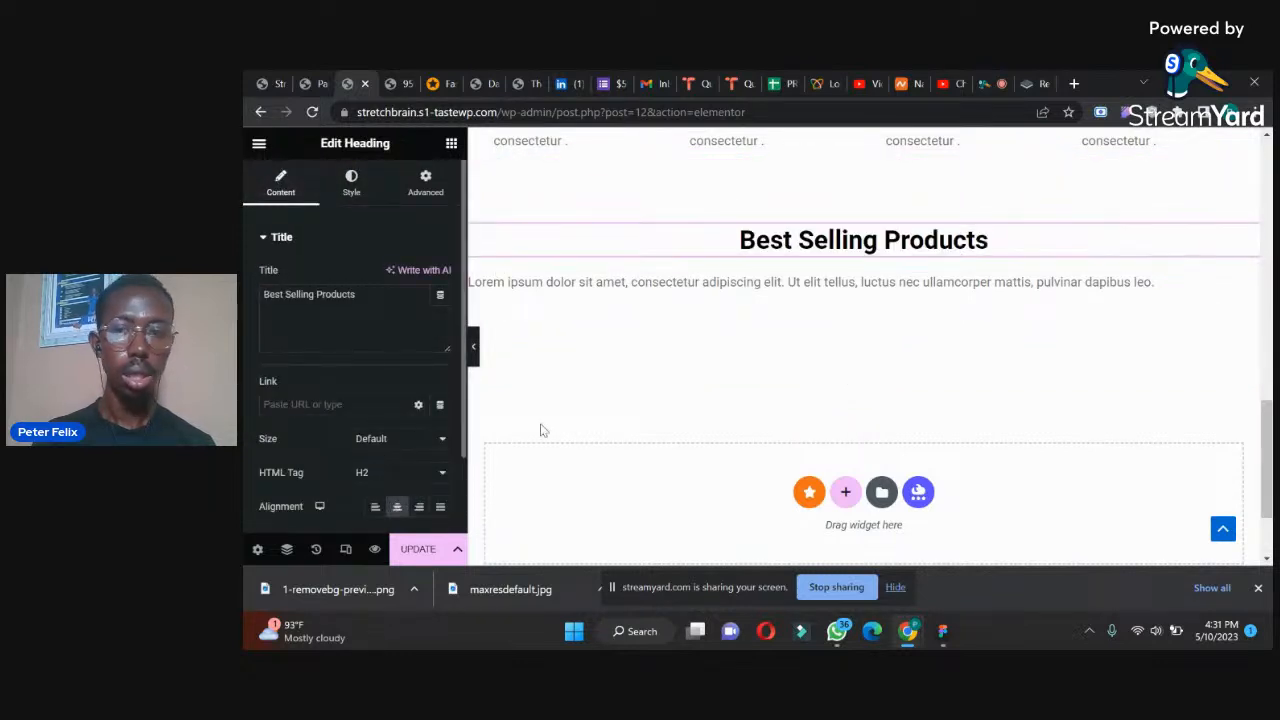
click(706, 283)
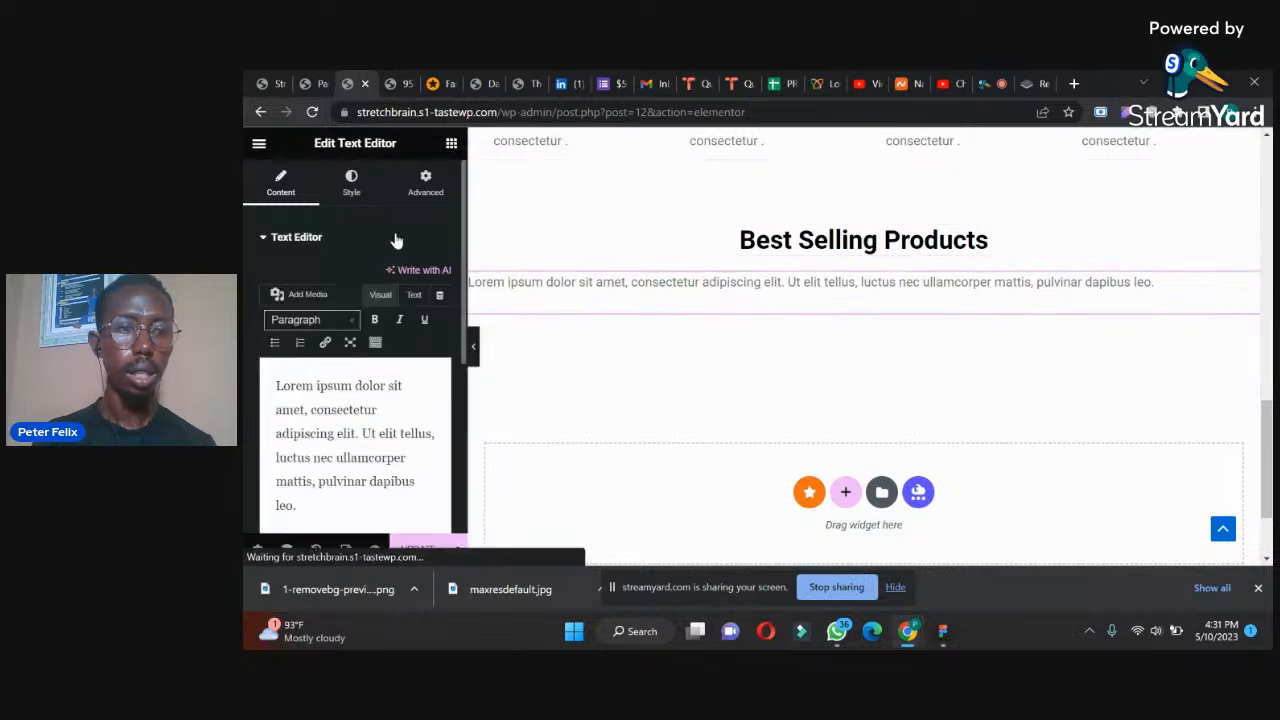
click(351, 190)
click(397, 275)
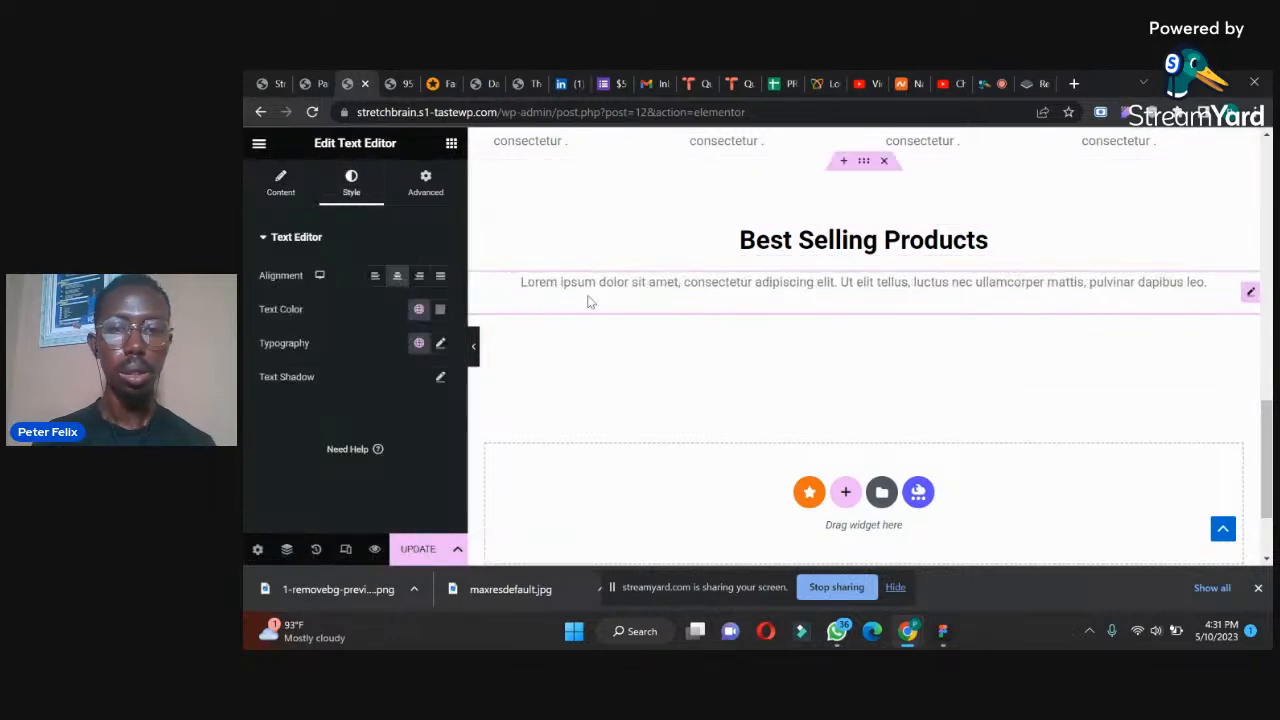
- Shorten the paragraph under Best Selling Products to "Lorem ipsum dolor sit amet, consectetur"
click(284, 188)
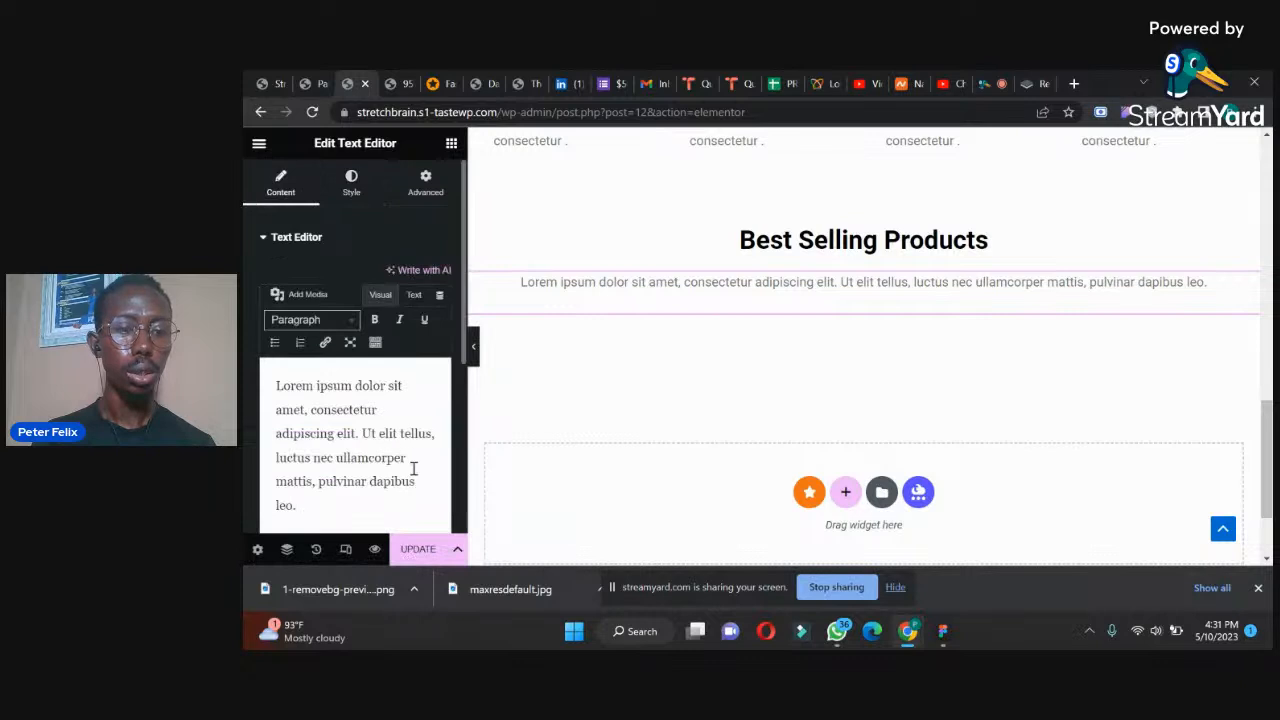
drag(327, 509, 265, 438)
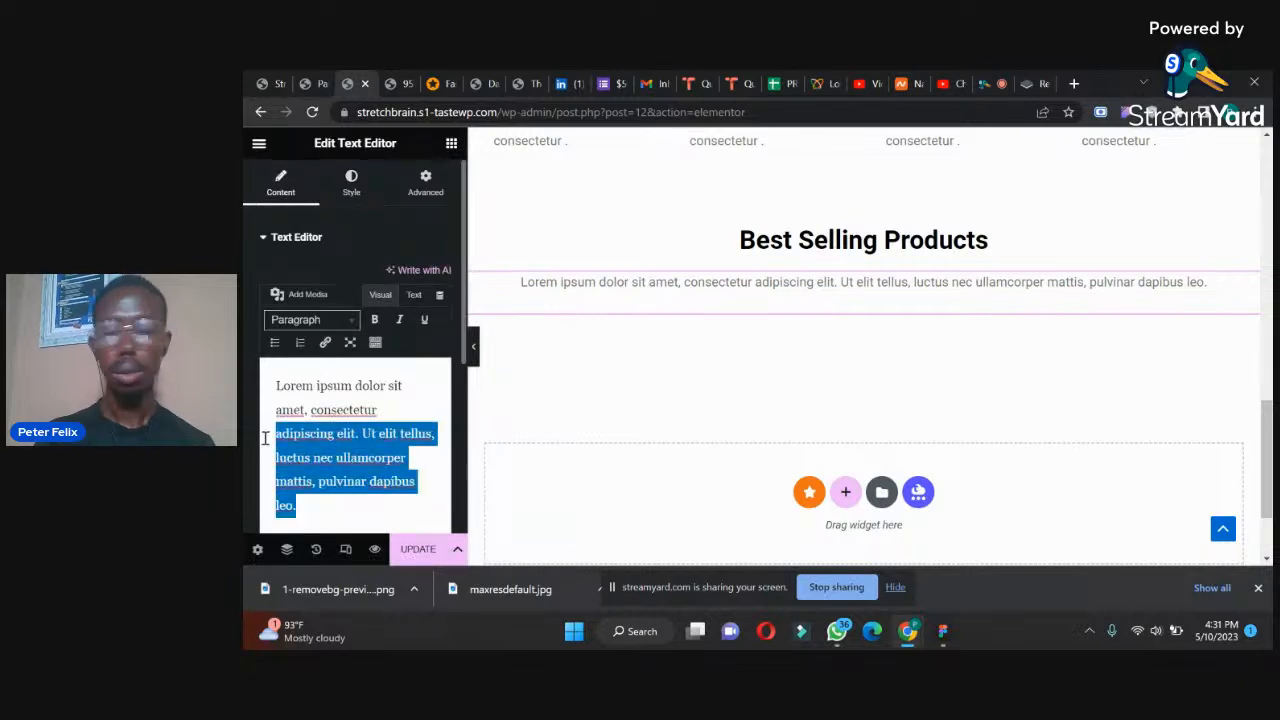
key(BackSpace)
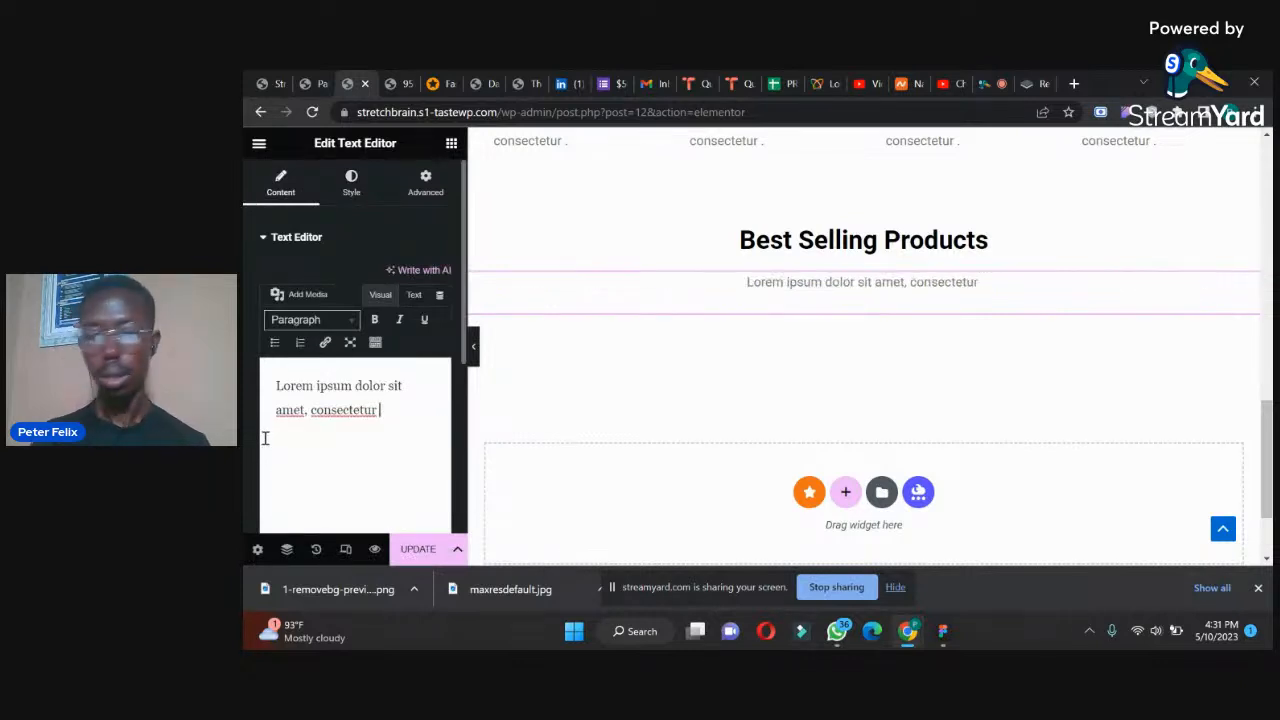
- Search the widgets for "prod" and add a Product Grid below the paragraph in the Best Selling Products section
click(451, 145)
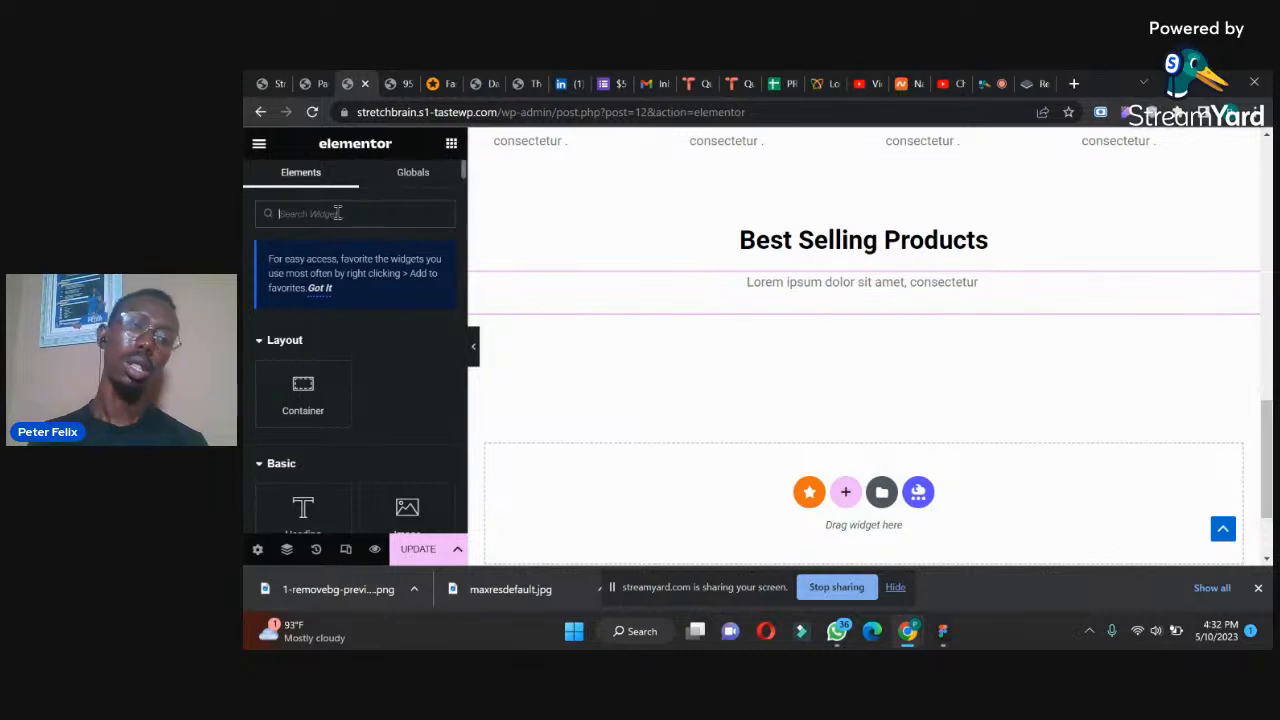
text(prod)
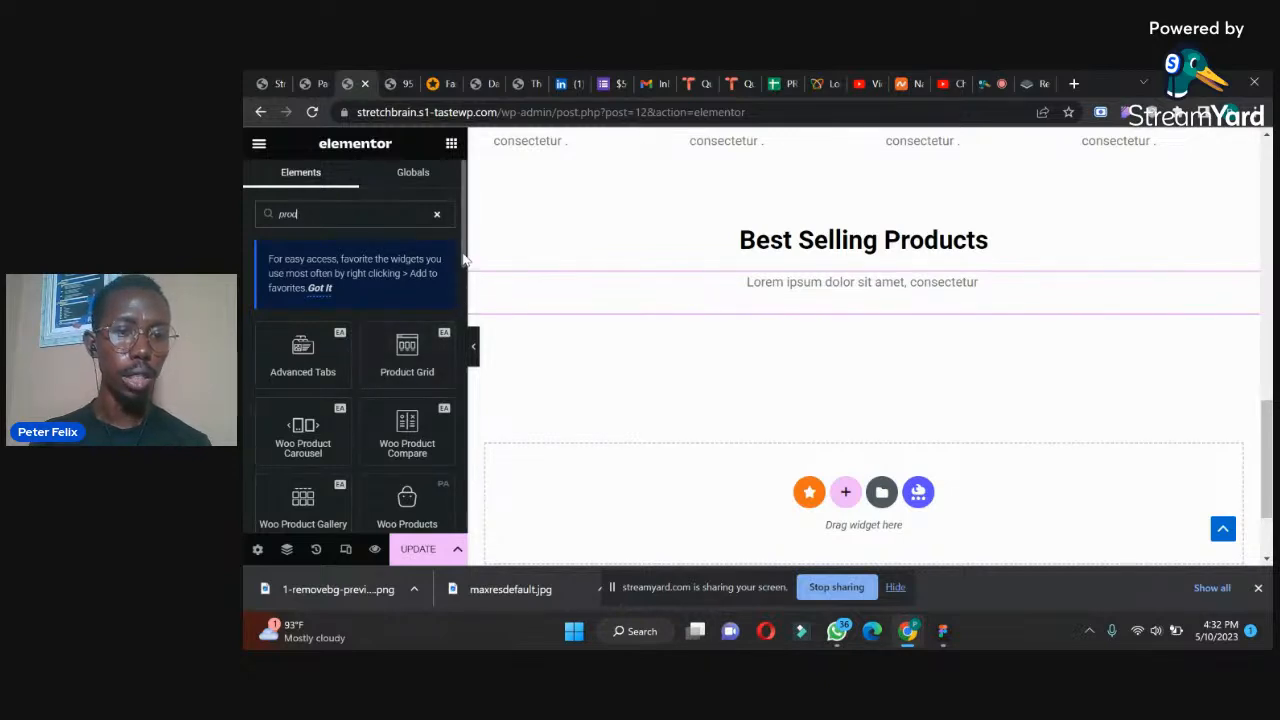
scroll(437, 298, down, 1)
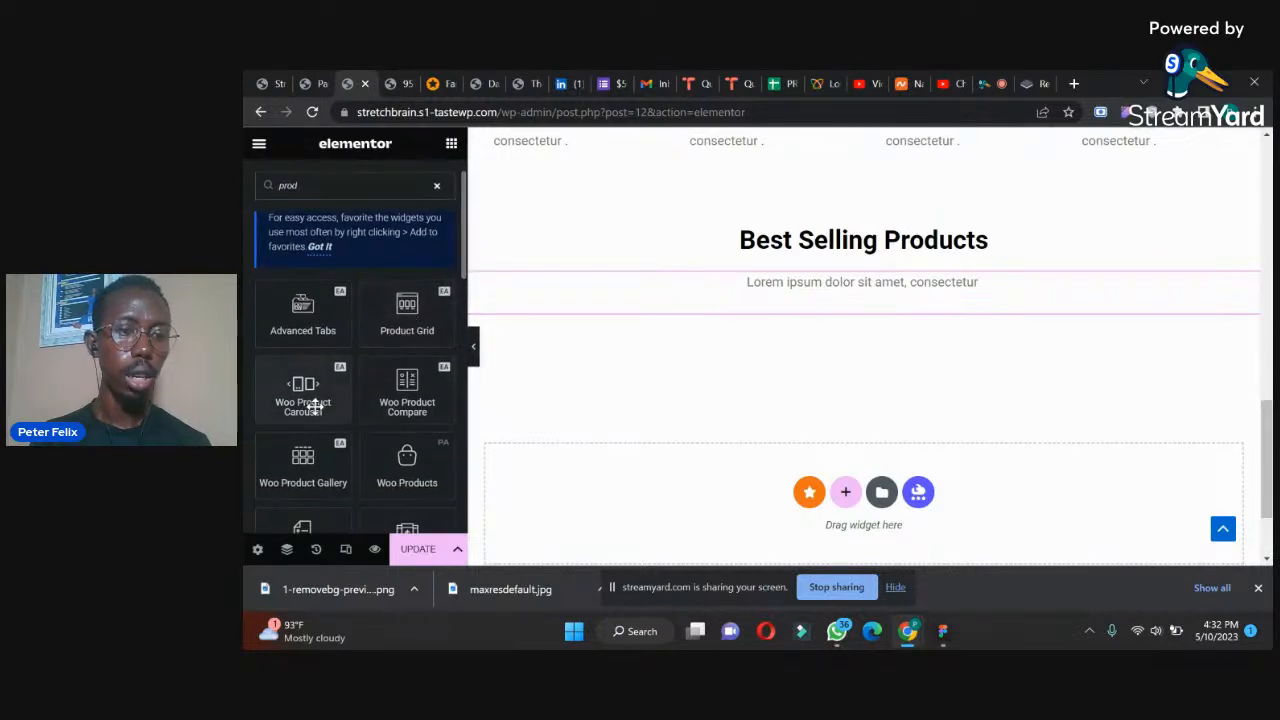
scroll(460, 300, down, 3)
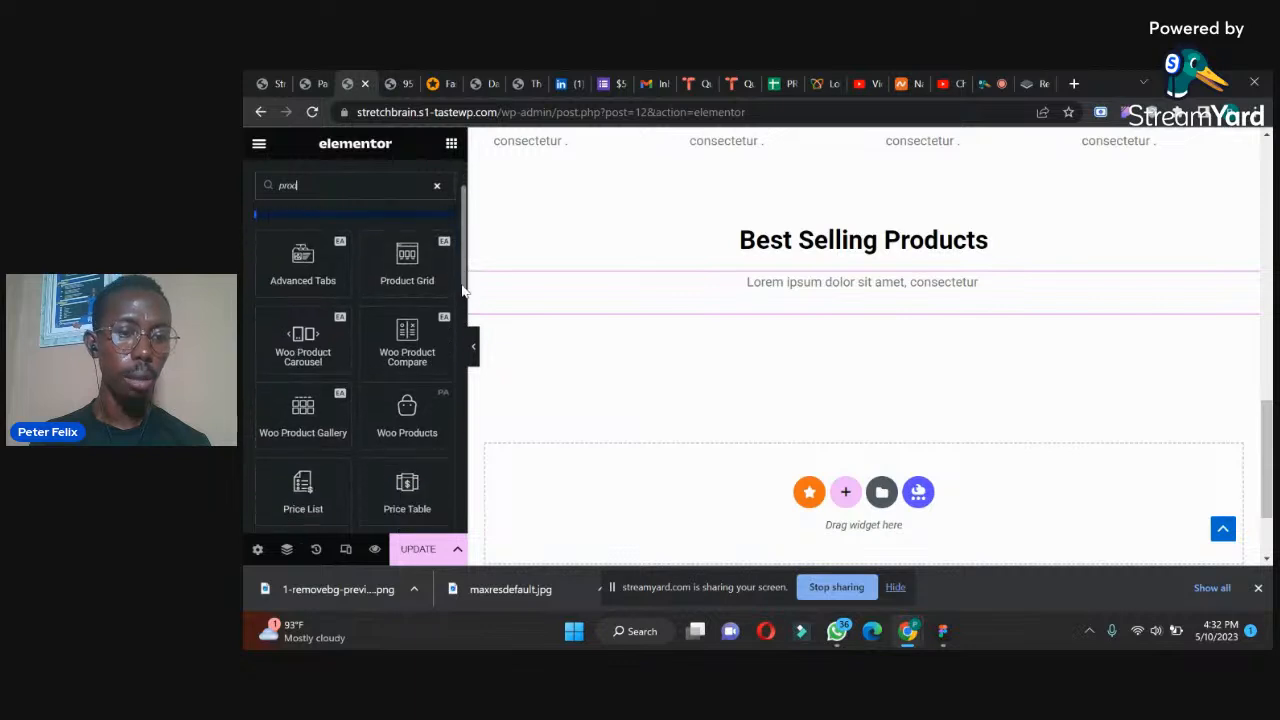
scroll(463, 316, up, 2)
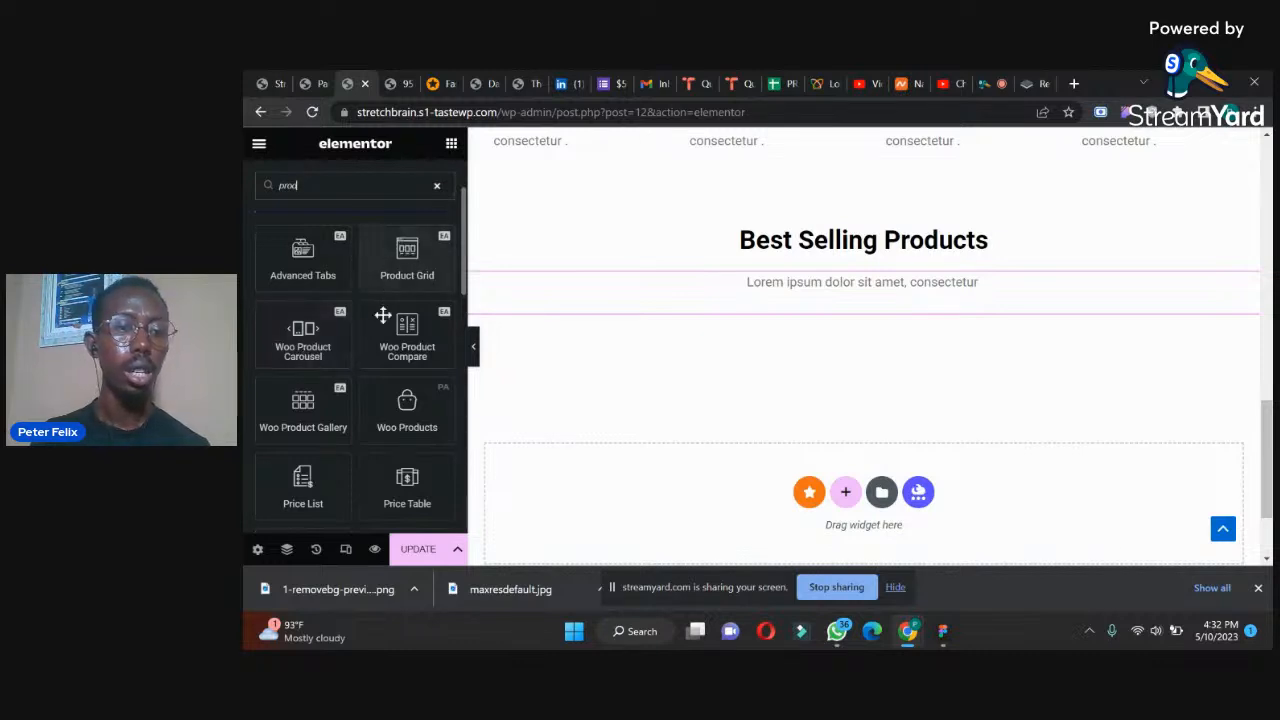
drag(462, 284, 455, 344)
scroll(454, 344, down, 1)
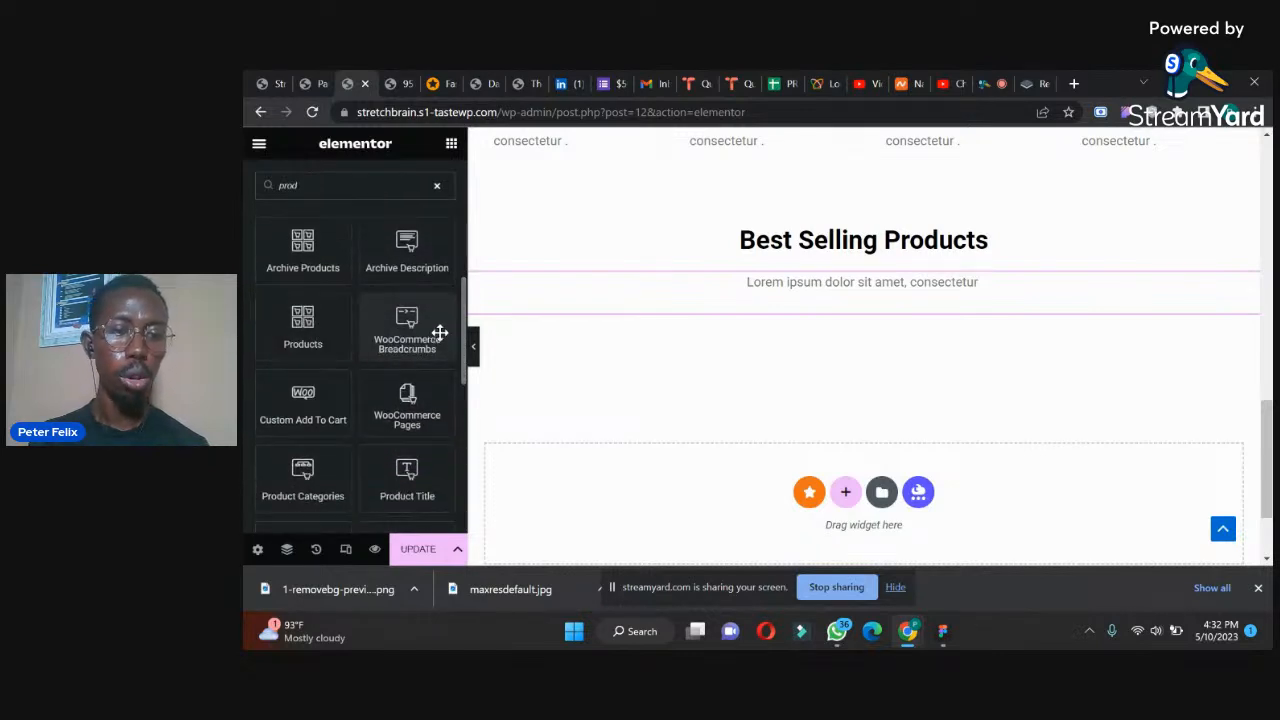
scroll(410, 330, up, 3)
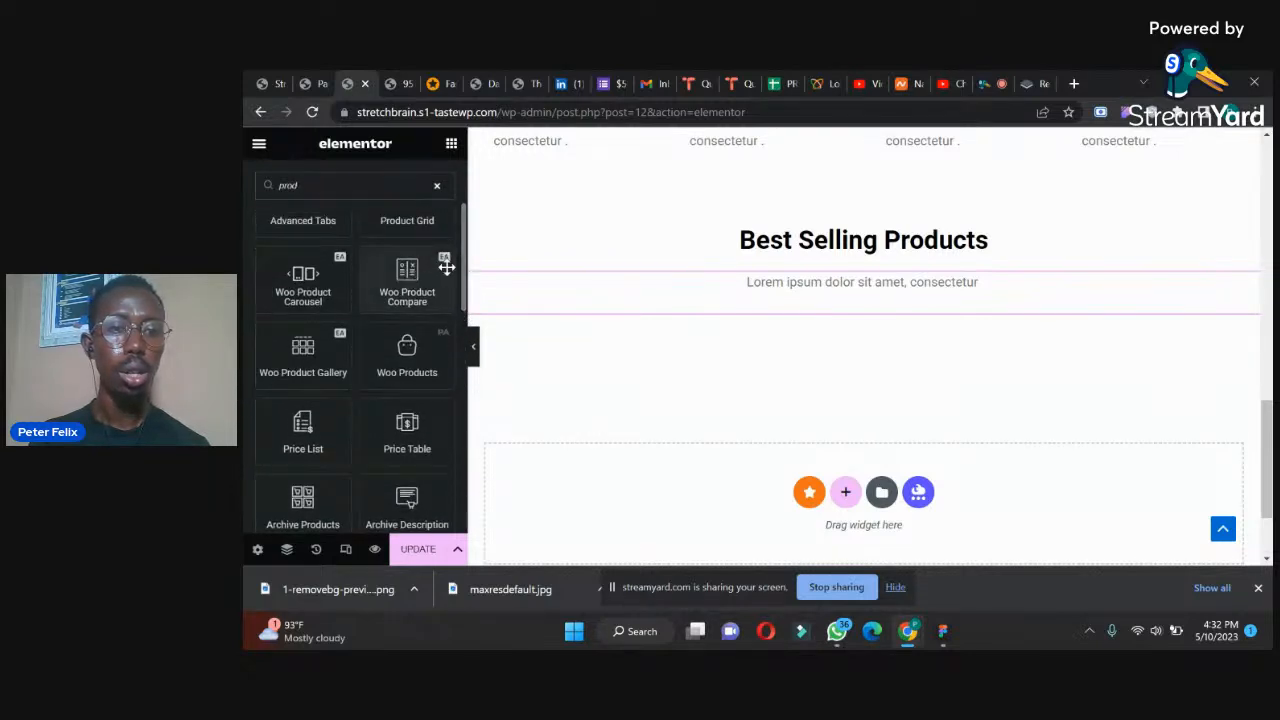
drag(464, 271, 463, 245)
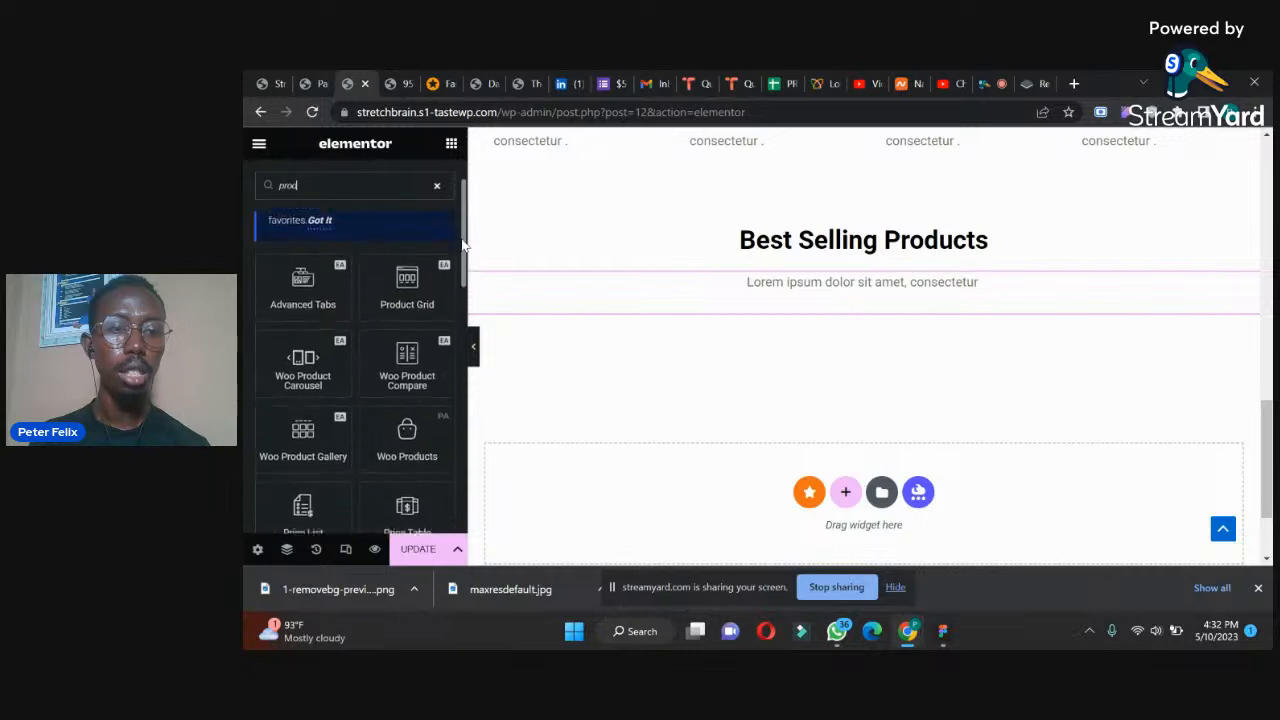
scroll(404, 276, up, 1)
drag(405, 303, 812, 300)
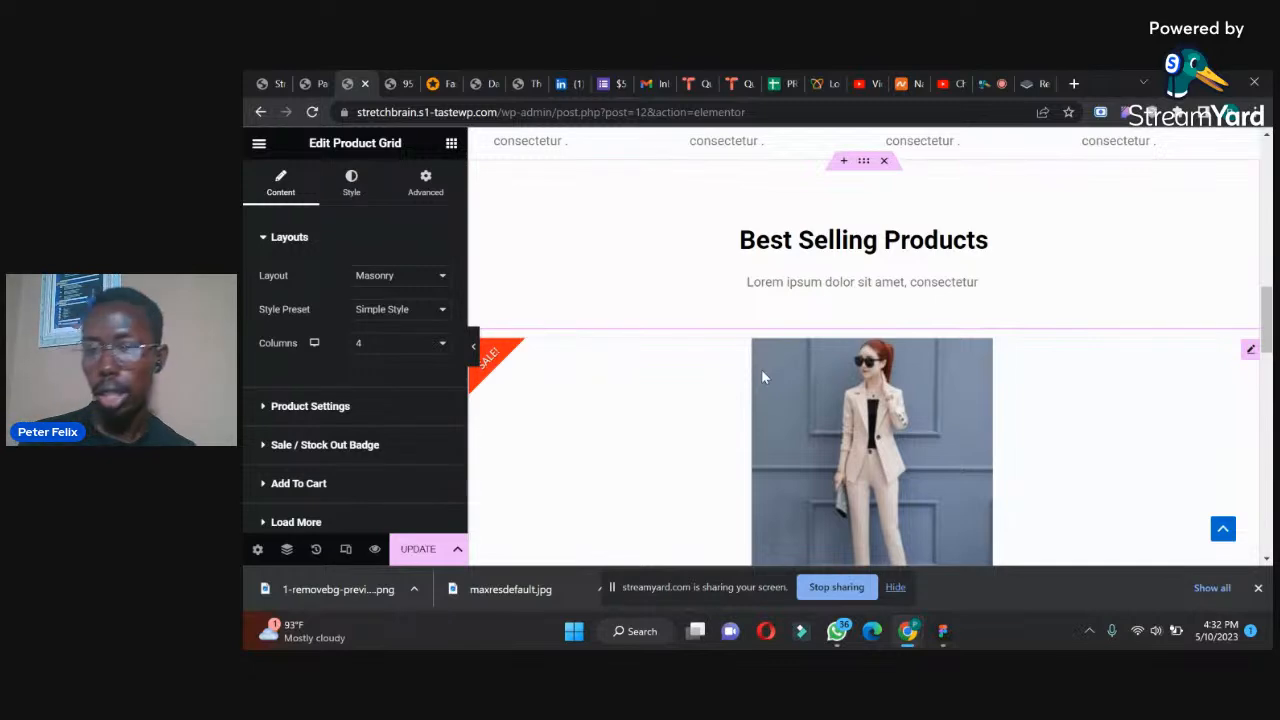
- Set the product grid's layout to Grid with 3 columns
drag(1266, 313, 1243, 347)
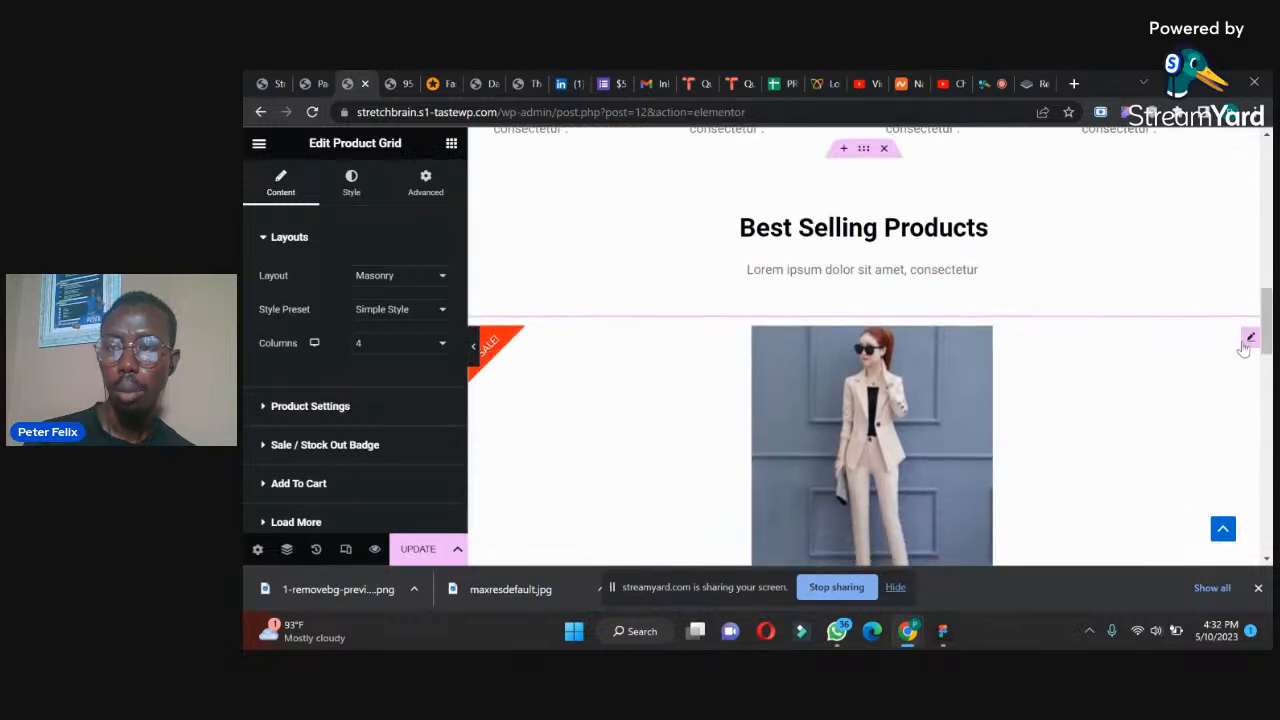
click(394, 284)
click(392, 300)
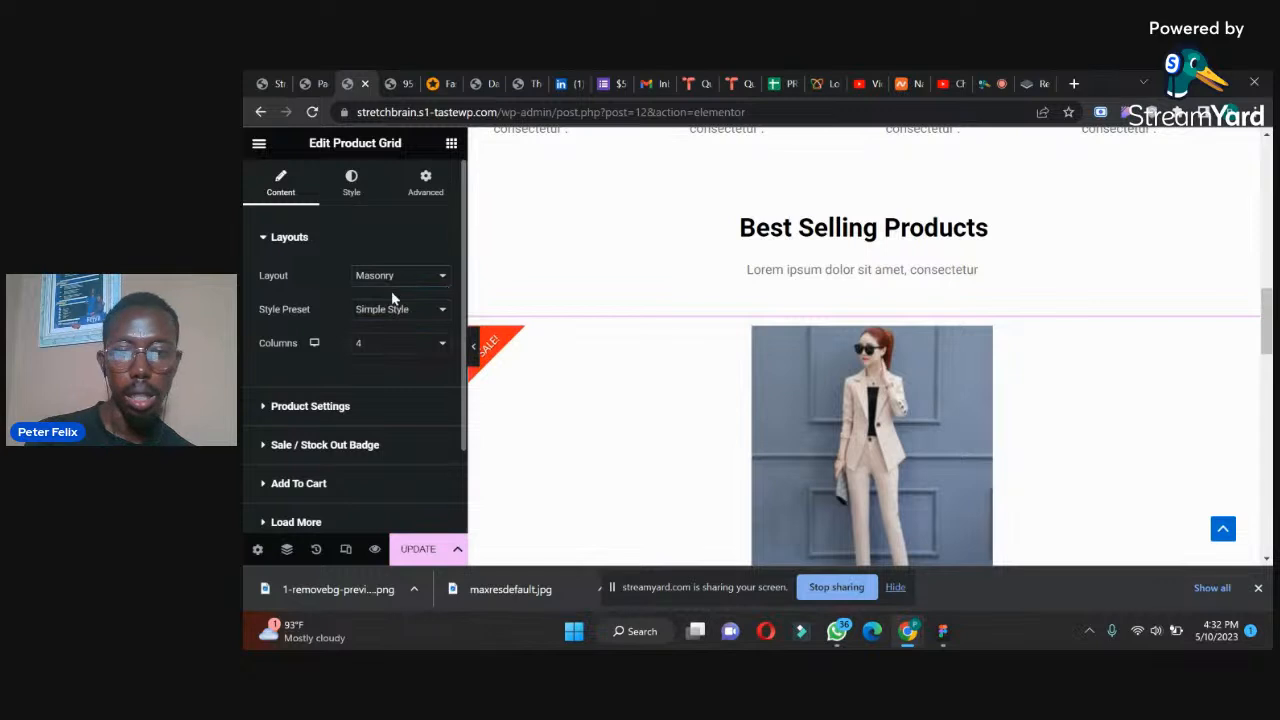
click(362, 346)
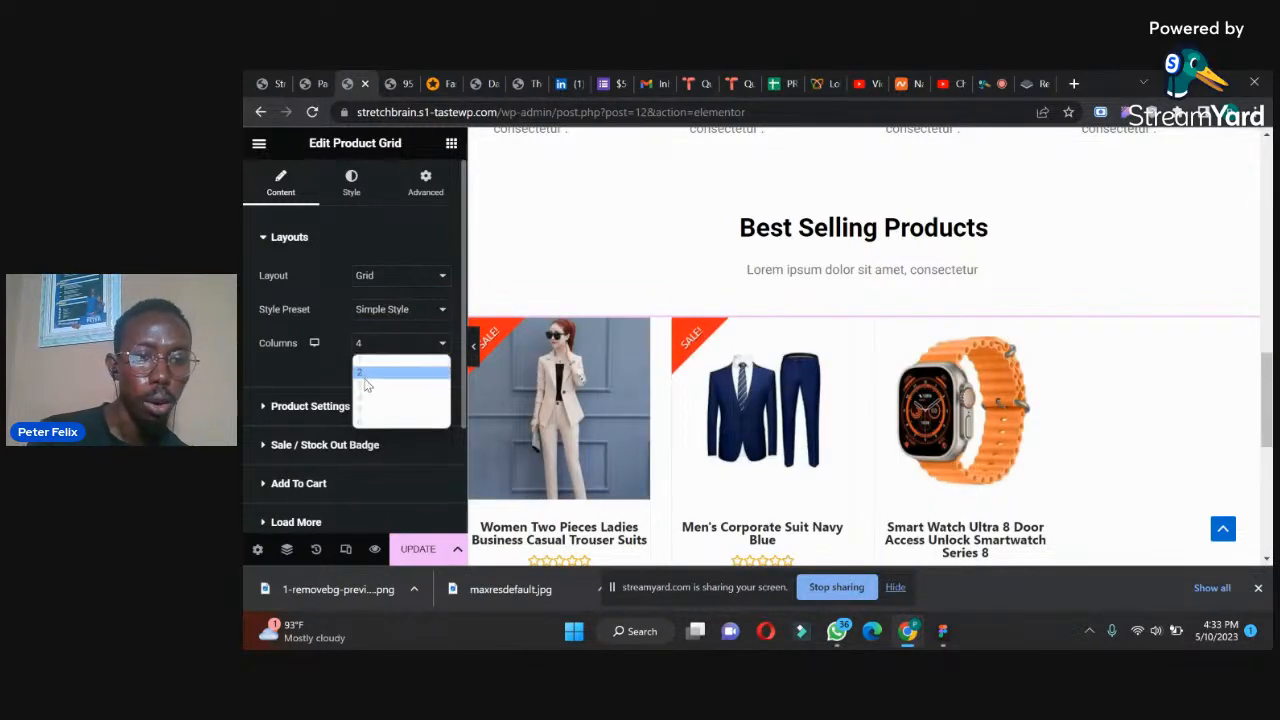
click(365, 401)
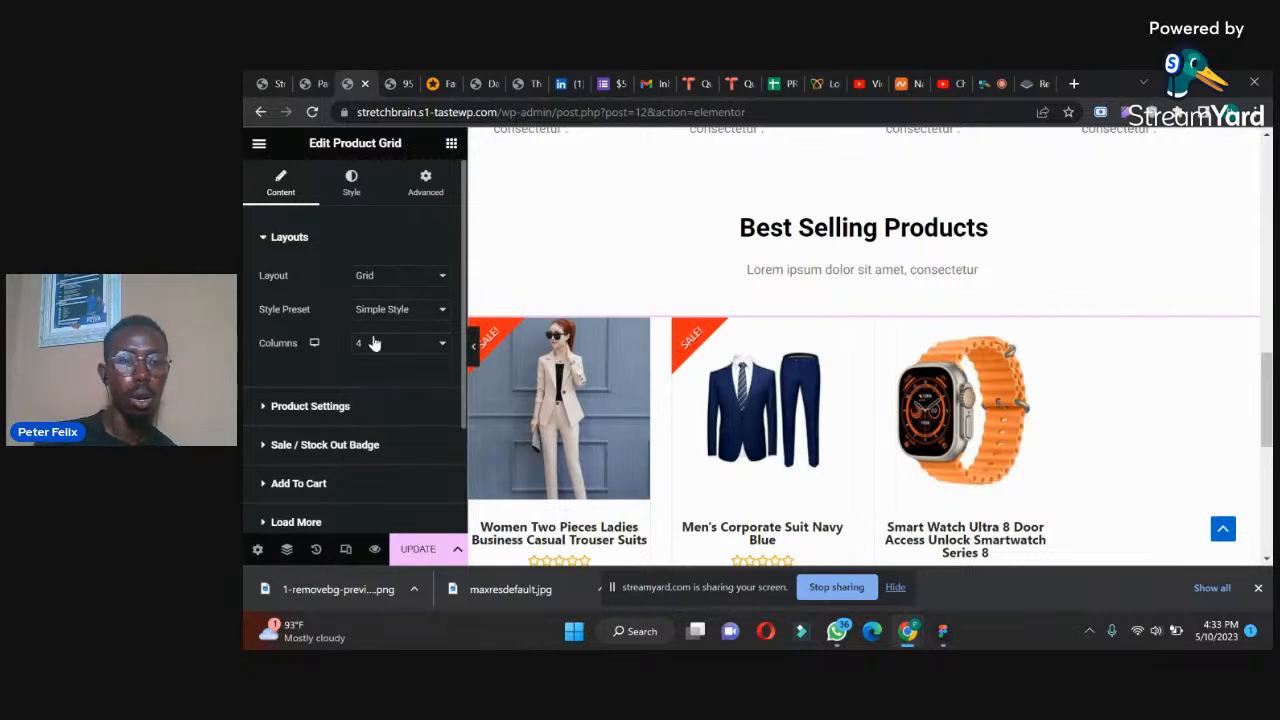
click(380, 343)
click(368, 390)
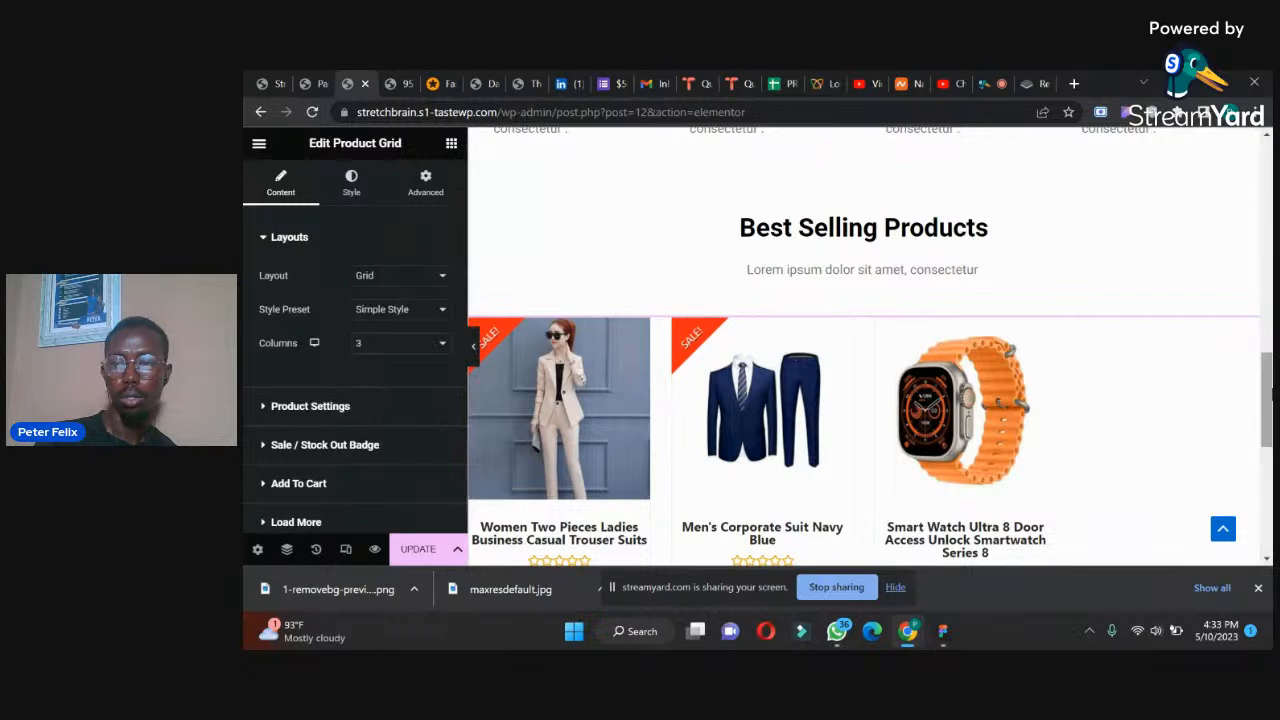
mouse_move(1270, 393)
mouse_down()
mouse_move(1265, 361)
mouse_move(1265, 392)
mouse_up()
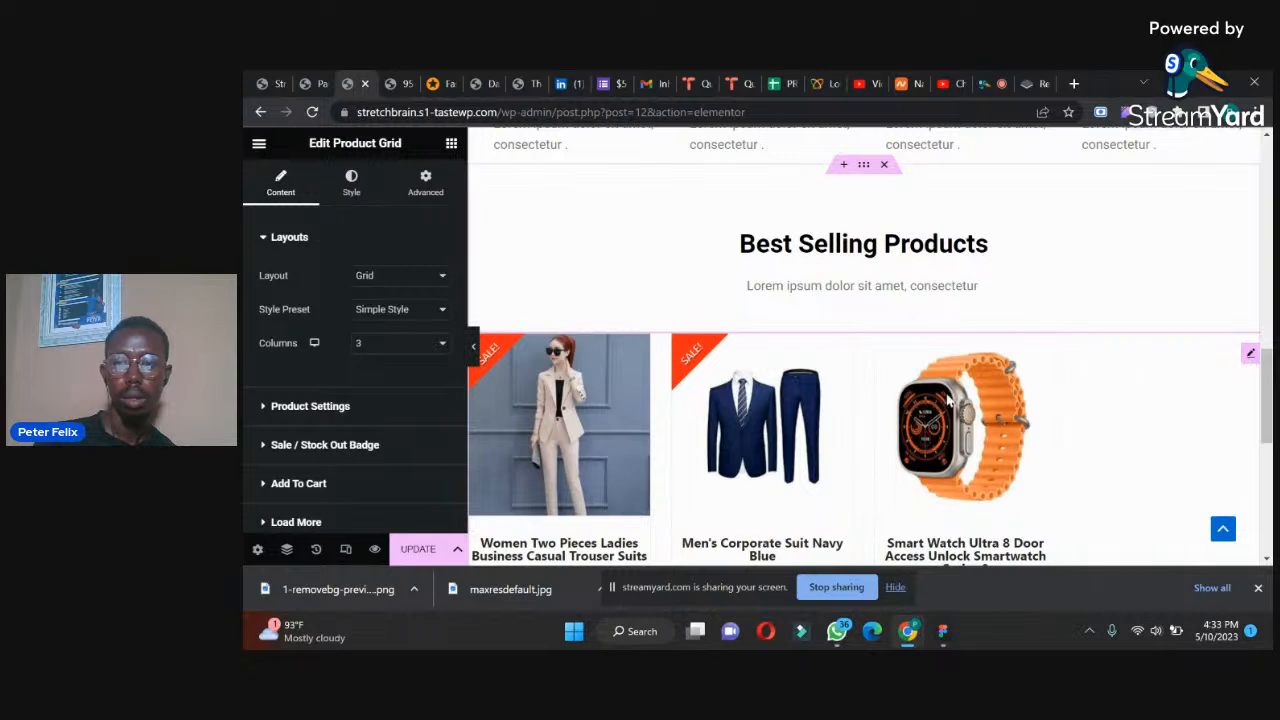
- Try the Reveal Style, Simple Style and Overlay Style presets on the product grid
click(383, 313)
click(385, 351)
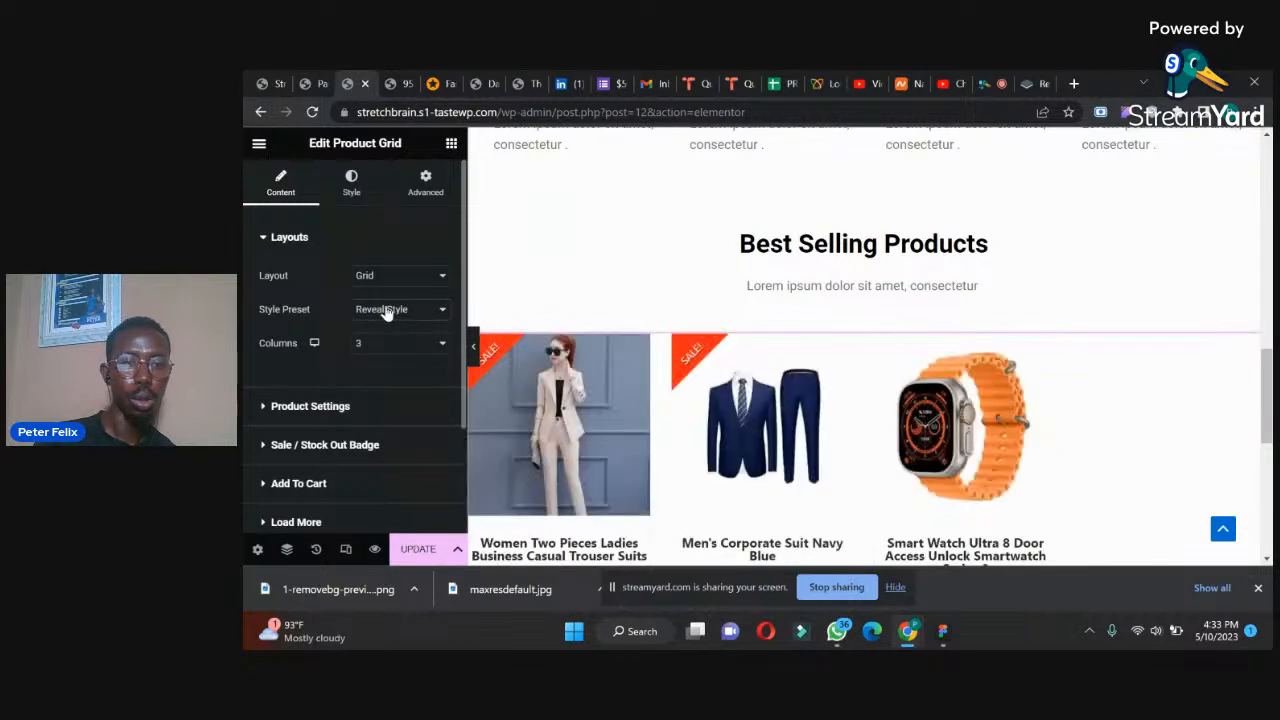
click(385, 313)
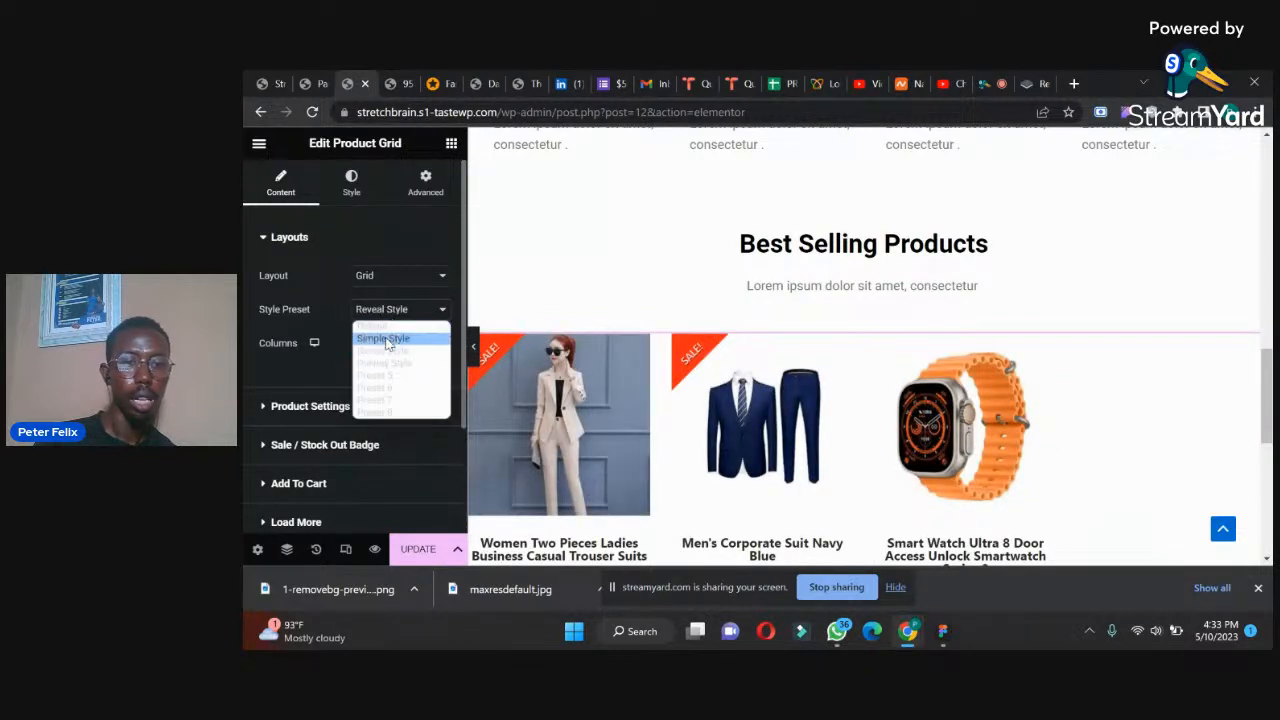
click(387, 343)
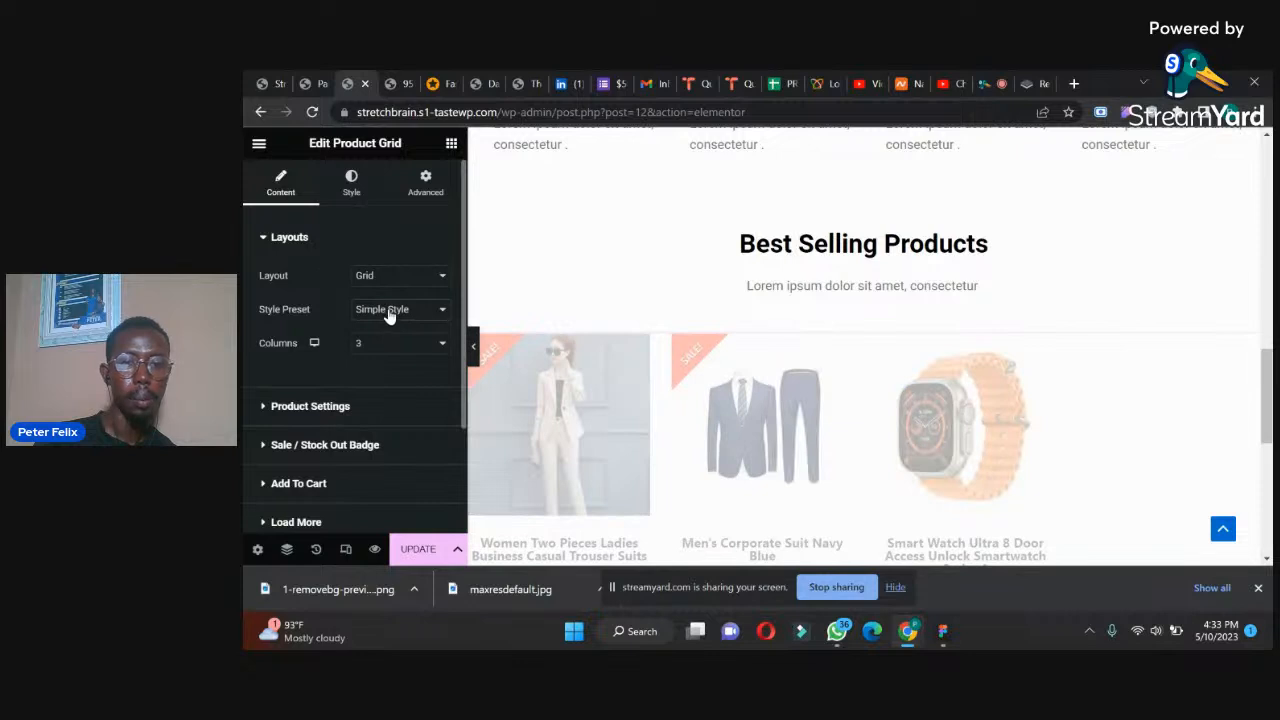
click(389, 312)
click(386, 370)
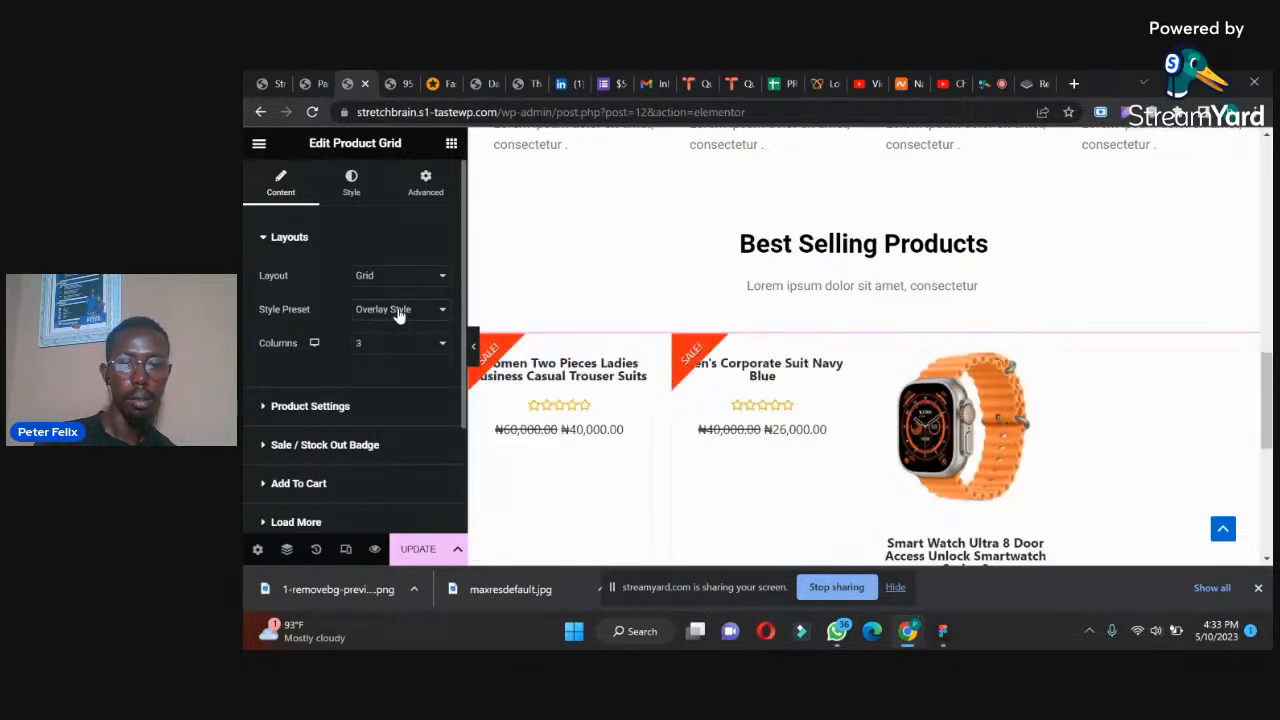
- Try style presets 5, 6, 7 and 8 on the product grid and view the product cards
click(399, 312)
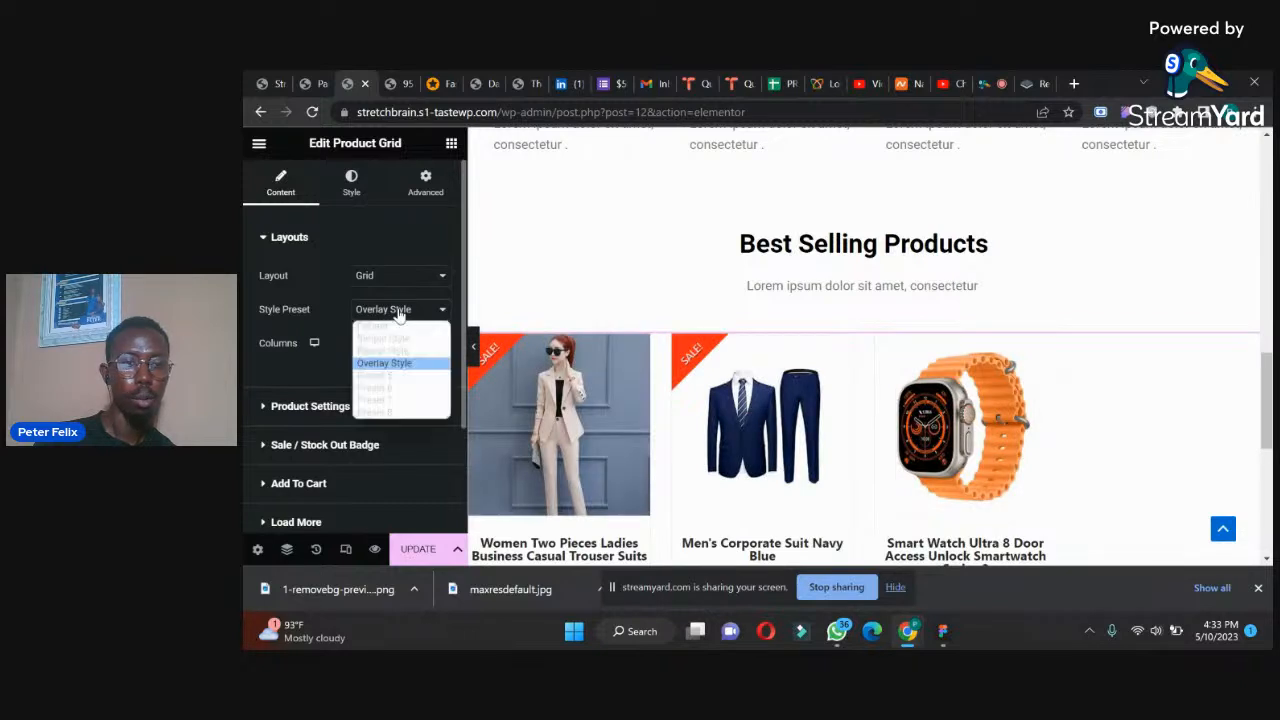
click(383, 378)
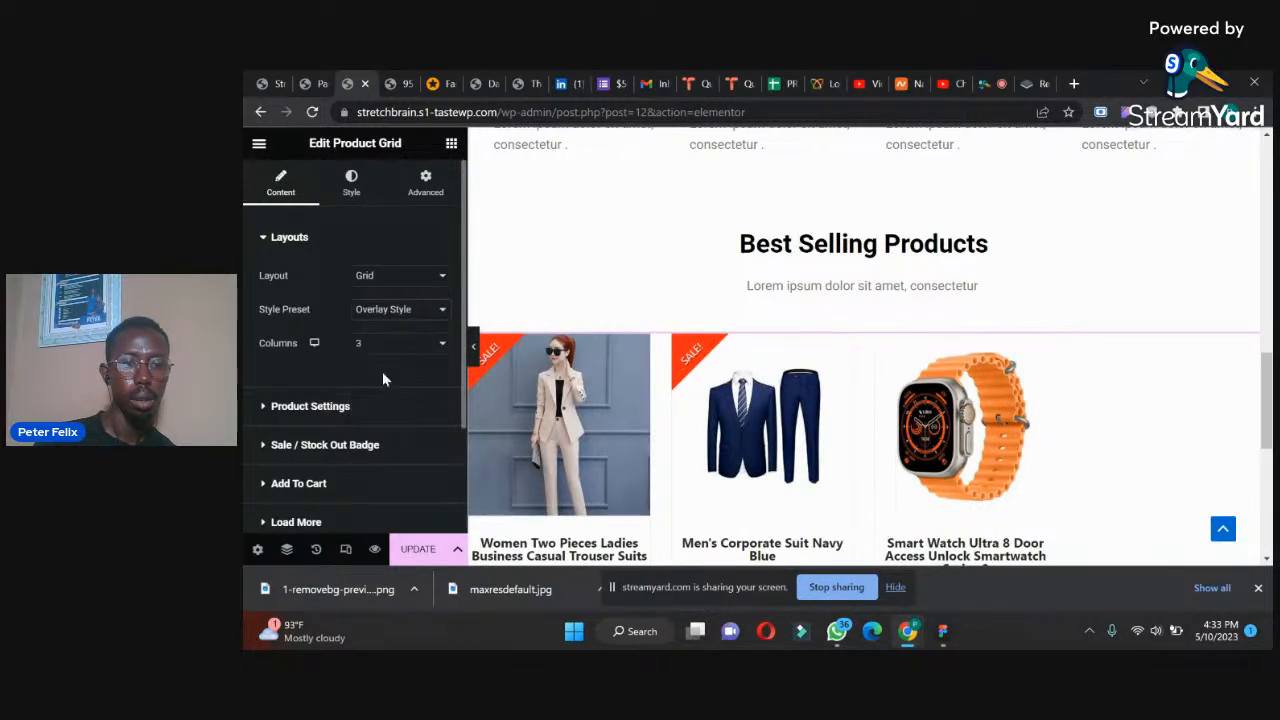
click(399, 312)
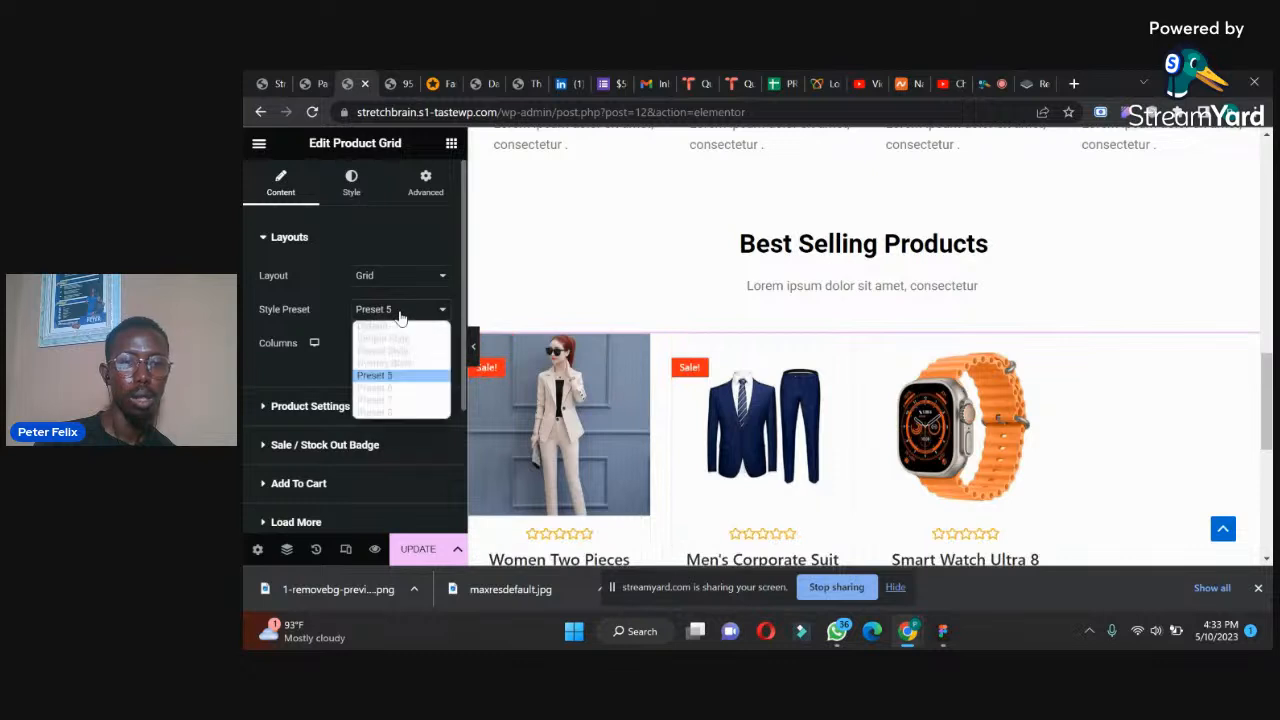
click(396, 393)
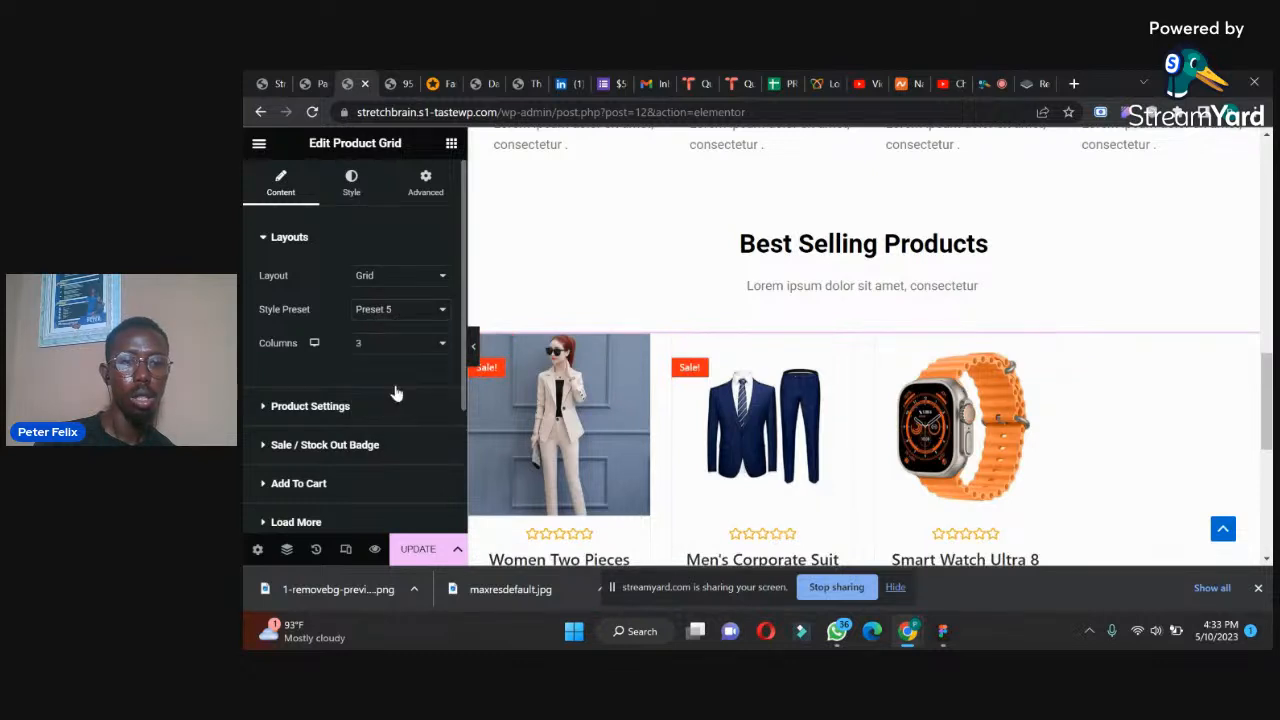
click(407, 312)
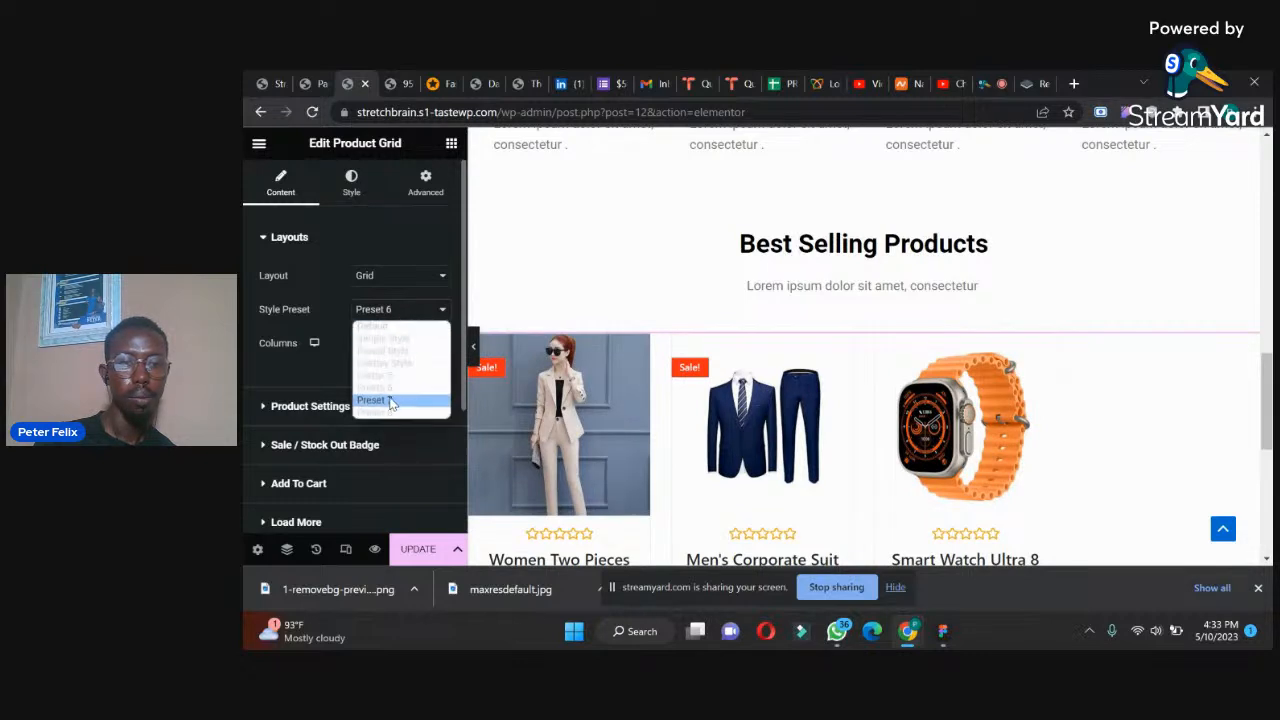
click(391, 403)
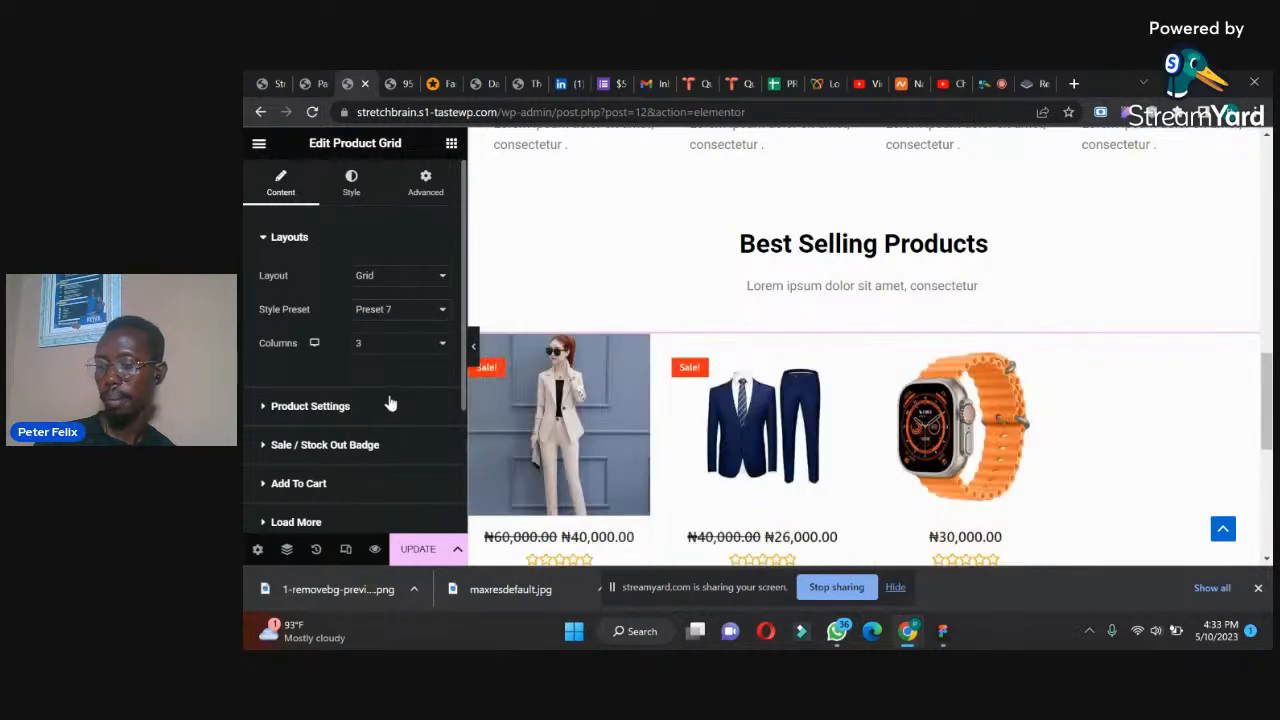
click(397, 311)
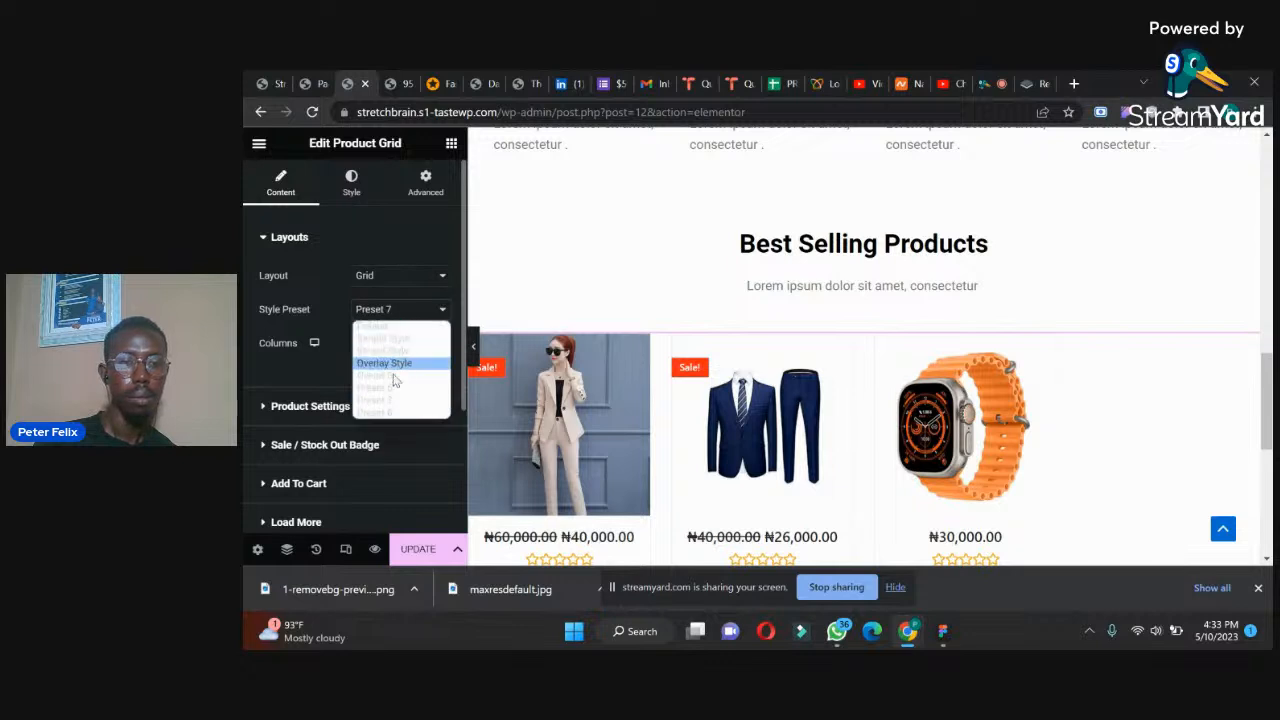
click(393, 416)
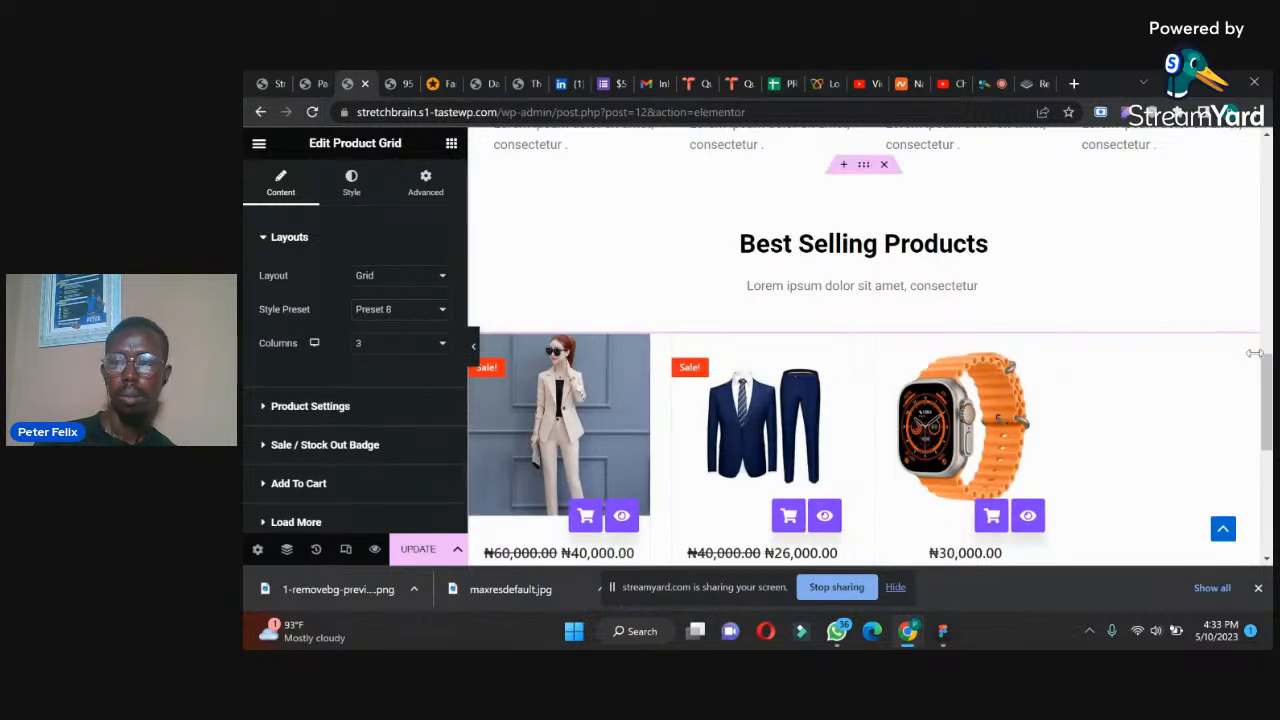
drag(1264, 385, 1263, 423)
- Compare Preset 7 and Preset 6 again on the product grid, checking the action buttons over the product images
click(400, 309)
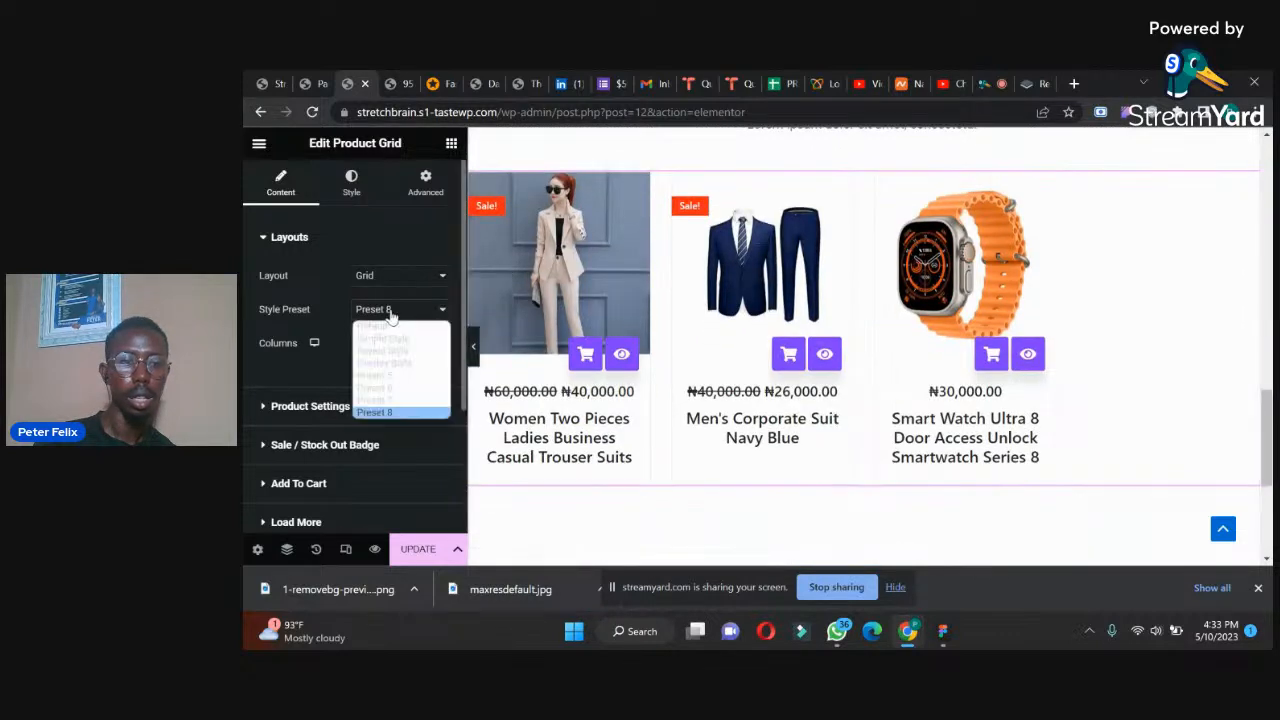
click(379, 403)
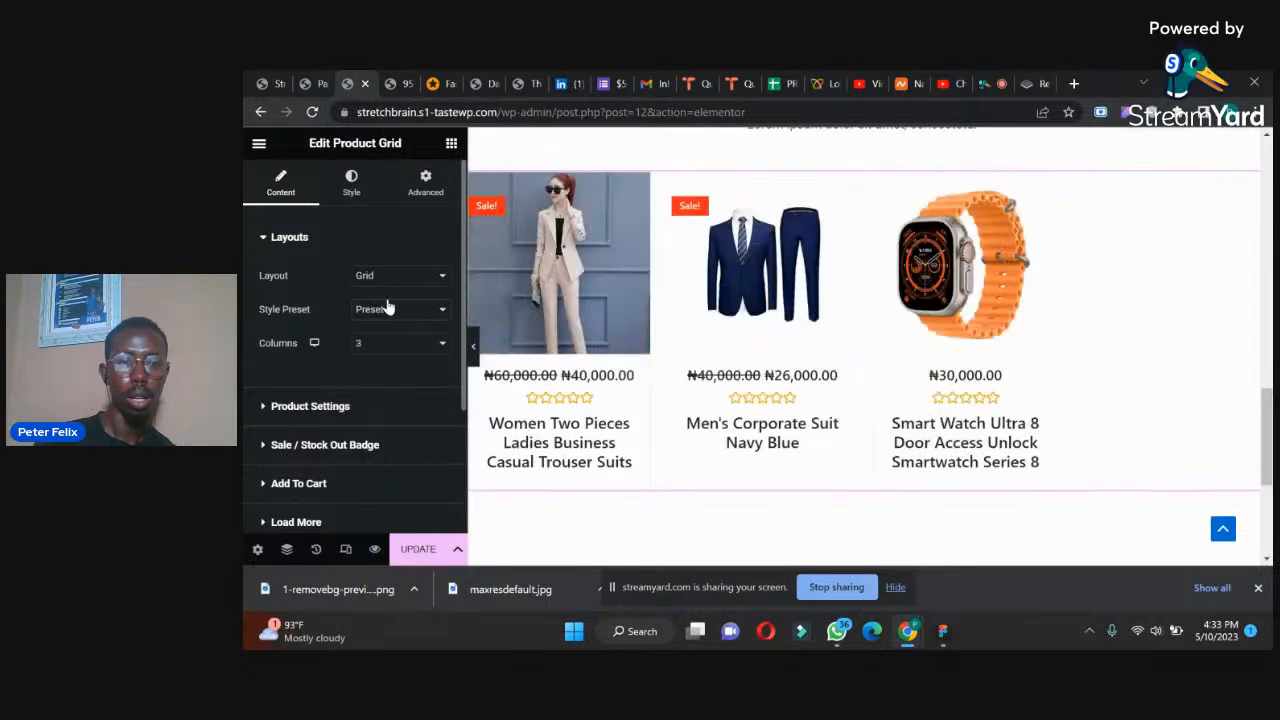
mouse_move(602, 308)
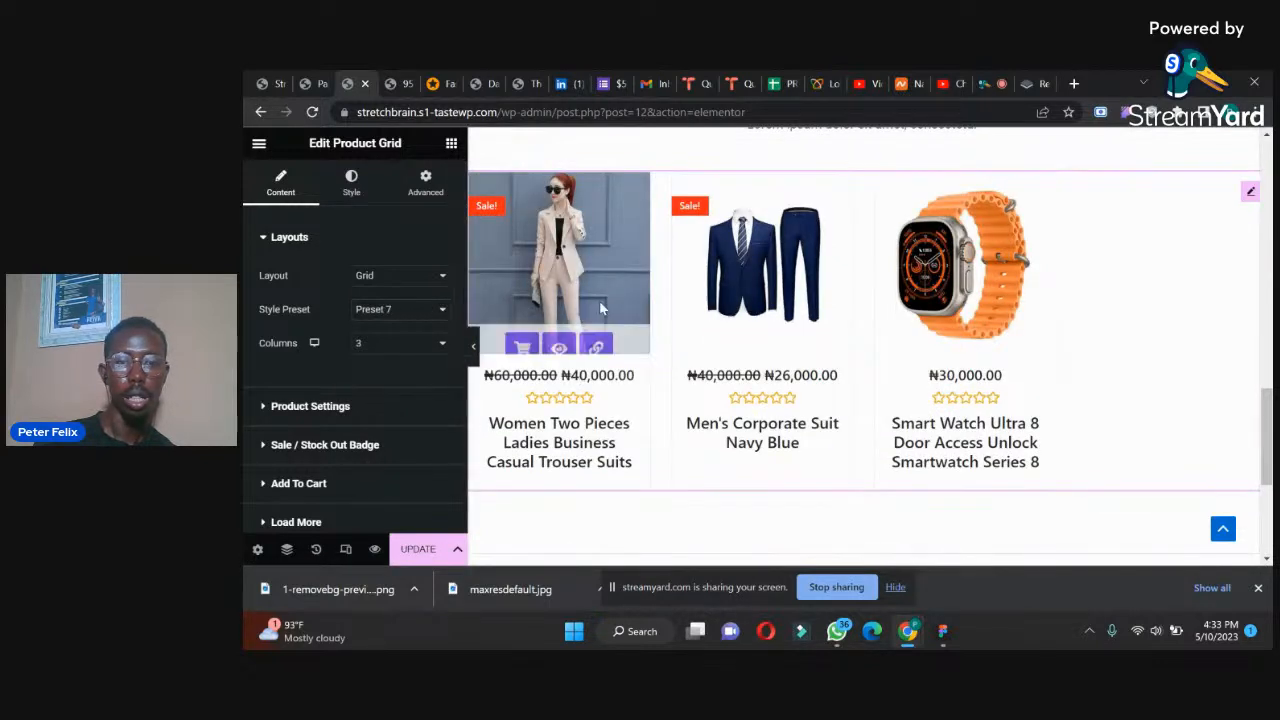
click(375, 316)
click(371, 395)
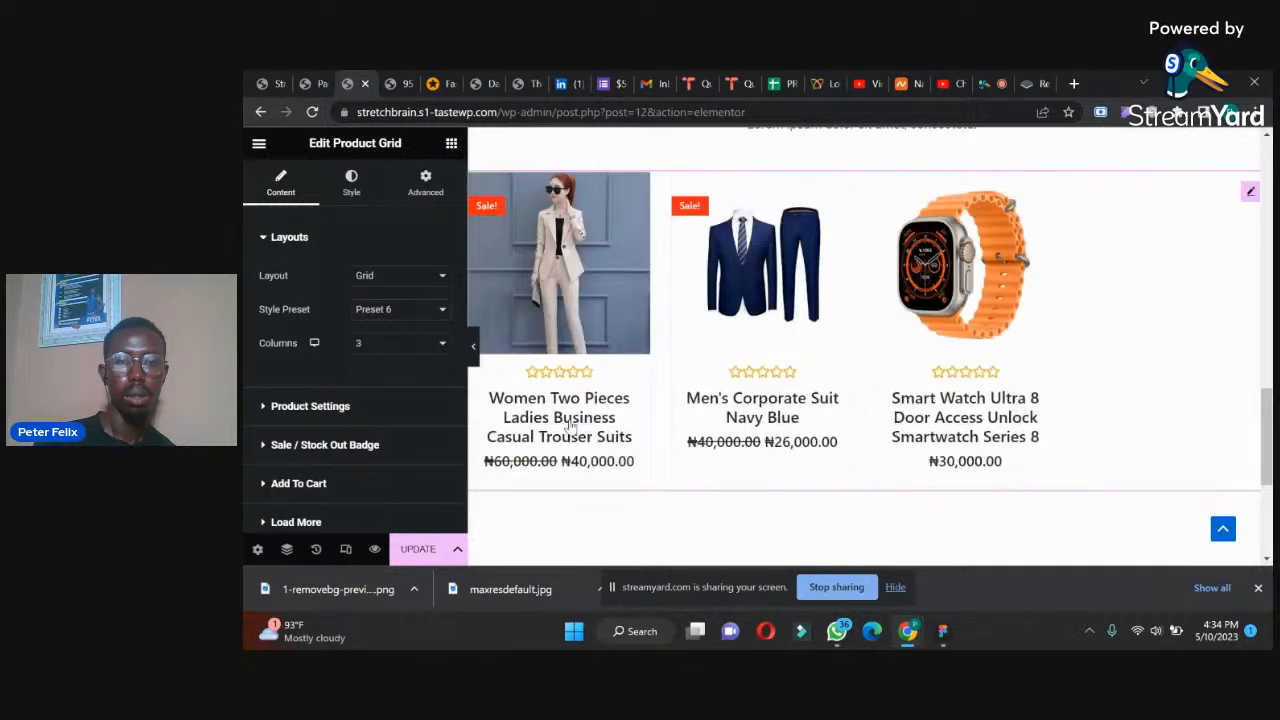
mouse_move(940, 310)
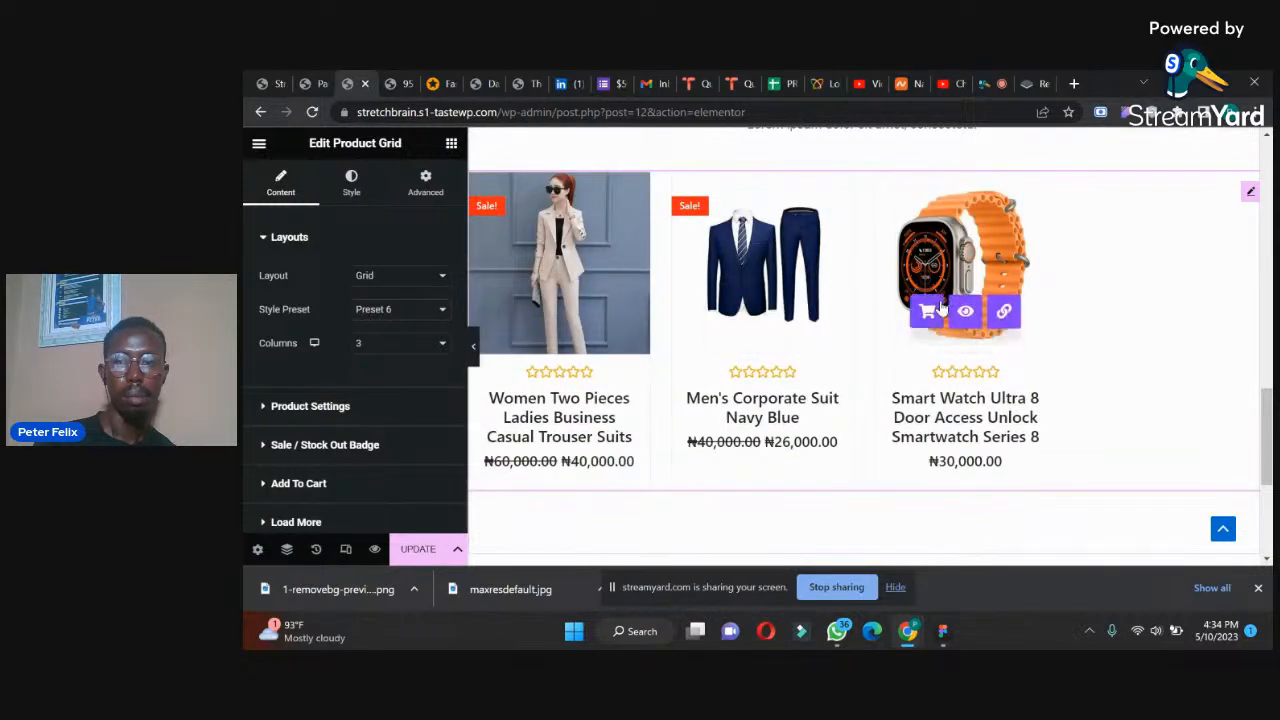
- Set the product grid's style preset to Preset 5 and check the Add To Cart bar on a product image
click(372, 313)
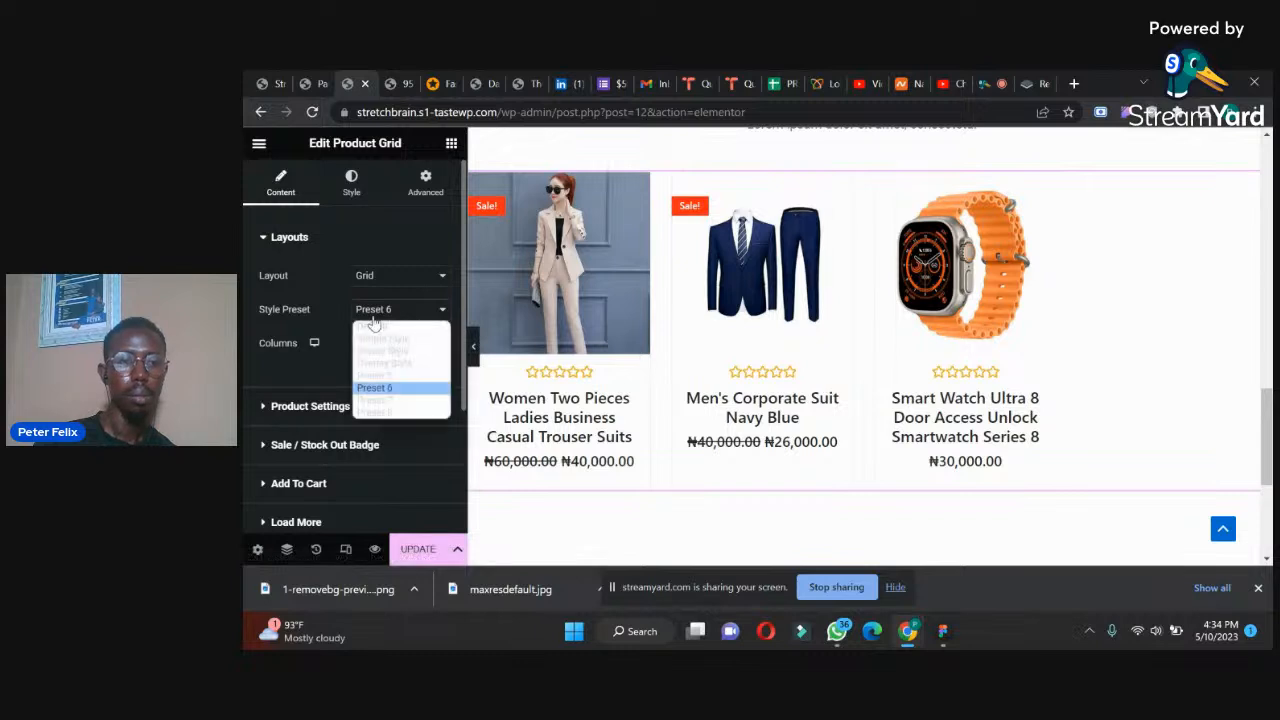
click(373, 386)
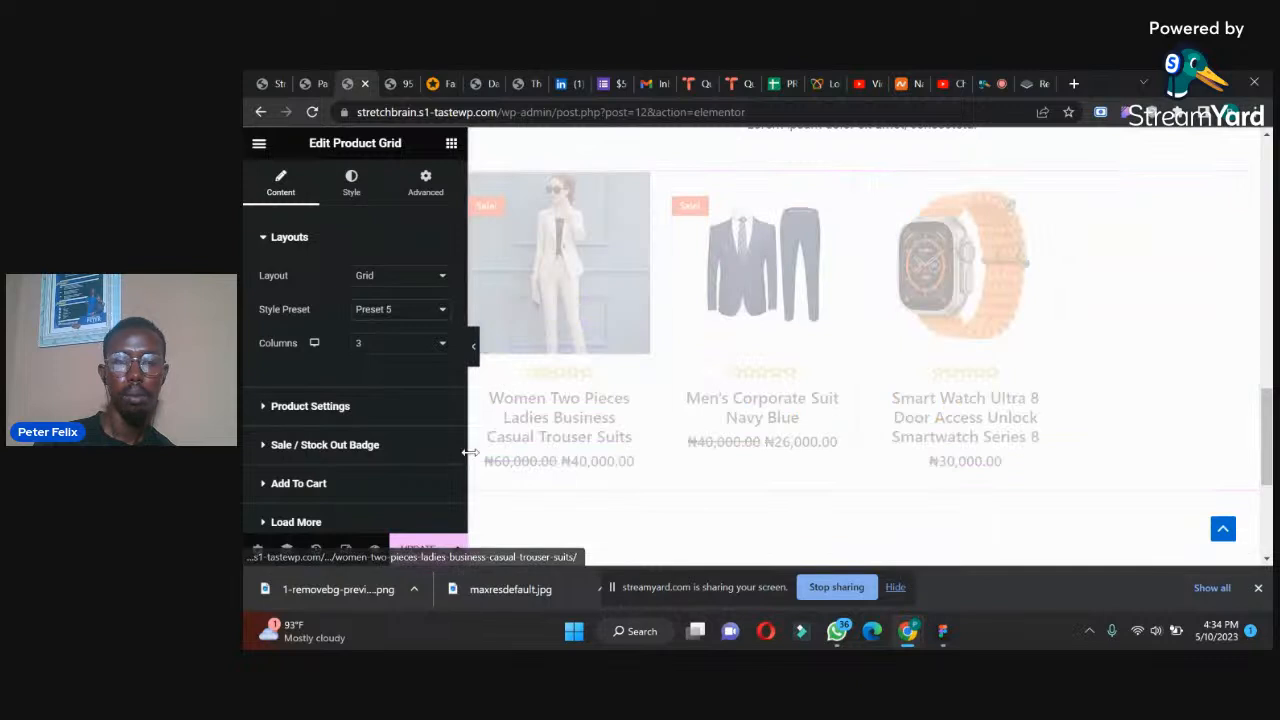
mouse_move(520, 335)
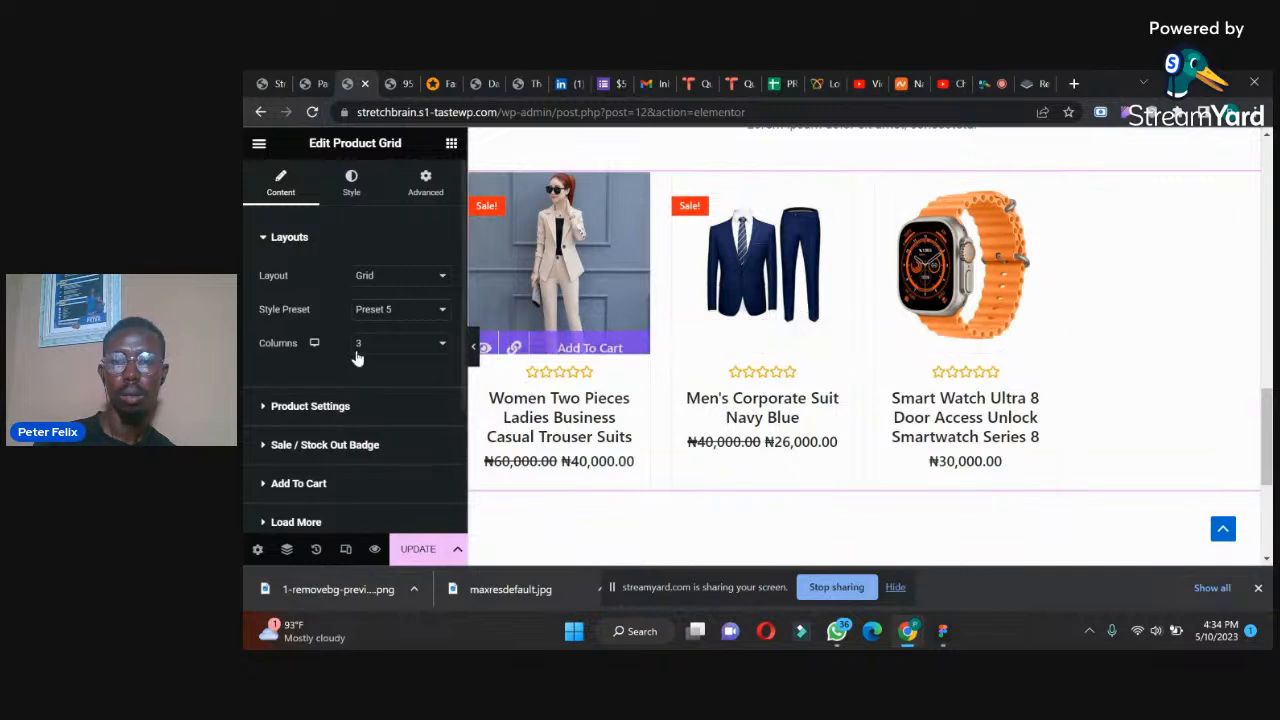
- Set the product grid's style preset to Reveal Style and check the Add To Cart button on the product cards
click(372, 310)
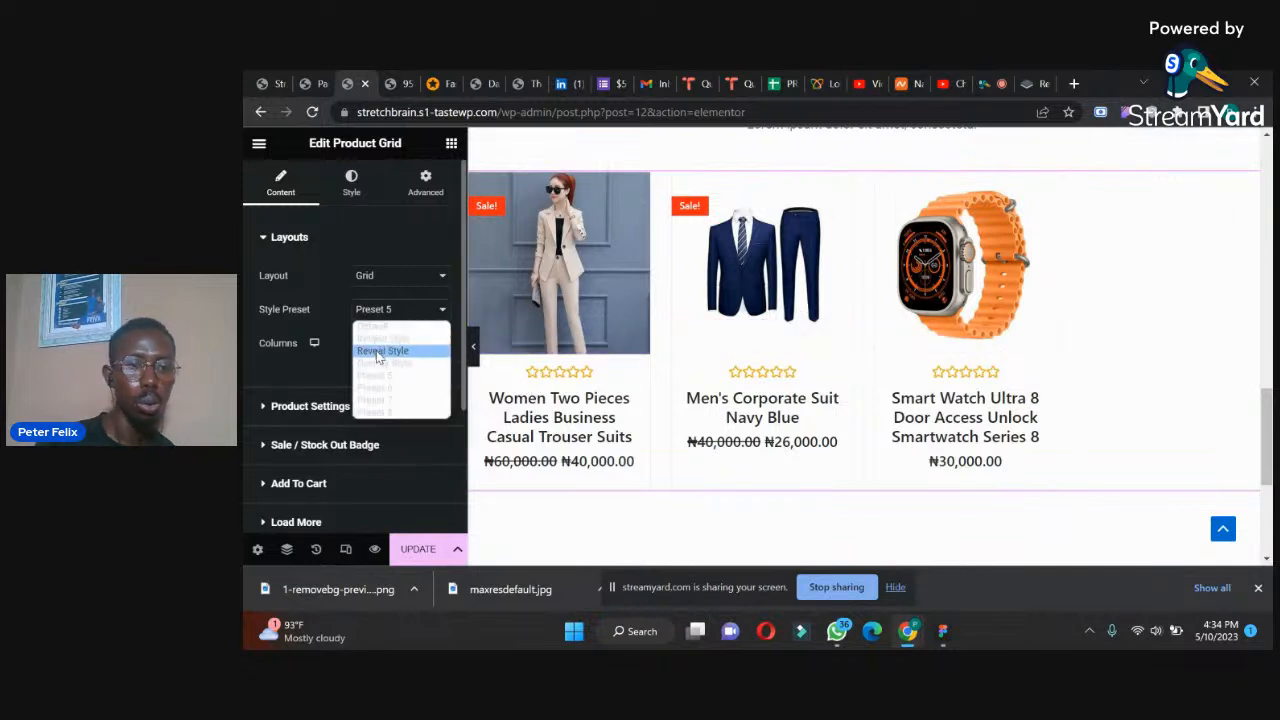
click(382, 351)
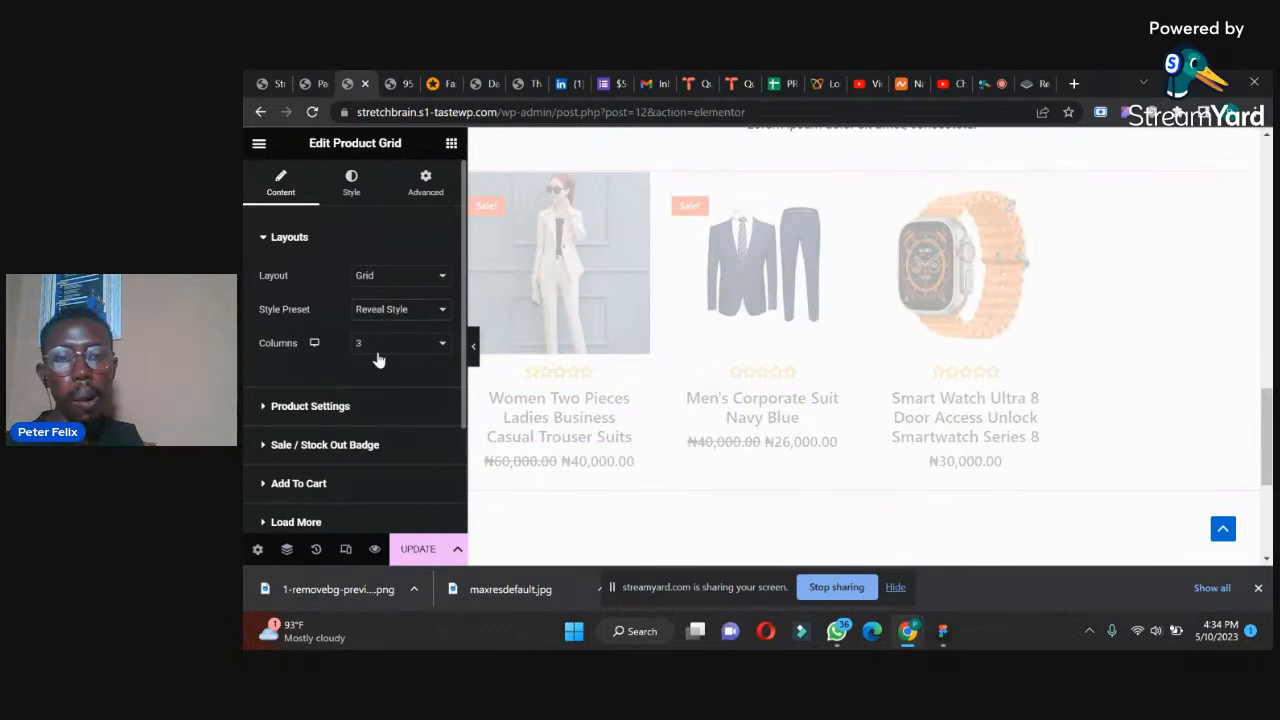
mouse_move(488, 244)
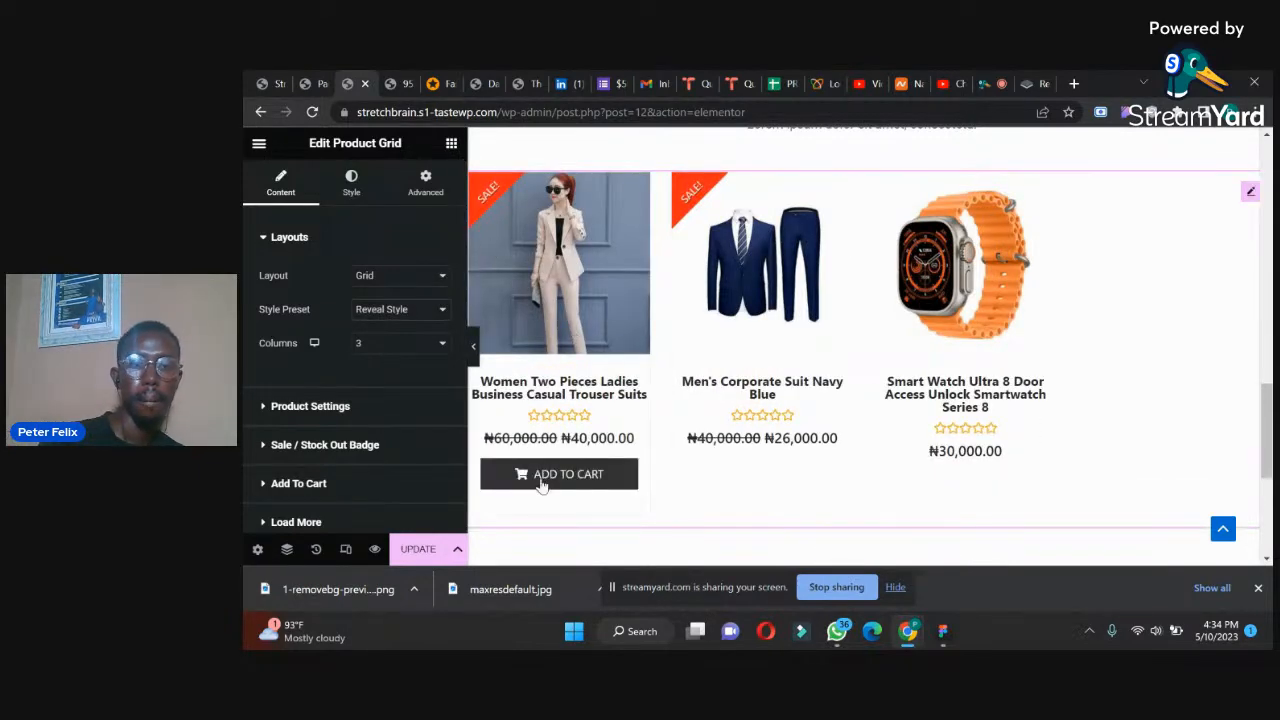
mouse_move(703, 457)
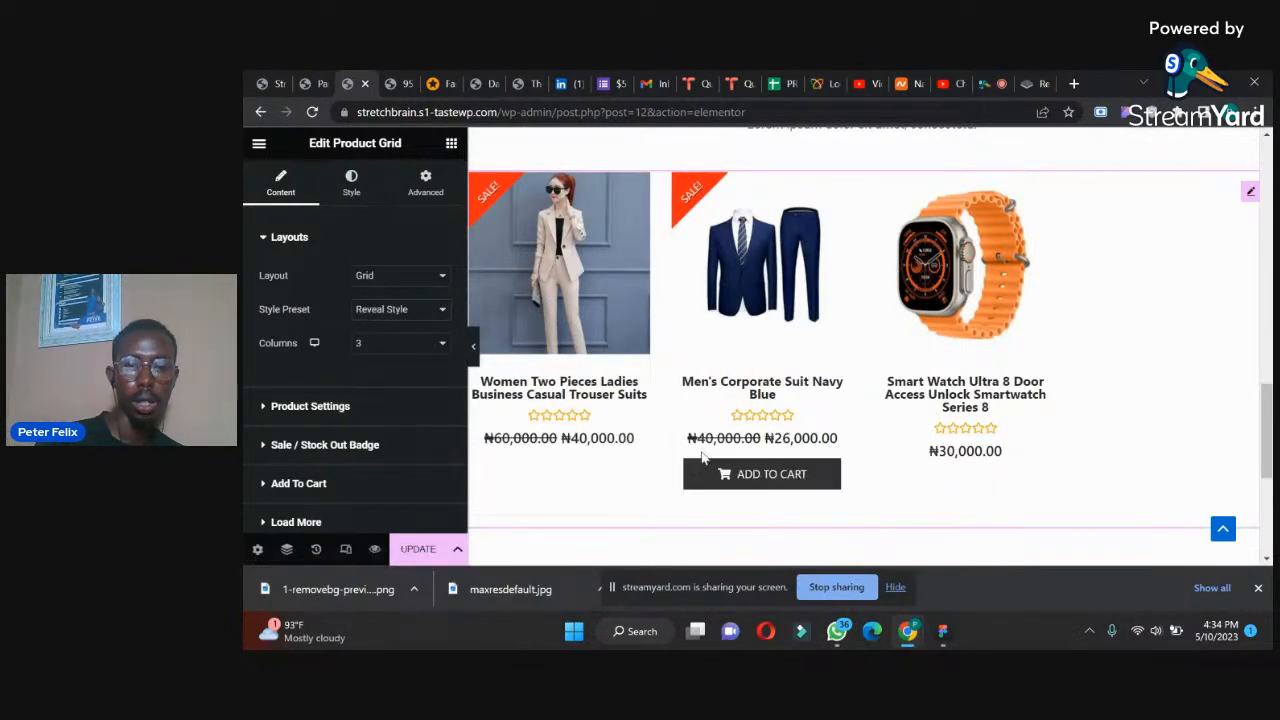
mouse_move(892, 437)
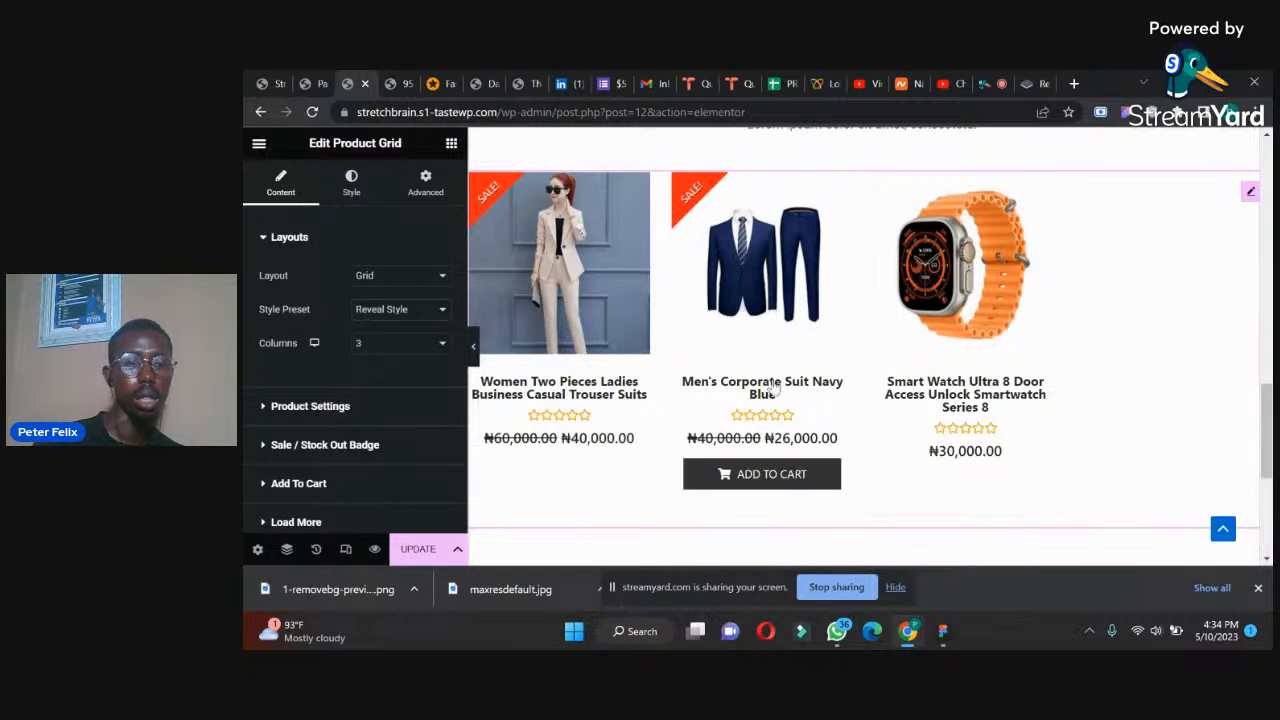
mouse_move(503, 286)
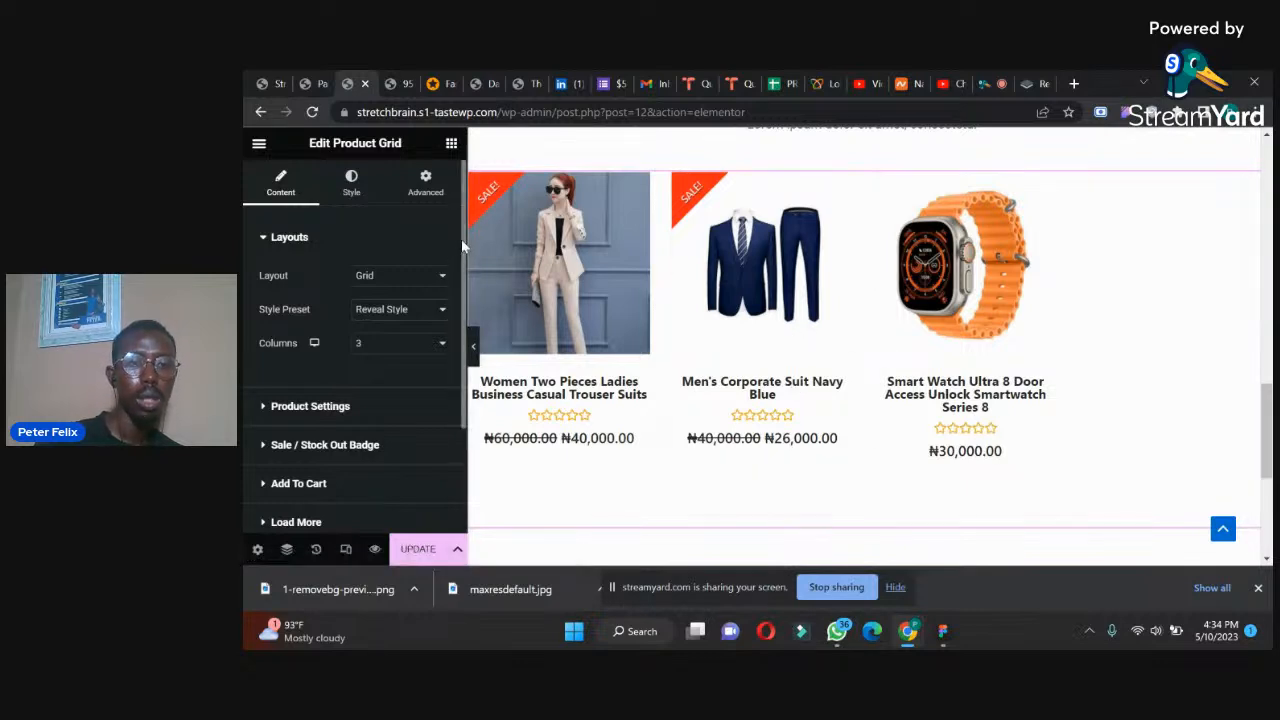
- Open the product grid's Product Settings and look through the Source and Filter By options
scroll(462, 296, down, 2)
scroll(462, 300, down, 1)
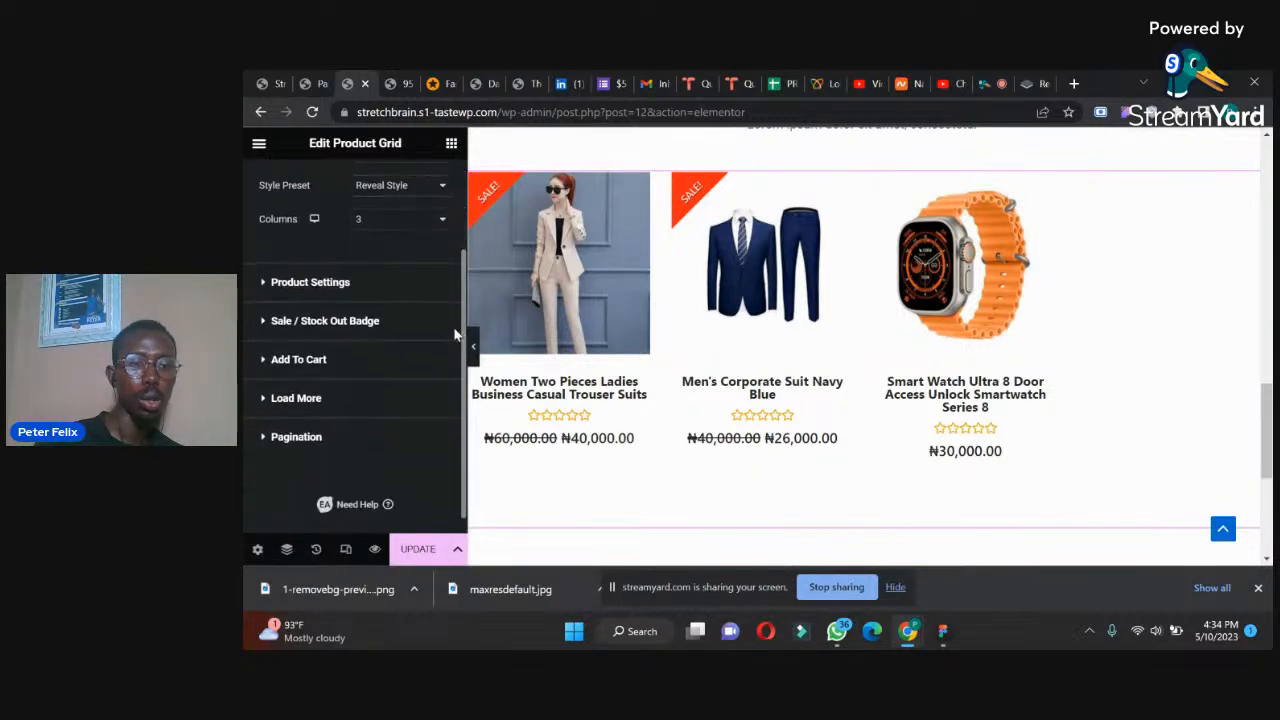
click(316, 286)
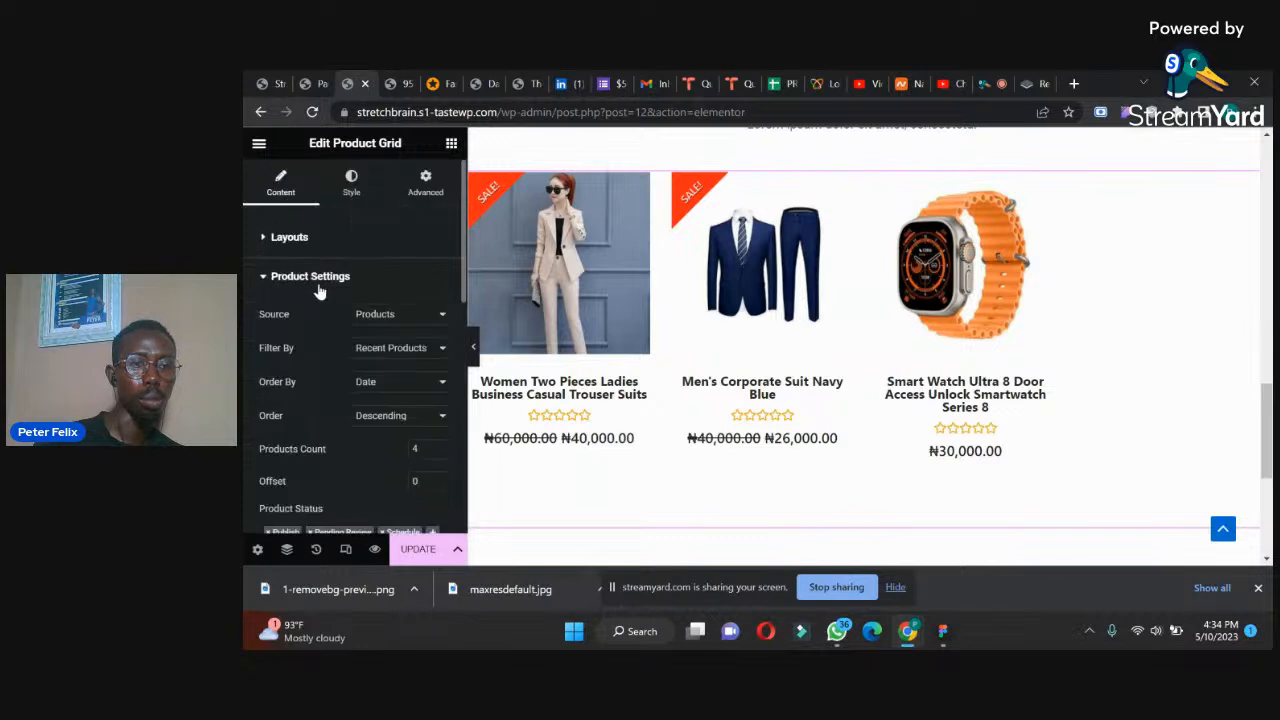
click(388, 318)
click(386, 329)
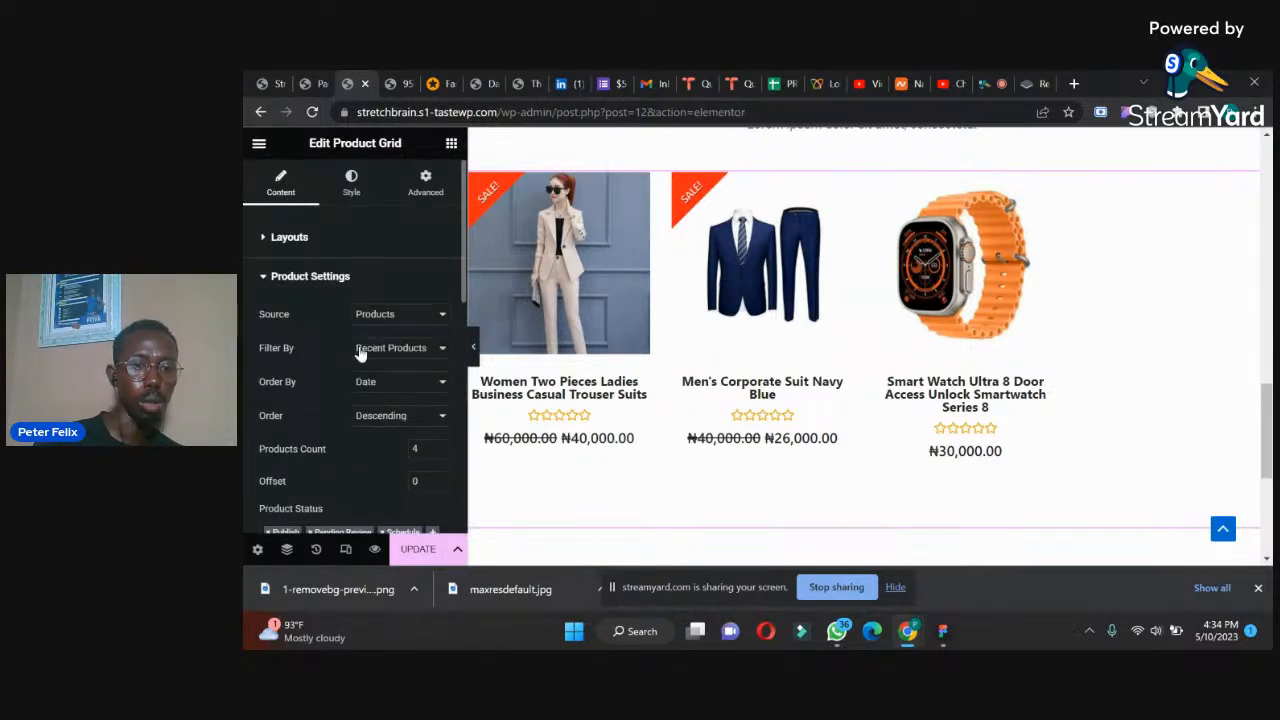
click(387, 360)
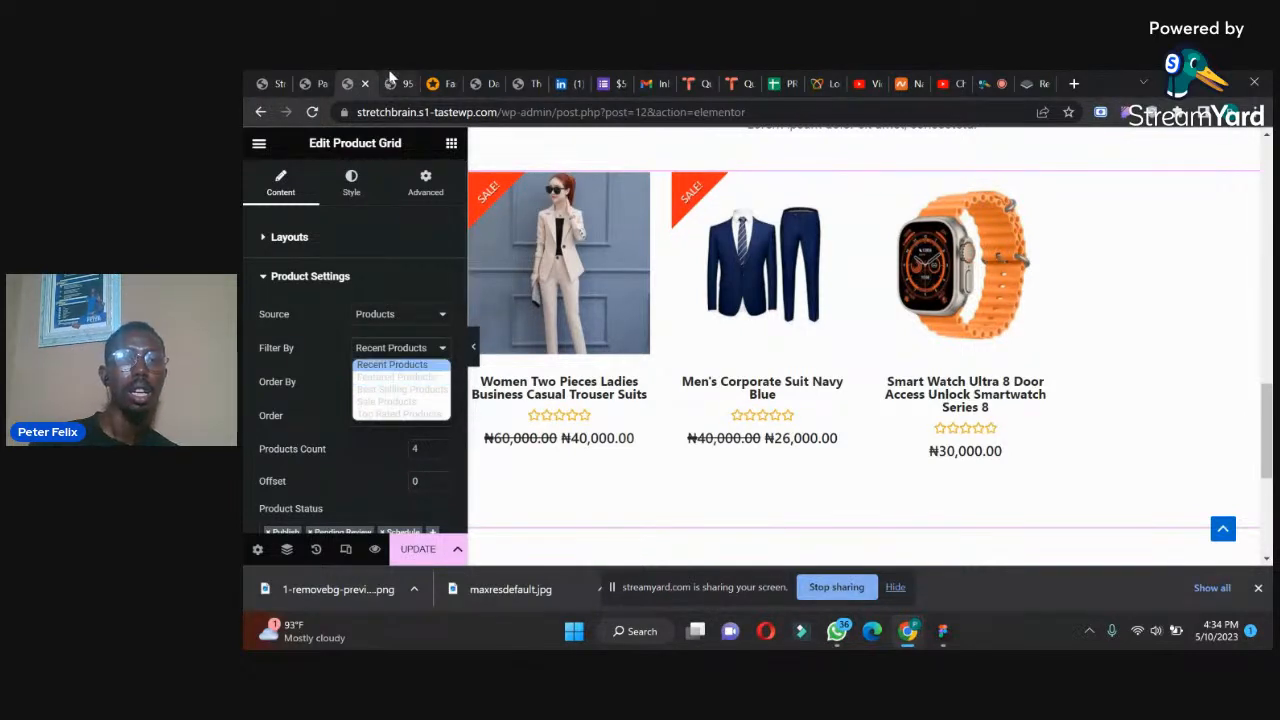
- Switch to the WordPress admin and open the list of all products
click(314, 82)
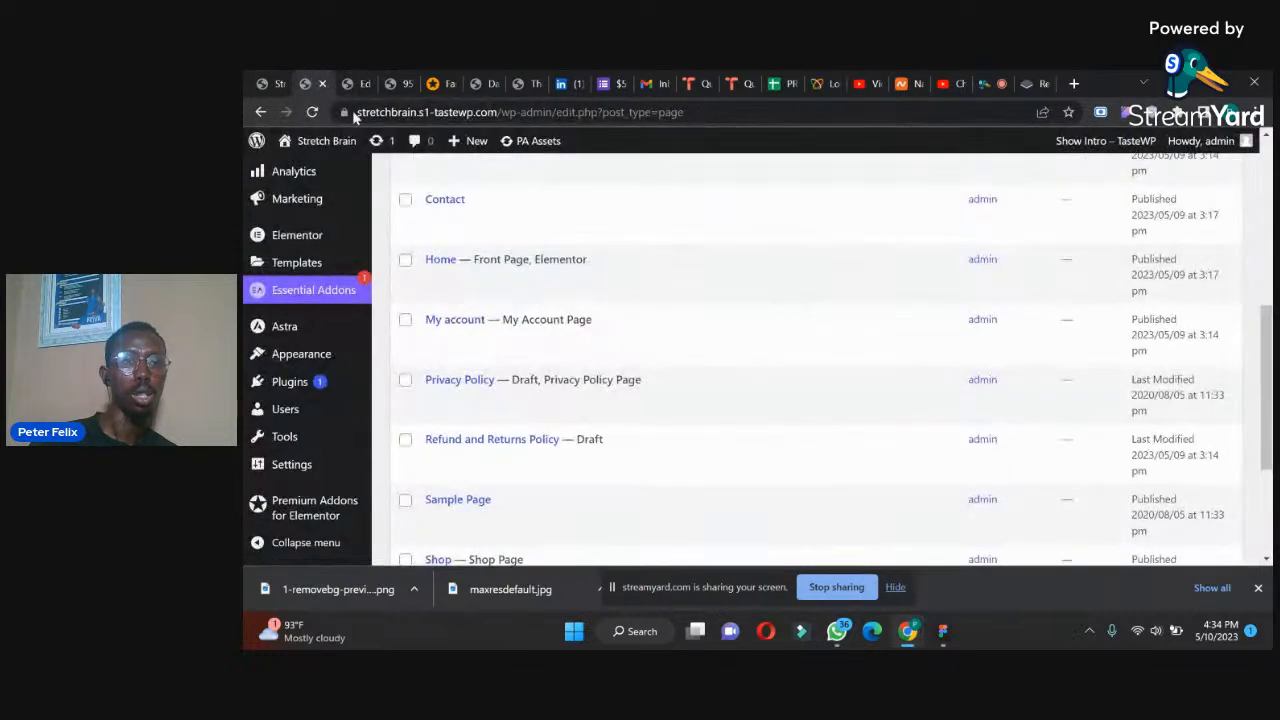
mouse_move(333, 394)
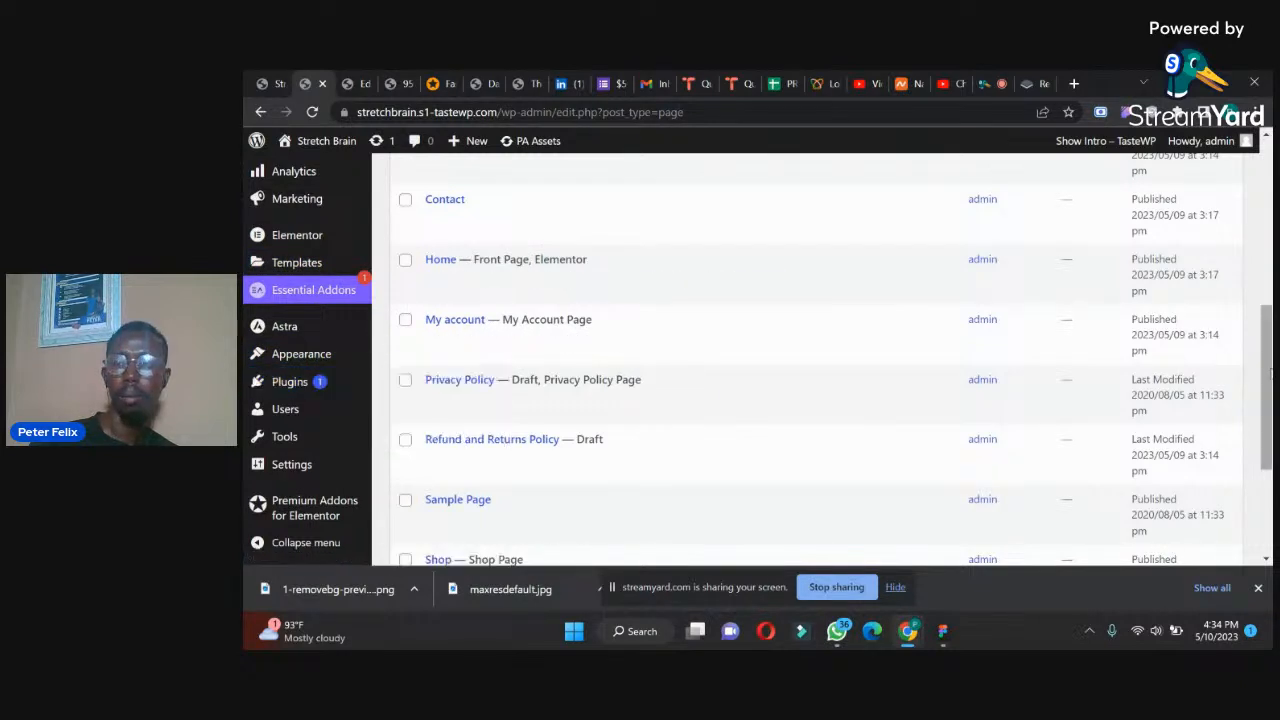
scroll(1265, 380, up, 3)
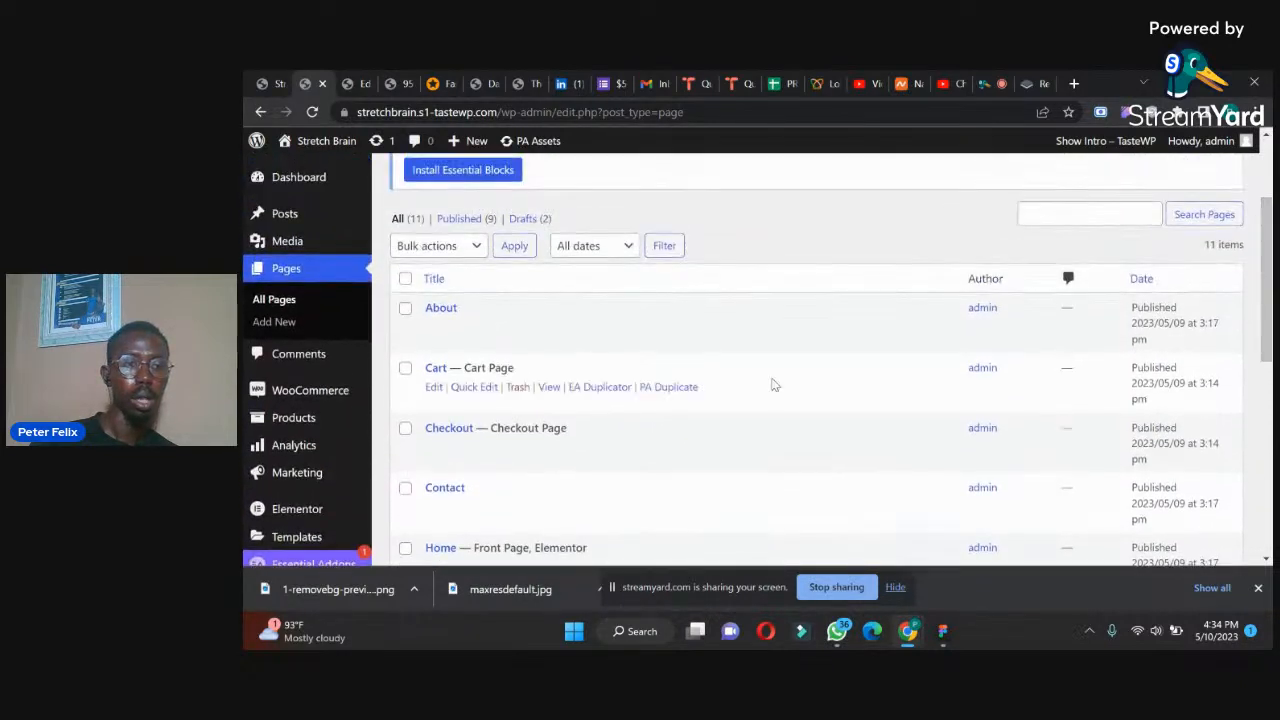
mouse_move(370, 410)
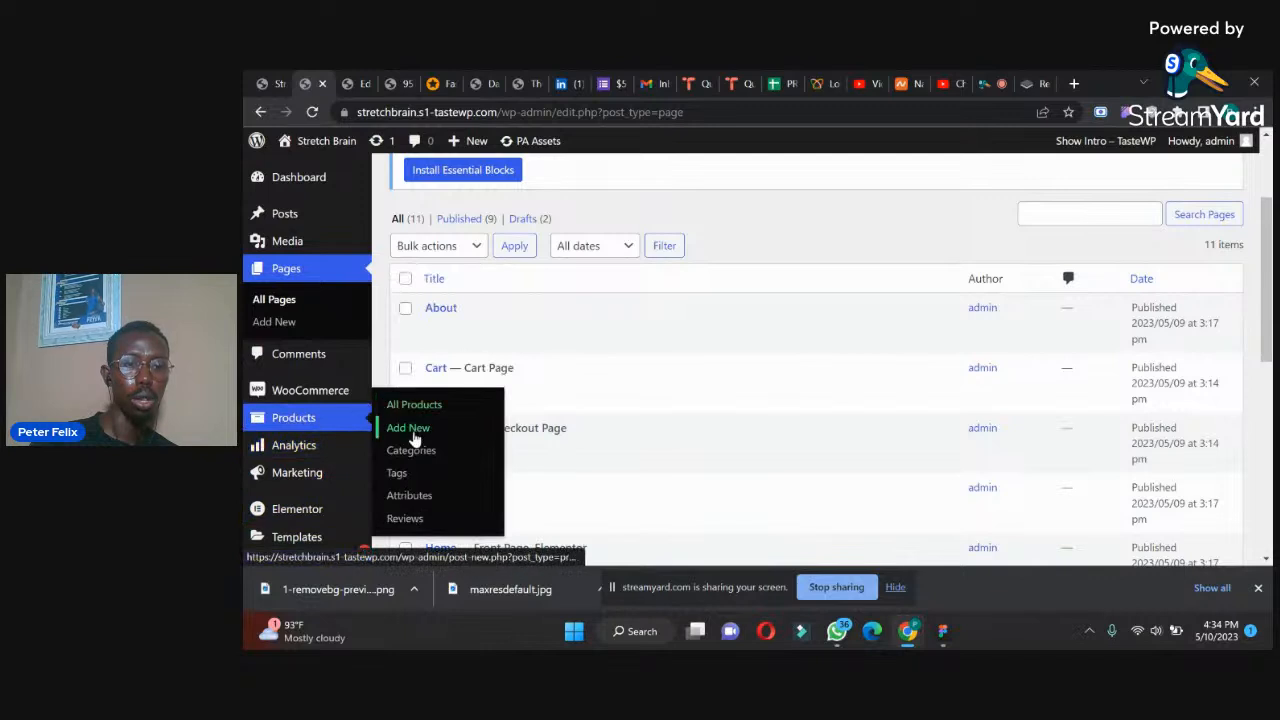
click(418, 415)
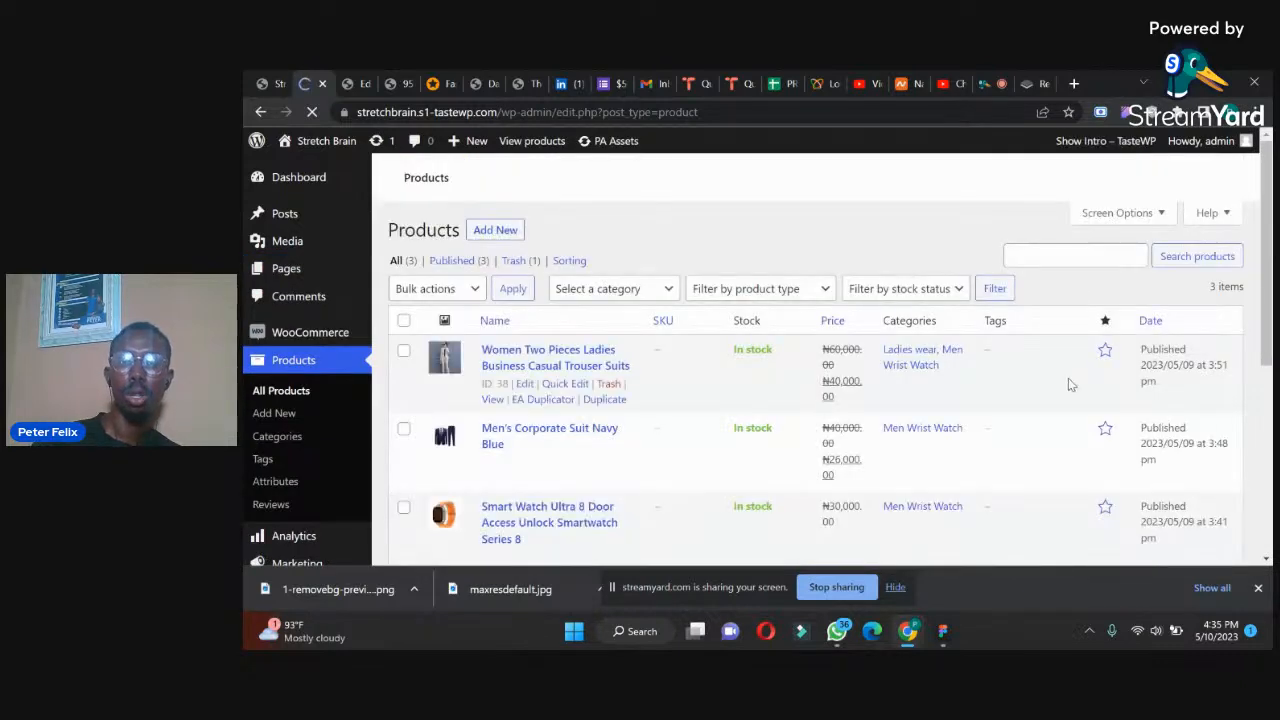
- Mark the Women Two Pieces suit and the Smart Watch Ultra 8 as featured products
click(1105, 351)
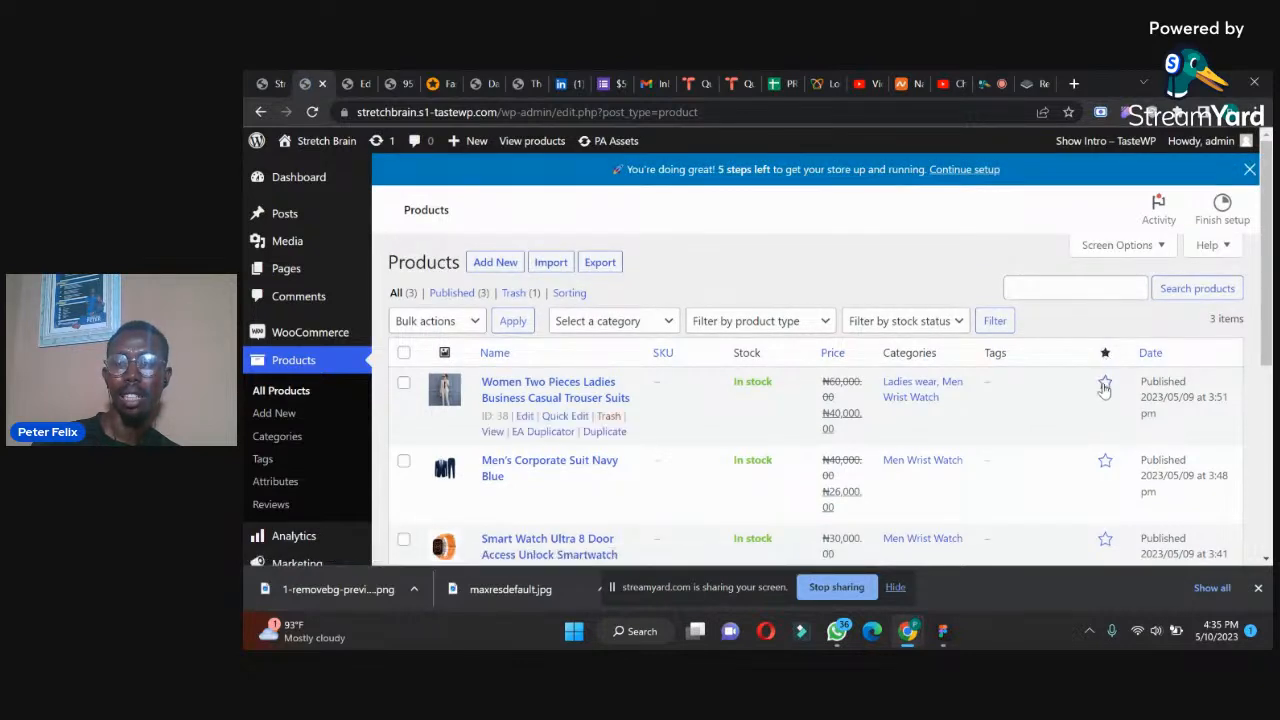
click(1105, 384)
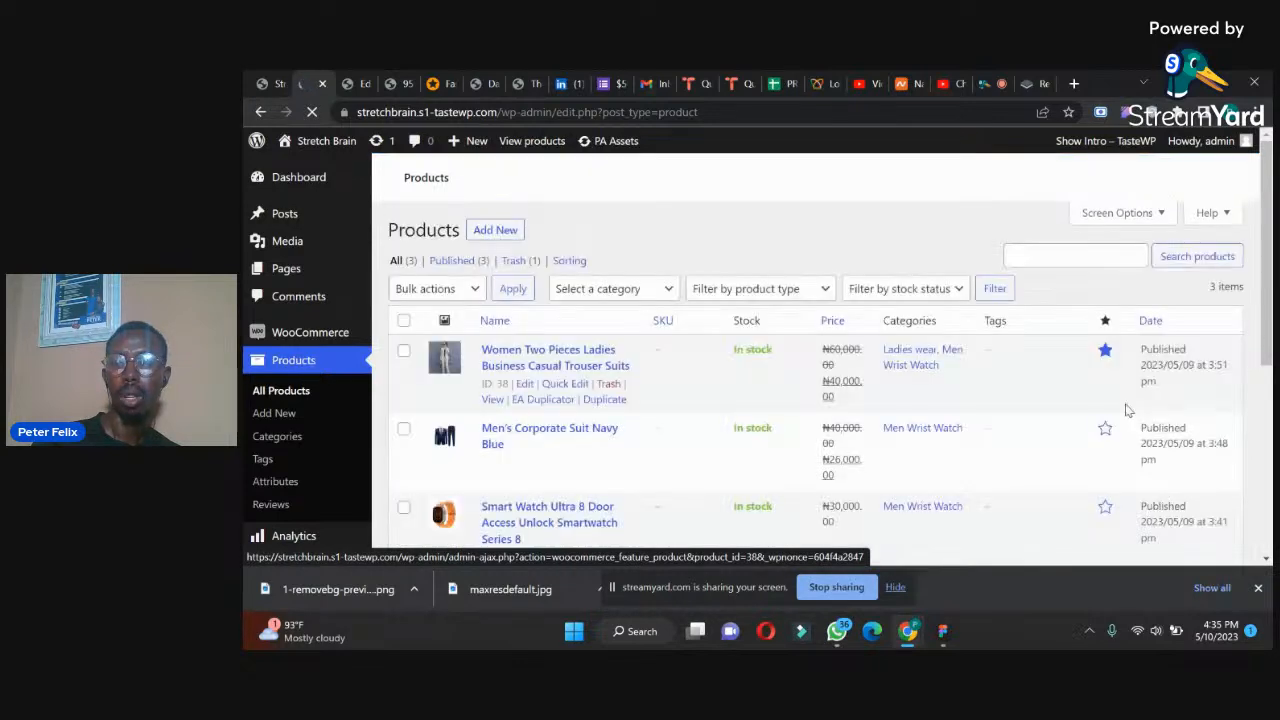
drag(1266, 354, 1266, 358)
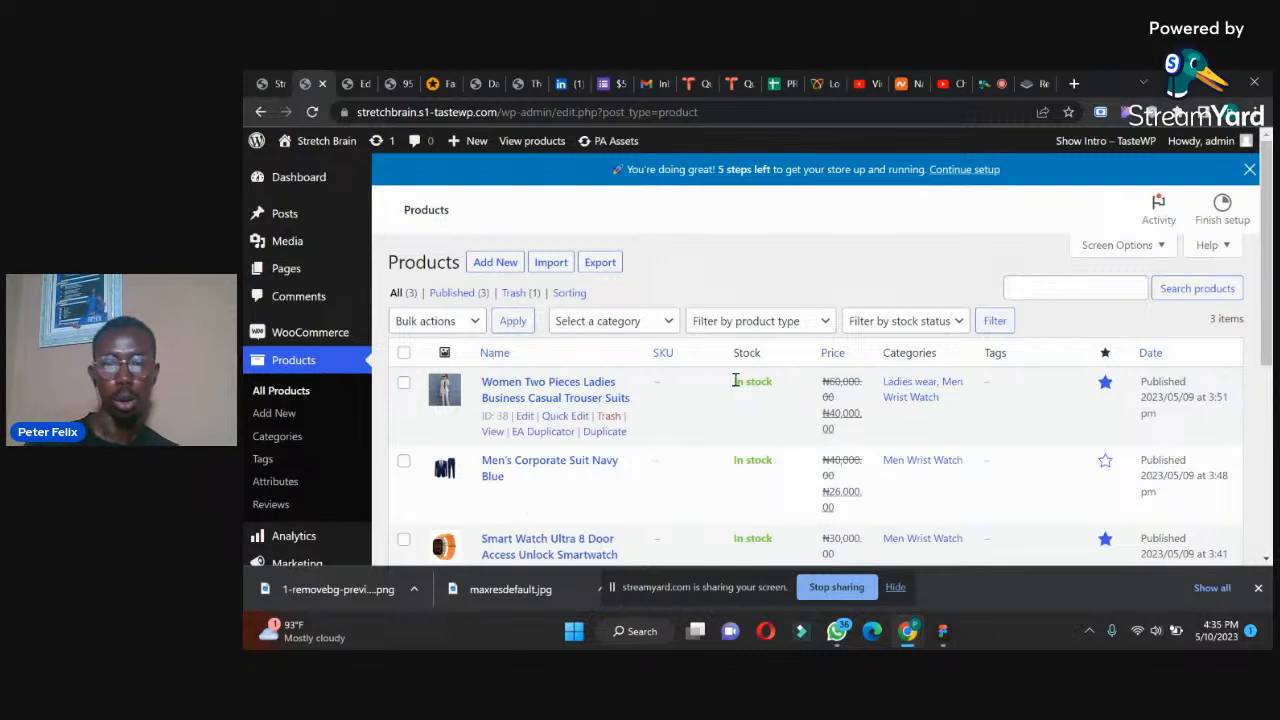
- Select the Women Two Pieces suit and look through the bulk actions and product type filter options
click(404, 382)
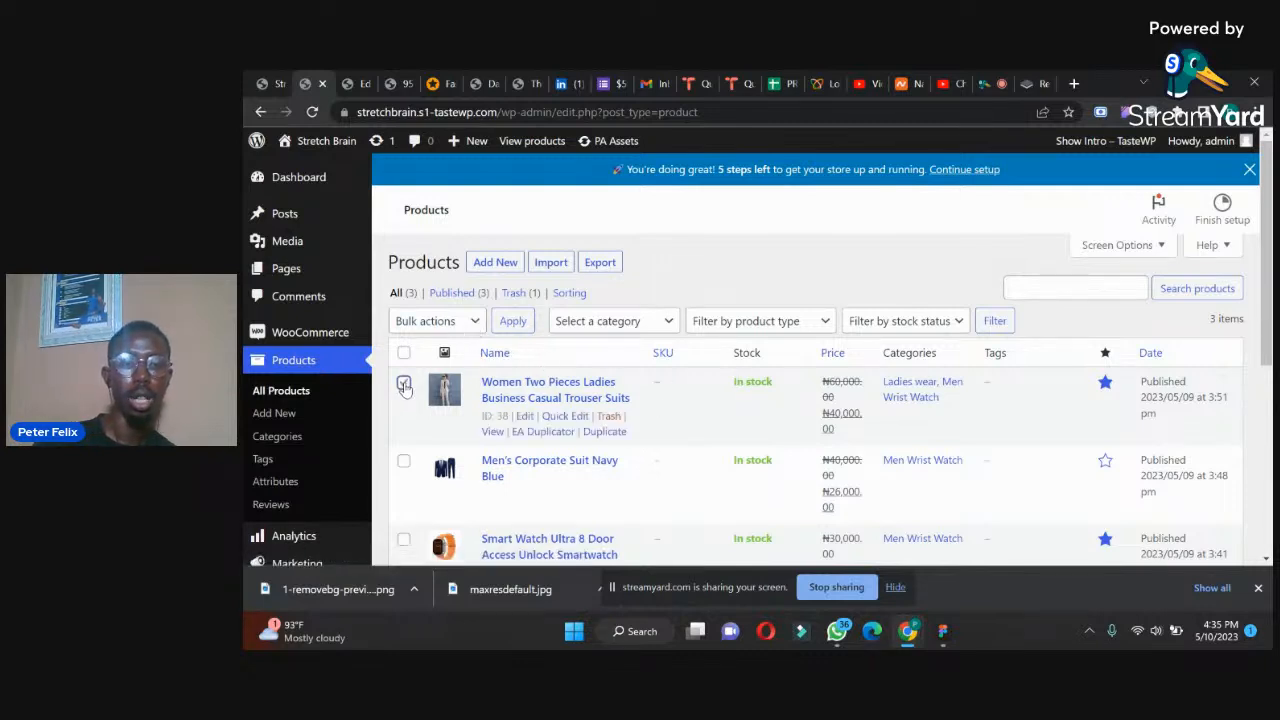
click(418, 321)
click(418, 321)
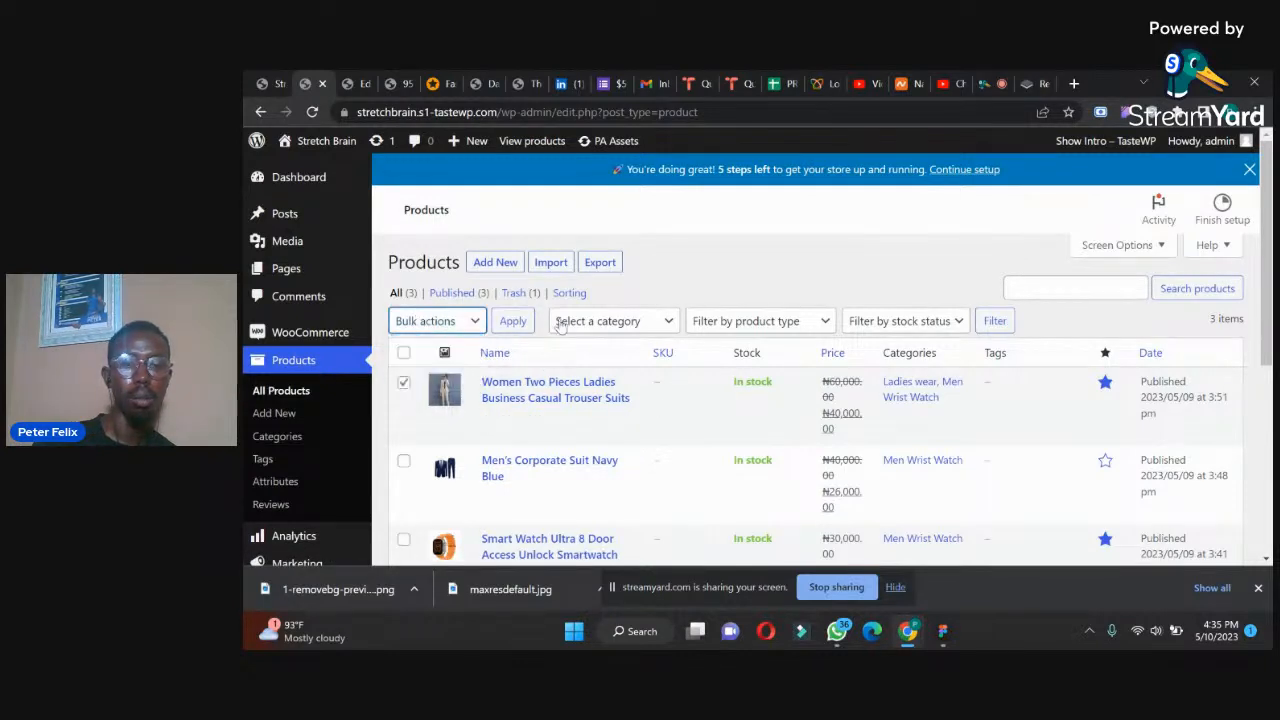
click(716, 328)
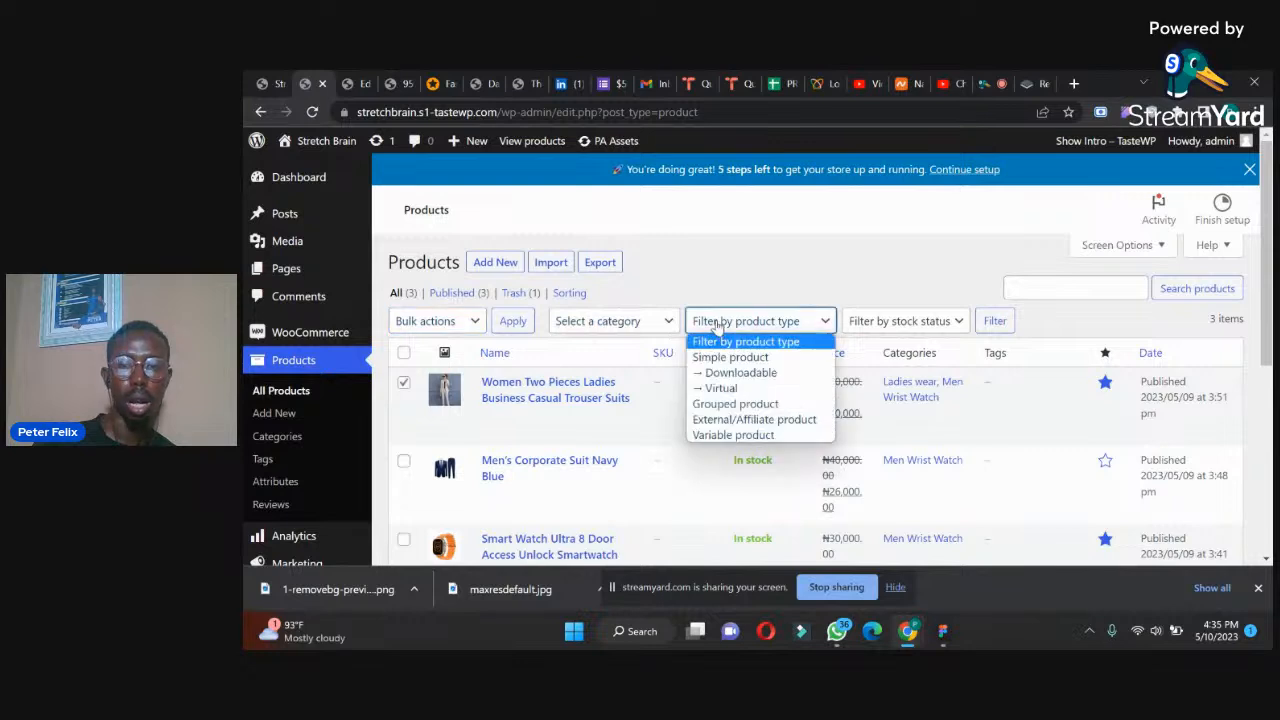
click(716, 328)
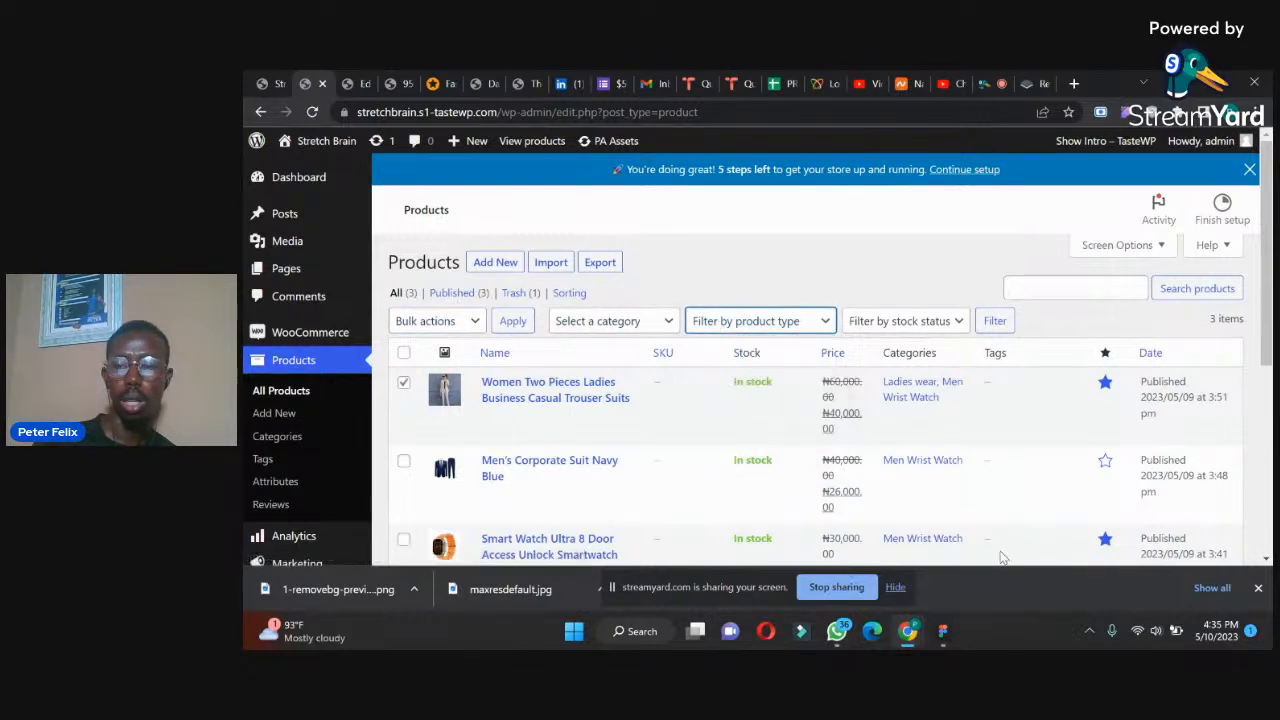
mouse_move(1268, 316)
mouse_down()
mouse_move(1268, 380)
mouse_move(1266, 294)
mouse_up()
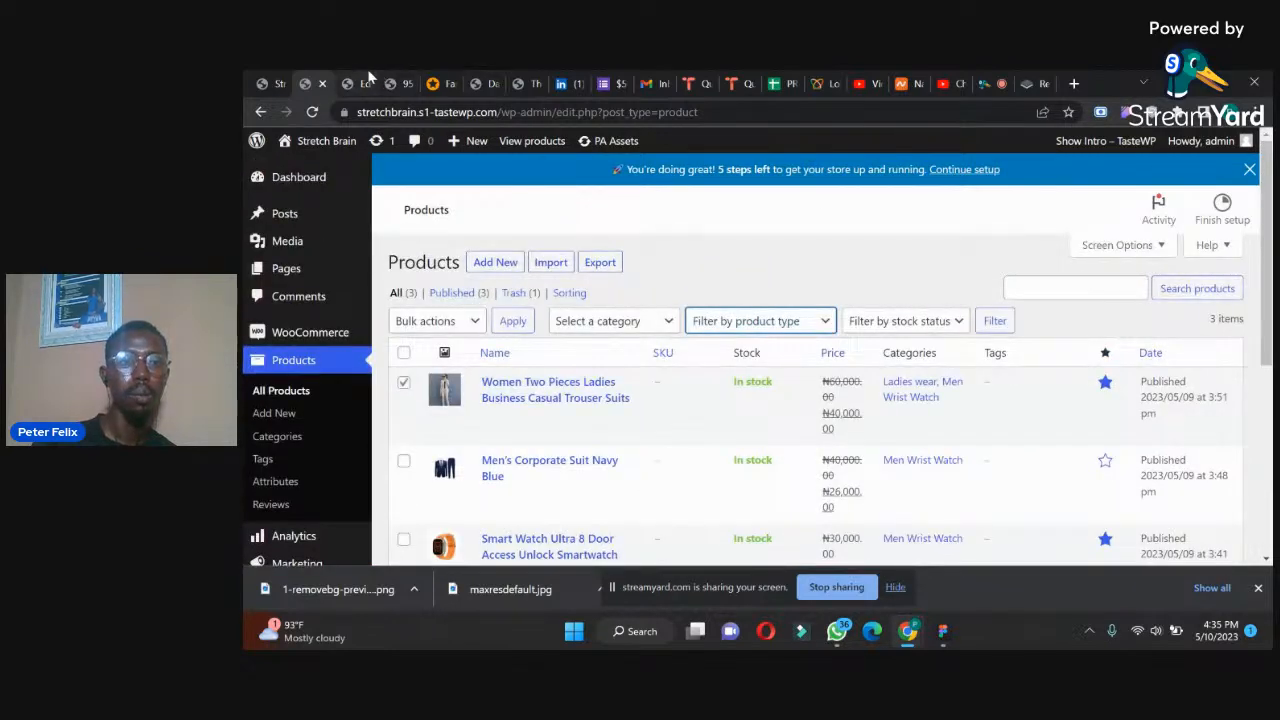
- Return to the Elementor editor and try filtering the product grid by Featured Products
click(363, 80)
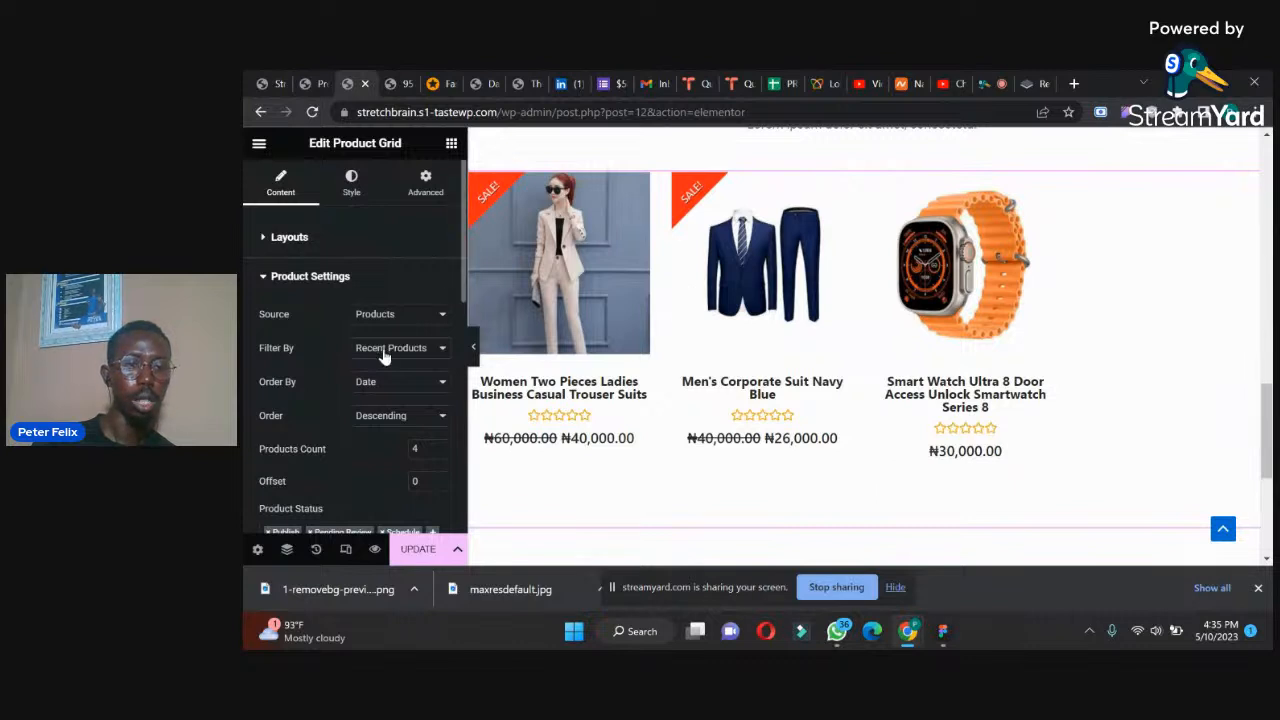
click(385, 350)
click(386, 380)
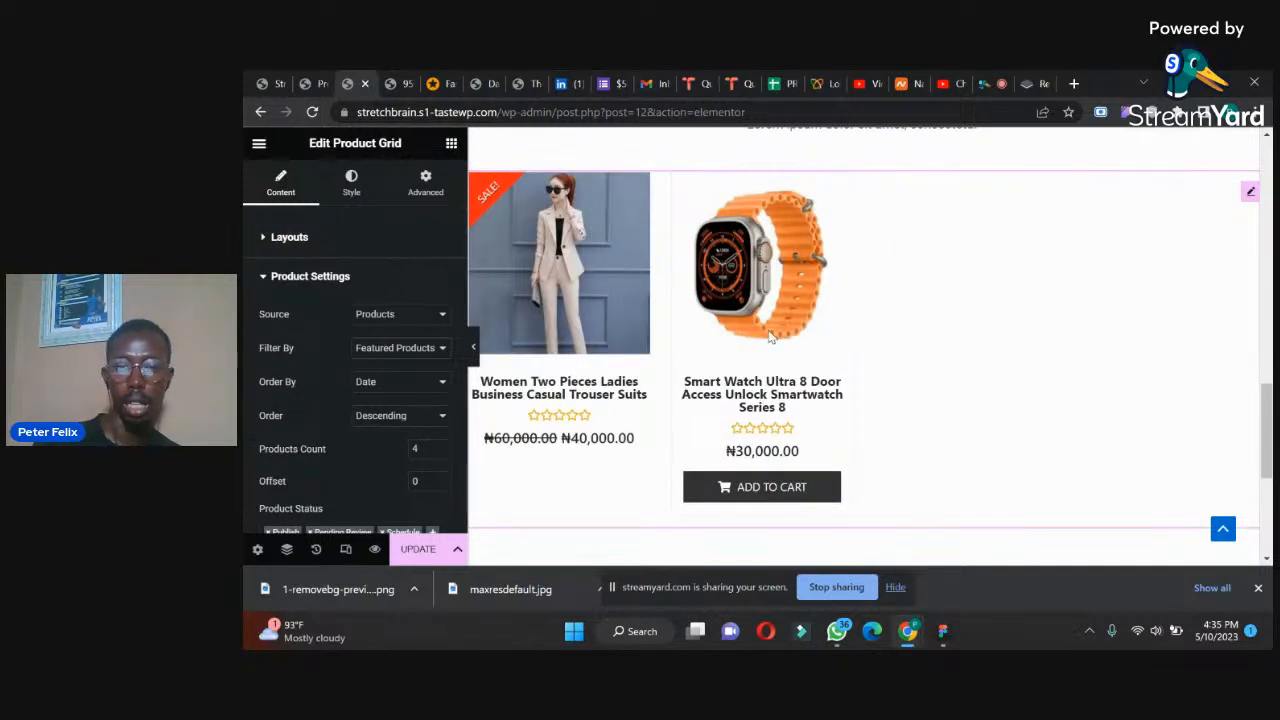
mouse_move(623, 345)
- Set the product grid's filter to Recent Products and update the page
click(407, 348)
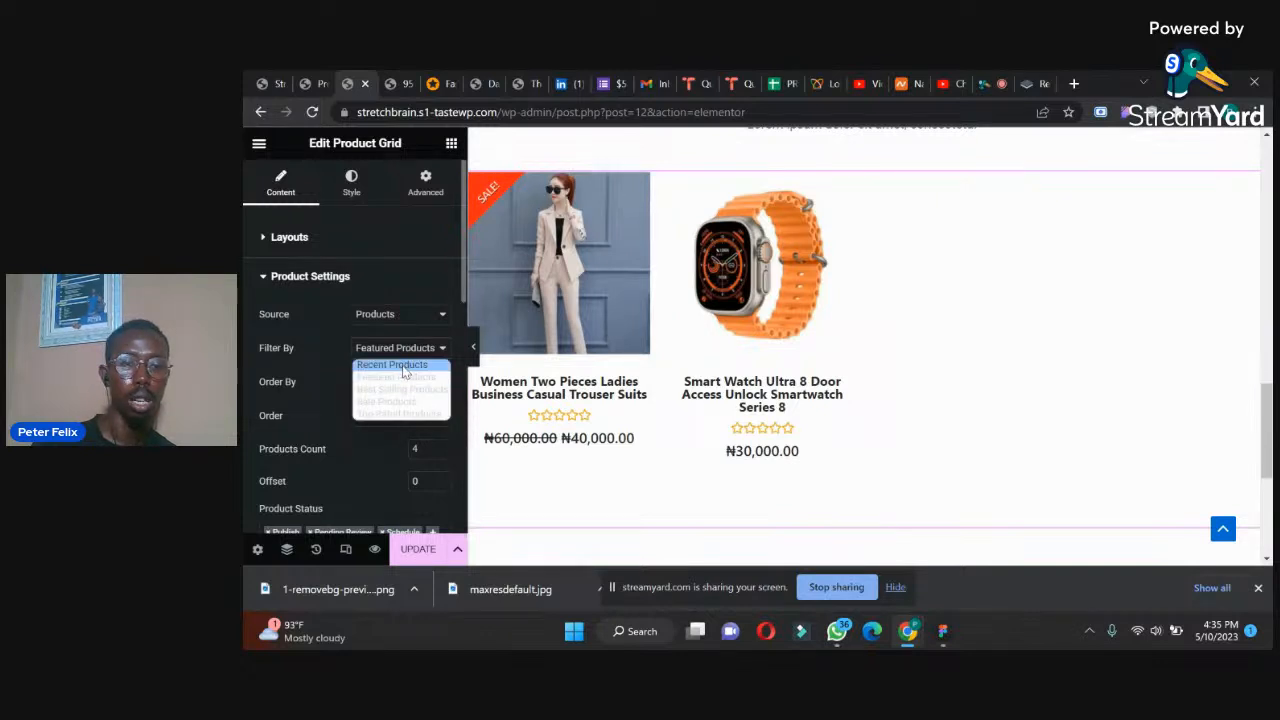
click(403, 366)
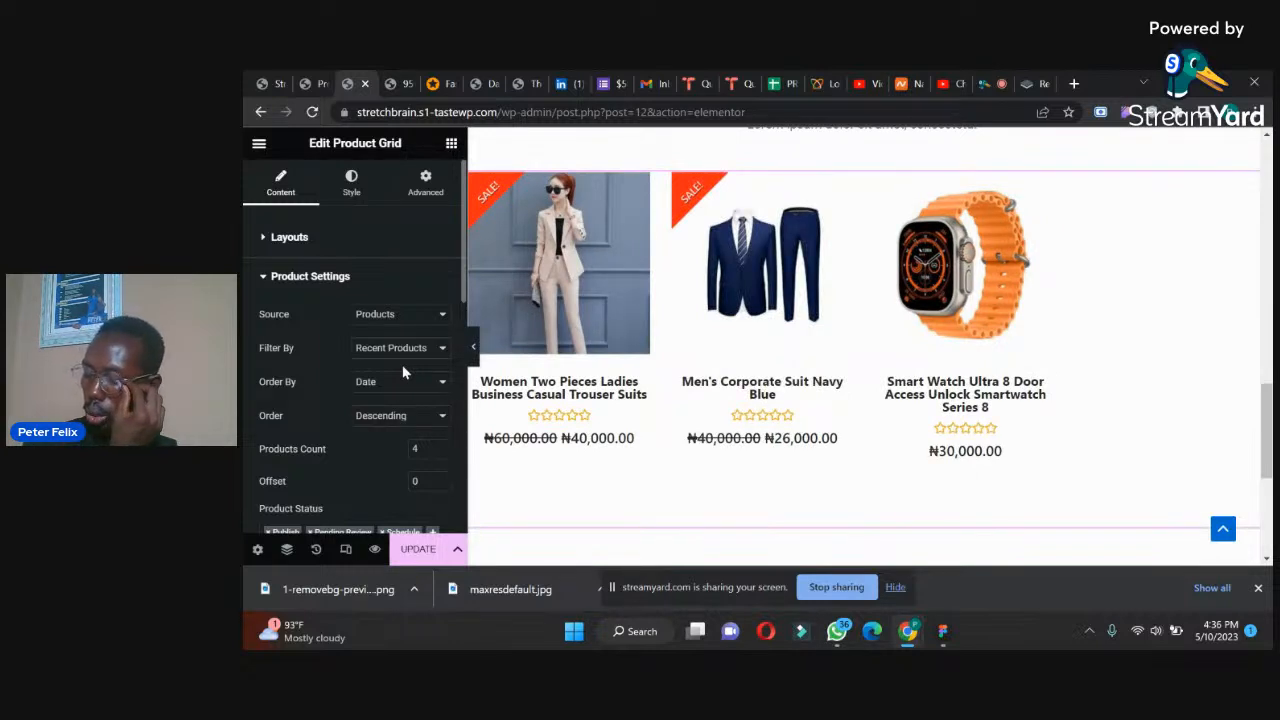
click(422, 549)
- Examine the reference design's Best Seller Products grid, sale banners and Recent News section
click(405, 83)
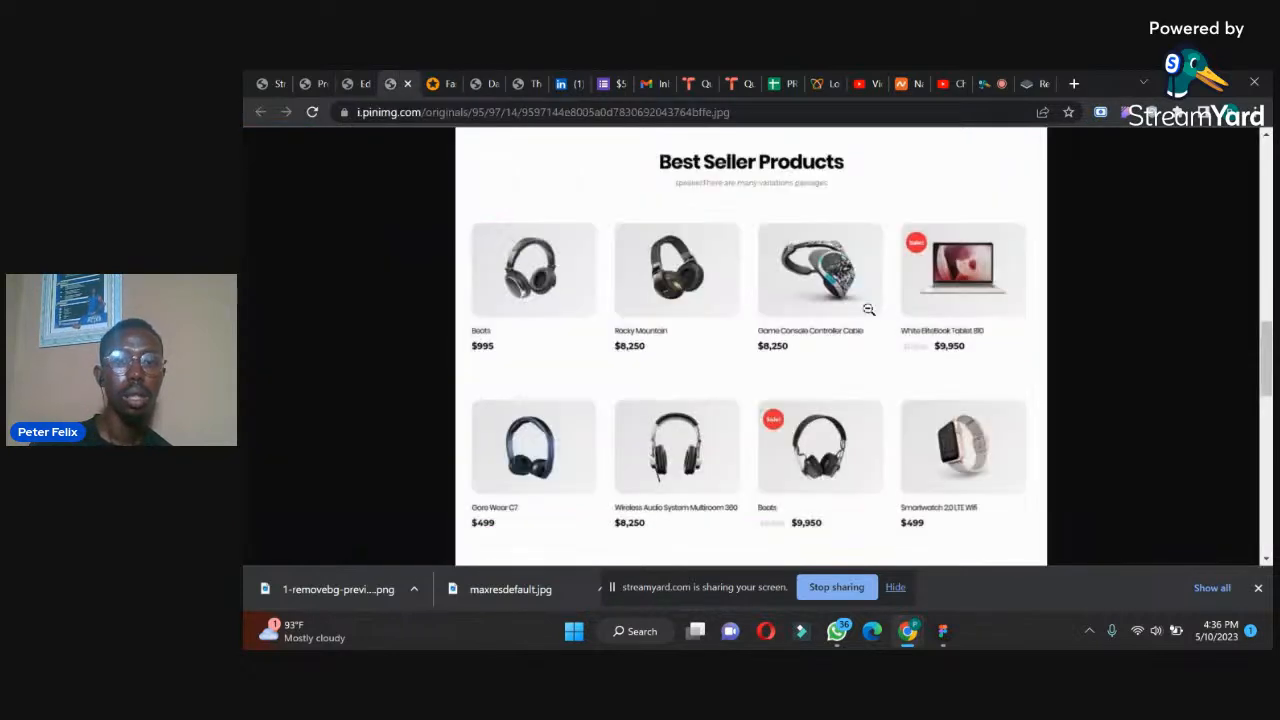
scroll(945, 327, down, 4)
scroll(945, 327, up, 2)
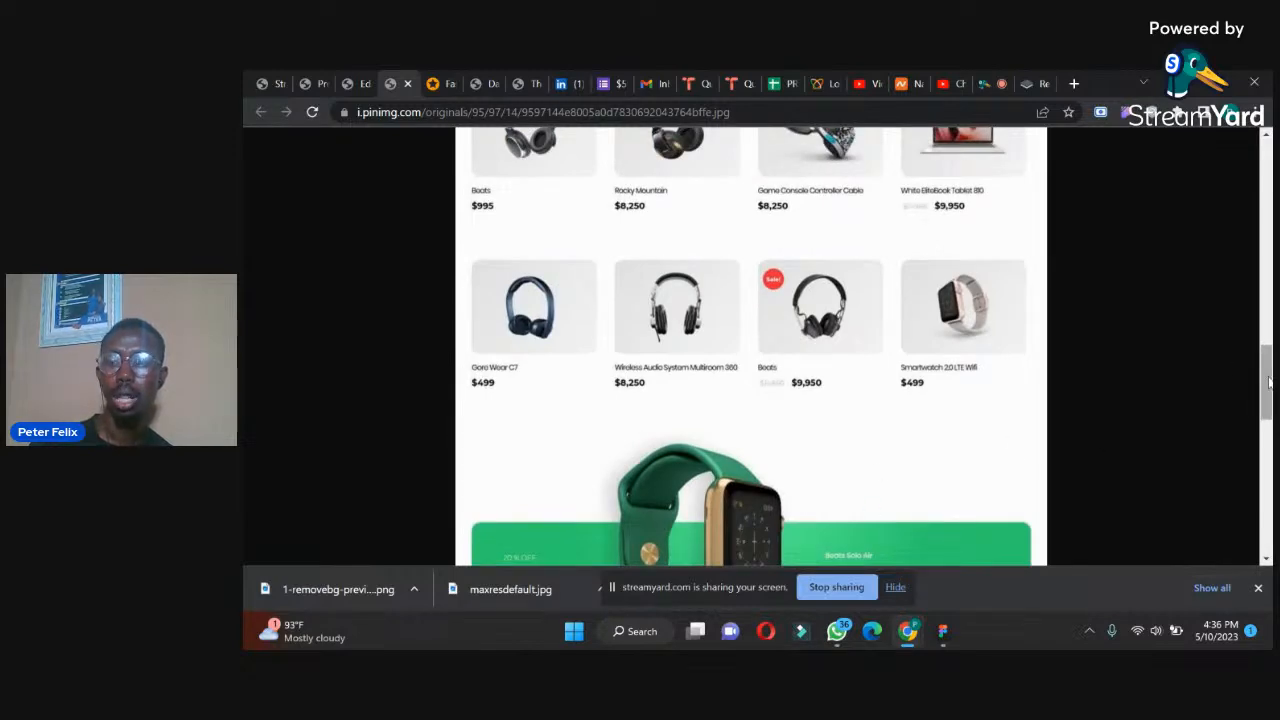
scroll(1264, 385, up, 8)
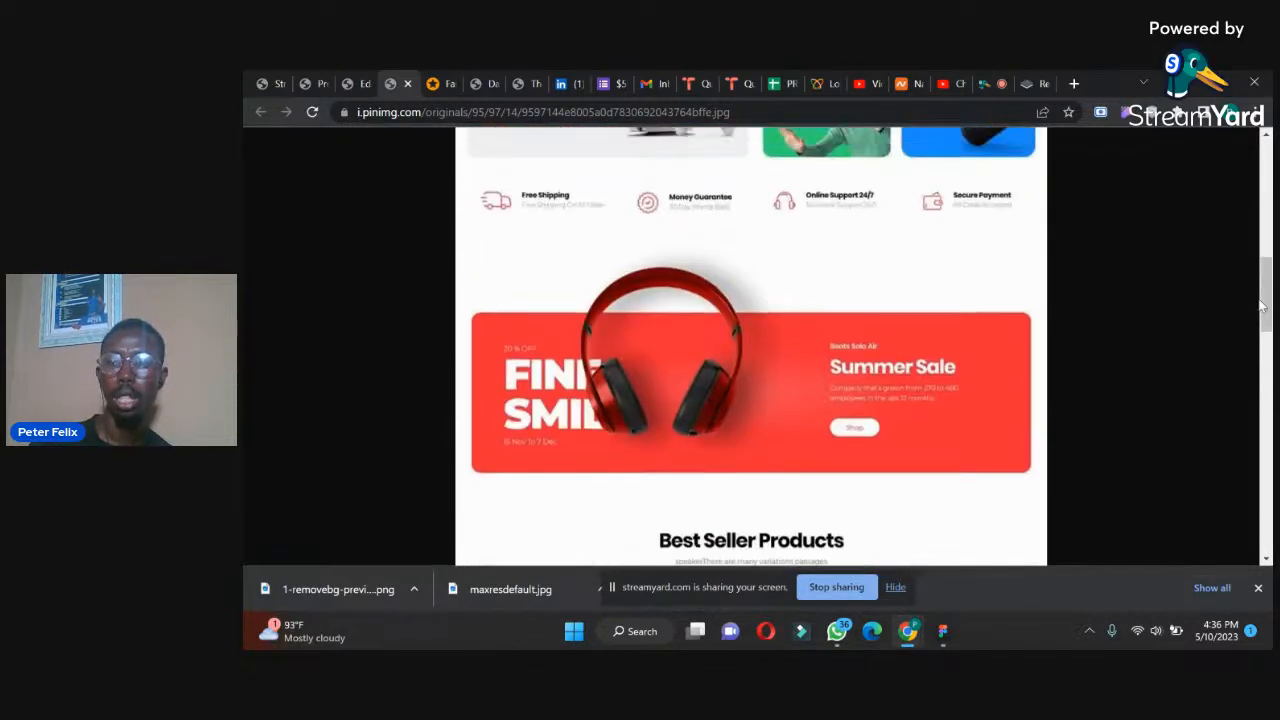
scroll(1262, 307, down, 7)
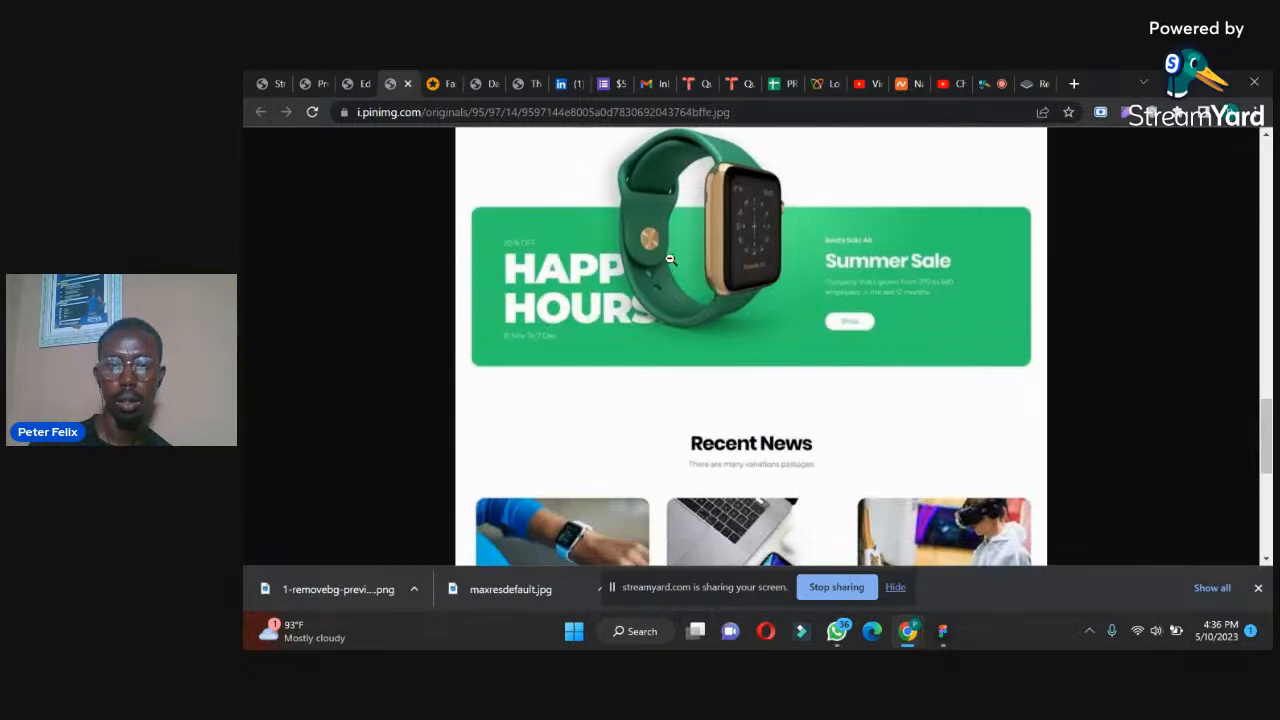
scroll(965, 403, down, 3)
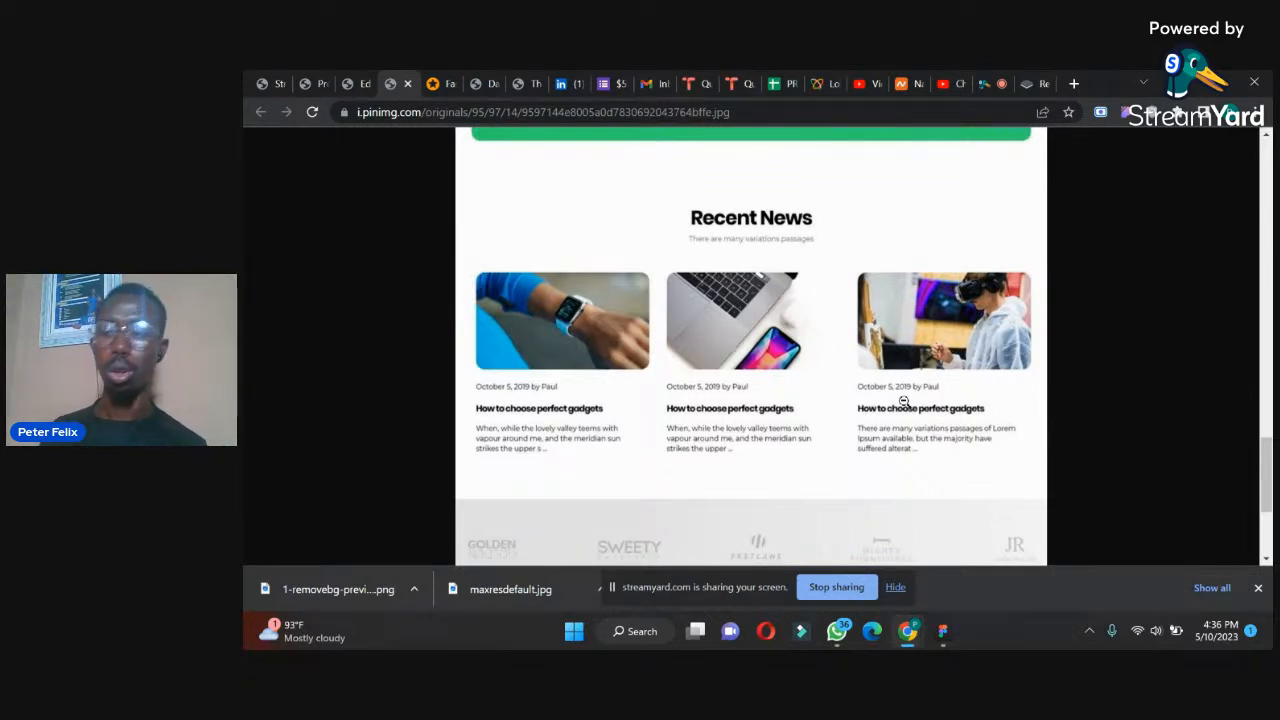
drag(1268, 482, 1268, 380)
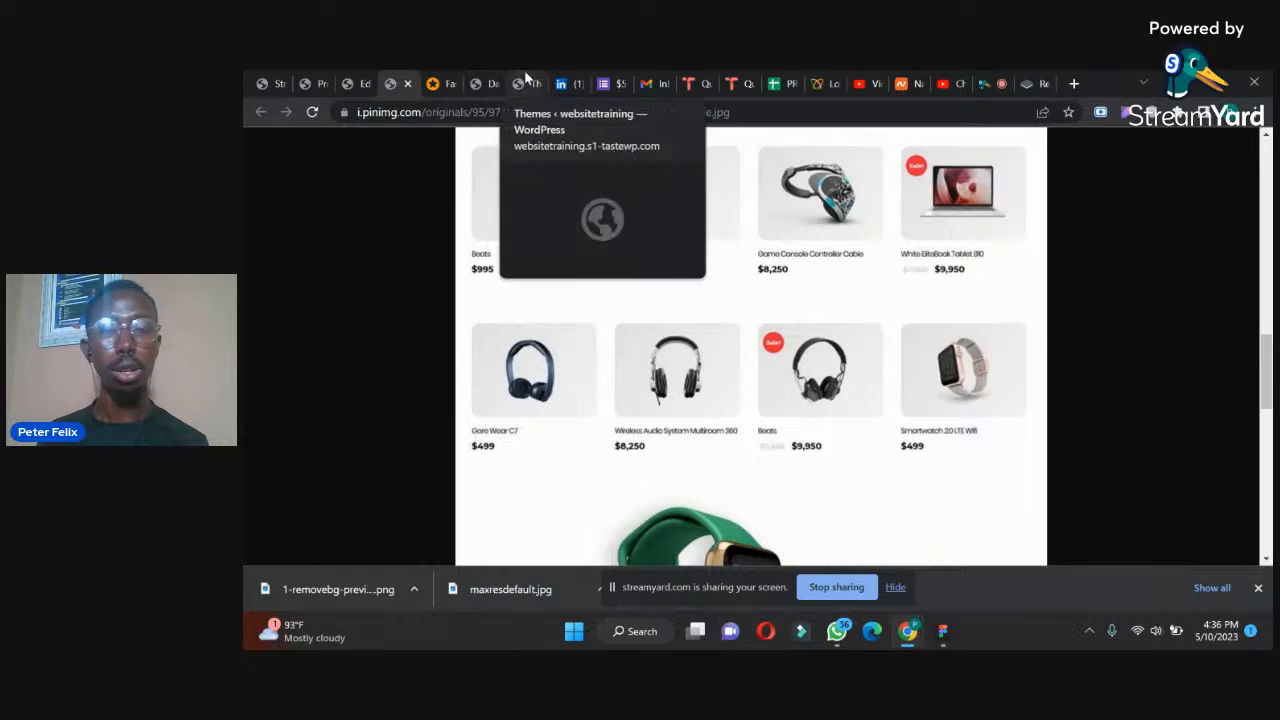
- Return to the Elementor editor and reload the home page
click(347, 83)
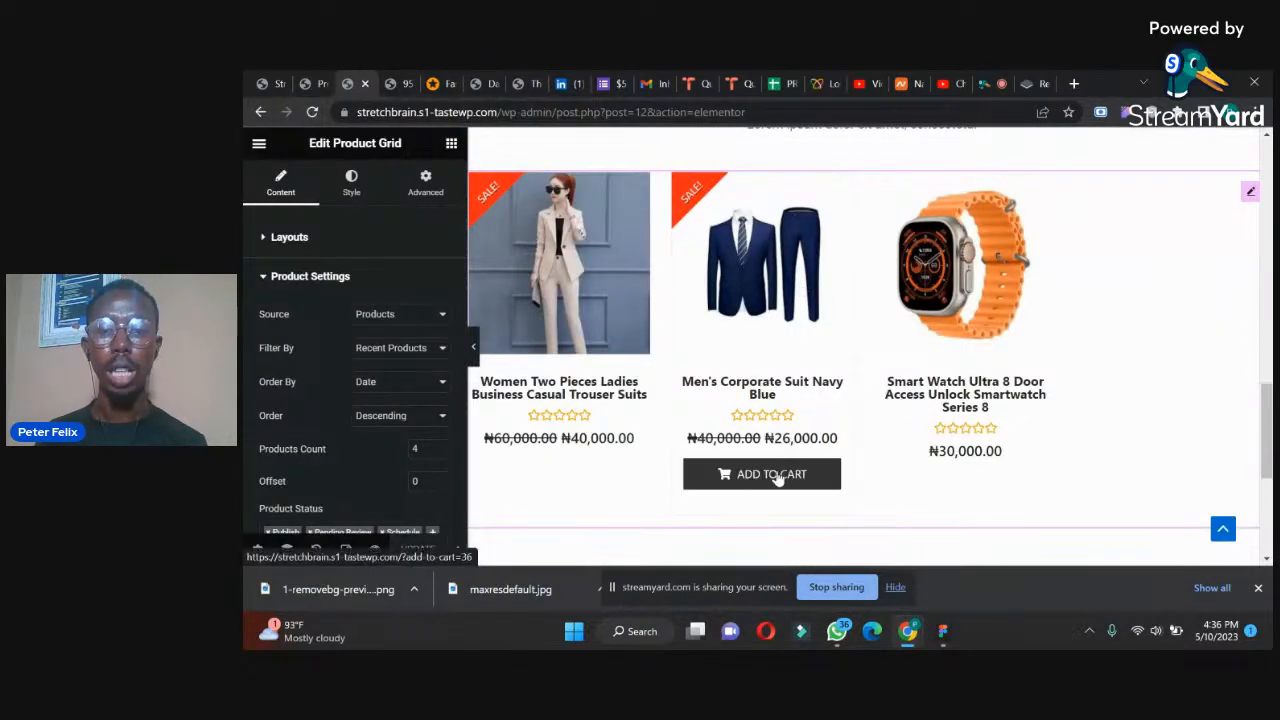
key(ctrl+r)
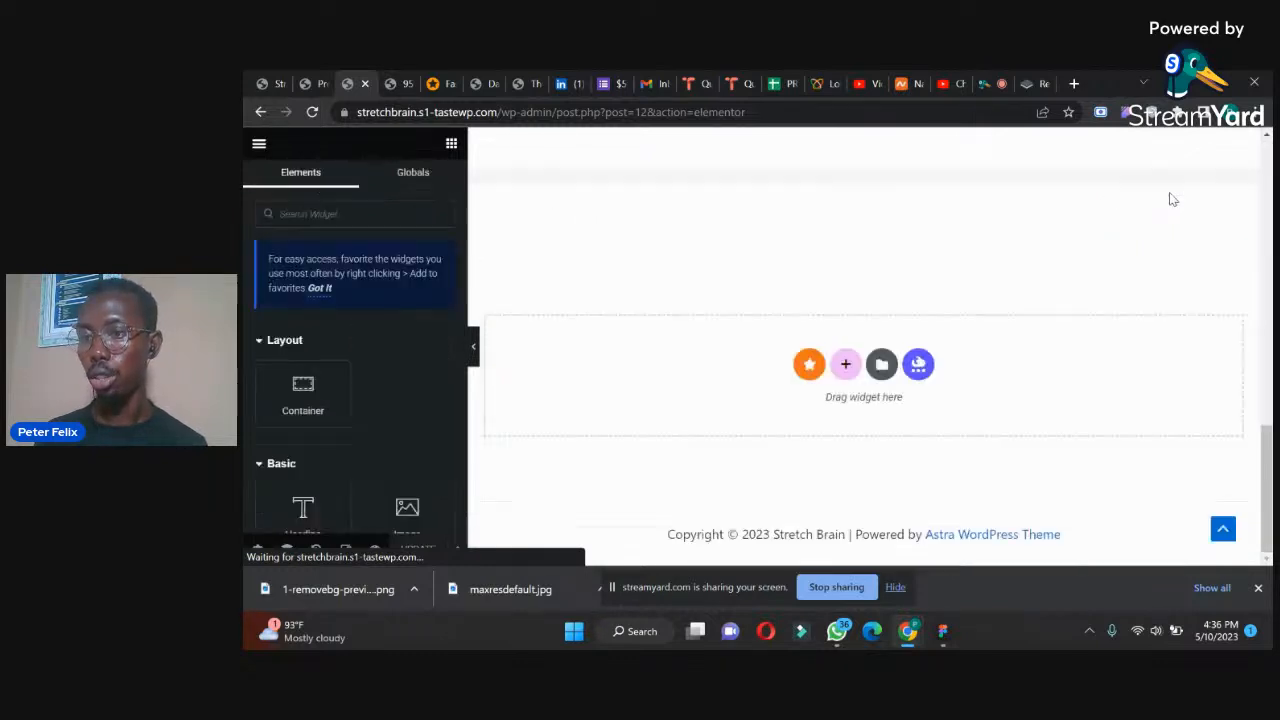
- Look over the reloaded home page in the editor, then switch to the live home page and refresh it
drag(1267, 385, 1267, 152)
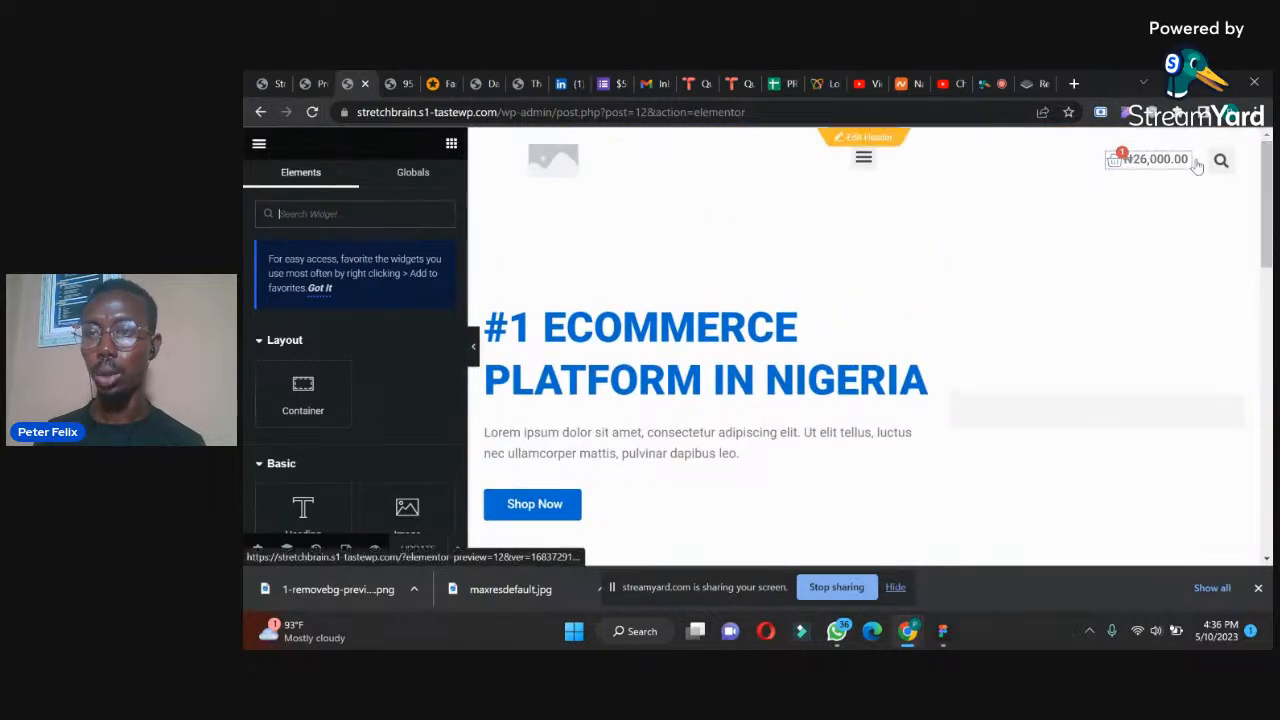
drag(1267, 209, 1223, 477)
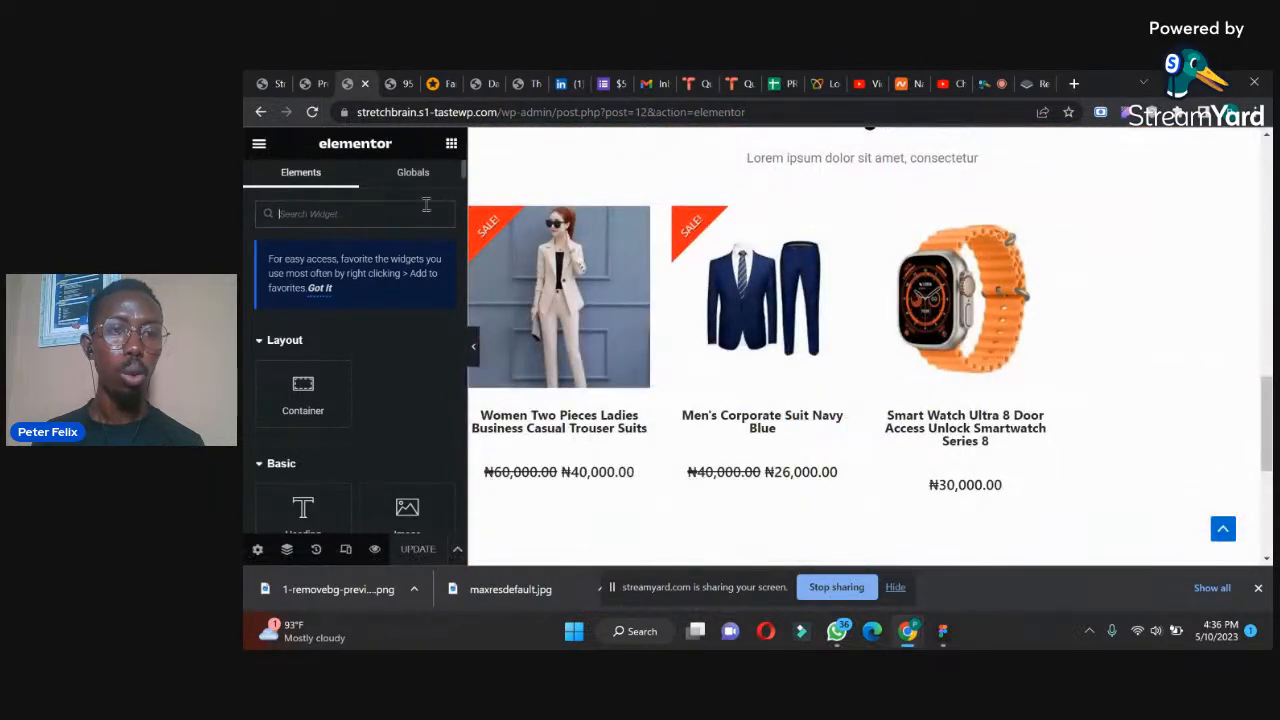
click(270, 83)
click(312, 112)
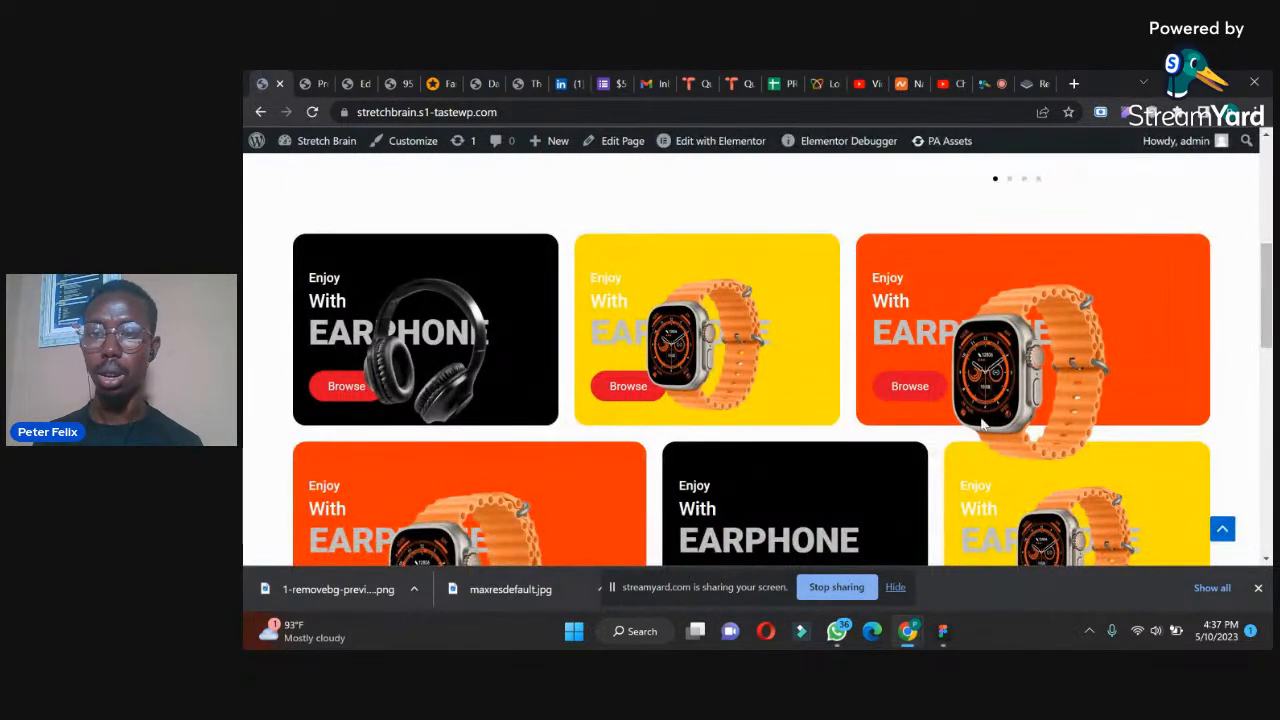
drag(1266, 318, 1266, 150)
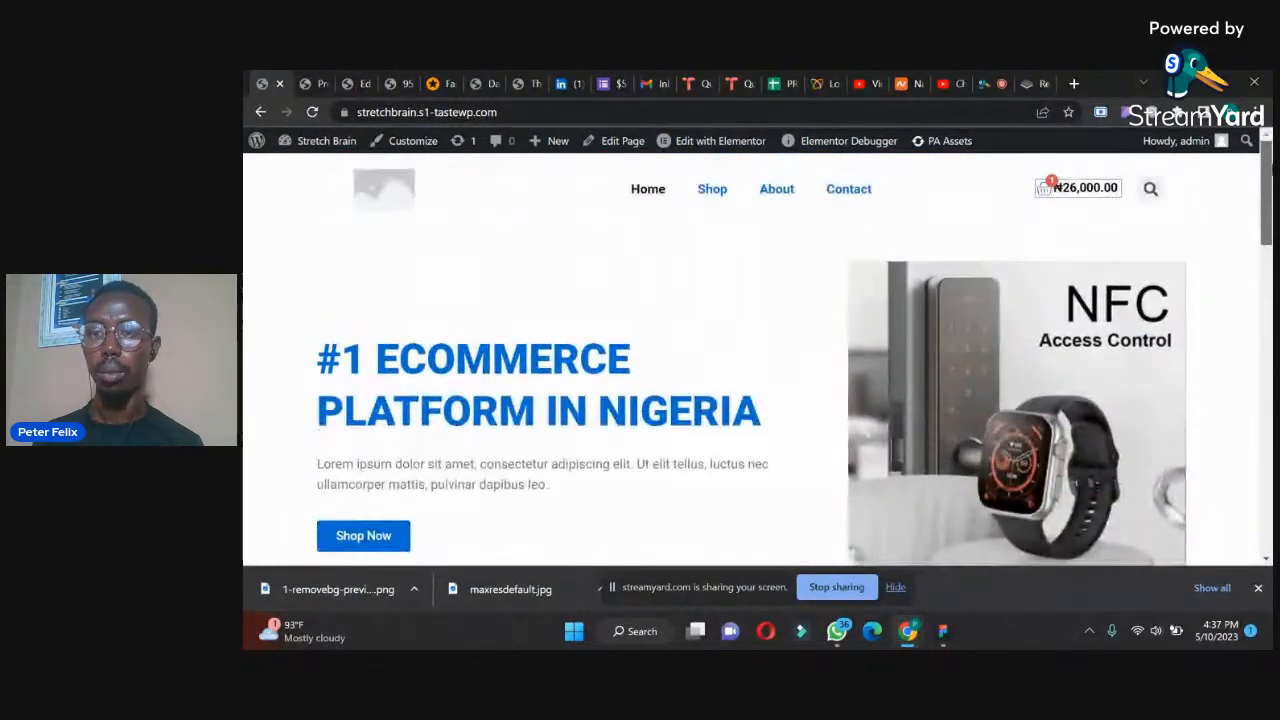
- Open the header cart on the live site and review the full cart page
click(1070, 195)
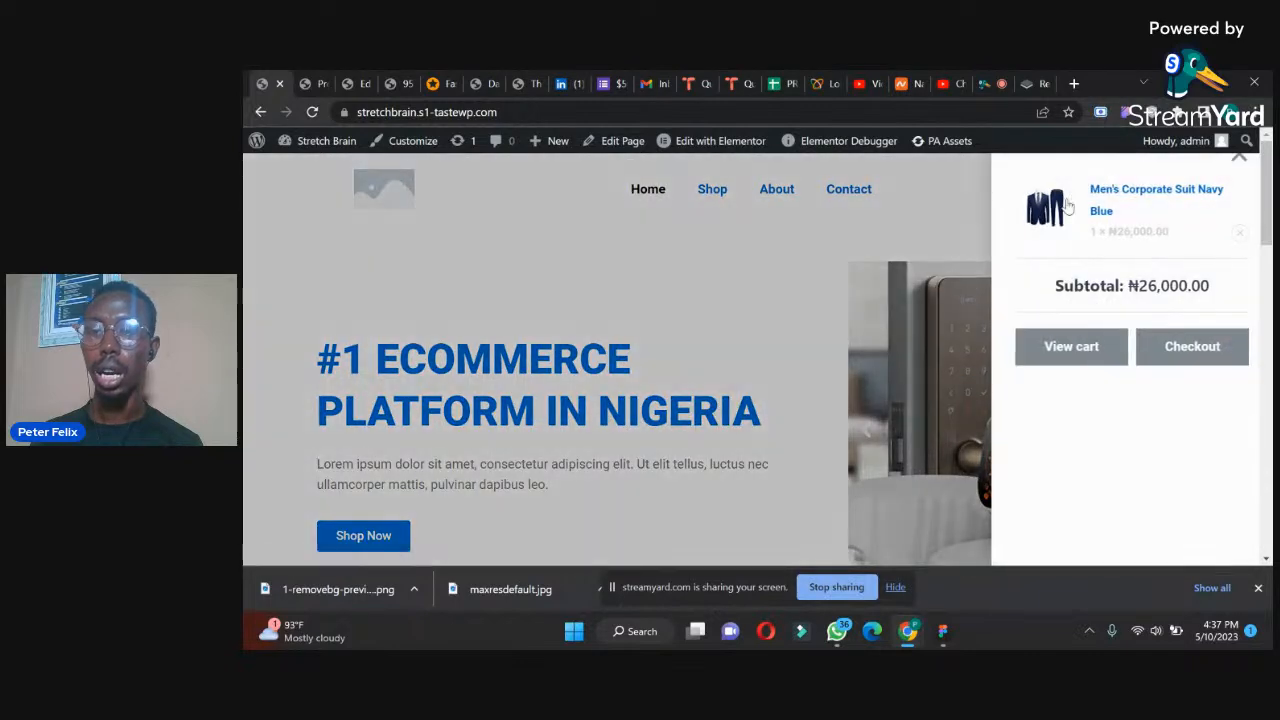
click(1073, 352)
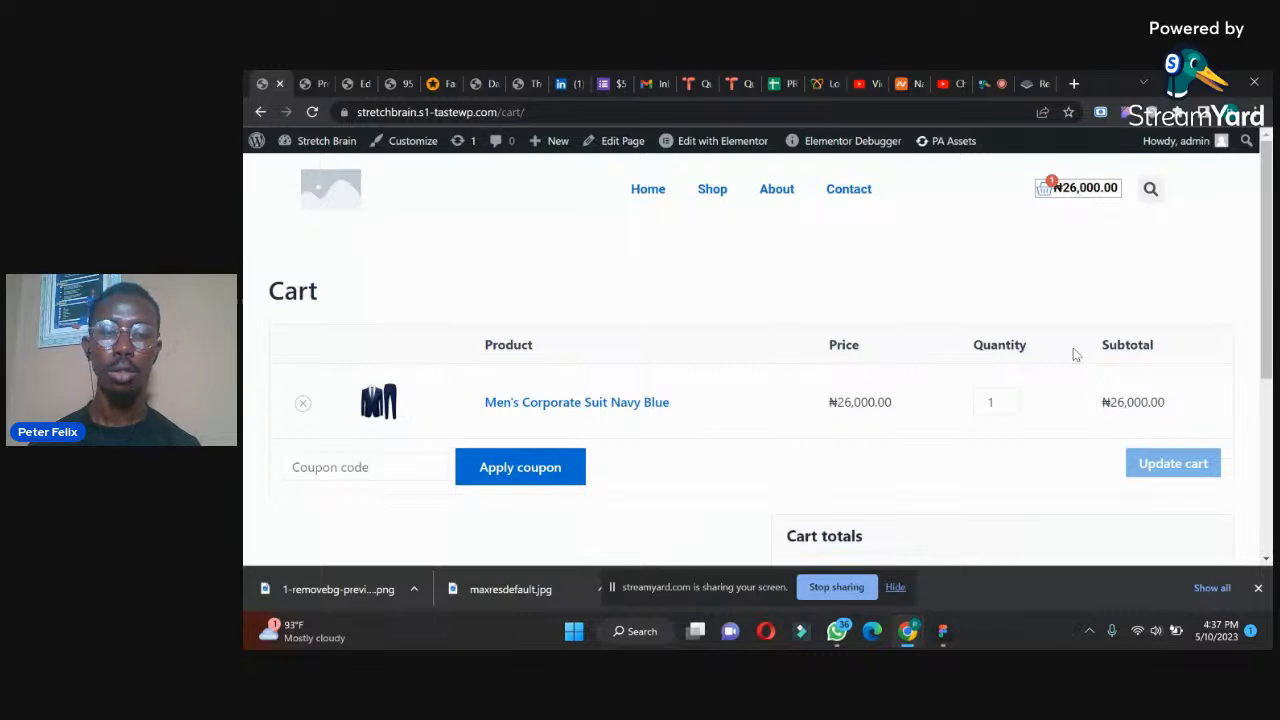
scroll(868, 343, down, 2)
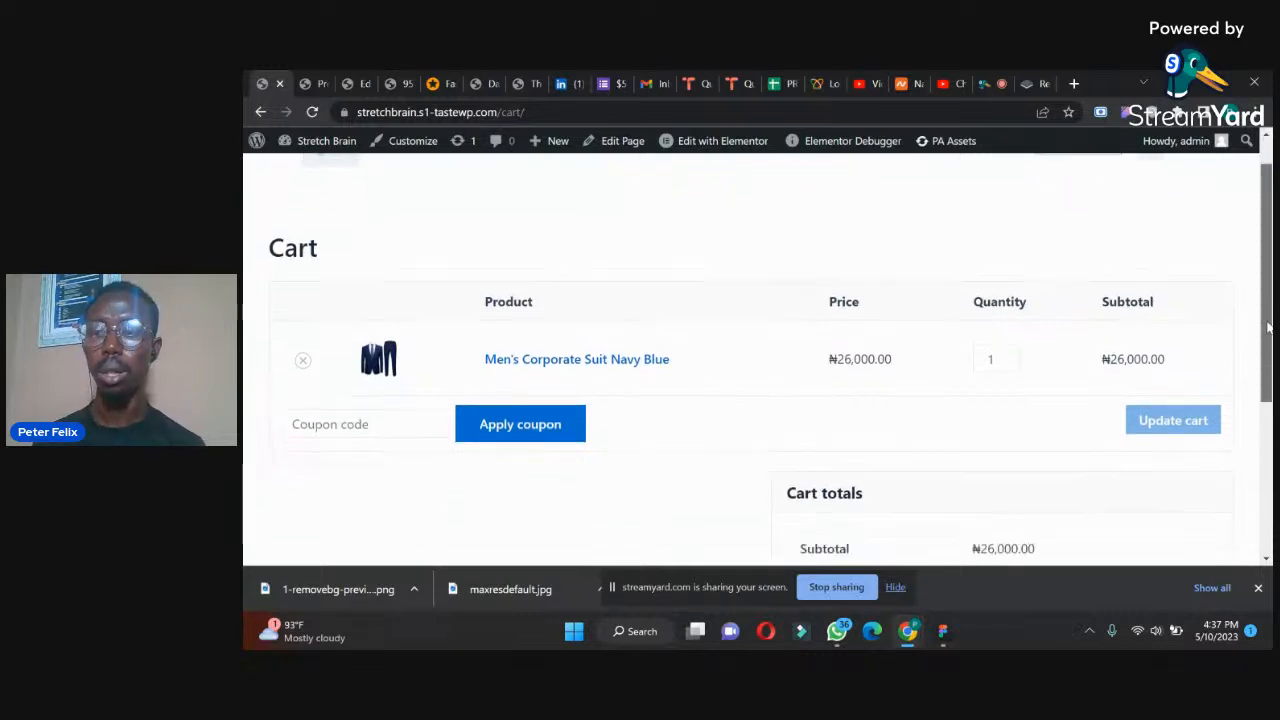
click(371, 361)
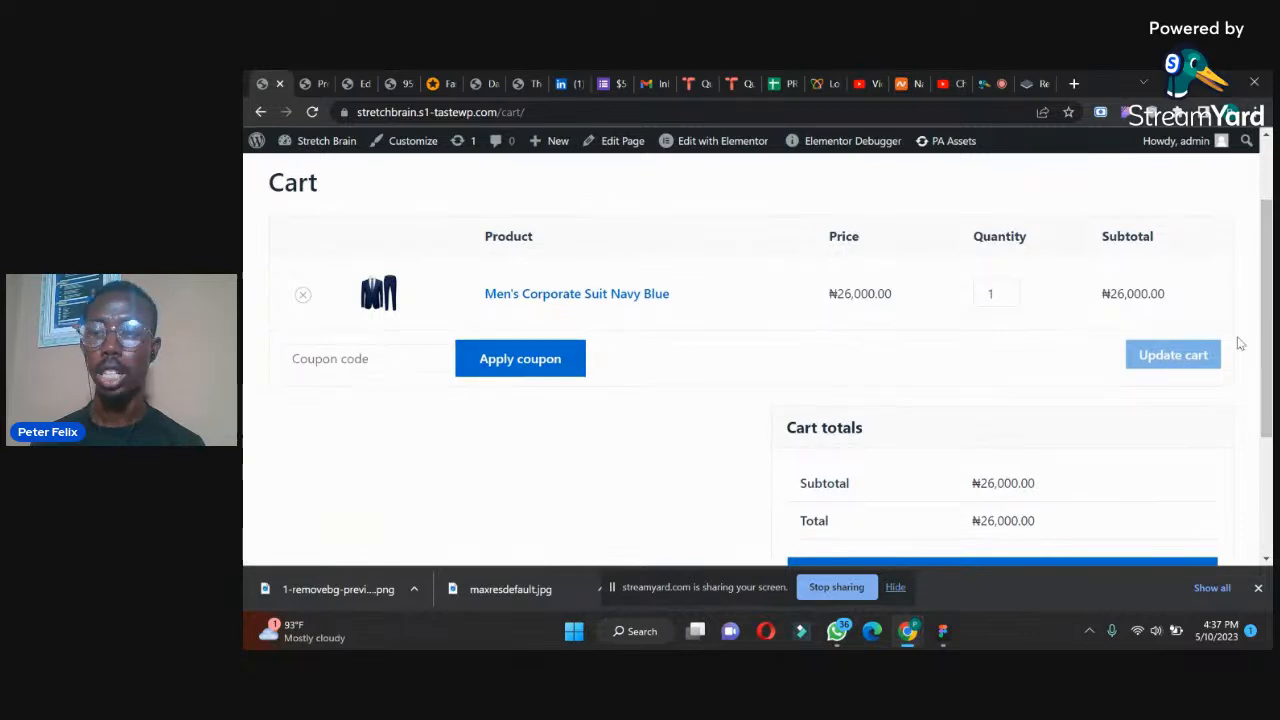
- Proceed from the cart to checkout and examine the billing details form and order summary
scroll(1009, 411, down, 3)
click(1004, 431)
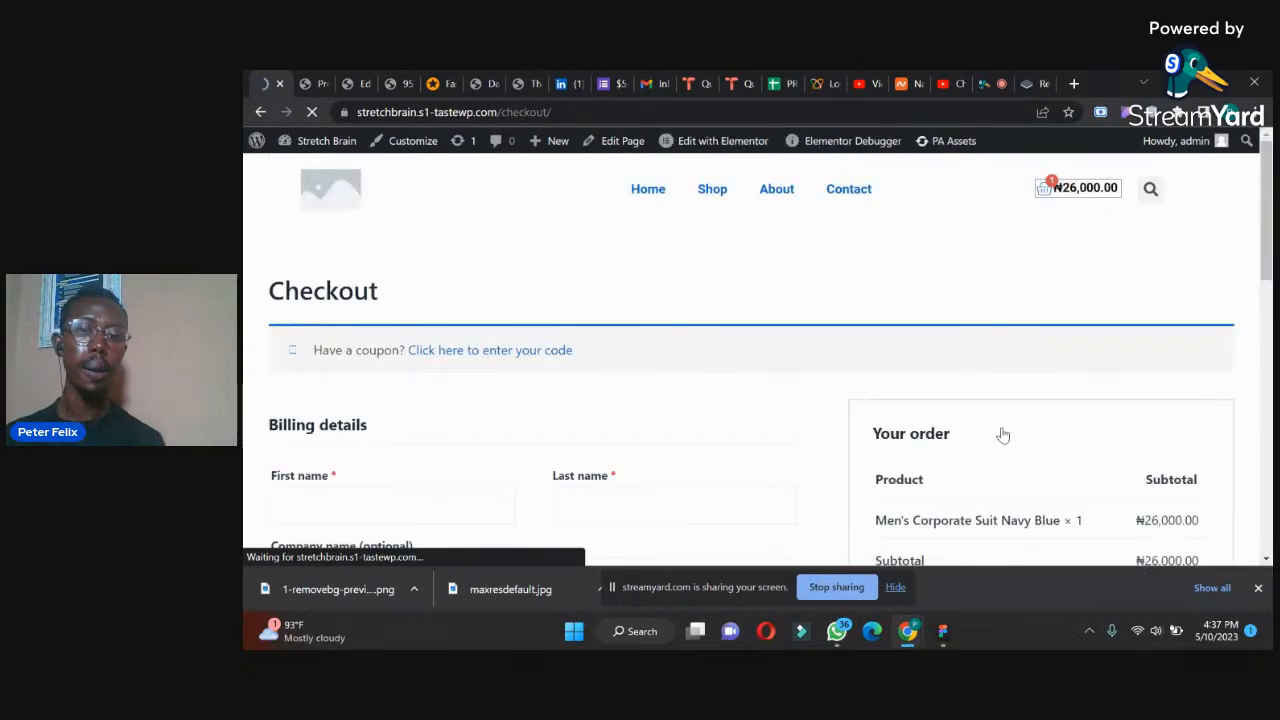
drag(1264, 253, 1252, 335)
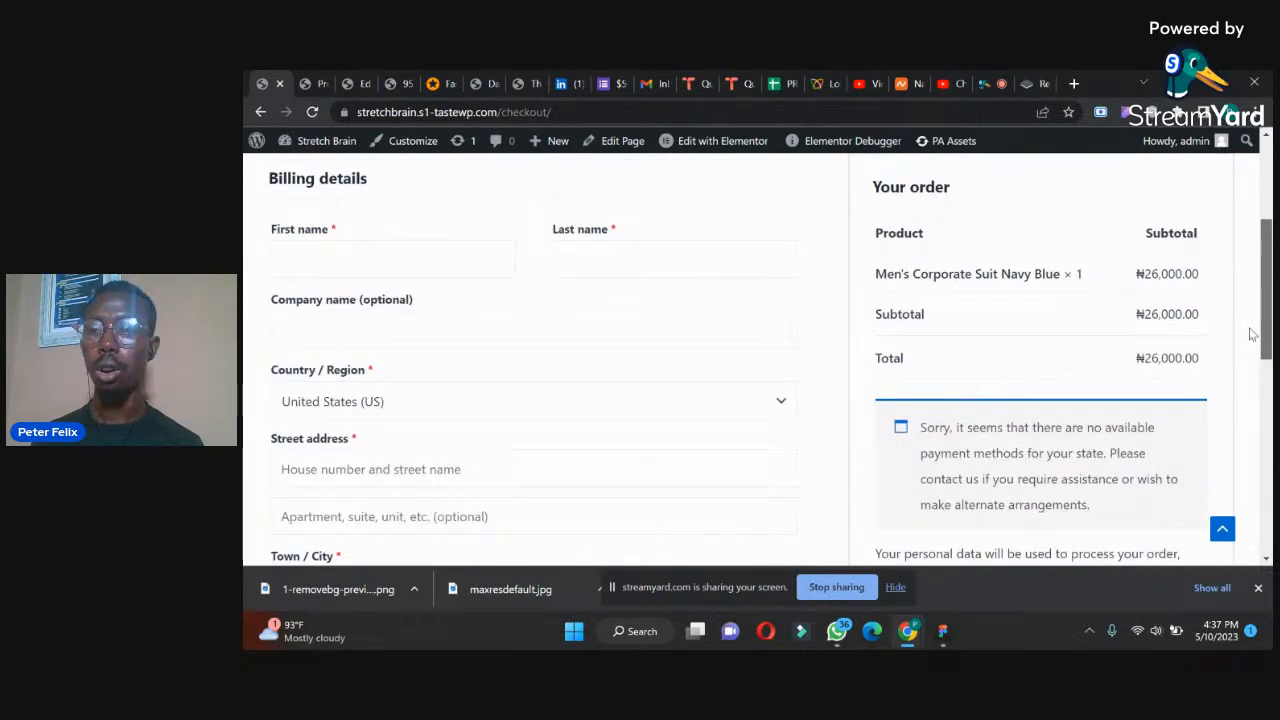
scroll(1252, 334, down, 3)
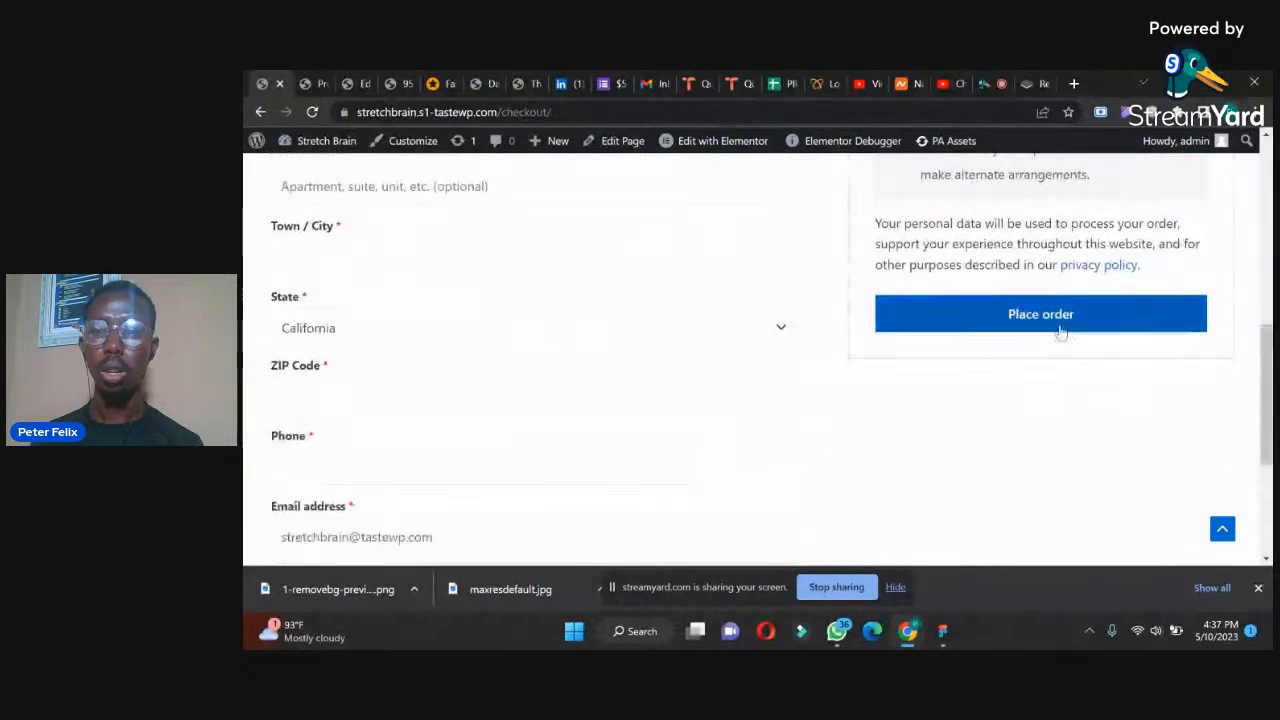
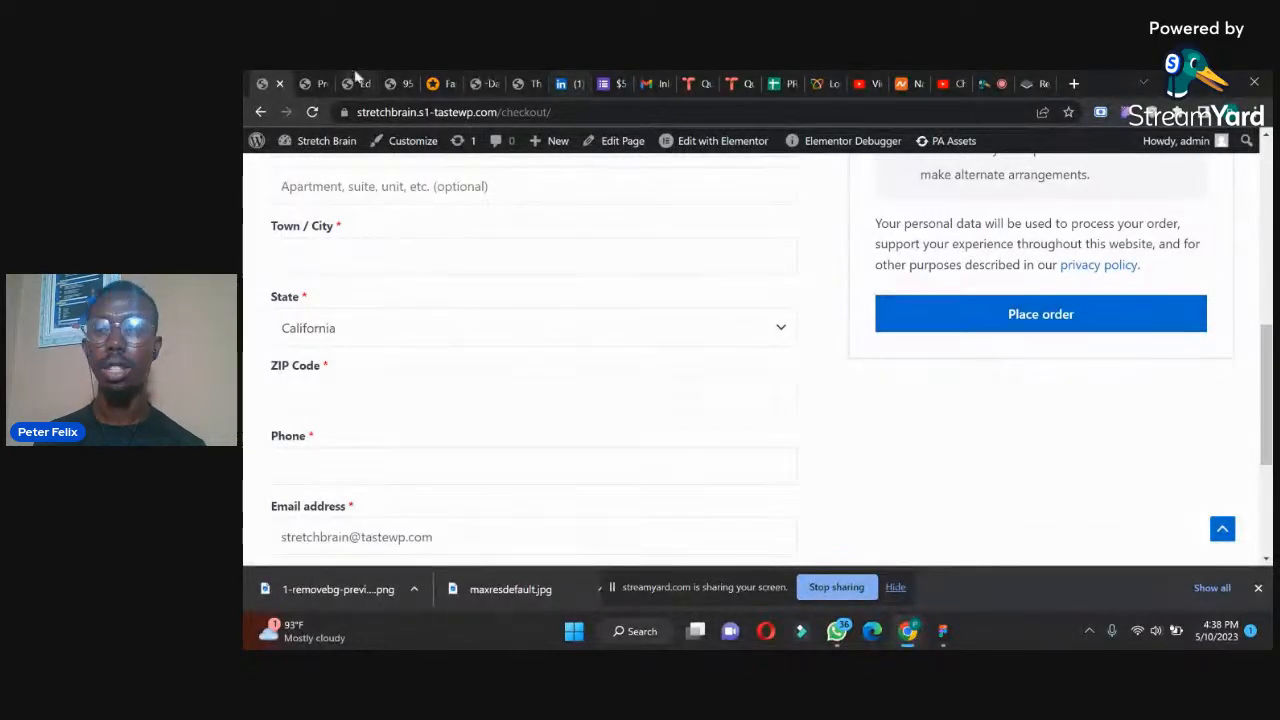
- Switch to the WordPress admin and open the list of all pages
click(358, 80)
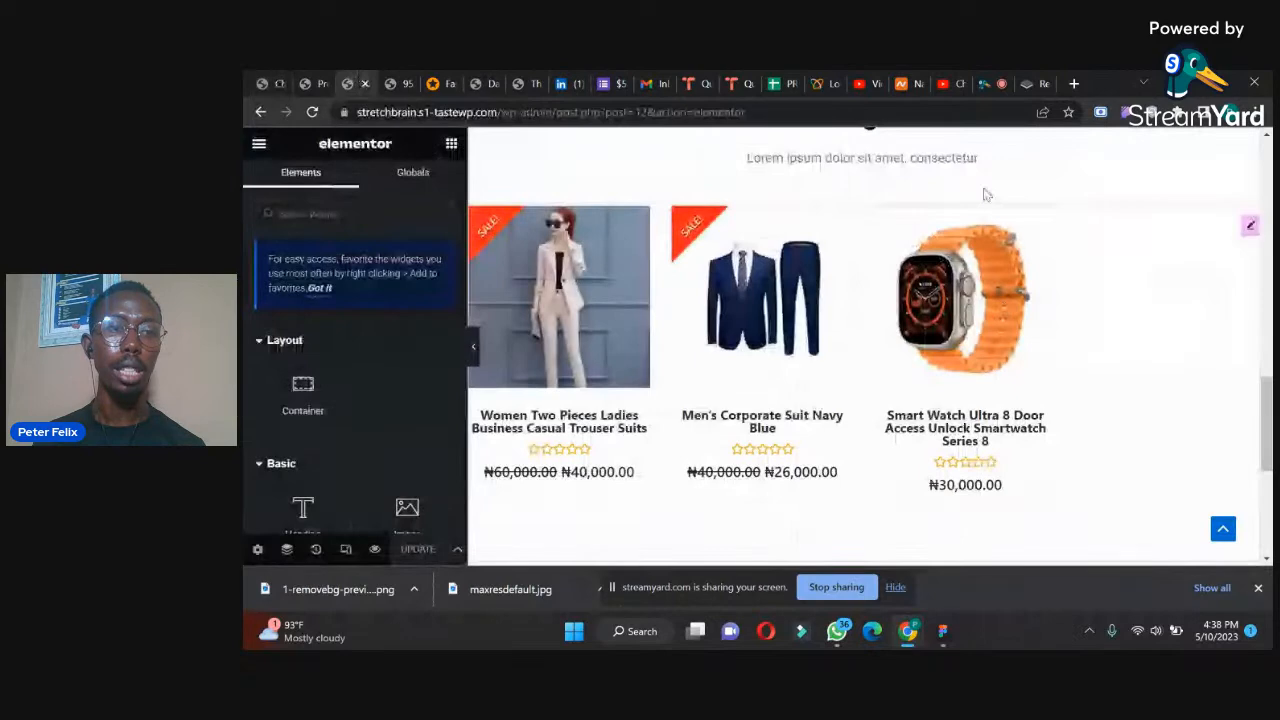
click(260, 83)
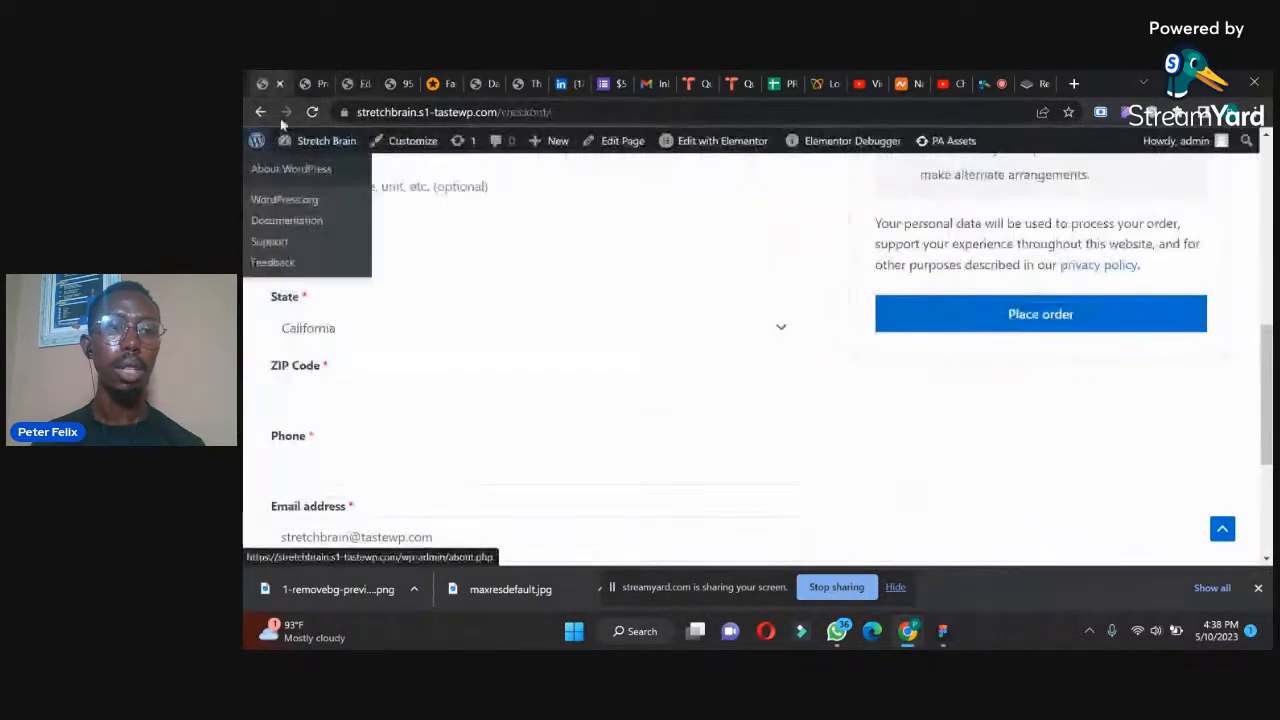
click(316, 80)
scroll(1254, 261, down, 2)
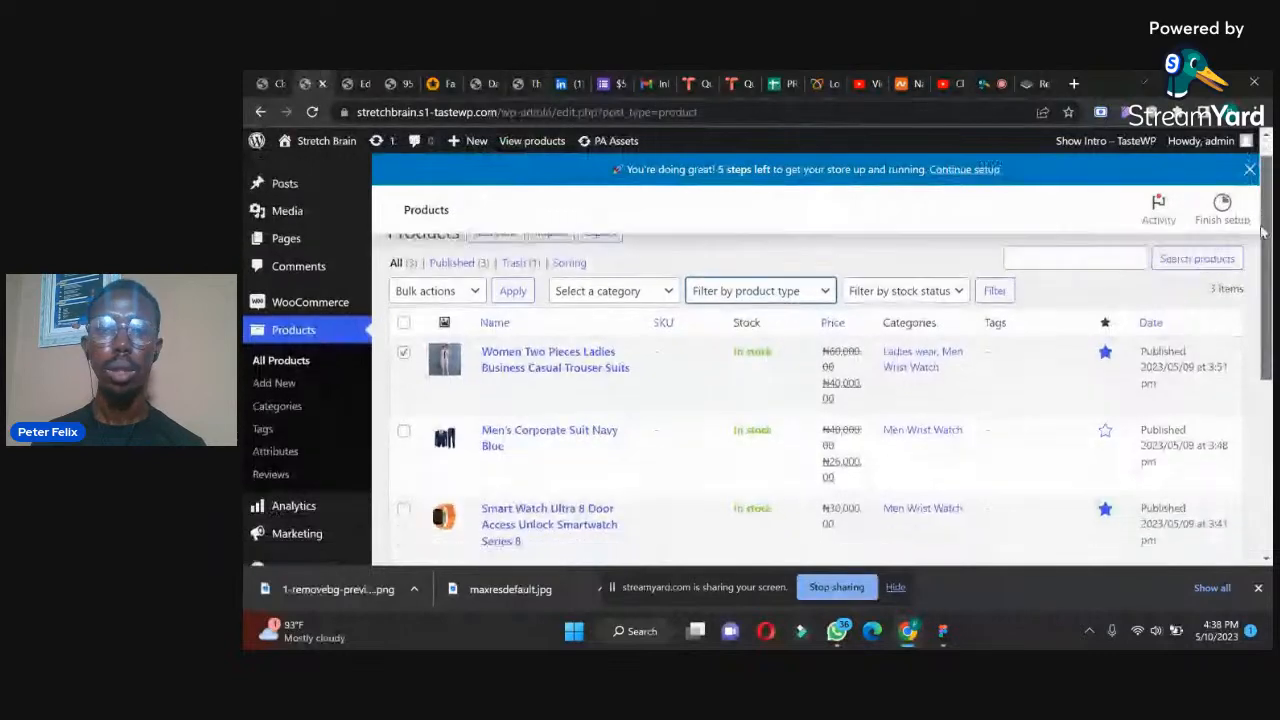
scroll(1254, 261, up, 2)
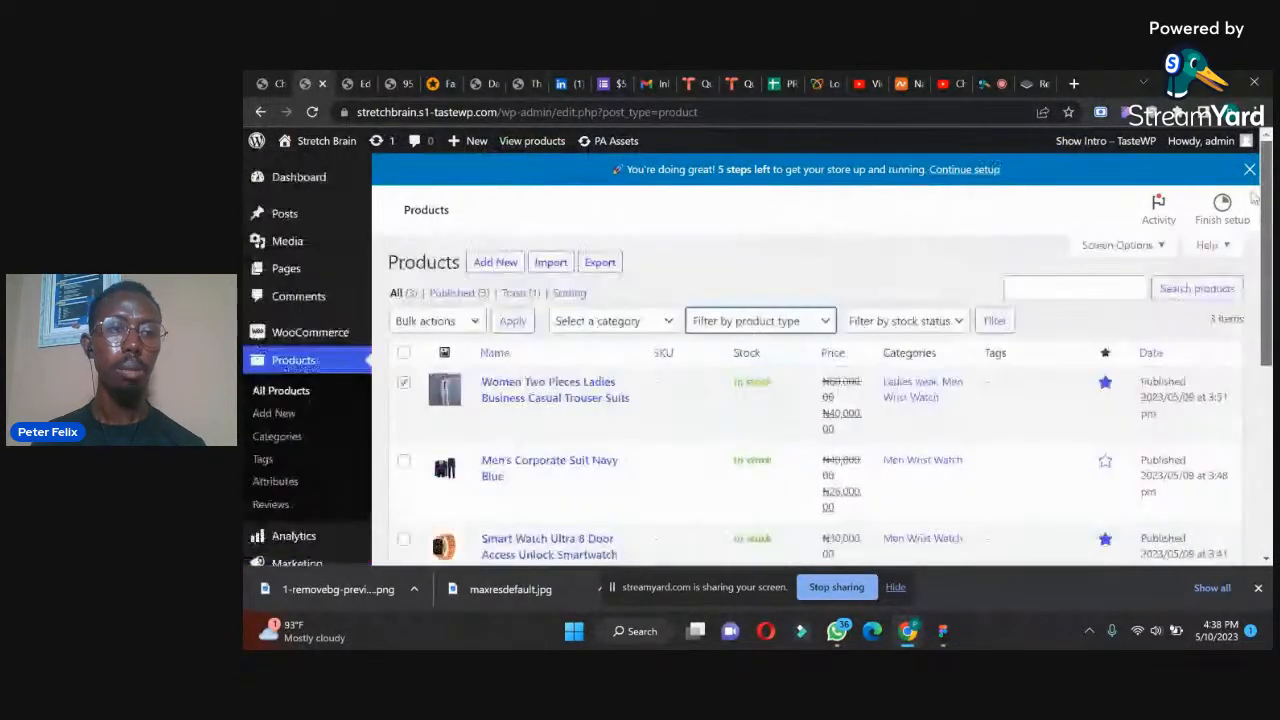
mouse_move(280, 268)
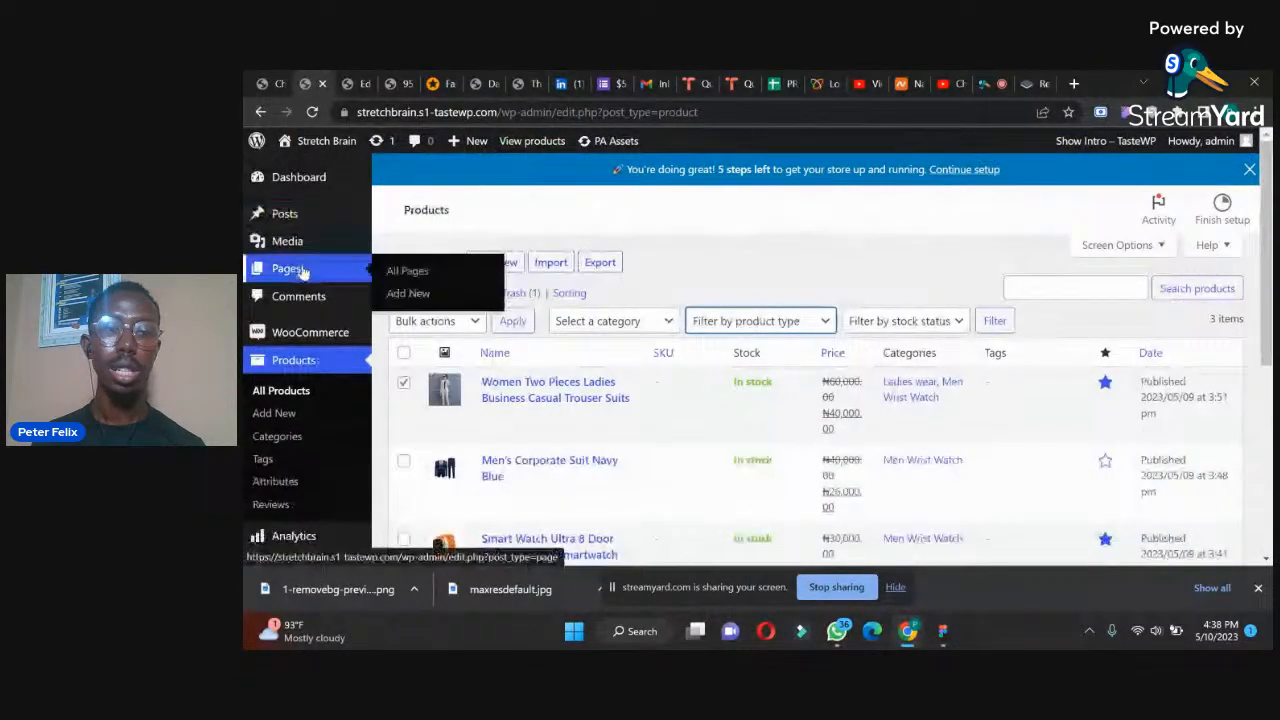
click(412, 272)
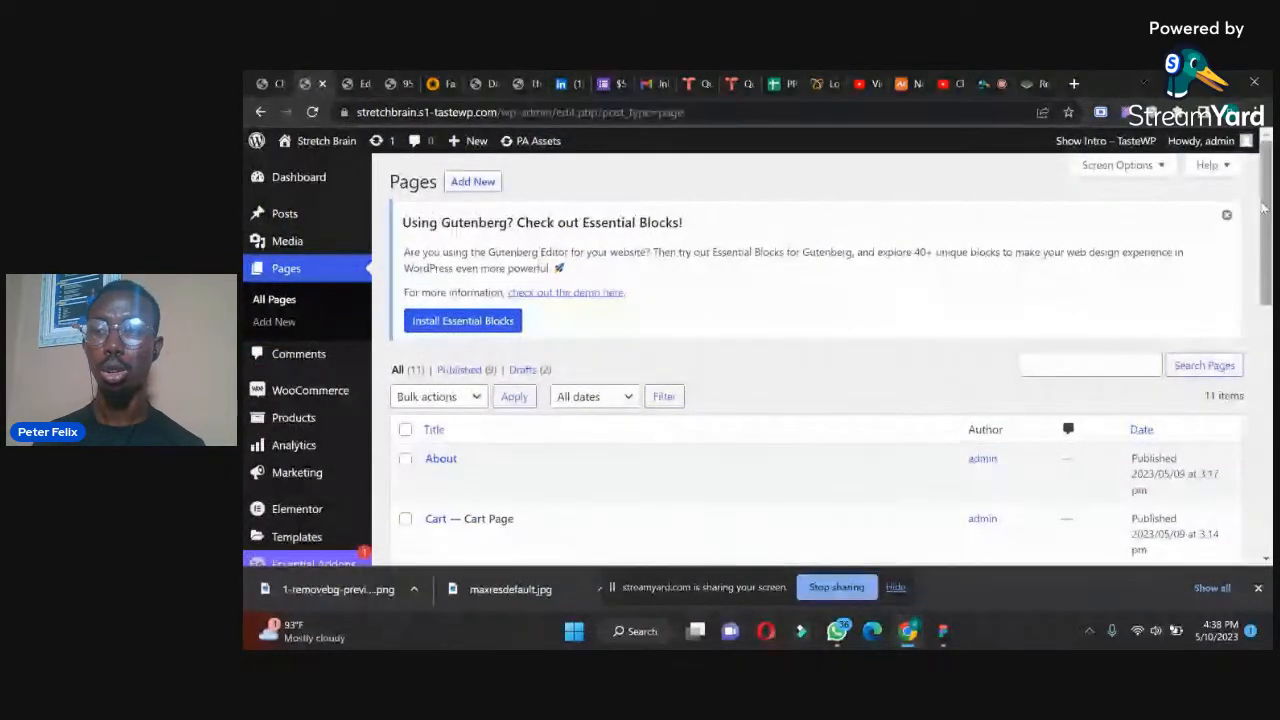
- Open the Shop entry marked "Shop Page" for editing in a new tab
scroll(850, 365, down, 3)
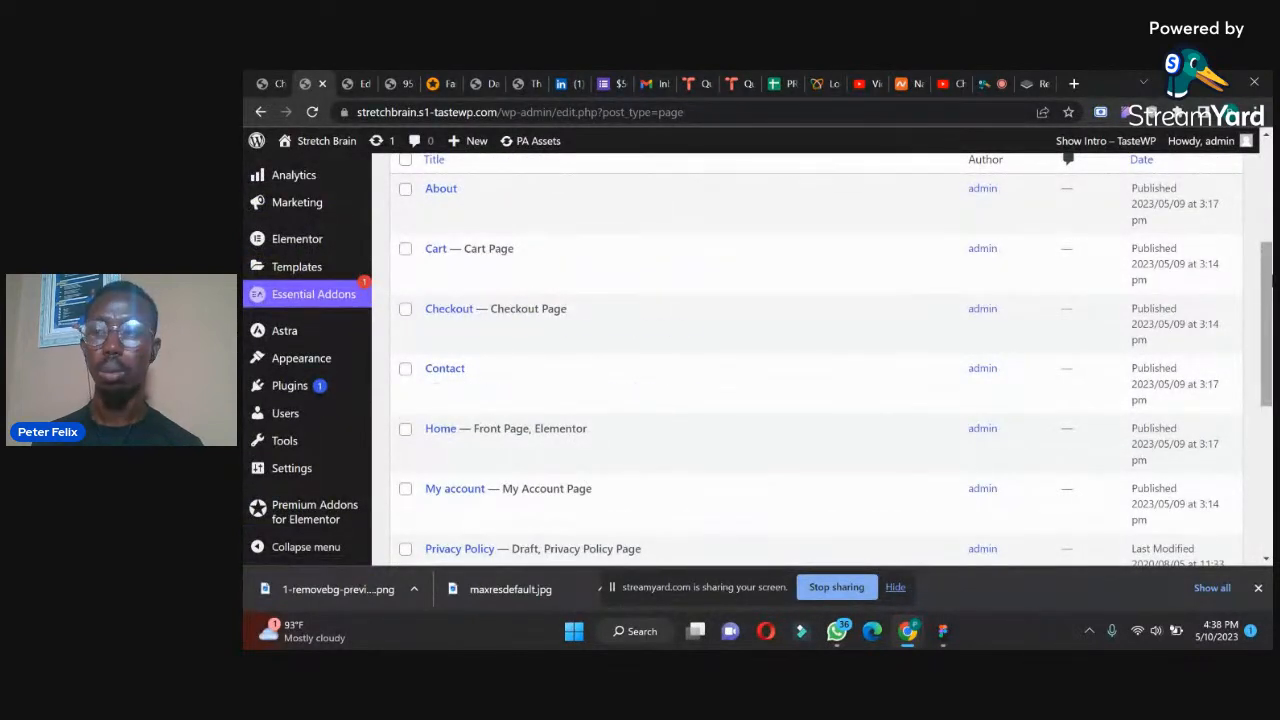
scroll(468, 330, down, 2)
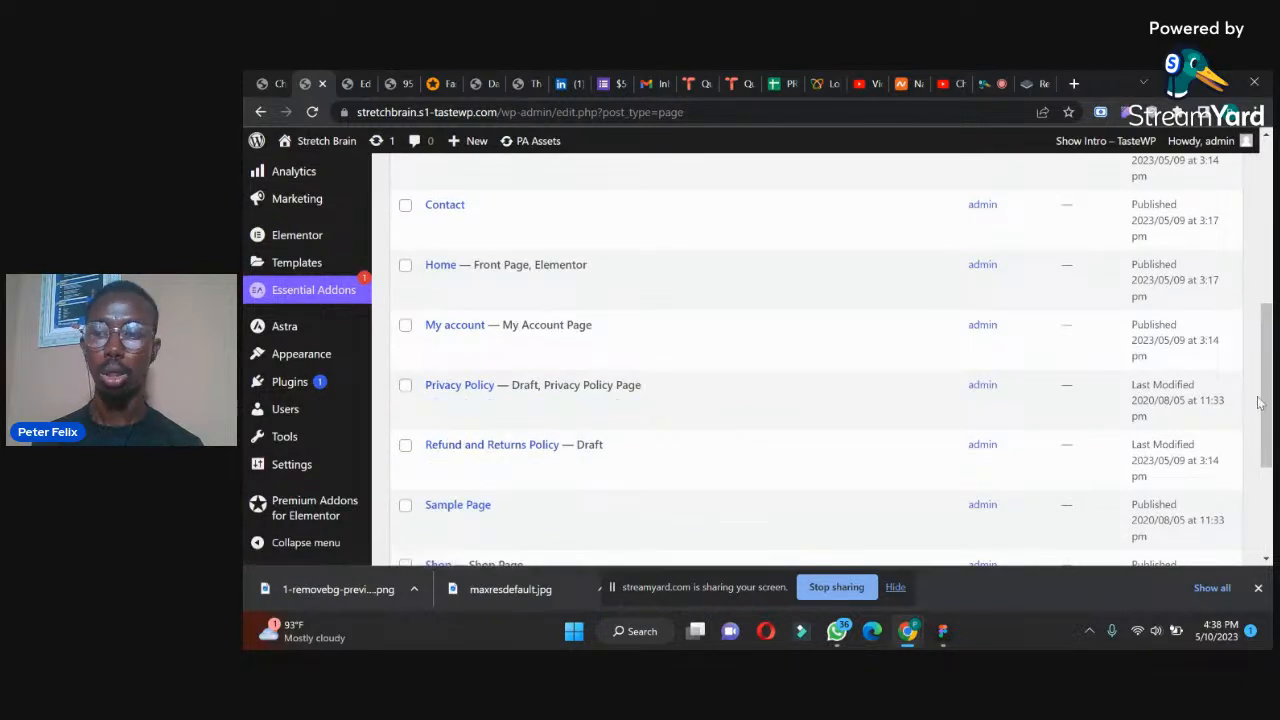
drag(1266, 430, 1259, 475)
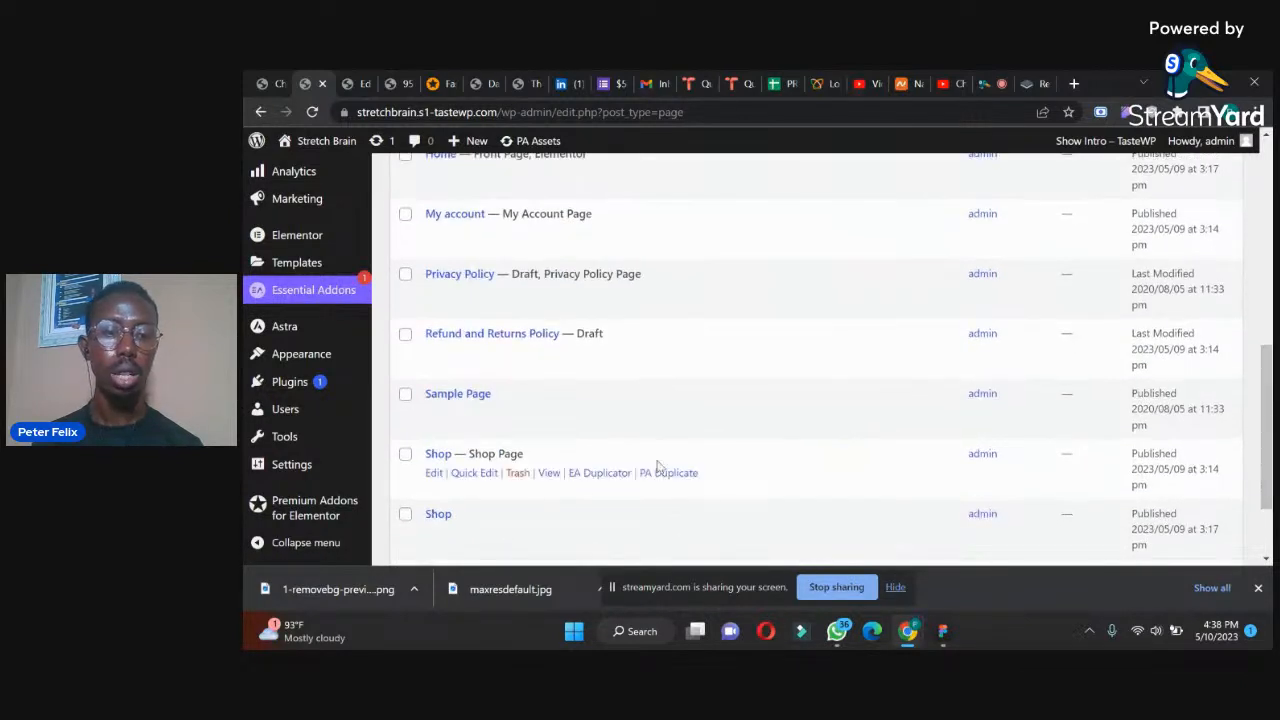
right_click(435, 473)
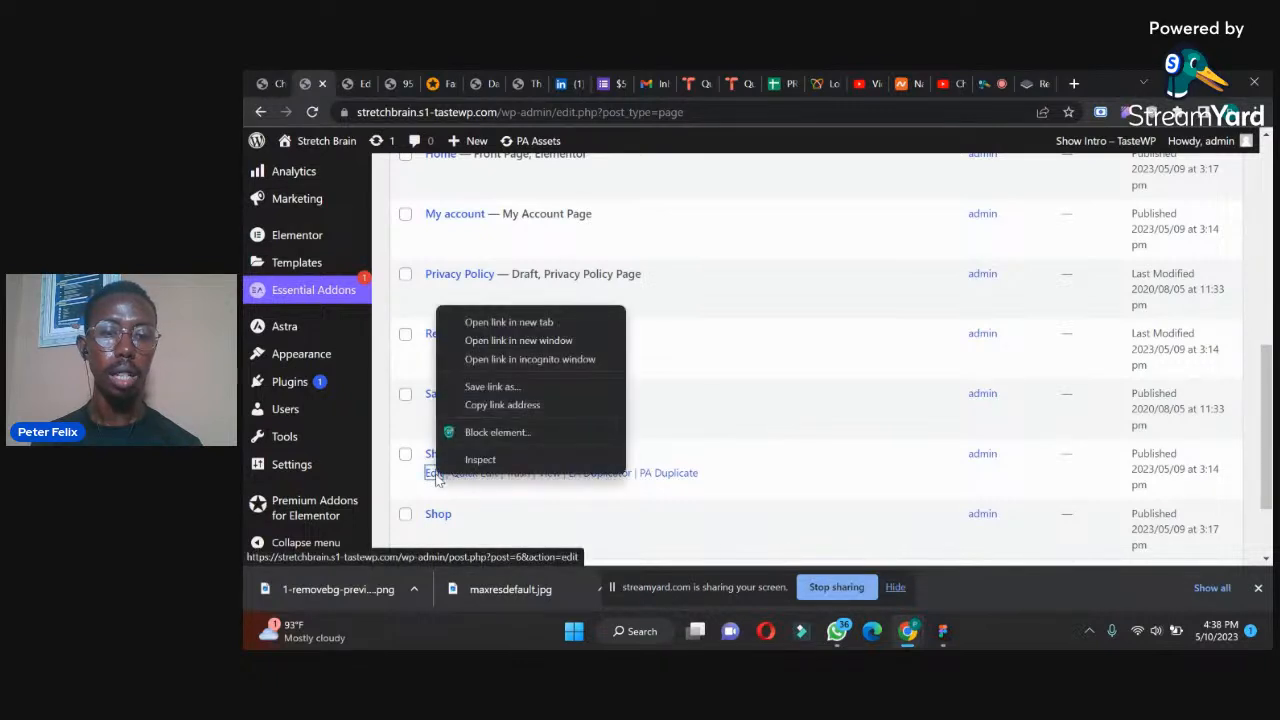
click(497, 322)
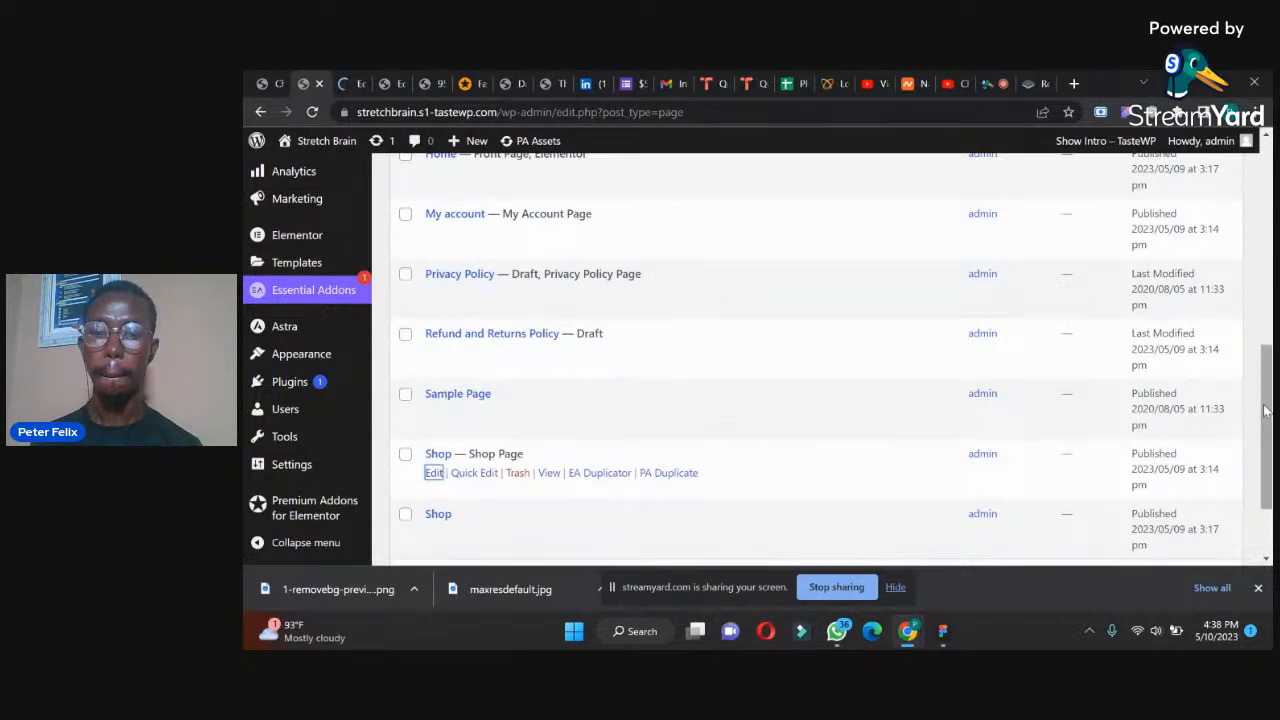
- Open the second, unmarked Shop page at the end of the list for editing in a new tab
drag(1265, 410, 1262, 388)
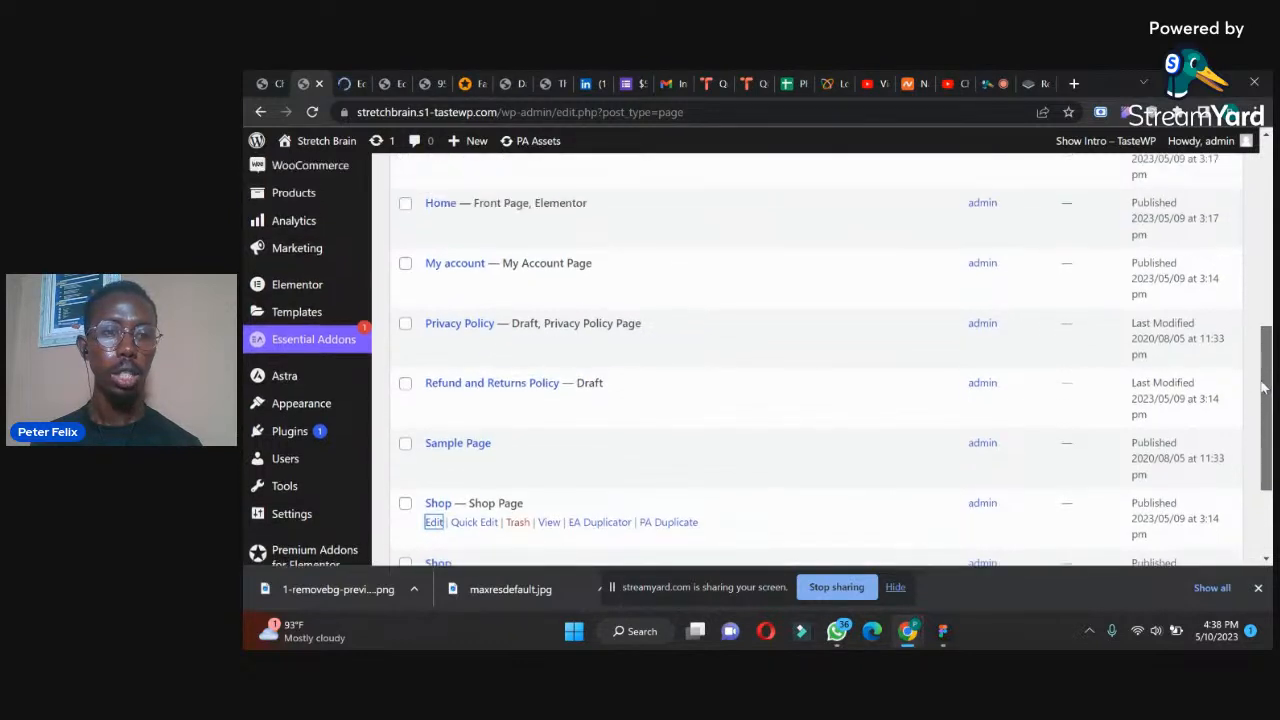
scroll(1263, 388, down, 3)
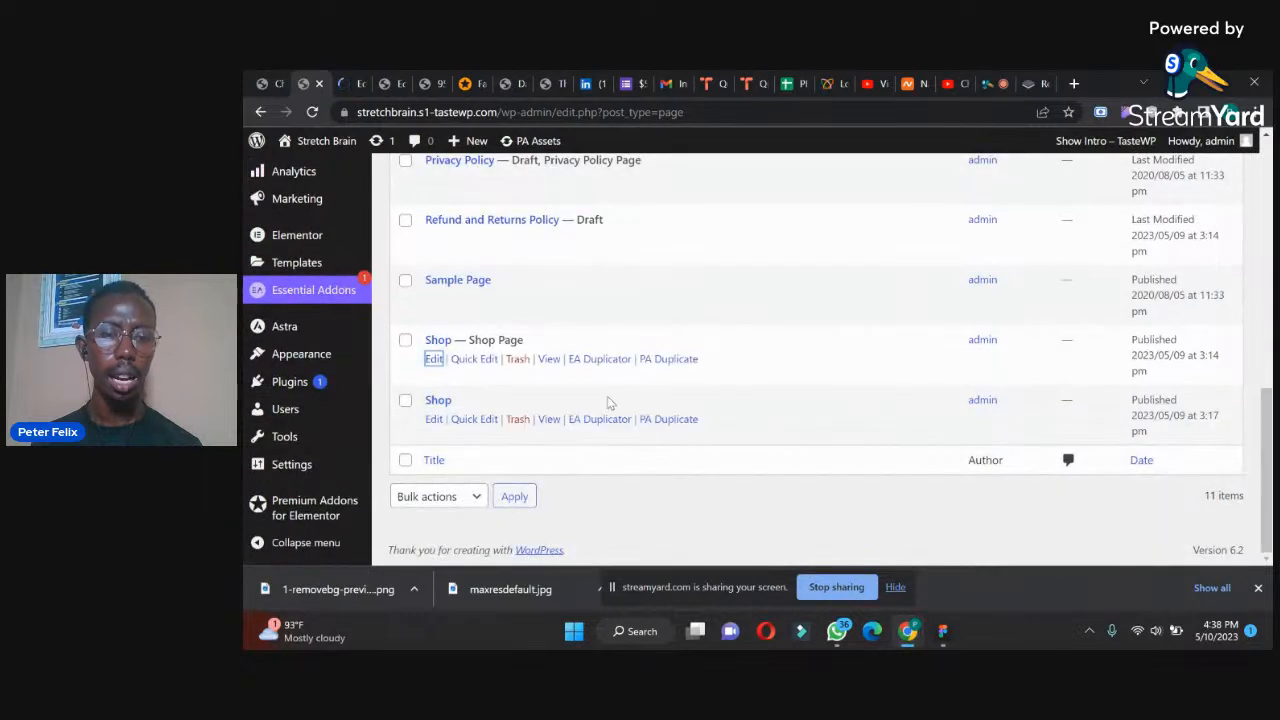
right_click(431, 424)
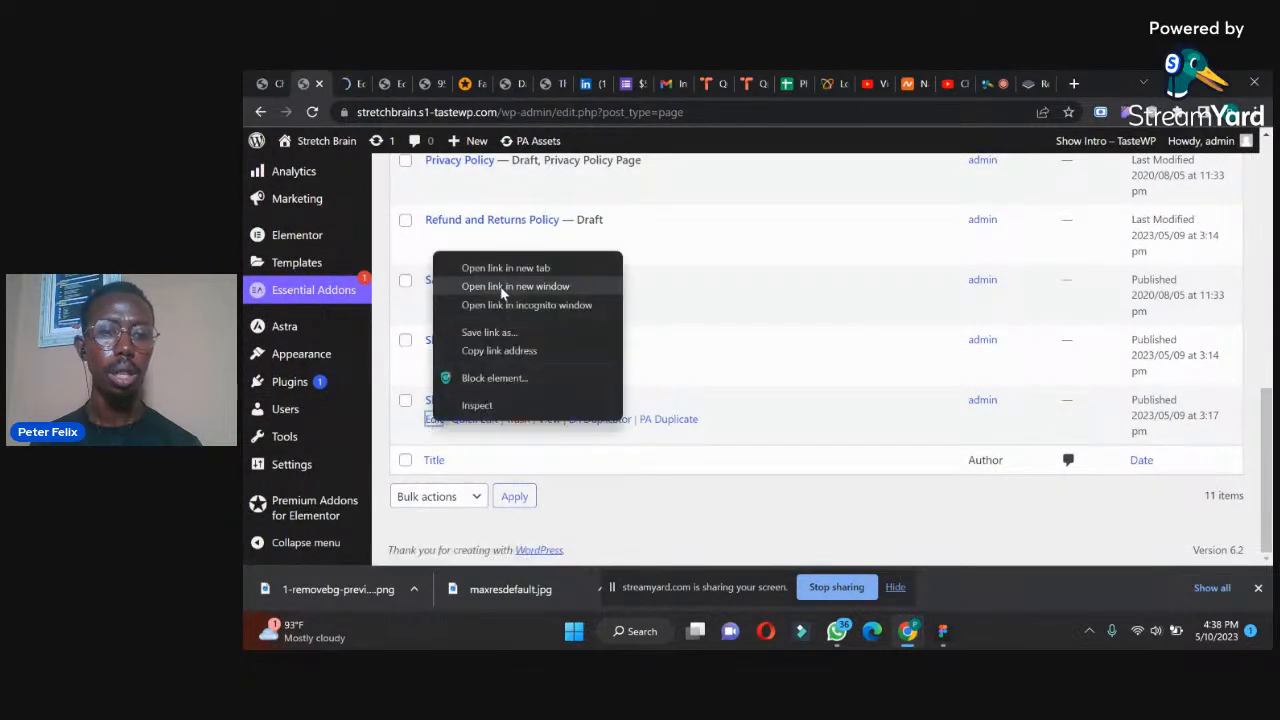
click(502, 272)
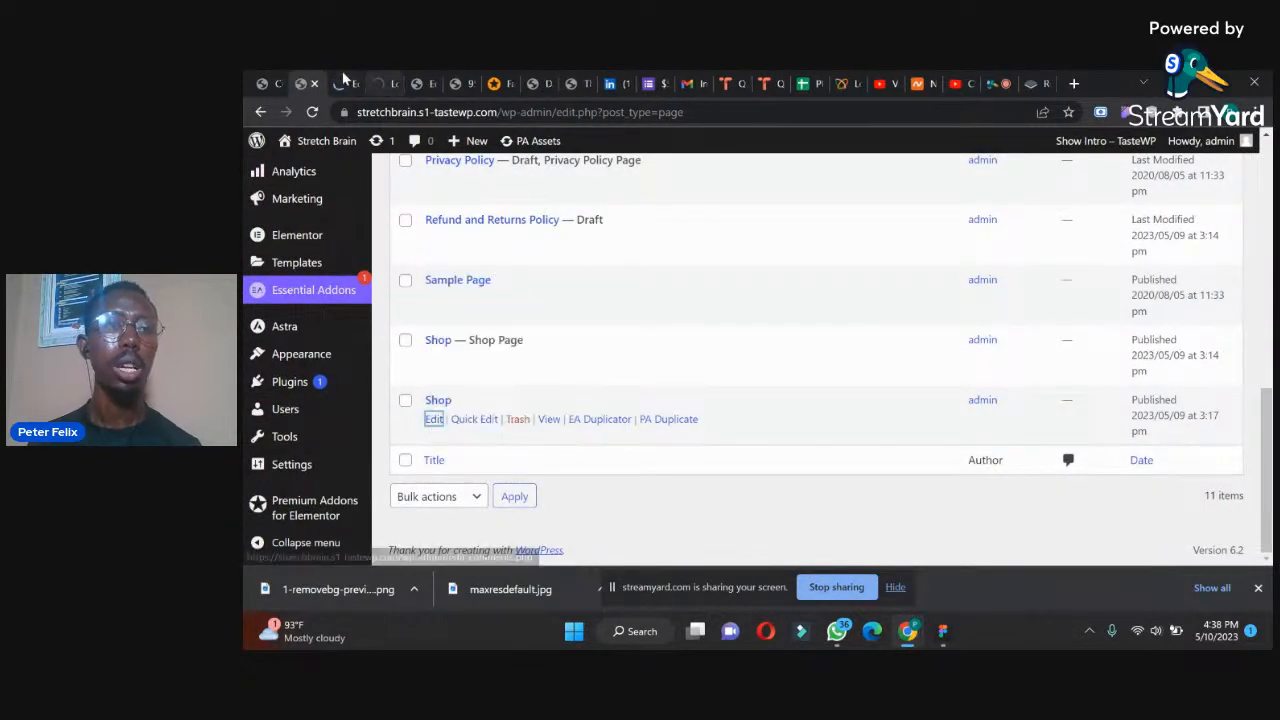
- Close the tab of the WooCommerce Shop Page and open the other Shop page in Elementor
click(344, 83)
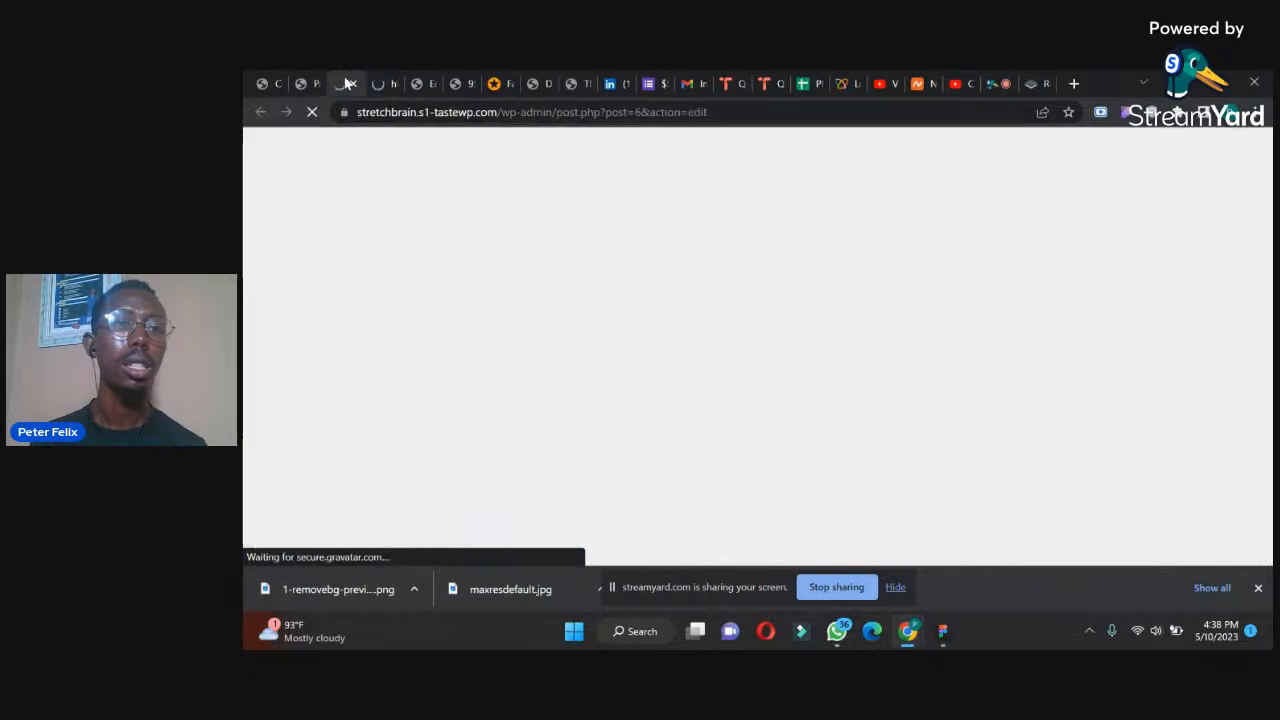
click(353, 84)
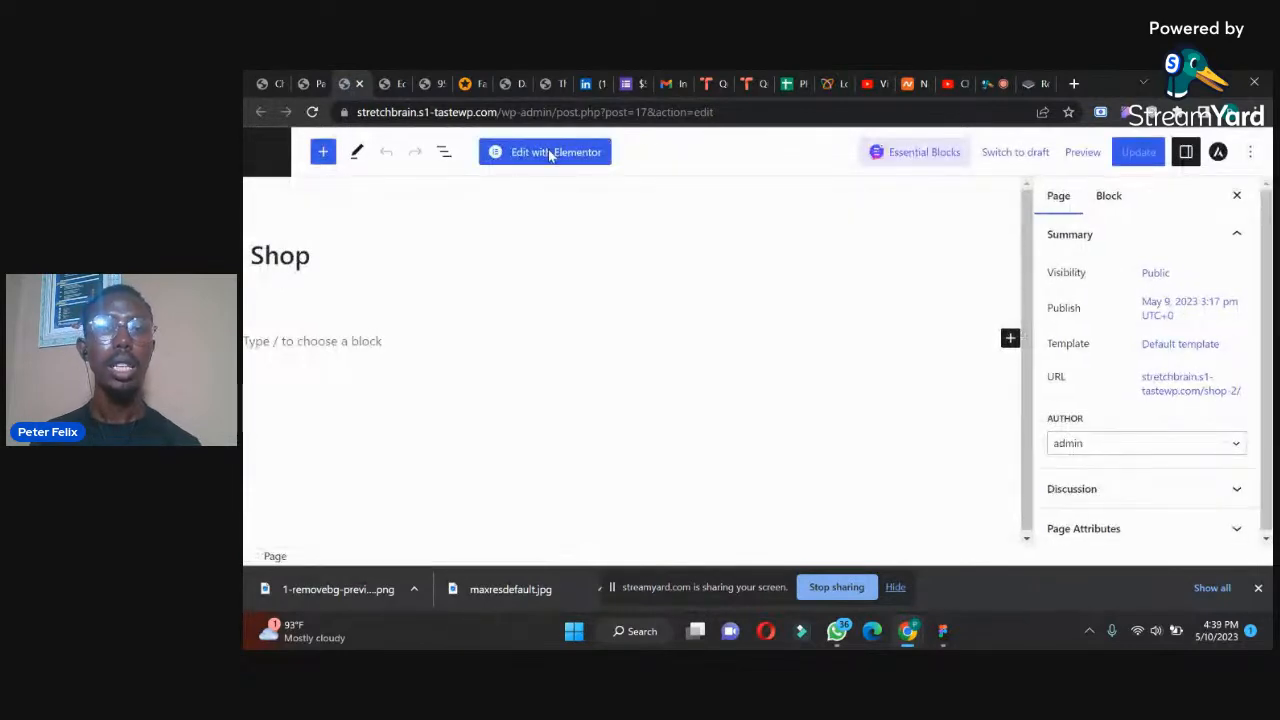
click(549, 152)
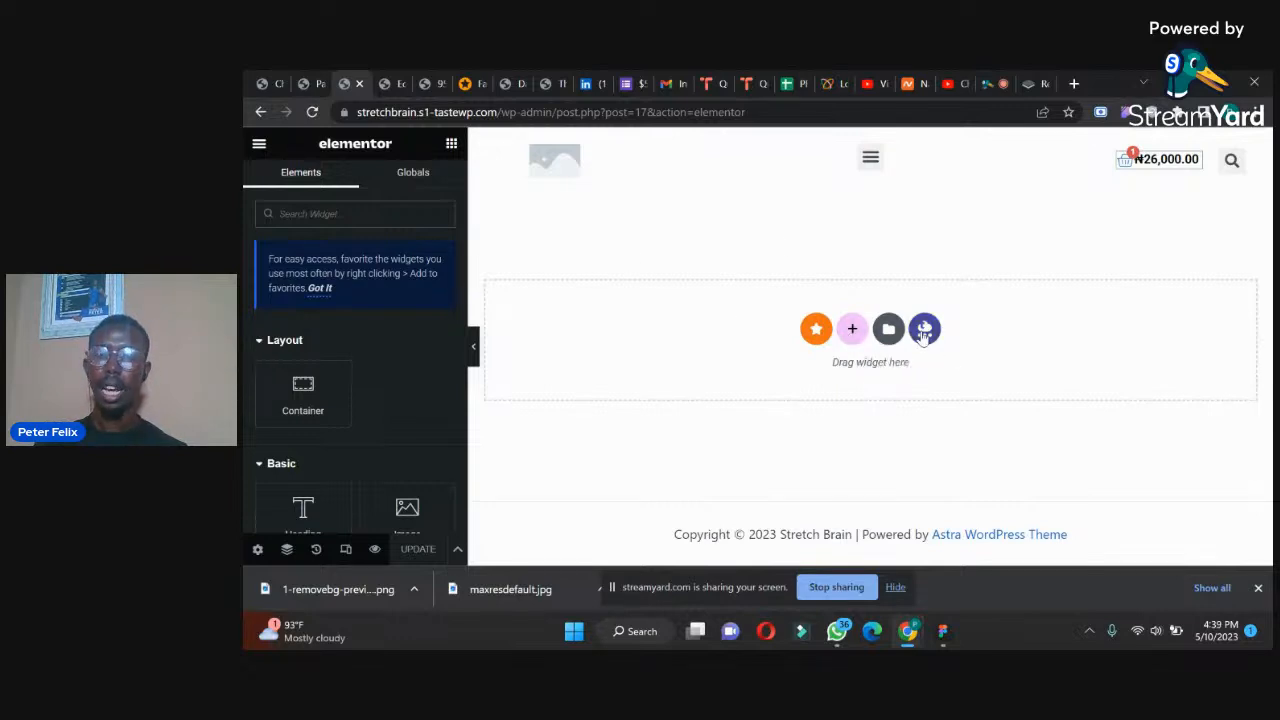
- Copy the home page's product grid and add a single-column, downward-direction container to the Shop page
click(852, 328)
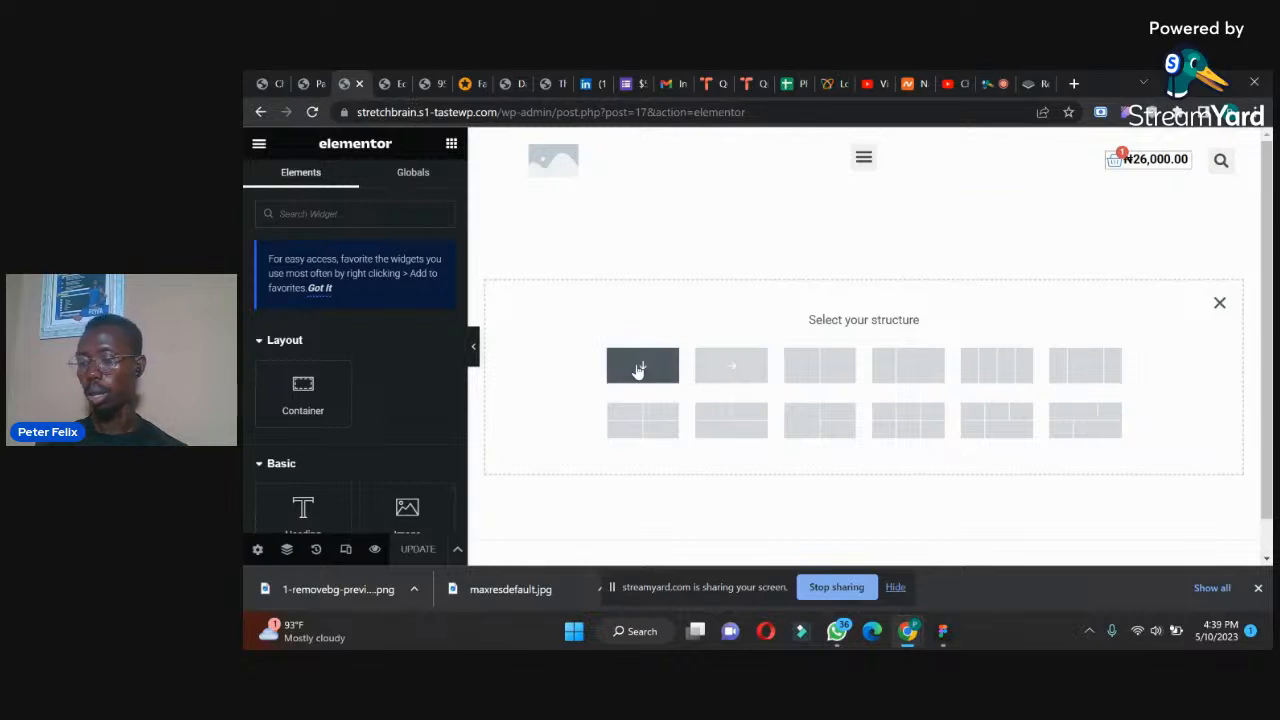
click(392, 71)
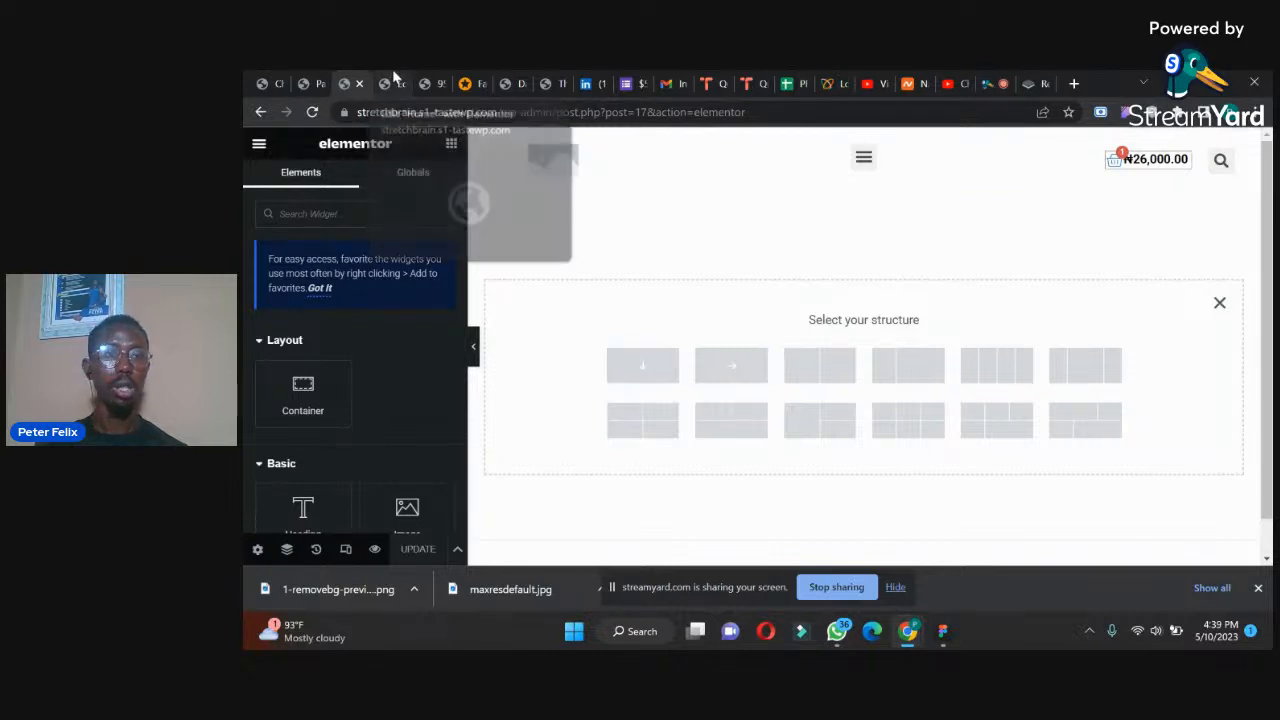
right_click(1248, 228)
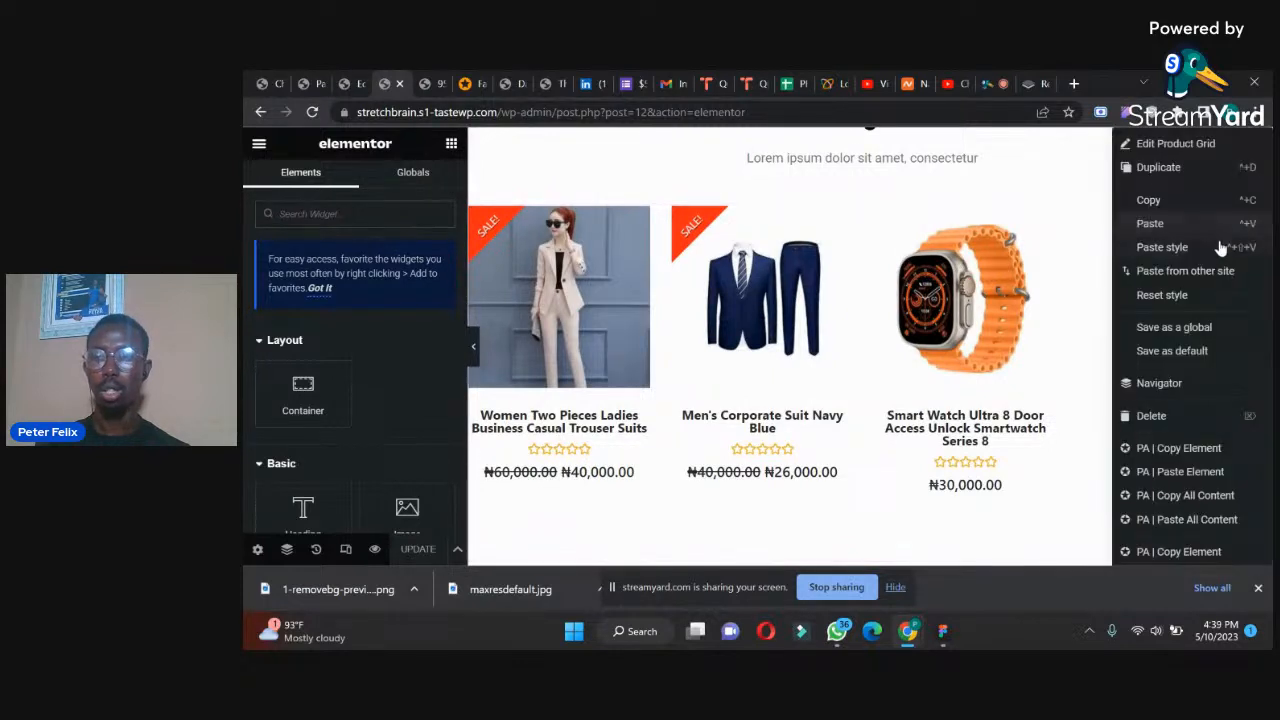
click(1142, 206)
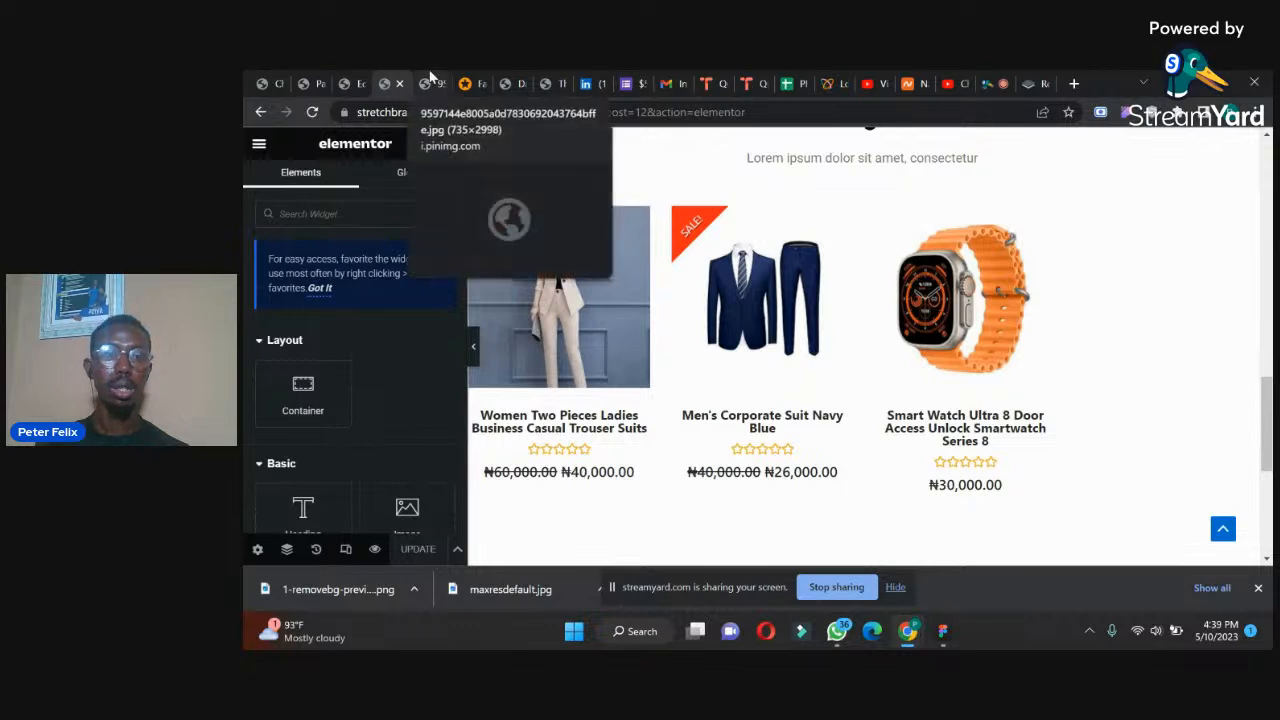
click(352, 80)
click(663, 370)
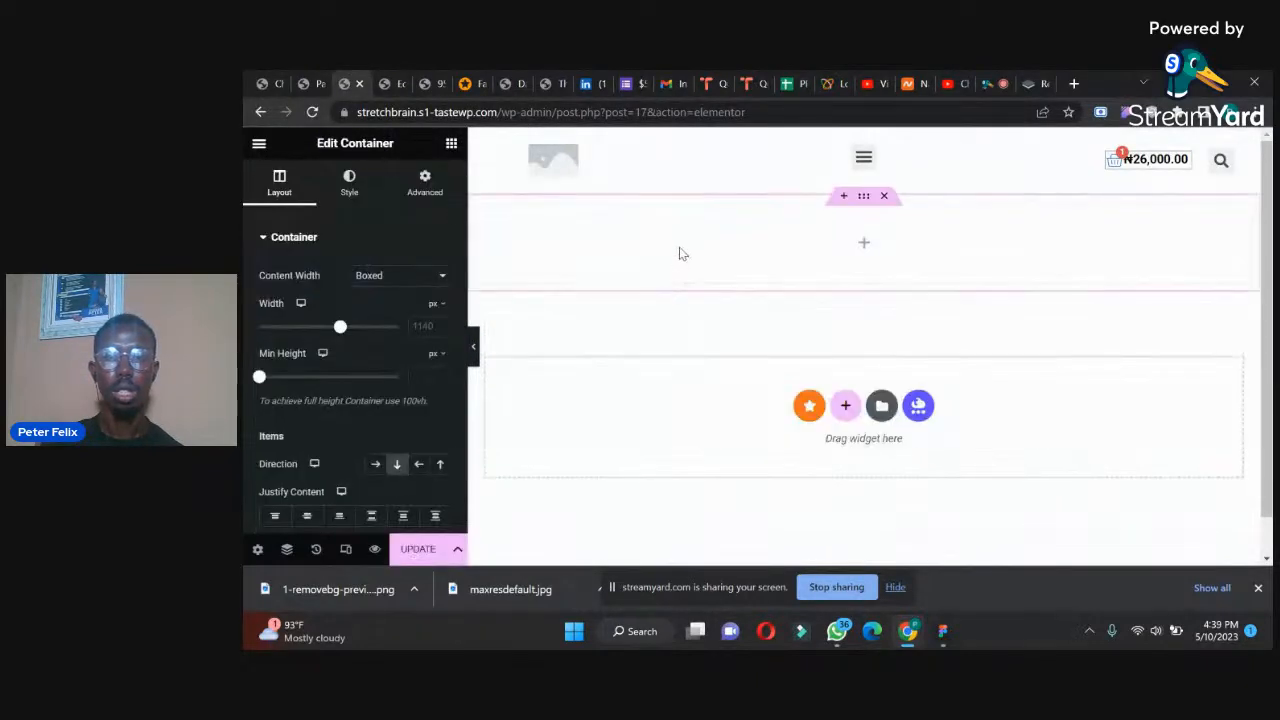
- Paste the copied three-column product grid into the Shop page's new container and update the page
right_click(679, 253)
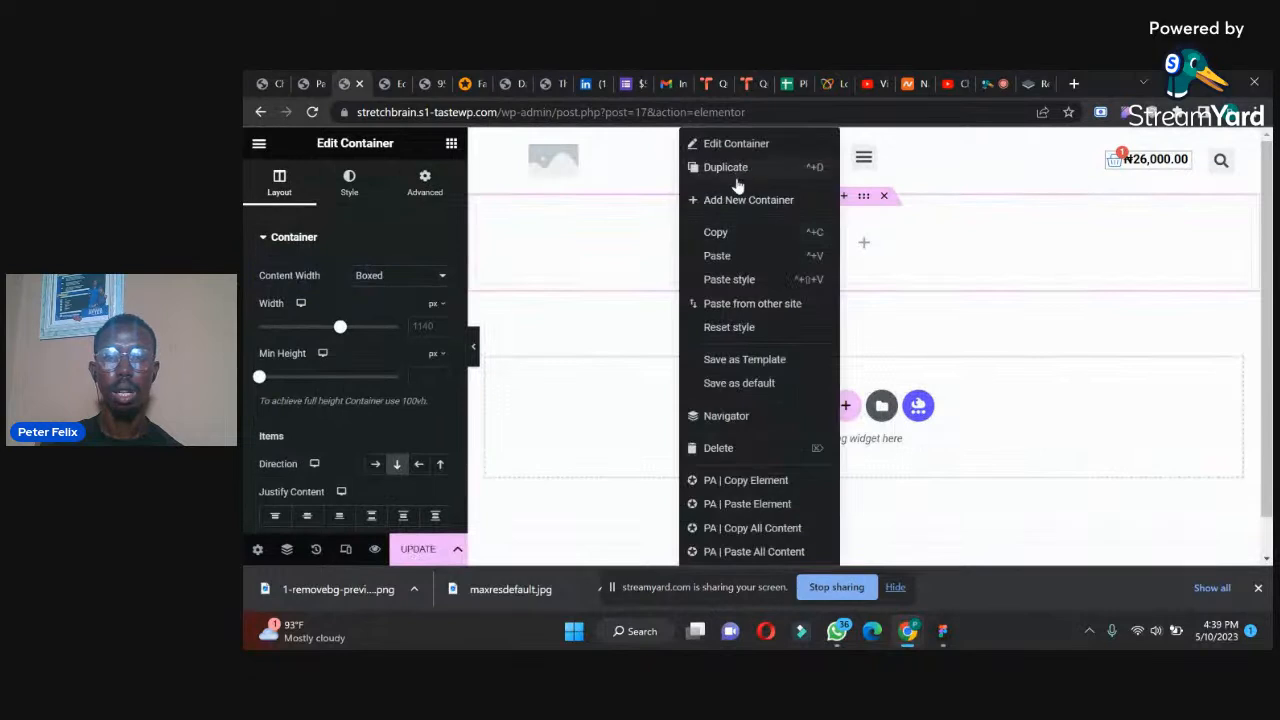
click(718, 256)
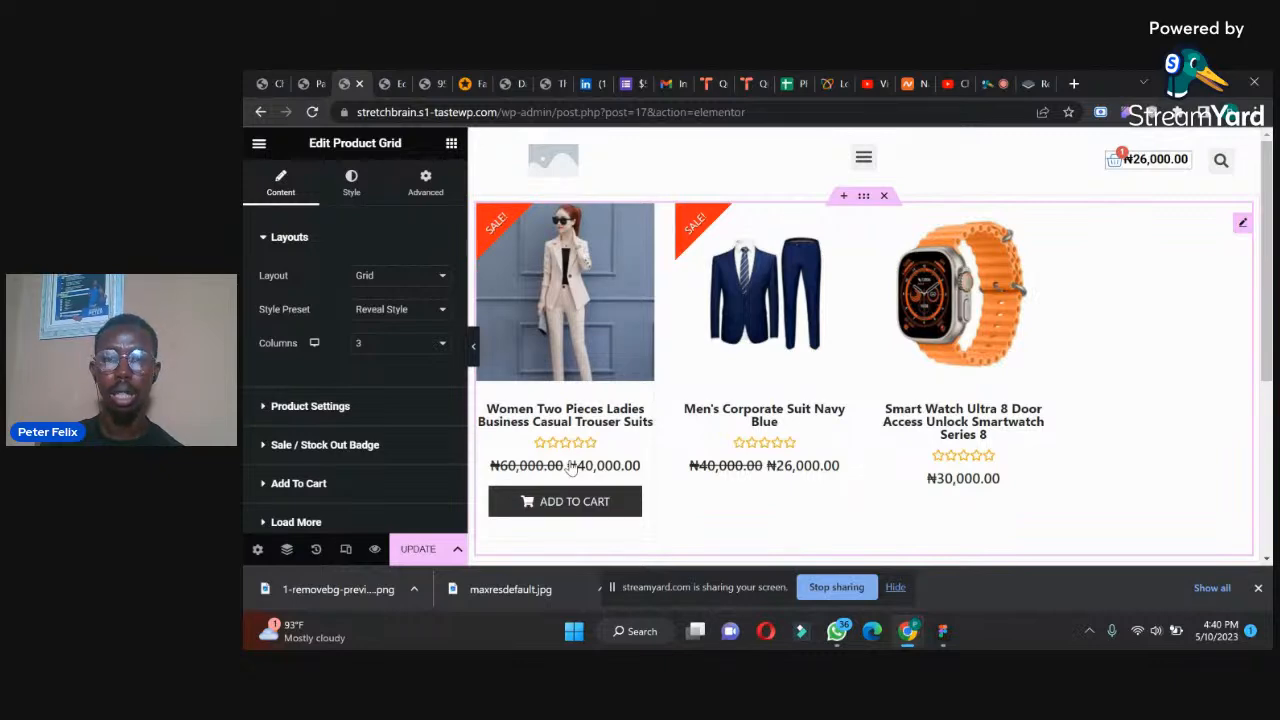
click(419, 551)
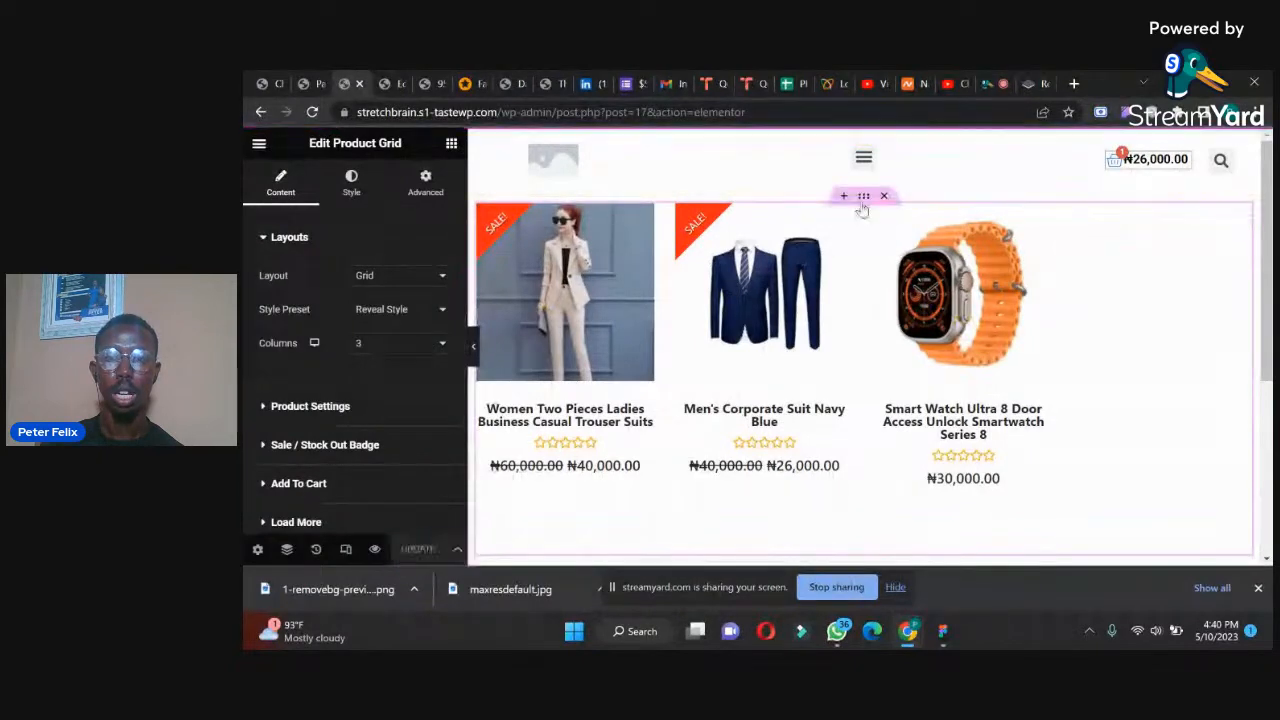
- Set the product grid container's boxed width to 911 px and update the Shop page
click(862, 204)
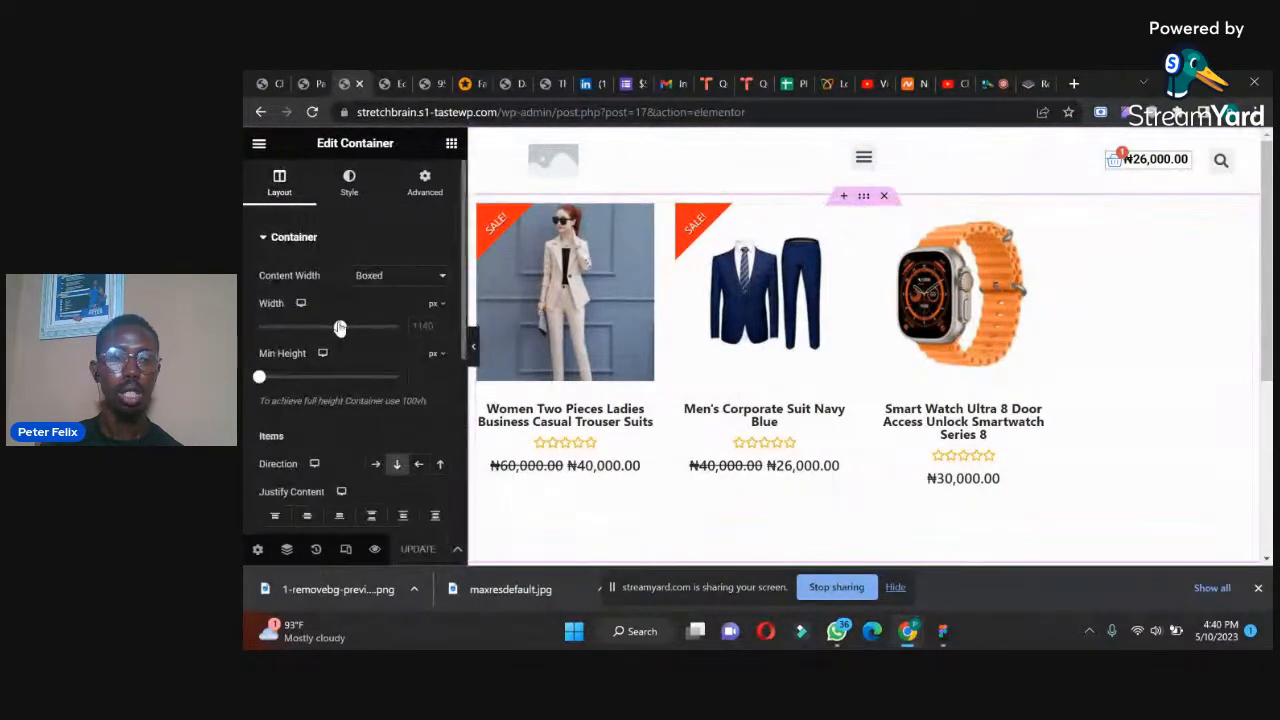
drag(325, 333, 311, 333)
click(409, 552)
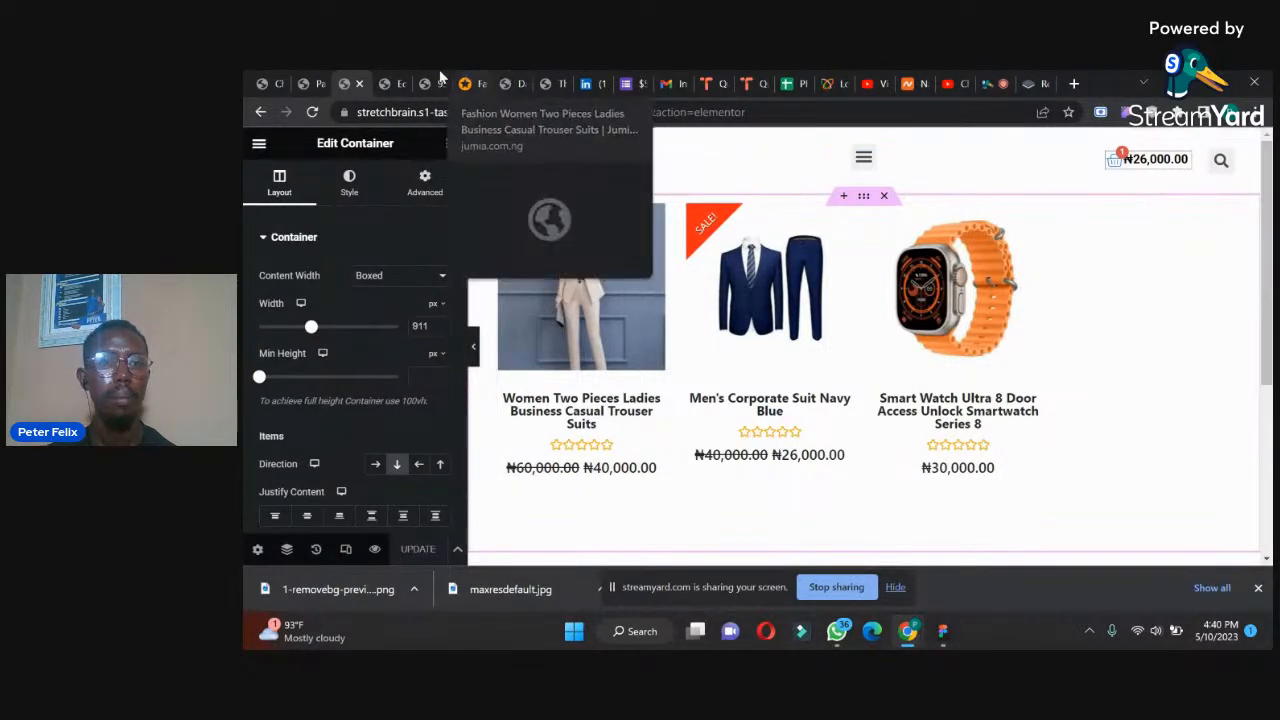
- Open the live site's Shop page and view the Smart Watch Ultra 8 product from its grid
click(277, 77)
drag(1265, 392, 1256, 84)
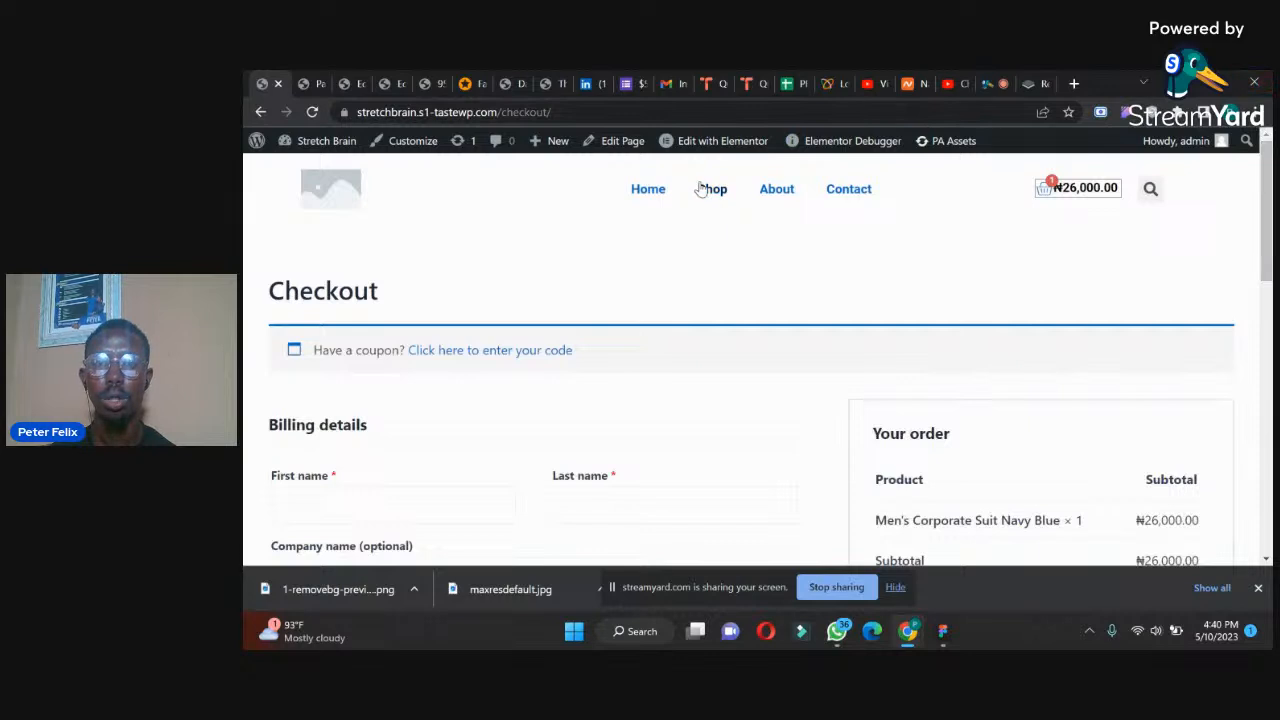
click(706, 190)
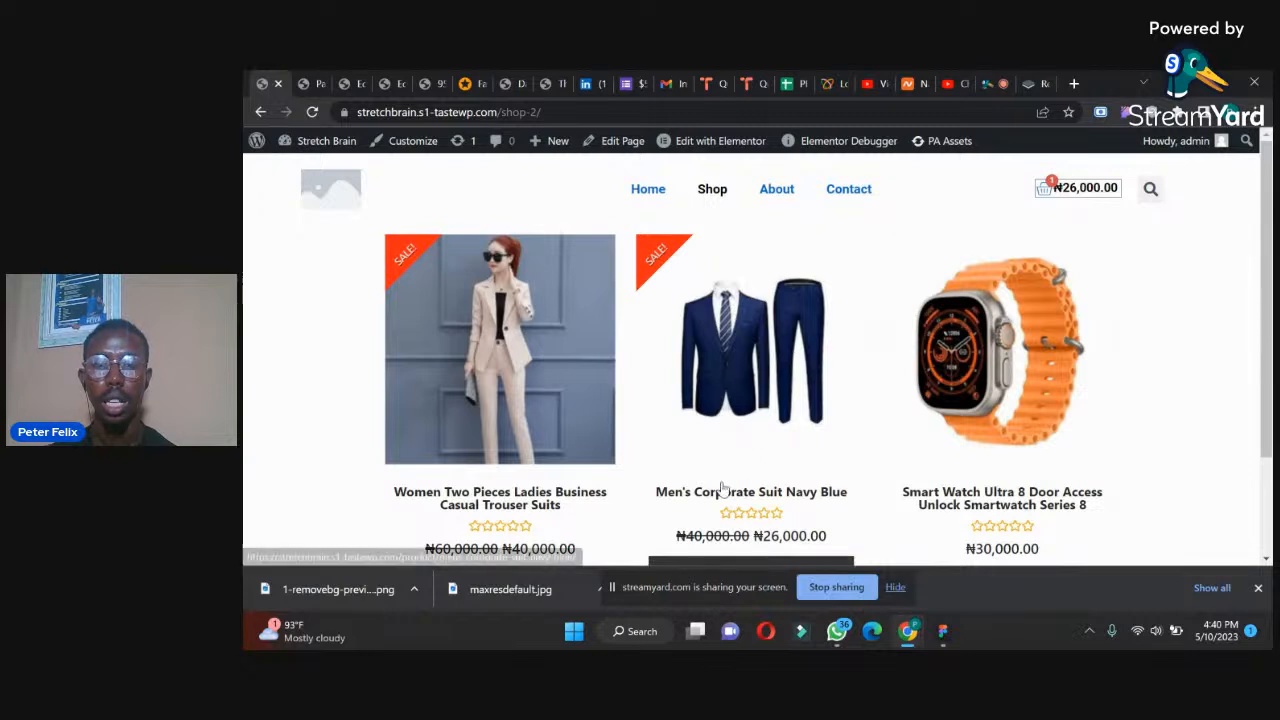
click(953, 498)
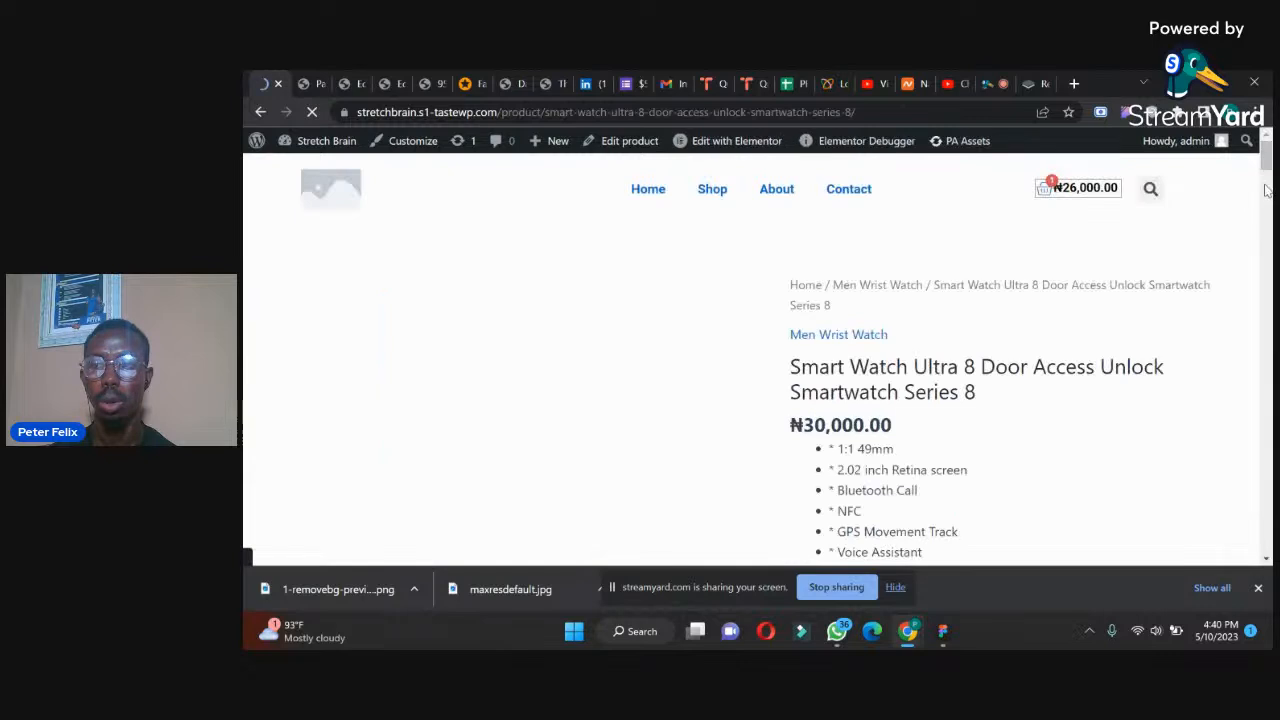
- Examine the smartwatch product page's feature list and show the last image of its gallery
drag(1263, 188, 1263, 193)
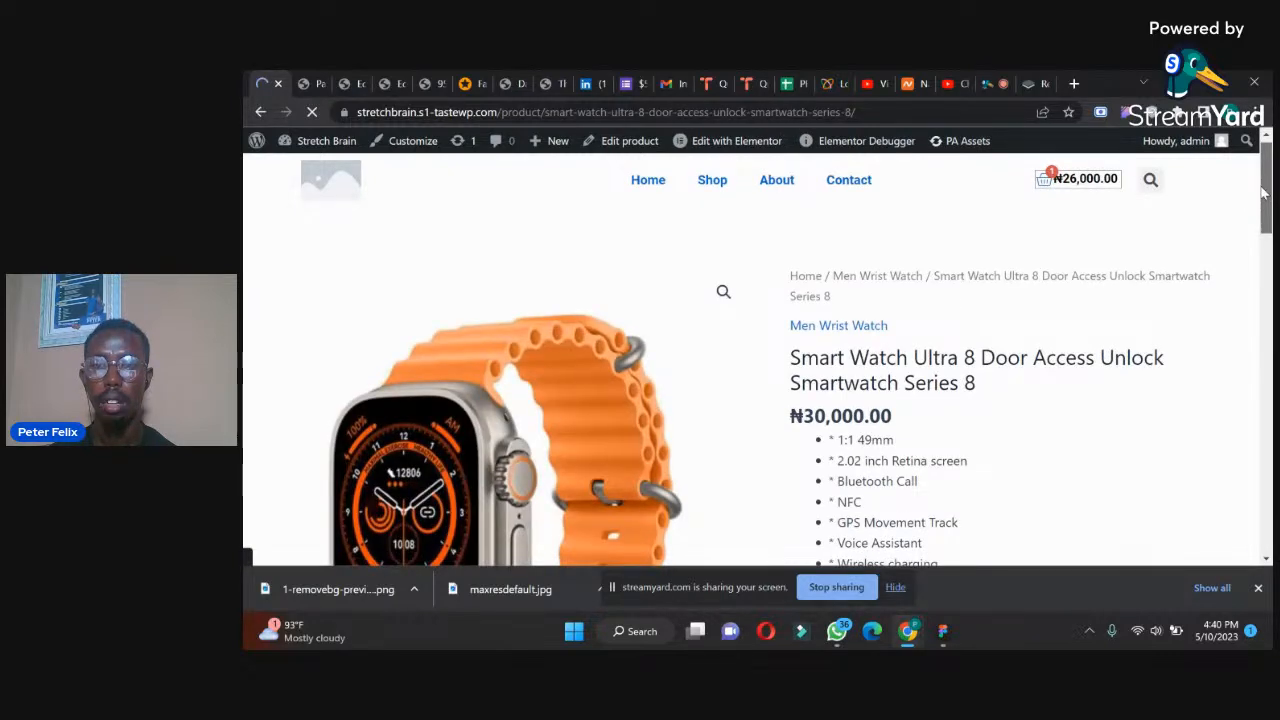
drag(1263, 193, 1230, 284)
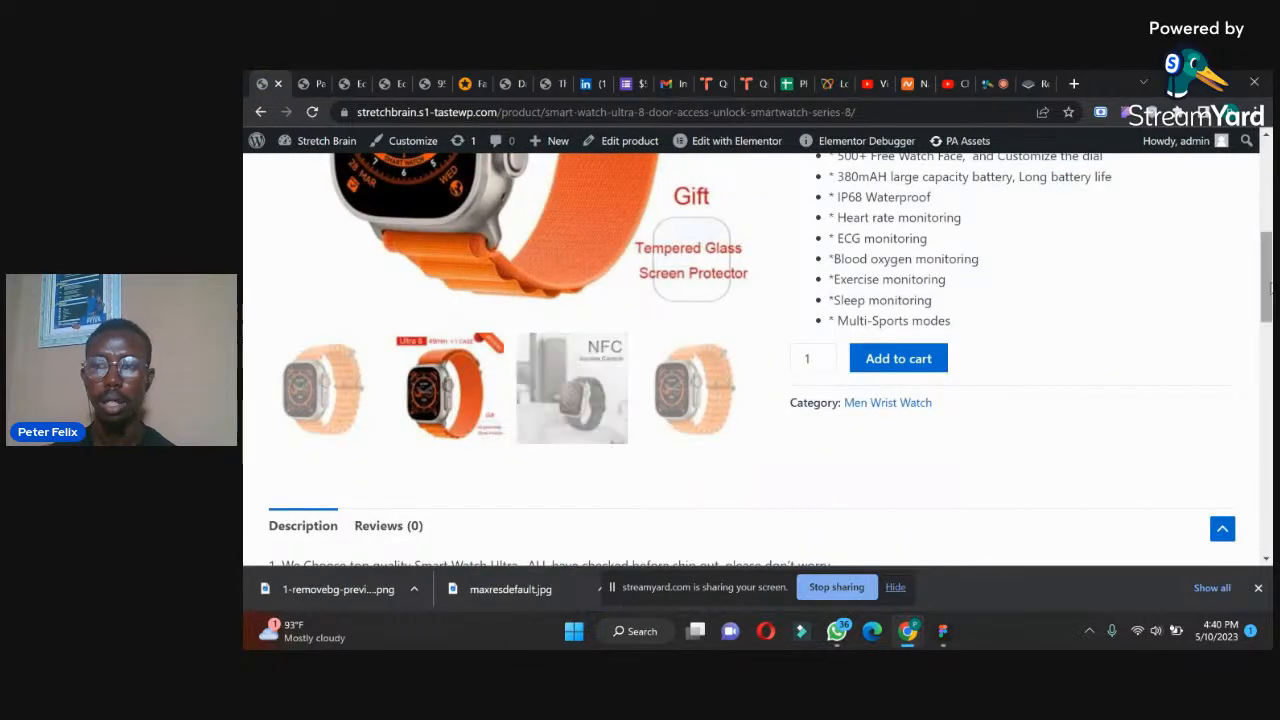
drag(1265, 293, 1265, 261)
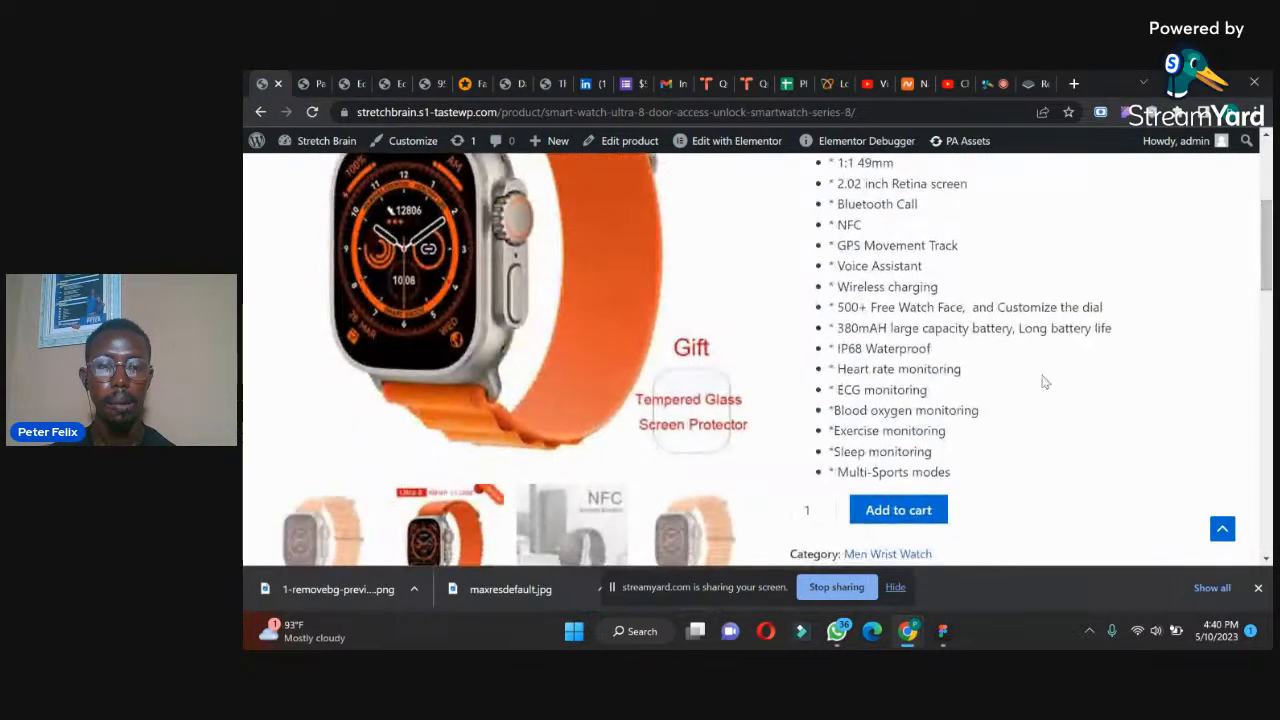
click(686, 521)
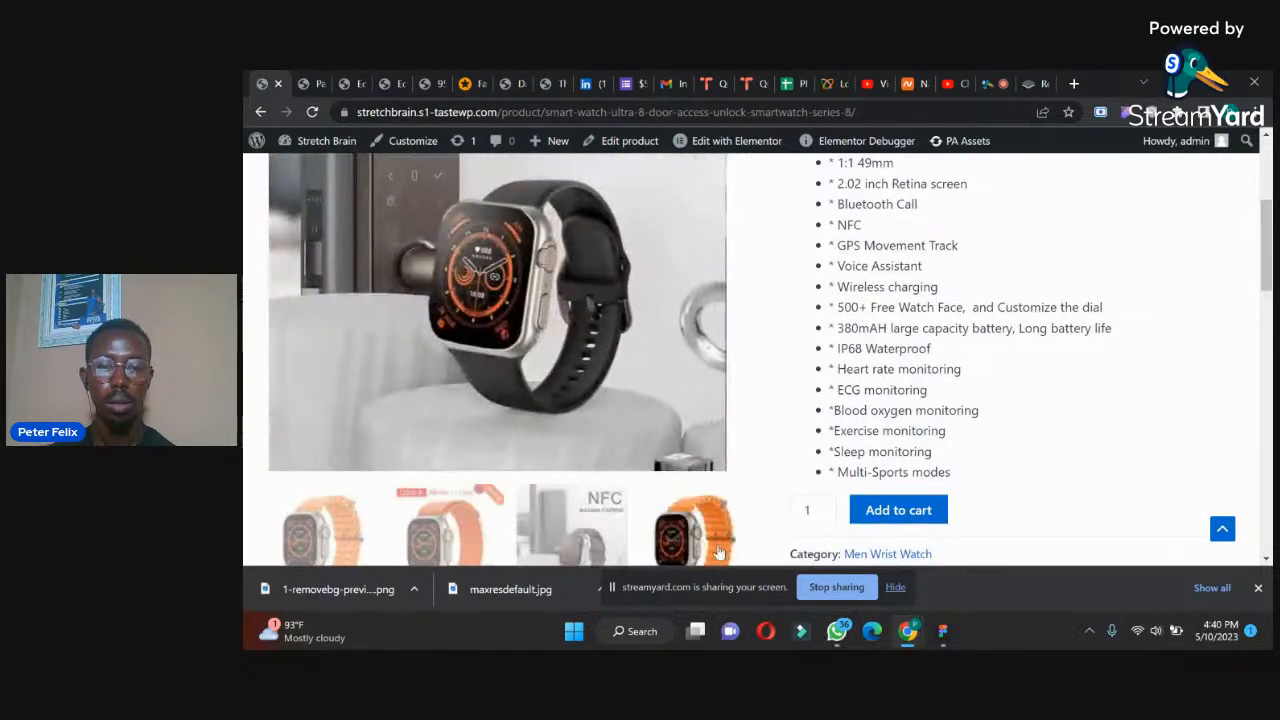
- View the smartwatch's reviews section, pick a four-star rating in the review form, and return to the product description
drag(1266, 258, 1252, 338)
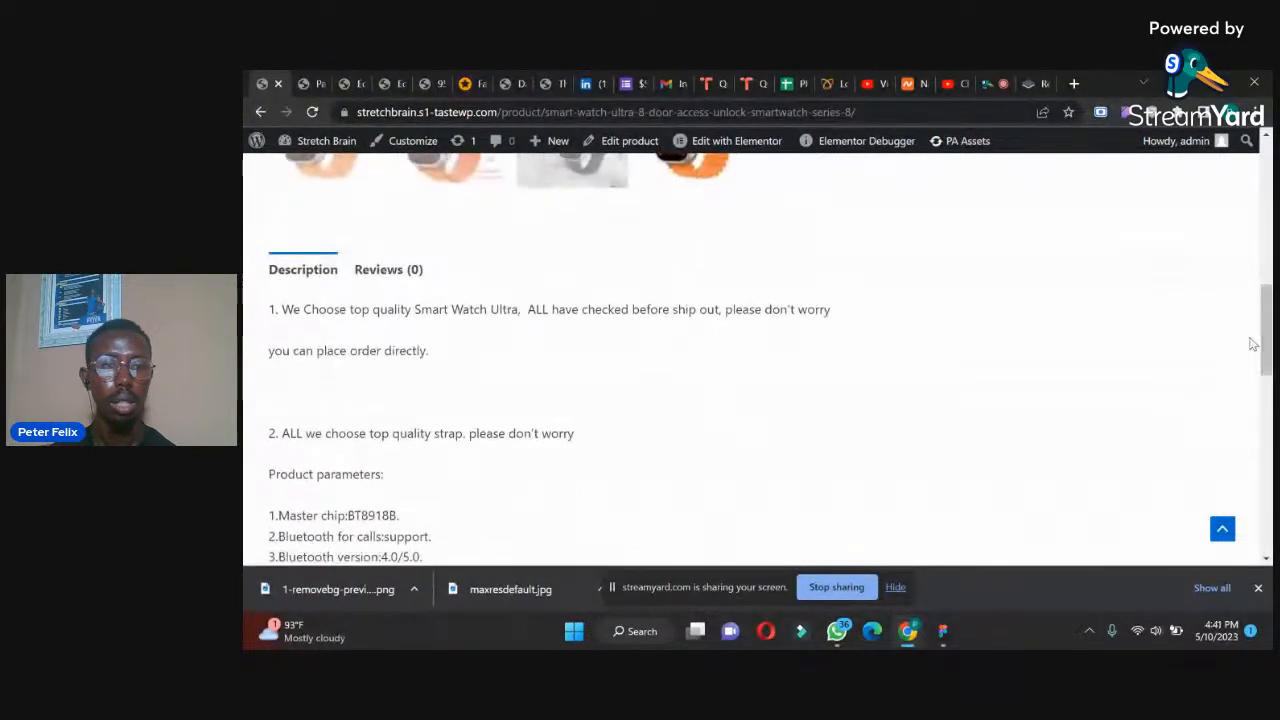
click(396, 271)
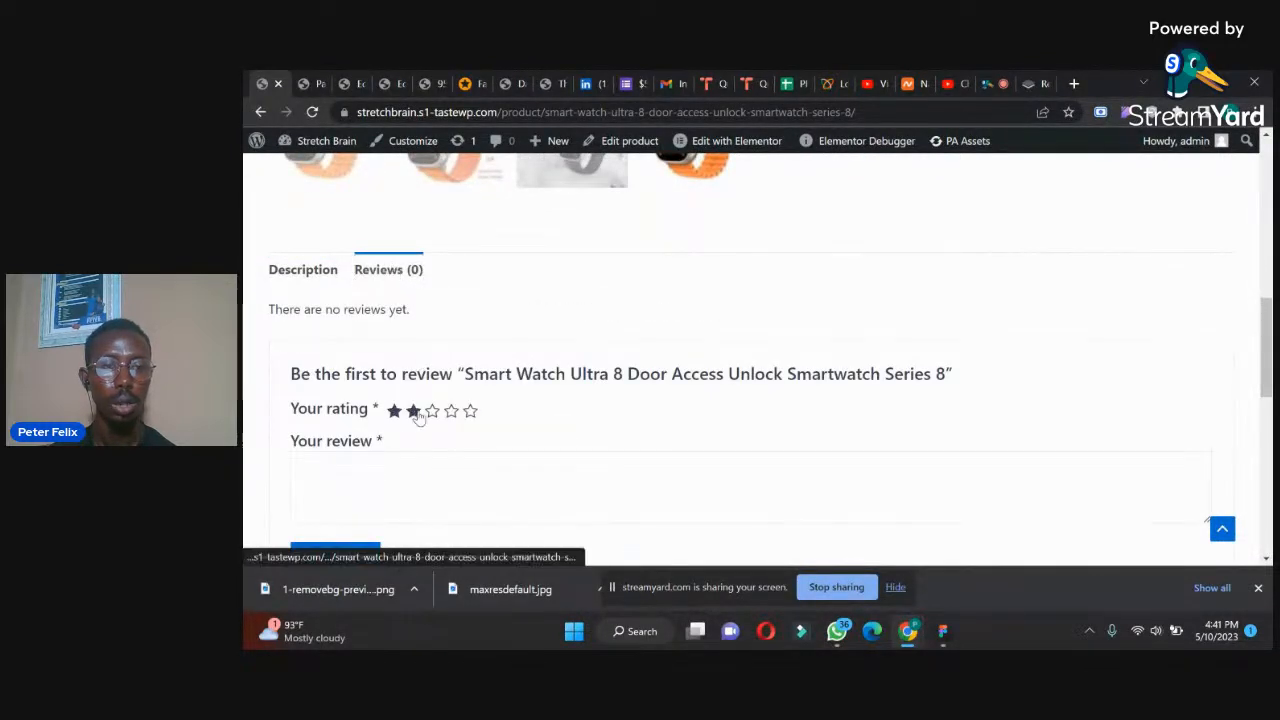
click(458, 411)
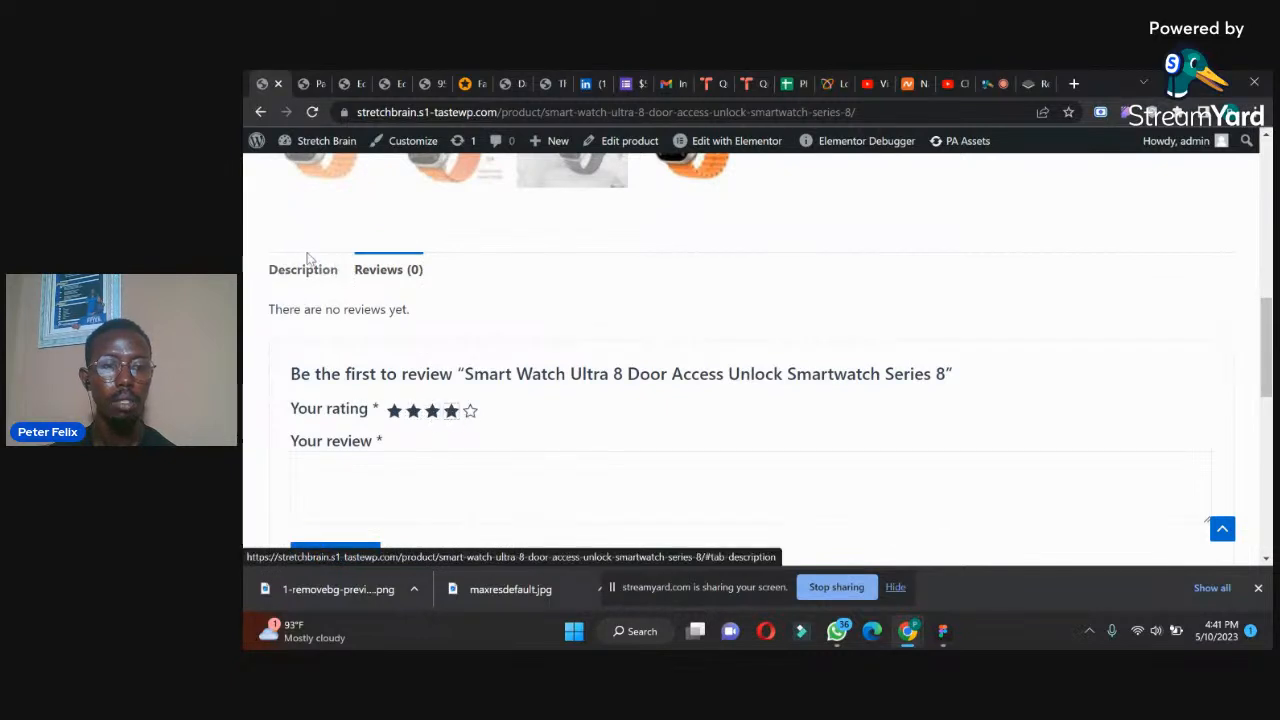
click(306, 266)
drag(1266, 330, 1234, 163)
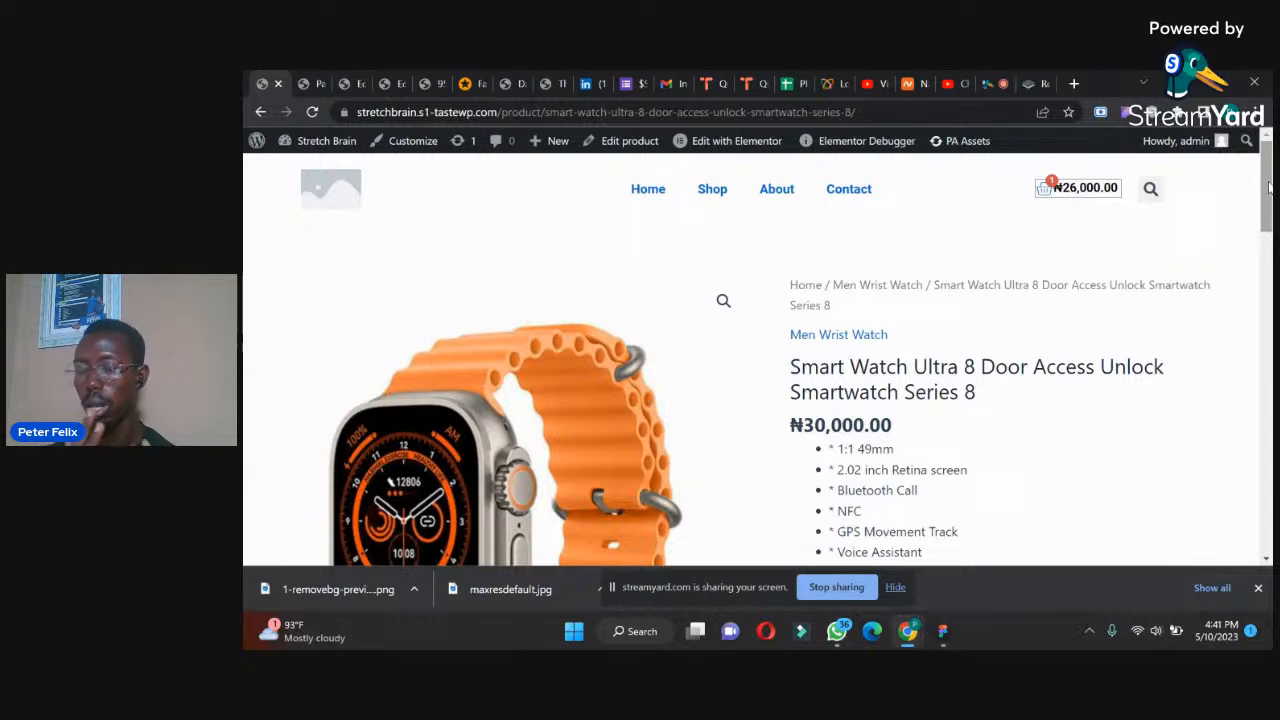
drag(1268, 186, 1172, 171)
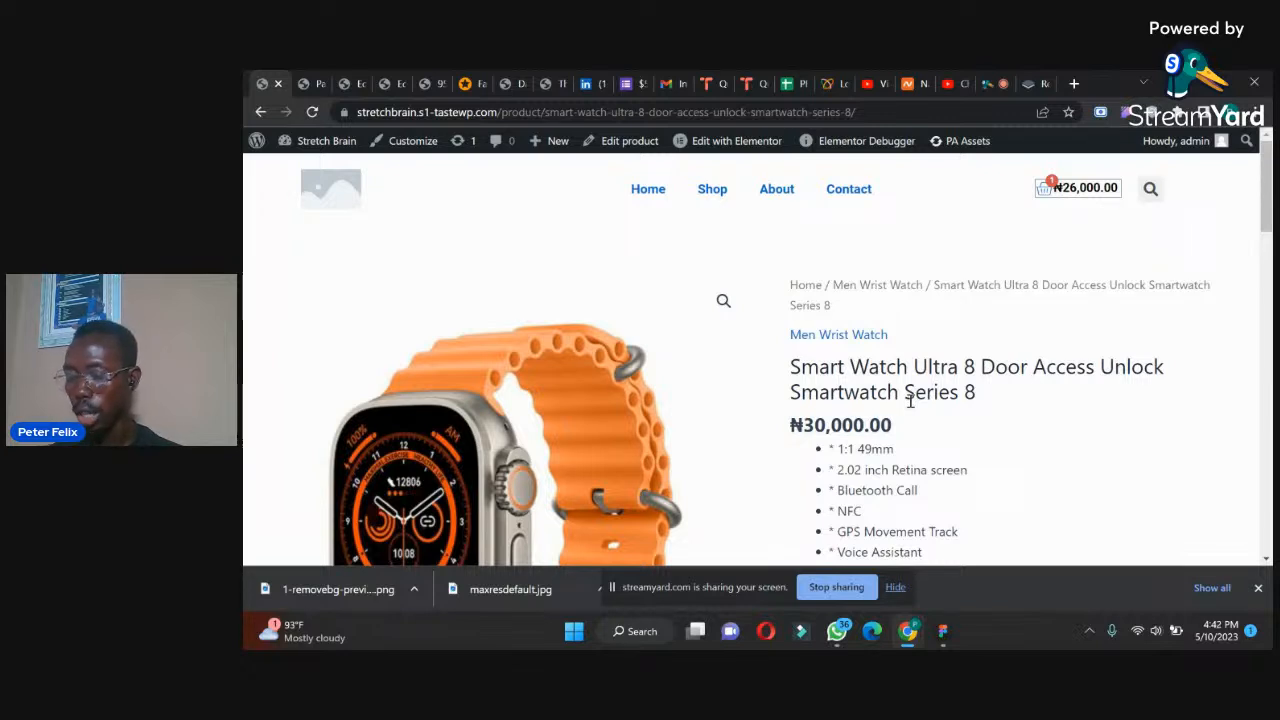
click(569, 471)
click(954, 274)
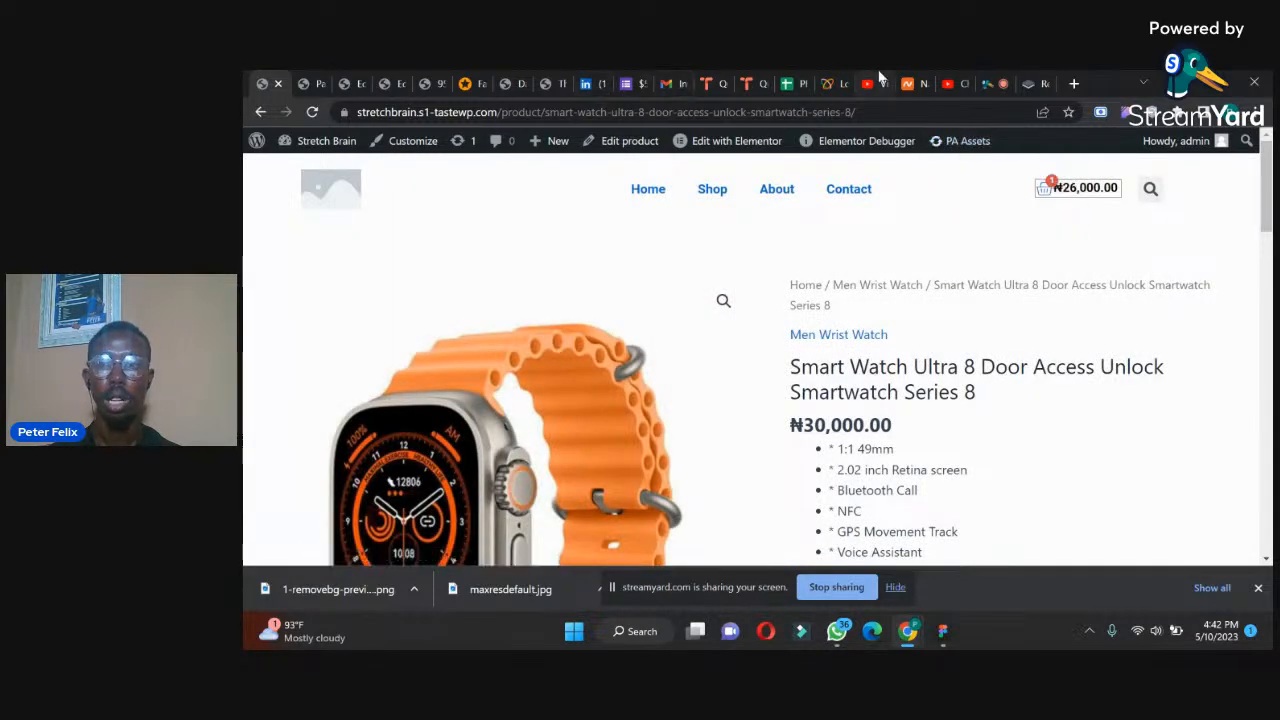
- Switch to the StreamYard studio and end the live broadcast
click(990, 80)
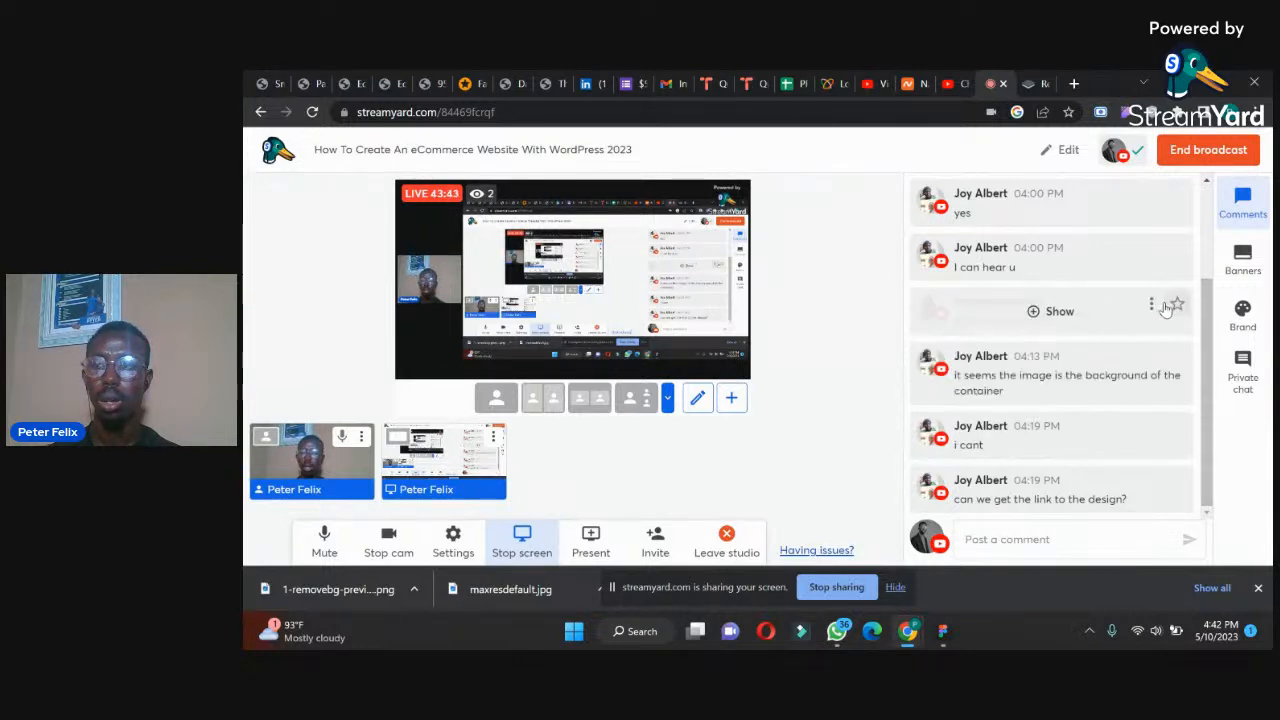
click(1200, 149)
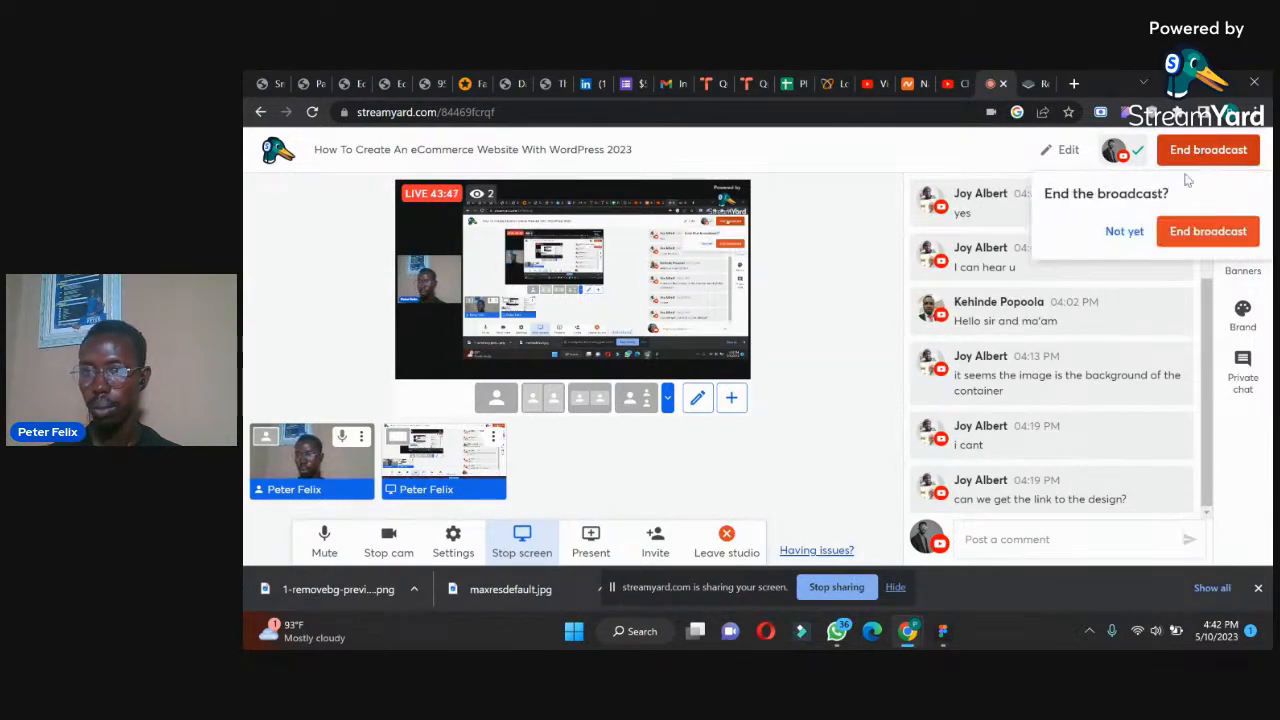